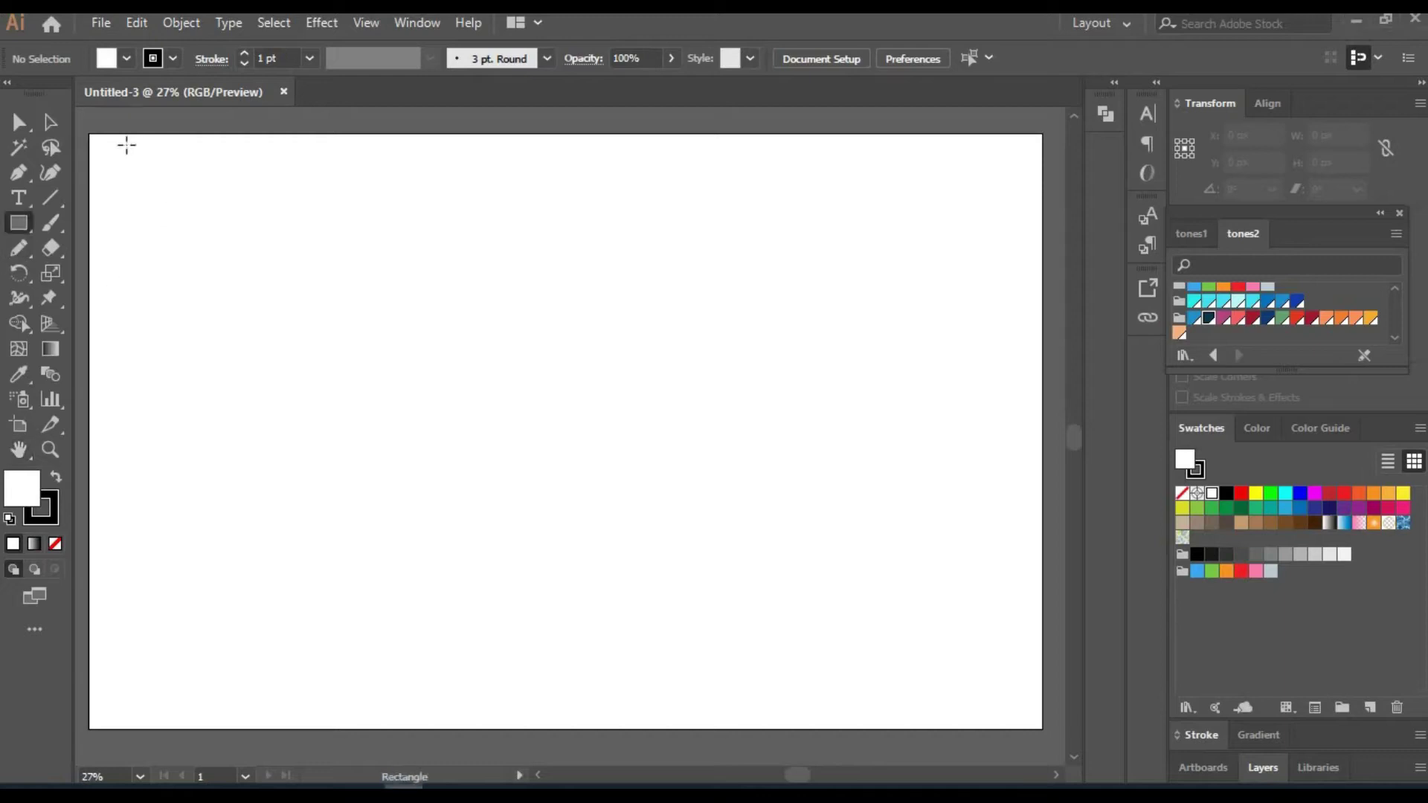
Draw a small rectangle with a peach fill and no stroke, then zoom to 100%.
key(m)
drag(211, 242, 287, 341)
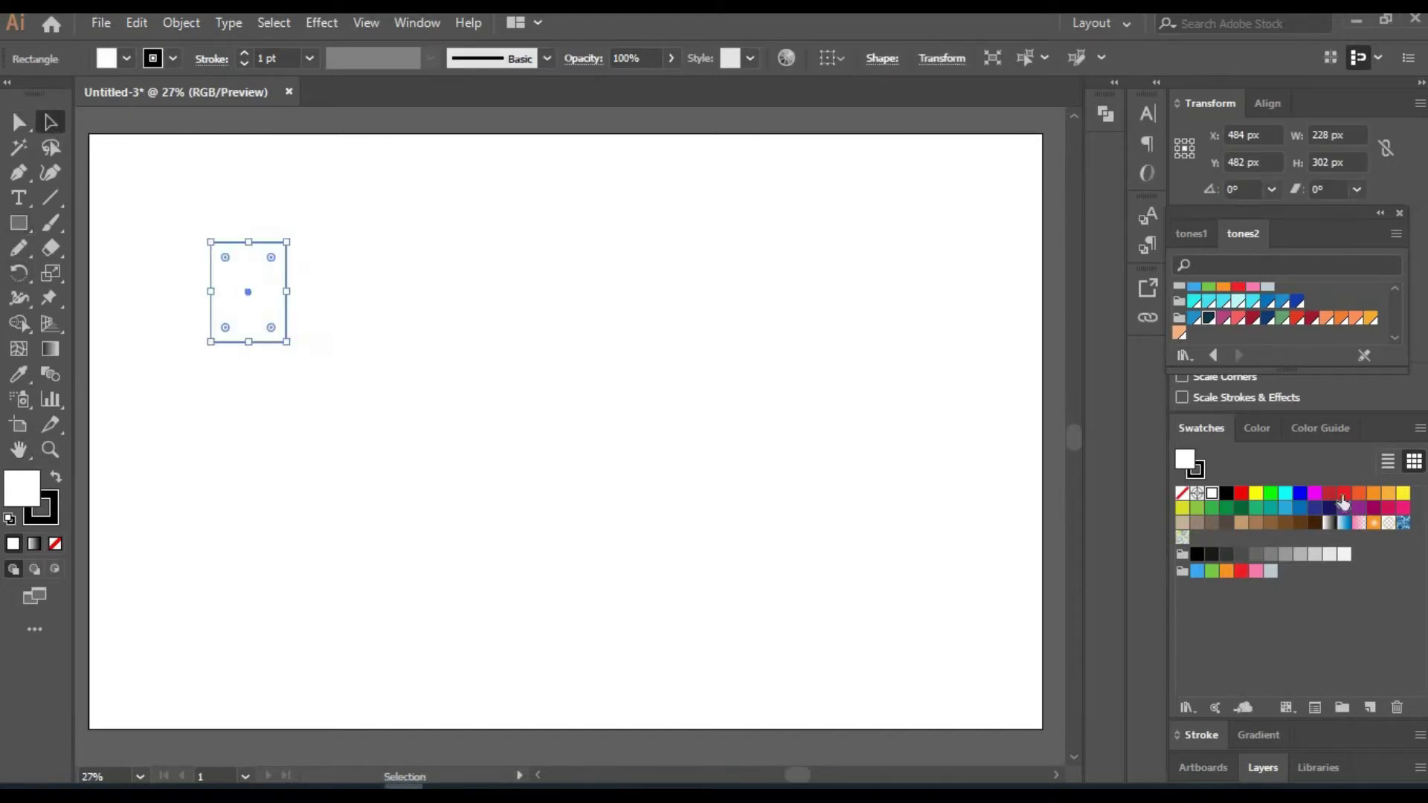
click(1388, 494)
click(1328, 428)
click(245, 64)
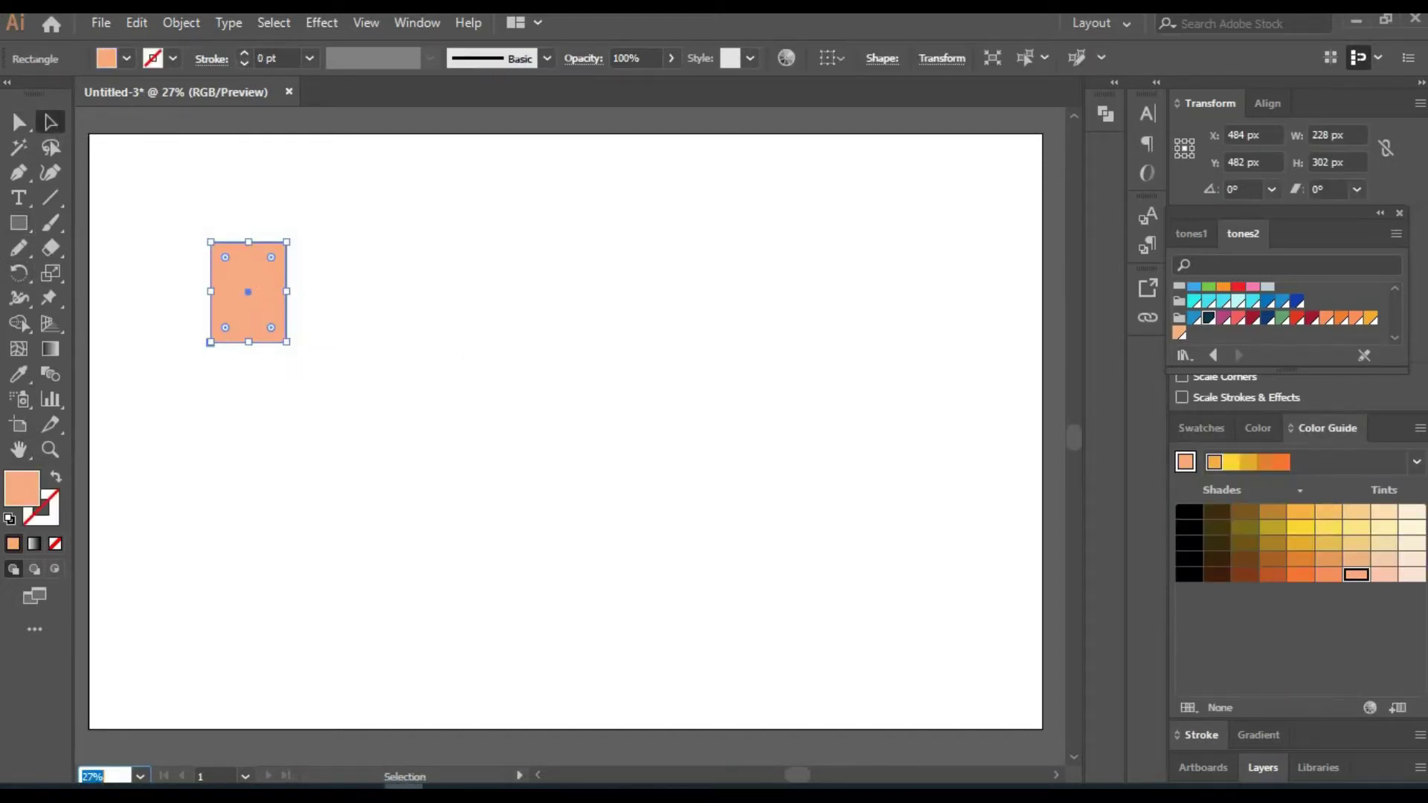
key(ctrl+1)
click(50, 172)
Arch the rectangle's top and taper its bottom to a point by removing the corners.
mouse_move(570, 246)
mouse_down()
mouse_move(563, 159)
mouse_move(571, 203)
mouse_up()
mouse_move(570, 621)
mouse_down()
mouse_move(569, 678)
mouse_move(577, 595)
mouse_up()
click(430, 621)
key(Delete)
click(710, 621)
key(Delete)
Round out the sides and bottom tip into a smooth egg-shaped face outline.
click(673, 530)
drag(695, 428, 707, 421)
drag(443, 416, 432, 412)
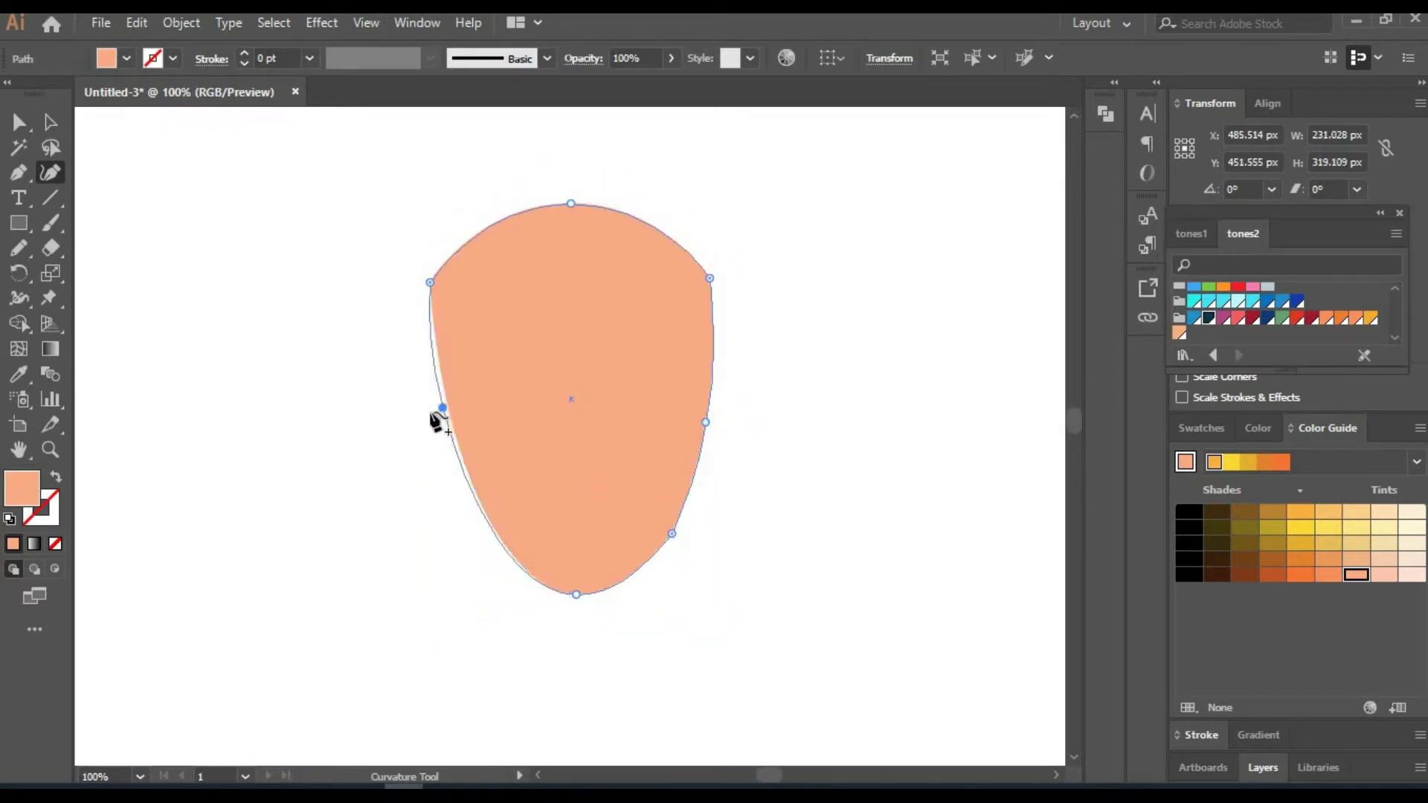
click(486, 536)
click(671, 534)
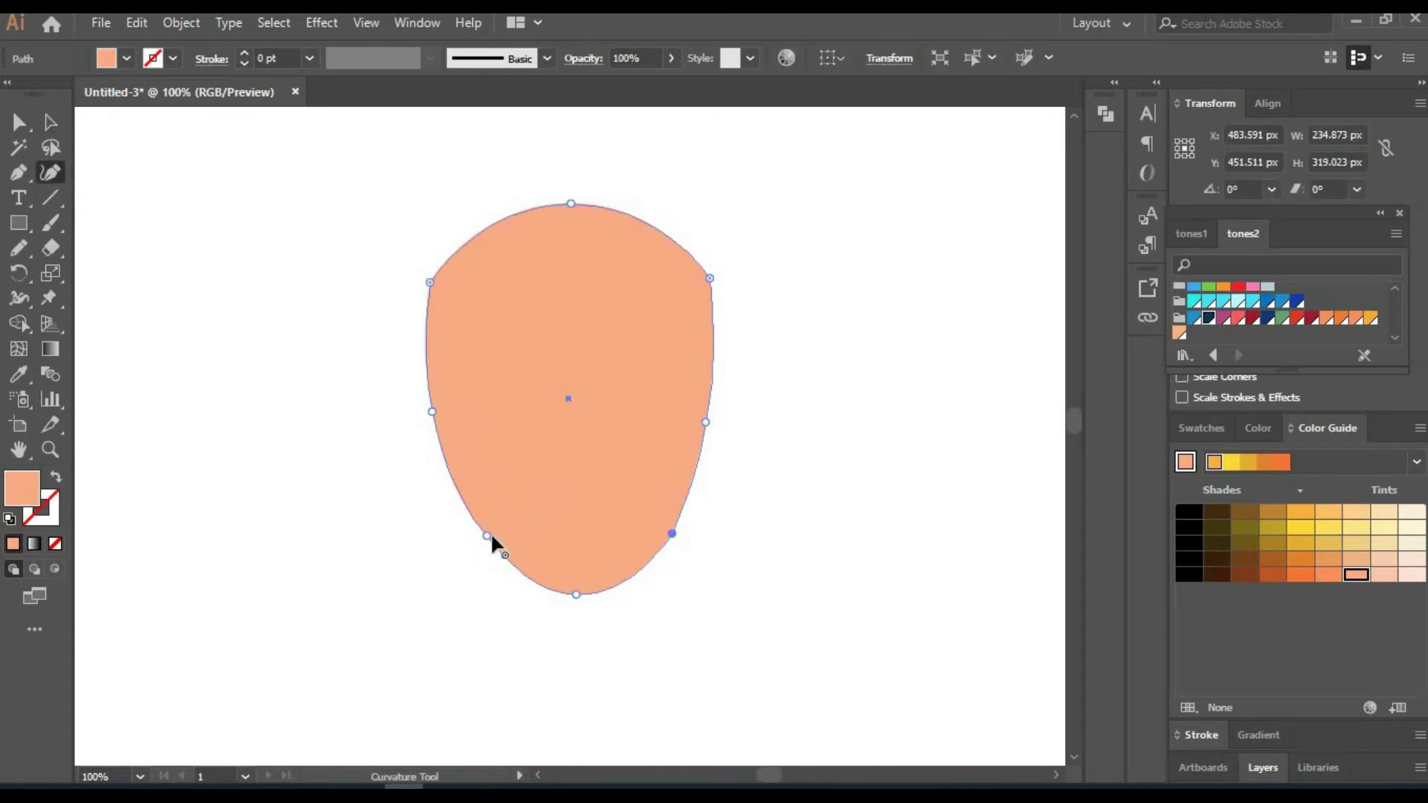
key(ctrl+shift+a)
key(m)
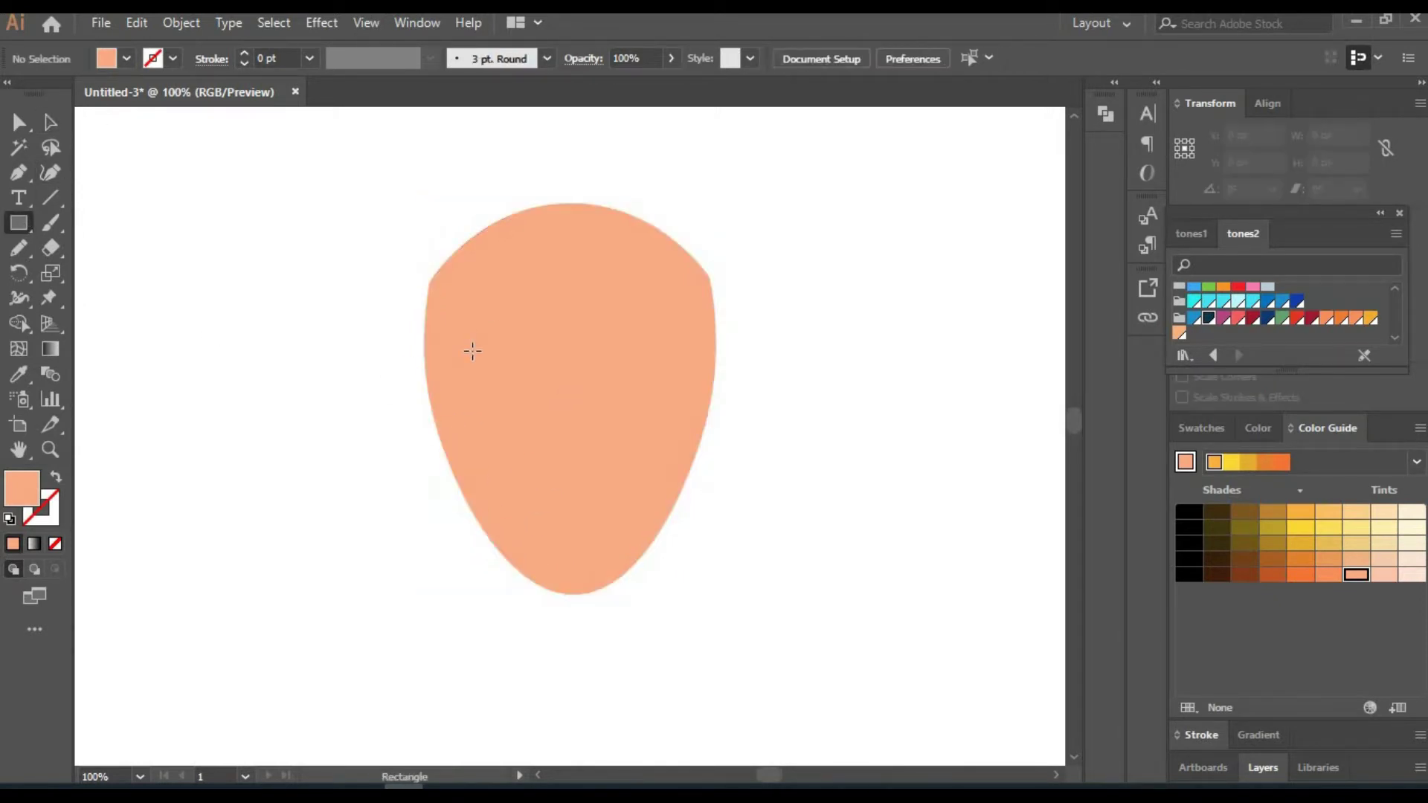
key(a)
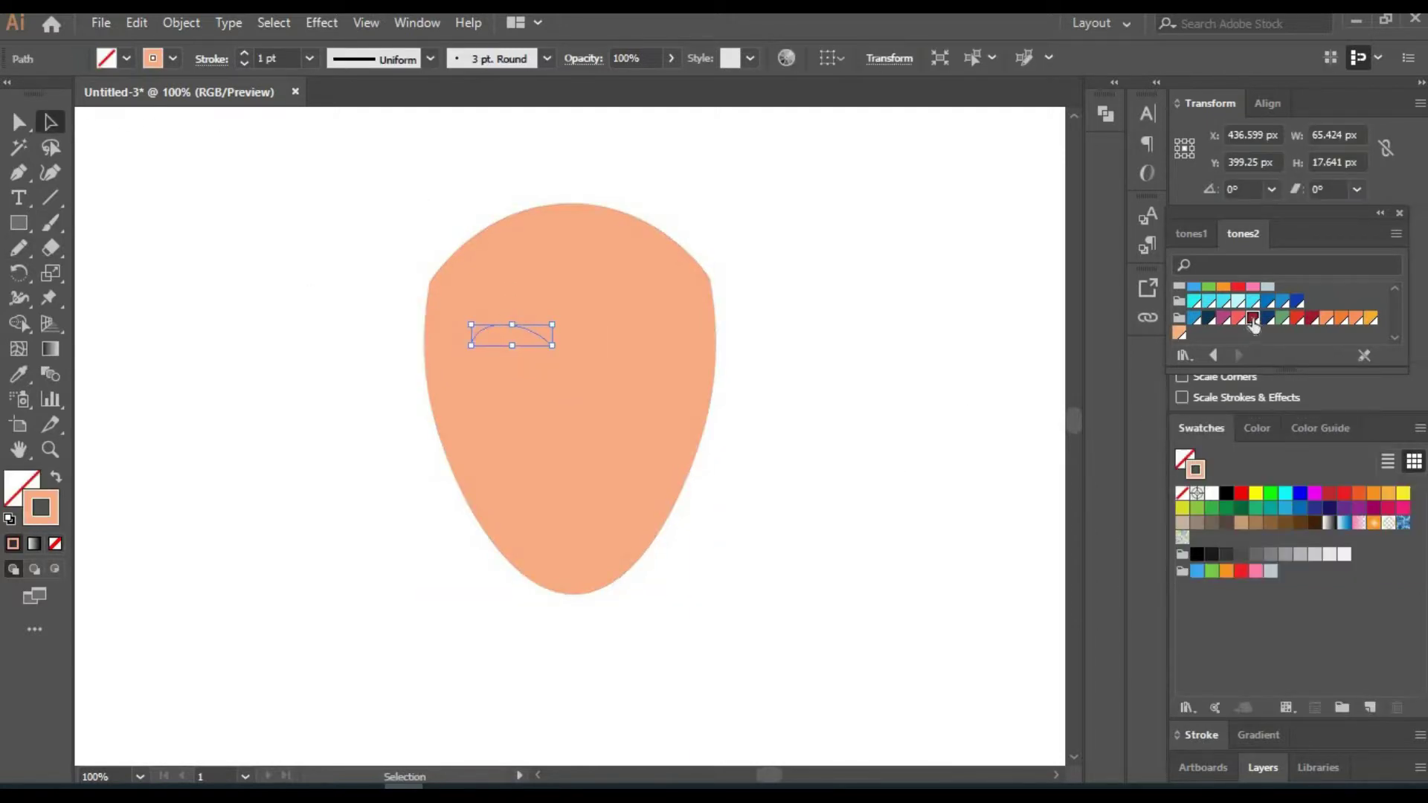
Make the eyebrow arc a 3 pt dark red stroke and zoom to 150%.
click(244, 55)
click(244, 55)
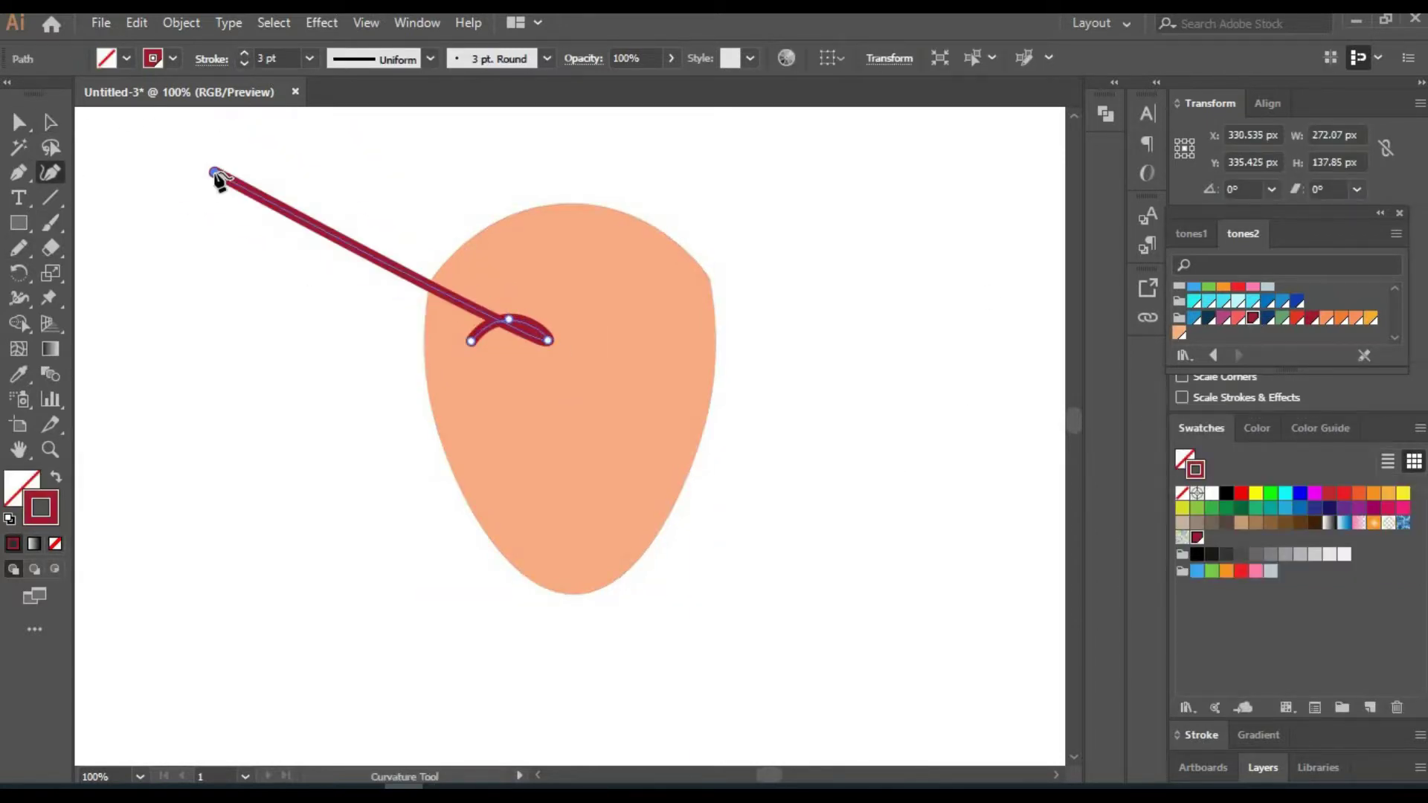
key(a)
click(510, 320)
drag(509, 319, 636, 320)
click(760, 327)
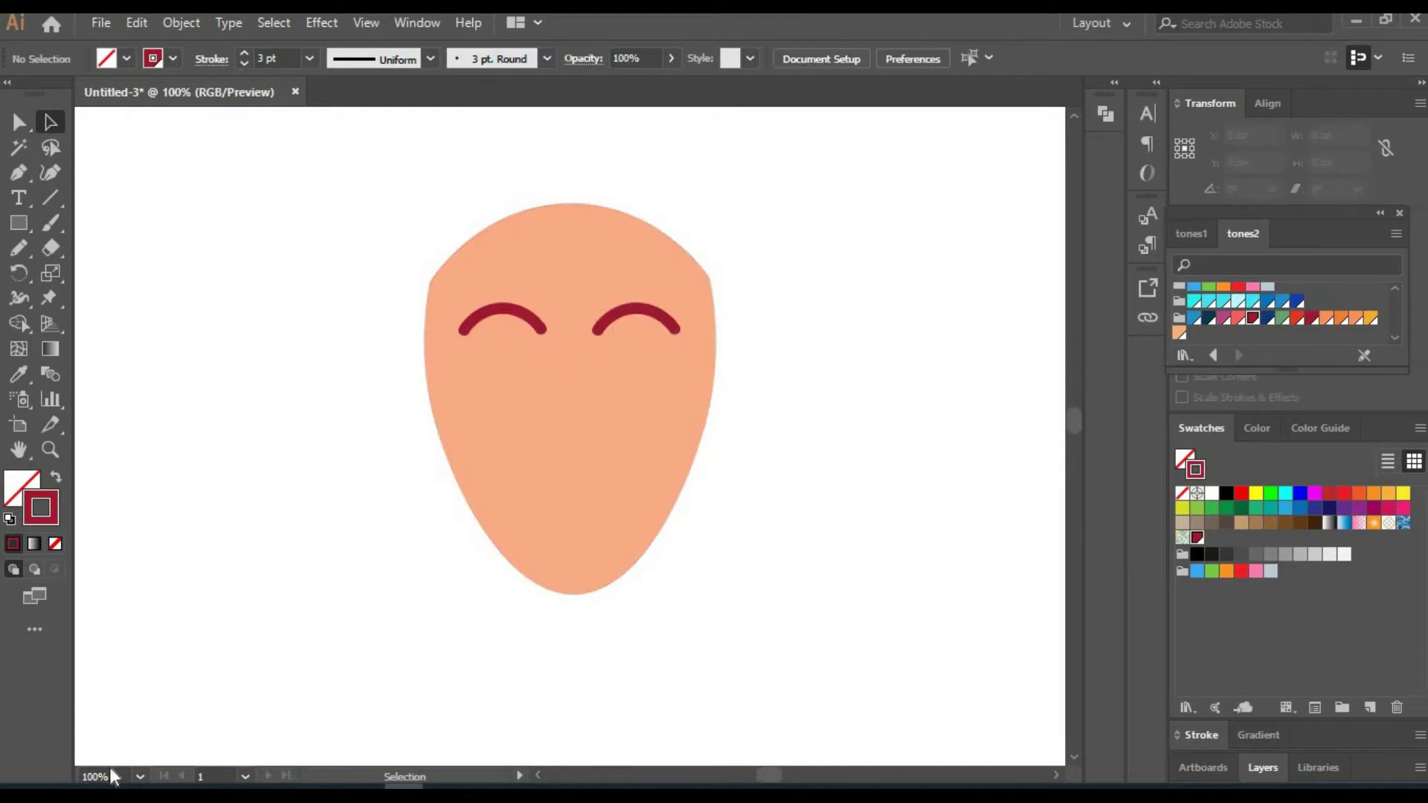
click(139, 776)
click(102, 752)
click(466, 244)
key(shift+grave)
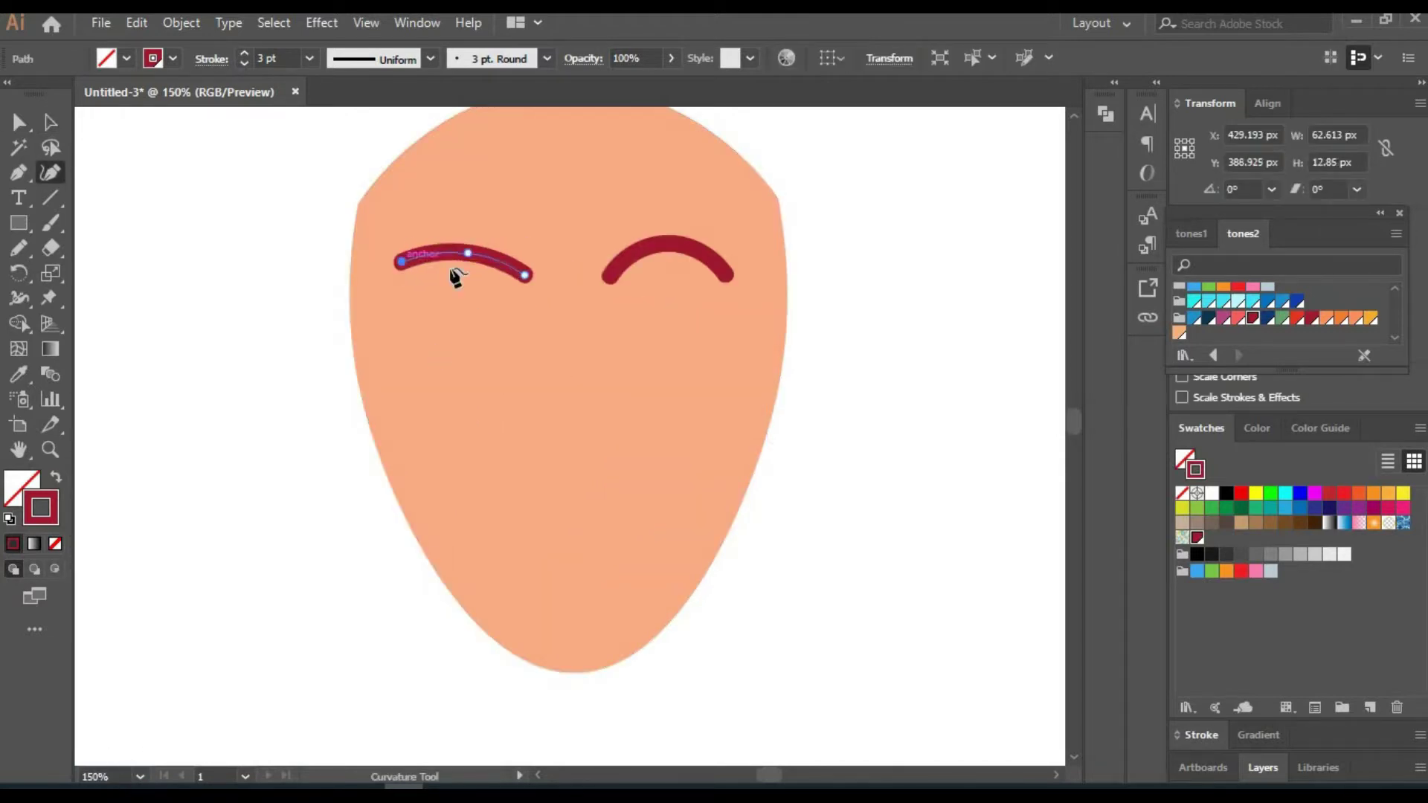
key(Delete)
Create the right eyebrow as a reflected copy of the left and position it.
right_click(503, 265)
click(803, 626)
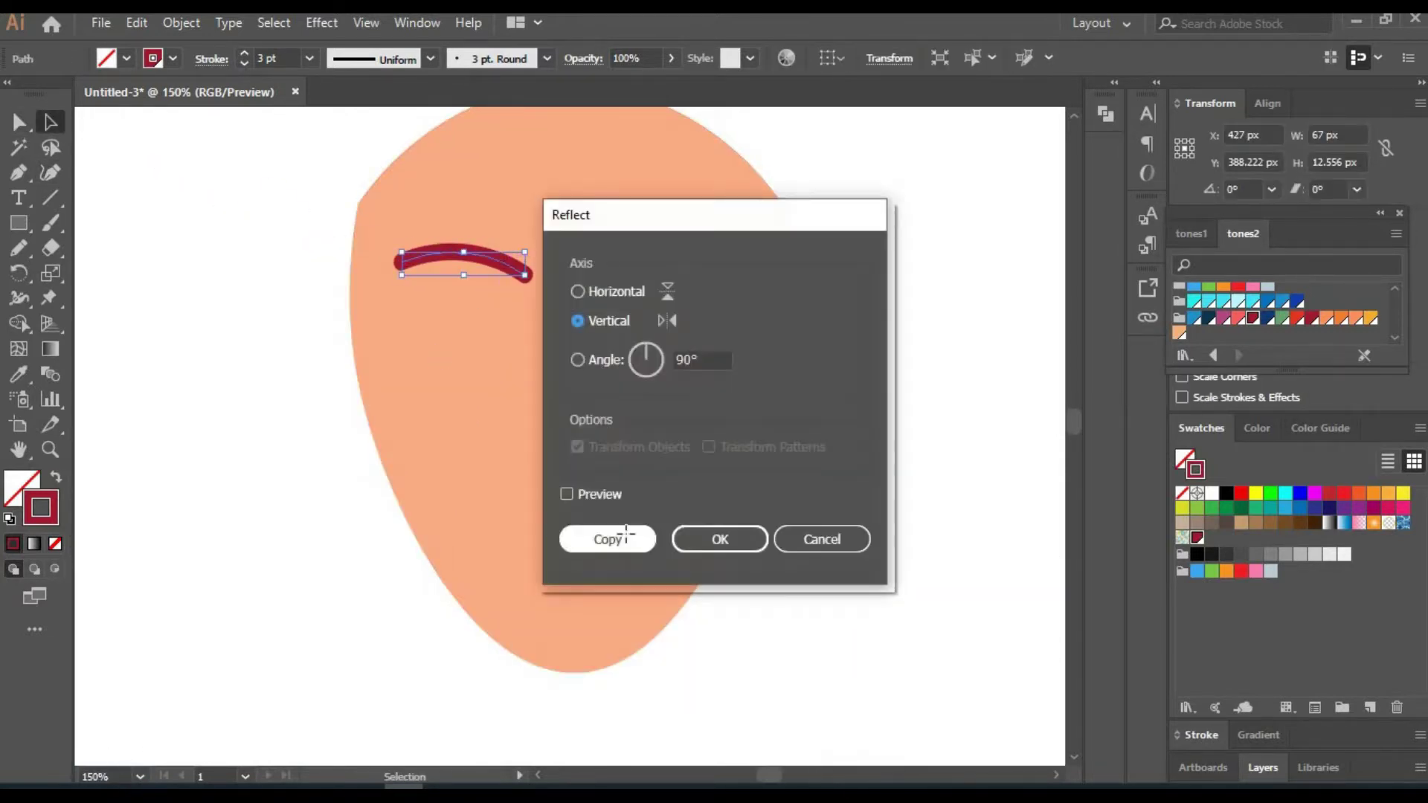
click(638, 560)
drag(526, 270, 556, 269)
drag(677, 264, 678, 264)
Add slightly lower copies under both eyebrows at 80% opacity.
drag(449, 257, 449, 264)
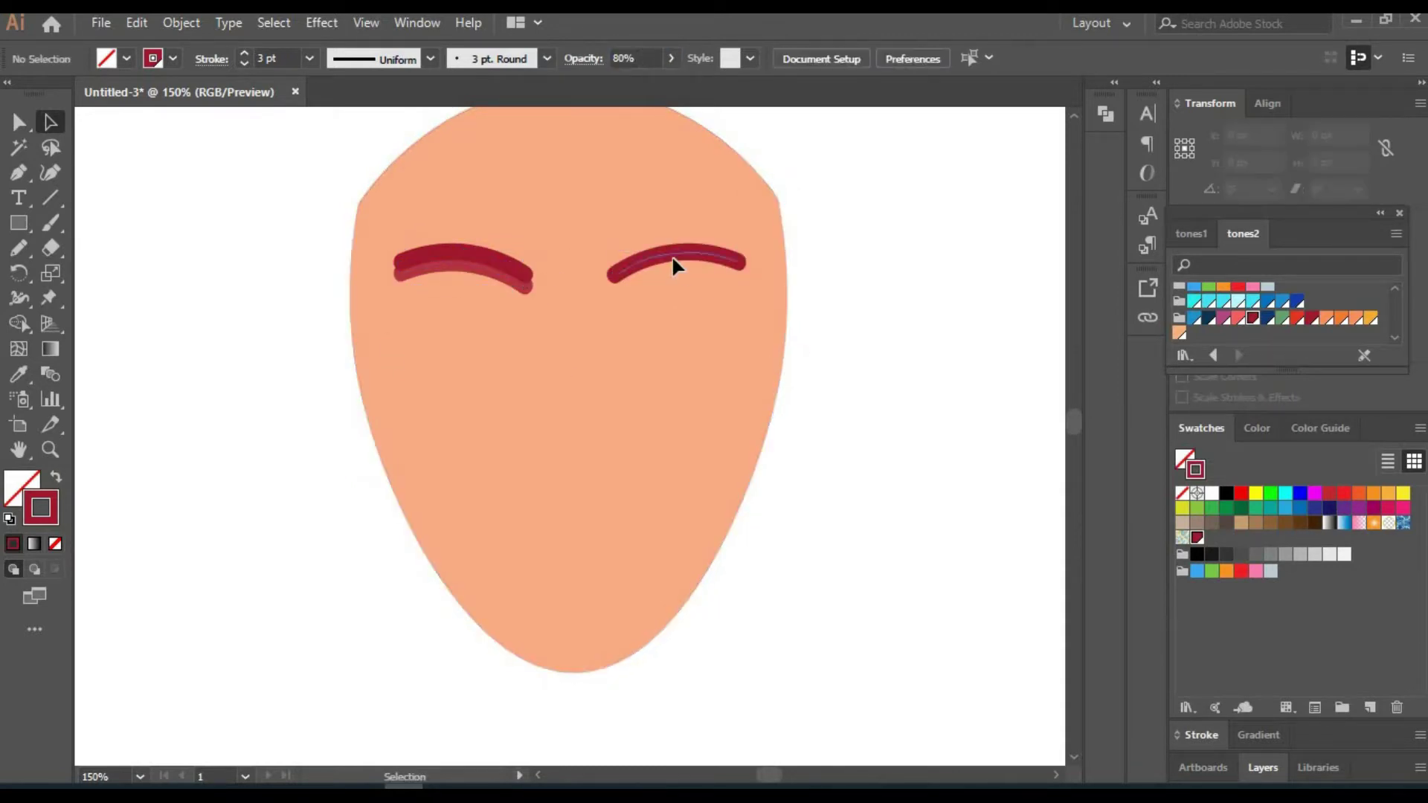
drag(672, 256, 672, 263)
click(633, 58)
text(80)
key(Return)
click(835, 381)
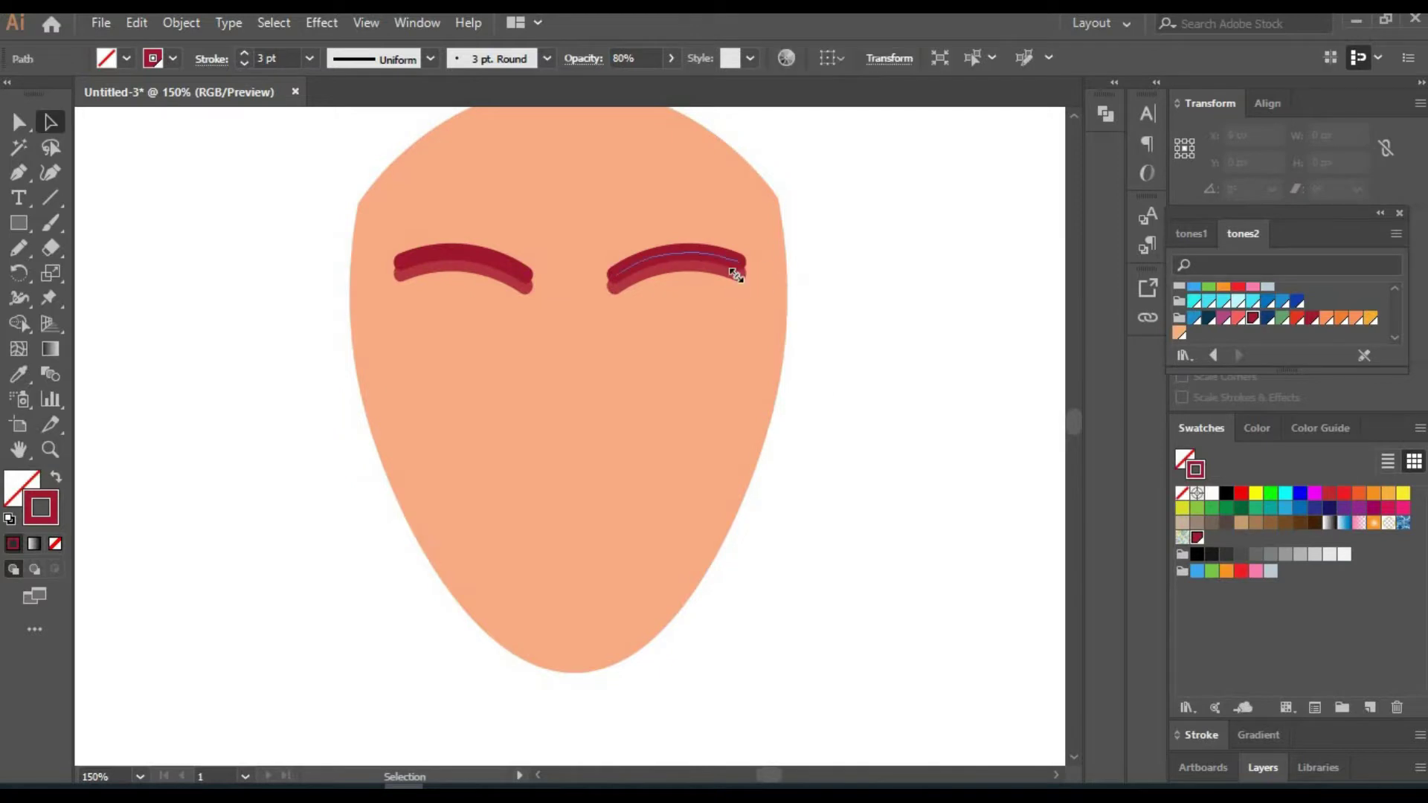
Recolour both eyebrows coral pink.
click(734, 270)
shift+click(528, 293)
click(1239, 317)
click(977, 402)
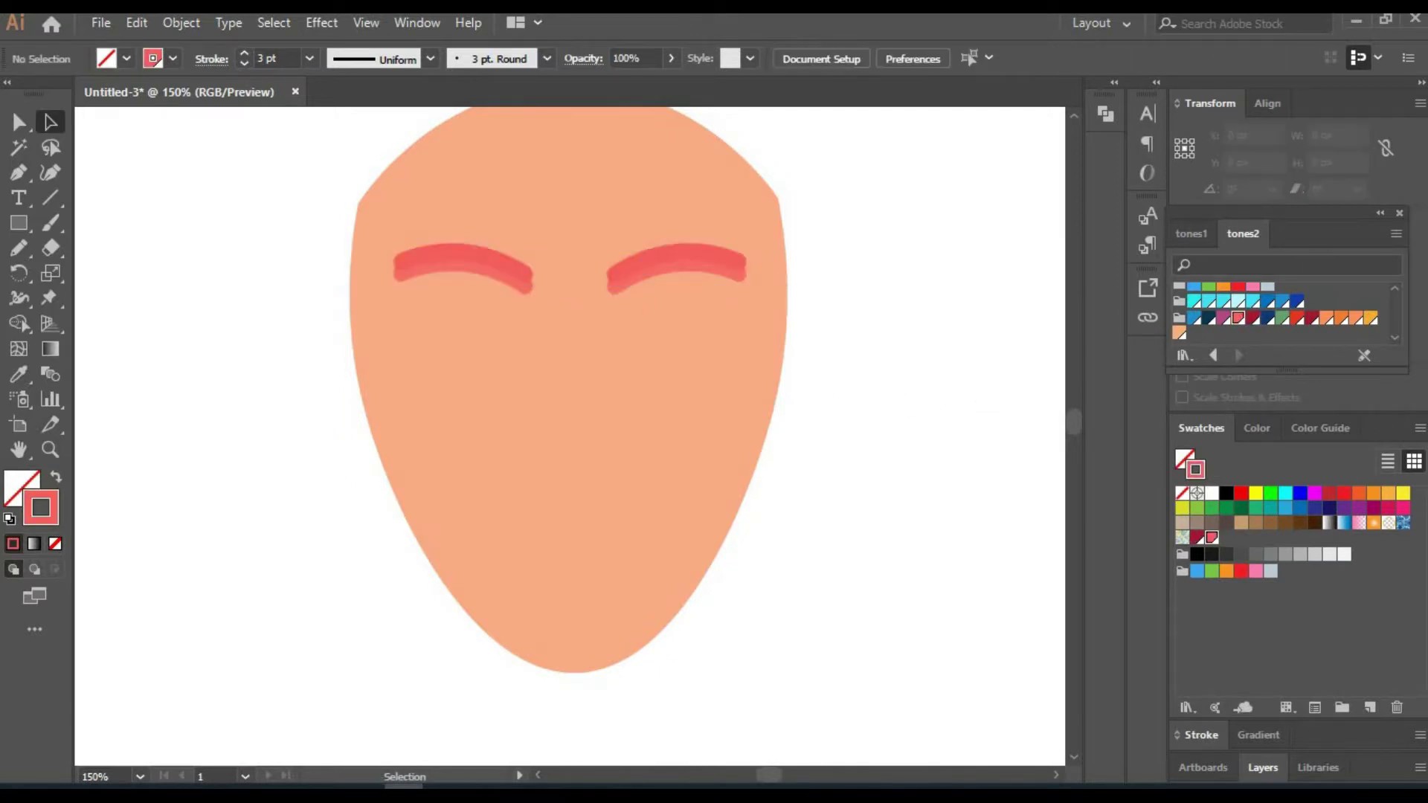
Draw a rectangle below the brows, bend it into a bell-shaped nose, and fill it dark red.
mouse_move(525, 313)
mouse_down()
mouse_move(599, 437)
mouse_move(559, 290)
mouse_up()
key(shift+grave)
drag(526, 437, 492, 438)
click(505, 388)
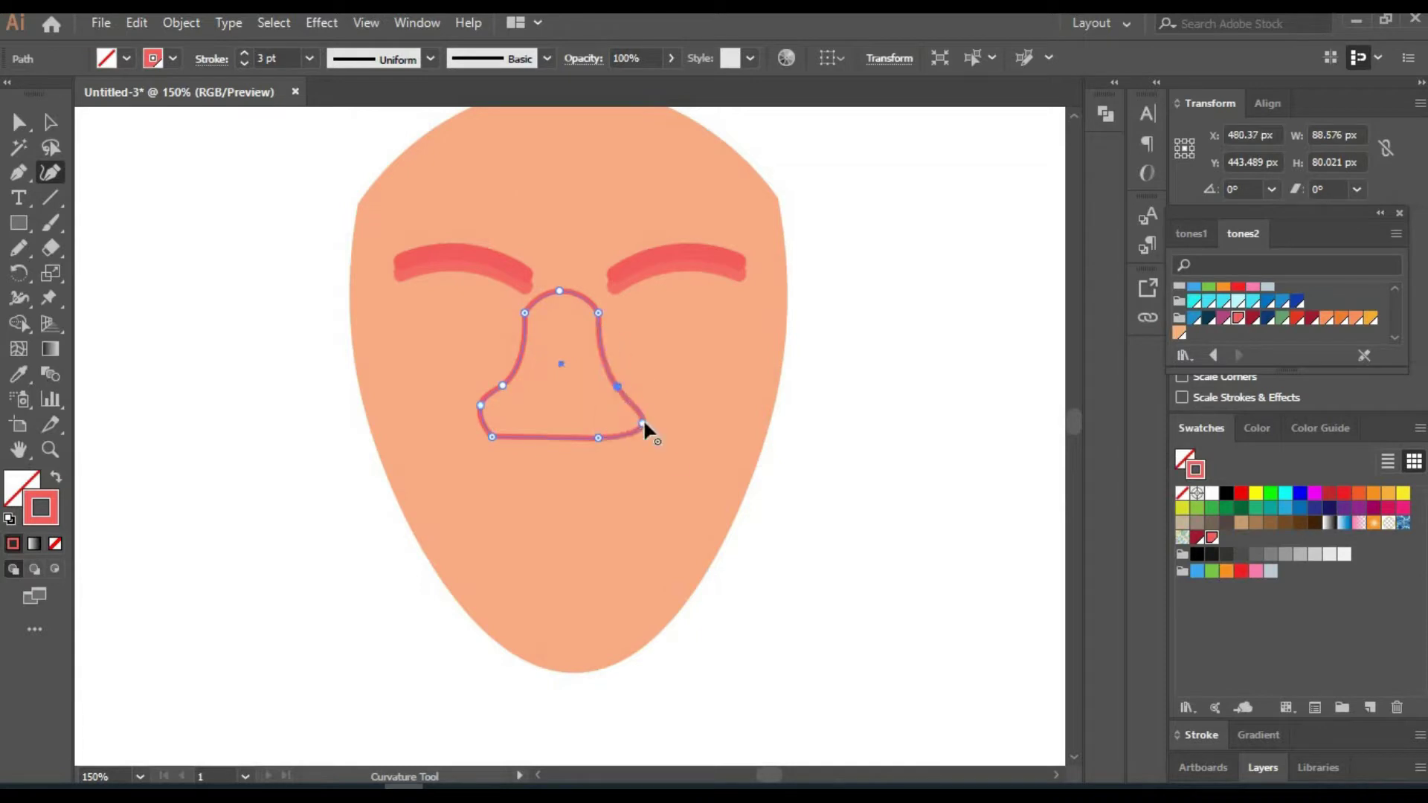
click(50, 123)
click(22, 490)
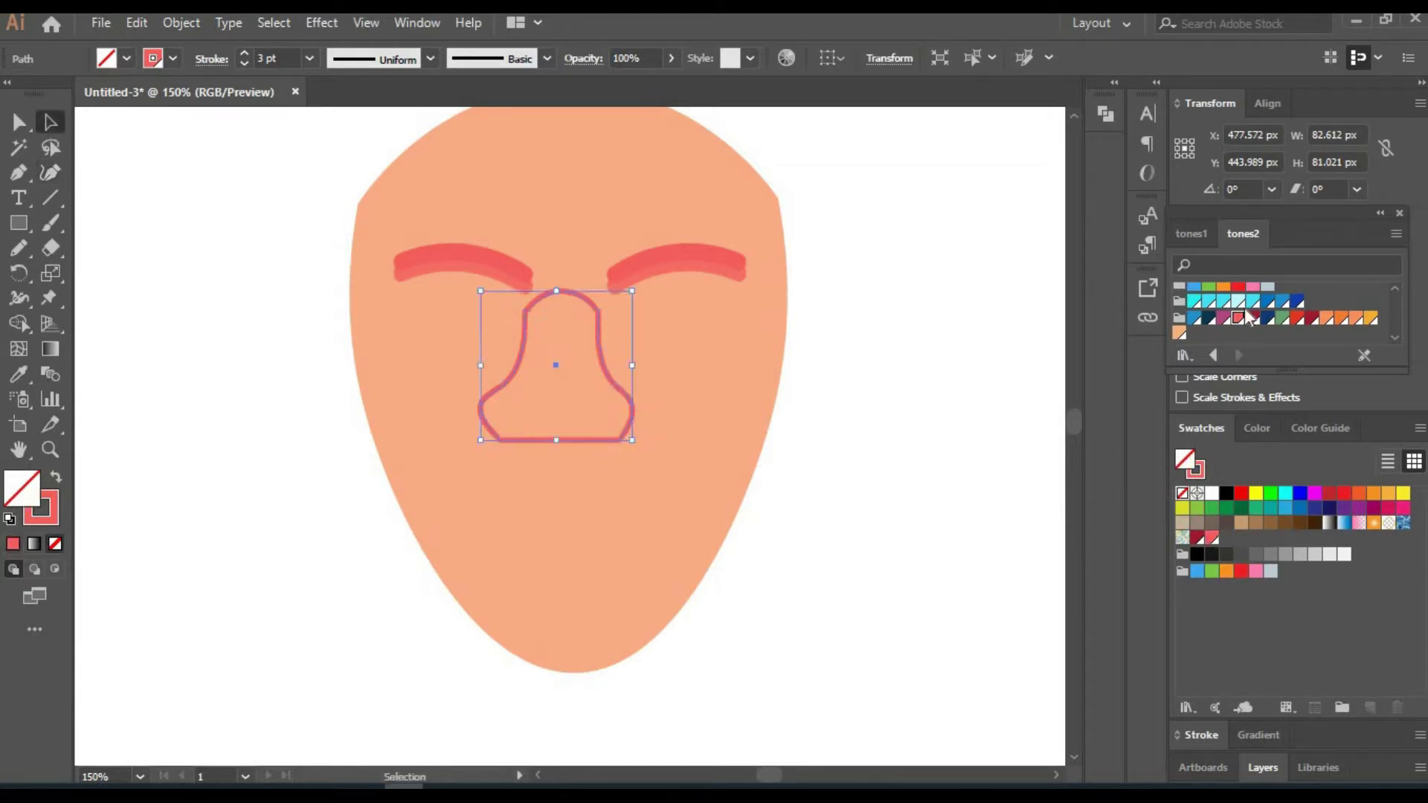
Centre the nose on the face and give it a 4 pt pink outline.
key(comma)
key(ctrl+shift+a)
drag(584, 393, 596, 392)
click(245, 57)
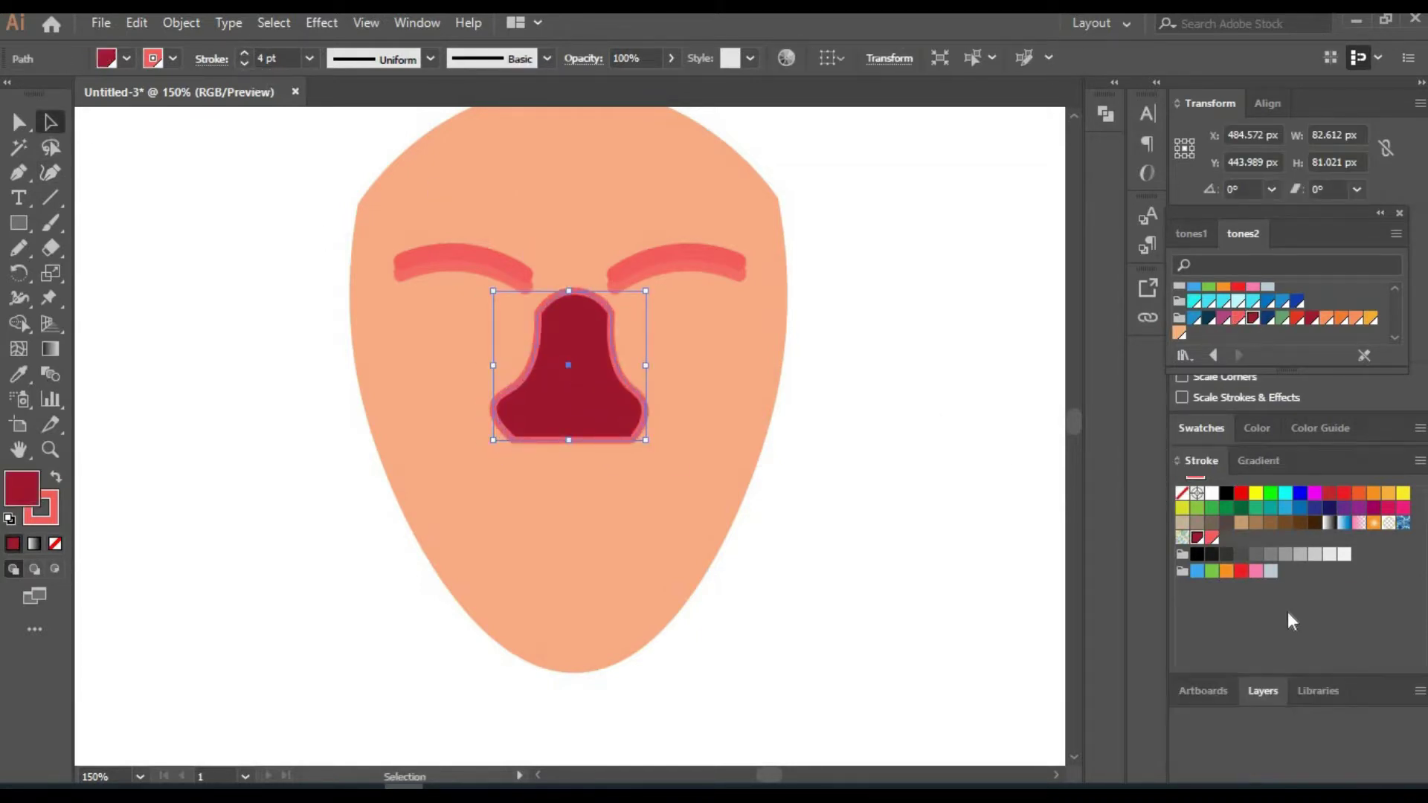
key(shift+grave)
key(a)
click(165, 252)
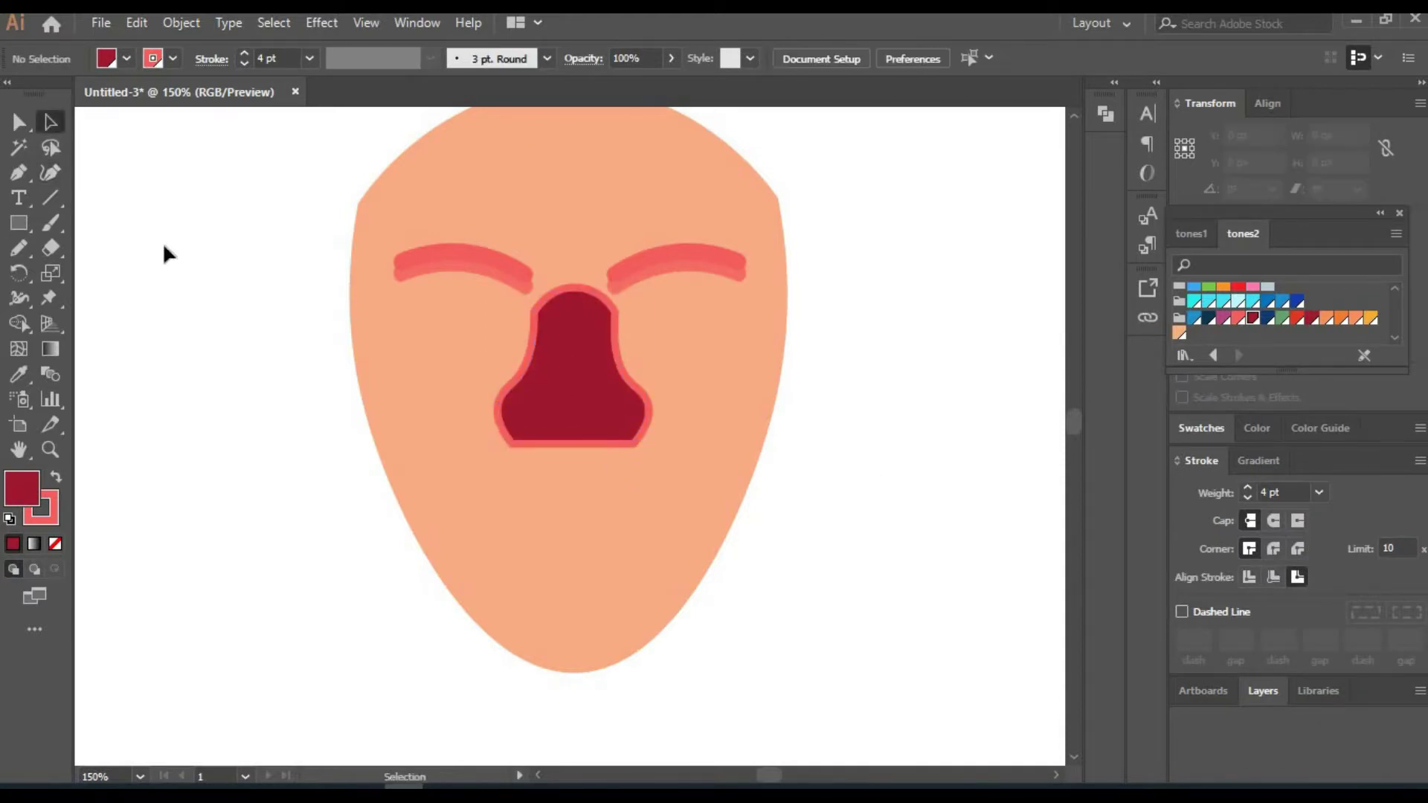
Add two small stroke-less navy circle nostrils on the nose.
drag(529, 397, 556, 419)
click(152, 58)
click(10, 93)
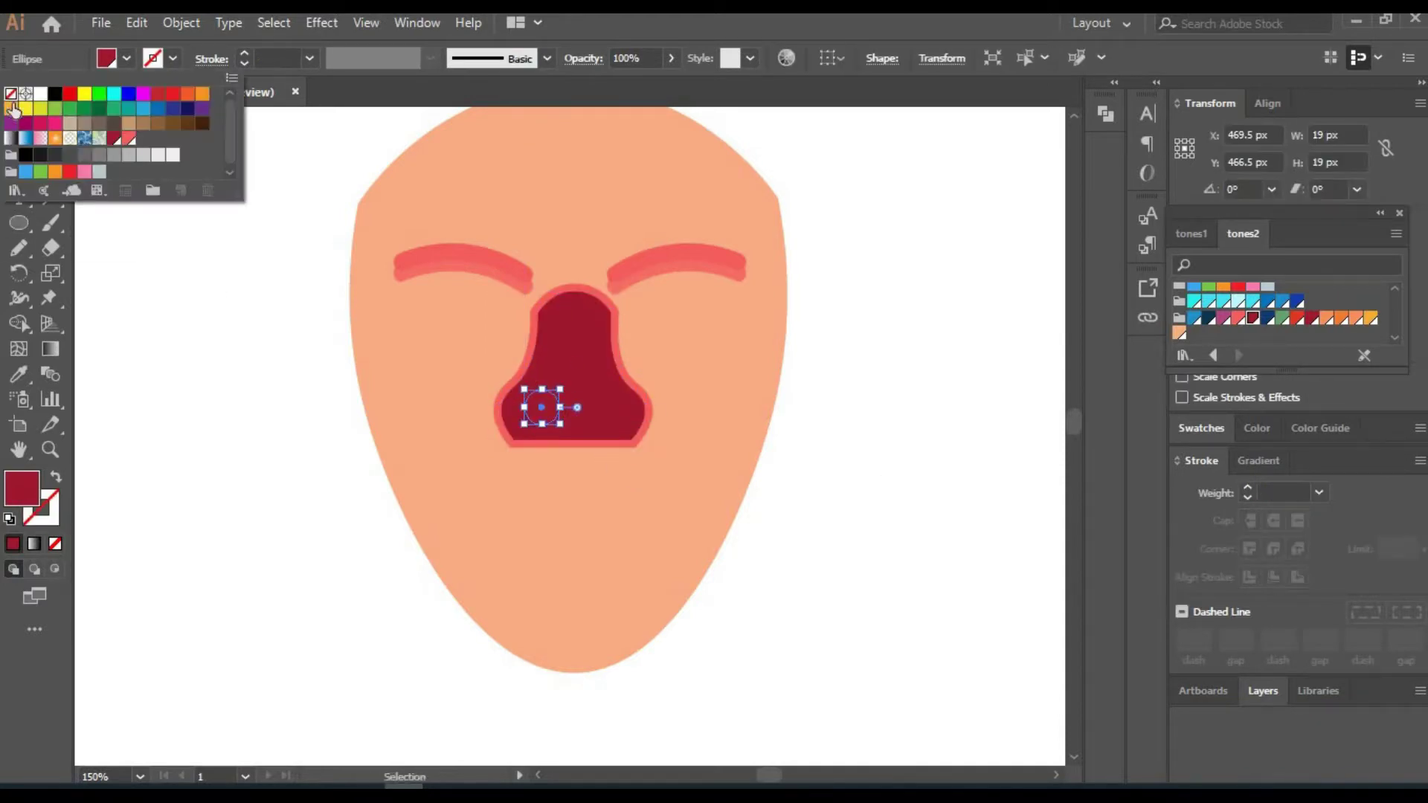
click(118, 254)
click(1237, 317)
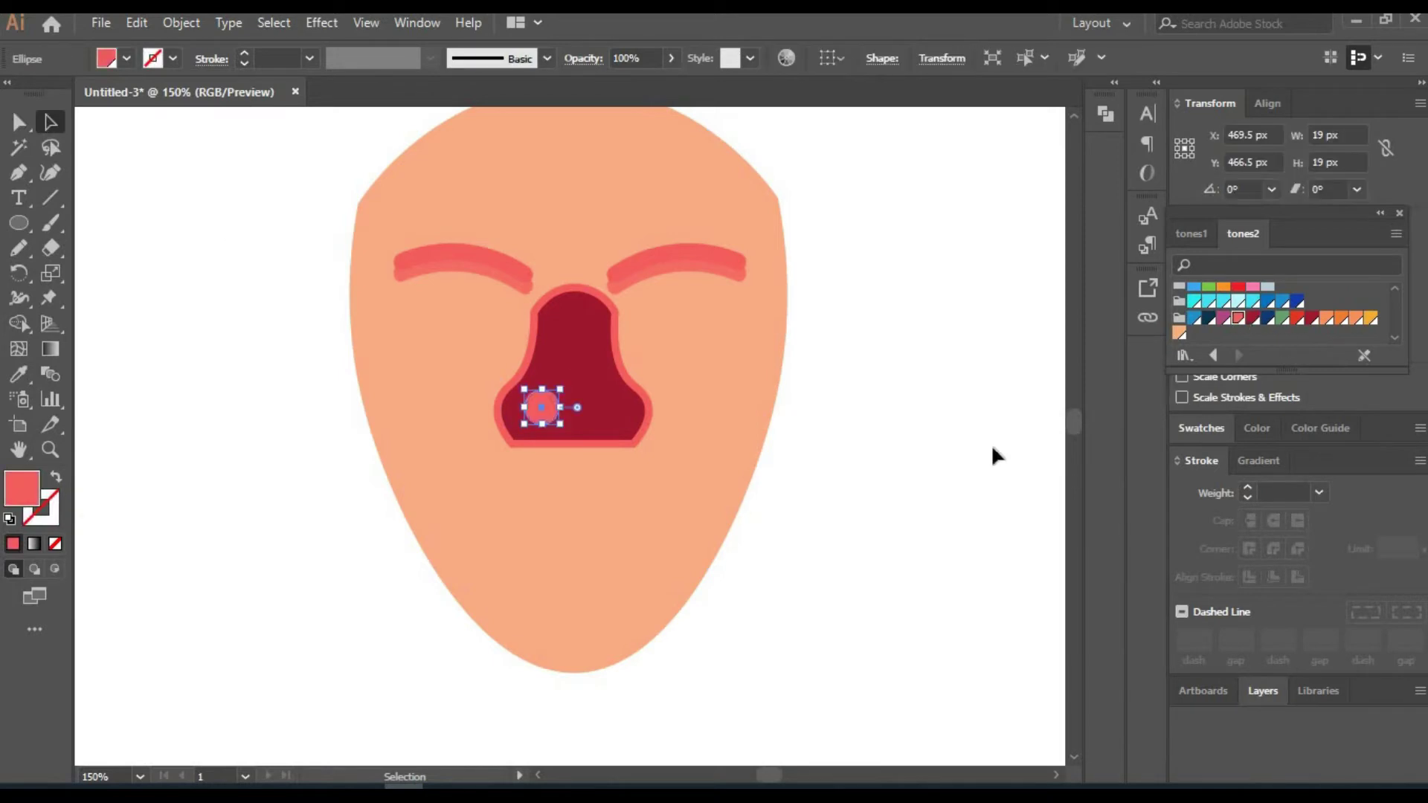
mouse_move(563, 410)
mouse_down()
mouse_move(614, 413)
mouse_move(617, 400)
mouse_move(536, 408)
mouse_up()
shift+click(541, 407)
click(1209, 318)
click(541, 407)
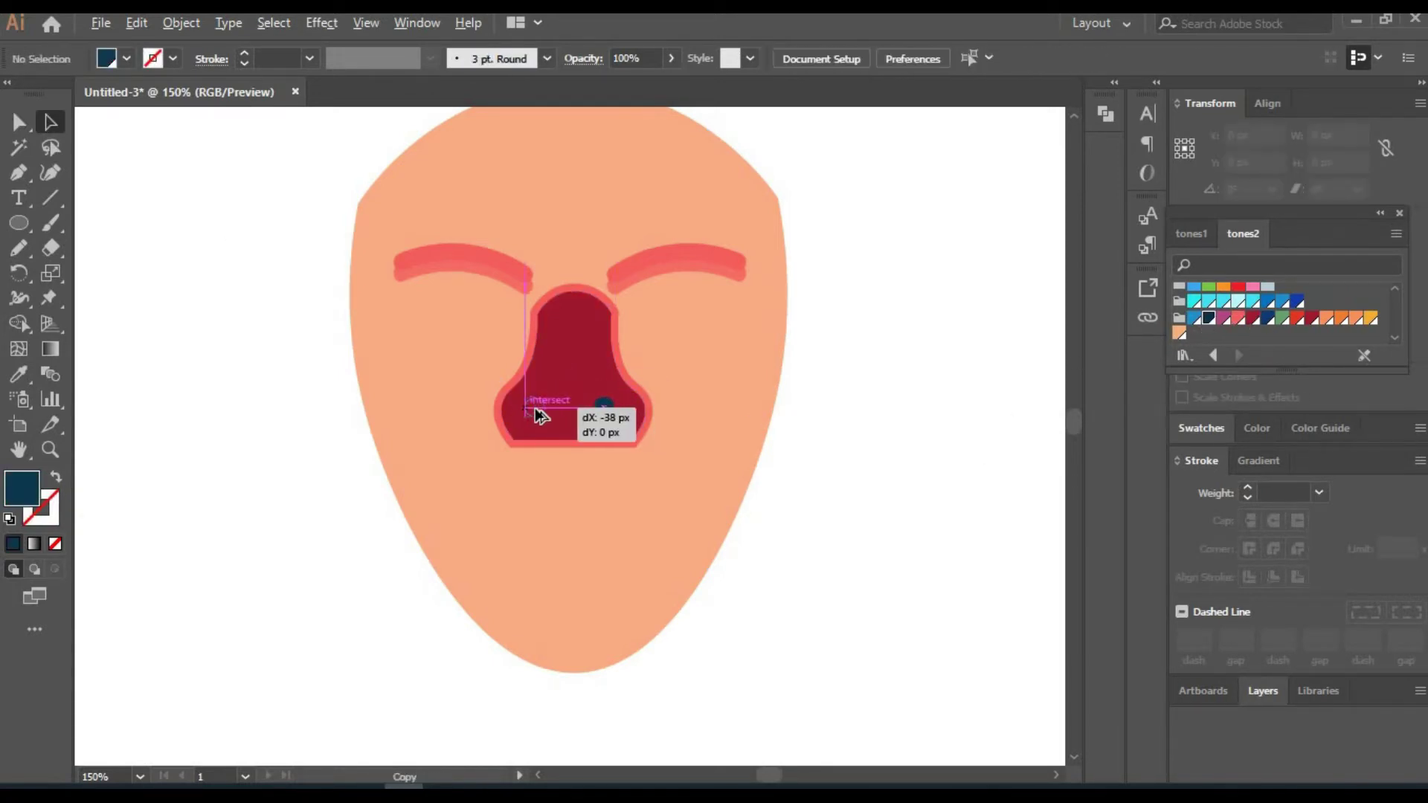
click(895, 468)
Draw a dark red mouth below the nose with rounded ends.
key(m)
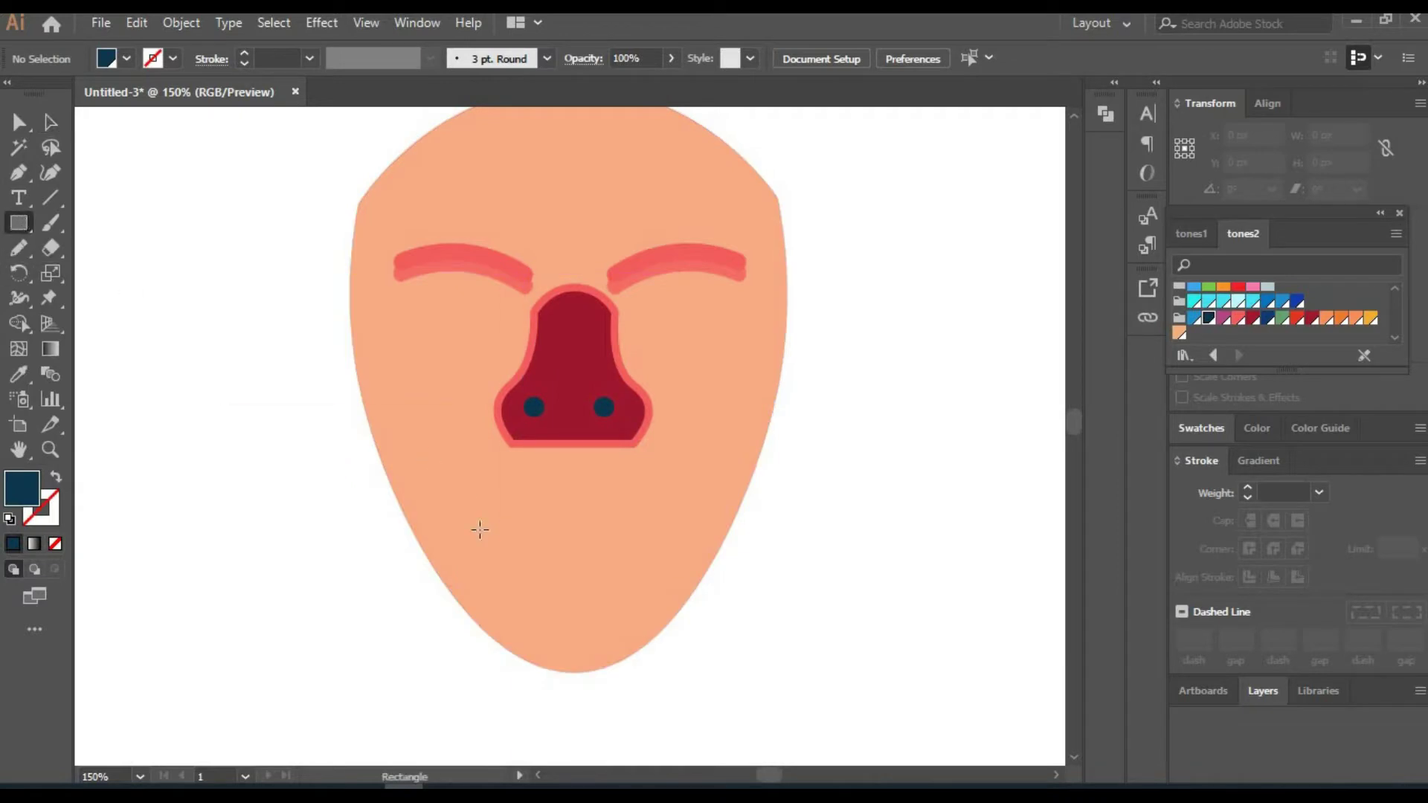
drag(480, 530, 663, 568)
key(shift+asciitilde)
drag(479, 548, 462, 549)
drag(663, 549, 684, 549)
key(a)
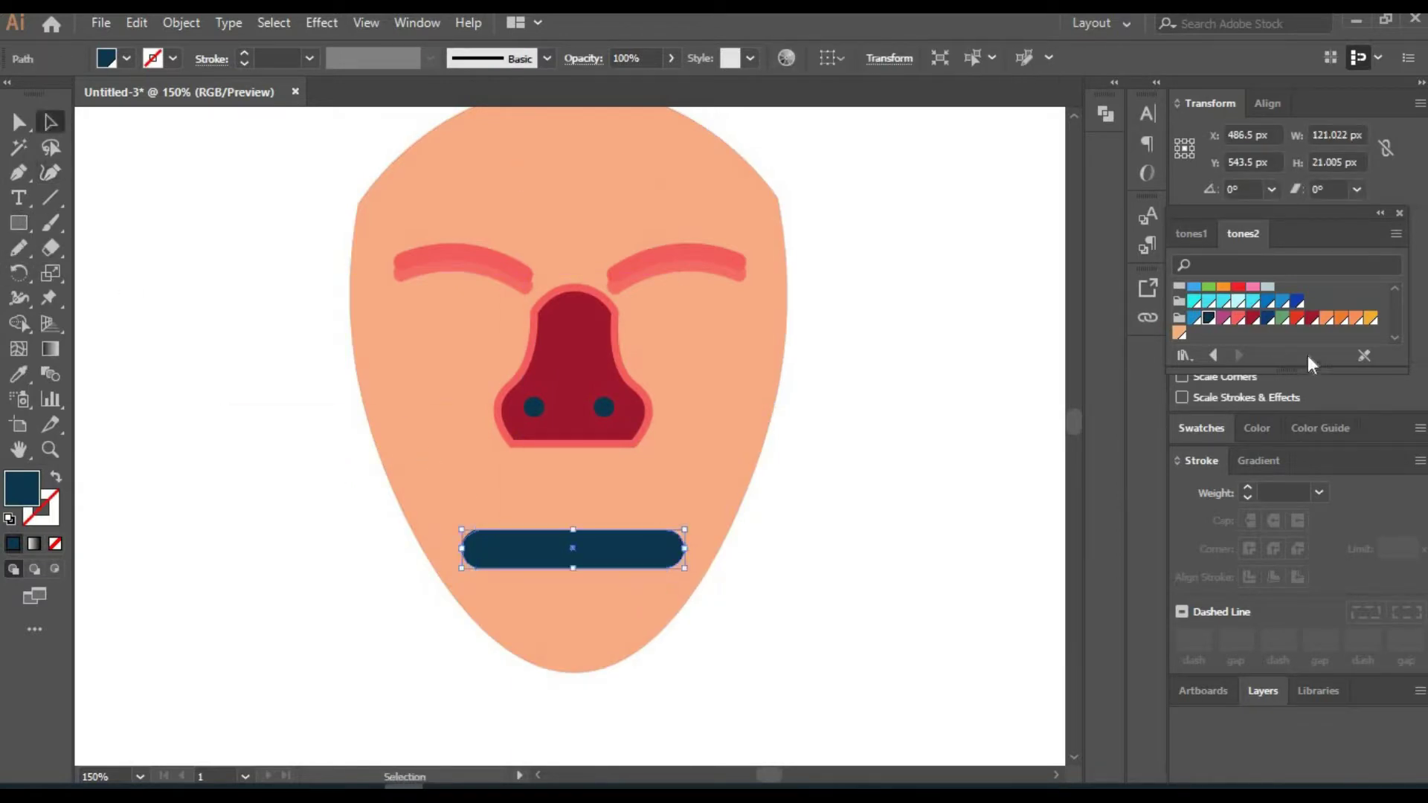
click(1254, 318)
Add a rounded white teeth strip inside the mouth.
drag(503, 529, 645, 549)
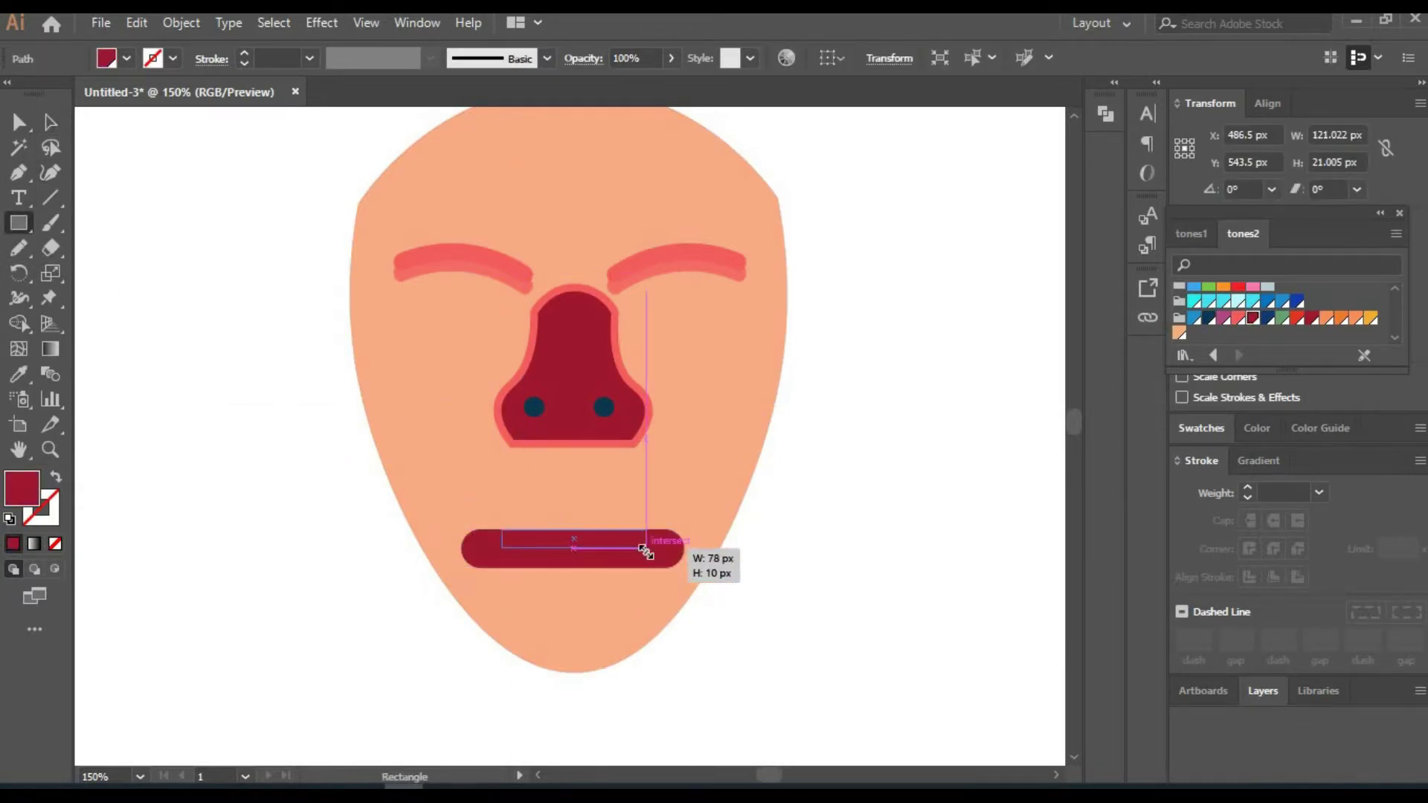
key(shift+asciitilde)
click(494, 541)
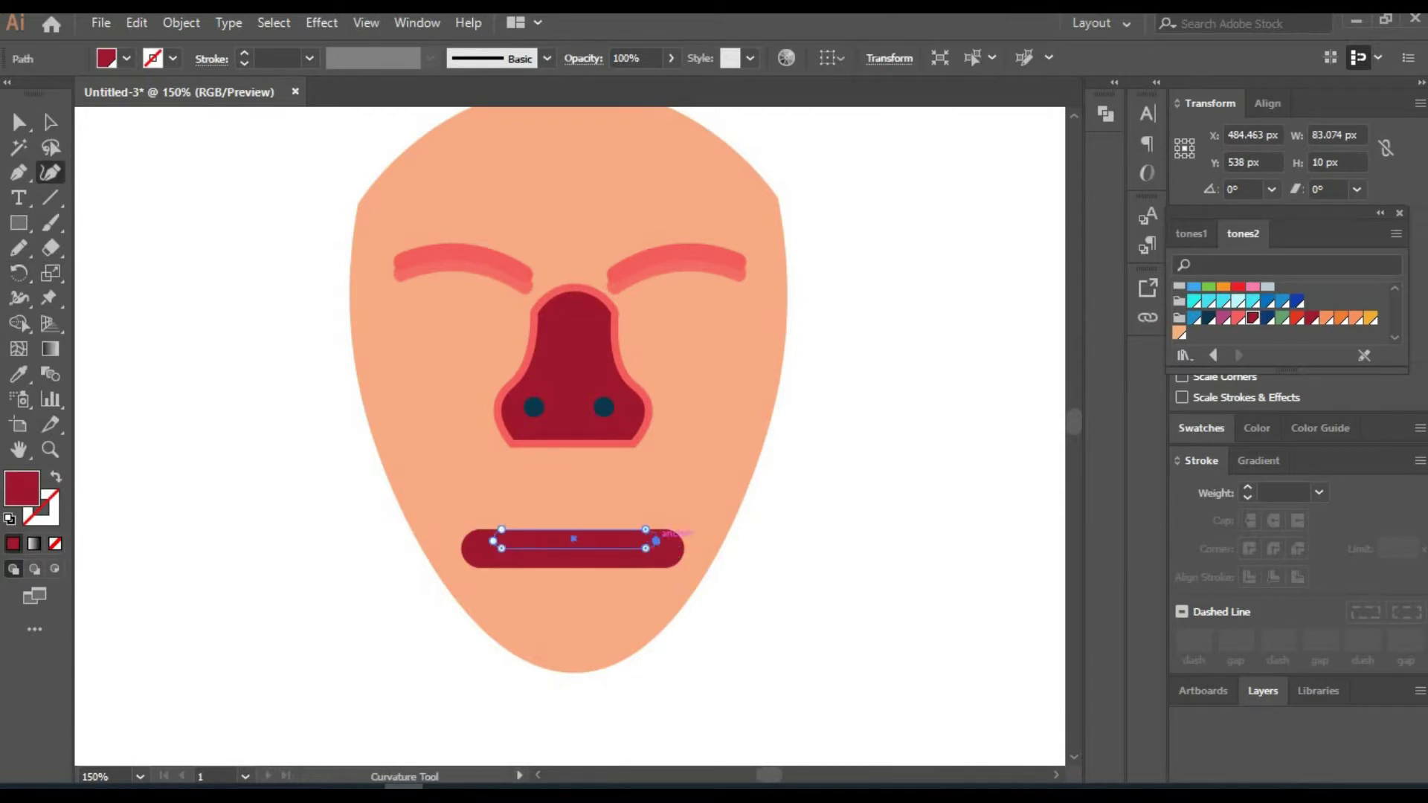
key(a)
click(1201, 428)
click(1212, 493)
Draw white circular eyes on both sides of the nose.
key(ctrl+shift+a)
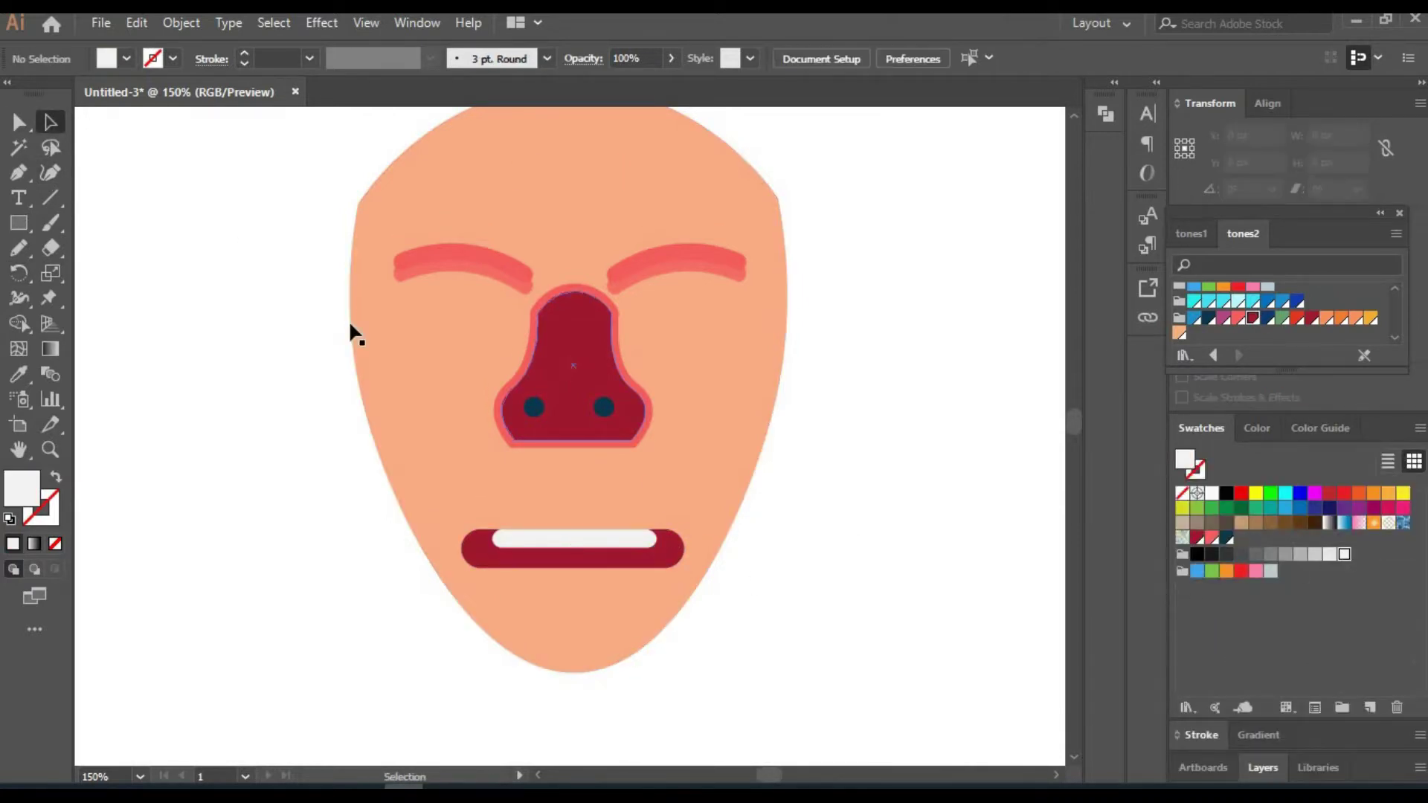
mouse_move(415, 308)
mouse_down()
mouse_move(485, 376)
mouse_move(409, 400)
mouse_move(418, 385)
mouse_up()
key(a)
drag(478, 345, 708, 345)
click(459, 341)
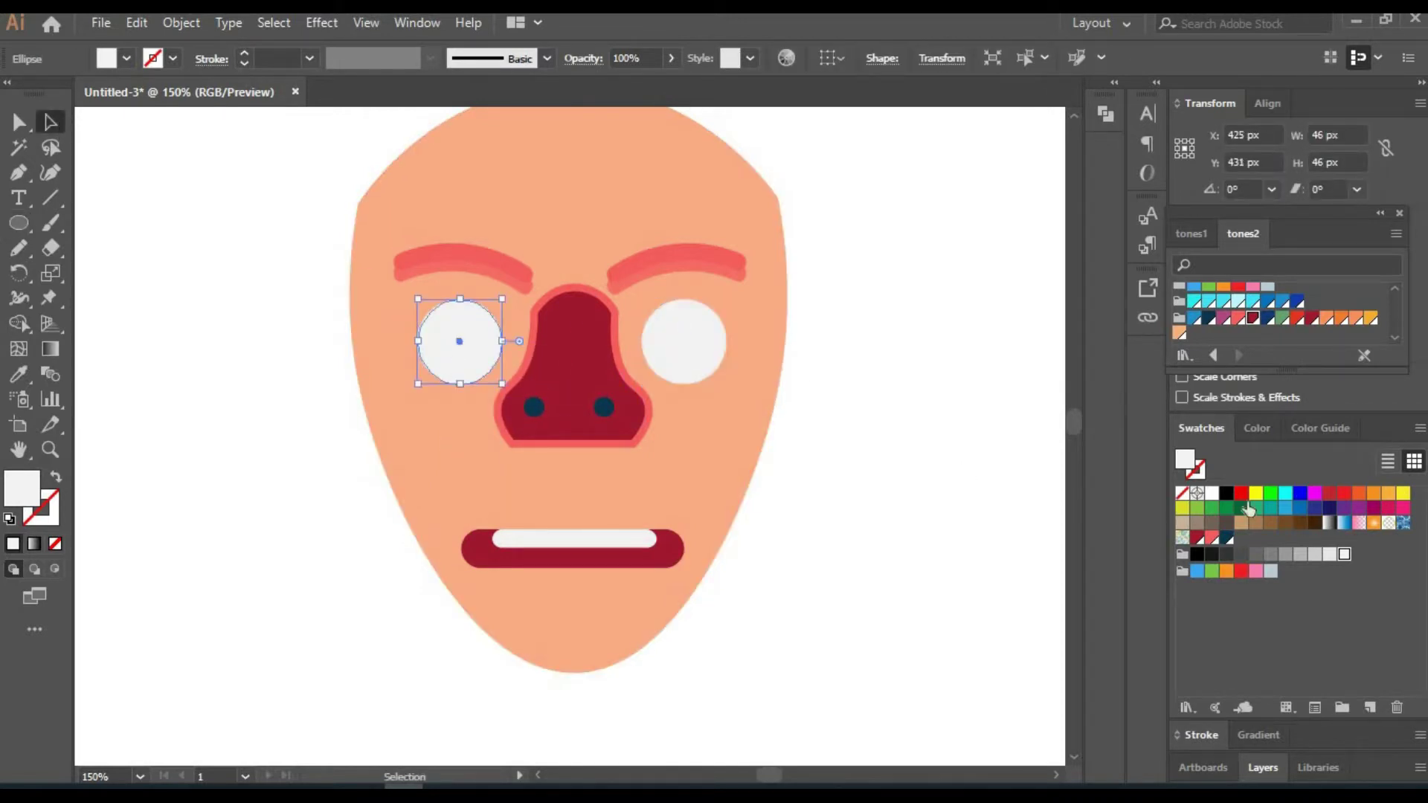
click(1229, 541)
click(685, 340)
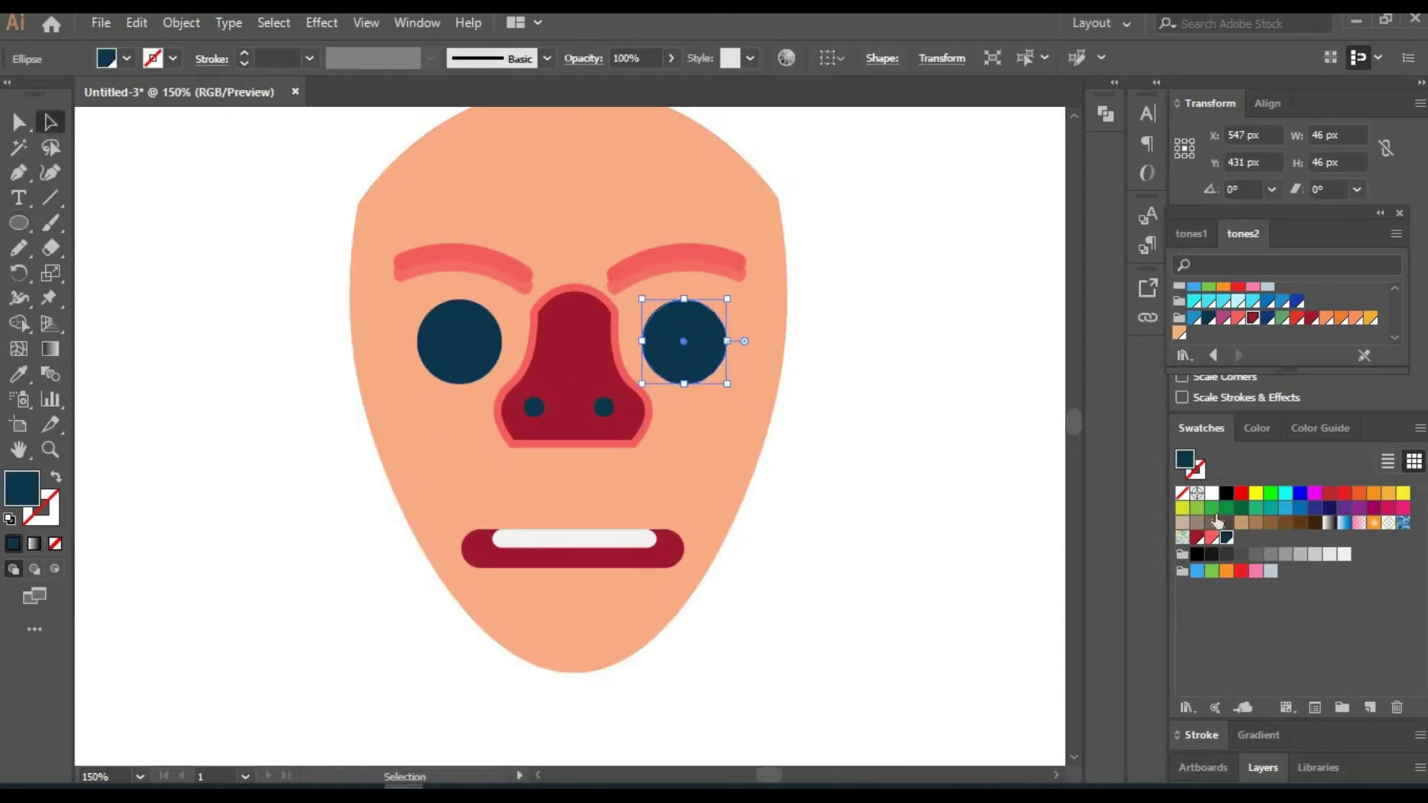
Add small navy pupils to both eyes.
key(ctrl+z)
key(ctrl+z)
mouse_move(439, 326)
mouse_down()
mouse_move(479, 366)
mouse_move(692, 355)
mouse_up()
click(1228, 540)
click(949, 506)
Round the nose's bottom edge and move the nostrils lower.
drag(587, 445, 583, 470)
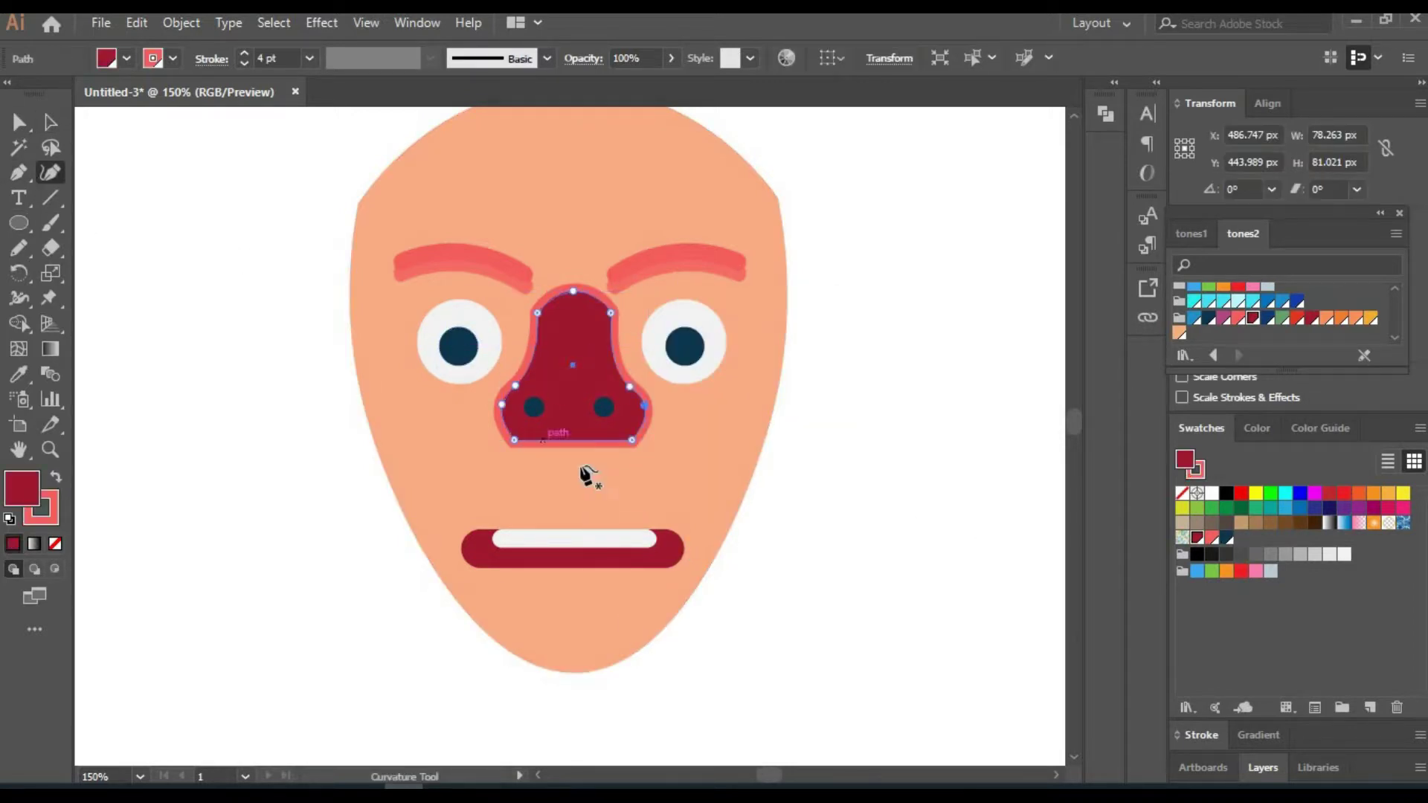
mouse_move(534, 407)
mouse_down()
mouse_move(545, 433)
mouse_move(607, 441)
mouse_move(607, 458)
mouse_up()
key(ctrl+shift+a)
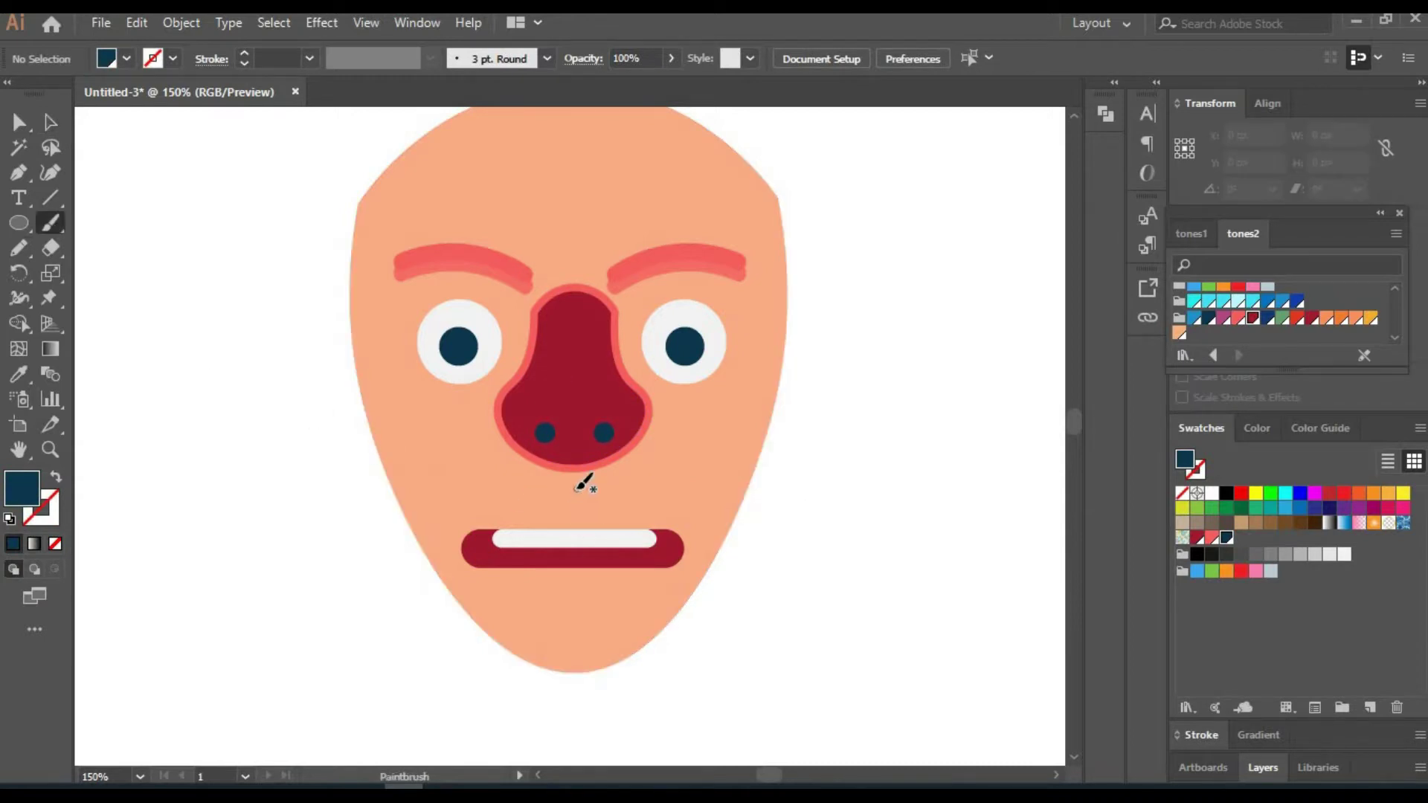
Draw a dark navy rectangle above the mouth and curl it into one mustache half.
drag(568, 506, 575, 520)
click(19, 223)
key(ctrl+z)
key(shift+x)
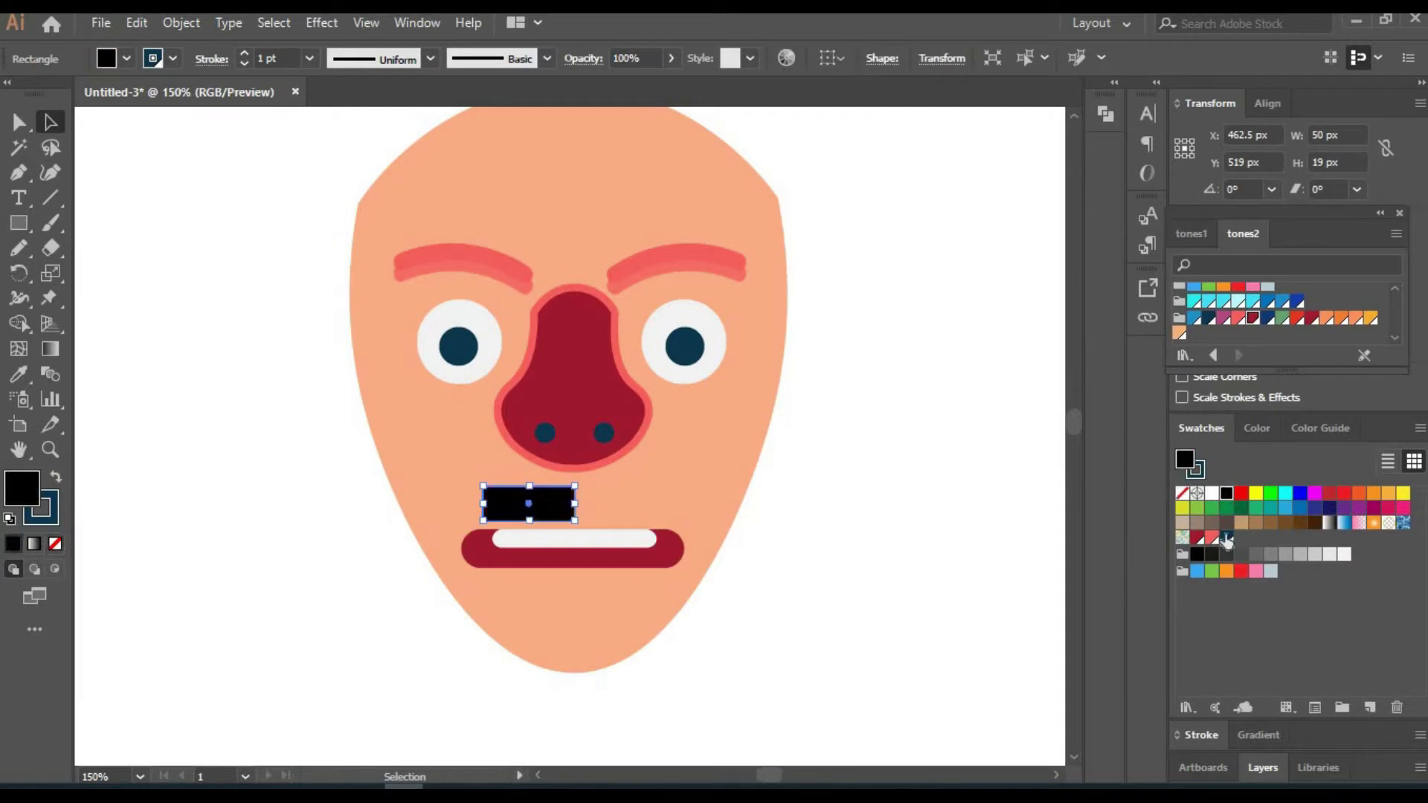
click(50, 173)
click(540, 483)
drag(483, 521, 433, 566)
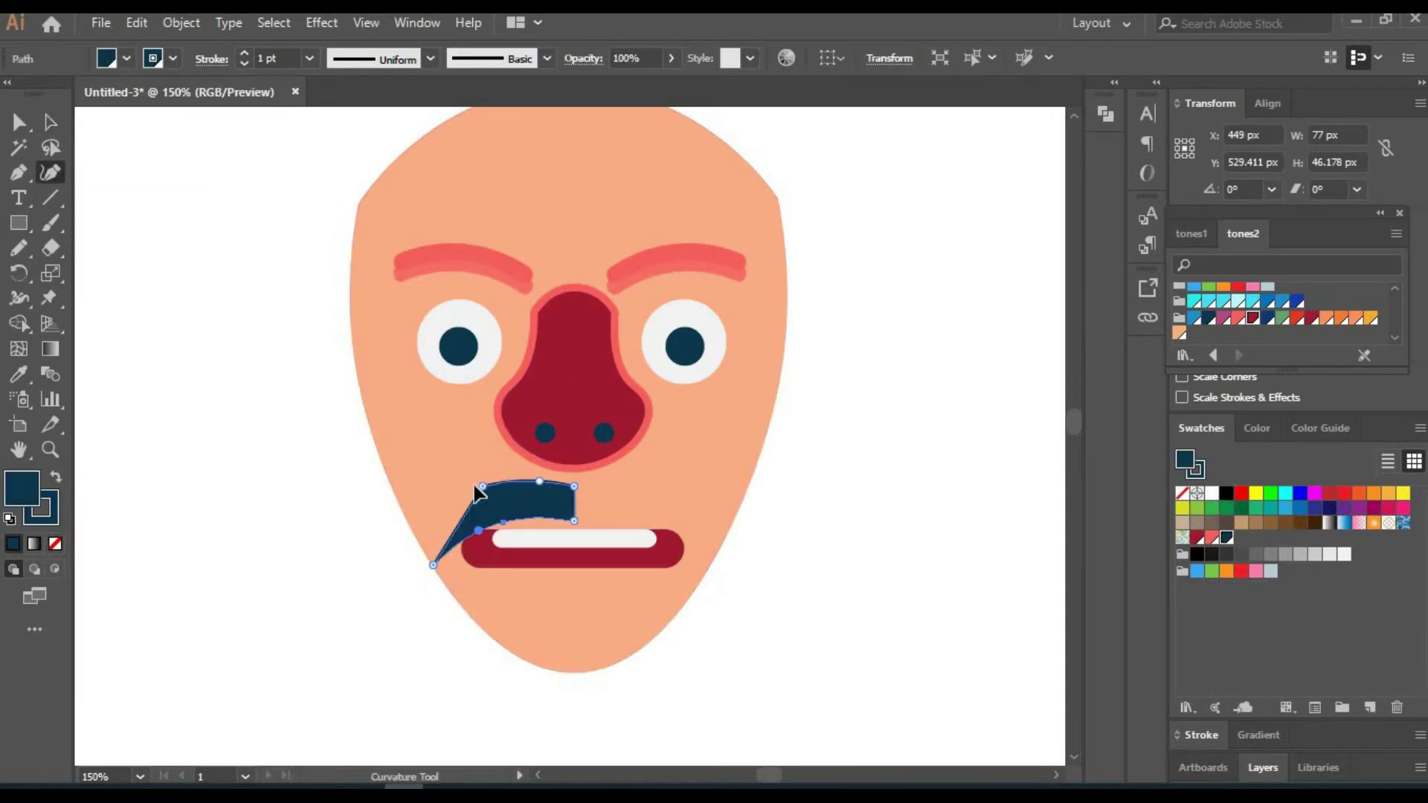
click(463, 555)
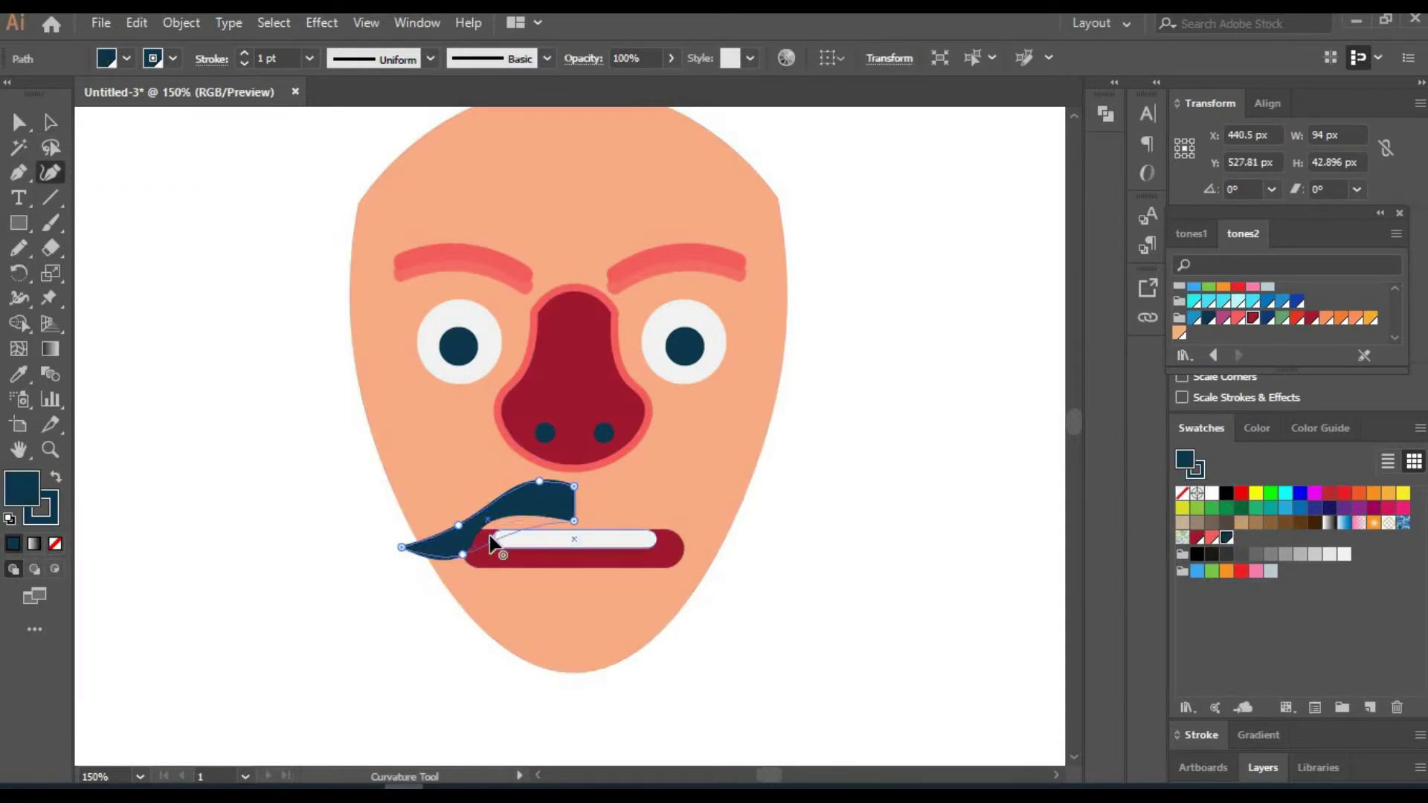
drag(428, 568, 457, 554)
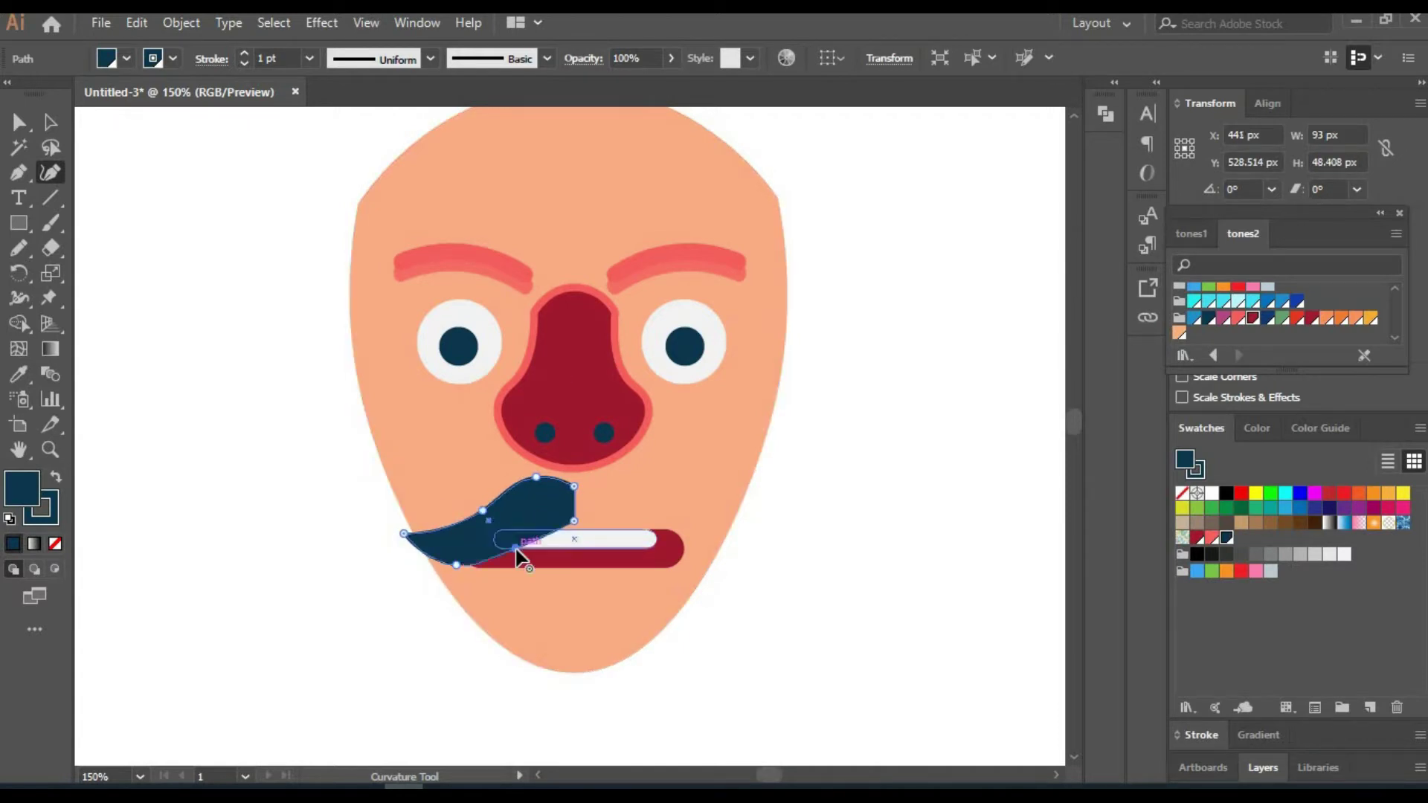
Reflect a copy of the mustache half to the right and align both halves.
key(v)
right_click(510, 511)
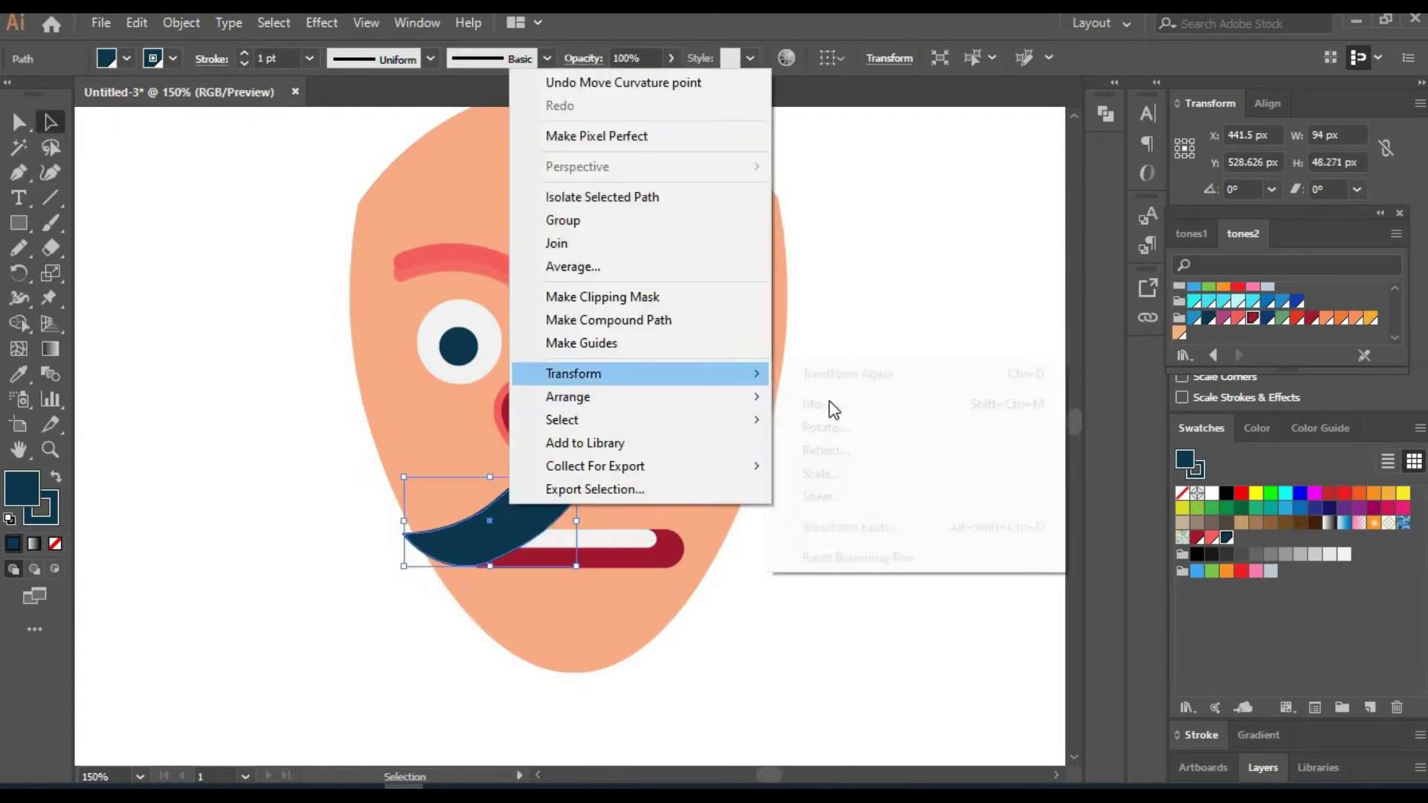
click(829, 405)
drag(591, 543, 678, 537)
drag(513, 551, 500, 548)
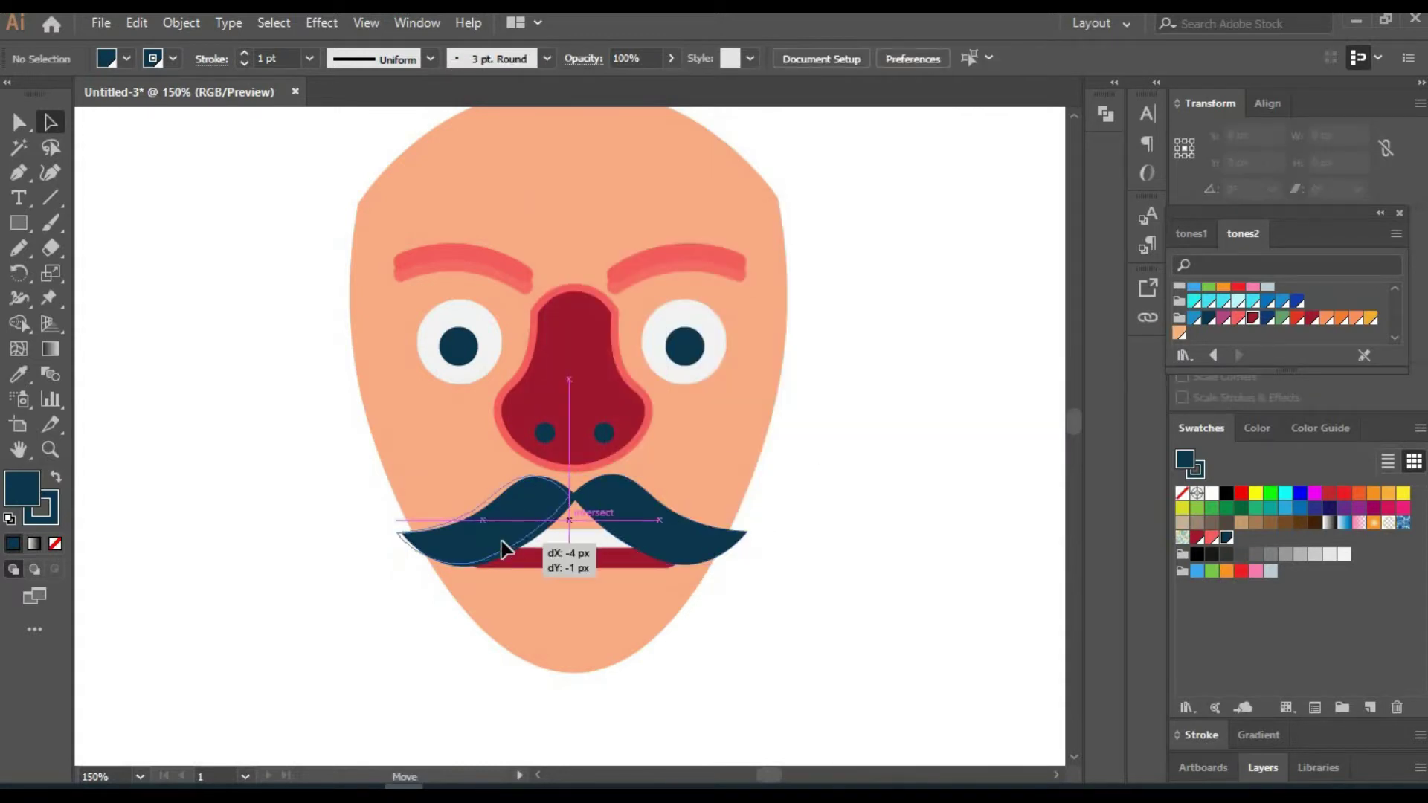
click(659, 521)
click(841, 633)
Duplicate the face to the right of the first and delete the copy's mustache.
scroll(861, 654, up, 2)
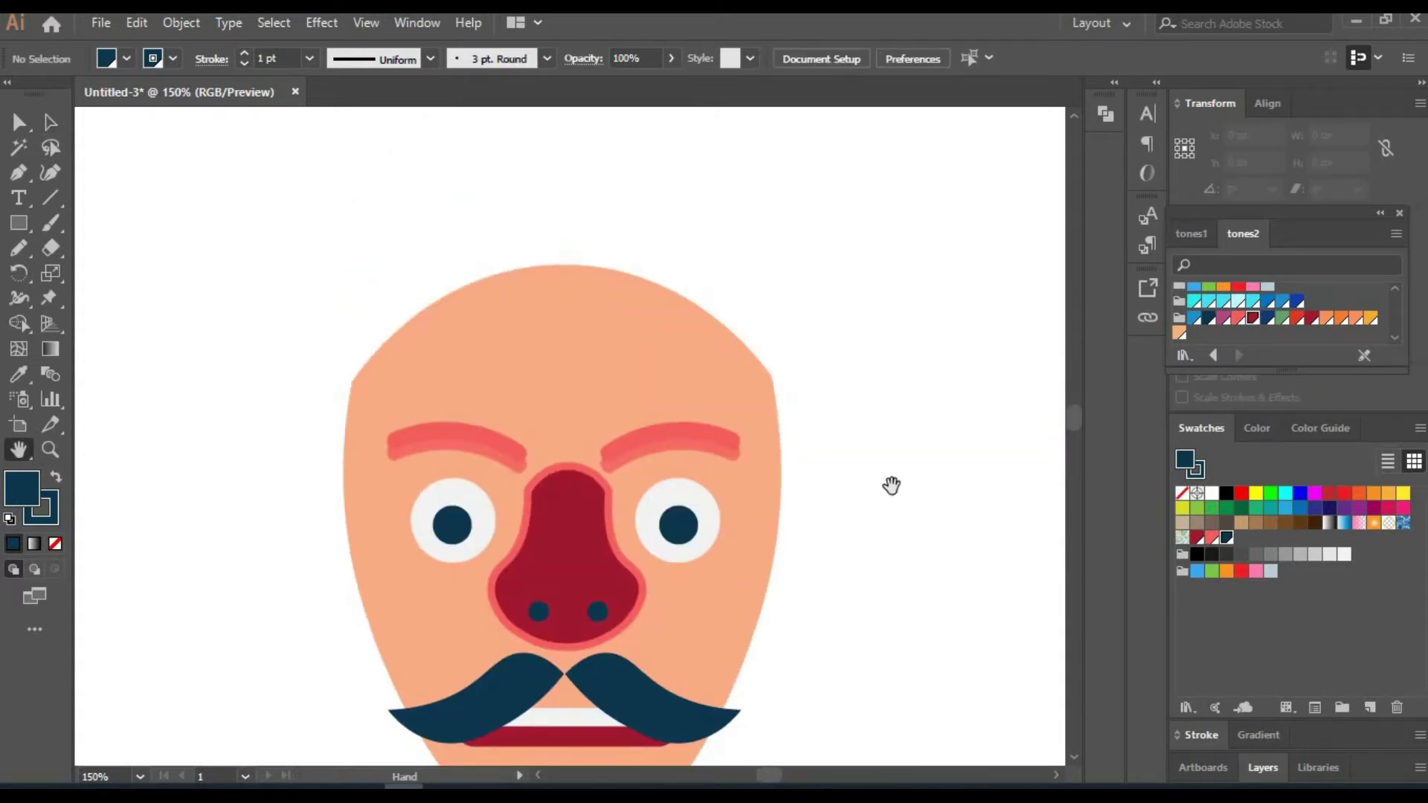
text(5)
key(Return)
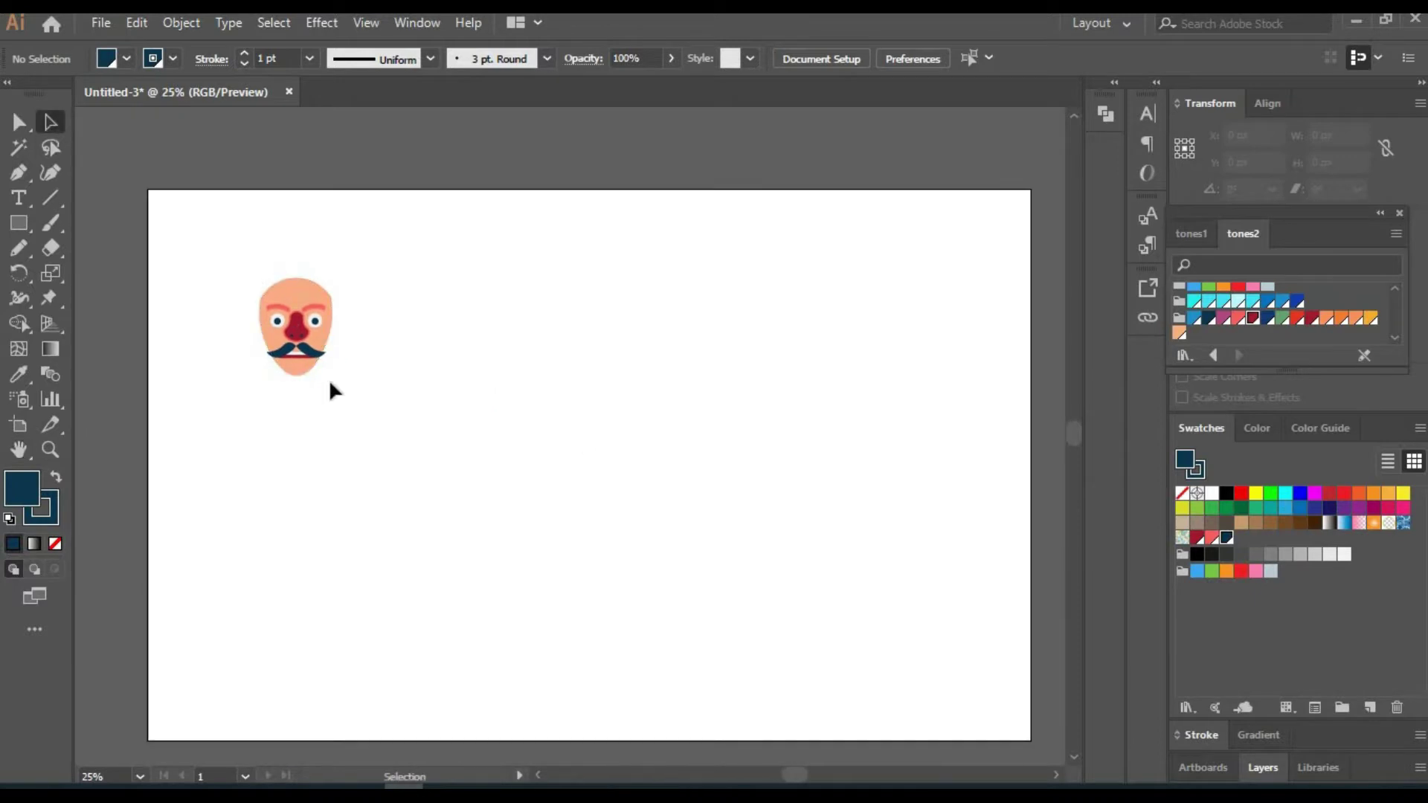
mouse_move(296, 327)
mouse_down()
mouse_move(568, 431)
mouse_move(428, 333)
mouse_up()
key(ctrl+equal)
key(ctrl+equal)
key(ctrl+equal)
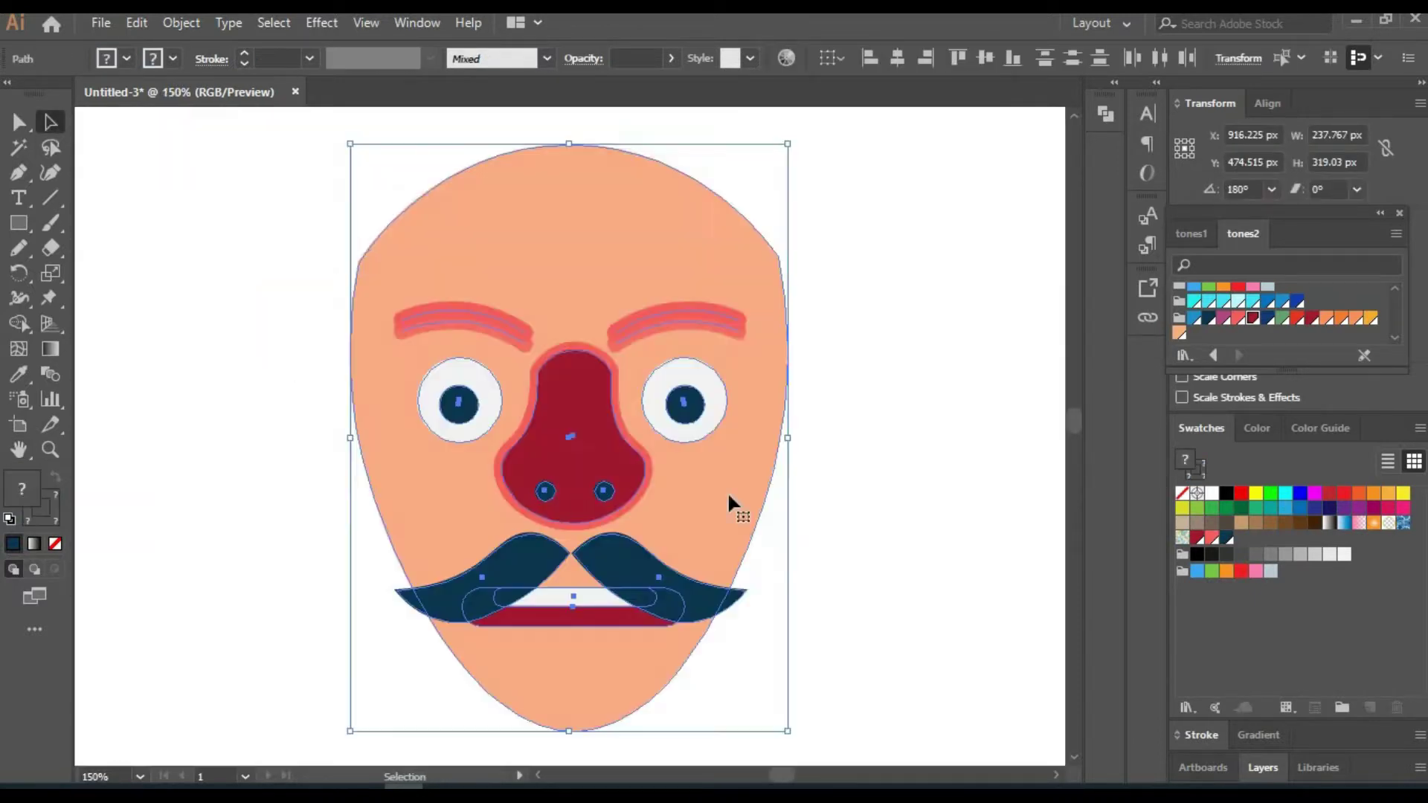
click(501, 584)
key(Delete)
drag(816, 563, 806, 492)
Draw a dark rectangle above the mouth and pull it into a two-lobed shape.
click(18, 223)
mouse_move(450, 473)
mouse_down()
mouse_move(560, 508)
mouse_move(544, 462)
mouse_up()
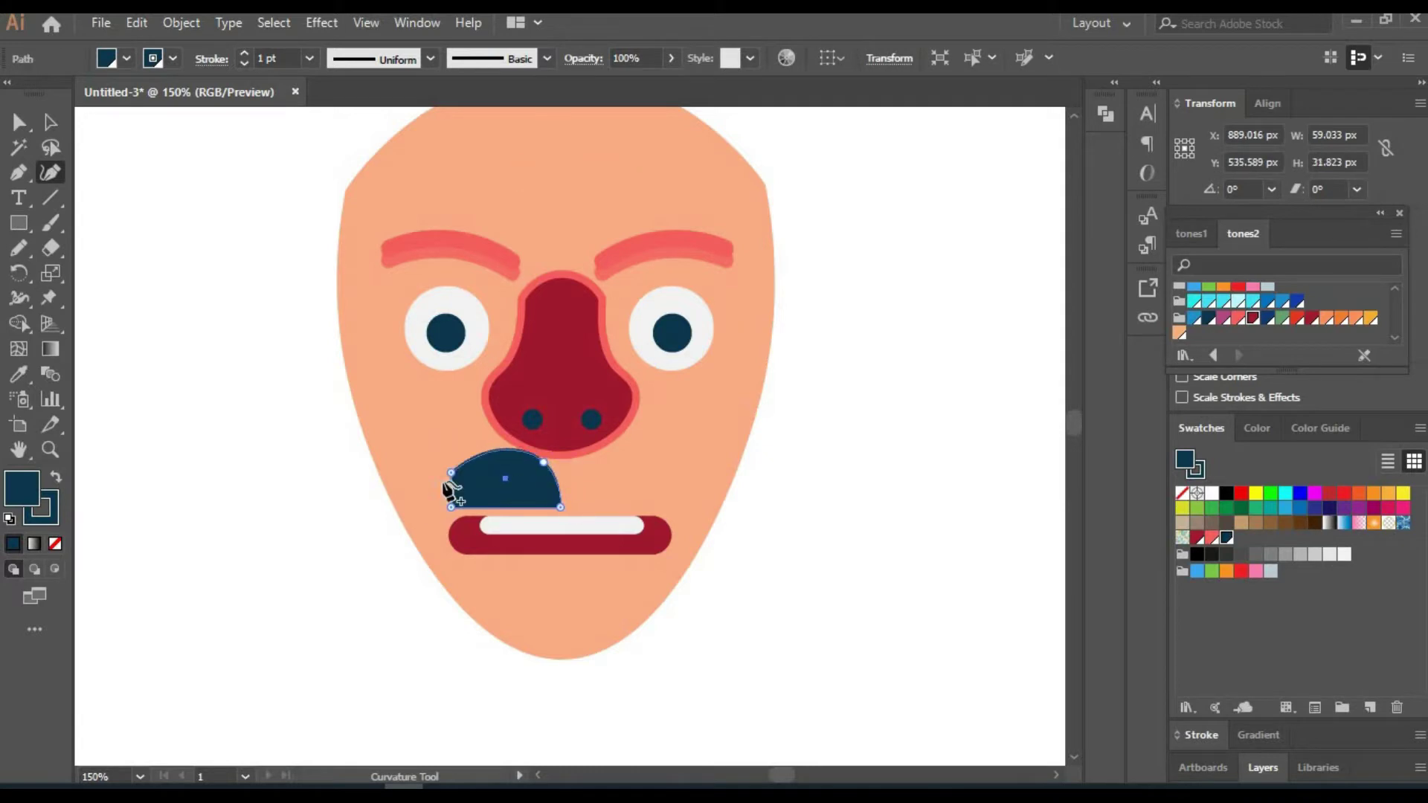
click(421, 623)
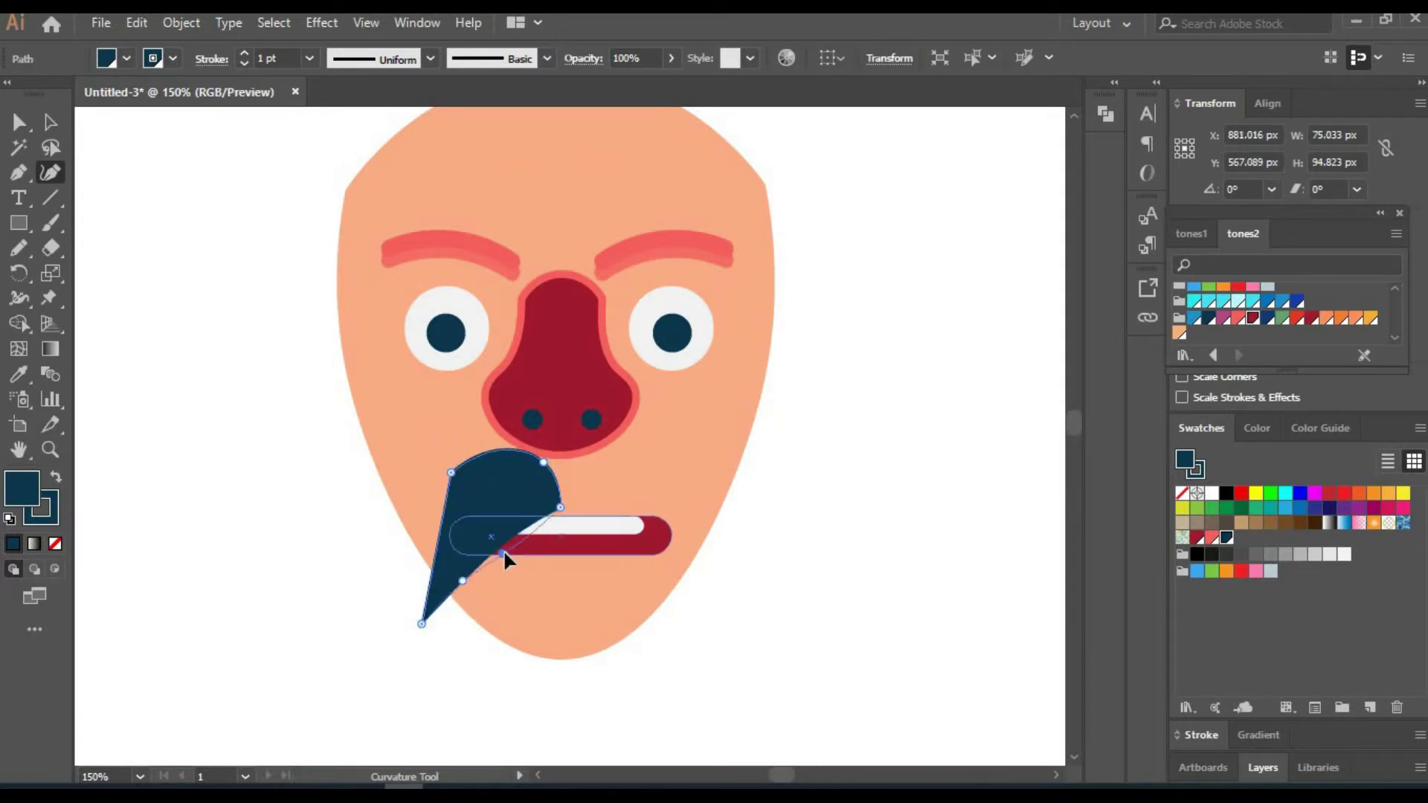
drag(421, 623, 413, 574)
click(356, 608)
click(309, 538)
click(349, 466)
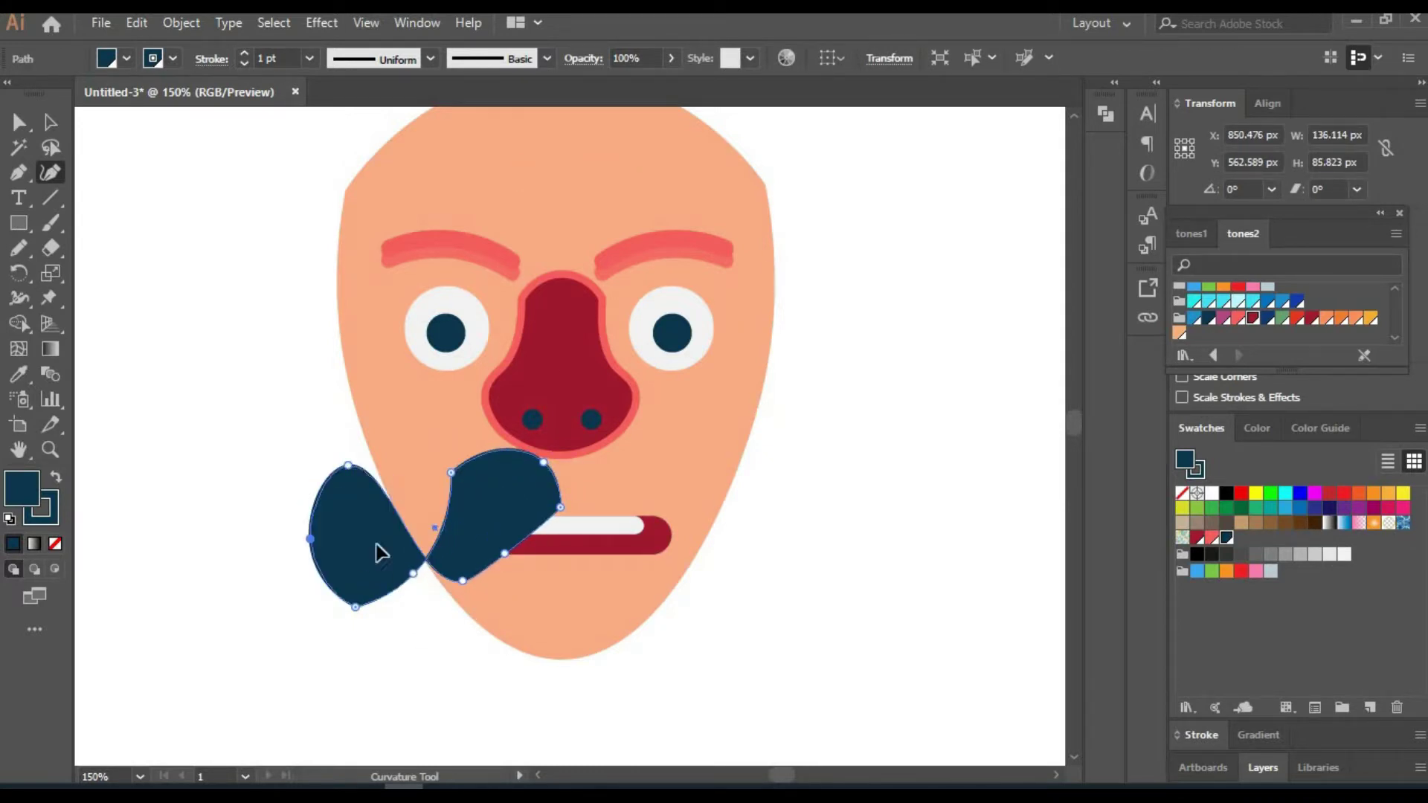
click(362, 492)
Curl the left lobe into a hook, smooth the right lobe, and fill it dark red.
mouse_move(351, 493)
mouse_down()
mouse_move(332, 476)
mouse_move(401, 480)
mouse_up()
click(389, 494)
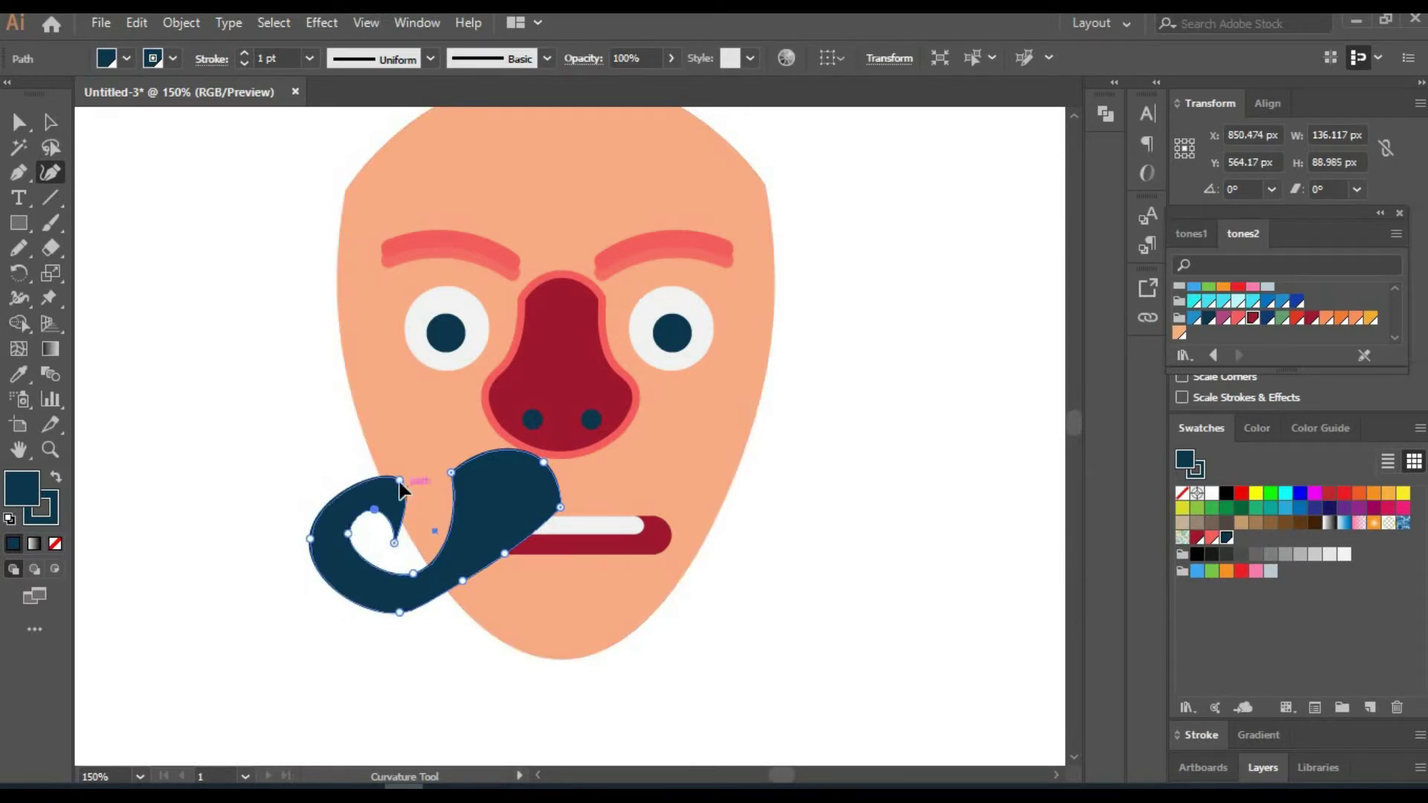
click(341, 485)
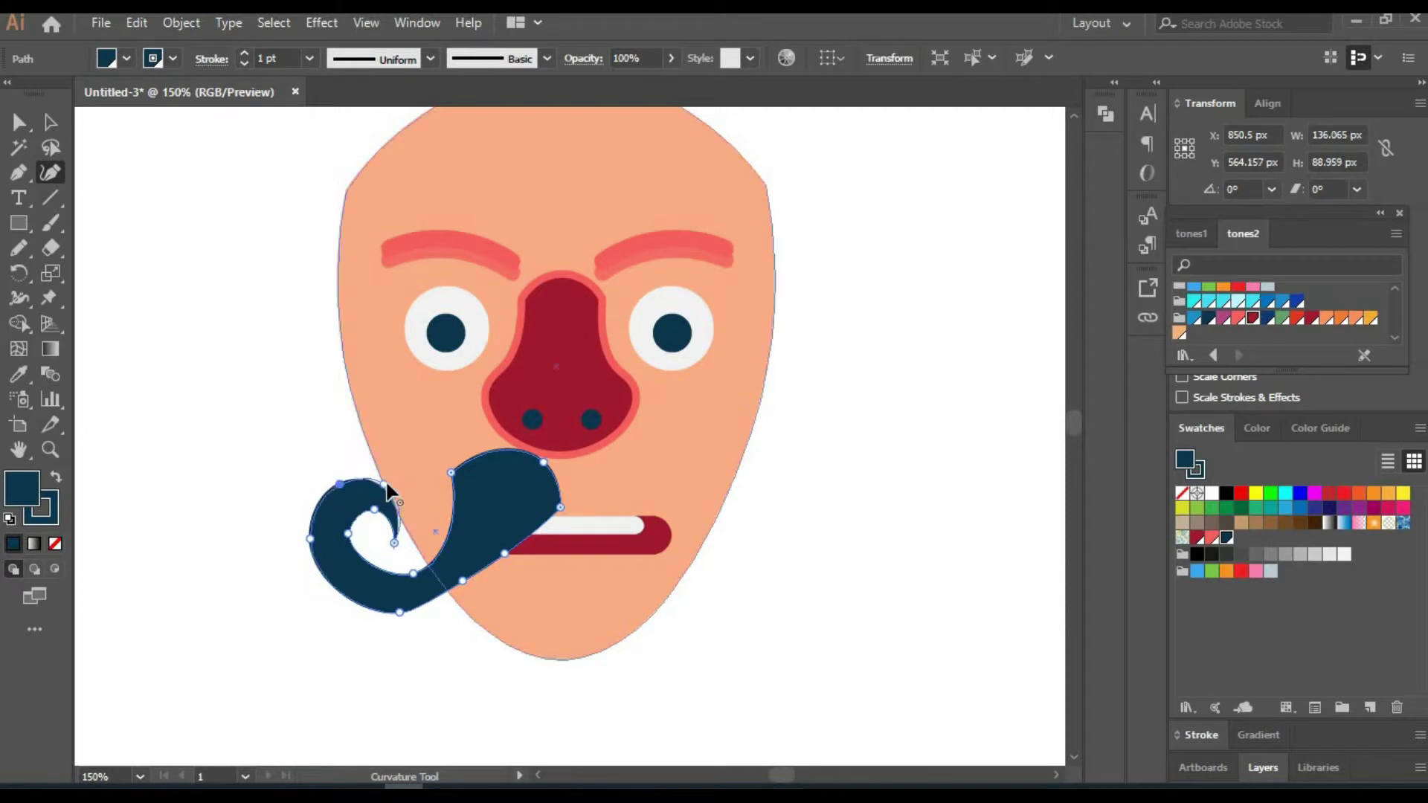
drag(450, 472, 479, 473)
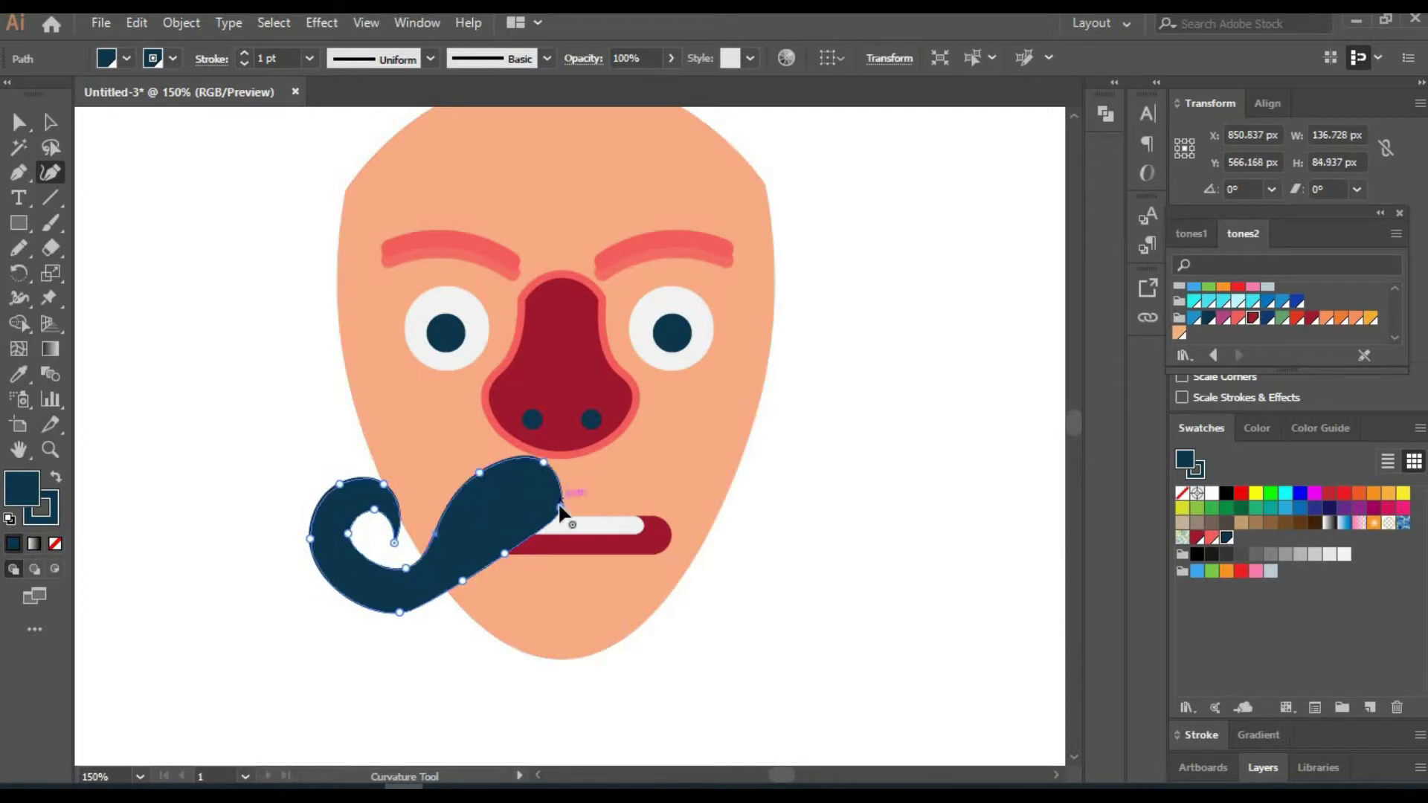
drag(560, 508, 505, 548)
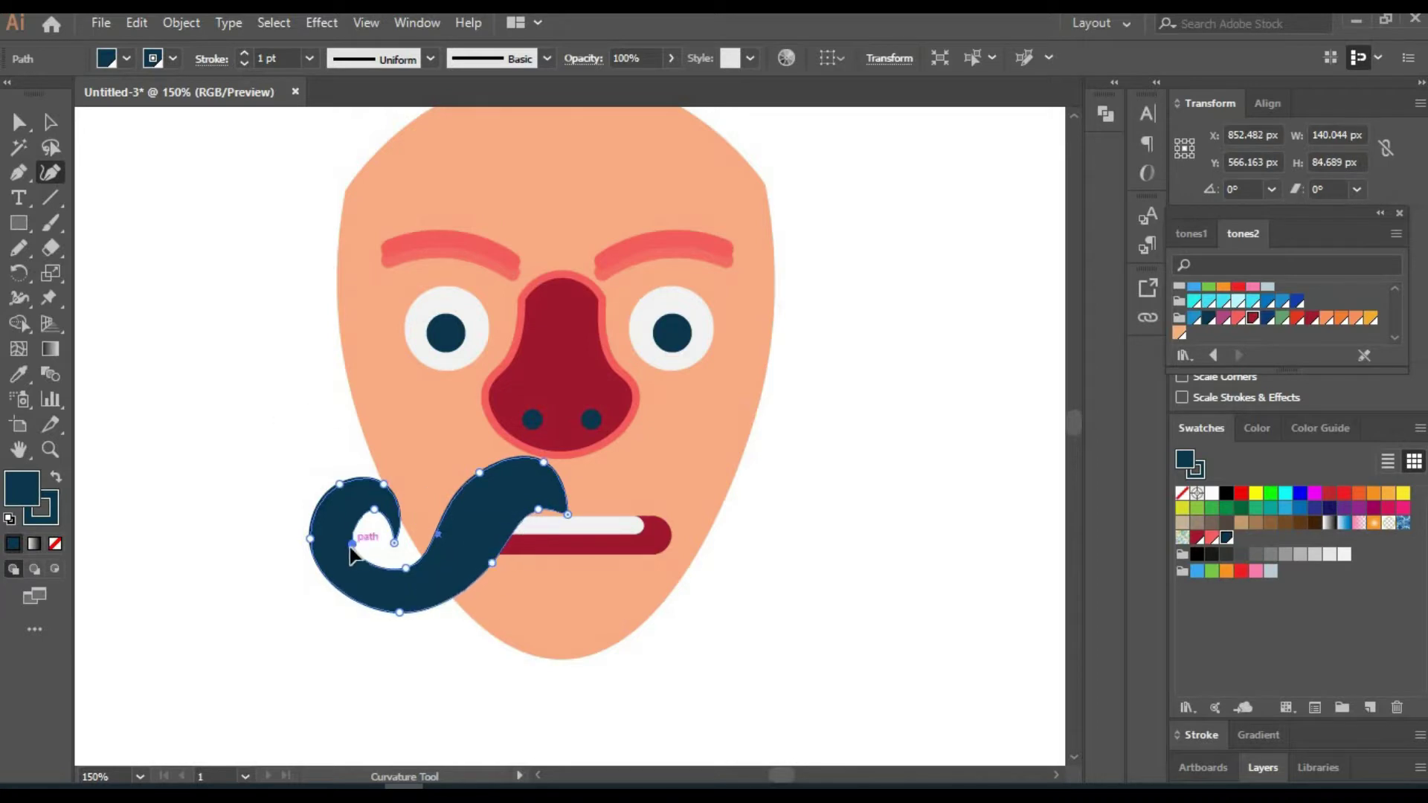
key(v)
click(1253, 319)
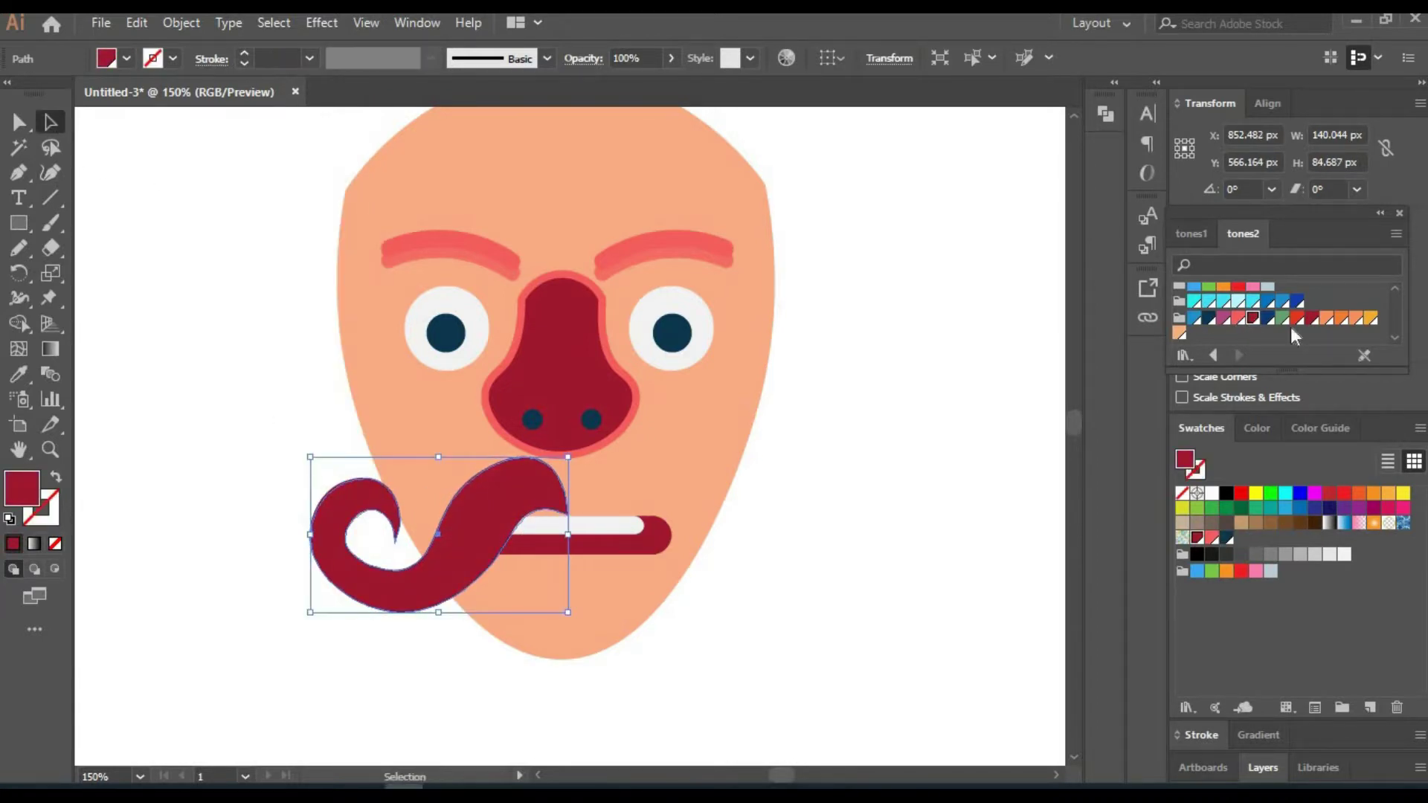
Fill the mustache half orange and reflect a copy across to the right side.
click(1326, 318)
right_click(518, 491)
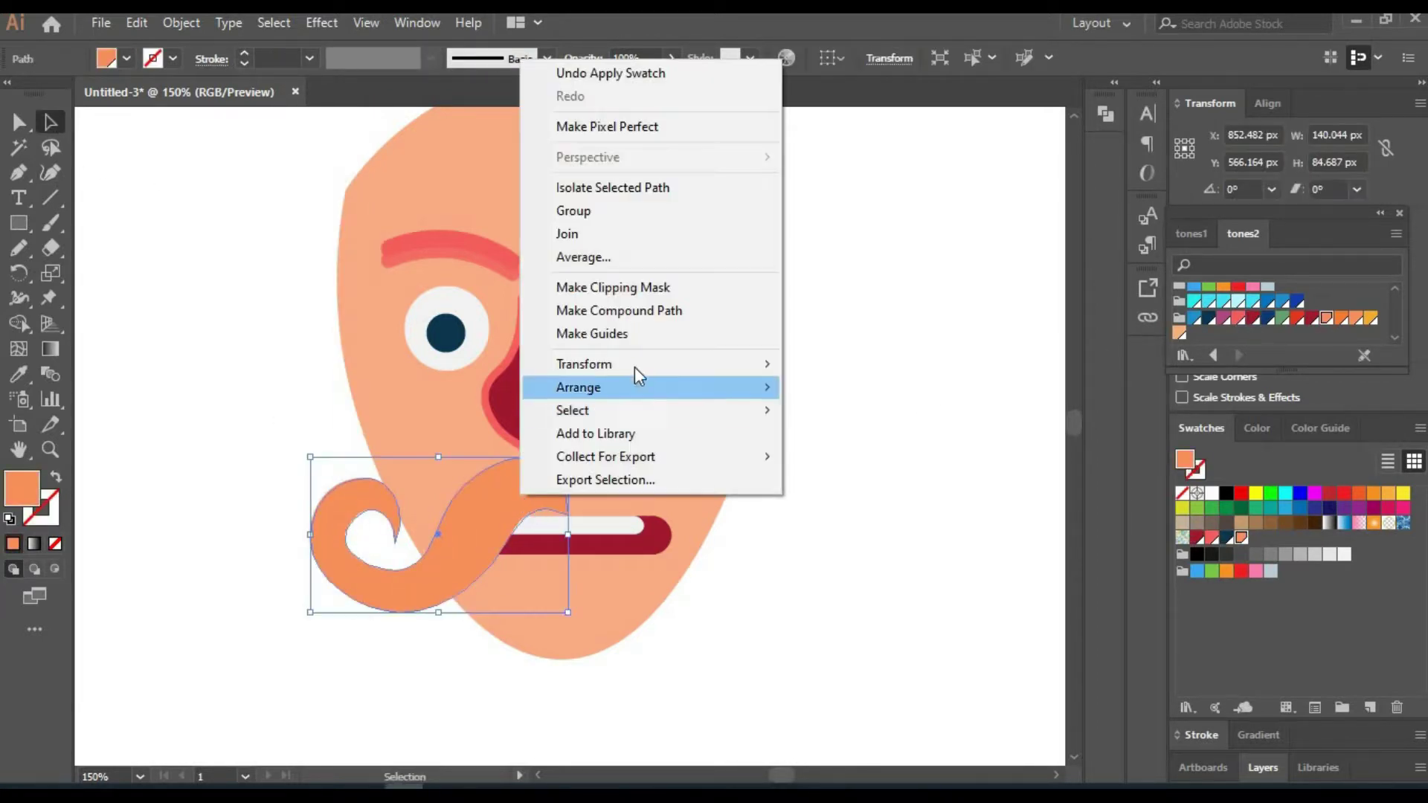
click(818, 417)
click(635, 534)
drag(622, 502, 772, 498)
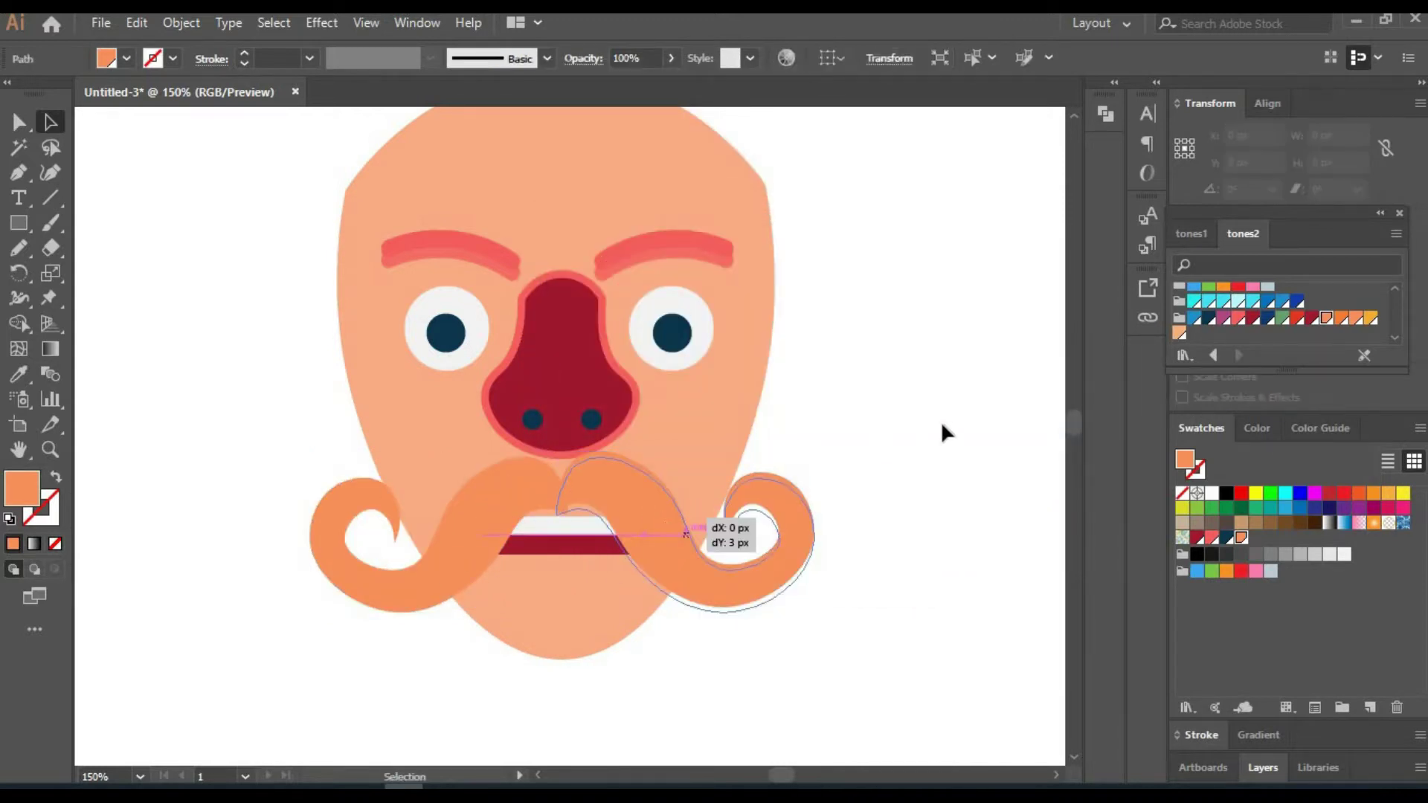
click(937, 418)
Draw a rectangle under the mouth and reshape it into a pointed orange goatee.
key(space)
drag(876, 405, 868, 445)
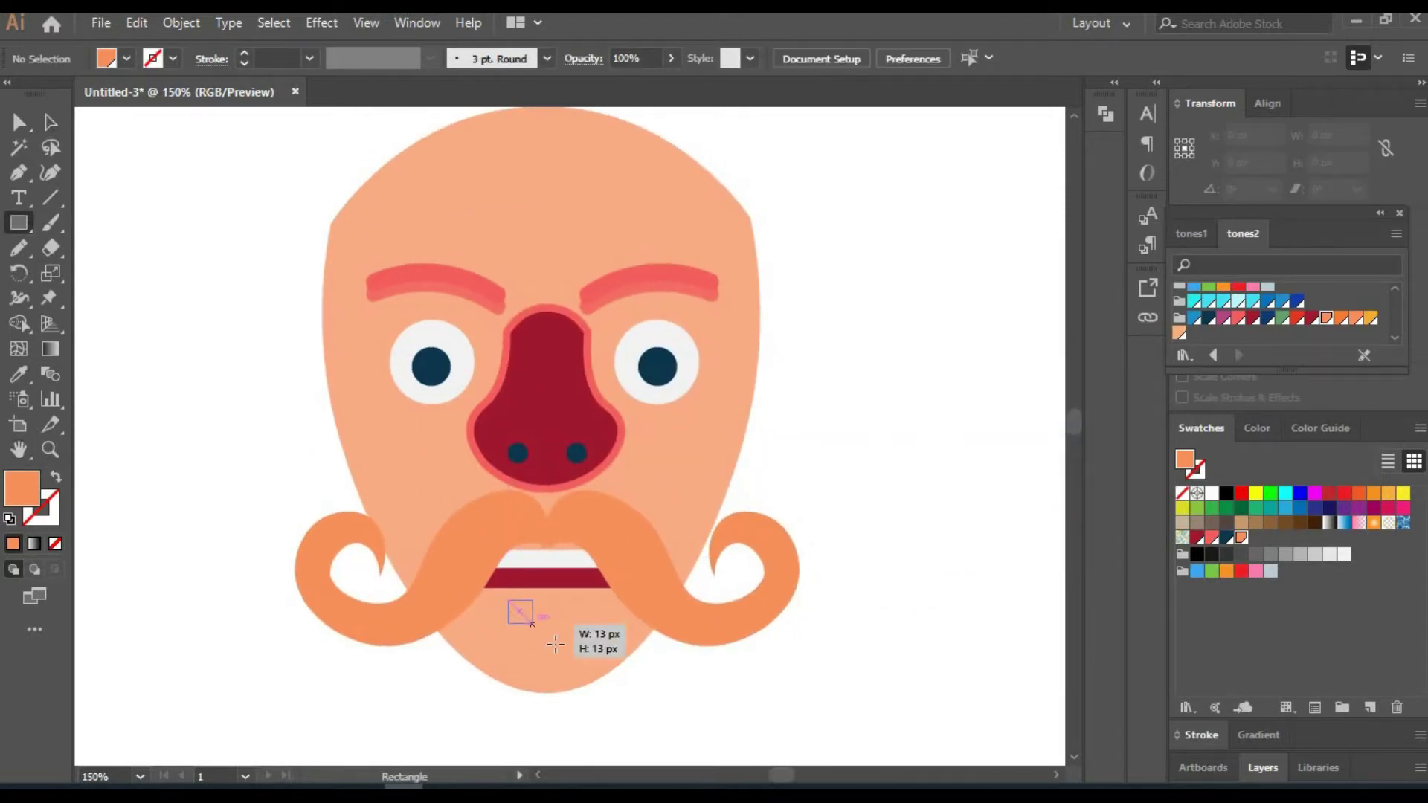
mouse_move(555, 644)
mouse_down()
mouse_move(575, 680)
mouse_move(541, 752)
mouse_up()
key(shift+grave)
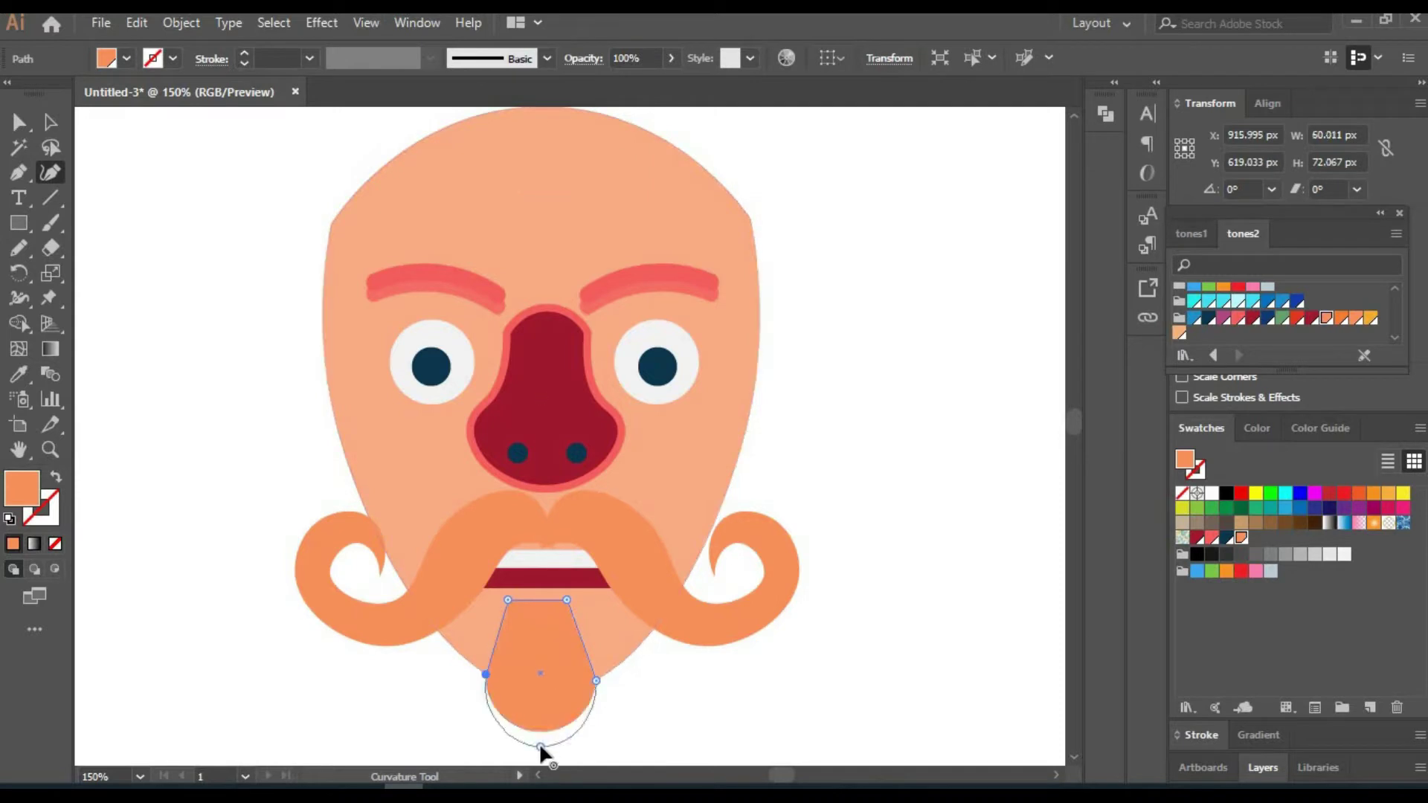
double_click(541, 746)
drag(566, 599, 578, 599)
key(ctrl+shift+a)
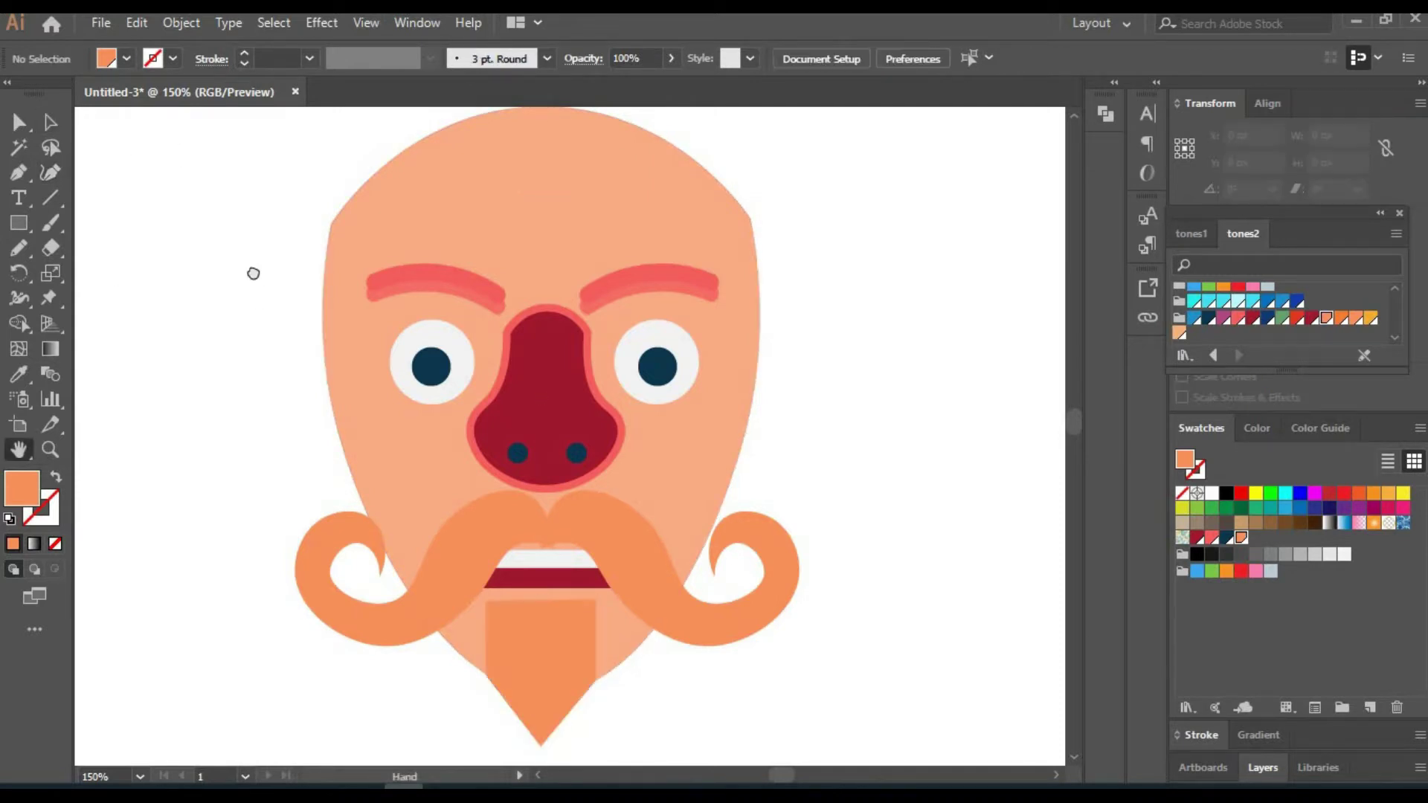
key(ctrl+minus)
key(ctrl+minus)
key(ctrl+minus)
Duplicate the second face into a third copy in the row and centre it.
click(50, 122)
drag(495, 361, 619, 504)
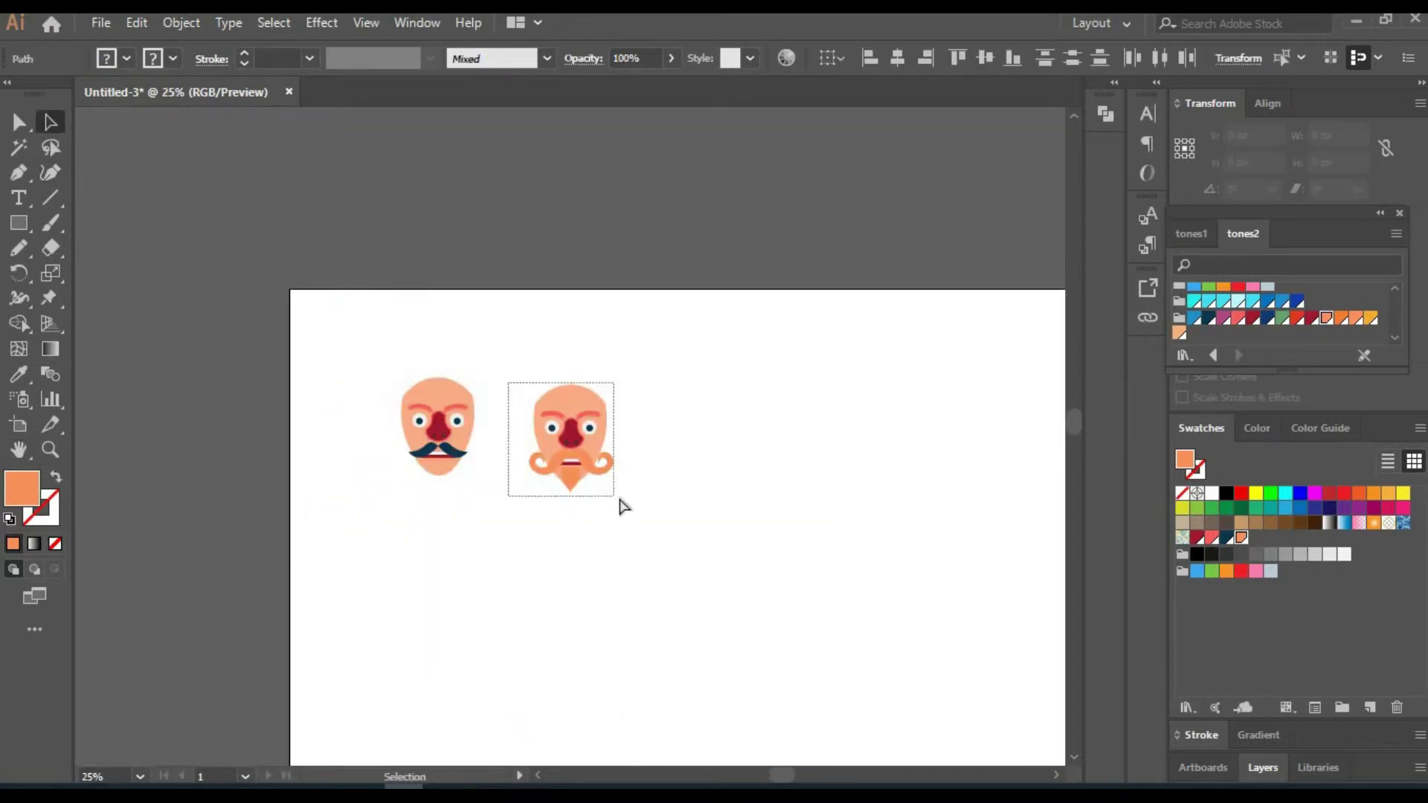
drag(572, 439, 697, 439)
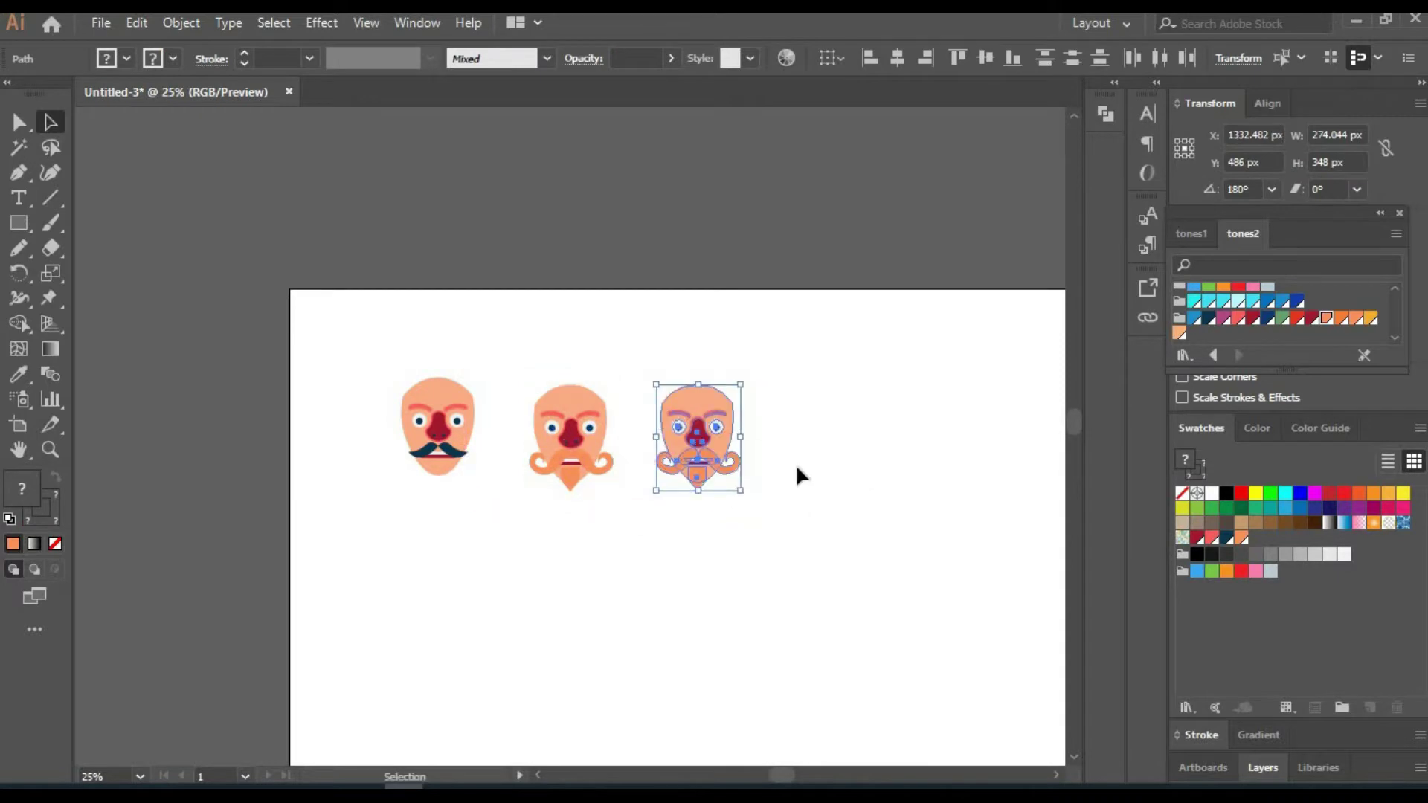
key(ctrl+shift+a)
scroll(767, 446, up, 4)
drag(695, 625, 740, 617)
Delete the copy's mustache and draw a dark navy rectangle over the head.
click(564, 558)
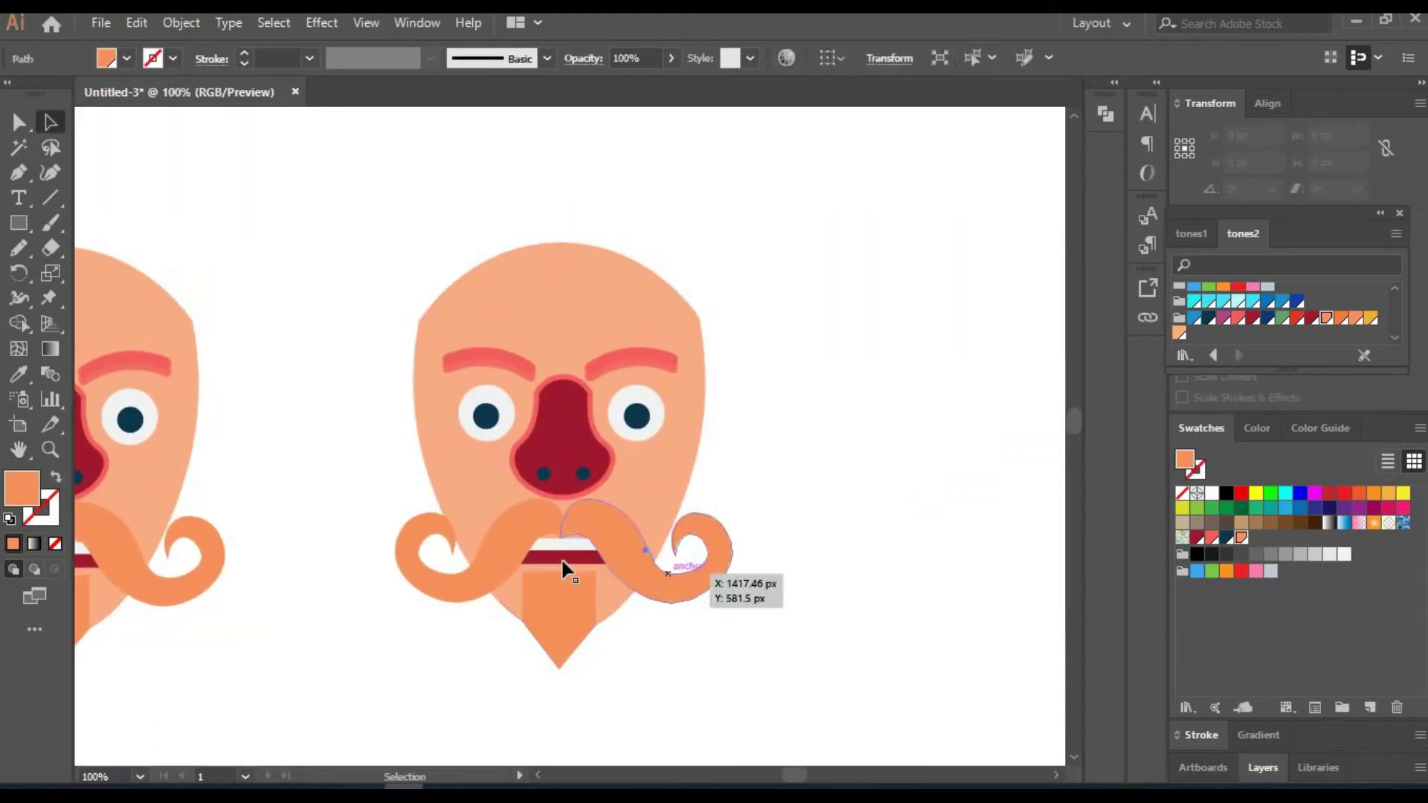
key(Delete)
scroll(807, 514, up, 2)
scroll(808, 515, up, 3)
key(m)
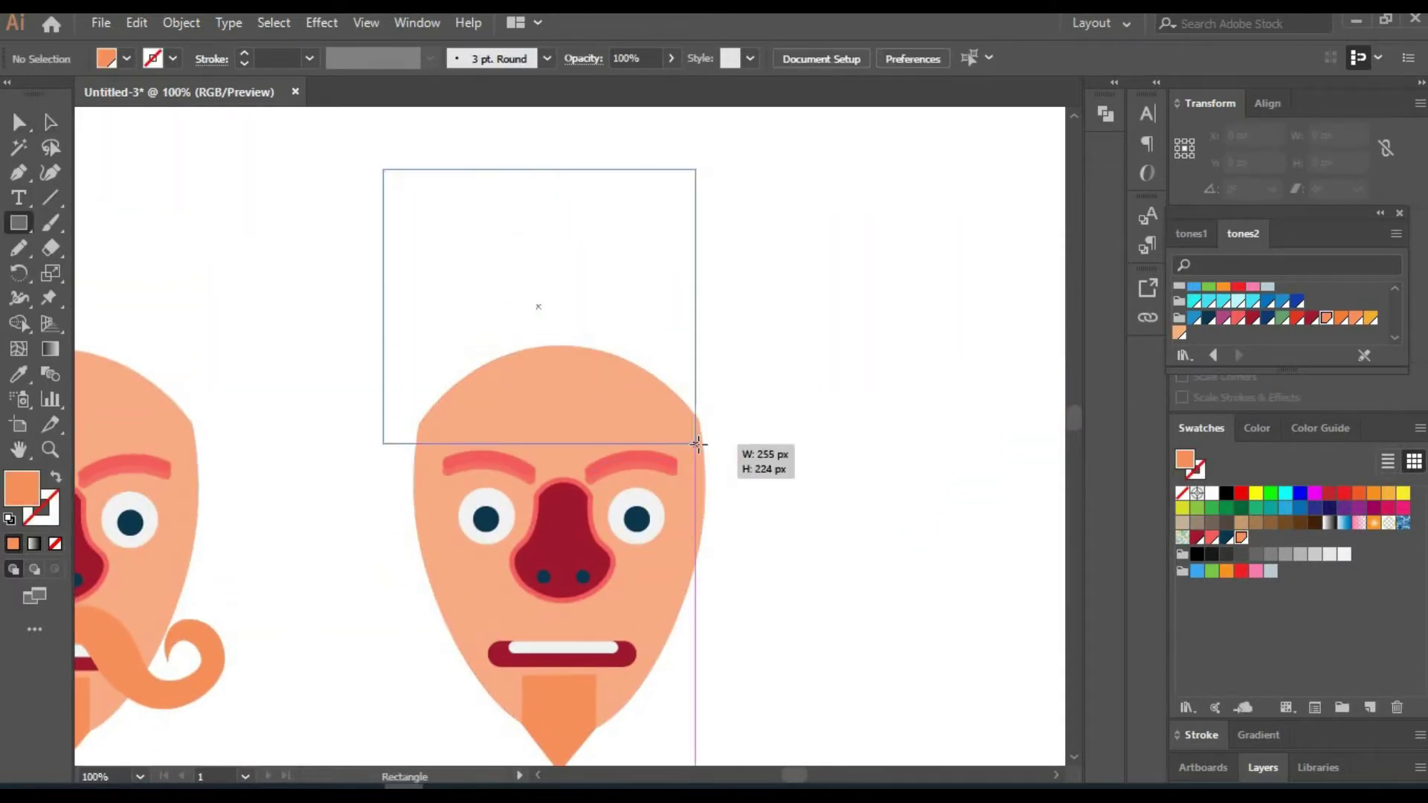
drag(382, 169, 712, 433)
click(1208, 318)
Curve the hair shape's left edge into scalloped curls and tufts.
key(shift+grave)
drag(382, 434, 468, 520)
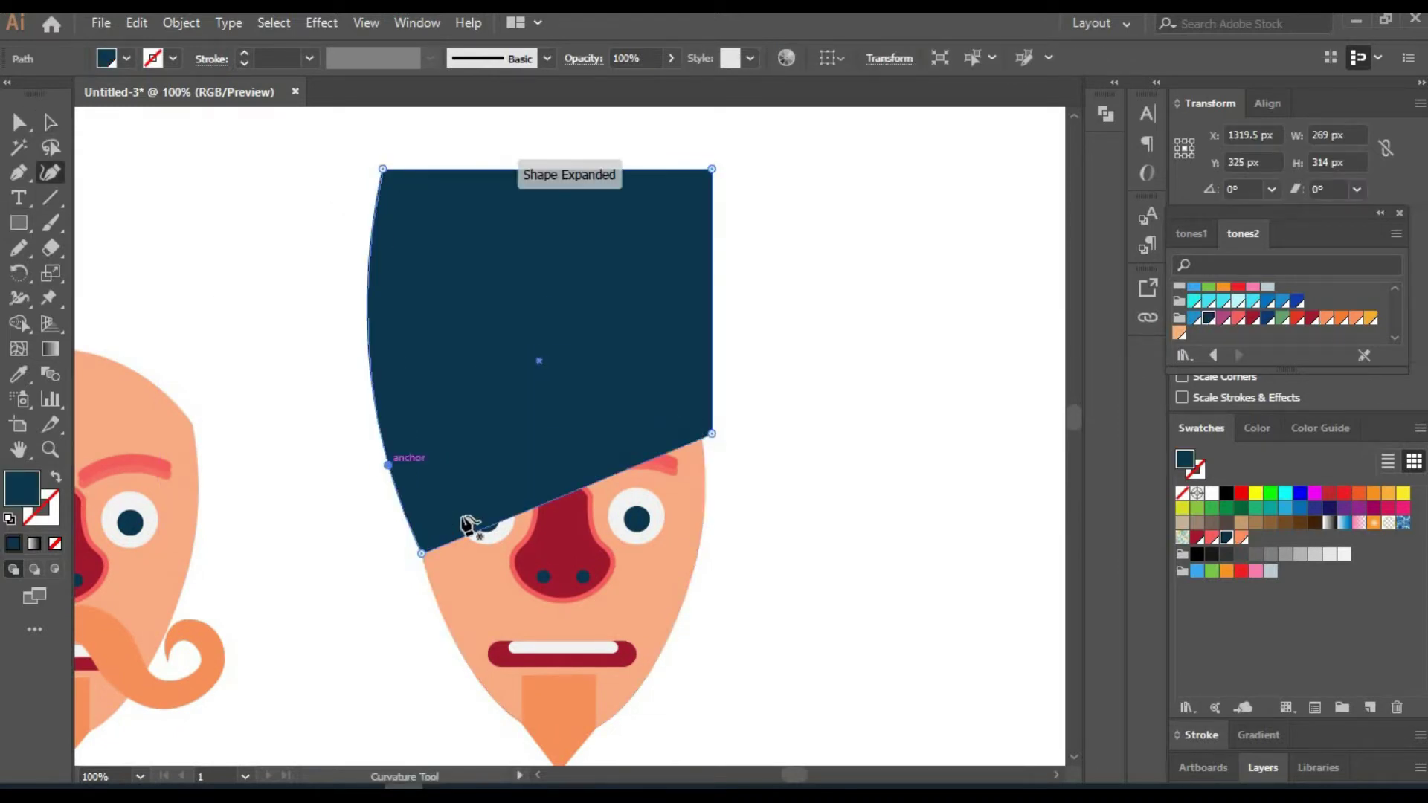
click(460, 409)
drag(381, 386, 406, 387)
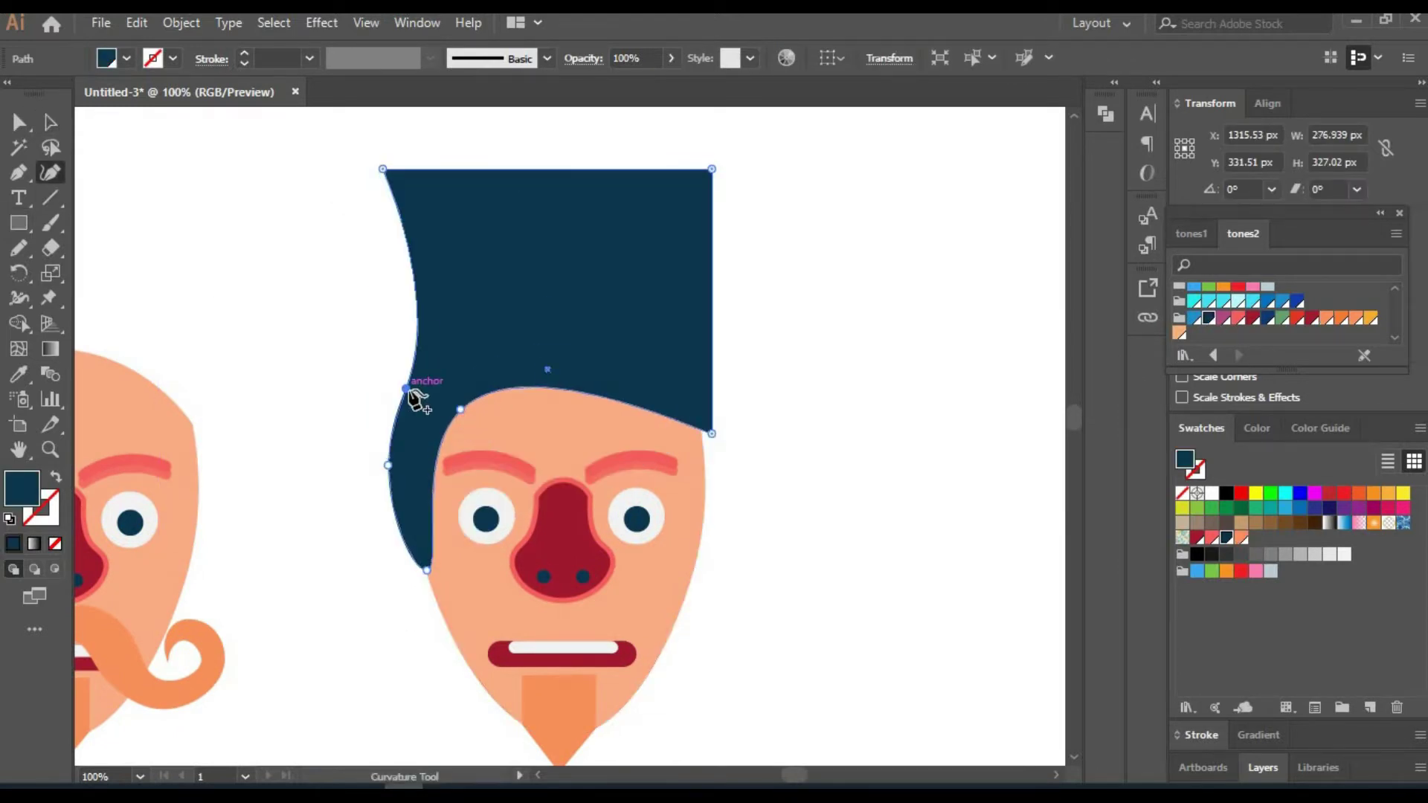
click(372, 336)
mouse_move(373, 336)
mouse_down()
mouse_move(357, 333)
mouse_move(430, 302)
mouse_up()
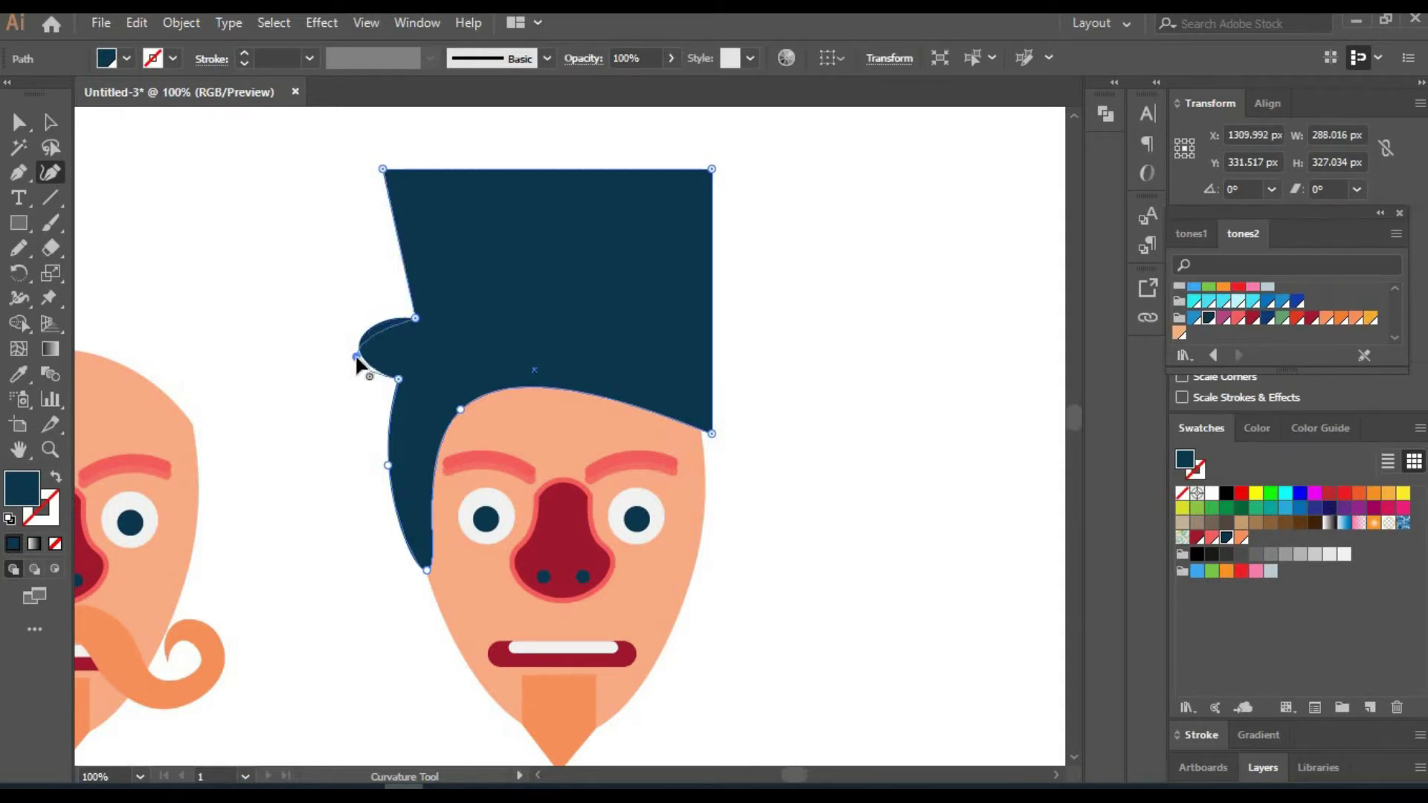
drag(377, 281, 371, 275)
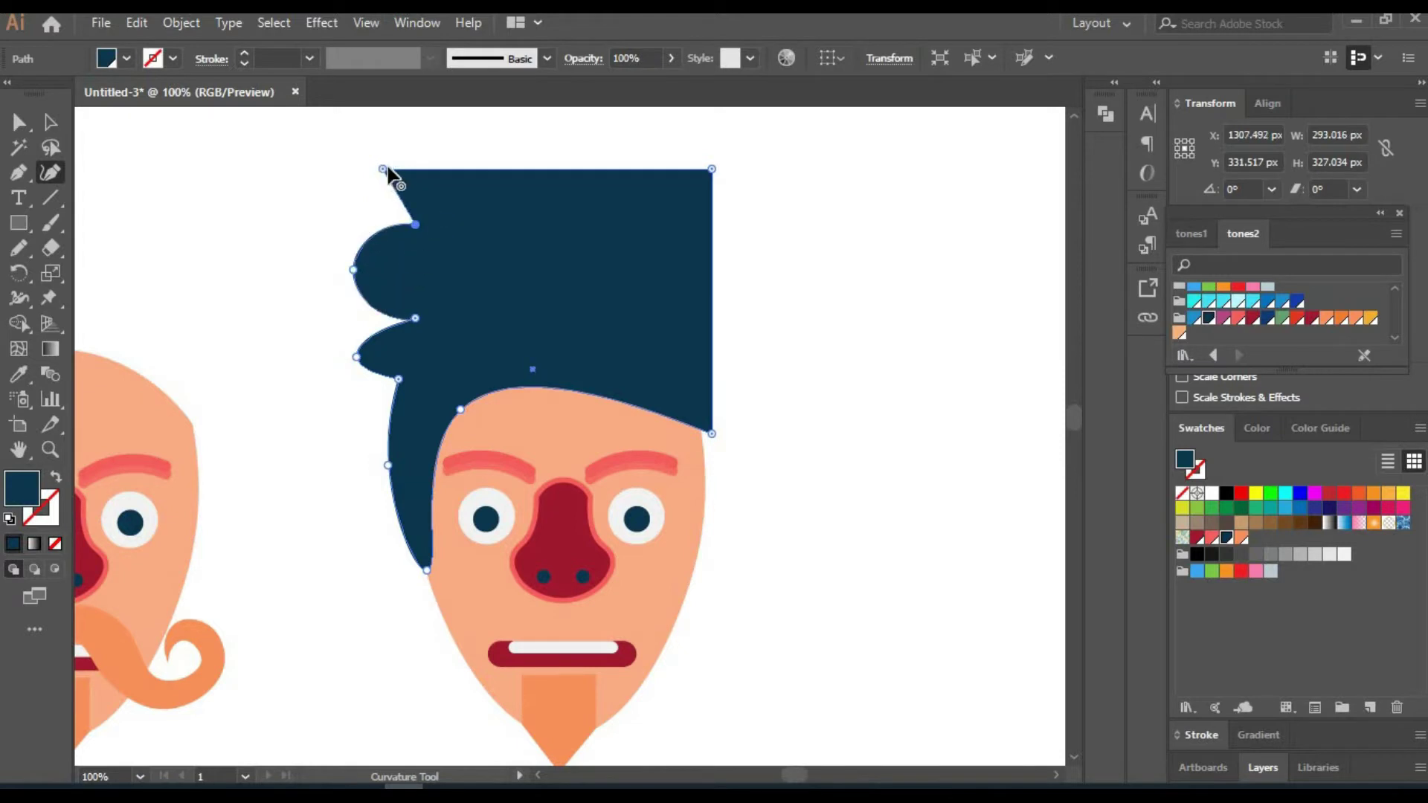
Round the hair's top and right side, curving its lower edge over the forehead.
drag(384, 170, 430, 156)
click(519, 180)
drag(622, 175, 617, 140)
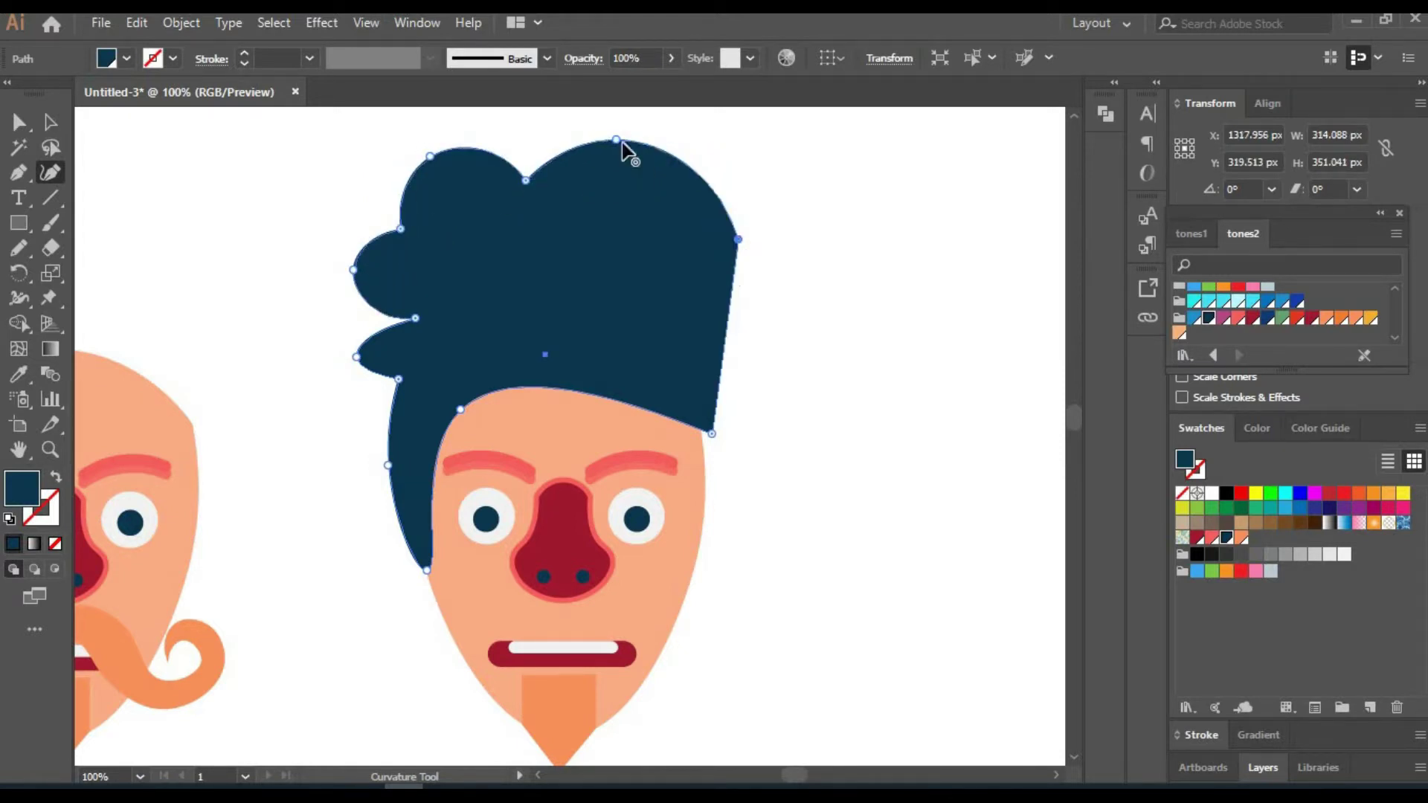
drag(722, 350, 796, 367)
drag(703, 513, 693, 571)
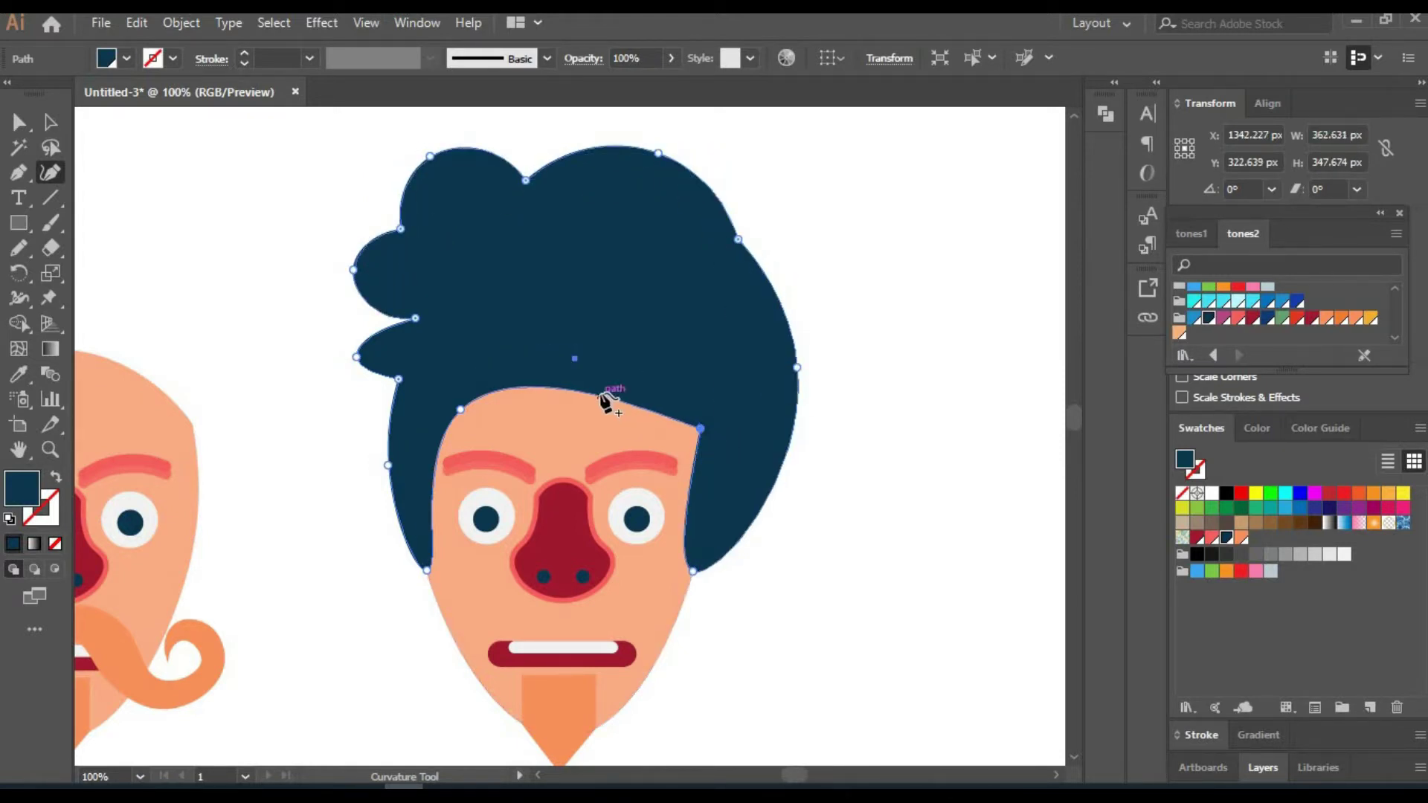
drag(578, 402, 578, 439)
click(509, 377)
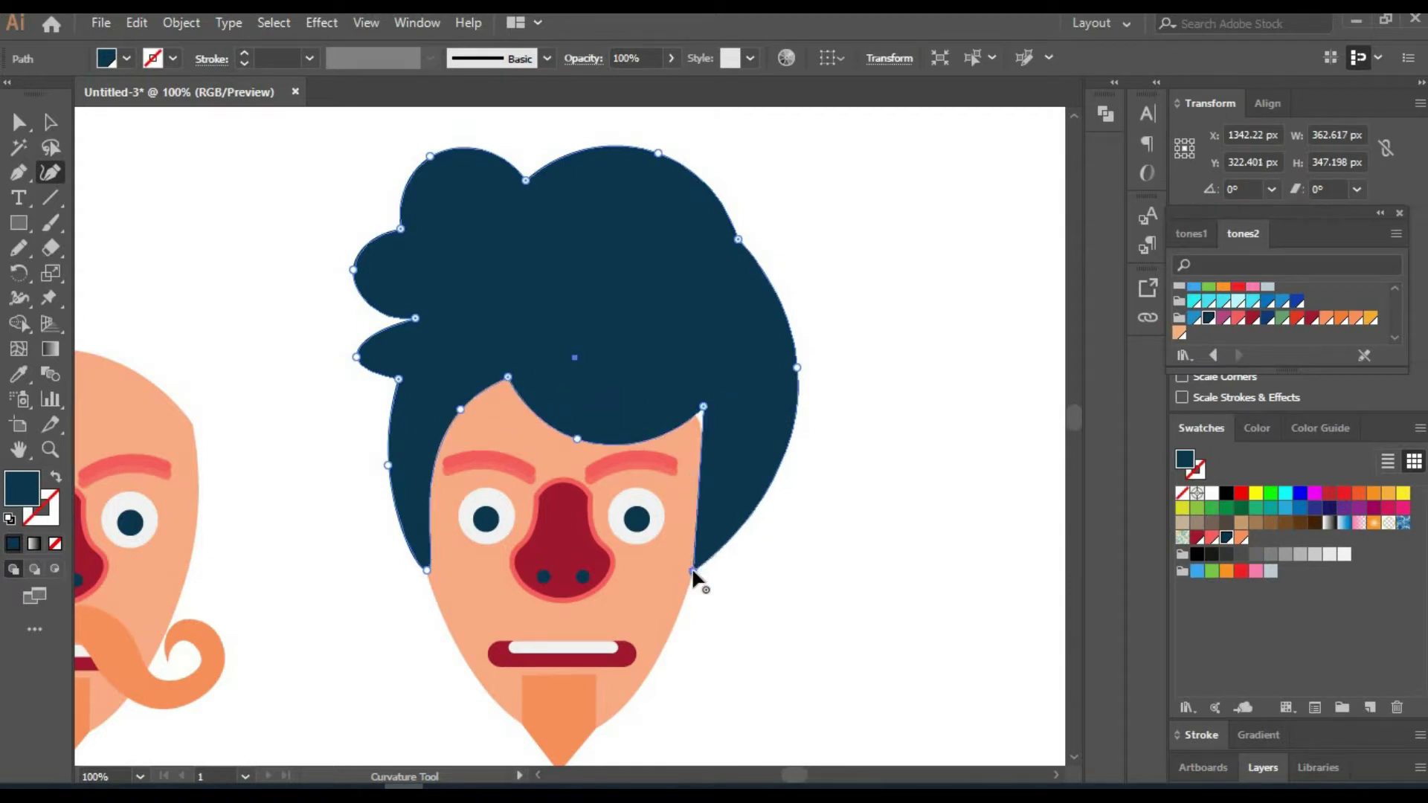
Pull in the hair's upper-right point and add a tall darker-navy strand on the left.
ctrl+click(570, 325)
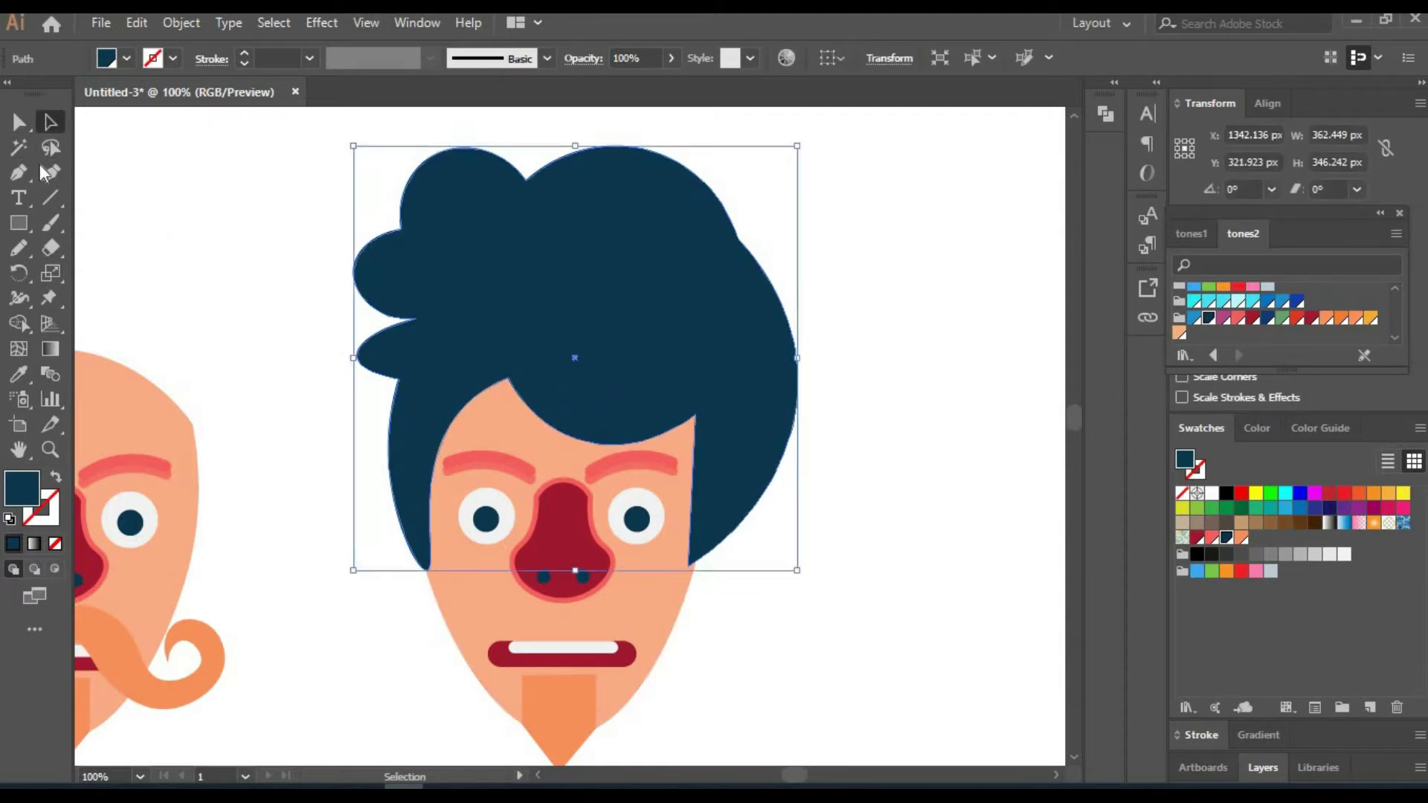
drag(738, 238, 721, 264)
mouse_move(430, 217)
mouse_down()
mouse_move(473, 357)
mouse_move(447, 195)
mouse_up()
mouse_move(430, 286)
mouse_down()
mouse_move(410, 285)
mouse_move(465, 286)
mouse_up()
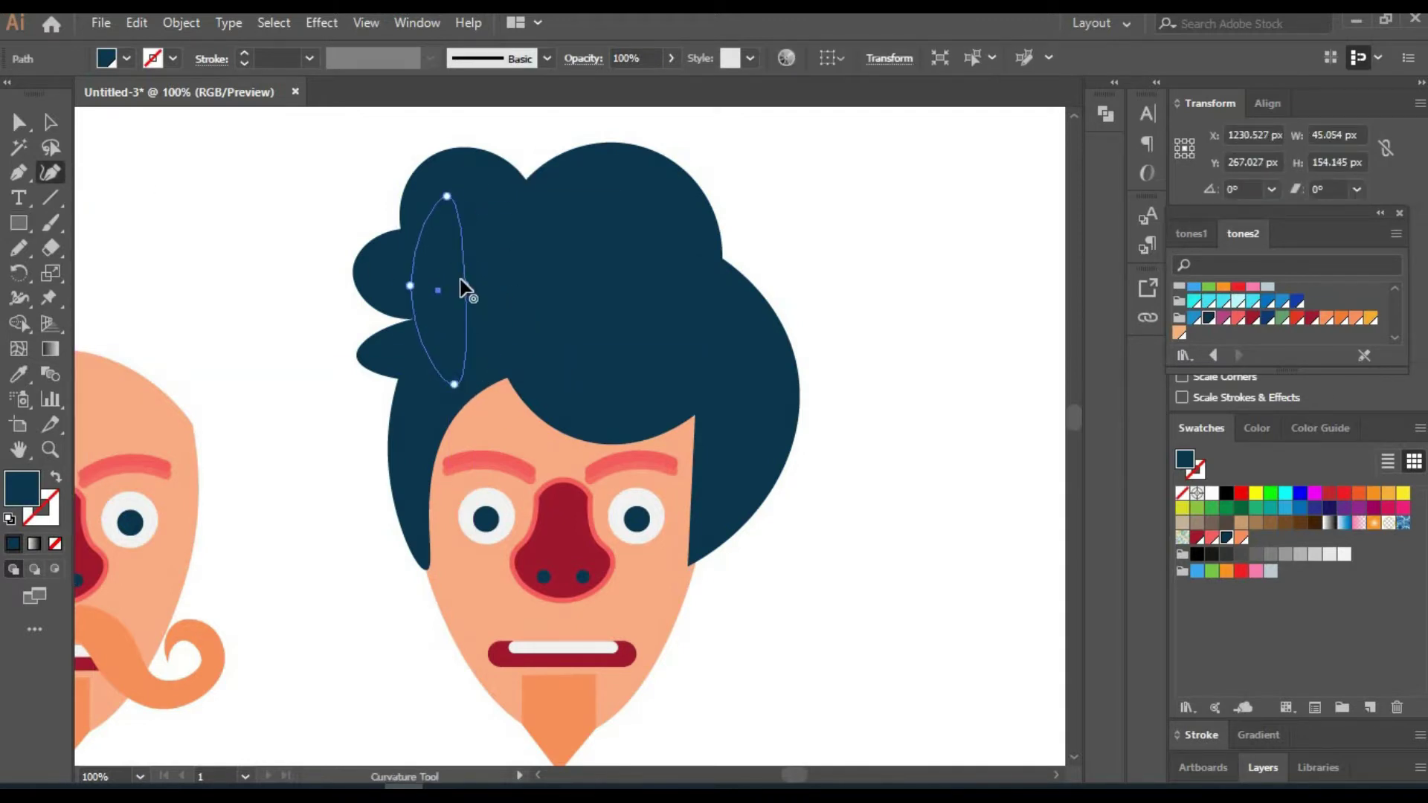
key(a)
click(900, 265)
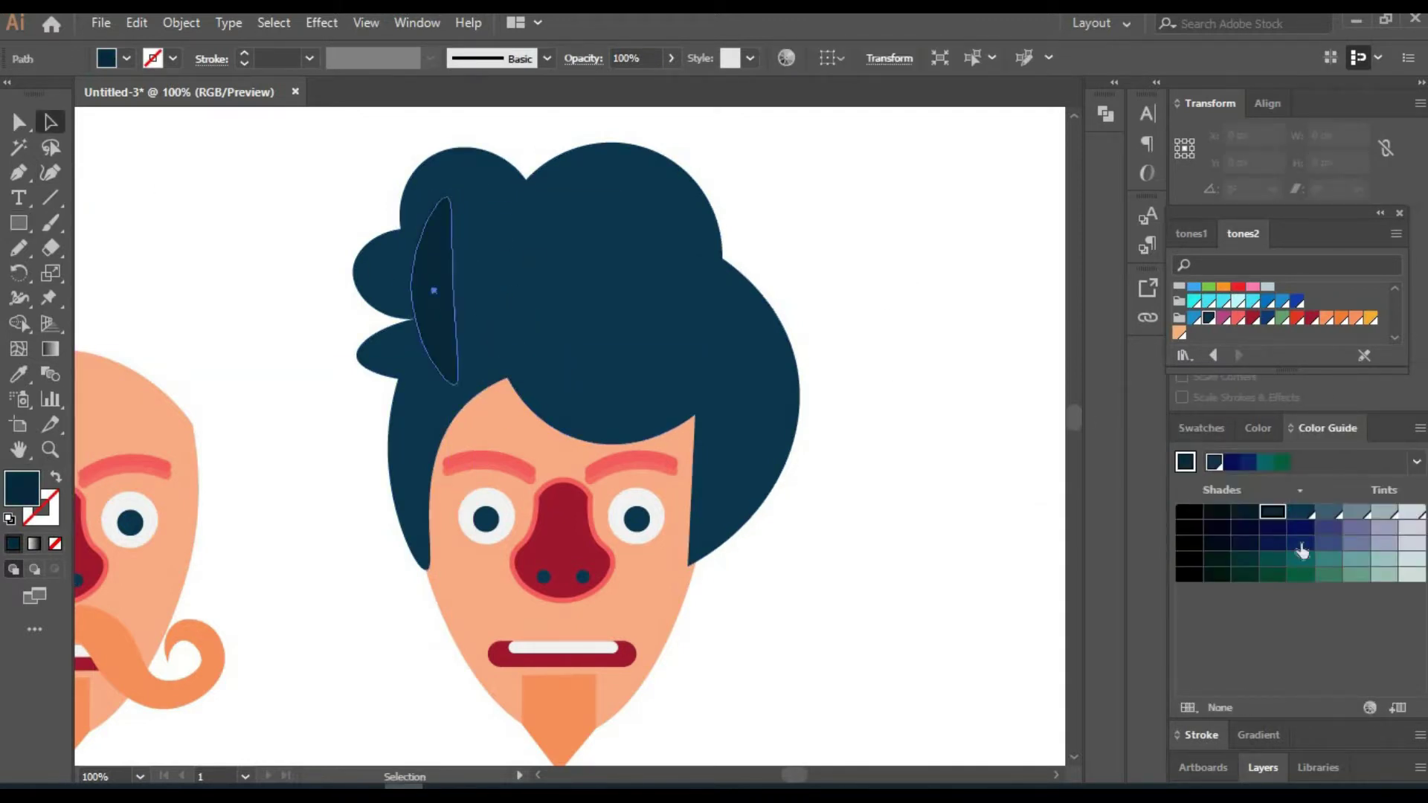
Paint 5 pt dark navy strands along the hair's right side and upper right.
click(50, 222)
drag(746, 314, 764, 391)
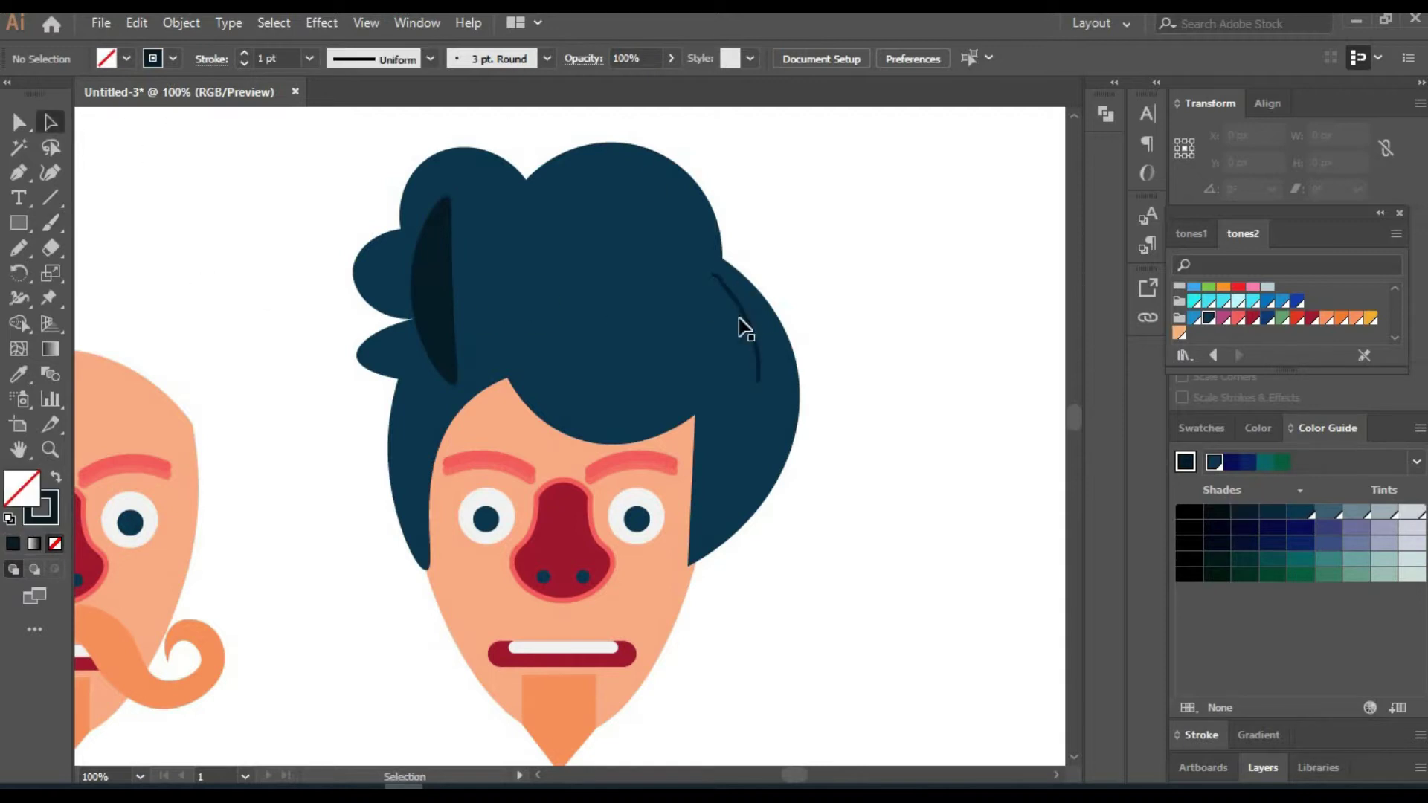
click(244, 52)
key(a)
key(b)
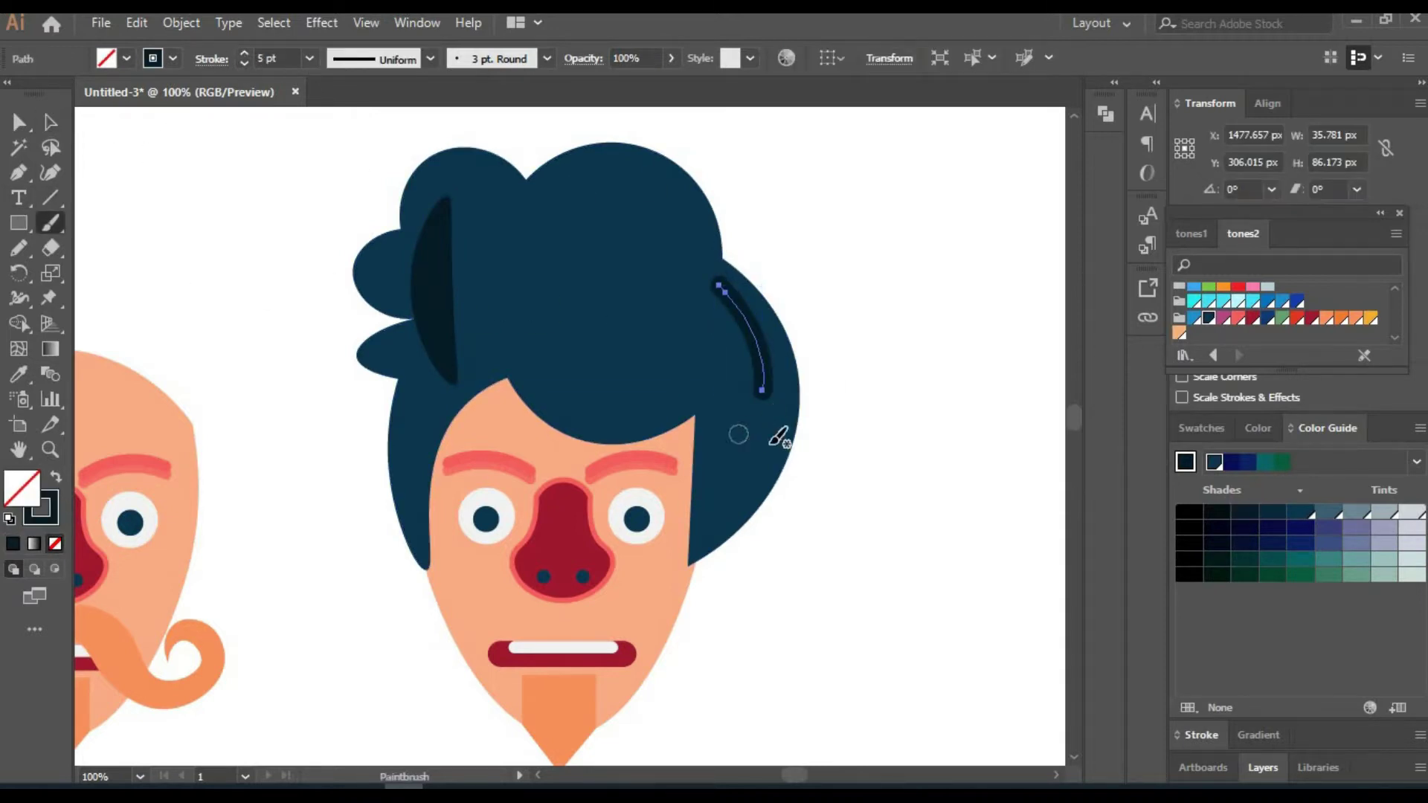
drag(705, 416, 707, 485)
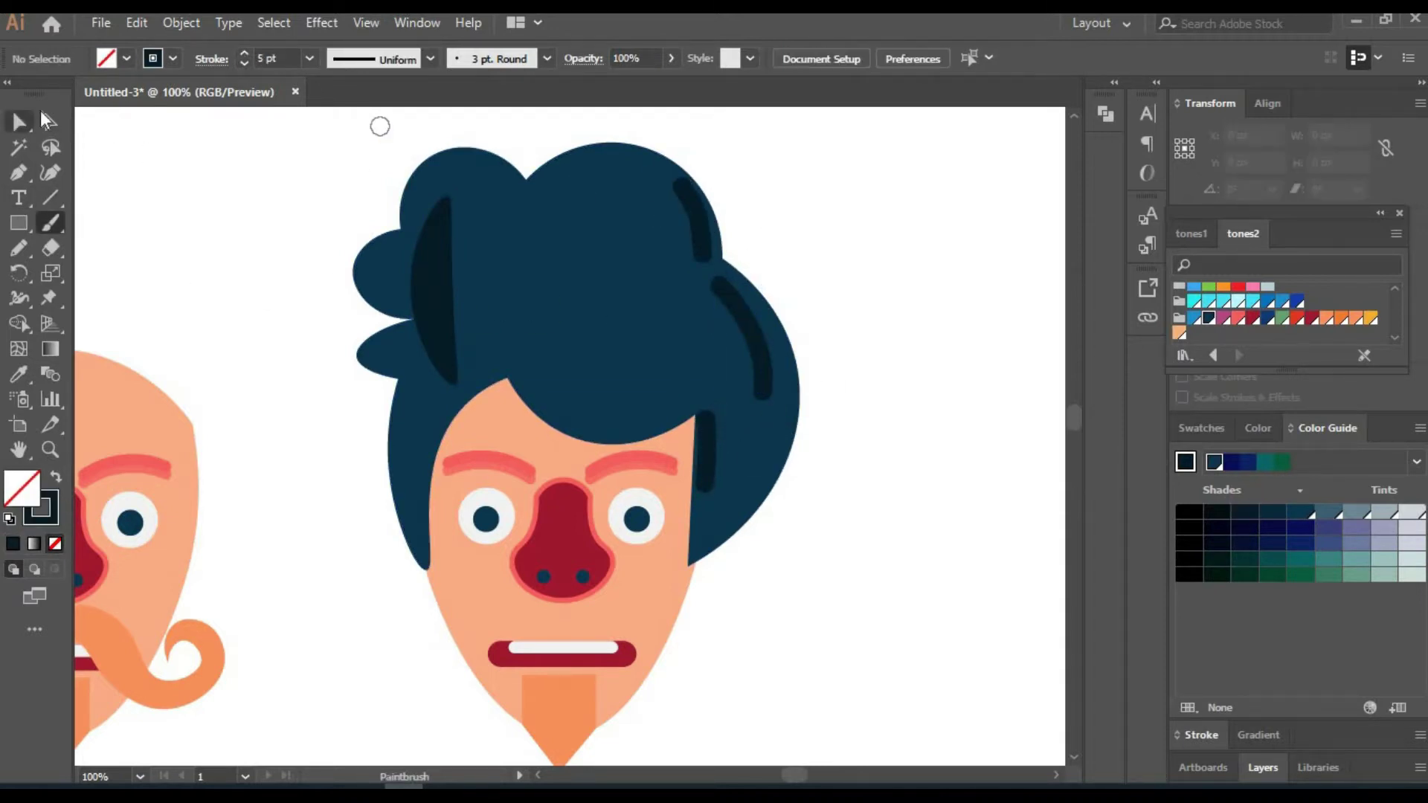
click(50, 171)
click(703, 255)
key(a)
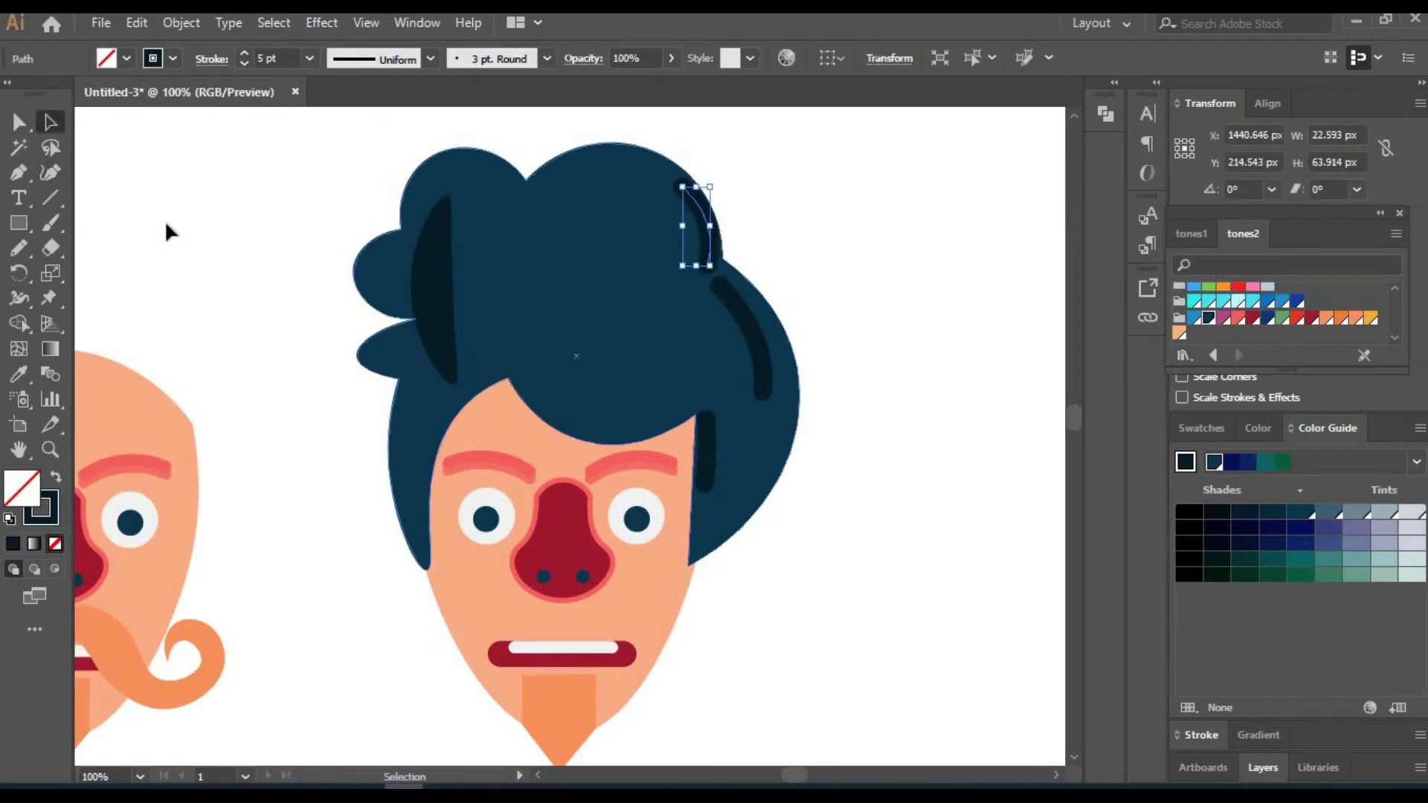
click(163, 220)
Recentre the head in view and set the zoom to 50%.
click(800, 377)
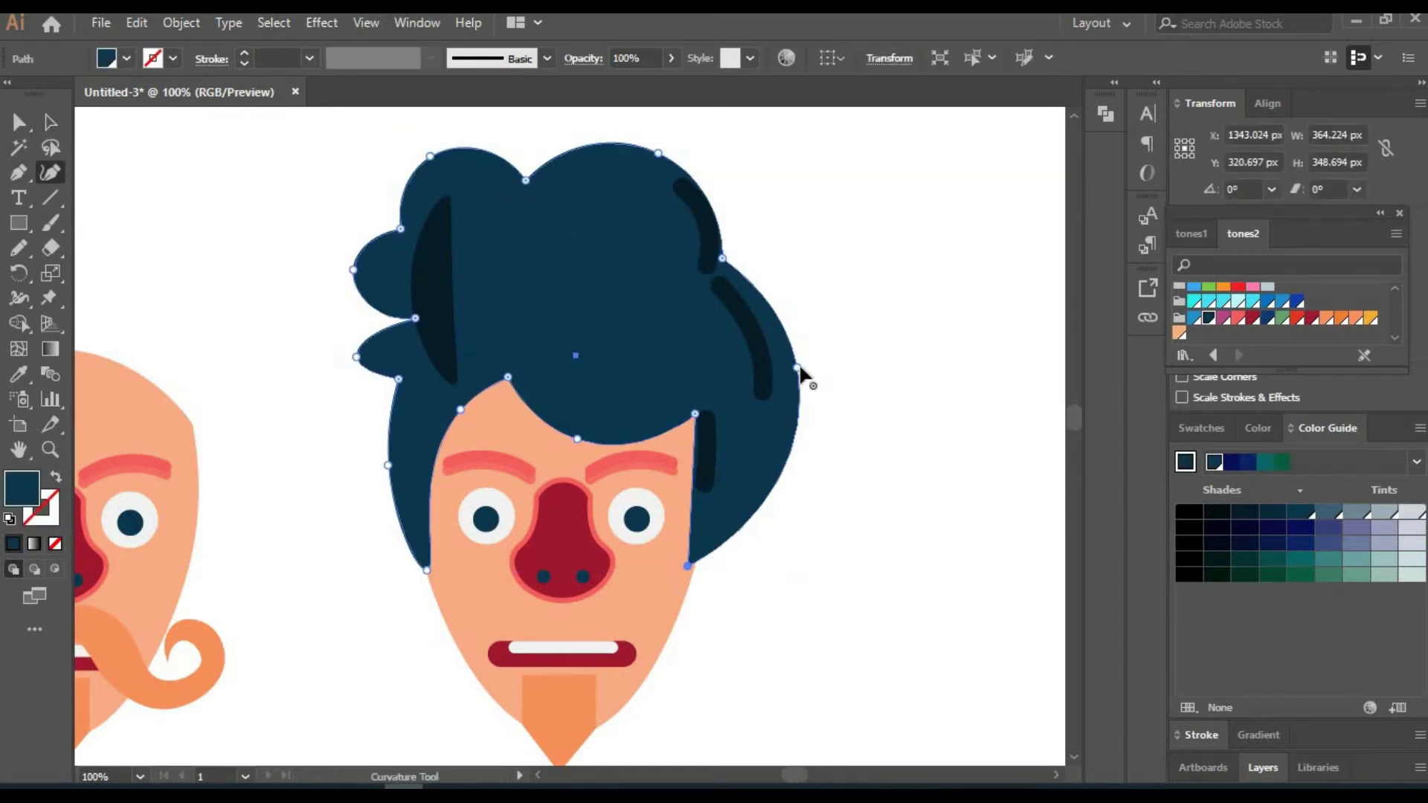
click(306, 328)
mouse_move(305, 328)
mouse_down()
mouse_move(396, 316)
mouse_move(357, 394)
mouse_up()
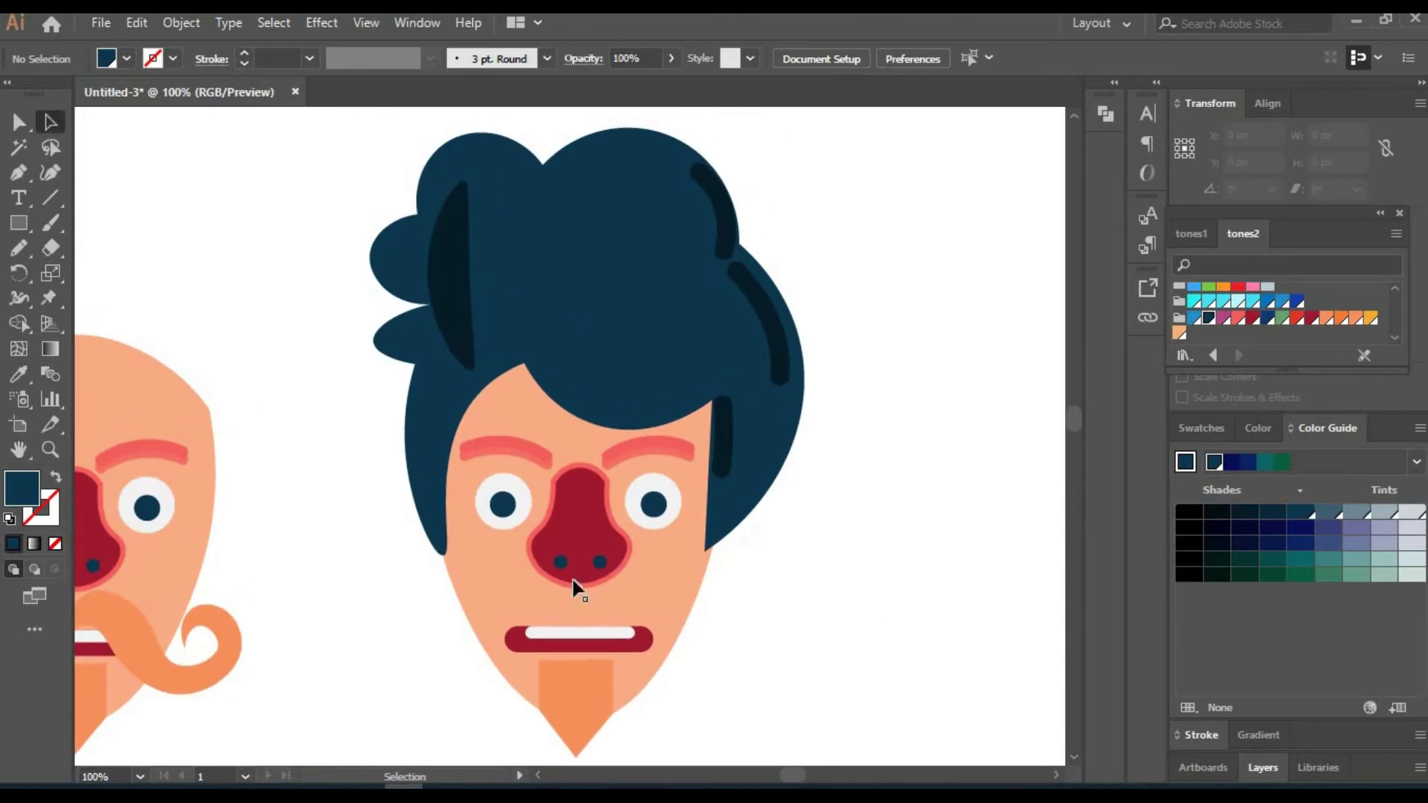
text(50)
key(Return)
Place a copy of the haired head to its right and zoom in on it.
key(v)
drag(591, 482, 844, 484)
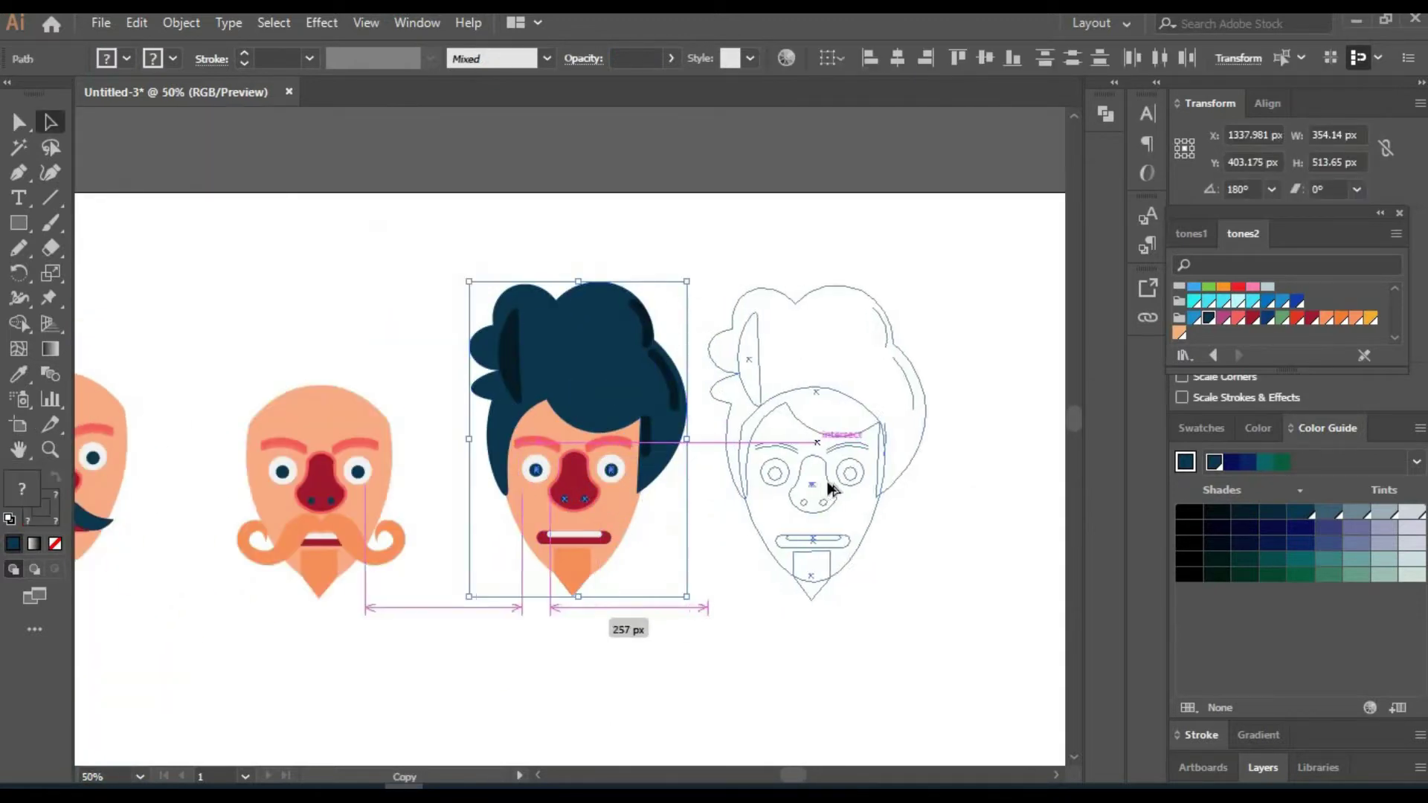
click(726, 662)
drag(727, 662, 575, 647)
key(Return)
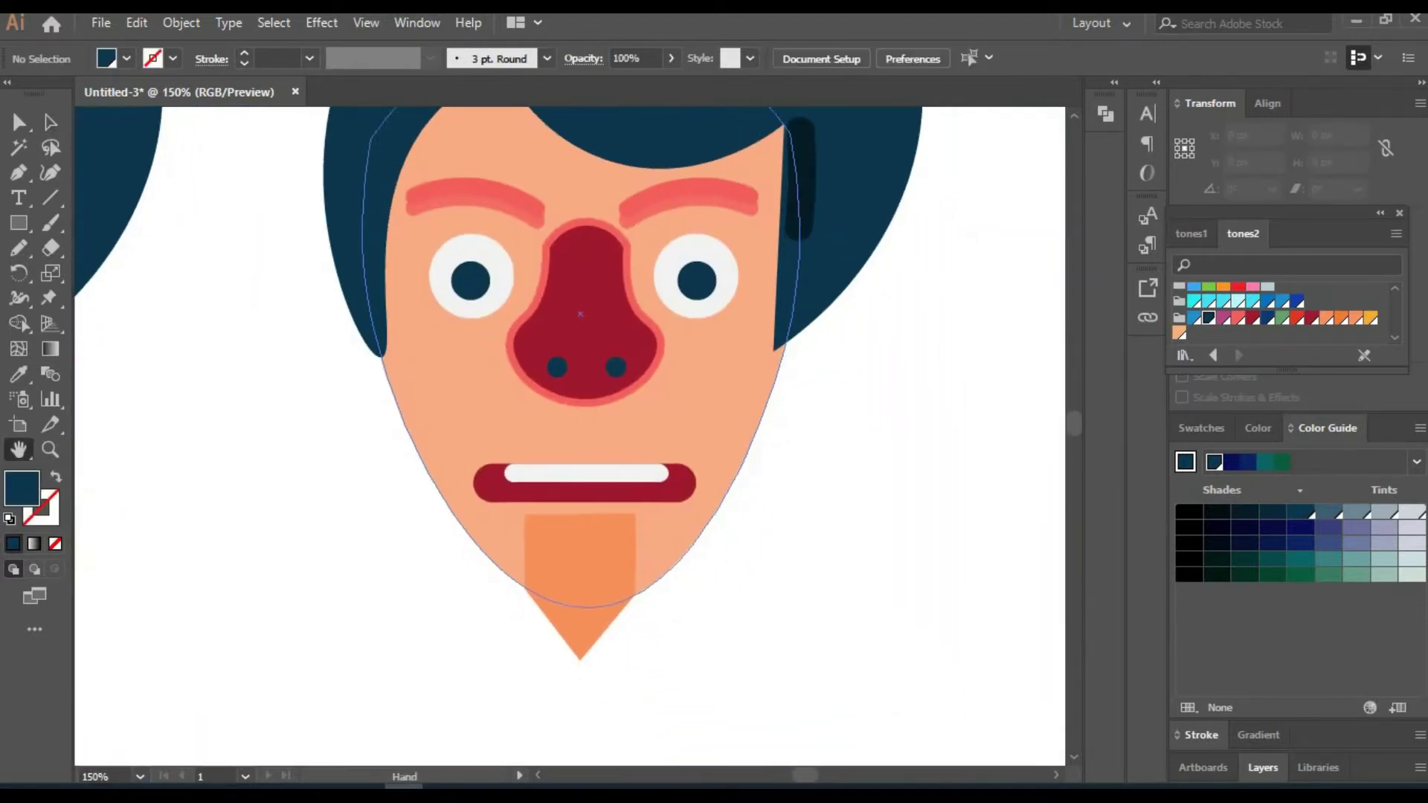
Draw a left whisker line from the nose with a 9 pt pink stroke.
drag(541, 418, 396, 481)
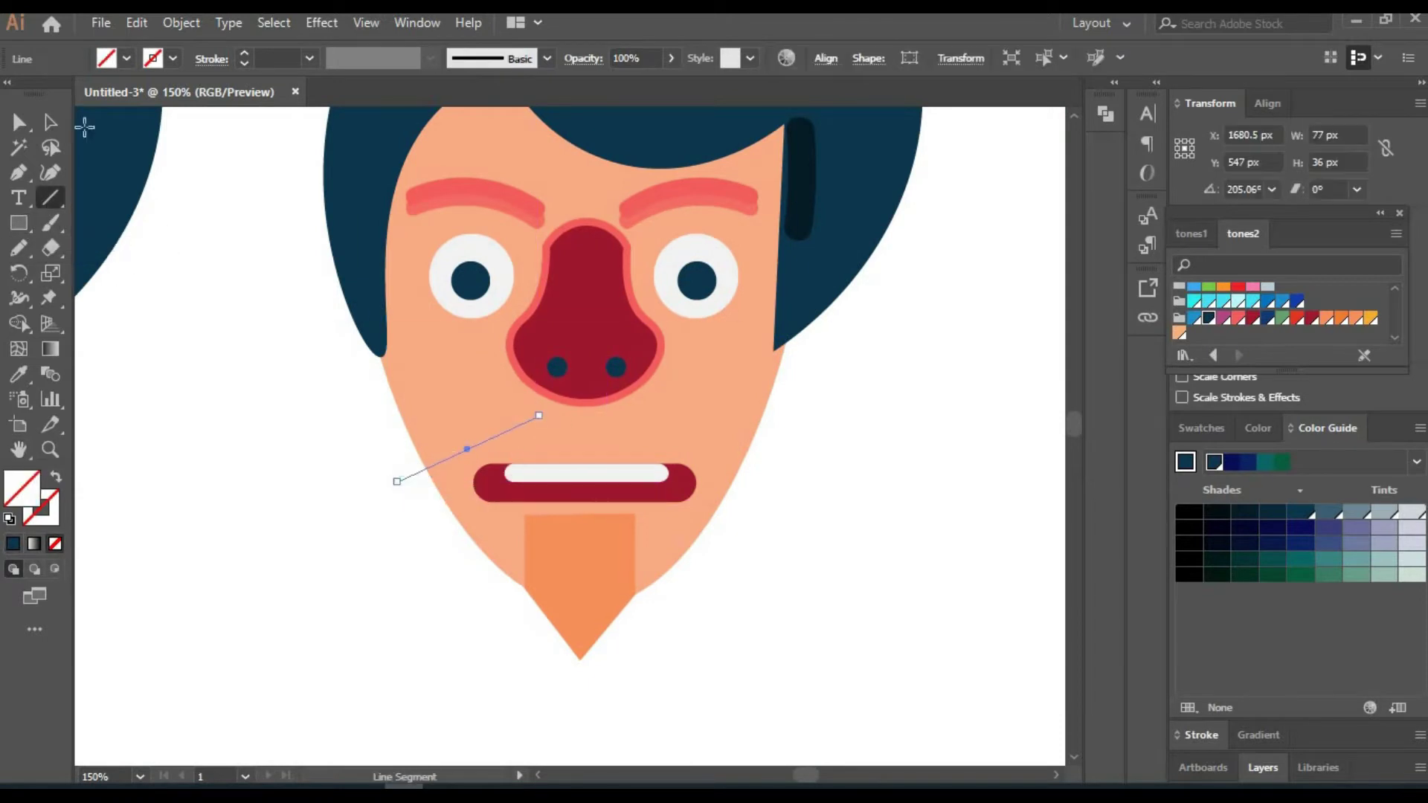
key(a)
key(shift+x)
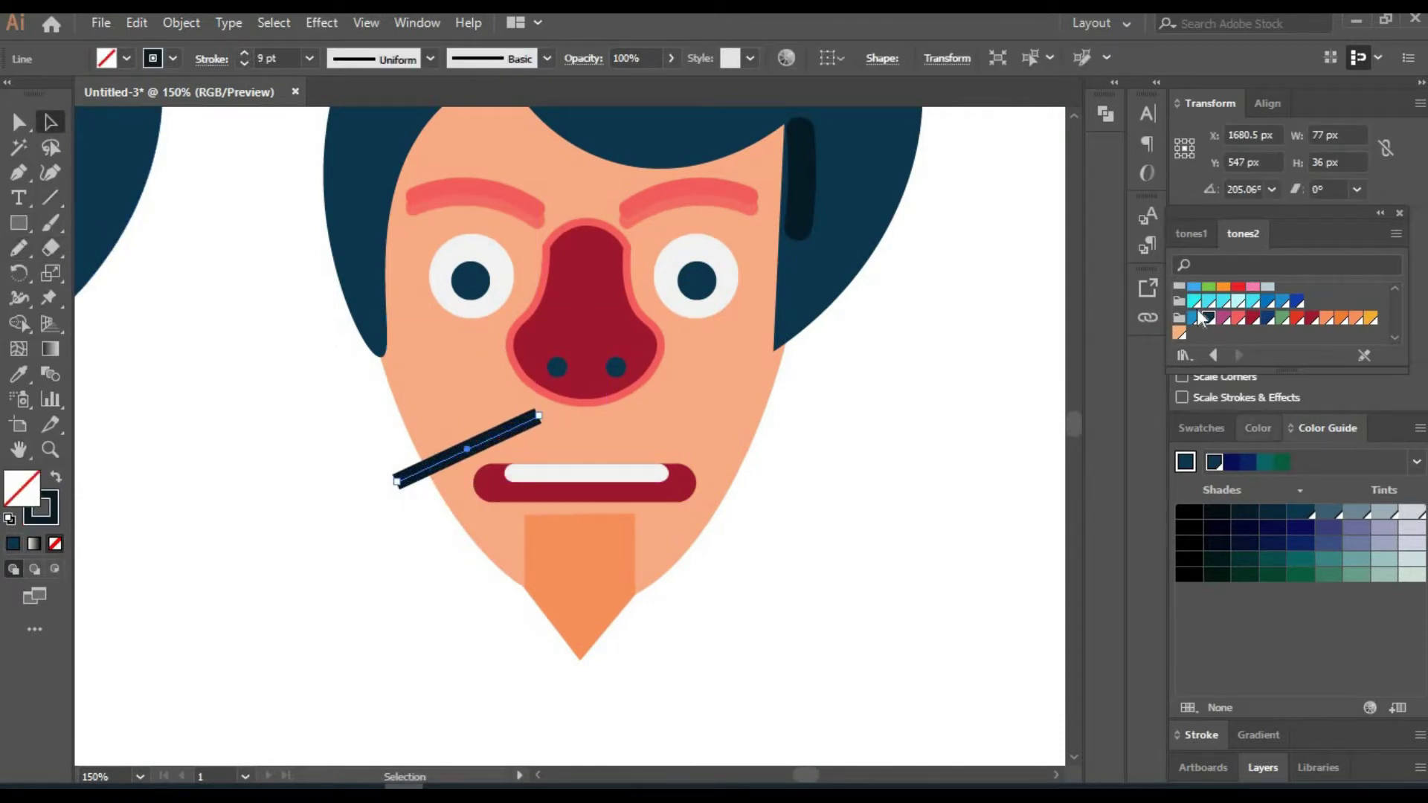
click(1326, 318)
click(1220, 428)
key(x)
click(1238, 318)
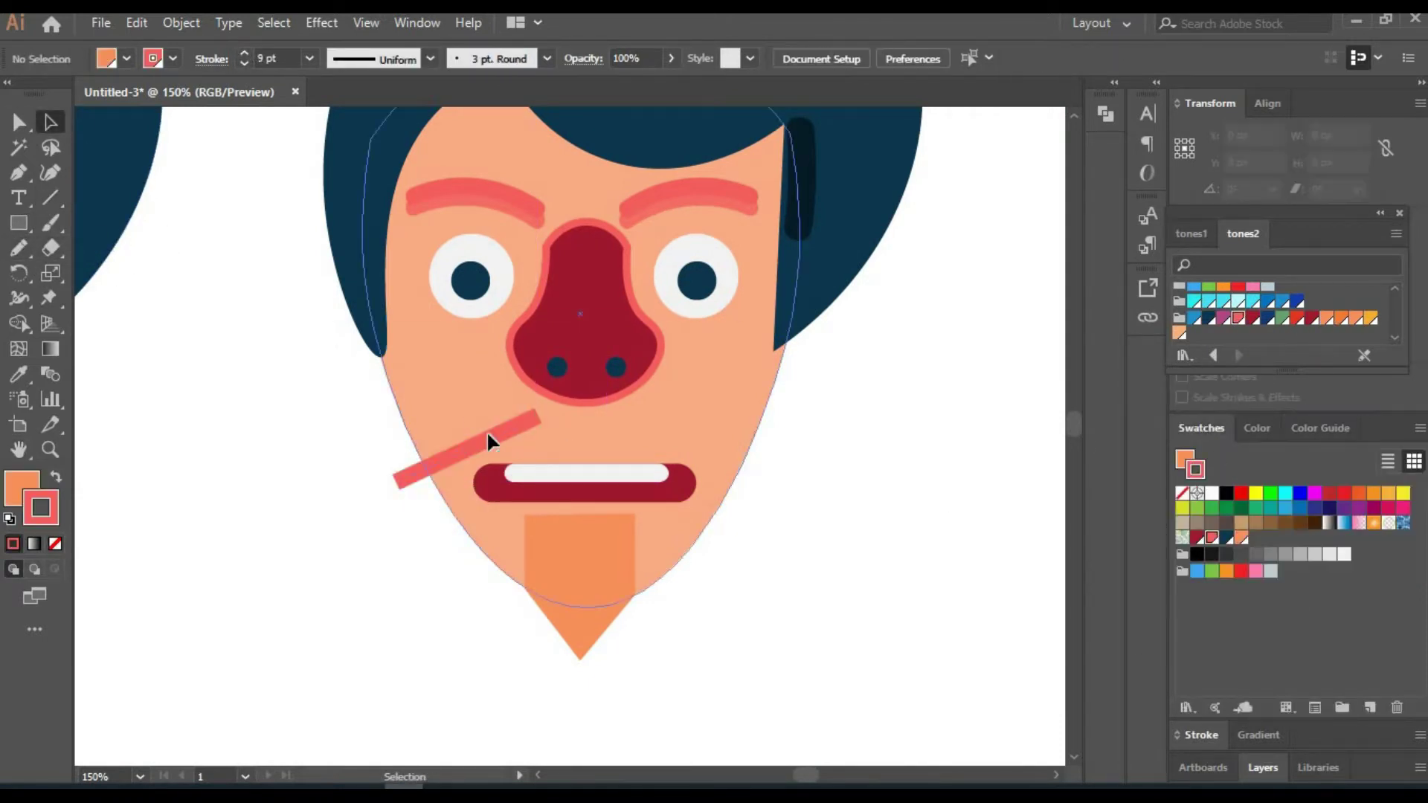
Reflect a copy of the whisker to the mouth's right and adjust both positions.
right_click(521, 424)
click(861, 551)
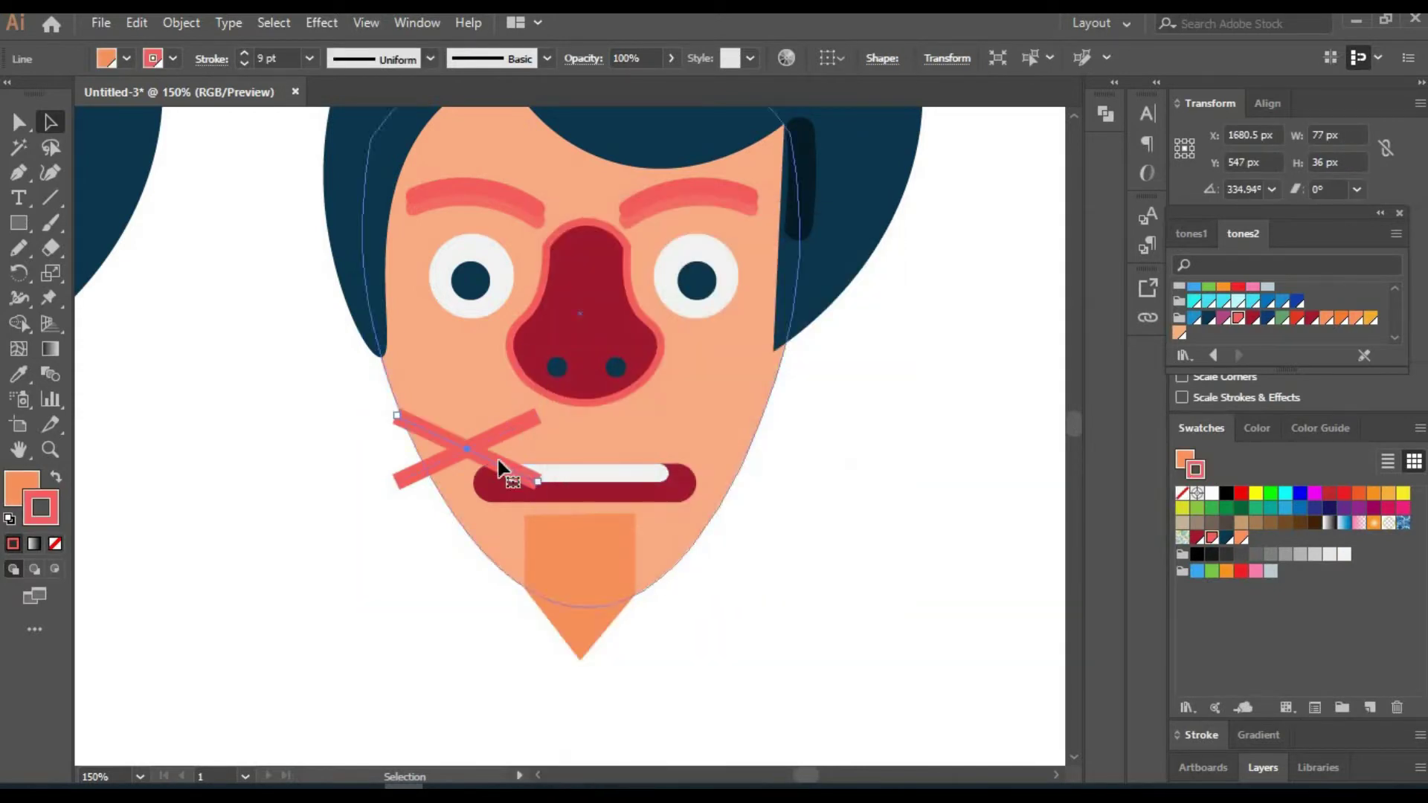
drag(501, 472, 679, 471)
drag(506, 441, 504, 444)
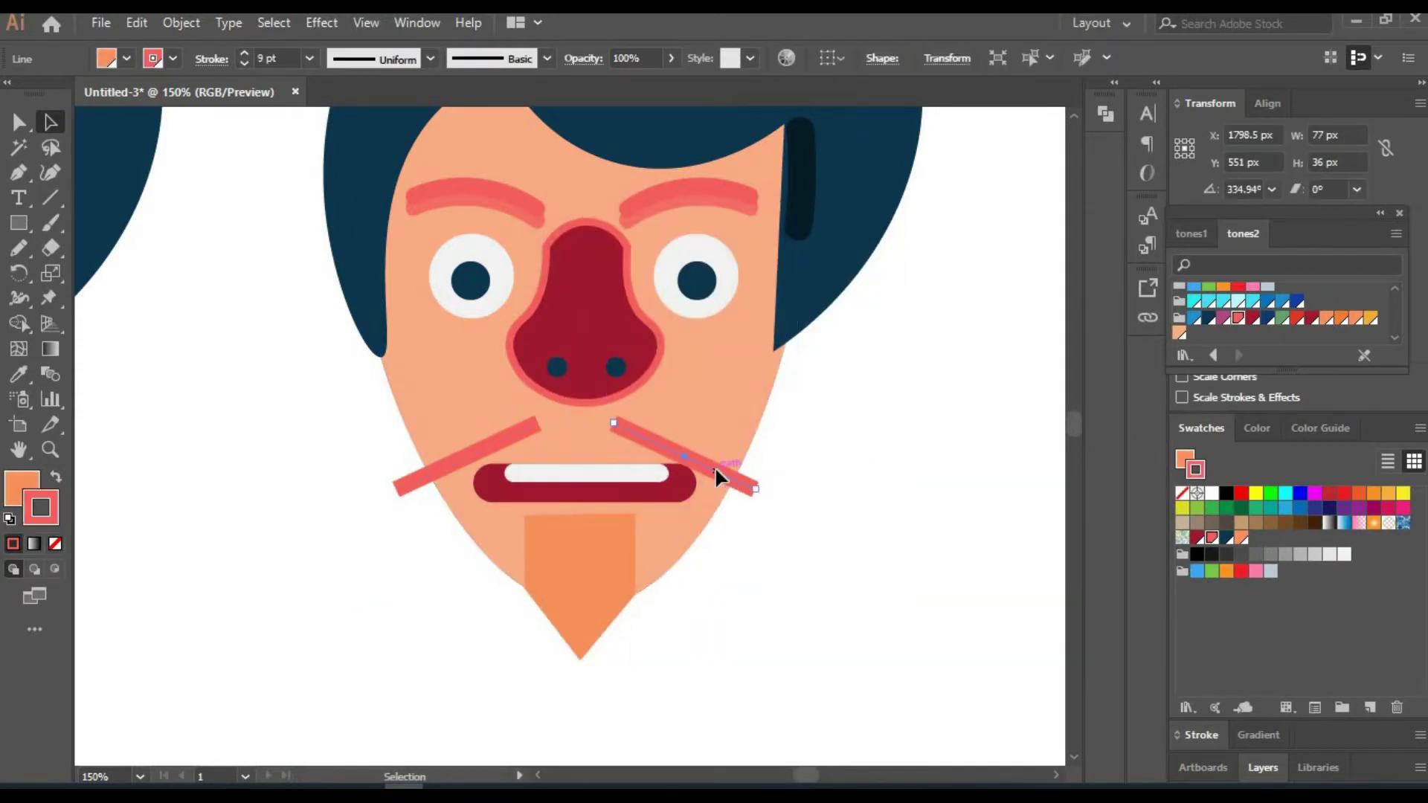
drag(717, 464, 758, 493)
click(860, 523)
Move the curly-mustache face to the row's right end and zoom to 100%.
click(826, 543)
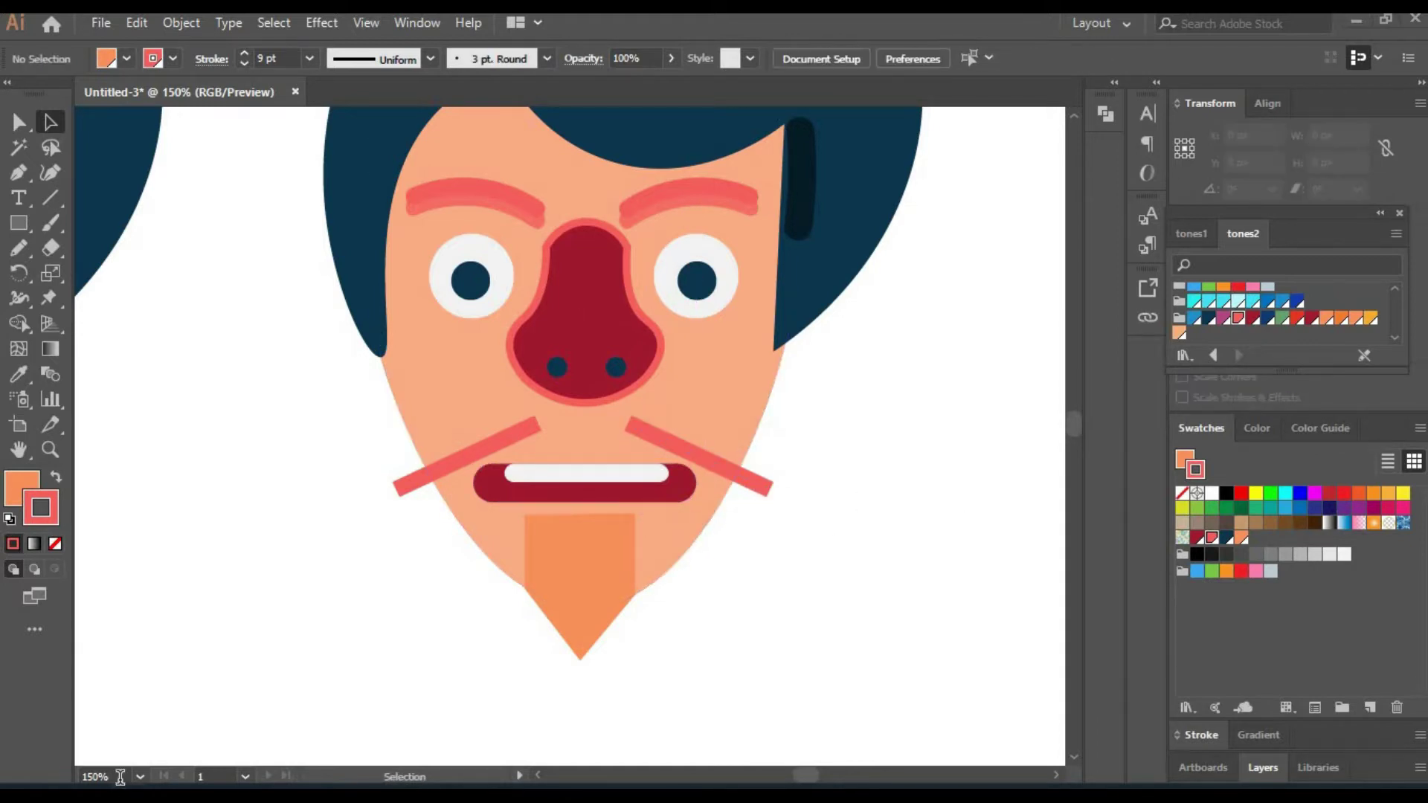
key(ctrl+minus)
key(ctrl+minus)
key(ctrl+minus)
click(18, 121)
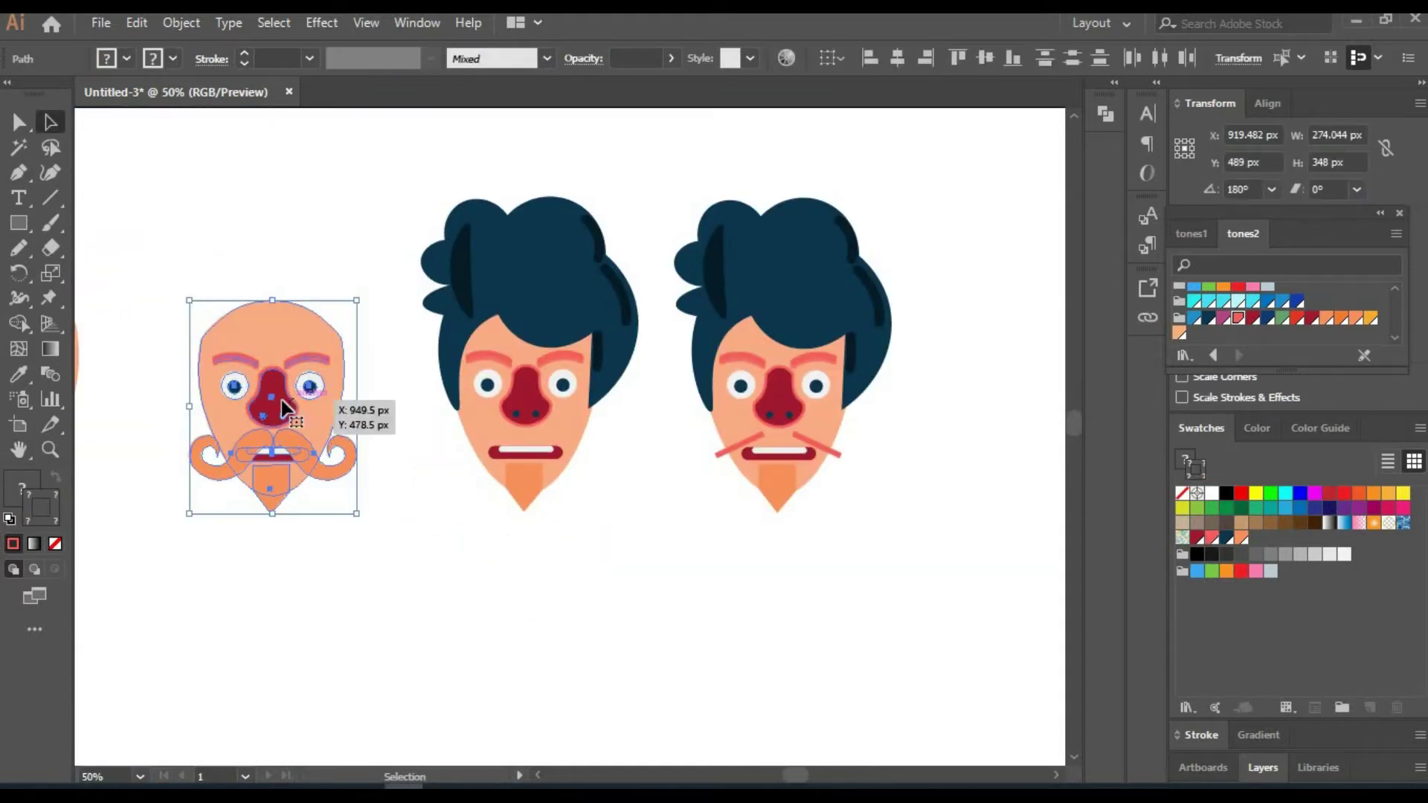
drag(268, 406, 997, 416)
click(41, 123)
text(1)
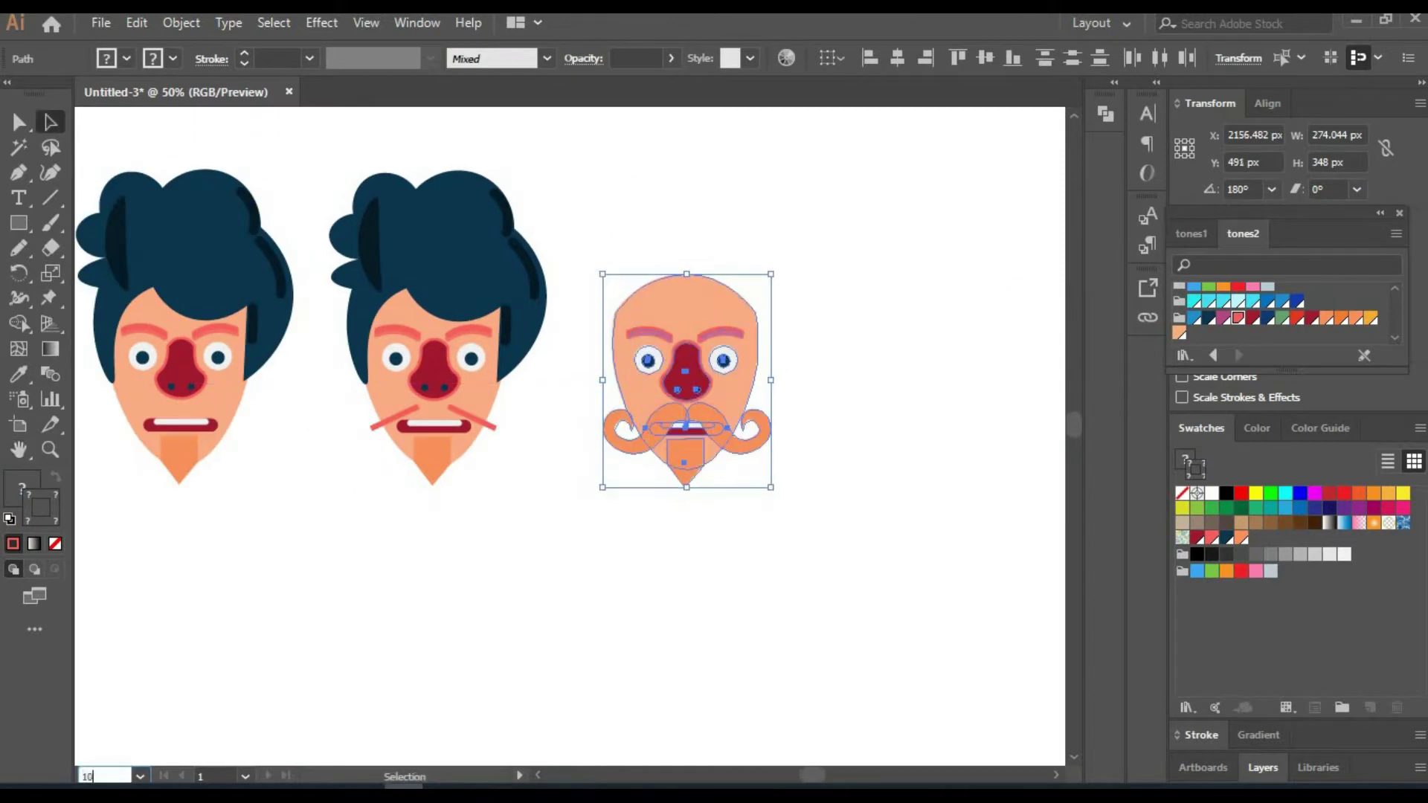
text(0)
key(Return)
key(ctrl+shift+a)
Remove the curly mustache and reshape the goatee with a navy fill.
key(ctrl+z)
key(shift+grave)
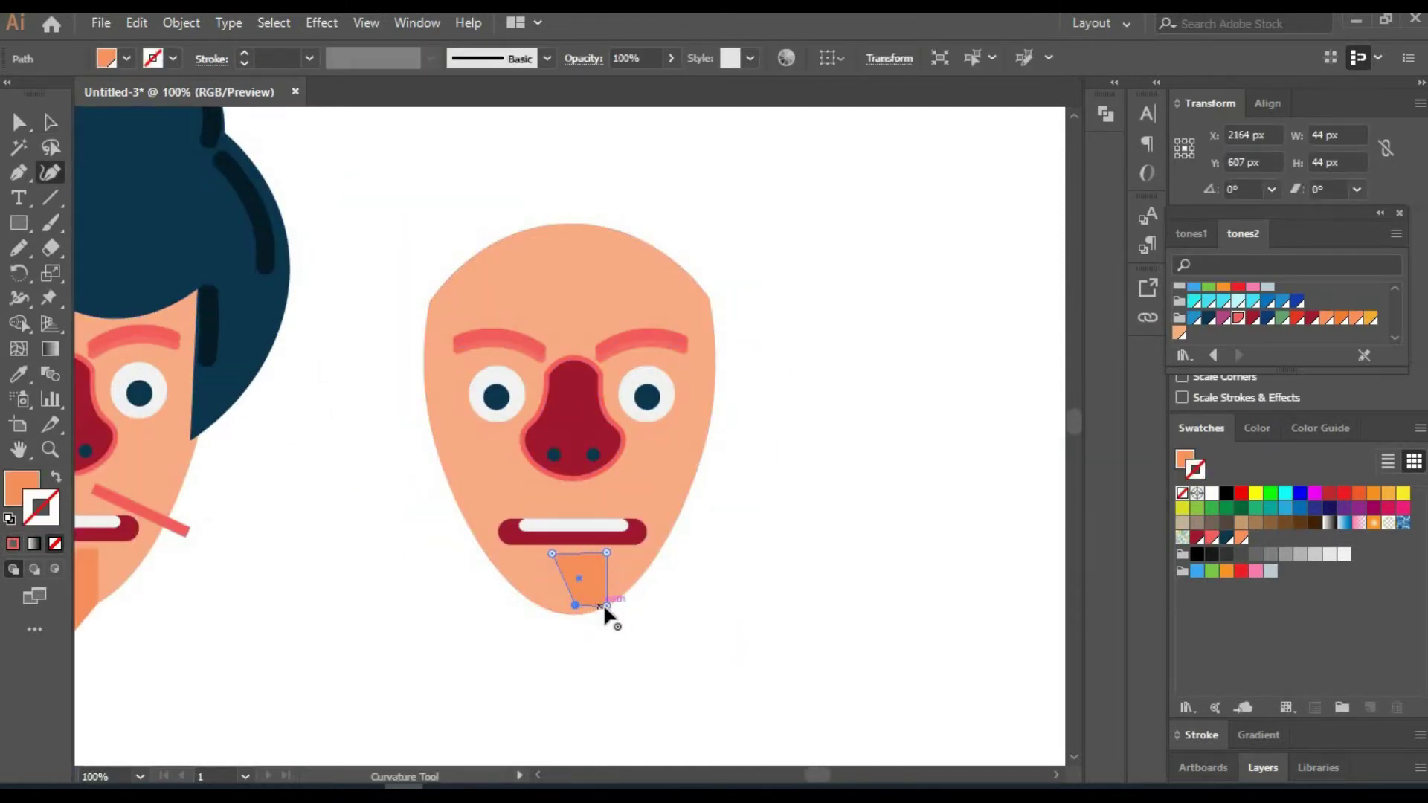
key(a)
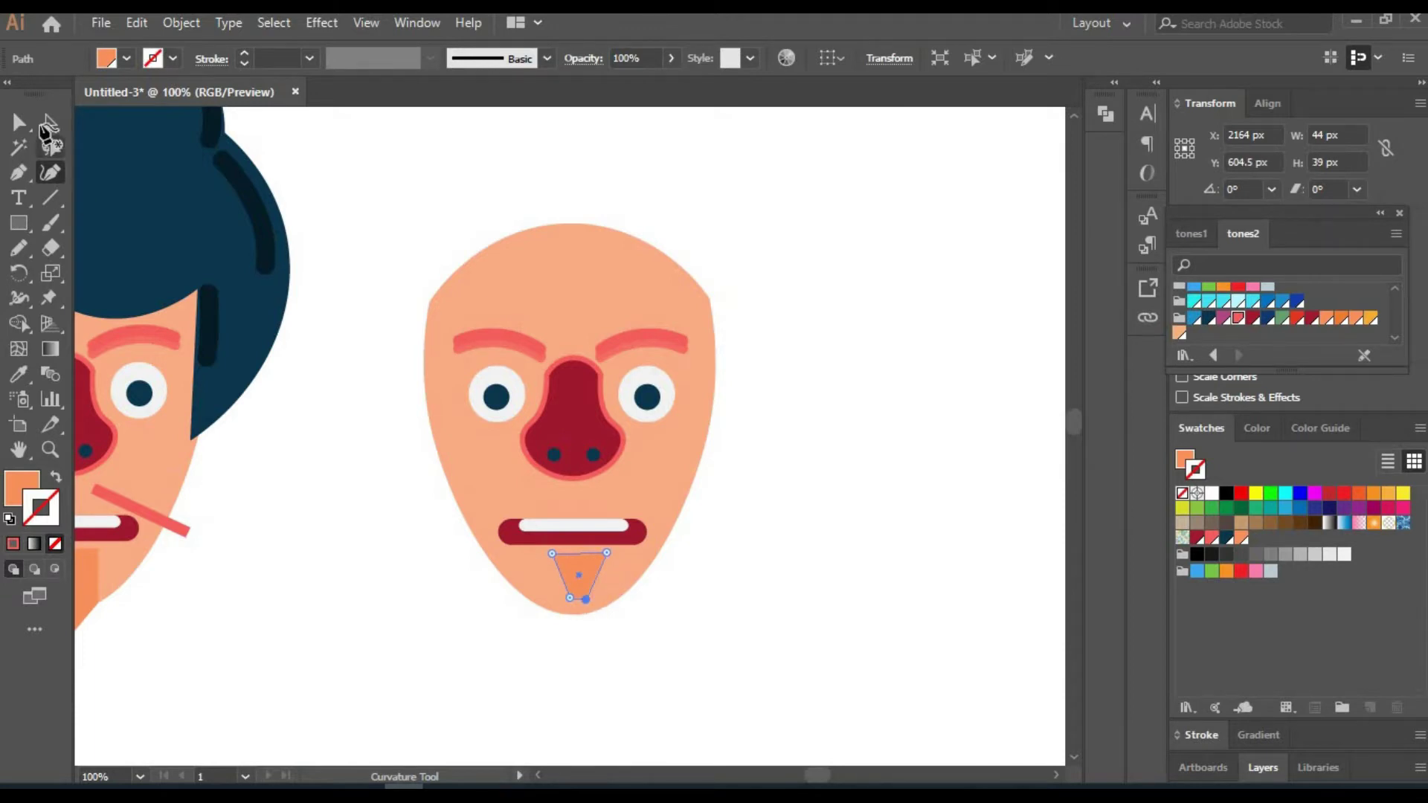
click(721, 542)
click(567, 578)
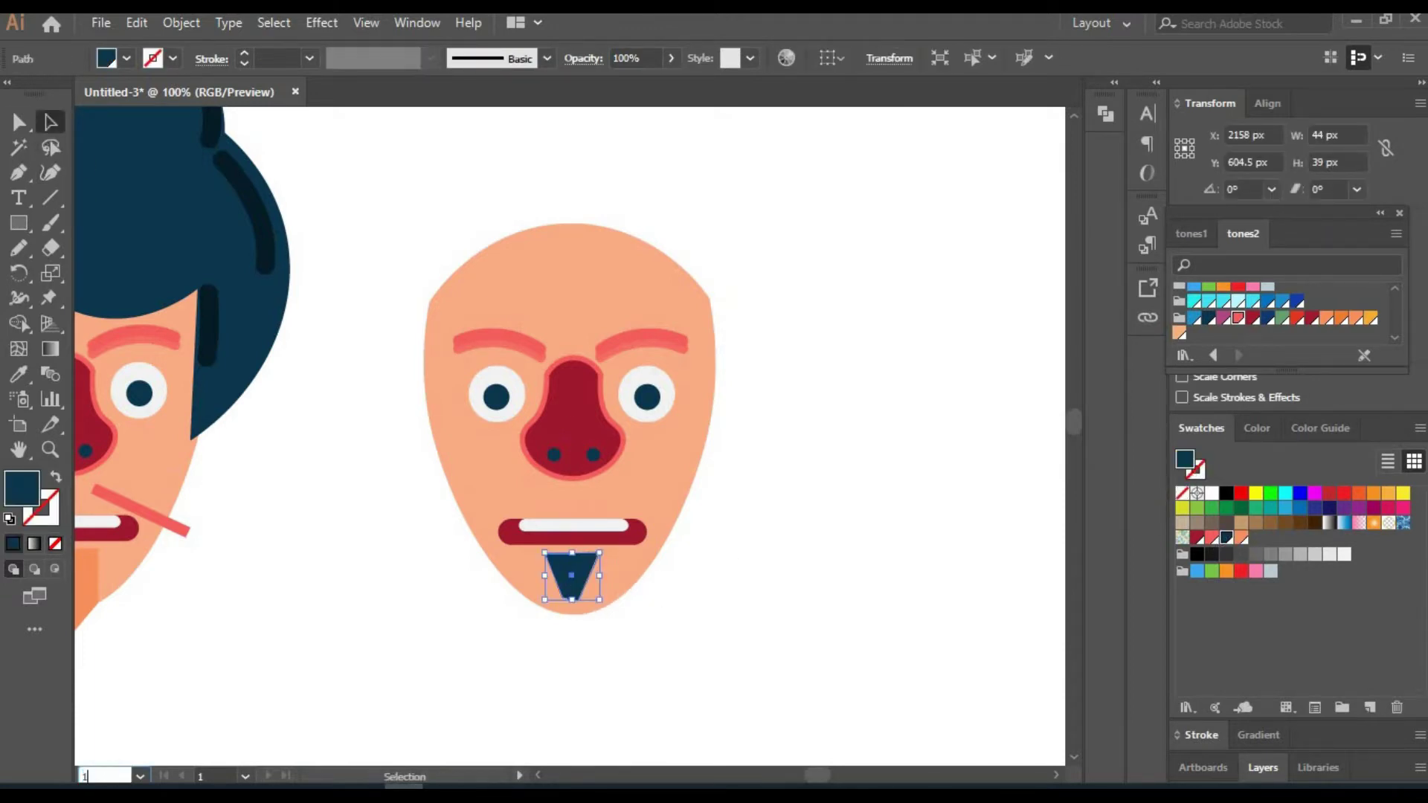
key(ctrl+plus)
Draw the left navy moustache half above the mouth with curved edges.
key(shift+grave)
click(215, 402)
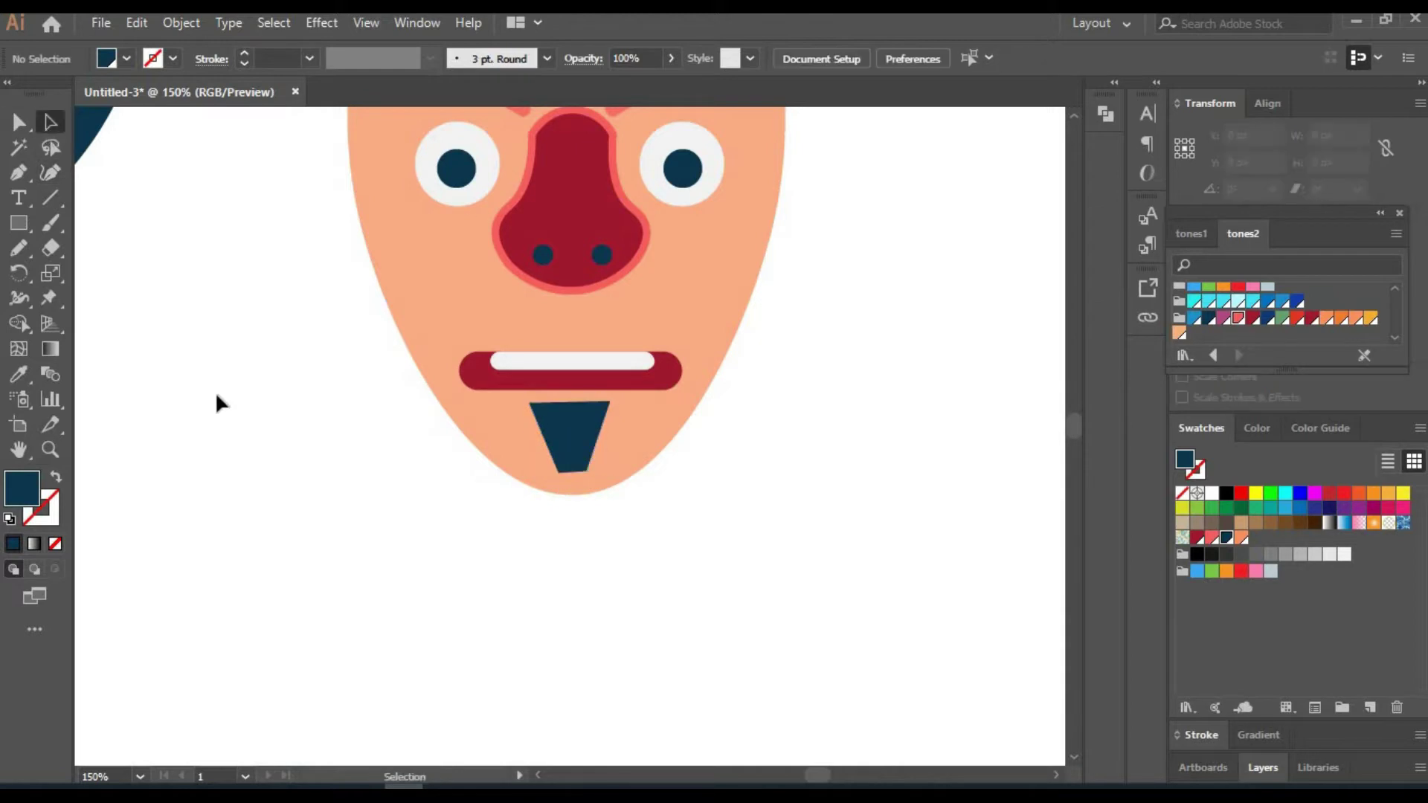
scroll(521, 371, up, 2)
mouse_move(451, 383)
mouse_down()
mouse_move(578, 426)
mouse_move(573, 403)
mouse_move(503, 382)
mouse_move(513, 428)
mouse_up()
drag(439, 464, 415, 450)
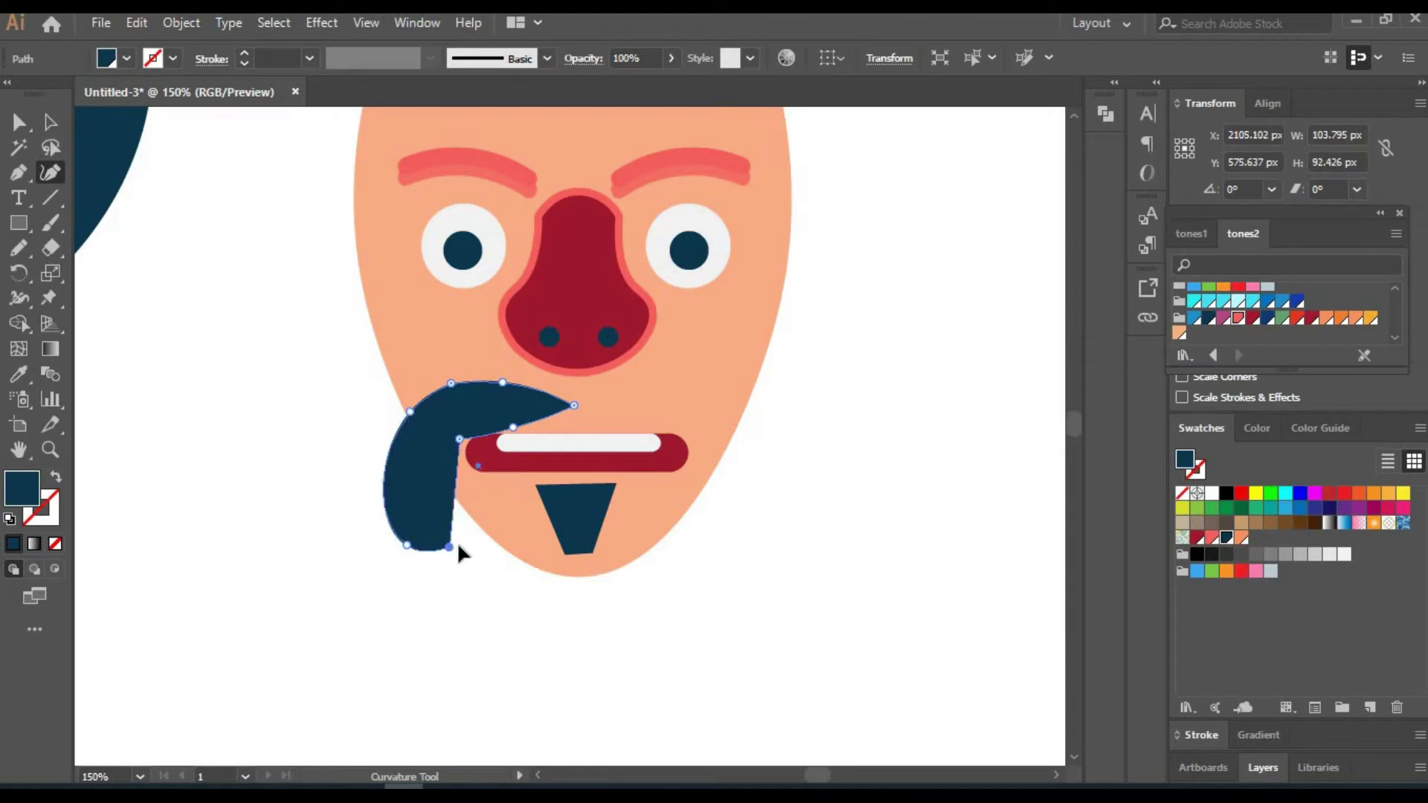
Finish the left moustache half's bottom point and top-left curve.
drag(449, 548, 459, 545)
click(453, 489)
drag(395, 410, 401, 401)
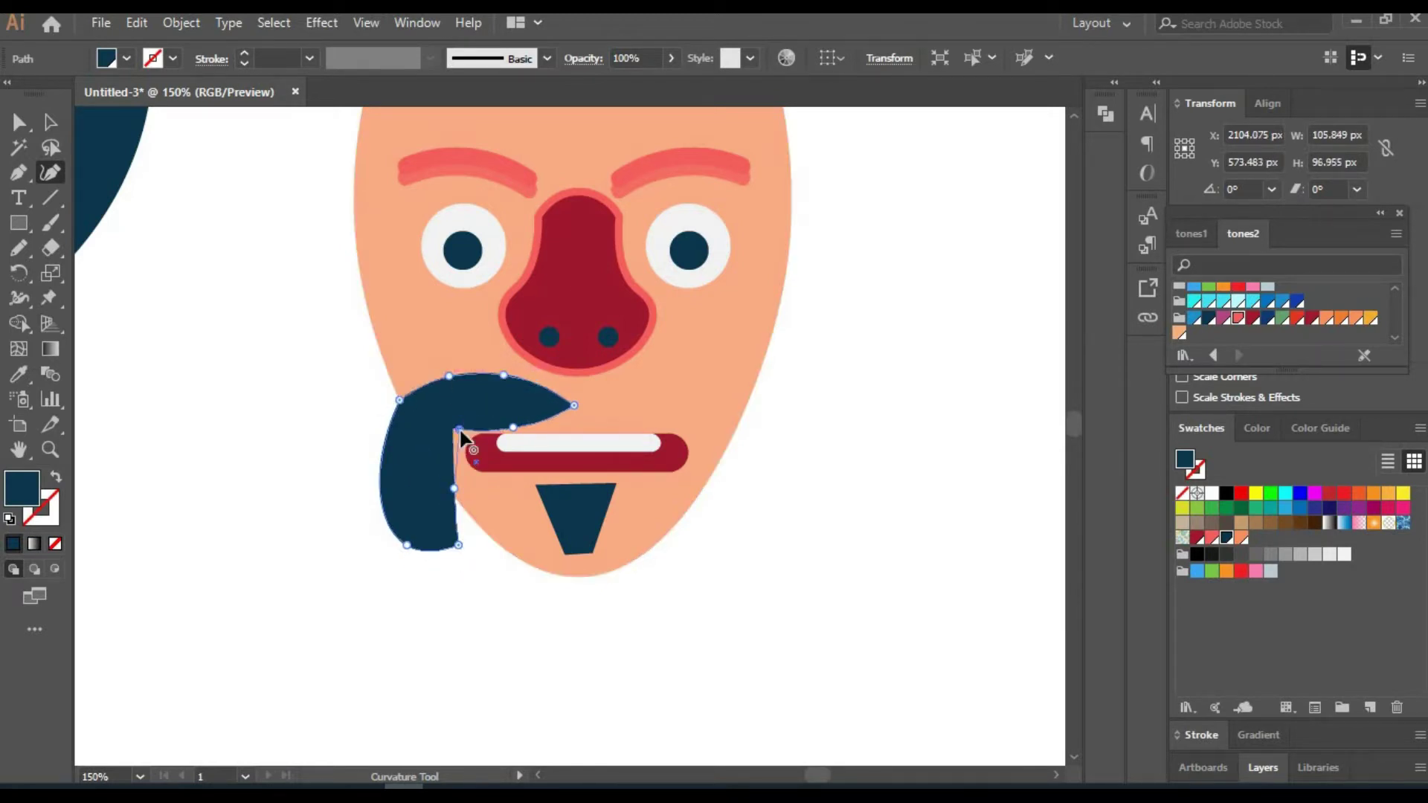
key(v)
Reflect a copy of the moustache half onto the right side.
right_click(463, 349)
click(781, 532)
click(606, 536)
drag(558, 459, 744, 456)
key(a)
click(554, 407)
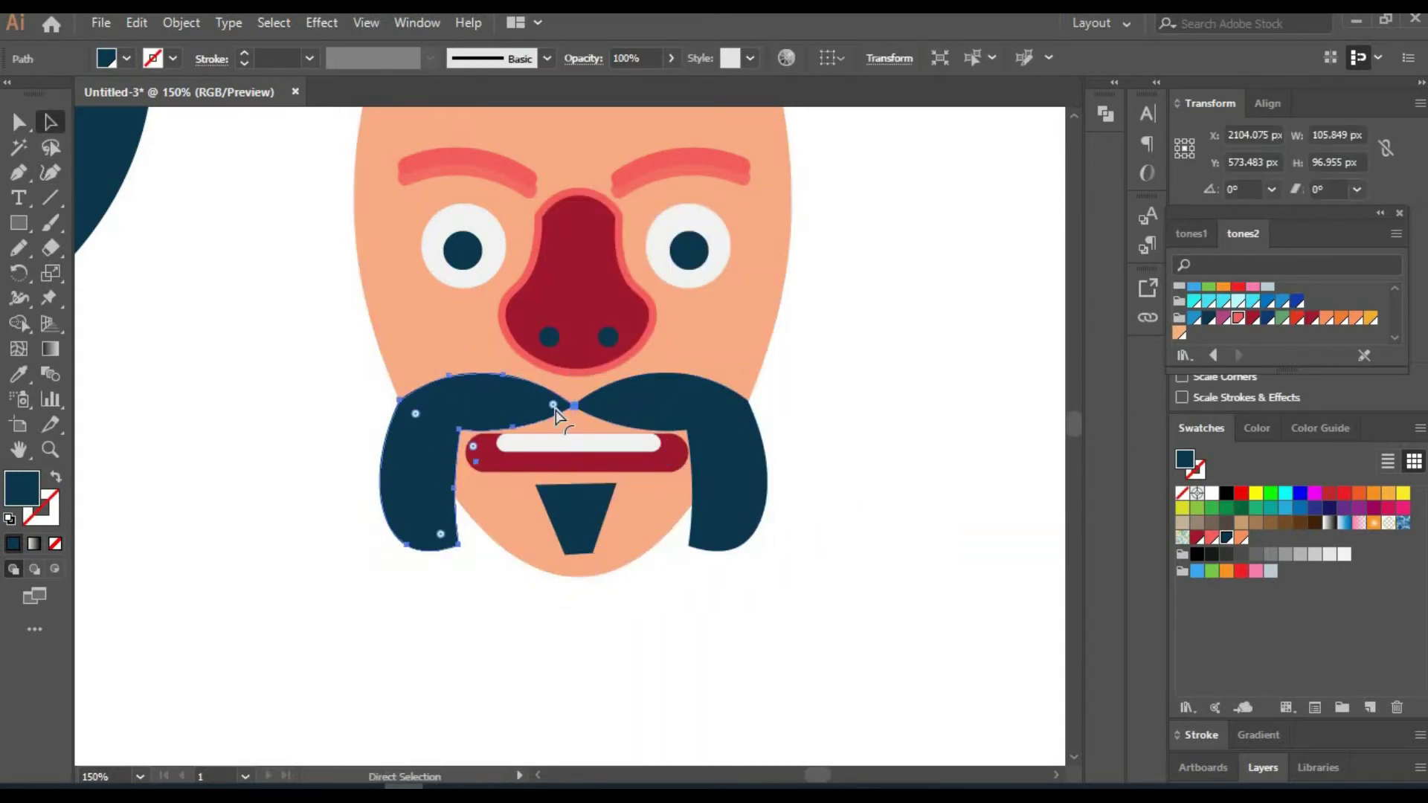
Darken the left half's fill, align the right half, and eyedrop the fill onto it.
click(402, 449)
click(1320, 428)
click(1245, 512)
right_click(504, 428)
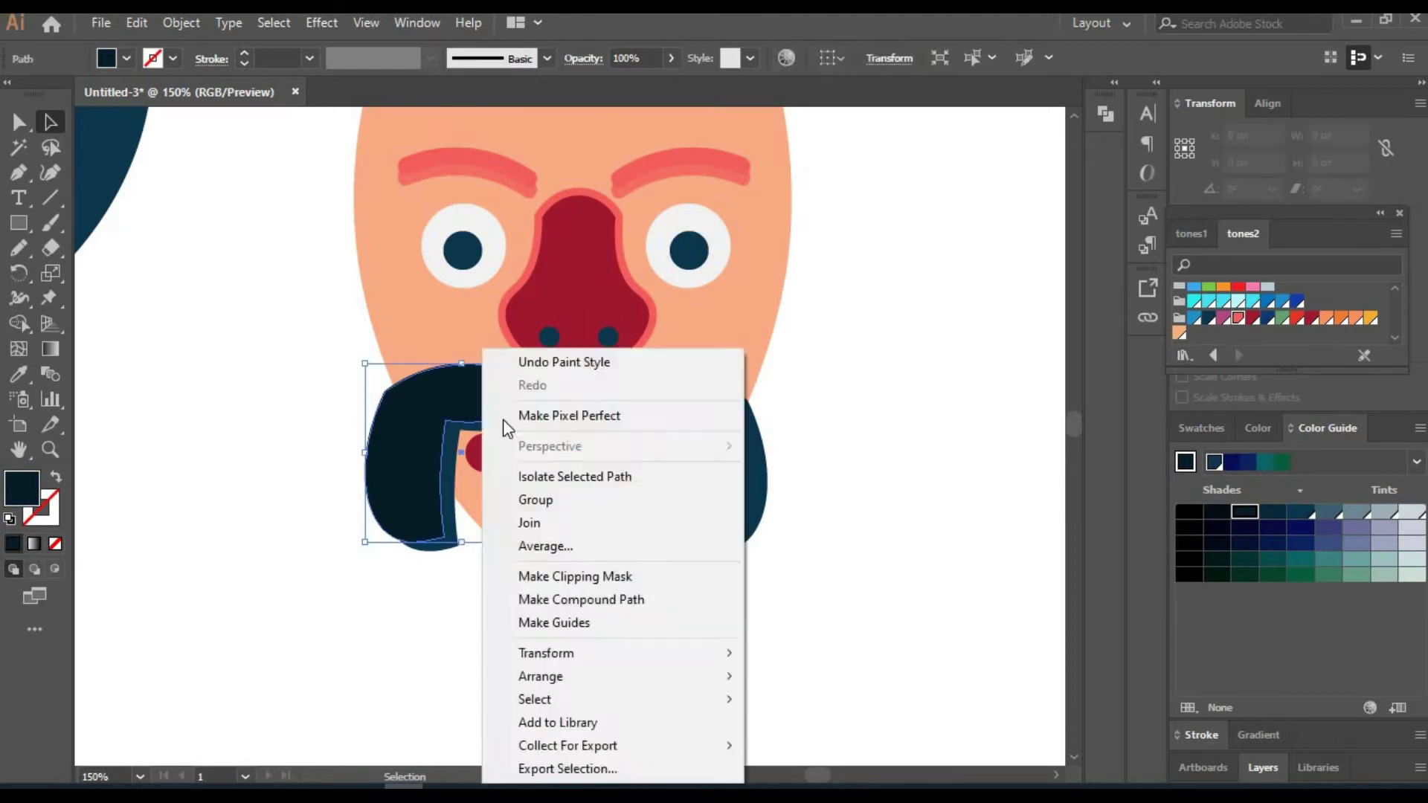
click(739, 463)
drag(740, 462, 718, 406)
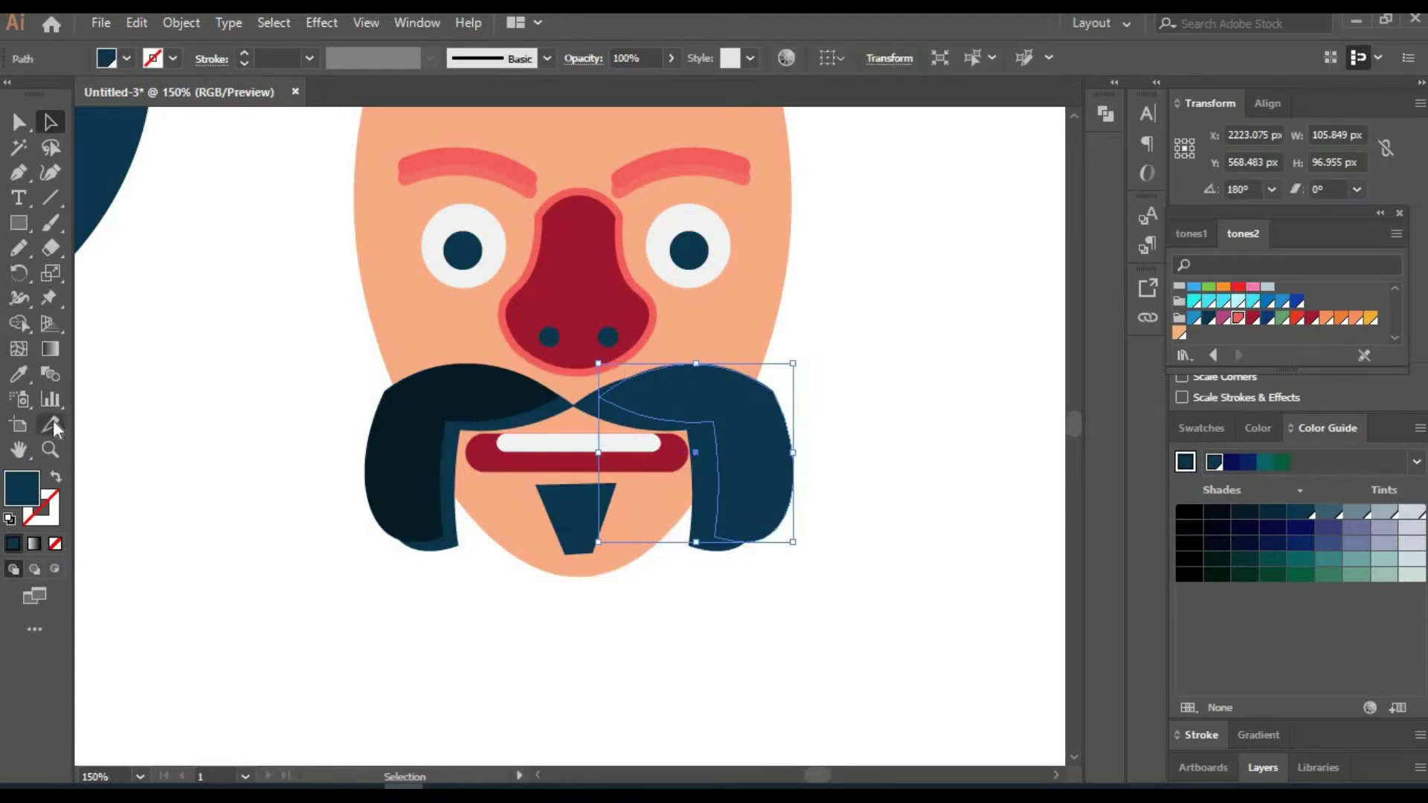
key(i)
click(417, 461)
Give the goatee the same dark moustache fill.
key(ctrl+shift+a)
ctrl+click(573, 513)
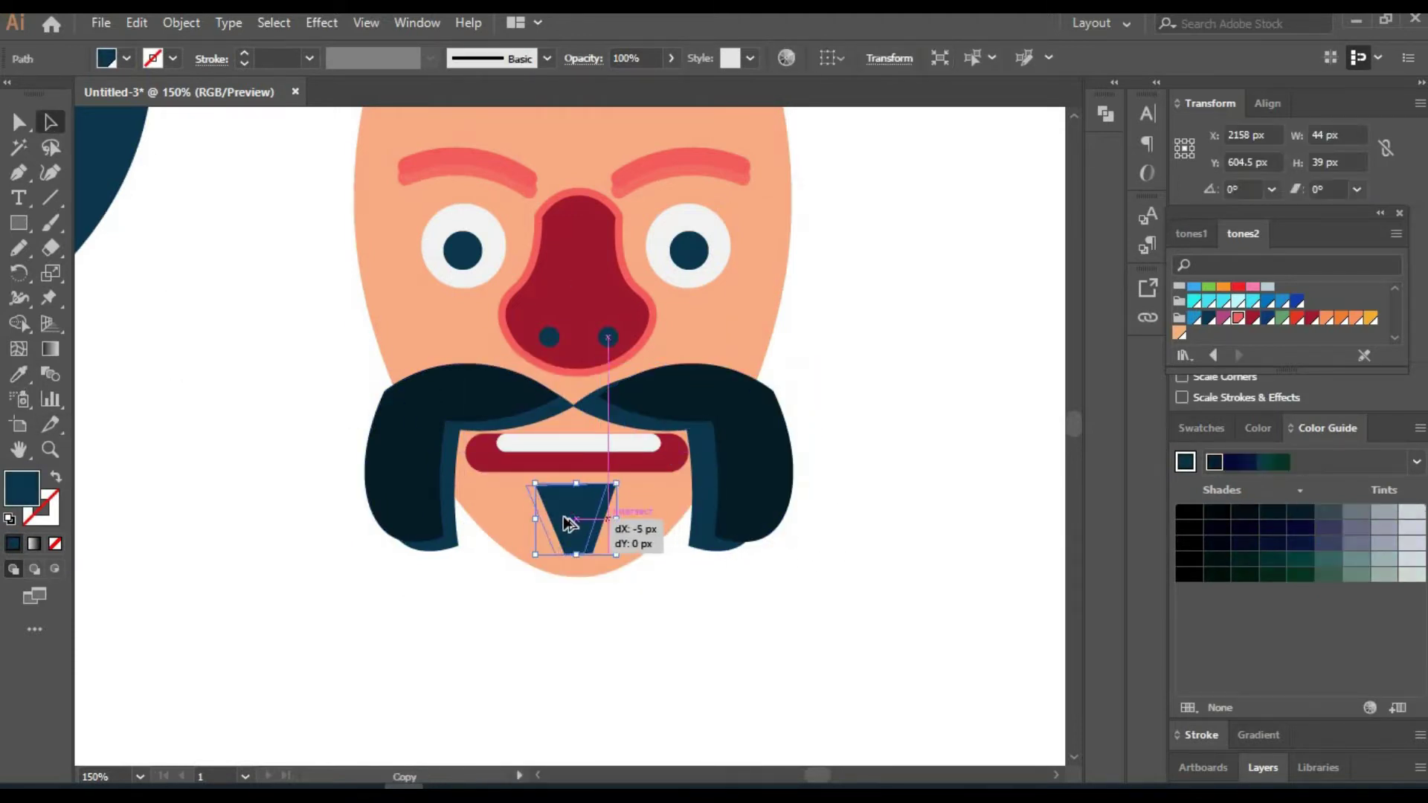
click(443, 432)
key(ctrl+shift+a)
scroll(366, 472, up, 5)
Reshape the dark cap into a smooth rounded dome over the bald head.
key(m)
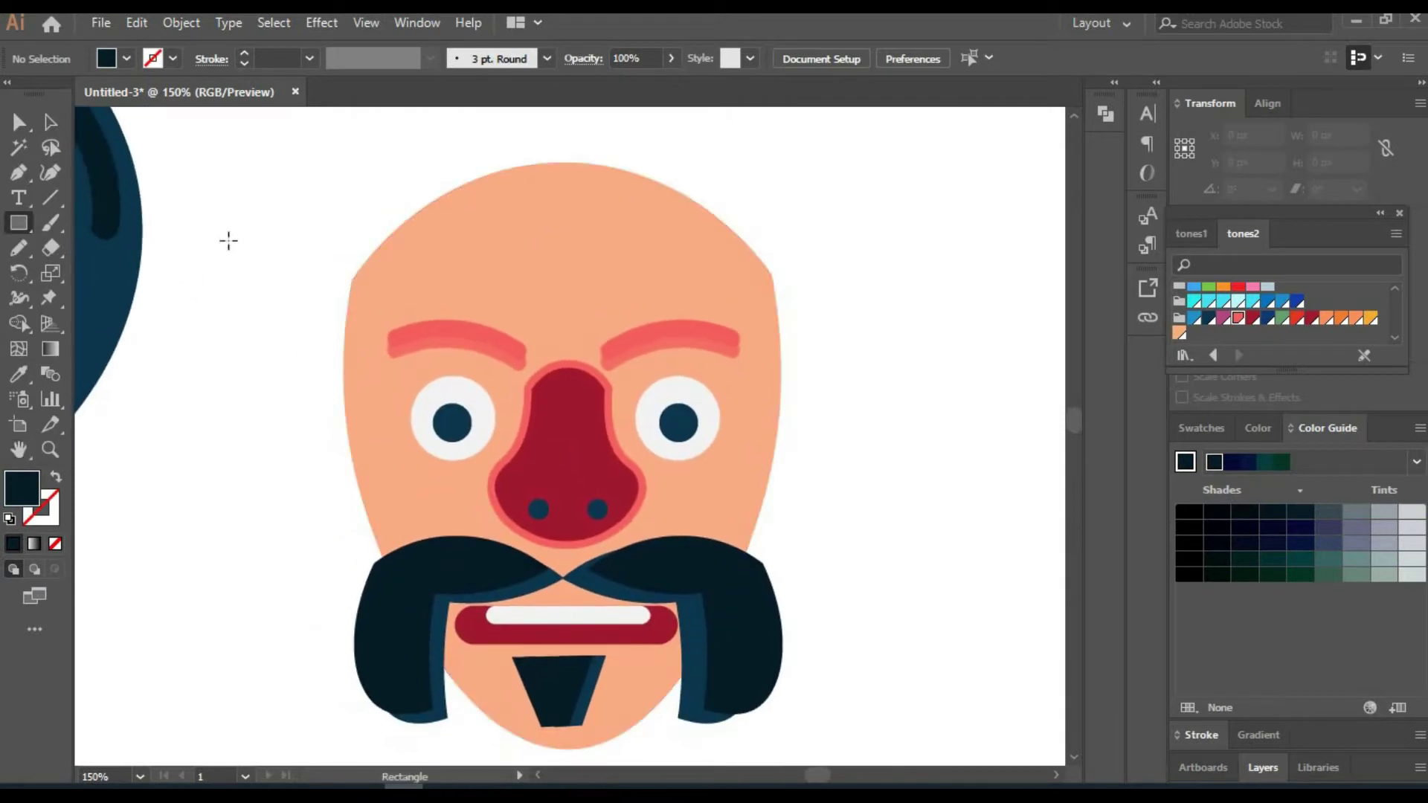
drag(434, 223, 669, 287)
key(shift+grave)
drag(552, 223, 552, 162)
drag(434, 223, 352, 281)
drag(669, 223, 780, 273)
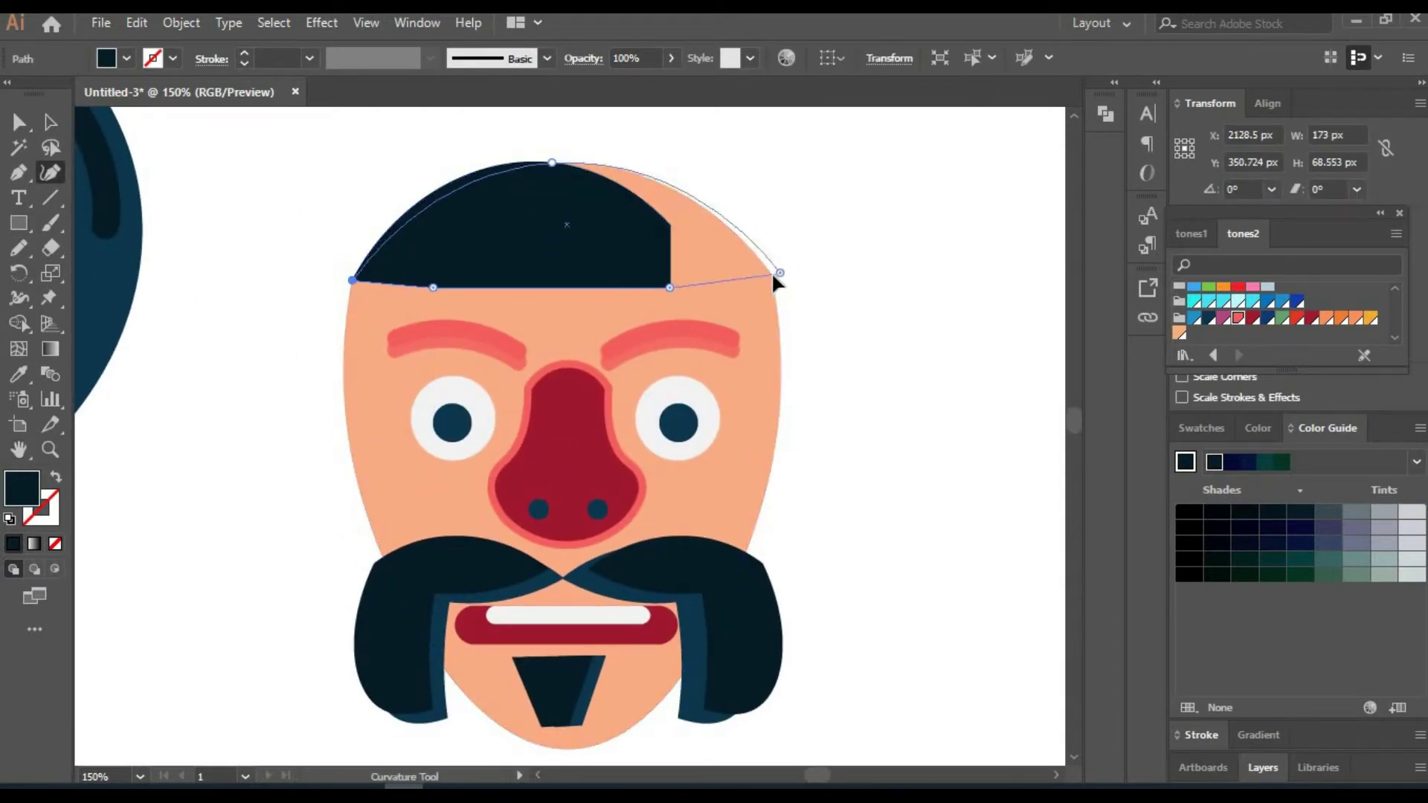
click(669, 287)
key(Delete)
click(434, 280)
Fill the dome pale orange and set its opacity to 50%.
key(a)
click(1341, 317)
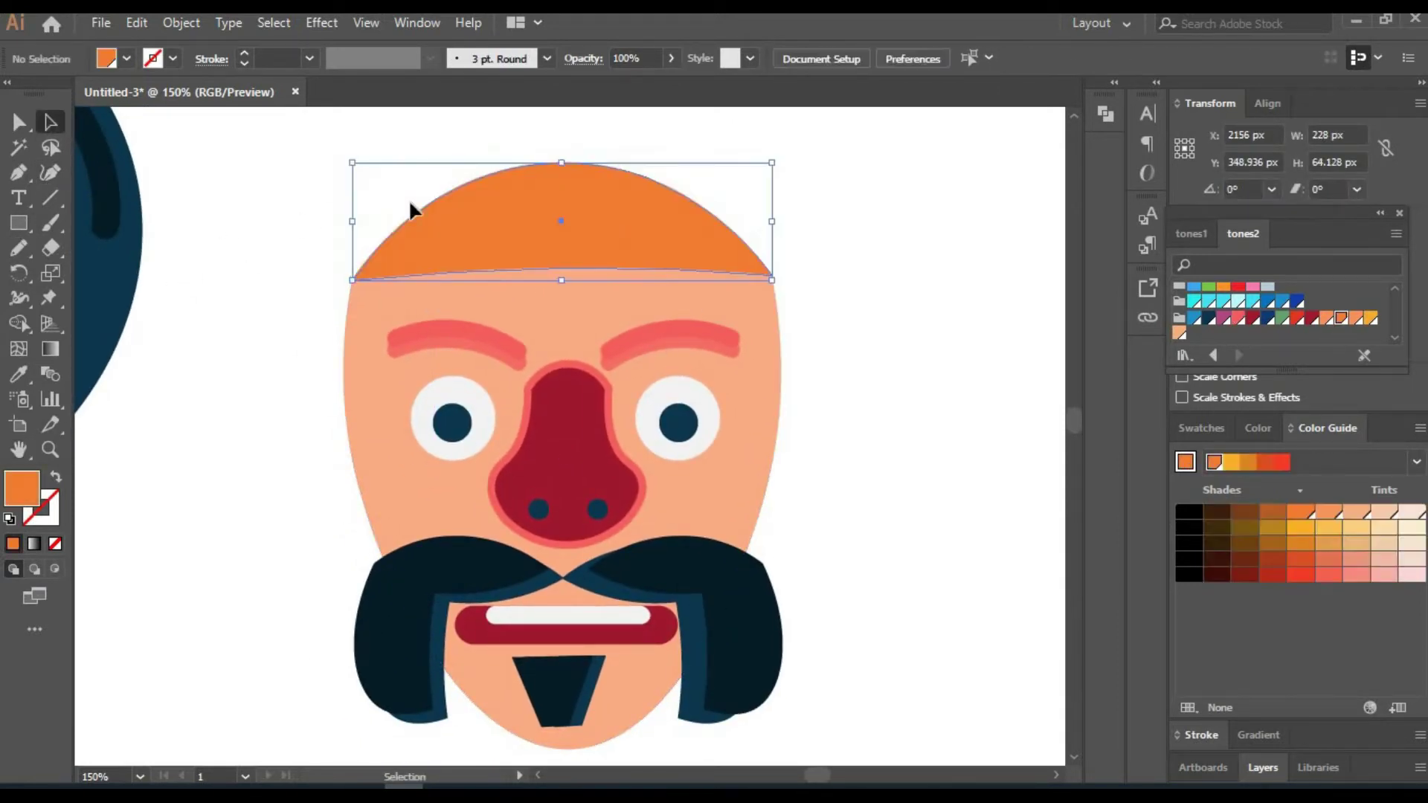
click(410, 210)
click(1328, 512)
click(657, 58)
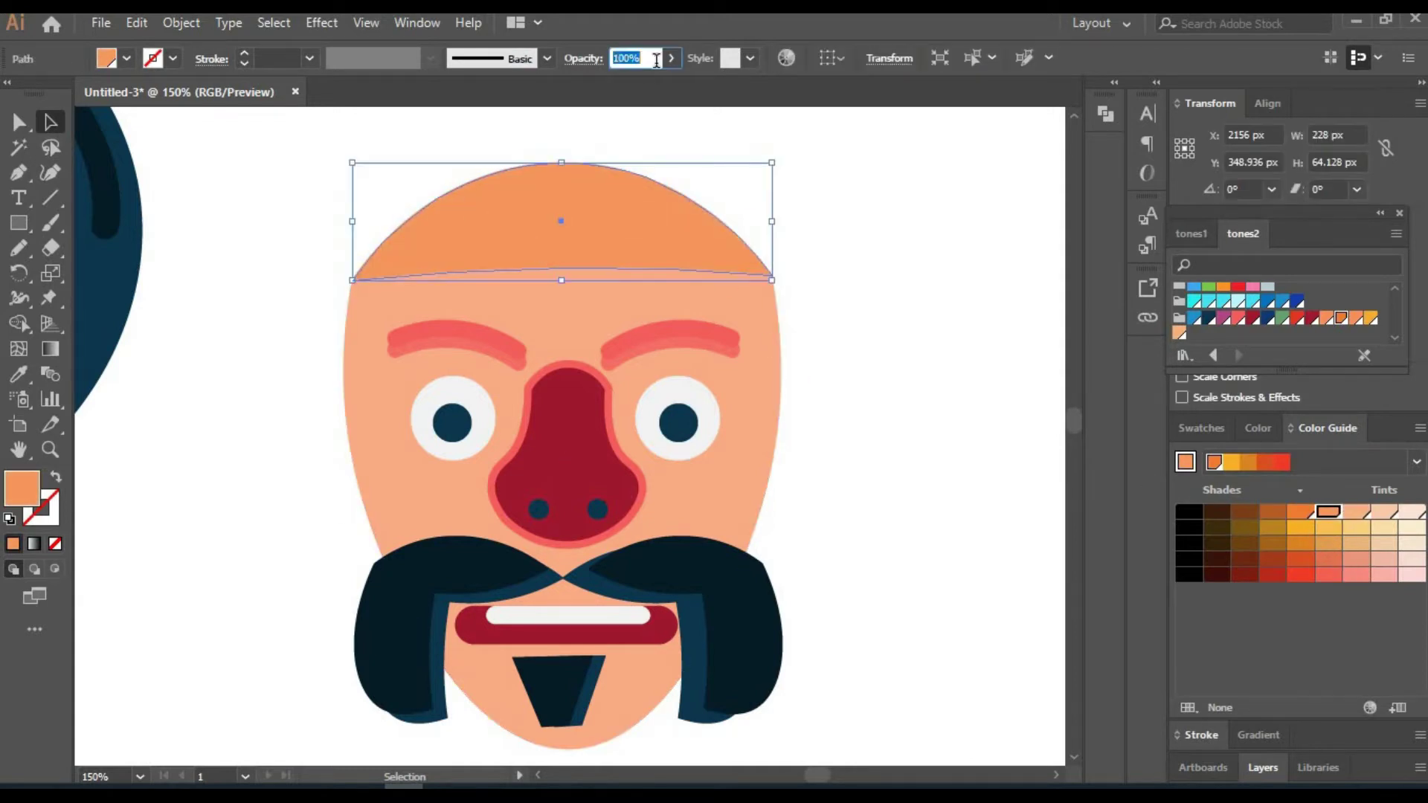
text(50)
key(Return)
click(811, 470)
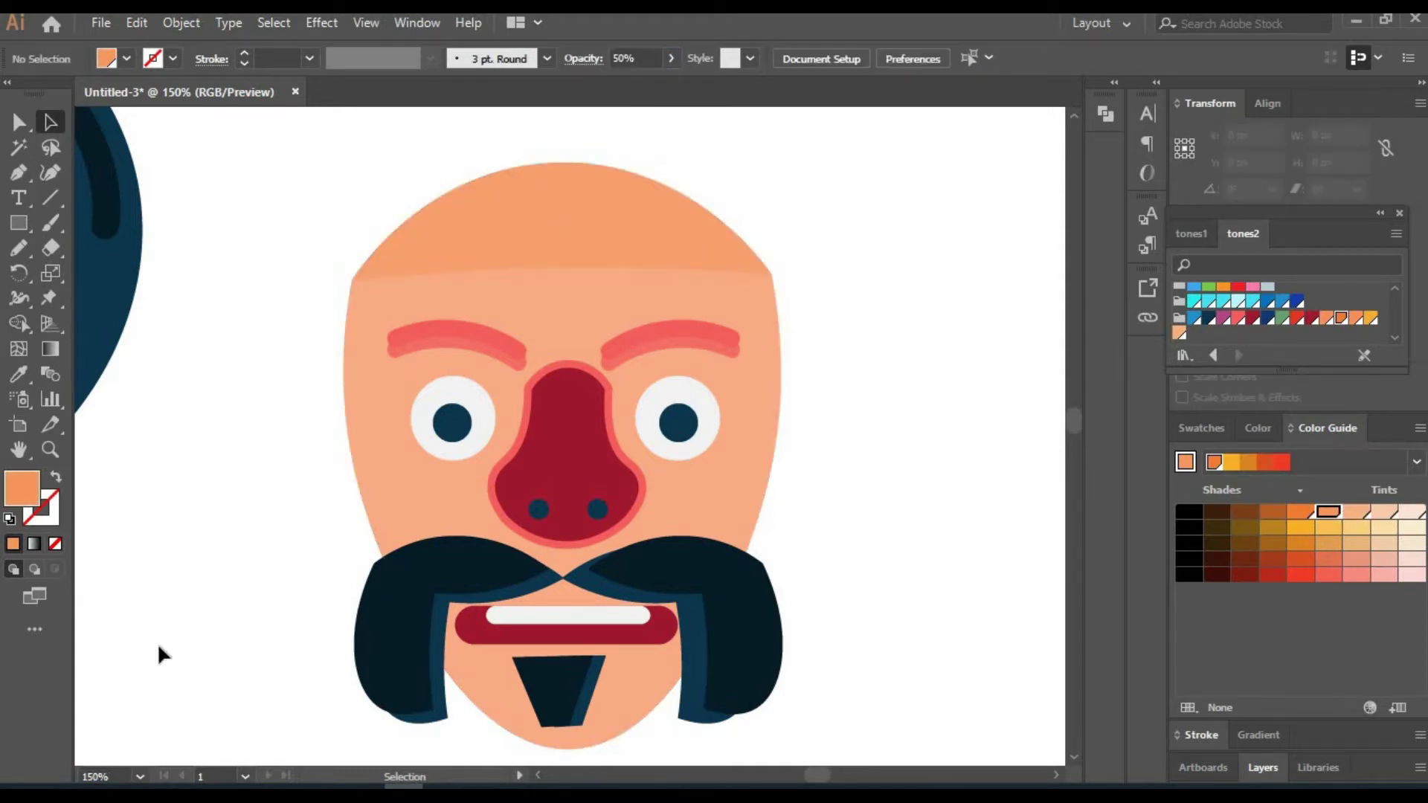
Zoom out to 50% and scroll right to view all the faces.
text(50)
key(Return)
scroll(651, 483, right, 5)
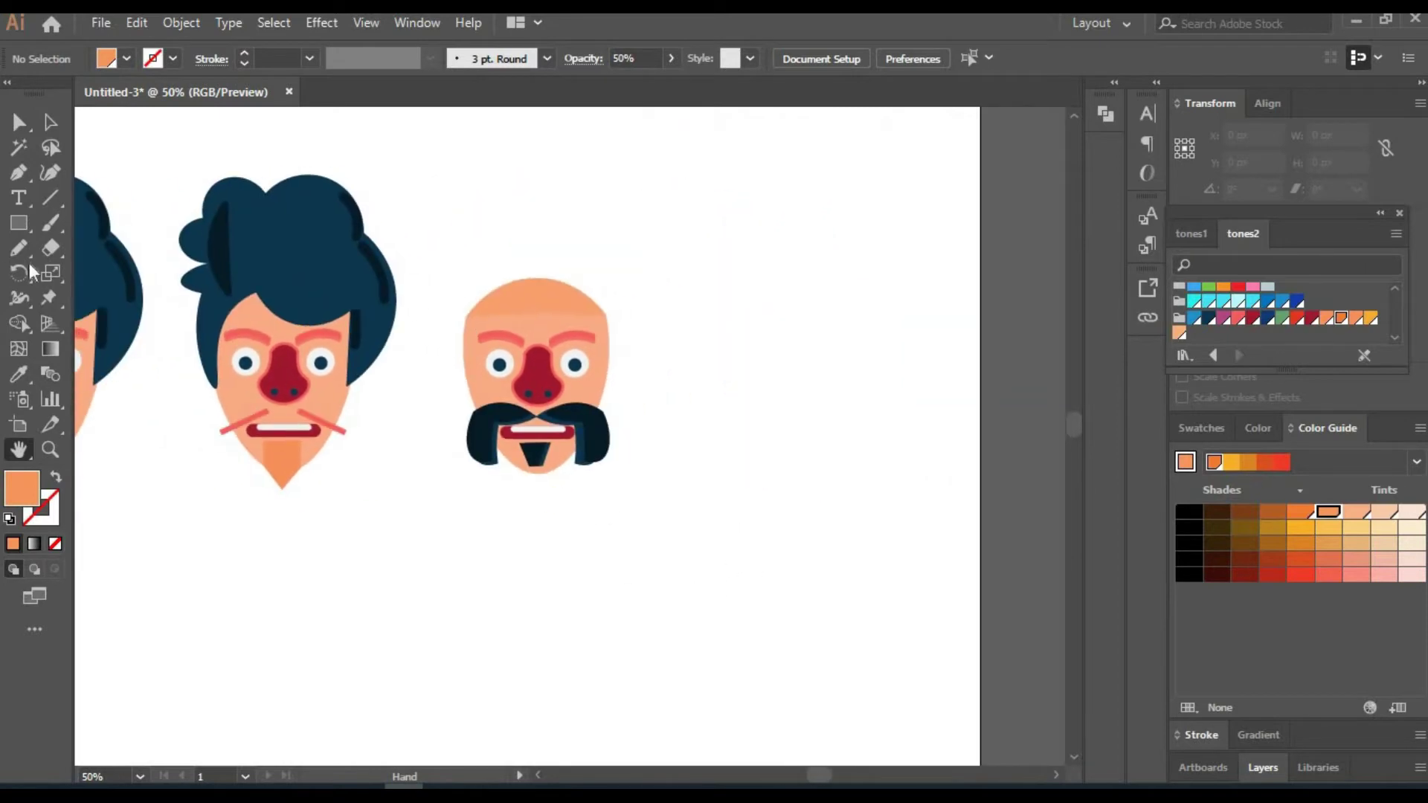
Draw a peach square beside the faces and zoom to 150% on it.
key(m)
drag(848, 464, 867, 465)
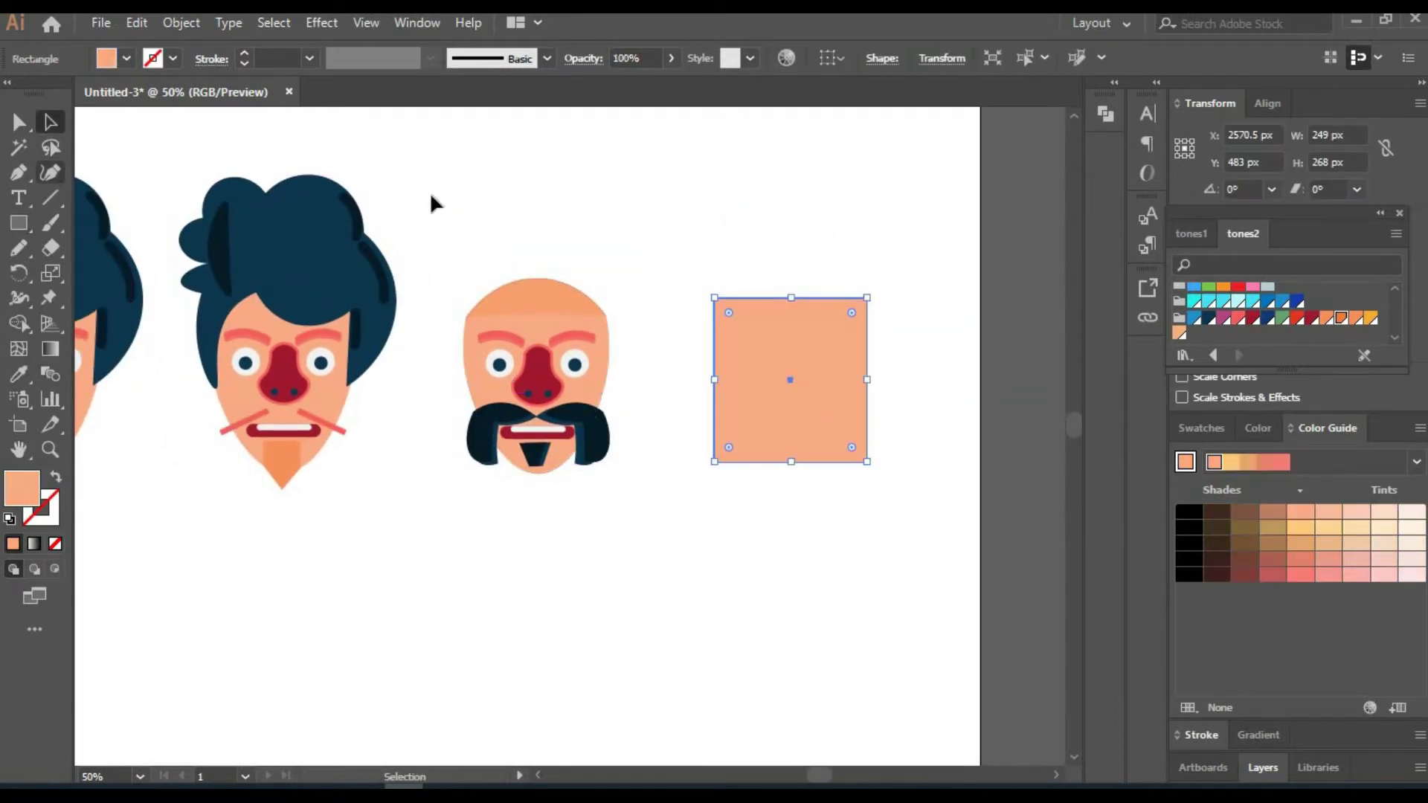
drag(430, 197, 377, 197)
text(150)
key(Return)
drag(533, 628, 74, 778)
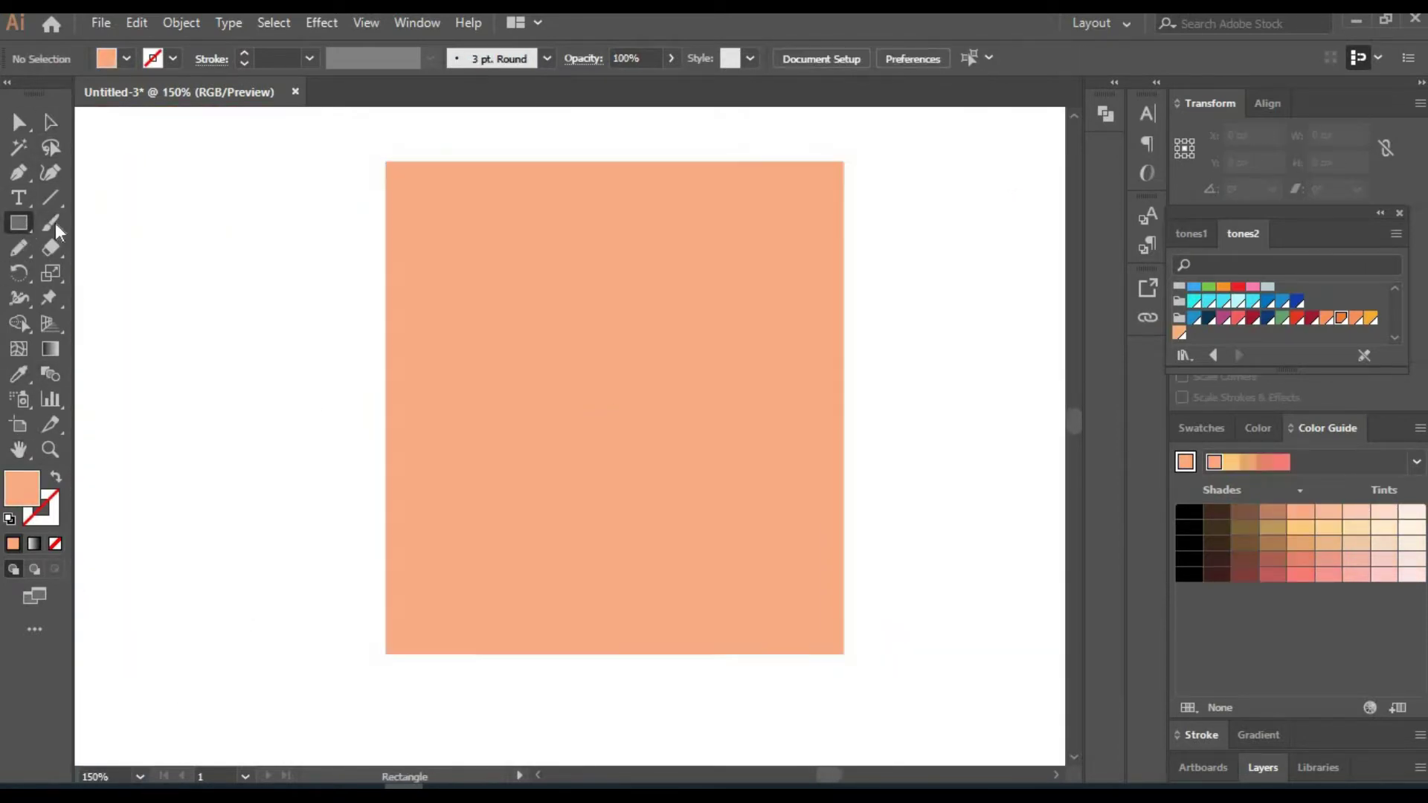
Add two black rounded-rectangle bars as closed eyes on the new face.
alt+click(15, 226)
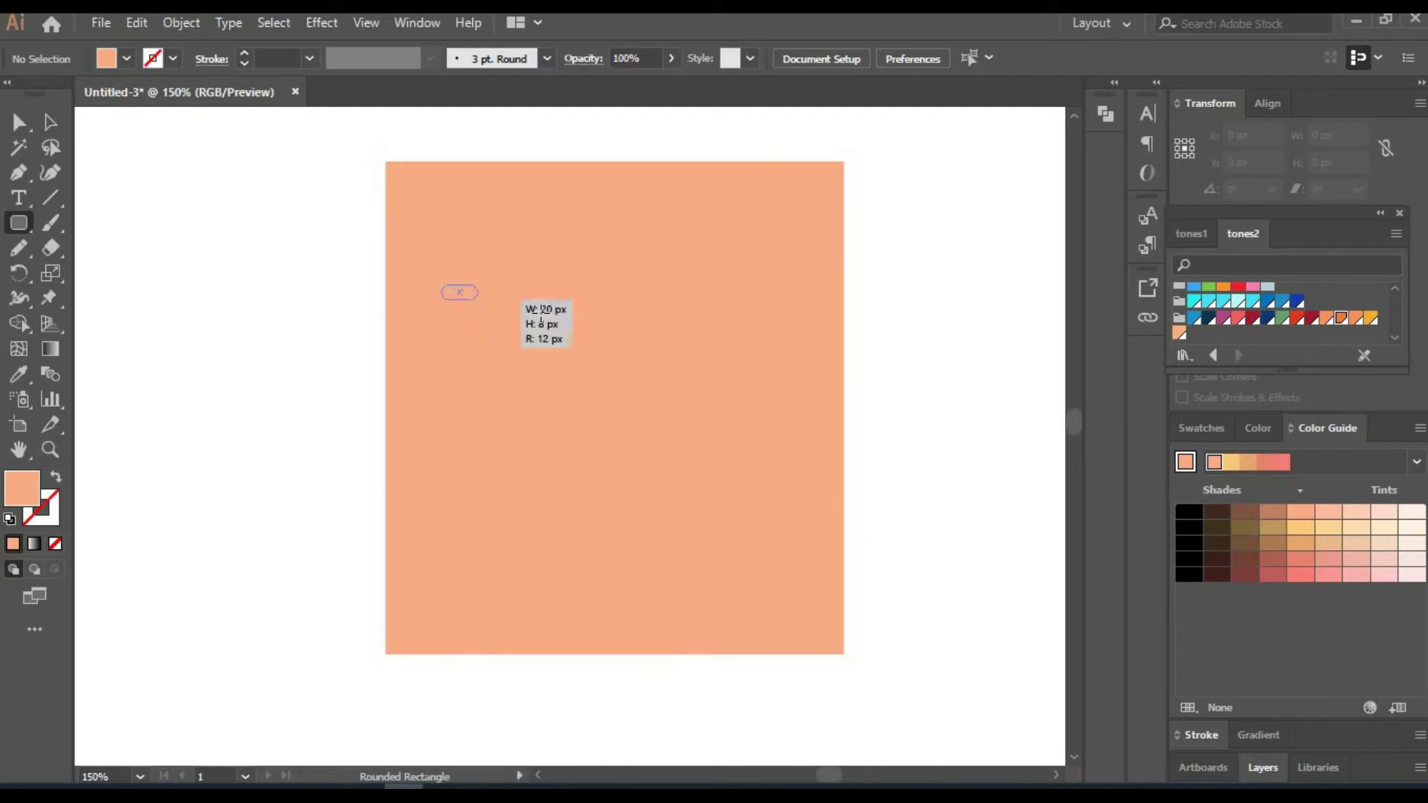
key(a)
drag(542, 313, 771, 298)
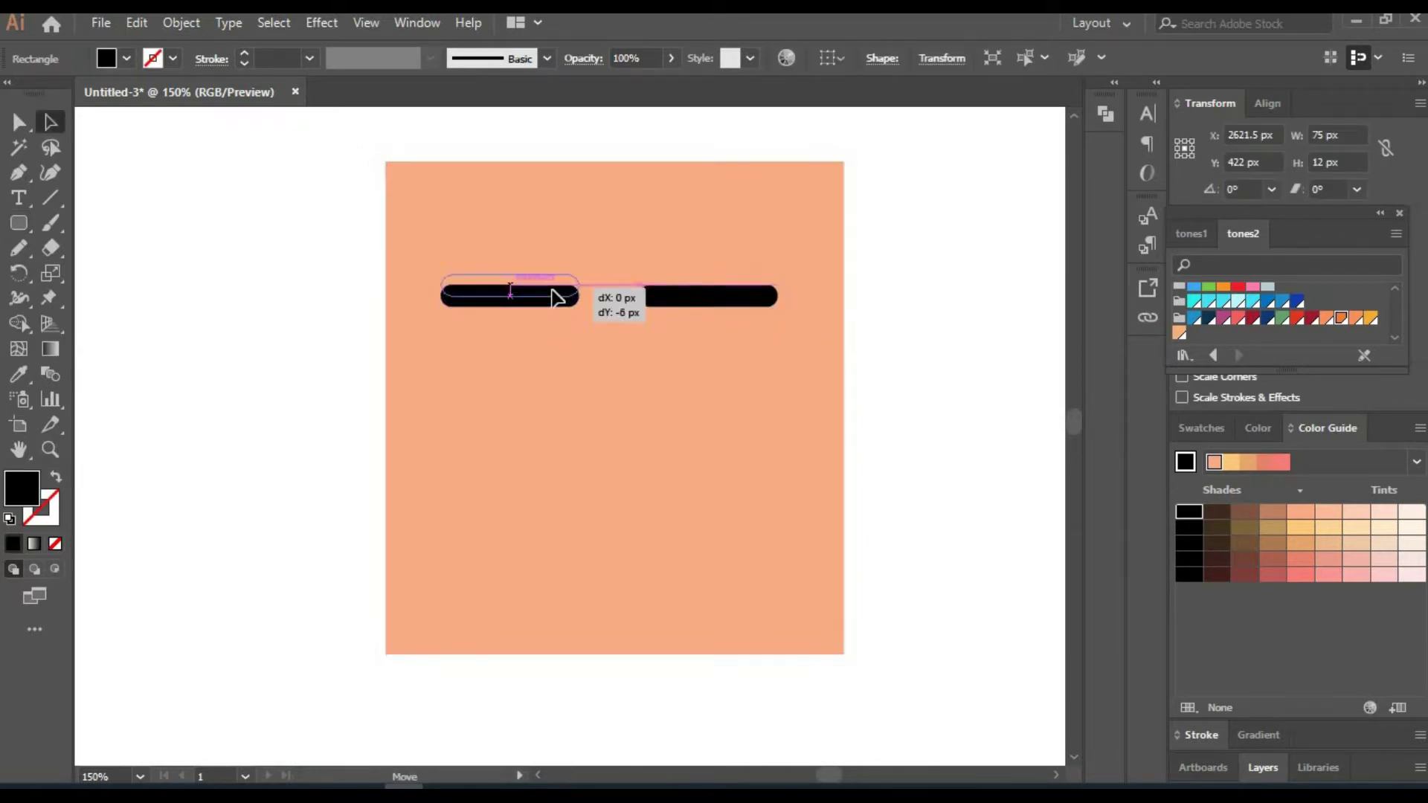
drag(558, 305, 558, 296)
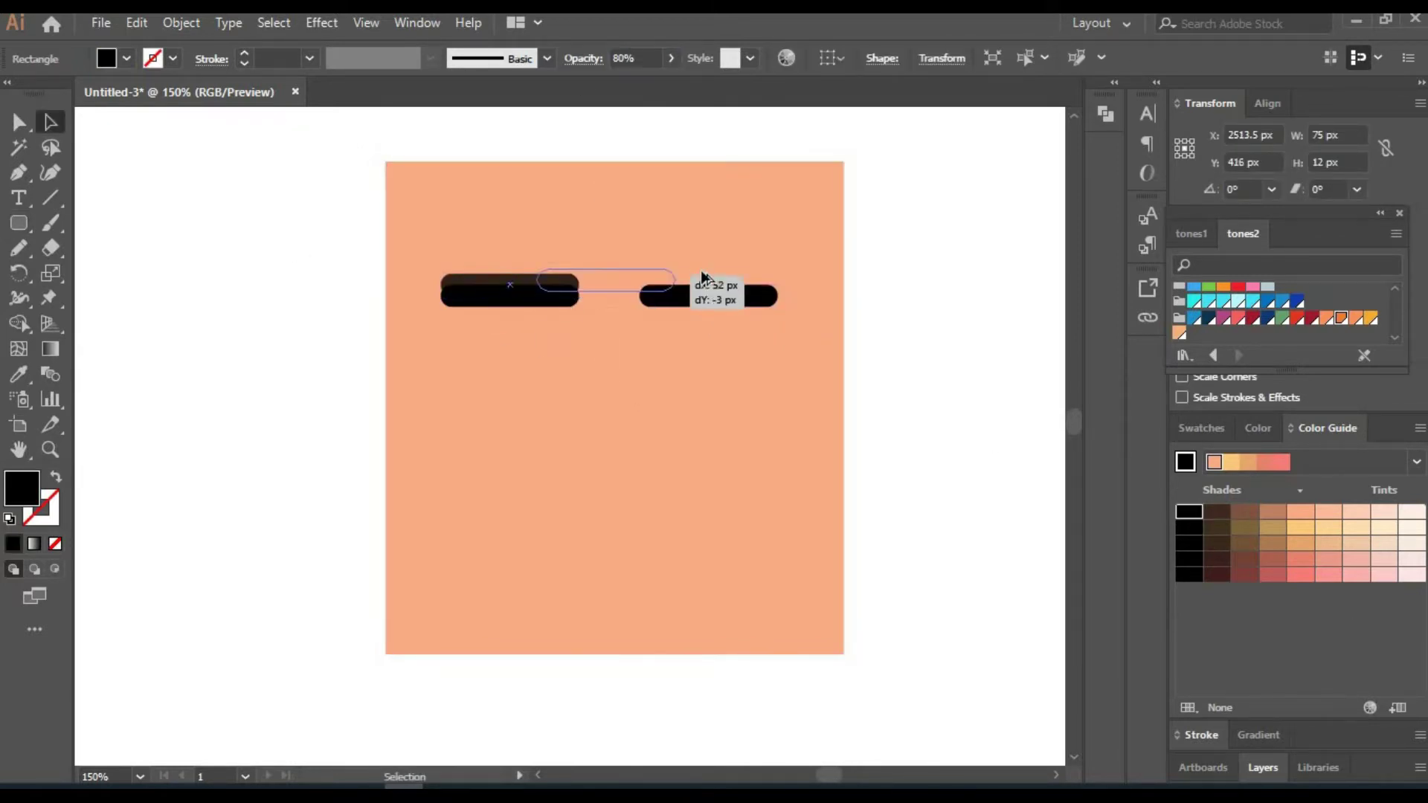
drag(703, 278, 755, 282)
click(943, 375)
Shape a red arched nose with a smaller darker-red inner arch.
key(m)
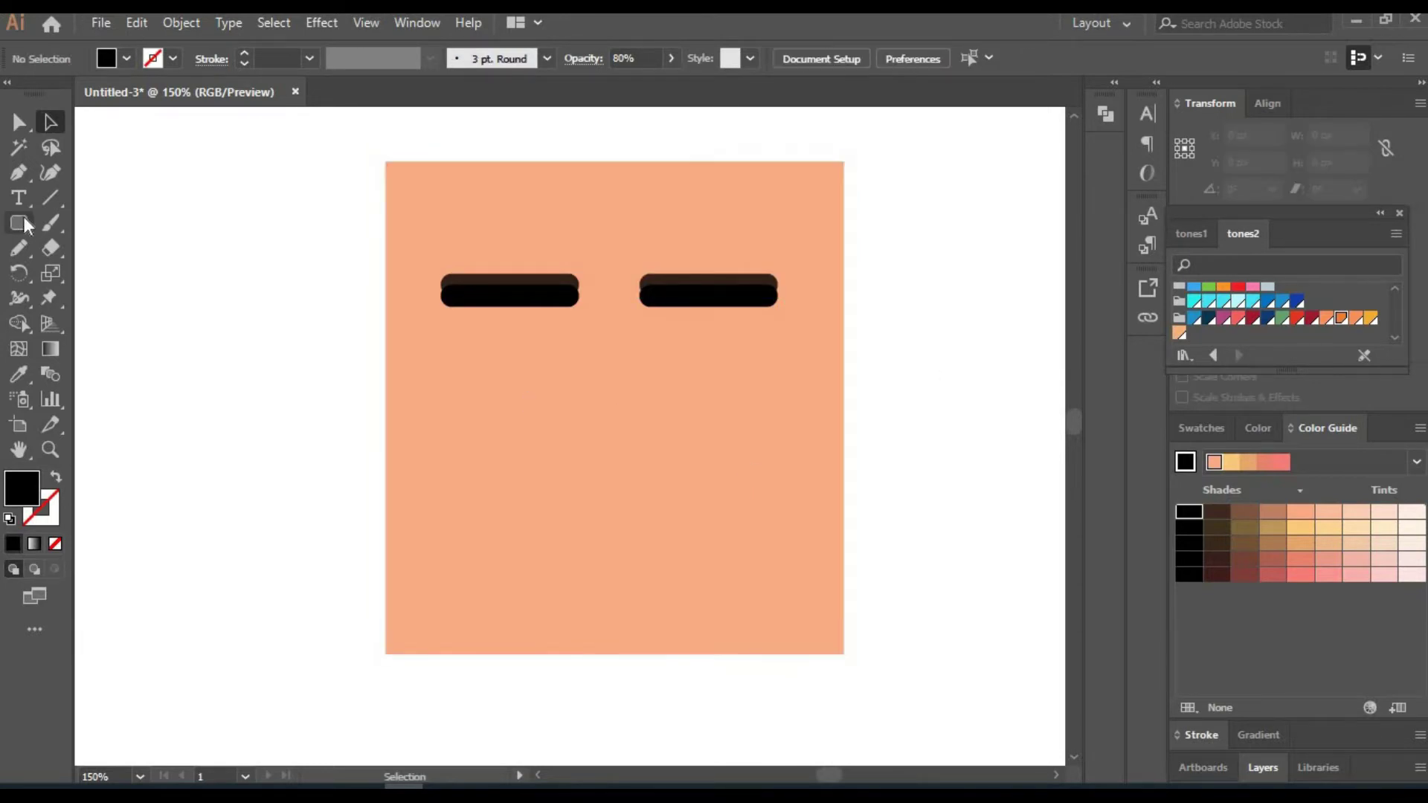
drag(565, 346, 646, 445)
key(shift+grave)
drag(564, 347, 610, 327)
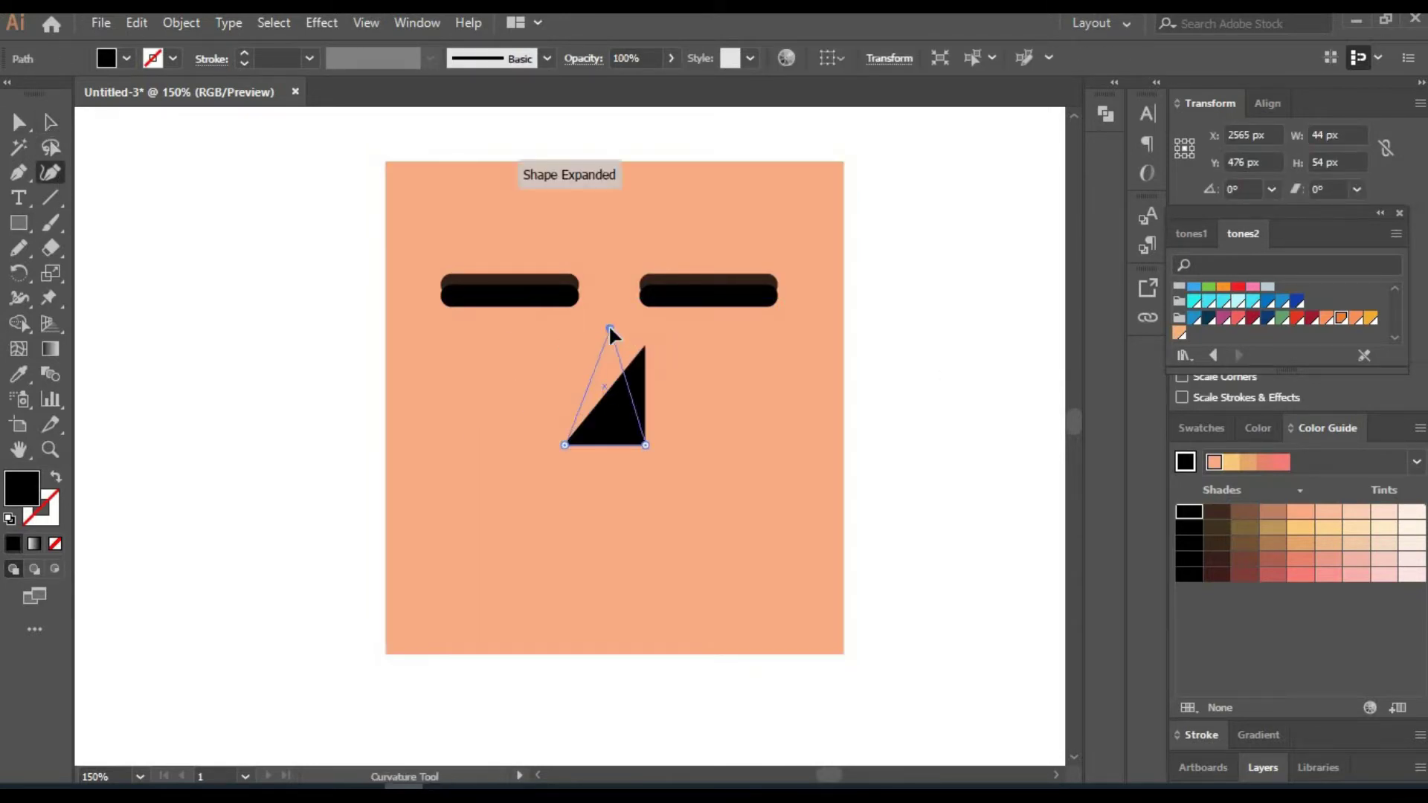
click(651, 372)
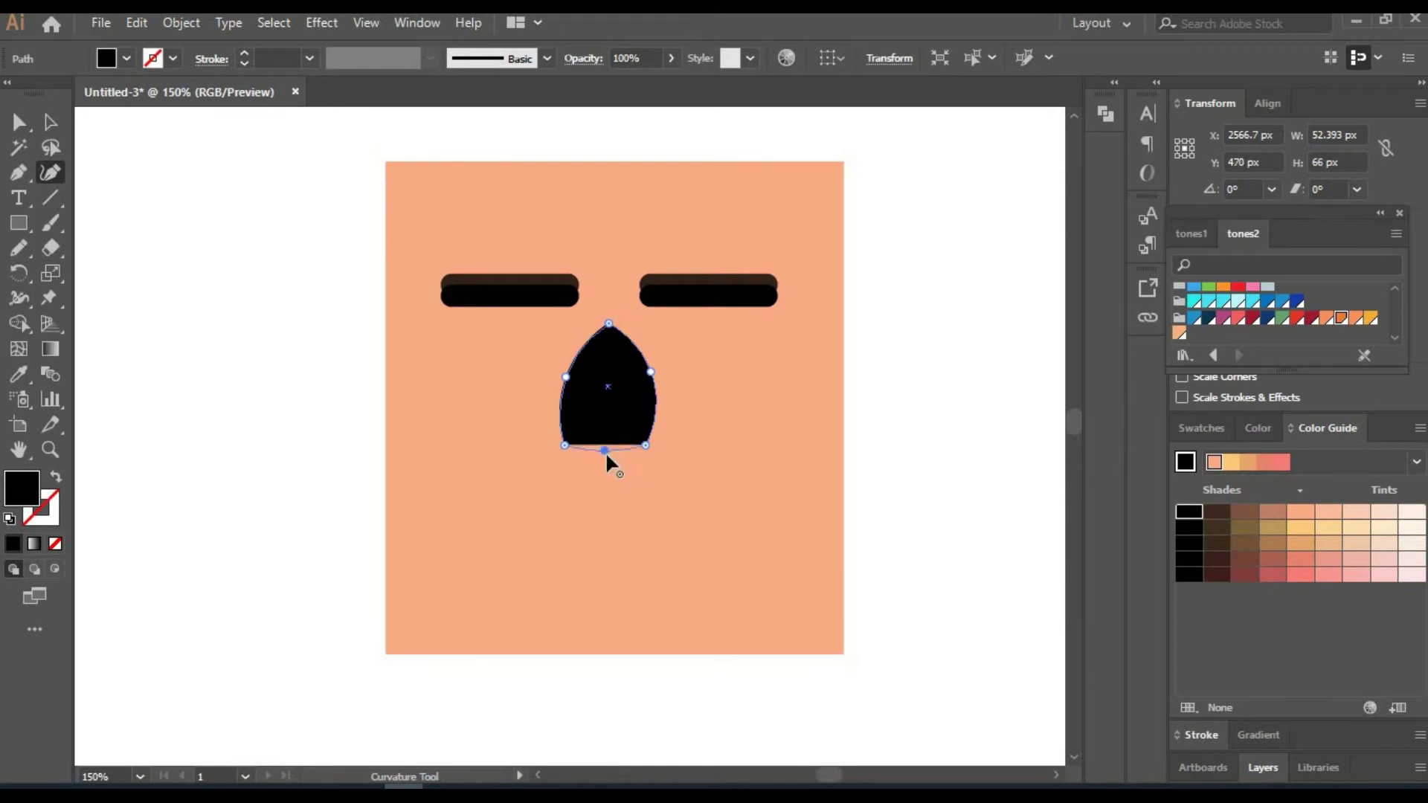
key(a)
click(1238, 319)
mouse_move(631, 392)
mouse_down()
mouse_move(589, 441)
mouse_move(614, 395)
mouse_up()
drag(573, 446, 611, 401)
click(1273, 512)
Add two dark brown circle nostrils to the nose.
key(ctrl+shift+a)
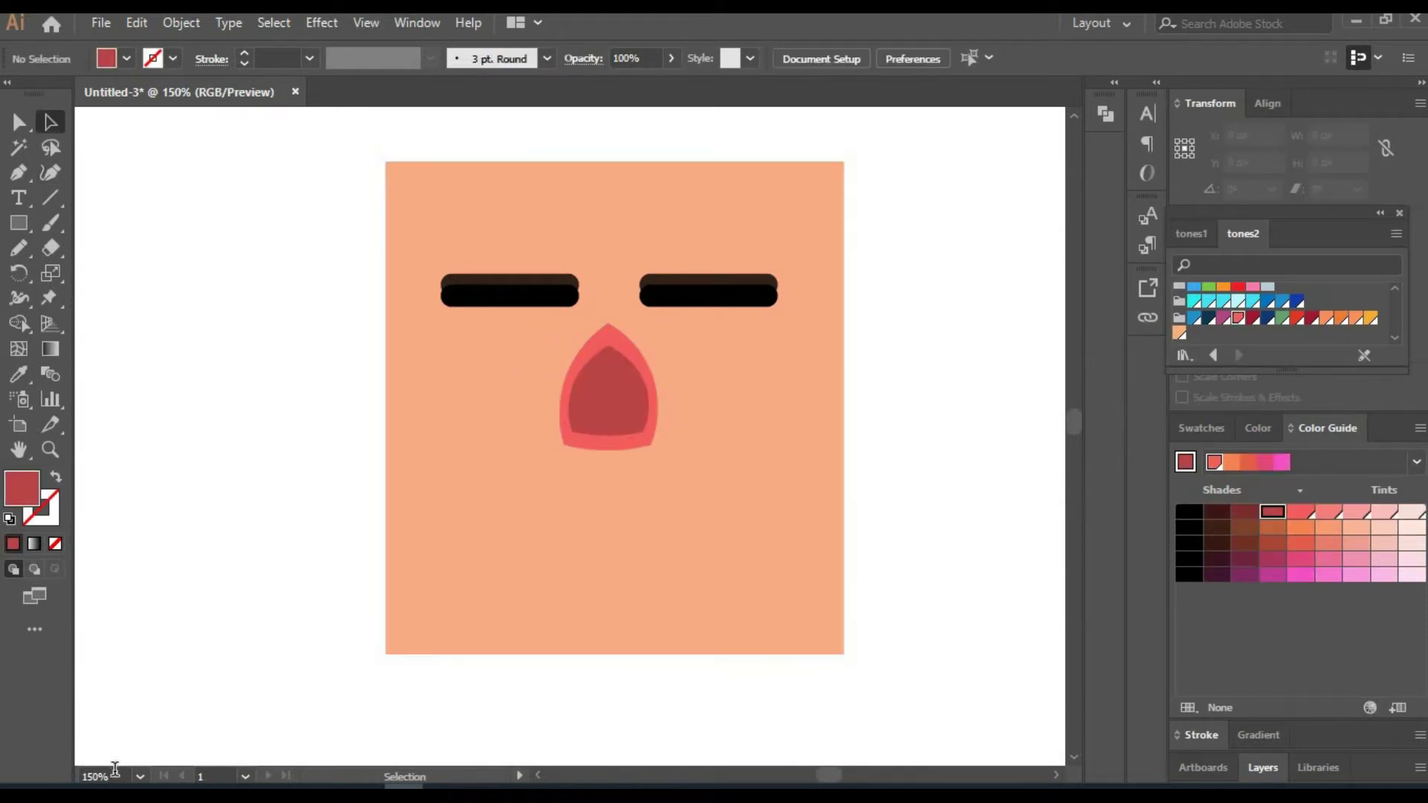
key(a)
drag(603, 432, 590, 420)
click(613, 428)
click(1220, 521)
click(823, 445)
mouse_move(910, 529)
mouse_down()
mouse_move(922, 475)
mouse_move(898, 486)
mouse_up()
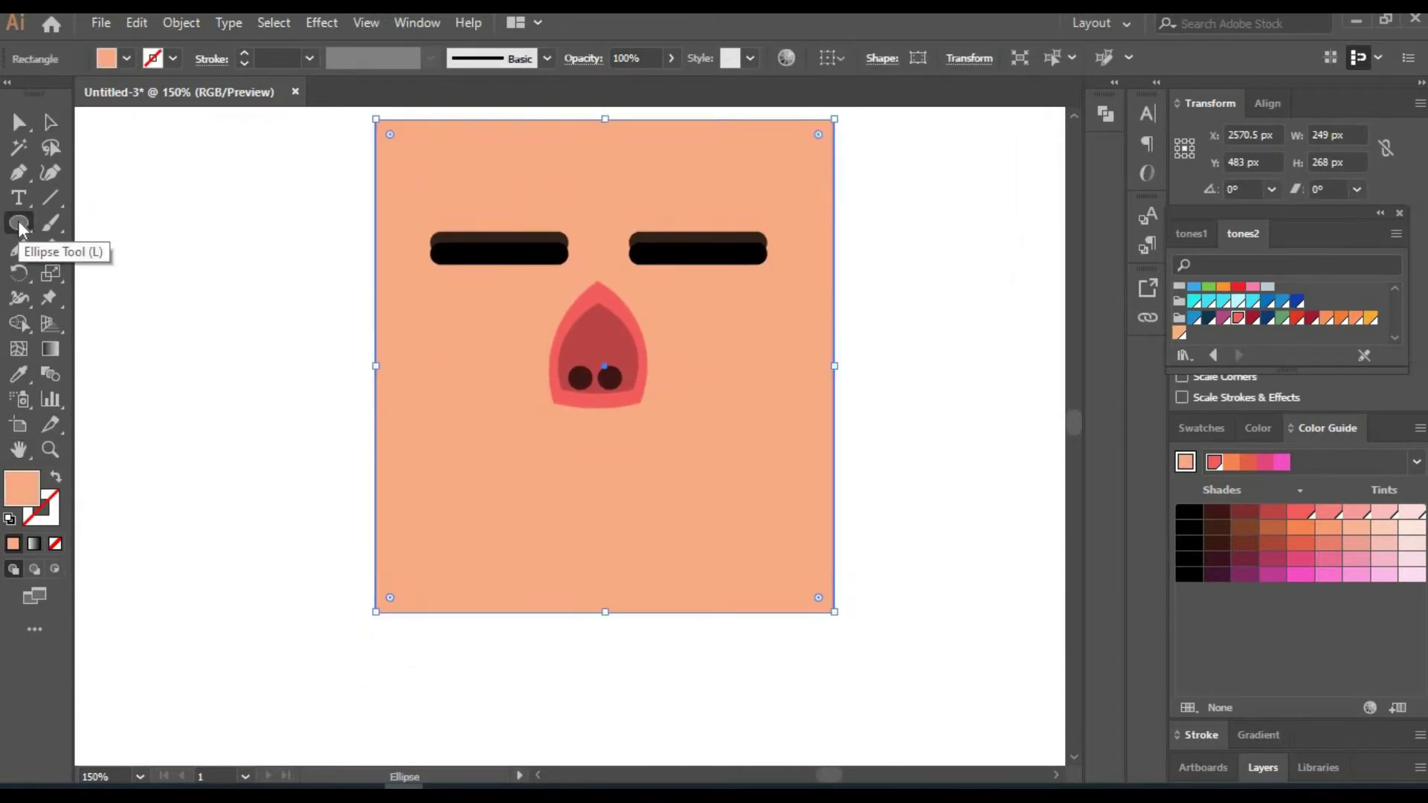
Draw a black block over the lower face and curve it into a beard shape.
key(m)
drag(374, 423, 834, 717)
click(1189, 511)
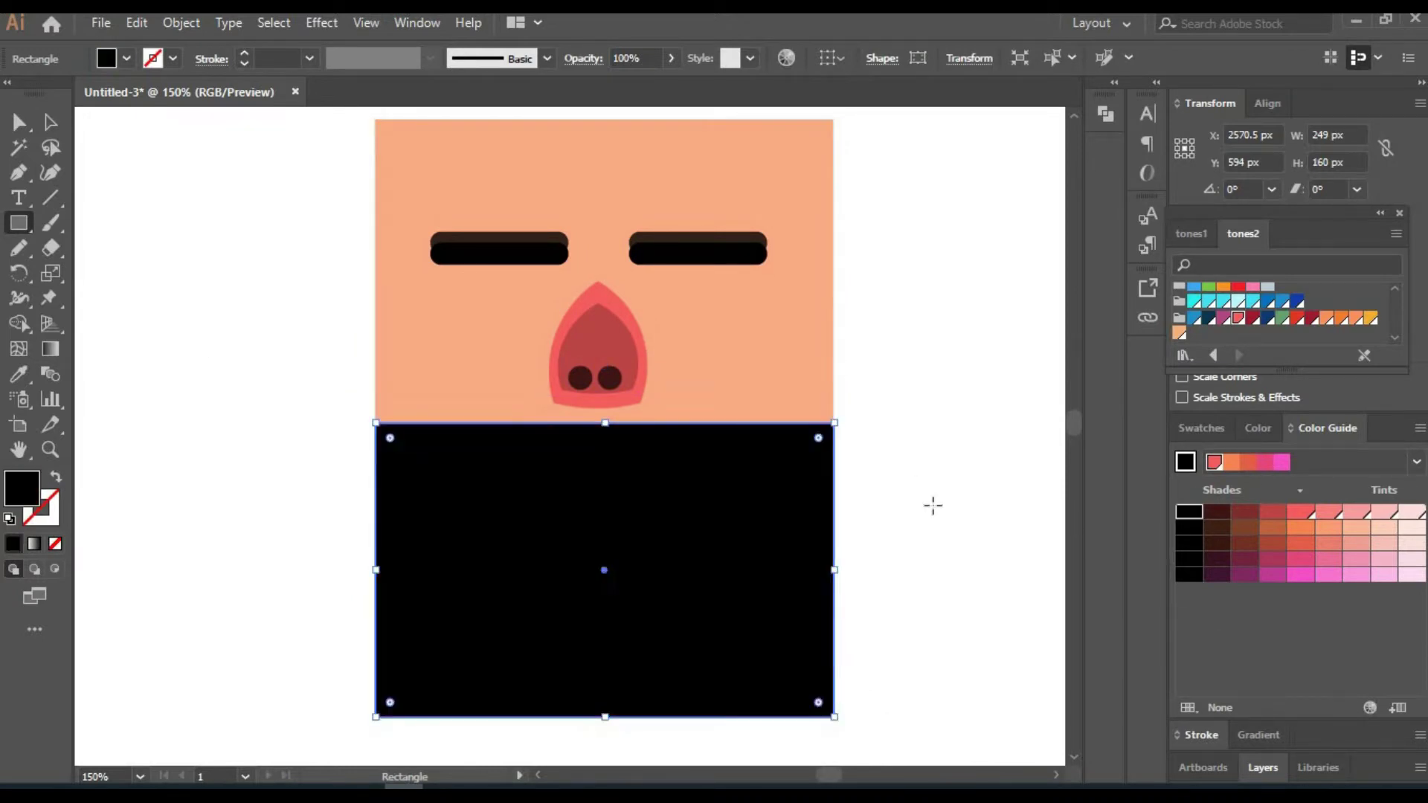
drag(934, 503, 924, 415)
key(shift+grave)
drag(622, 632, 603, 697)
drag(365, 629, 417, 637)
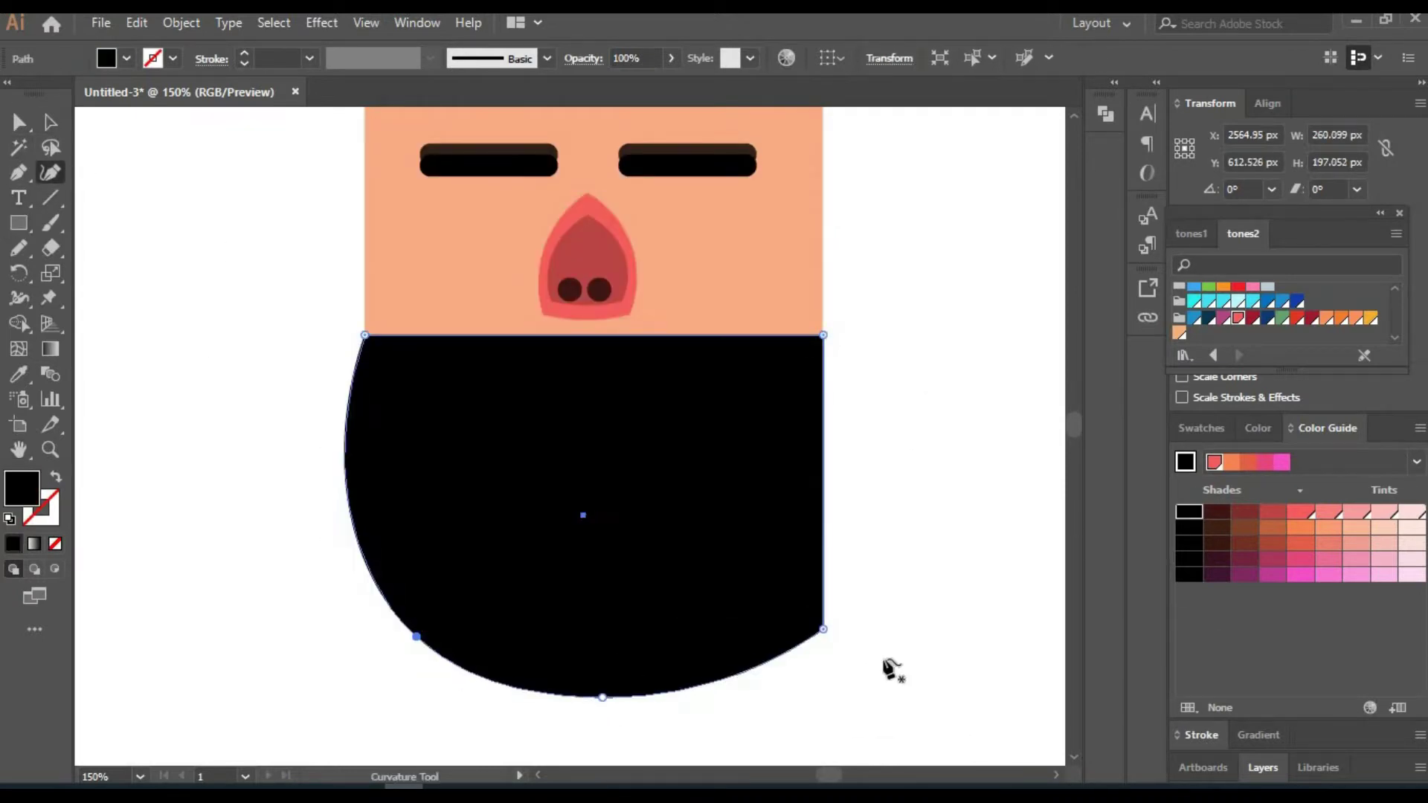
drag(823, 628, 787, 617)
drag(365, 335, 367, 317)
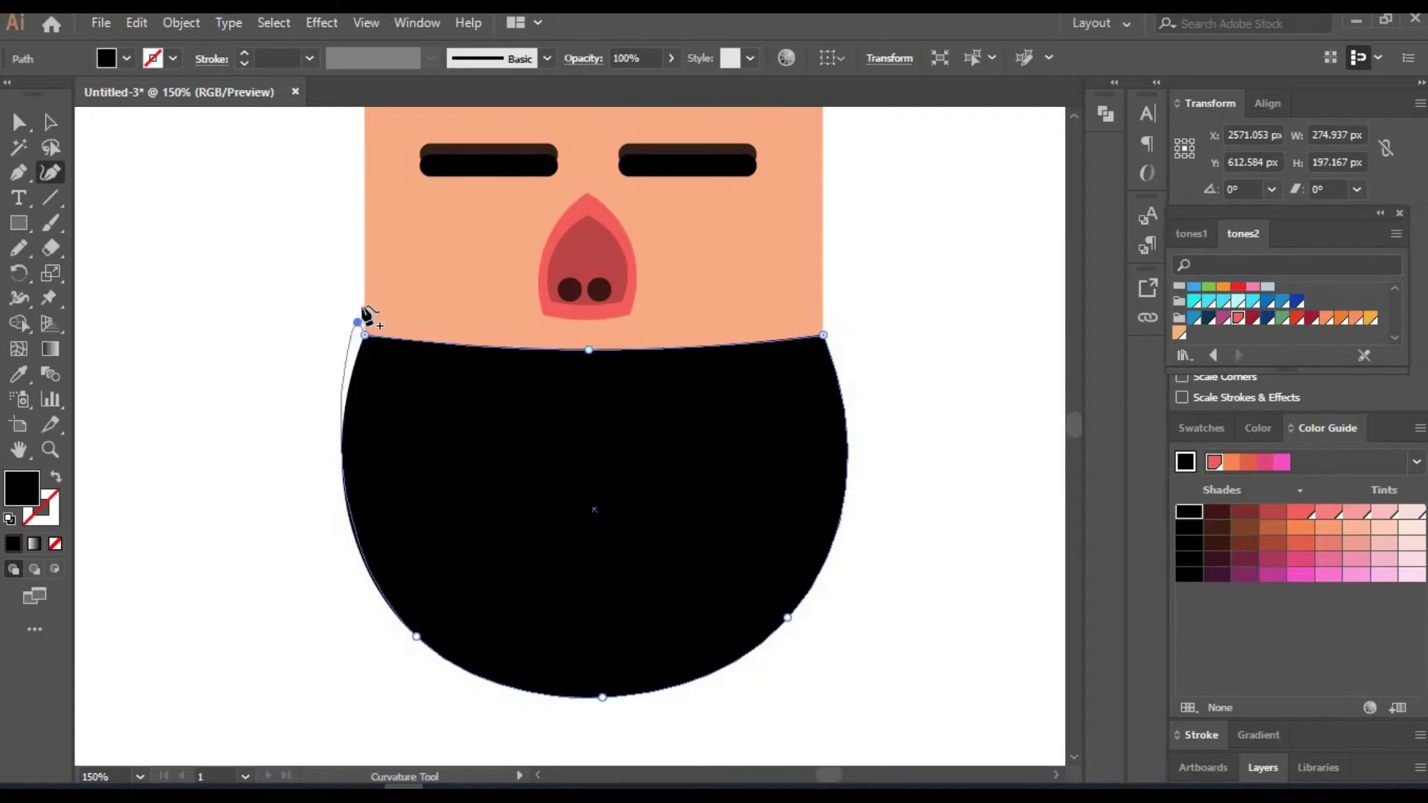
drag(823, 335, 825, 318)
key(a)
Scallop the beard's left, bottom and right edges with copied black circles.
key(l)
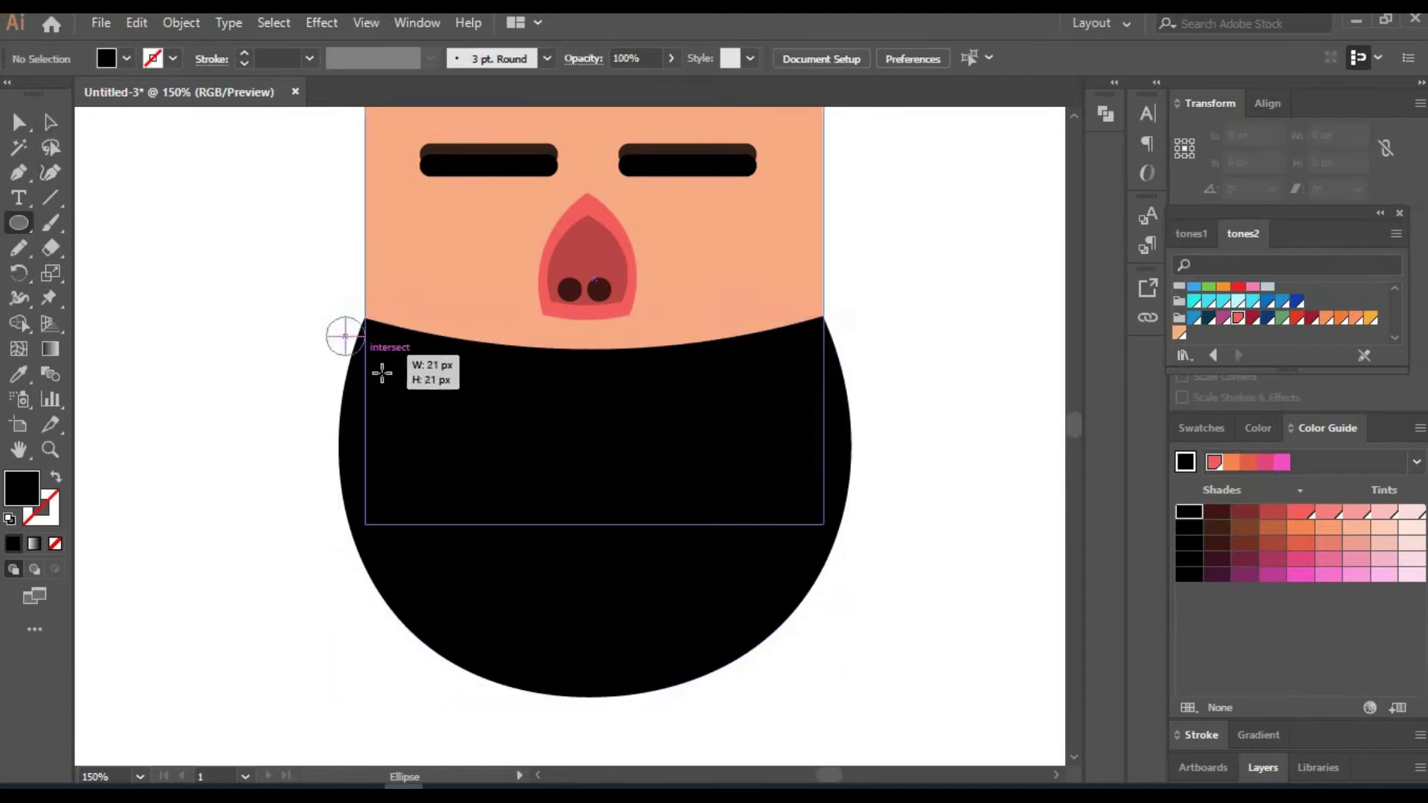
mouse_move(325, 312)
mouse_down()
mouse_move(399, 382)
mouse_move(355, 421)
mouse_move(353, 350)
mouse_up()
key(a)
mouse_move(344, 411)
mouse_down()
mouse_move(356, 554)
mouse_move(383, 595)
mouse_up()
mouse_move(383, 595)
mouse_down()
mouse_move(416, 640)
mouse_move(528, 690)
mouse_up()
mouse_move(528, 691)
mouse_down()
mouse_move(587, 703)
mouse_move(707, 682)
mouse_move(759, 653)
mouse_move(808, 597)
mouse_up()
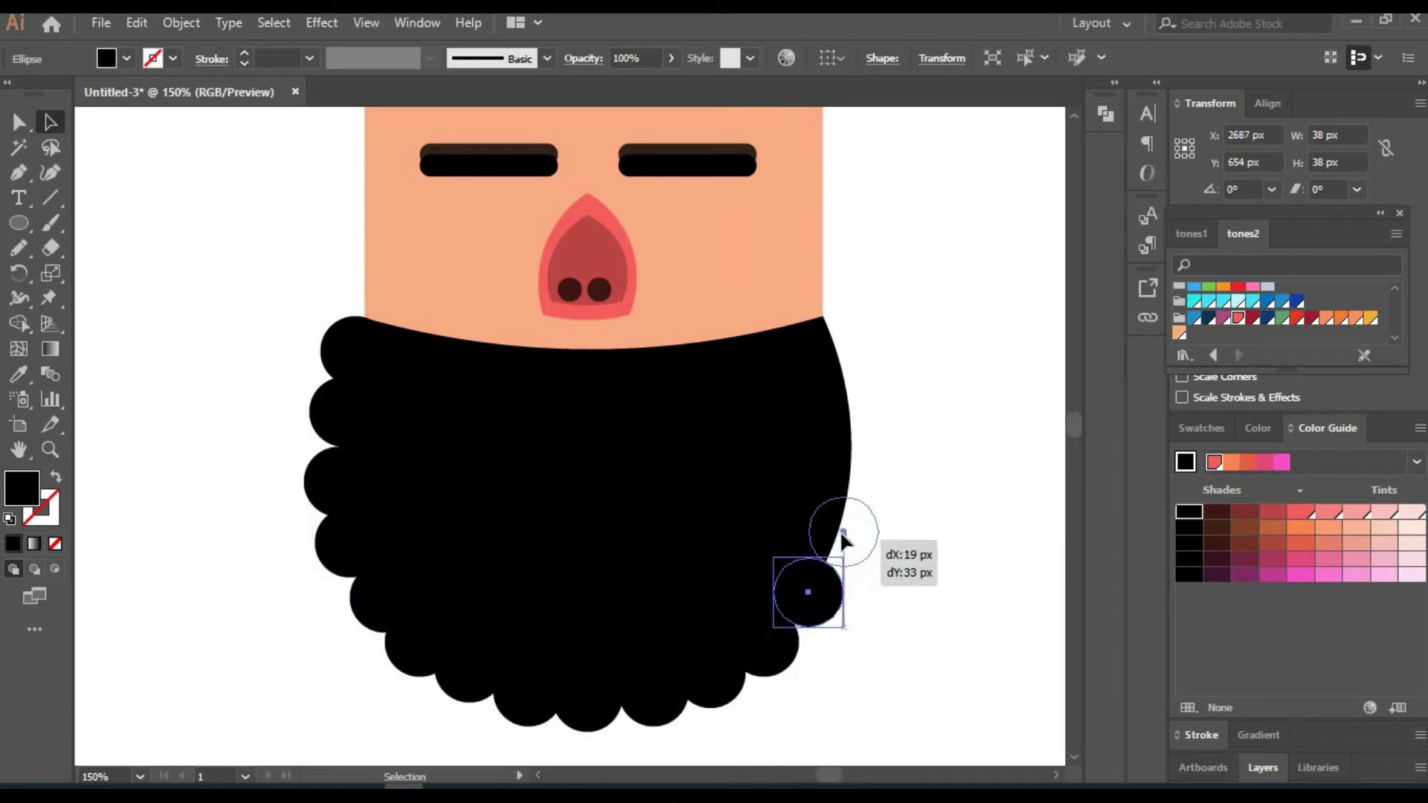
mouse_move(842, 534)
mouse_down()
mouse_move(857, 409)
mouse_move(847, 350)
mouse_move(845, 411)
mouse_up()
Finish the right-edge scallop and add a dark red rounded mouth bar under the nose.
drag(18, 223, 75, 249)
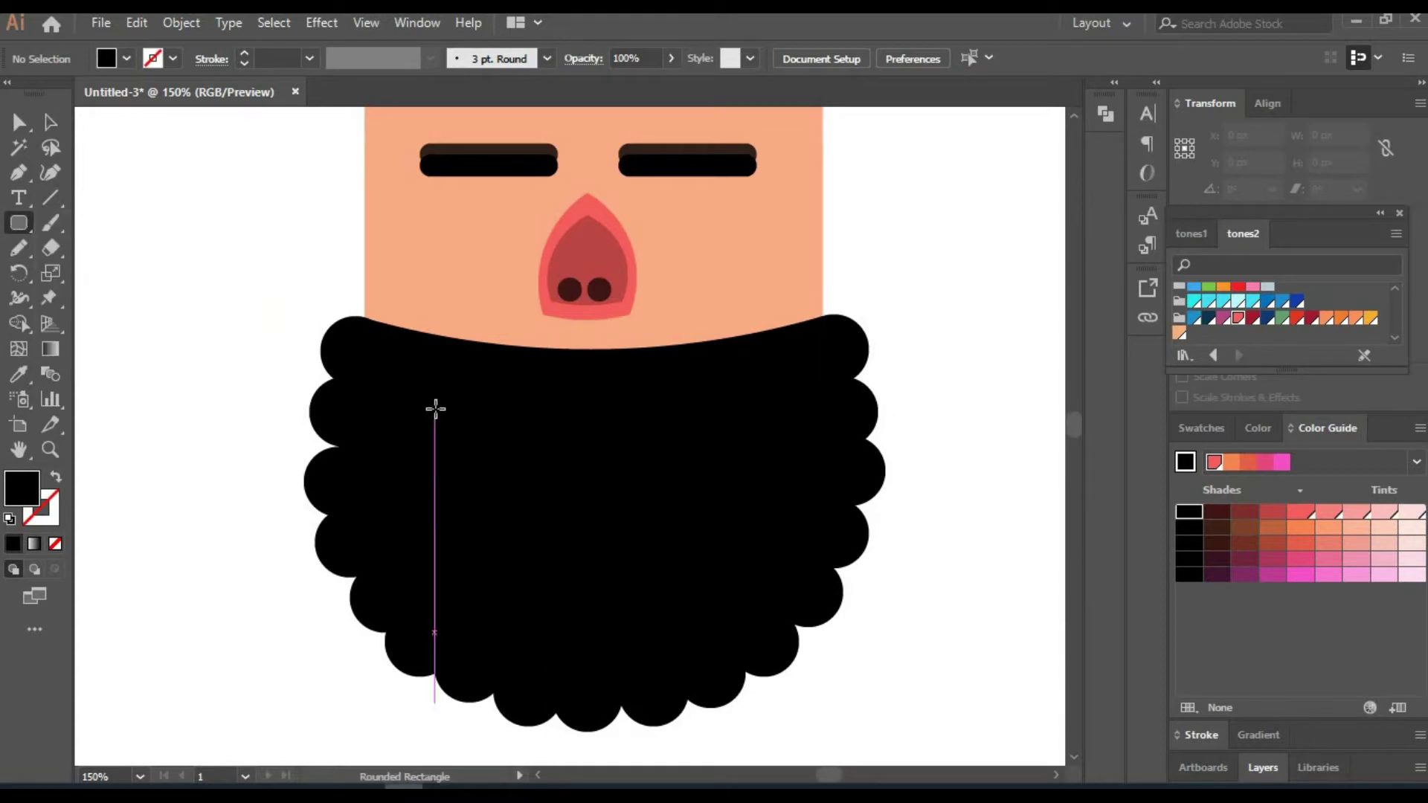
drag(435, 409, 730, 469)
click(1253, 318)
mouse_move(729, 411)
mouse_down()
mouse_move(759, 420)
mouse_move(743, 415)
mouse_up()
drag(589, 446, 689, 436)
click(1272, 512)
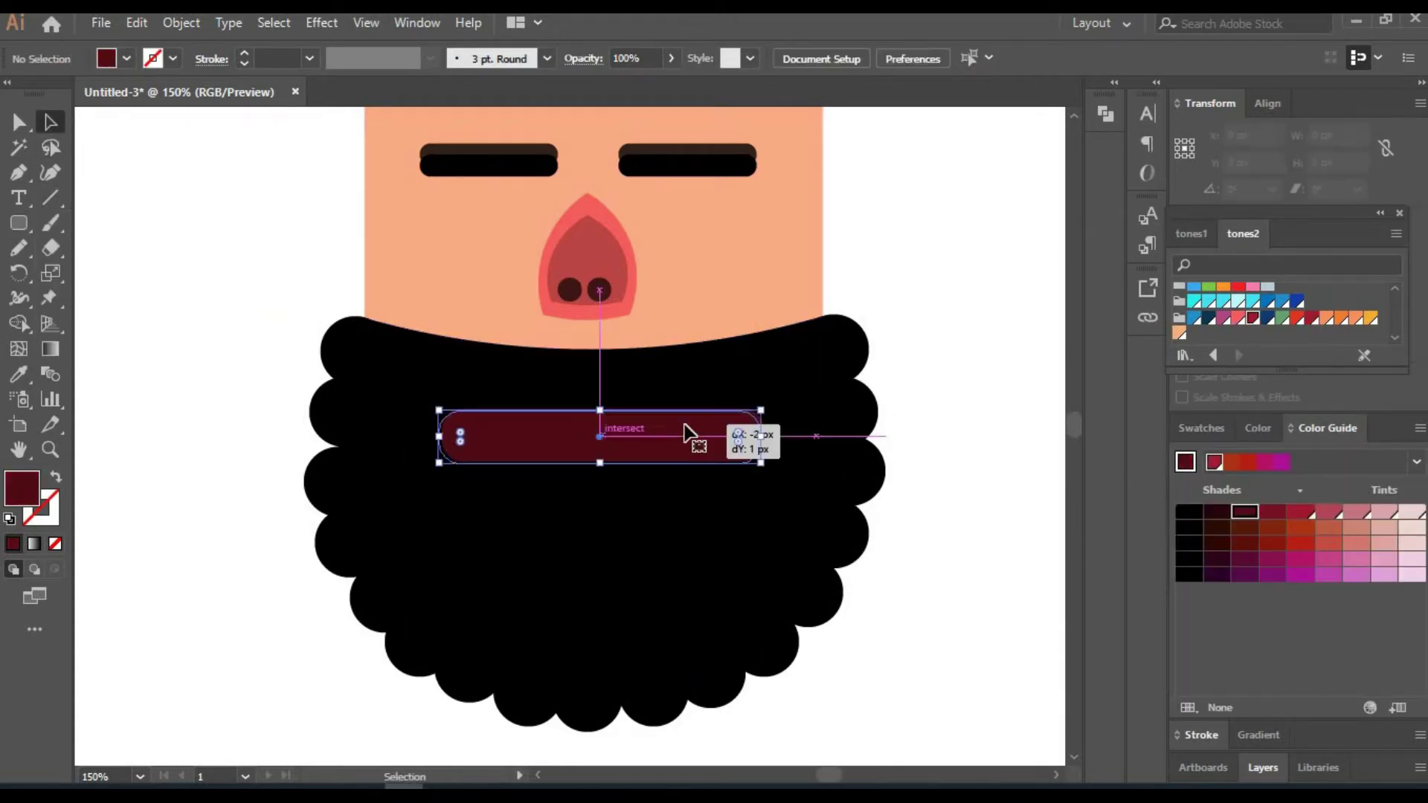
Add a red-orange tongue inside the mouth and zoom to 250%.
key(ctrl+shift+a)
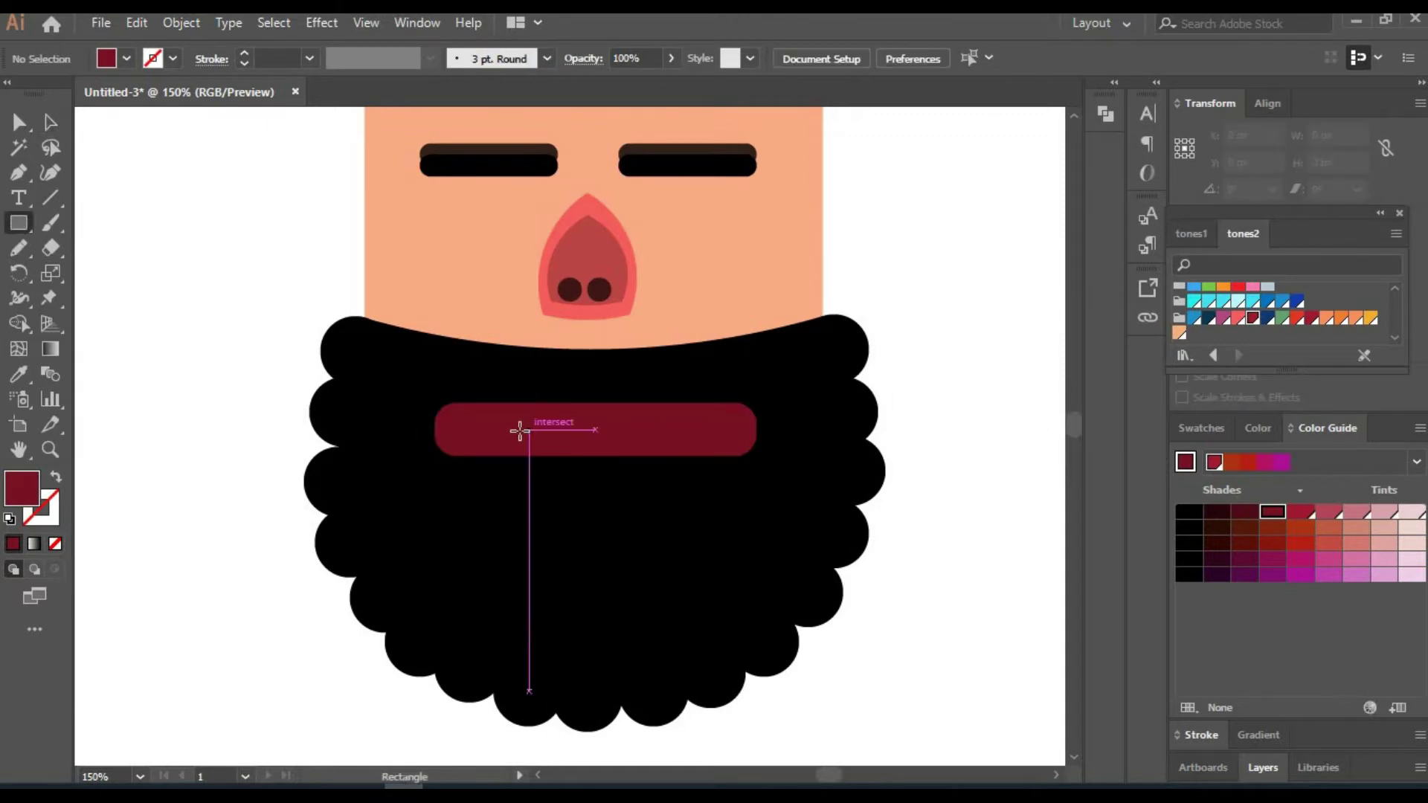
mouse_move(519, 430)
mouse_down()
mouse_move(667, 456)
mouse_move(603, 423)
mouse_up()
key(shift+grave)
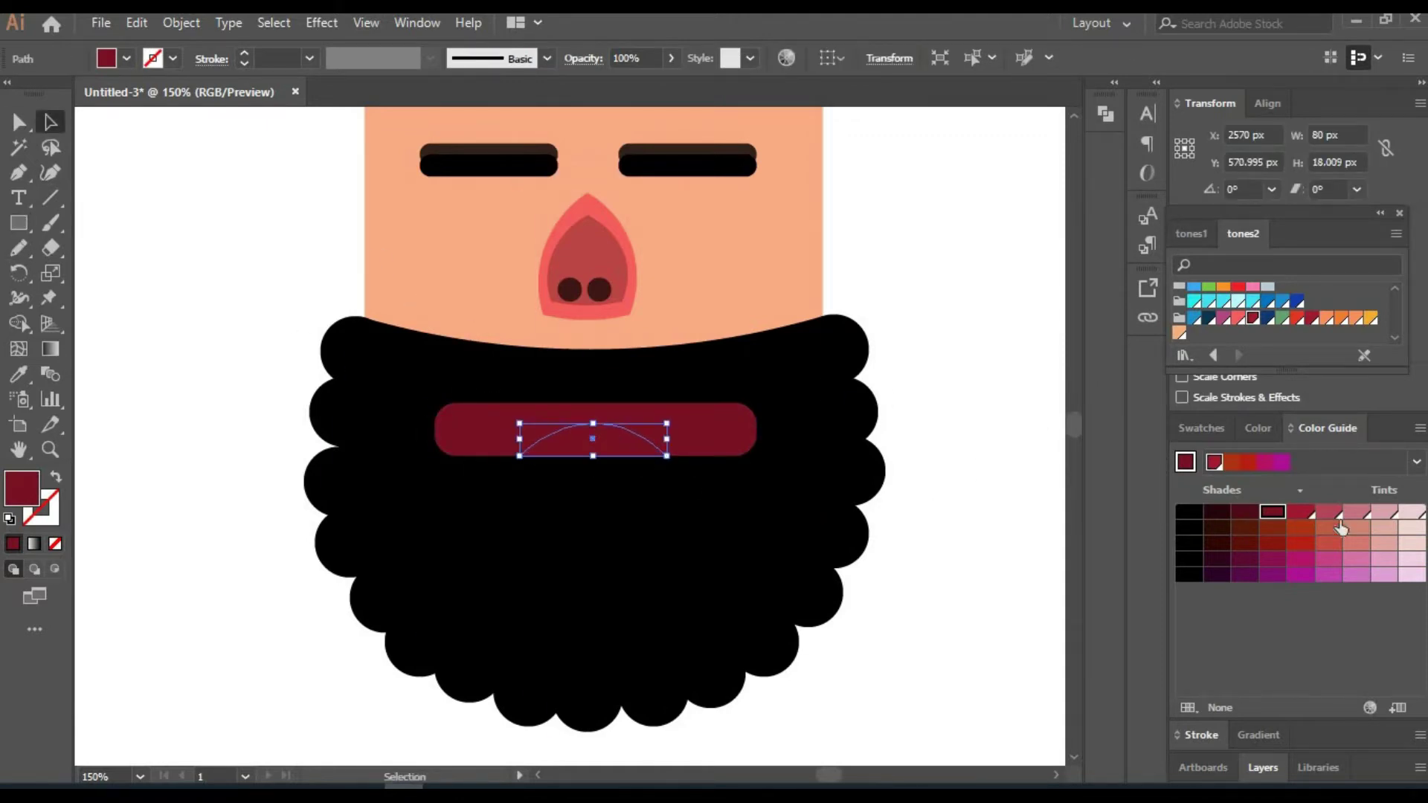
click(1341, 528)
click(922, 363)
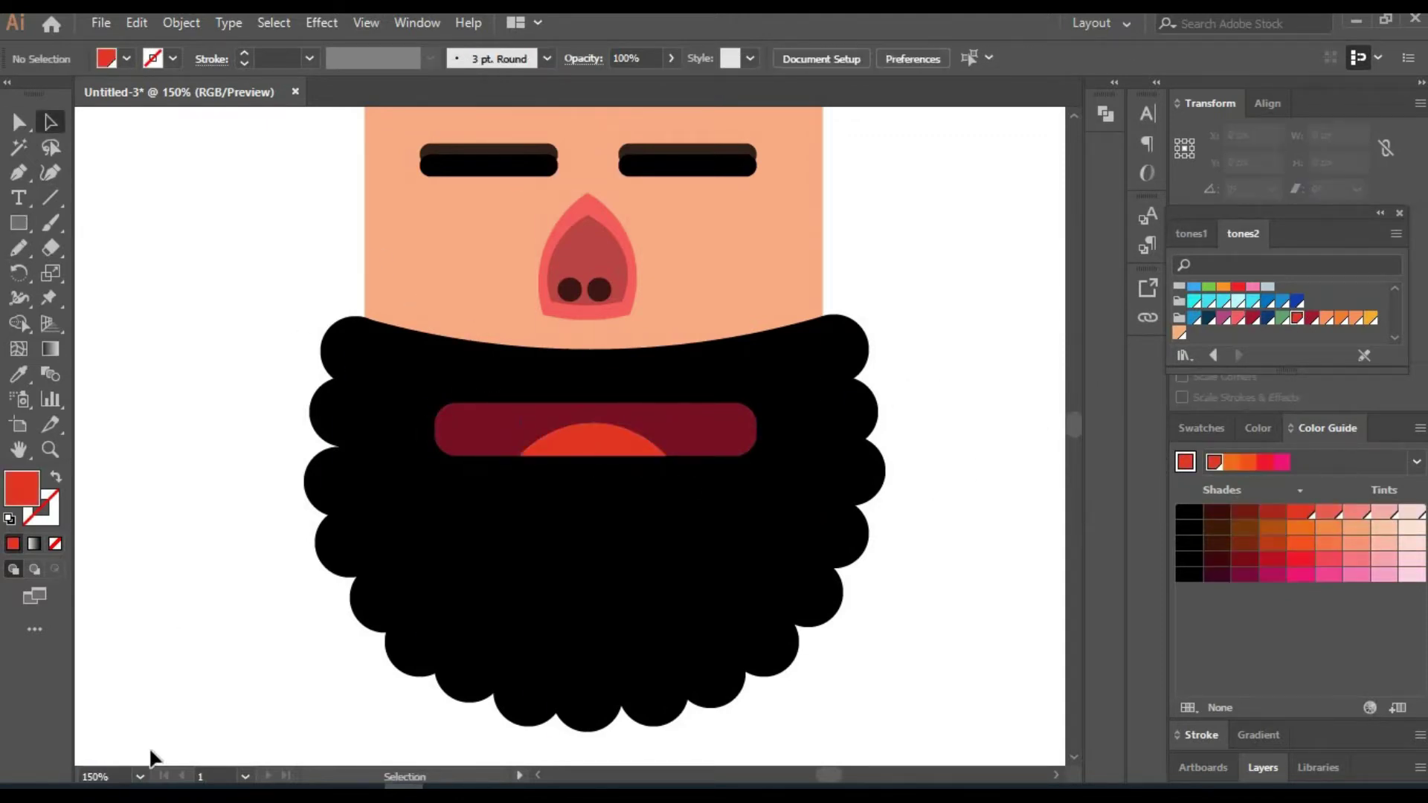
text(250)
key(Return)
Add a row of white rounded-rectangle teeth along the top of the mouth.
key(m)
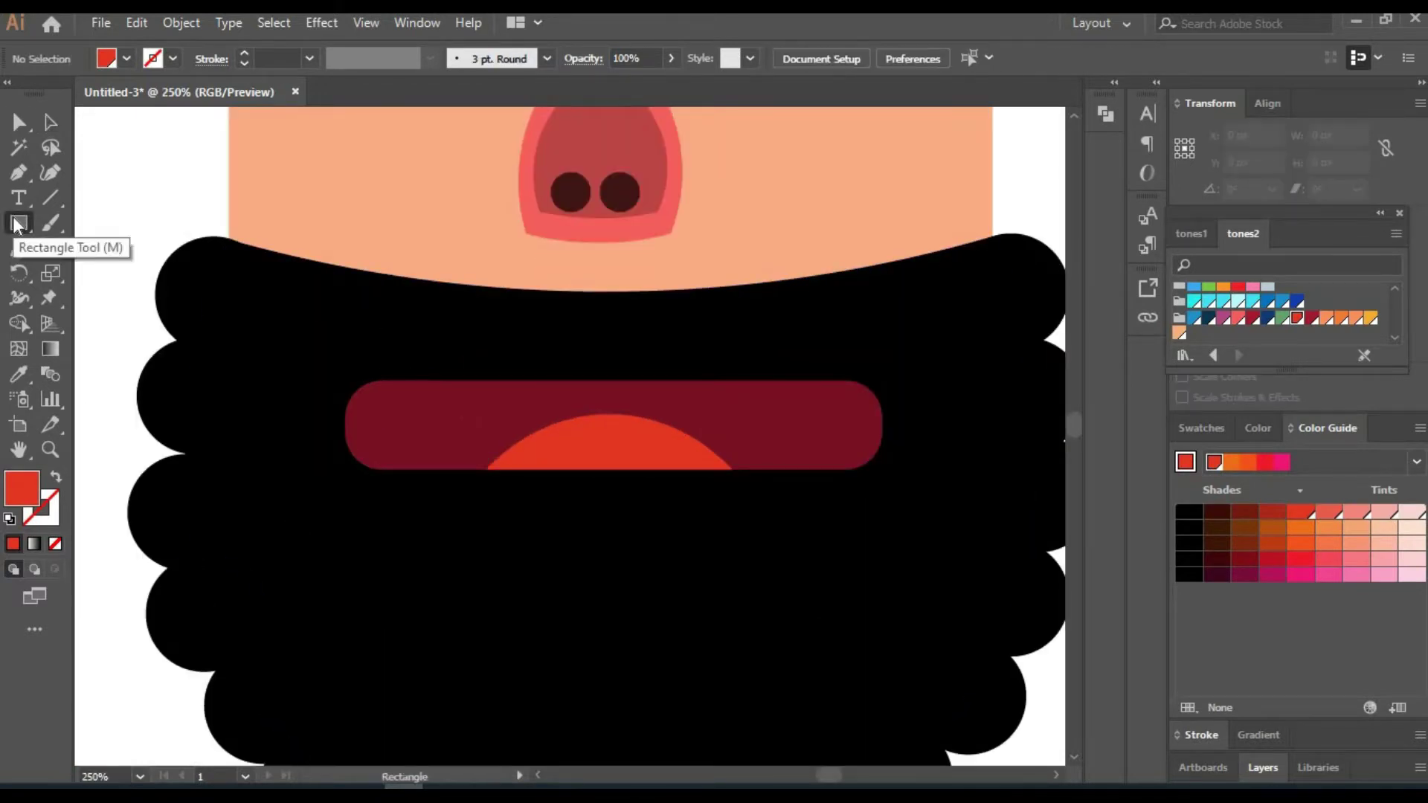
drag(14, 226, 149, 246)
mouse_move(378, 382)
mouse_down()
mouse_move(407, 436)
mouse_move(450, 409)
mouse_move(420, 416)
mouse_move(557, 405)
mouse_up()
key(a)
drag(558, 405, 825, 407)
drag(836, 408, 842, 407)
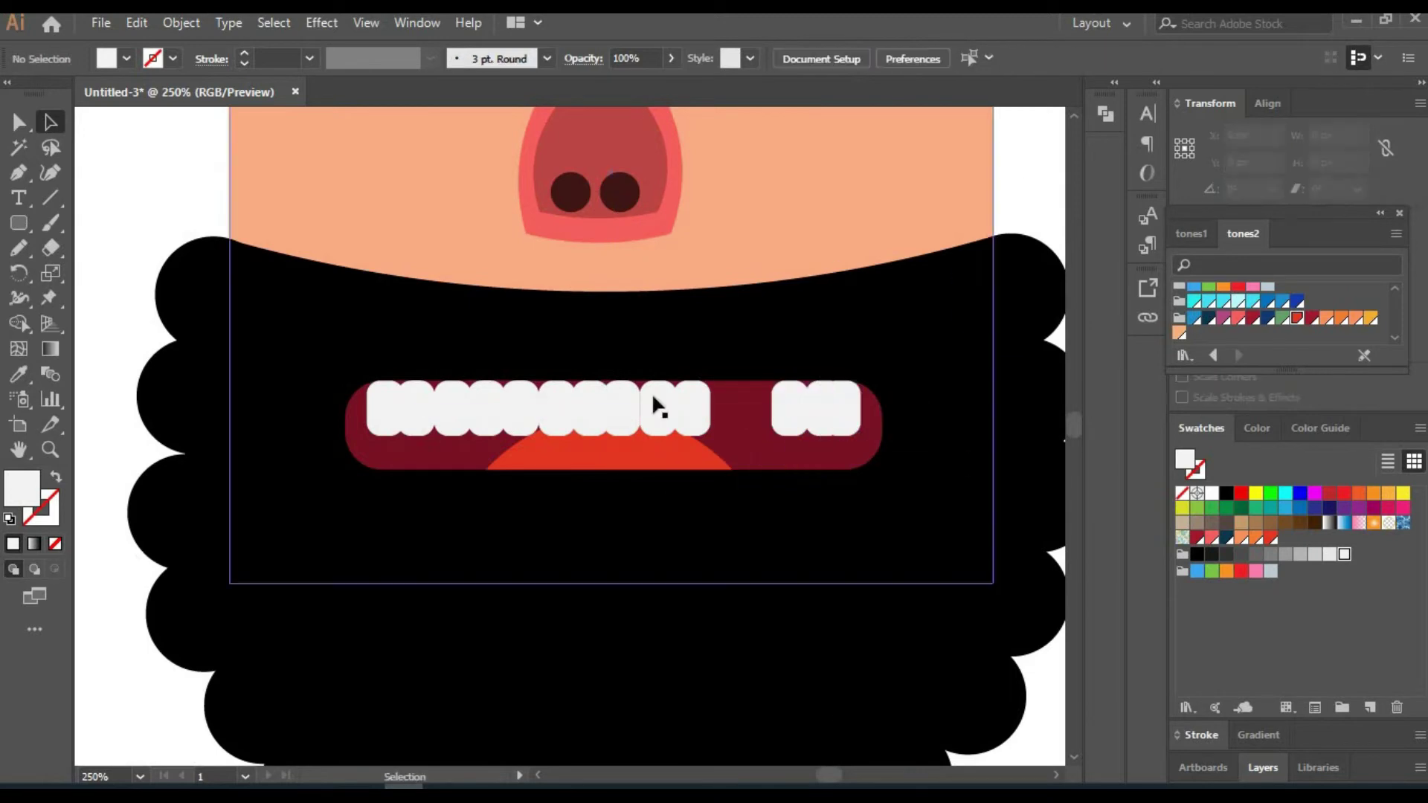
drag(739, 289, 723, 456)
drag(793, 285, 795, 518)
Draw a block above the face and round it into a black hair dome.
scroll(867, 301, up, 3)
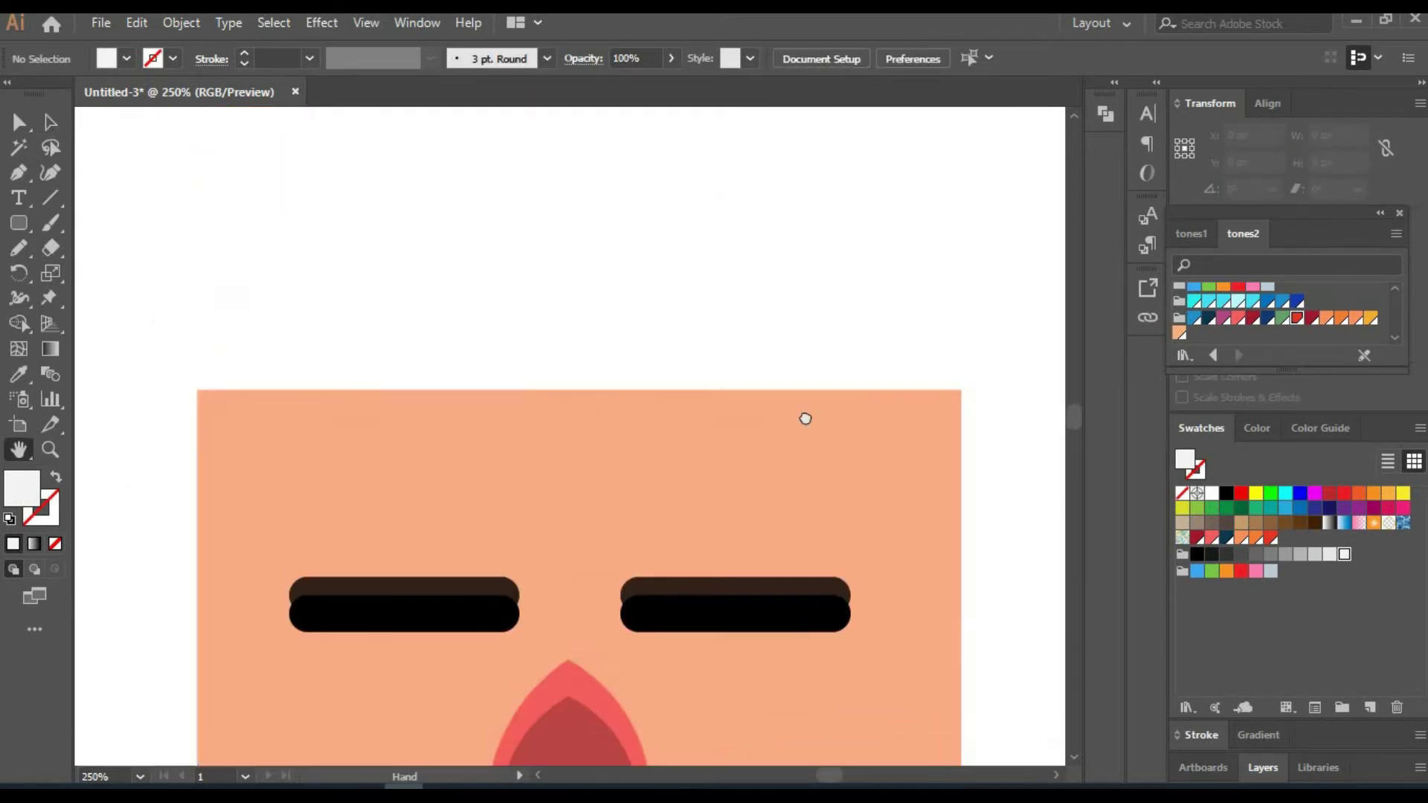
scroll(804, 415, up, 3)
key(ctrl+minus)
key(ctrl+minus)
key(m)
drag(326, 261, 650, 551)
drag(769, 591, 791, 593)
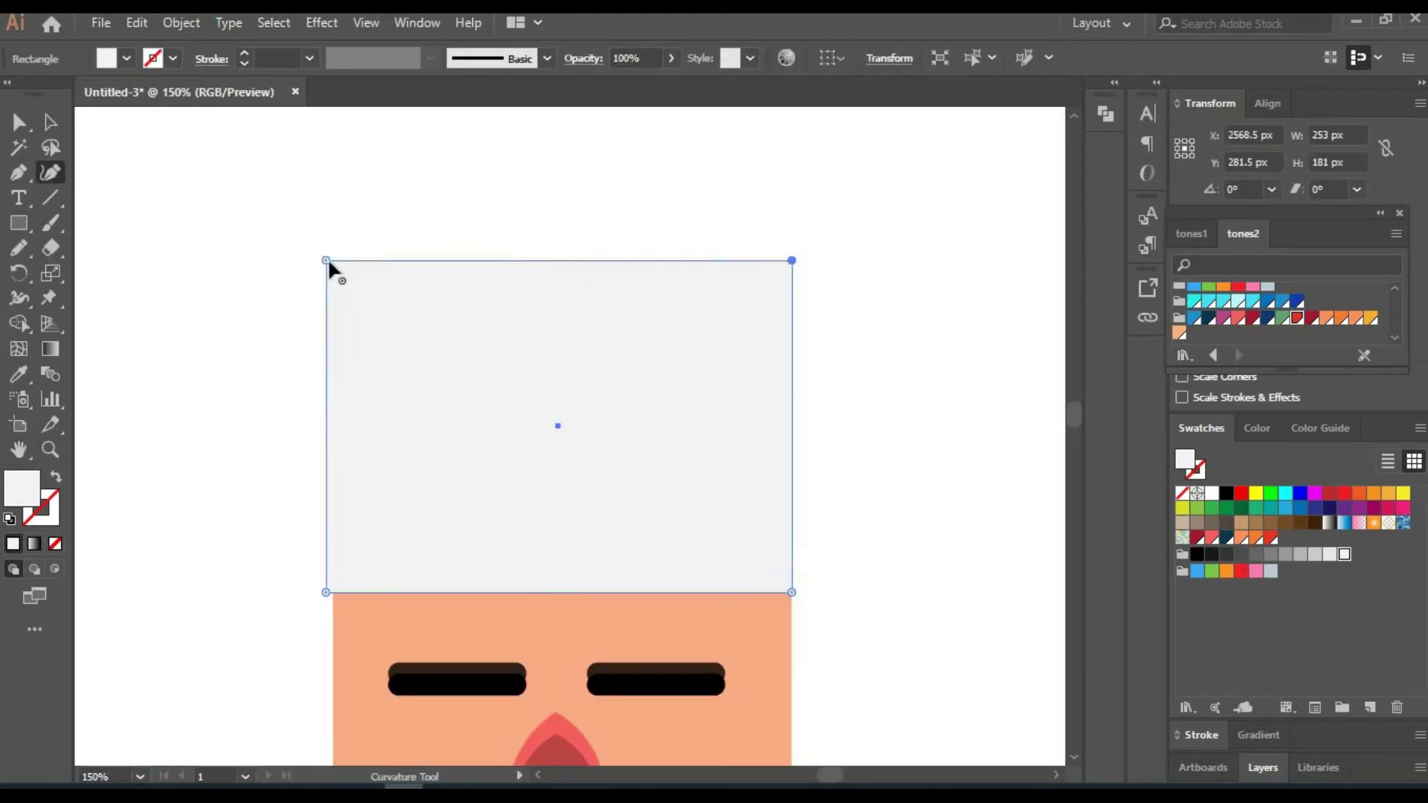
key(shift+grave)
mouse_move(329, 265)
mouse_down()
mouse_move(581, 211)
mouse_move(568, 285)
mouse_up()
key(a)
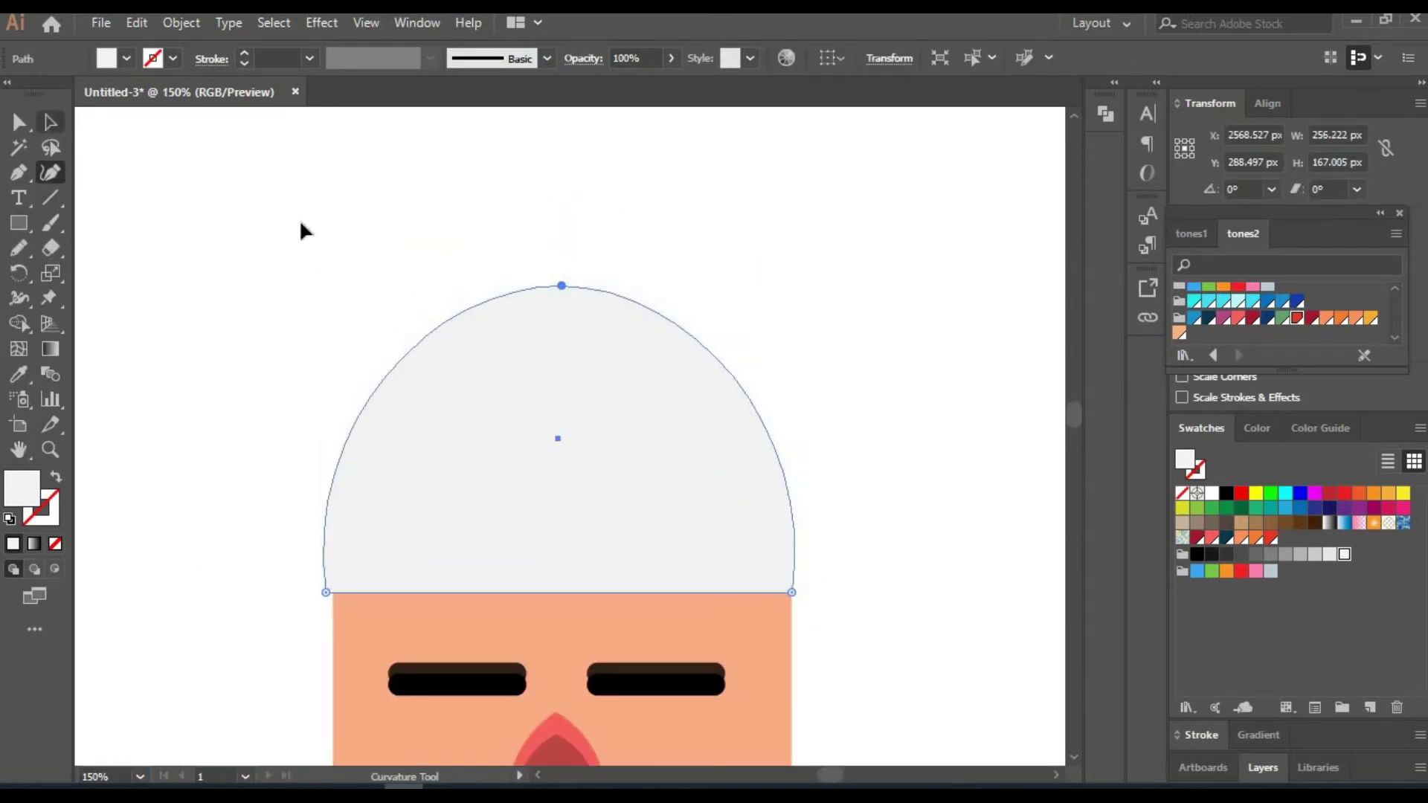
click(622, 364)
Copy circle curls along the hair dome's top, left and right edges.
key(ctrl+shift+a)
key(l)
mouse_move(345, 354)
mouse_down()
mouse_move(410, 417)
mouse_move(421, 328)
mouse_move(474, 295)
mouse_up()
drag(474, 296, 528, 298)
mouse_move(376, 372)
mouse_down()
mouse_move(339, 432)
mouse_move(316, 554)
mouse_up()
drag(335, 500, 348, 622)
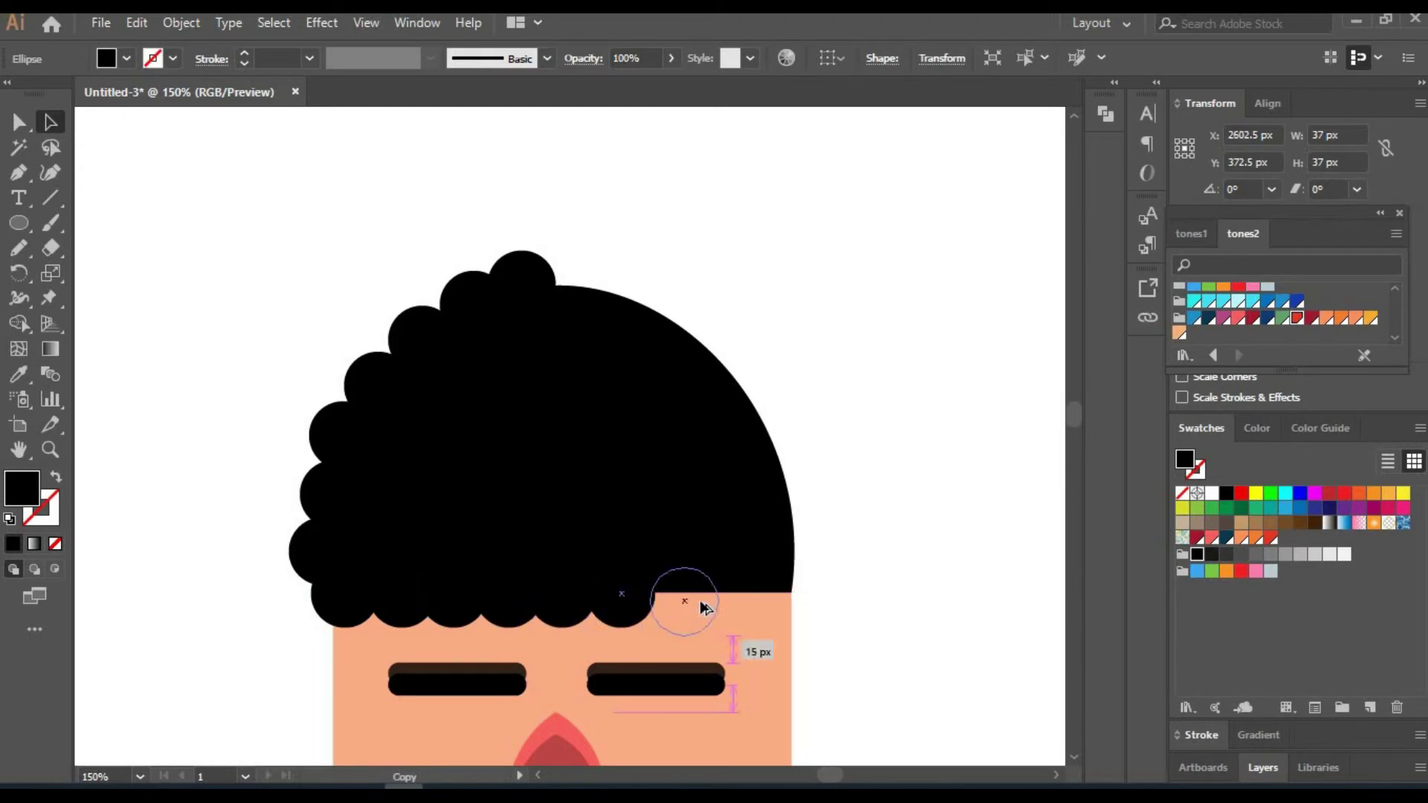
drag(706, 608, 685, 599)
mouse_move(542, 285)
mouse_down()
mouse_move(588, 282)
mouse_move(653, 309)
mouse_move(741, 389)
mouse_up()
mouse_move(751, 417)
mouse_down()
mouse_move(788, 488)
mouse_move(788, 550)
mouse_up()
mouse_move(791, 478)
mouse_down()
mouse_move(810, 610)
mouse_move(751, 591)
mouse_move(795, 577)
mouse_move(744, 591)
mouse_up()
click(846, 584)
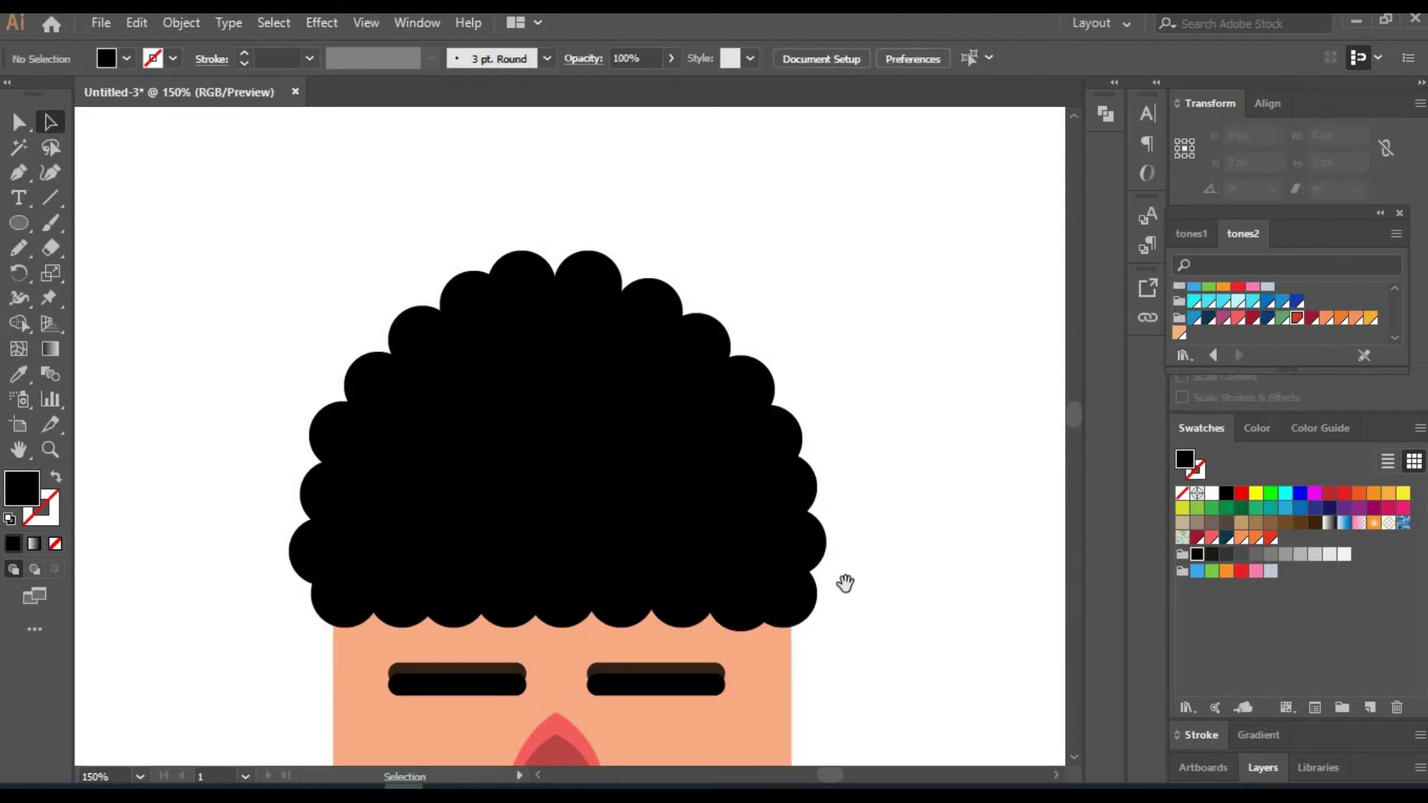
Add a small black circle curl bridging the hair and beard at the face's side.
scroll(845, 583, down, 5)
key(Return)
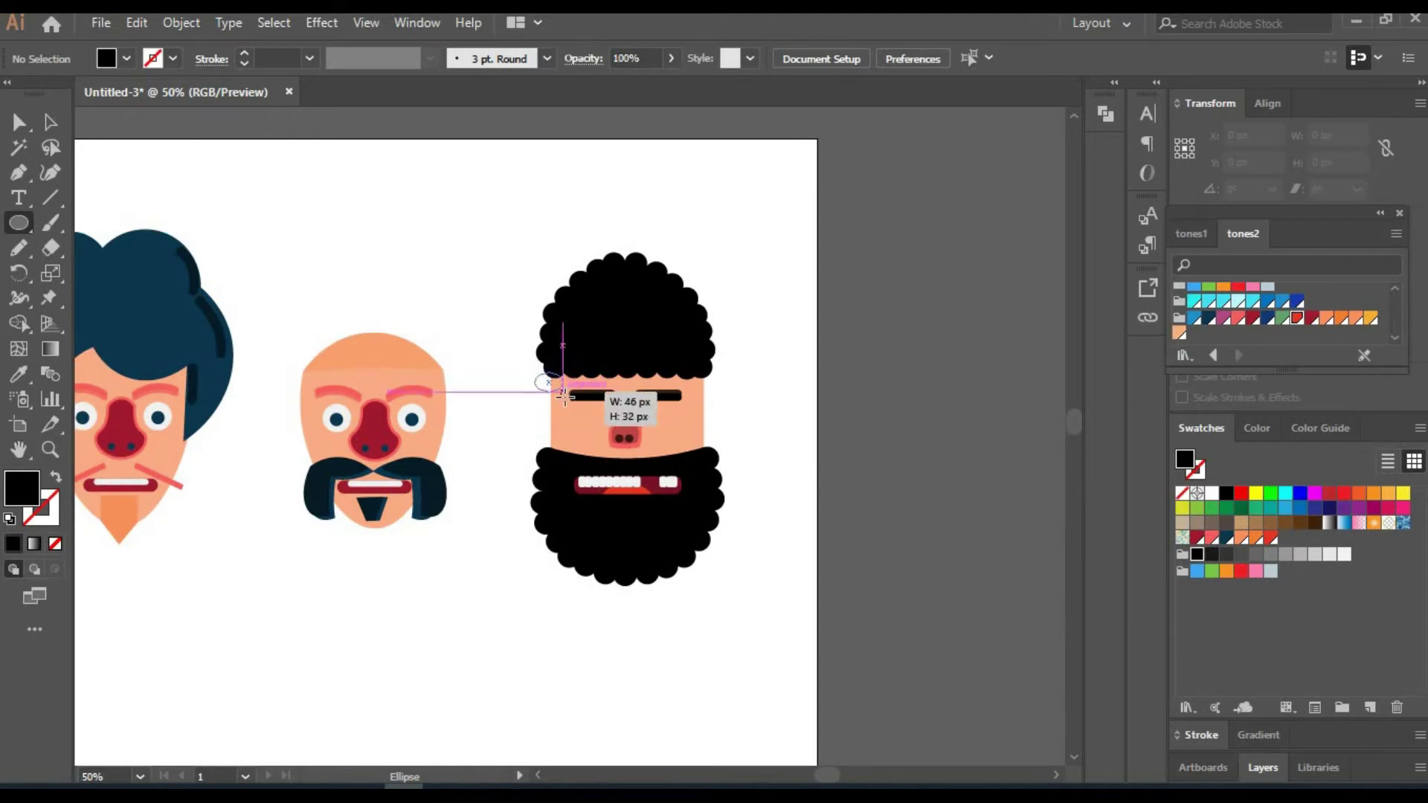
drag(564, 396, 712, 427)
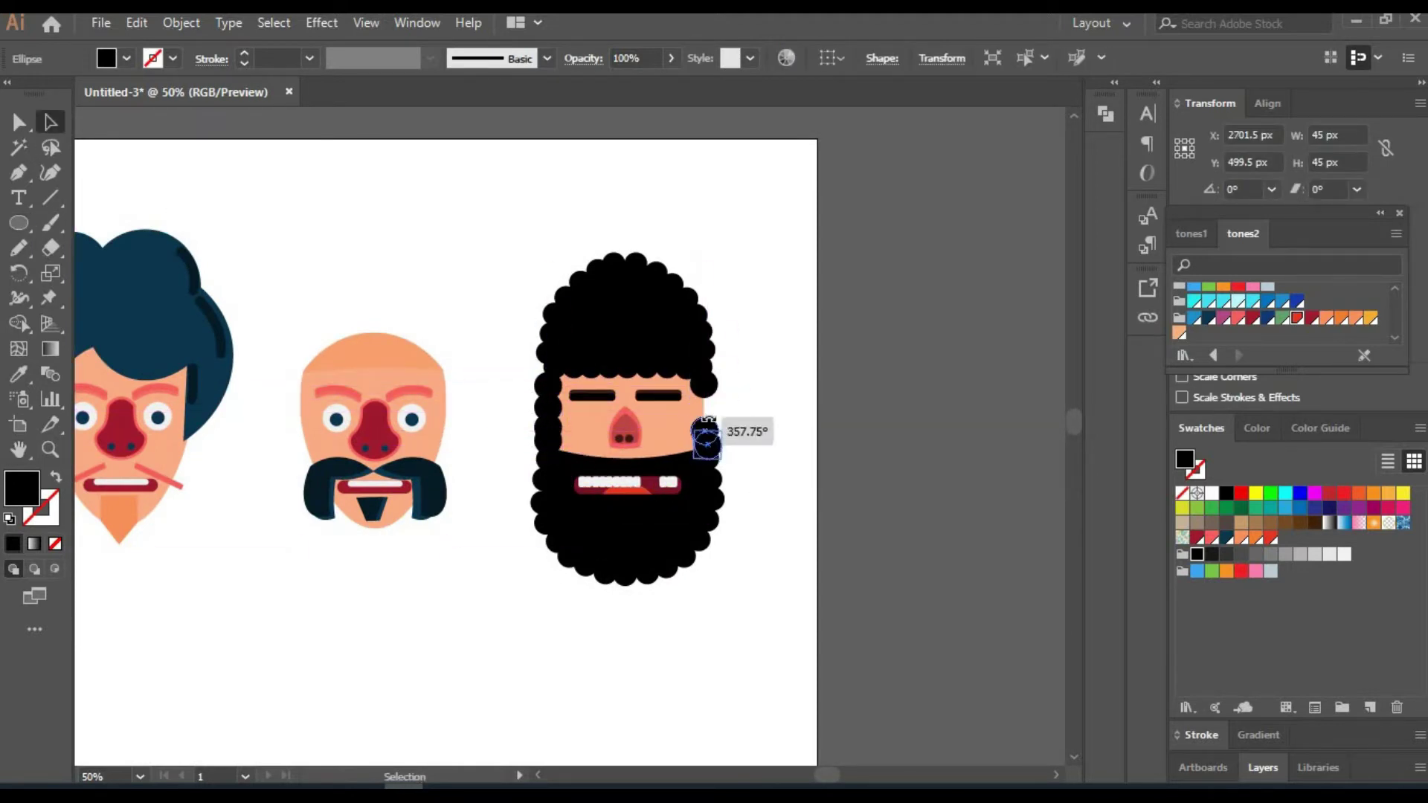
drag(712, 428, 1015, 339)
drag(461, 495, 637, 510)
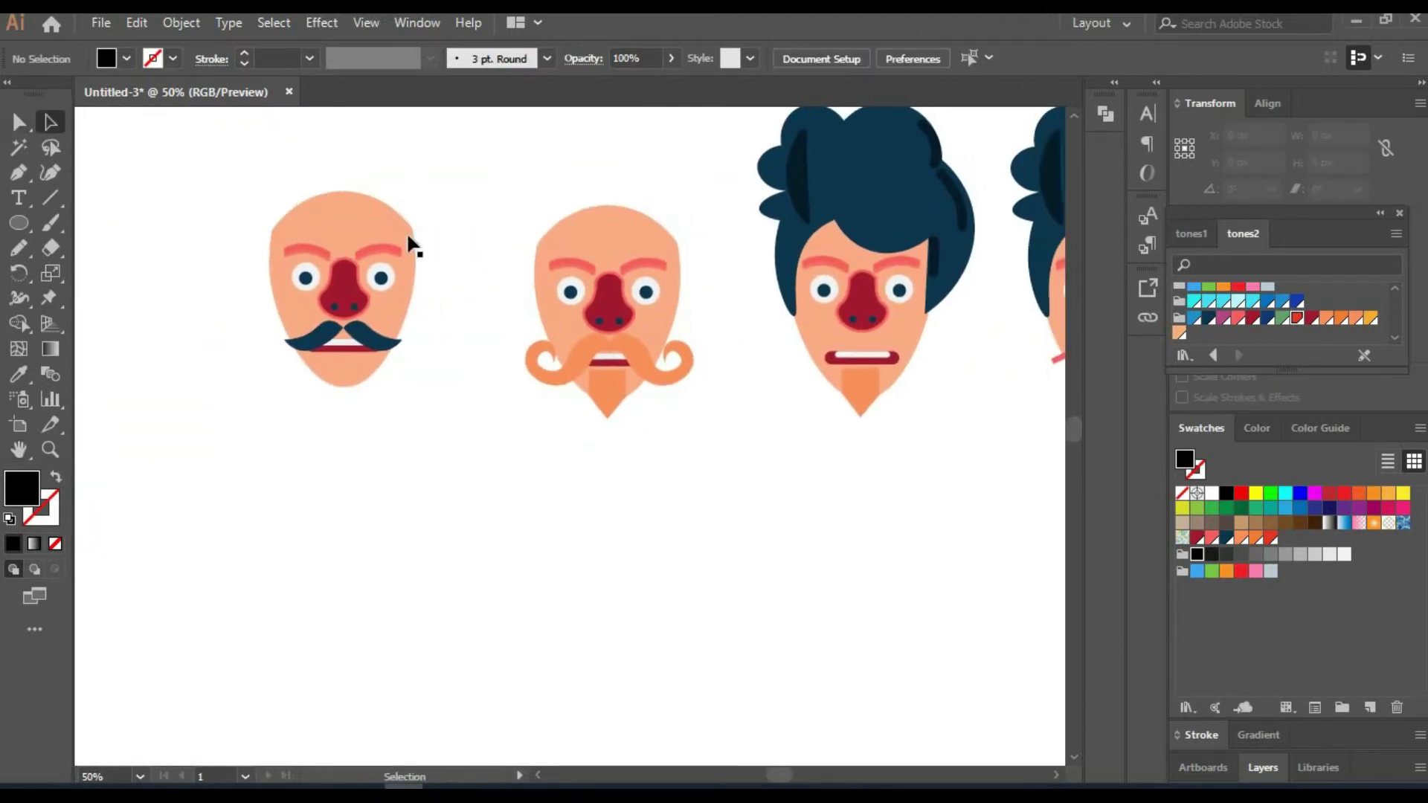
Duplicate the orange-mustached face and delete its orange mustache.
key(a)
drag(605, 313, 342, 603)
key(Return)
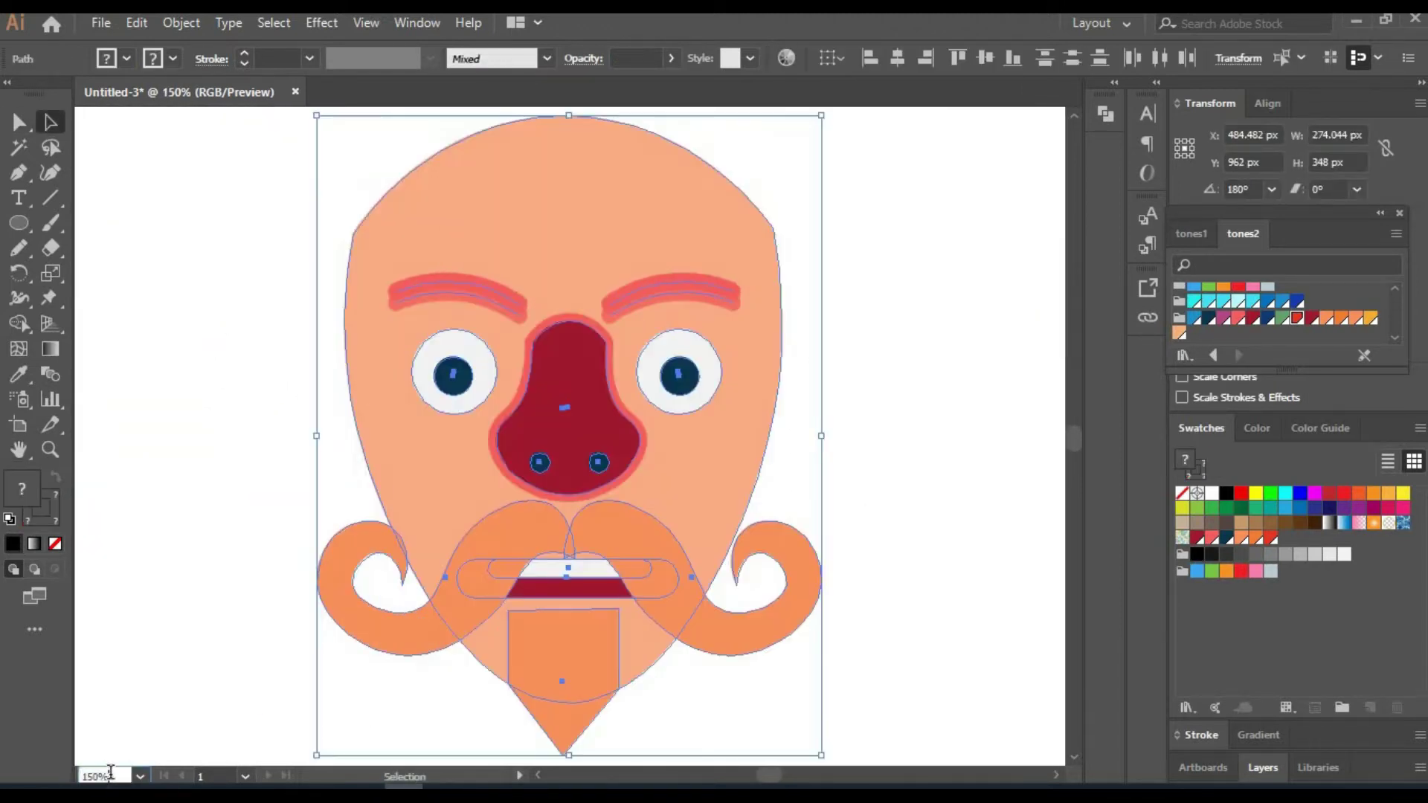
key(ctrl+1)
key(Delete)
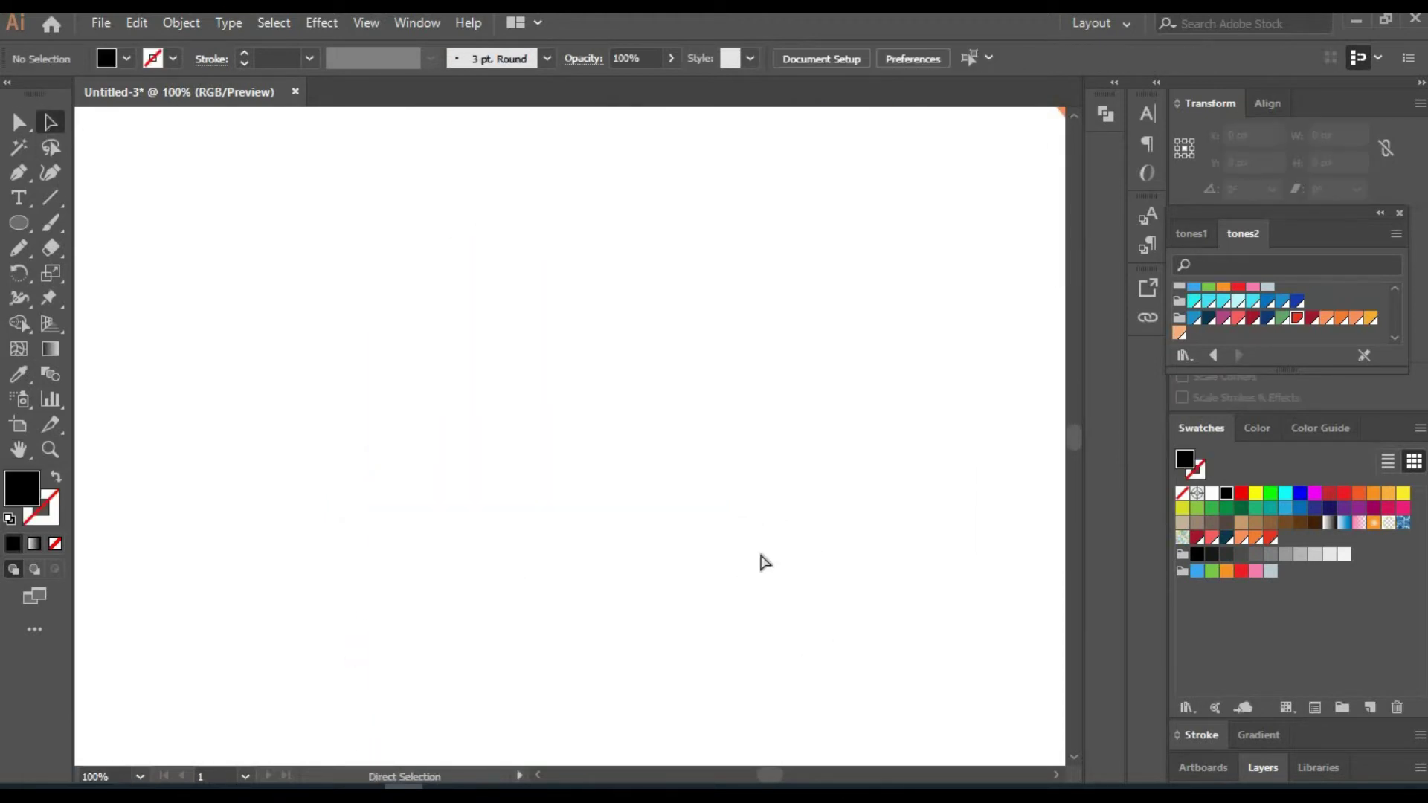
key(ctrl+z)
click(506, 556)
key(Delete)
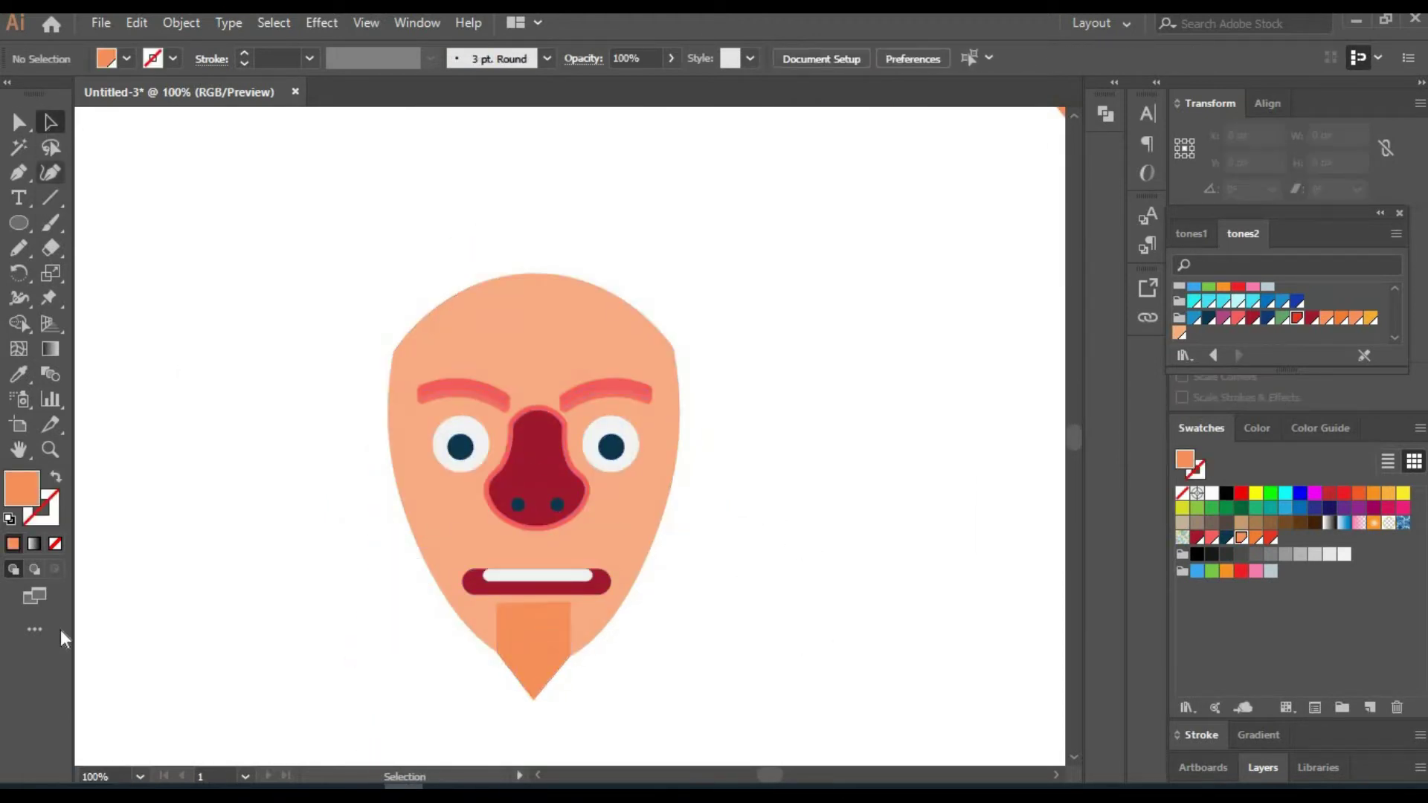
Draw a new bar over the mouth and curve it into a drooping handlebar mustache.
text(150)
key(Return)
drag(421, 400, 662, 451)
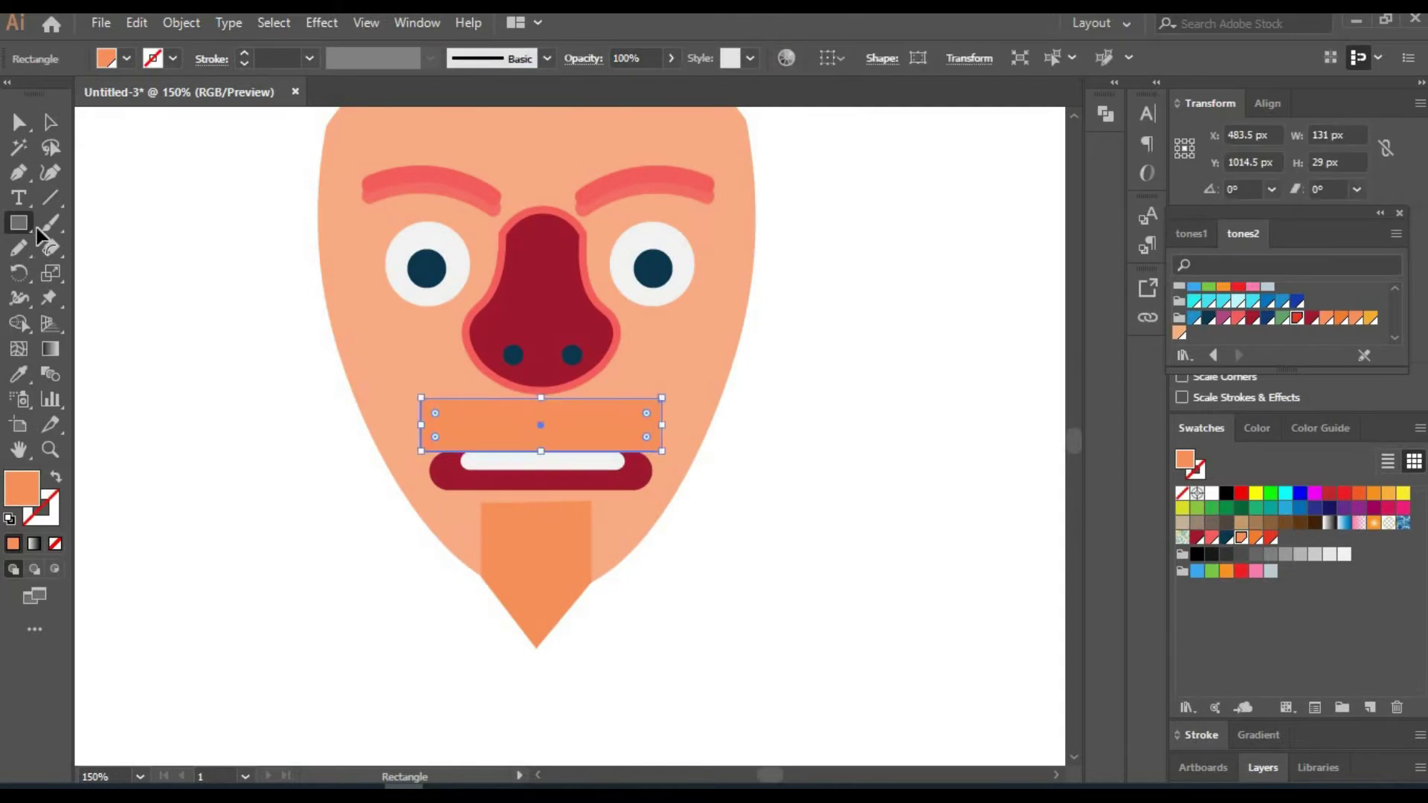
key(shift+grave)
drag(533, 398, 532, 381)
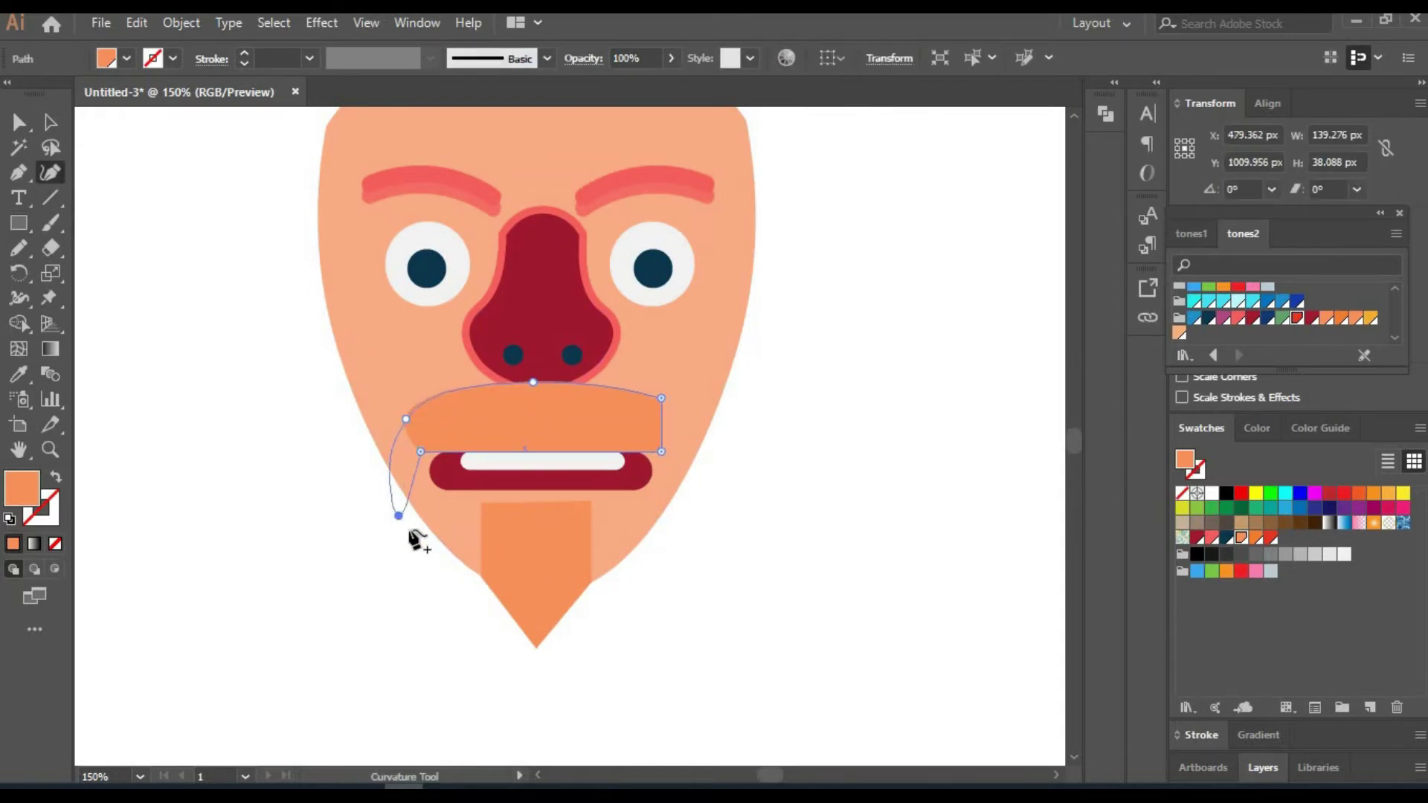
click(689, 550)
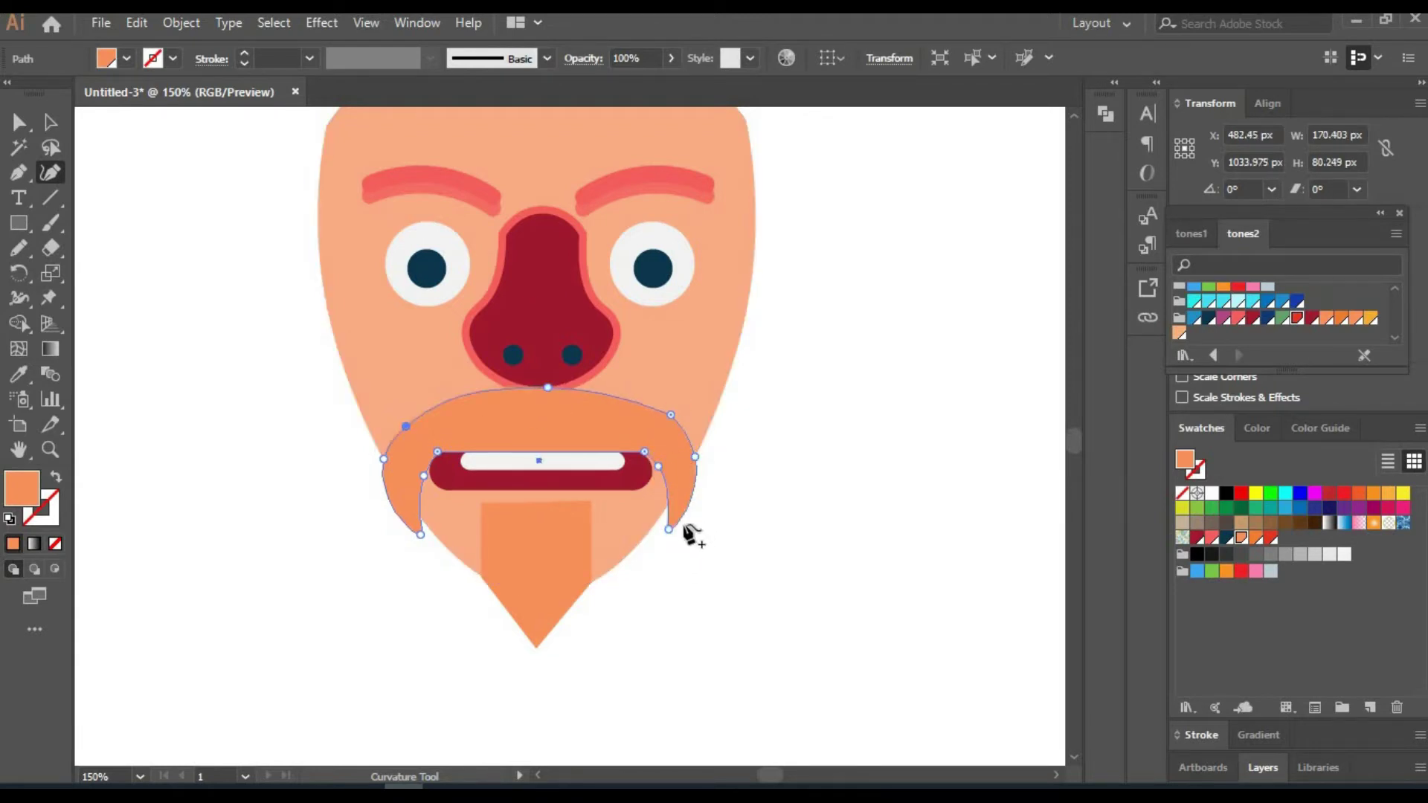
Fill the new mustache and the chin beard coral red.
click(1211, 538)
click(536, 565)
click(1211, 538)
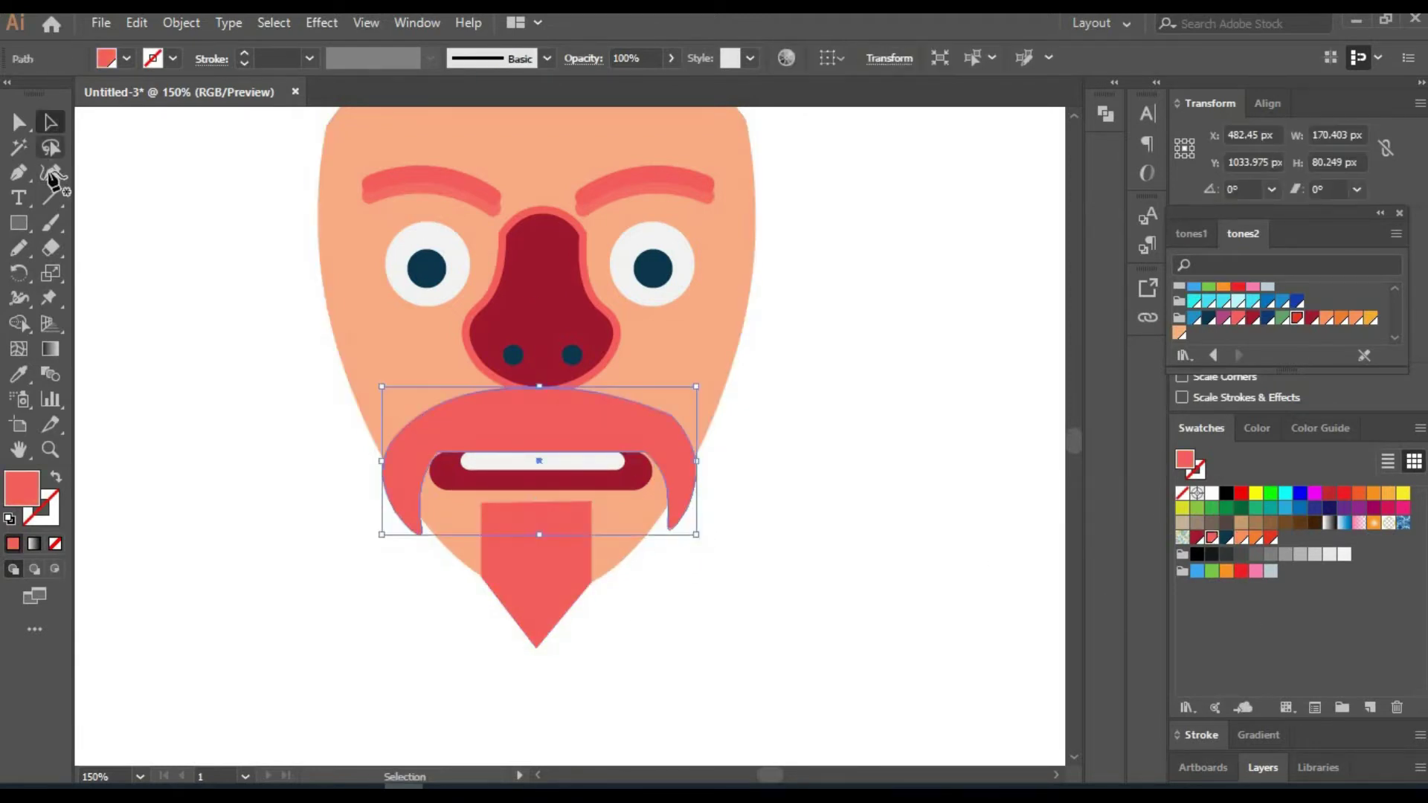
click(51, 173)
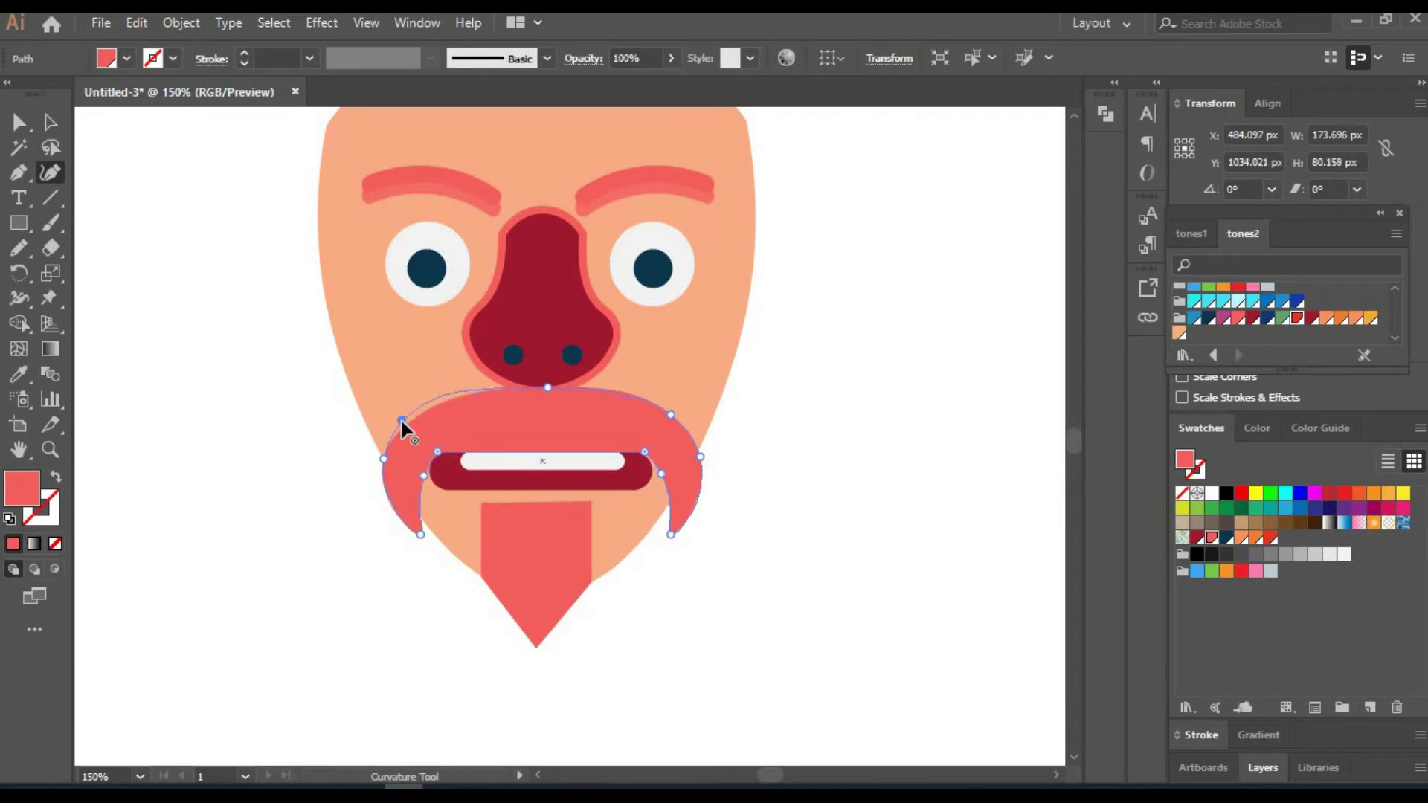
key(a)
click(180, 262)
scroll(732, 424, up, 4)
Shape a red cloud tuft beside the head's top-left and mirror a copy to the right side.
scroll(761, 472, up, 1)
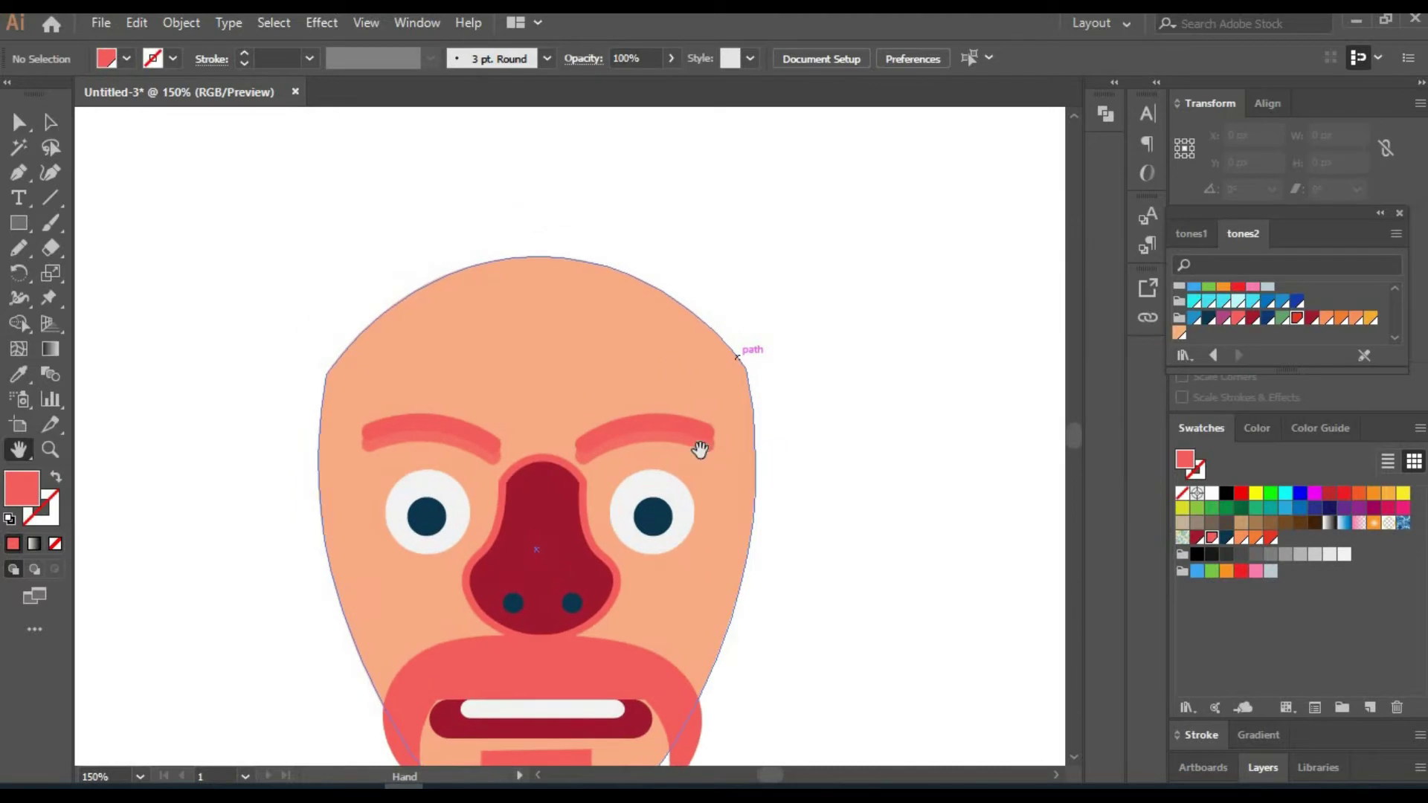
key(ctrl+v)
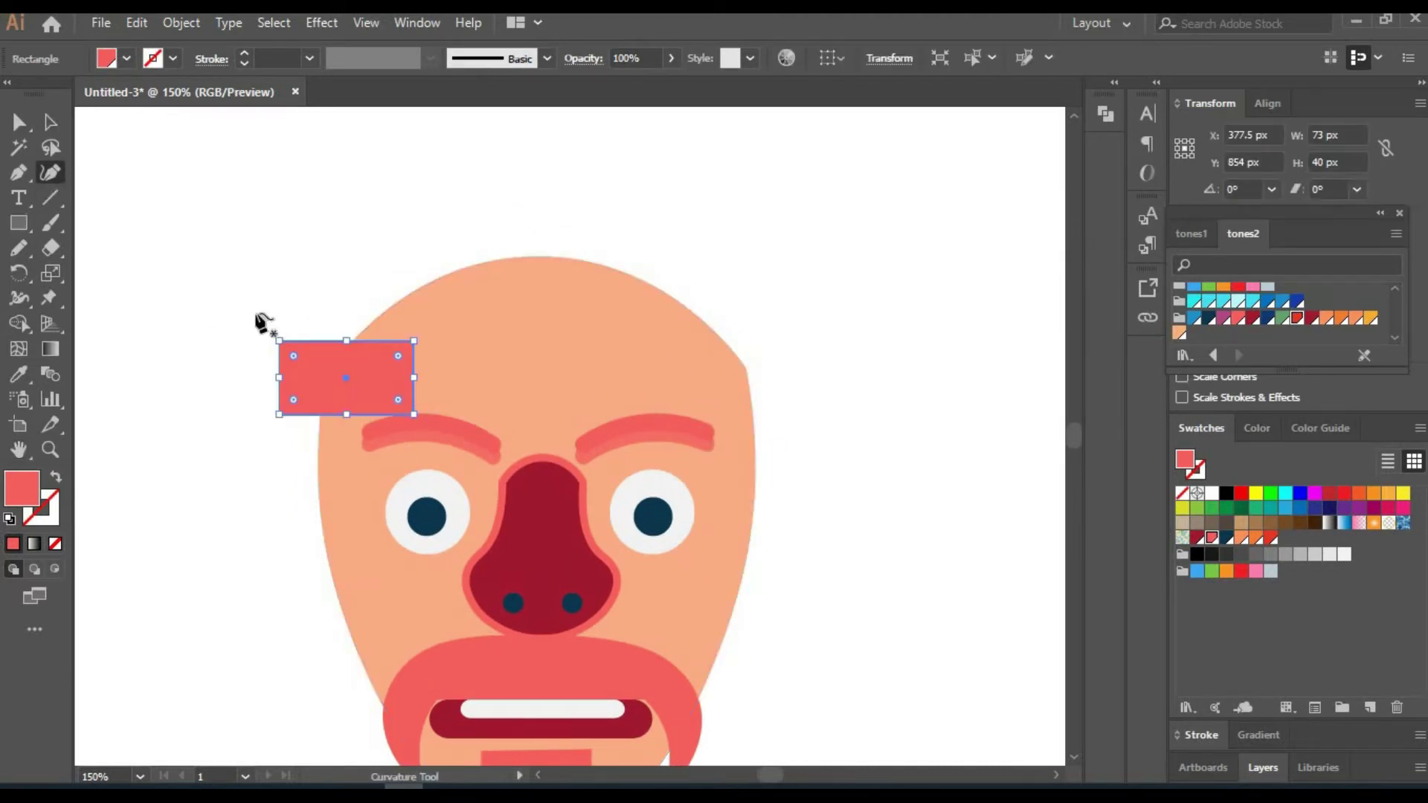
drag(362, 342, 354, 322)
drag(278, 381, 258, 381)
drag(332, 415, 332, 438)
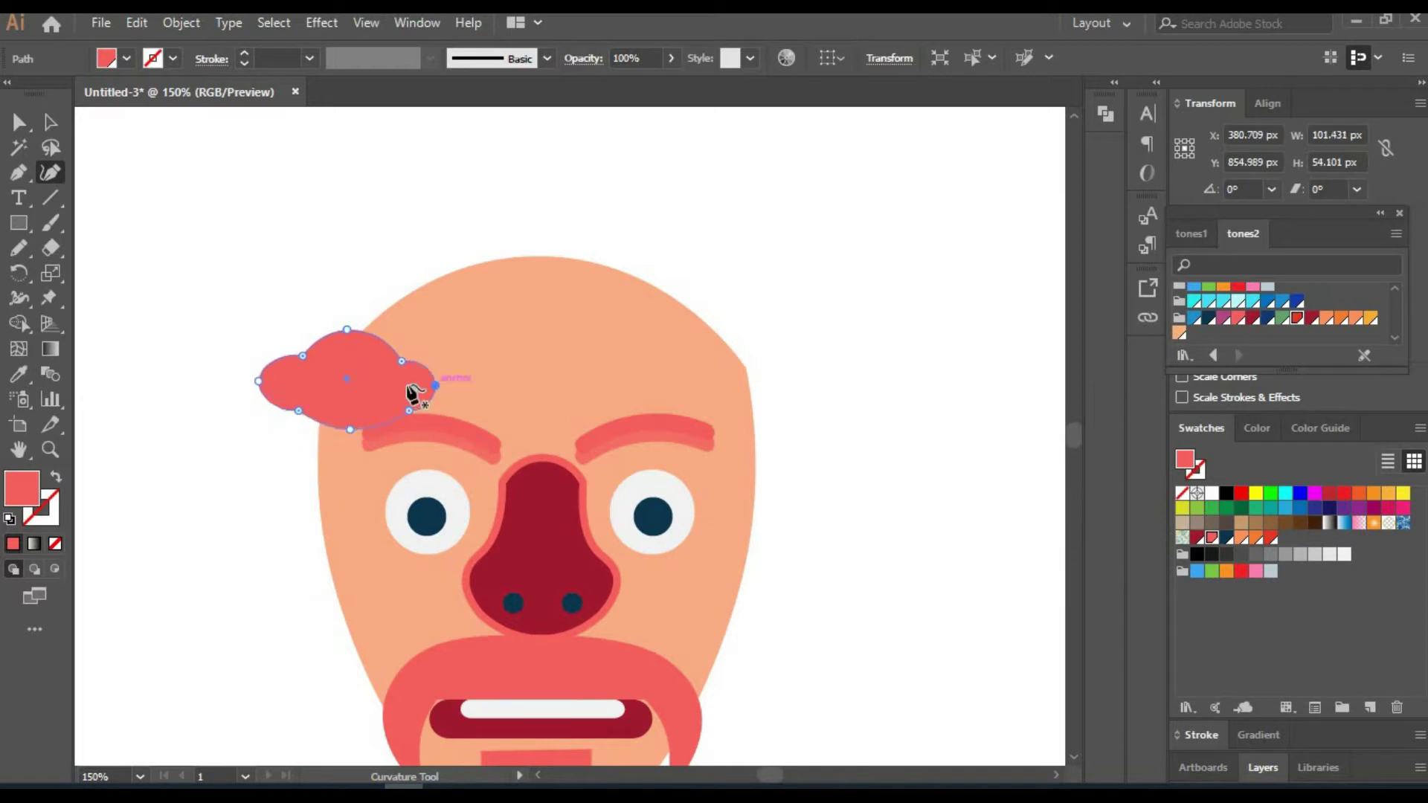
mouse_move(435, 385)
mouse_down()
mouse_move(437, 357)
mouse_move(369, 359)
mouse_move(778, 360)
mouse_up()
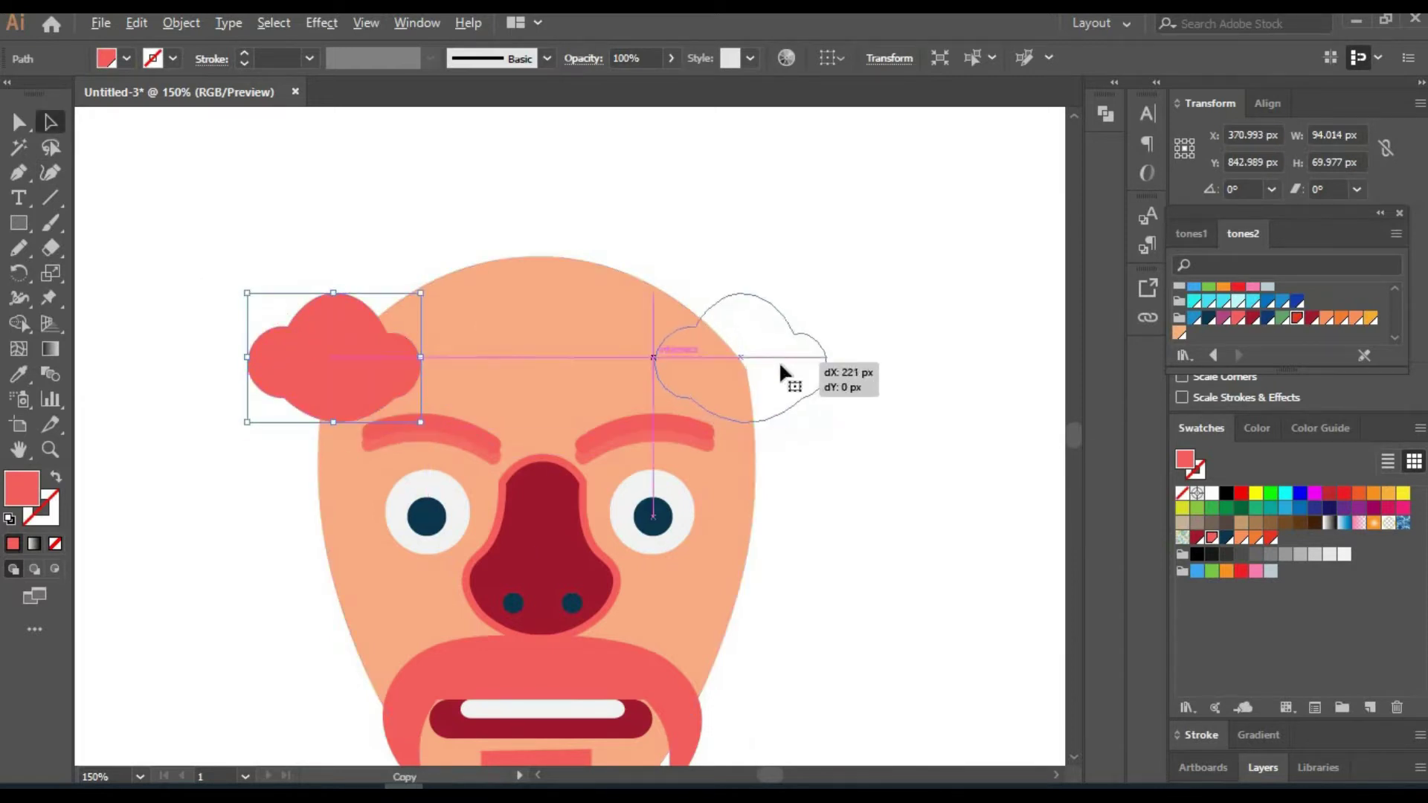
click(787, 547)
Zoom out to view all faces and select the whole bald face with its tufts.
drag(394, 333, 409, 206)
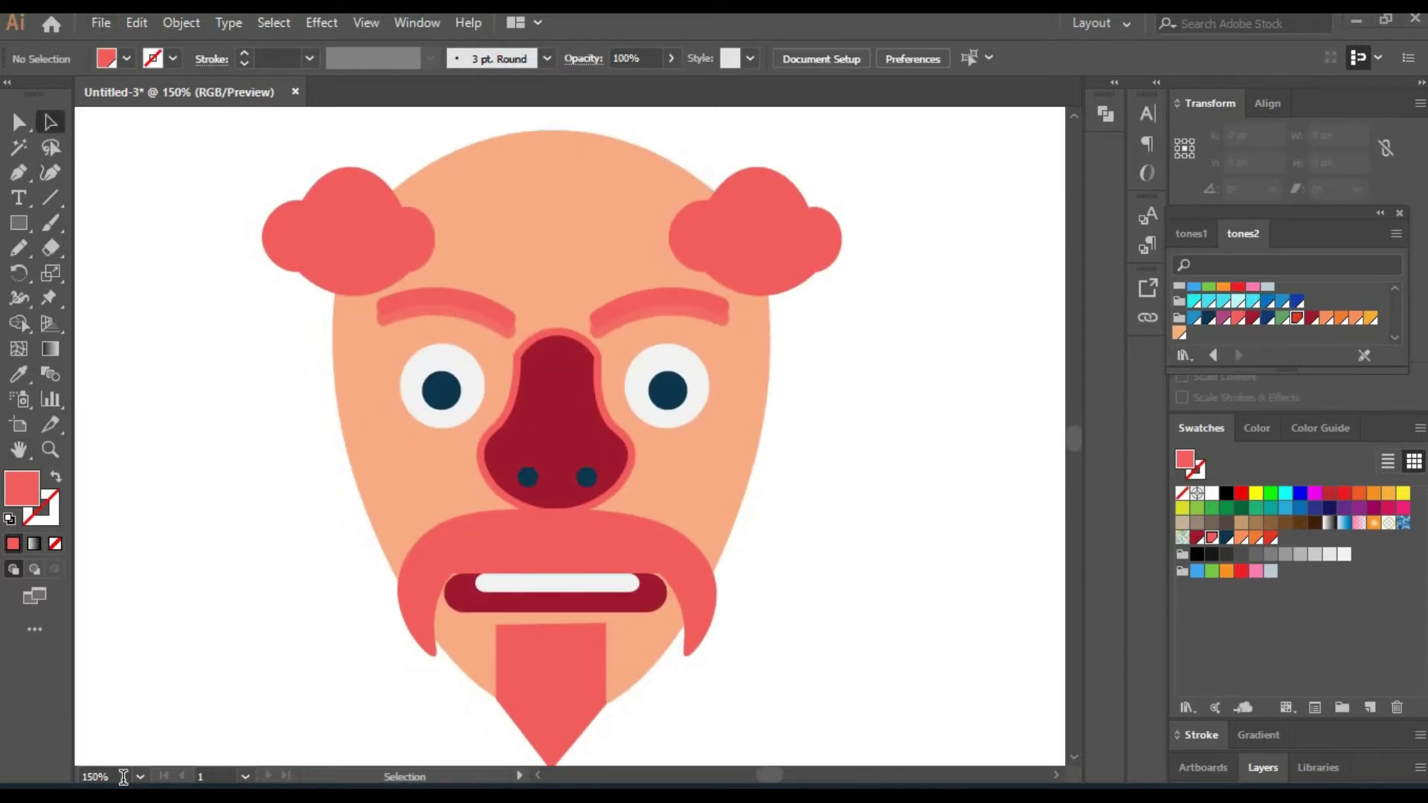
click(105, 776)
text(50)
key(Return)
drag(189, 319, 437, 542)
Duplicate the bald face to the right and delete the copy's two cloud tufts.
drag(382, 497, 650, 498)
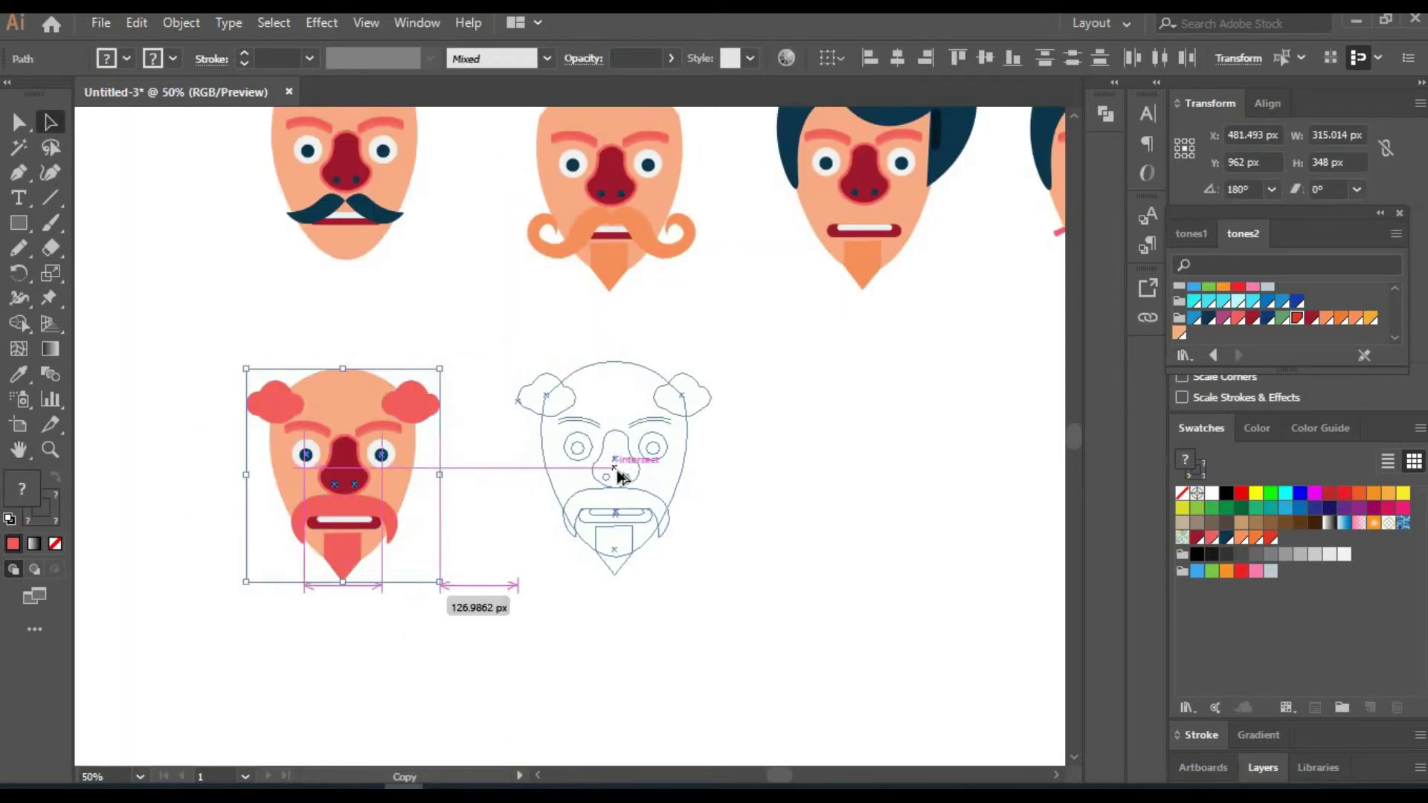
key(ctrl+equal)
key(ctrl+equal)
click(708, 470)
click(470, 278)
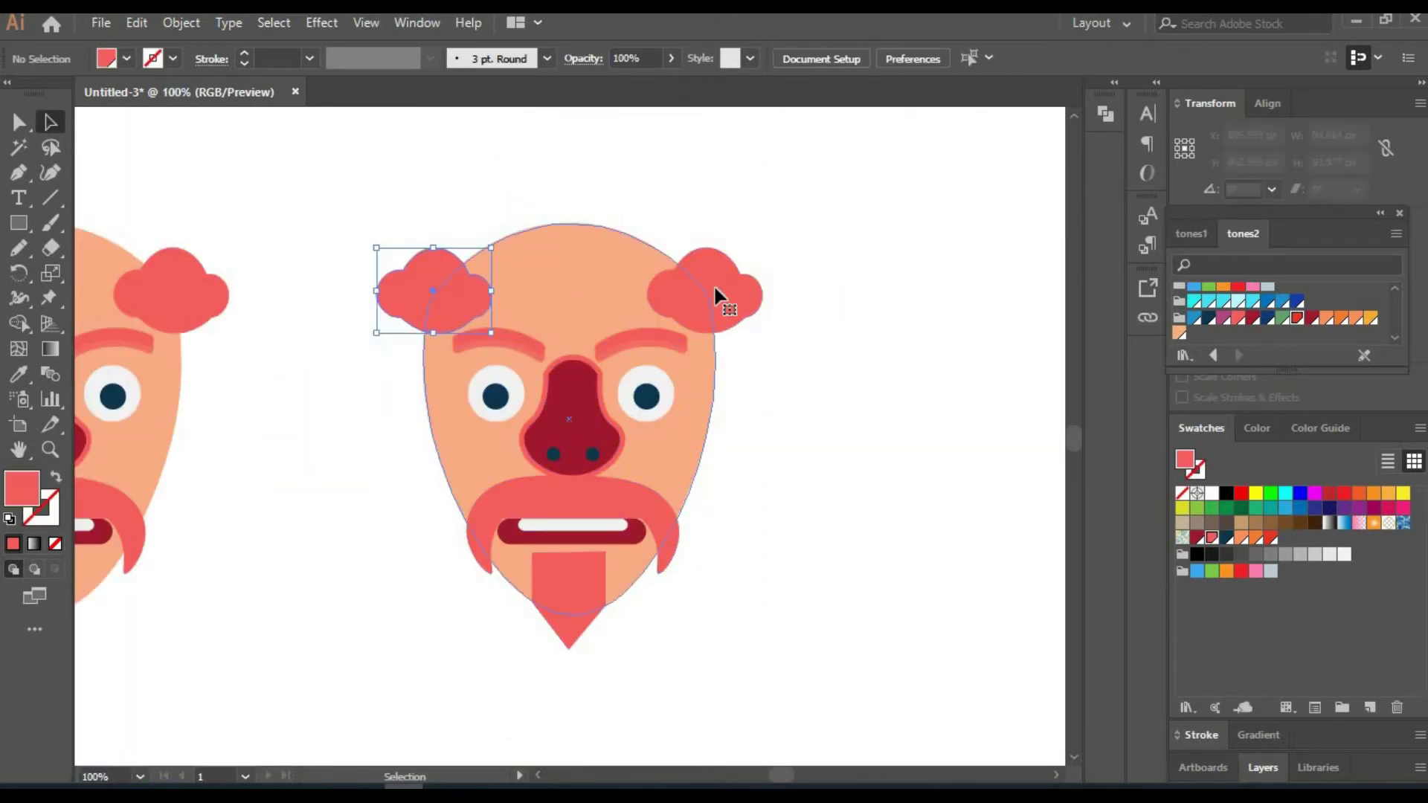
shift+click(713, 284)
key(Delete)
Draw a green block over the top of the head and raise its top into a peak.
scroll(712, 284, up, 1)
click(18, 223)
drag(412, 233, 698, 368)
click(1282, 318)
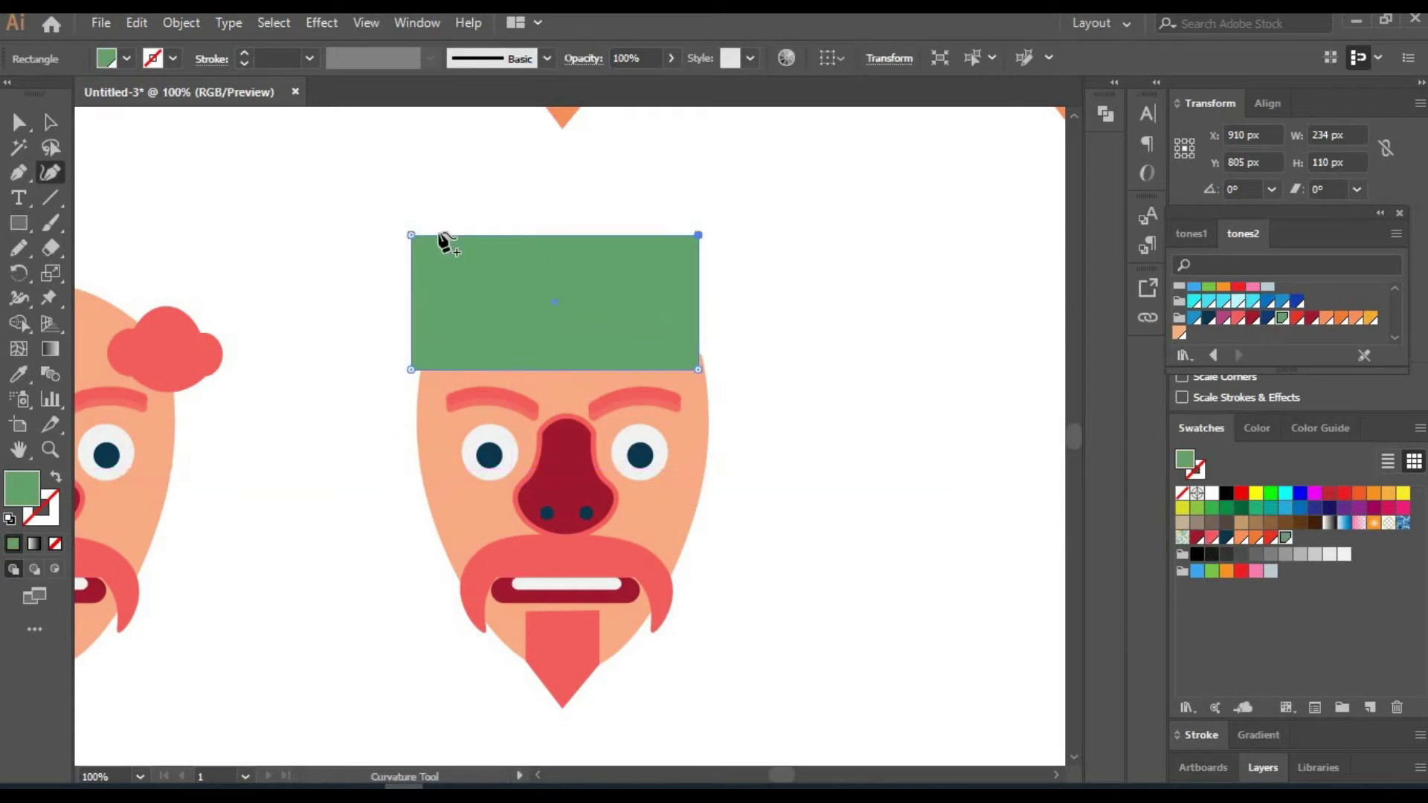
key(shift+grave)
drag(441, 234, 543, 192)
Reshape the block into hair with a wavy hairline, left sideburn and sharp top point.
click(503, 240)
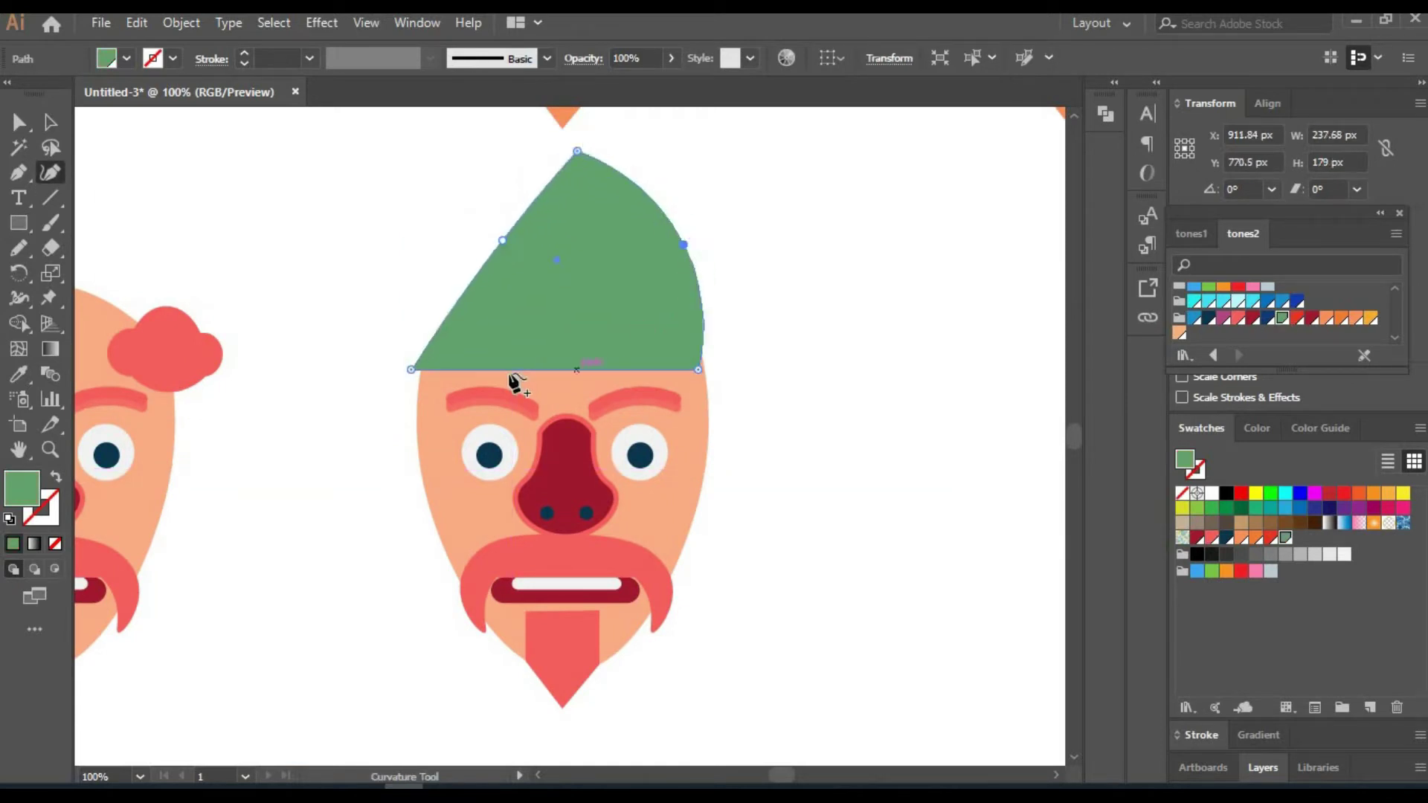
drag(511, 377, 516, 387)
drag(591, 370, 595, 351)
drag(503, 212, 479, 281)
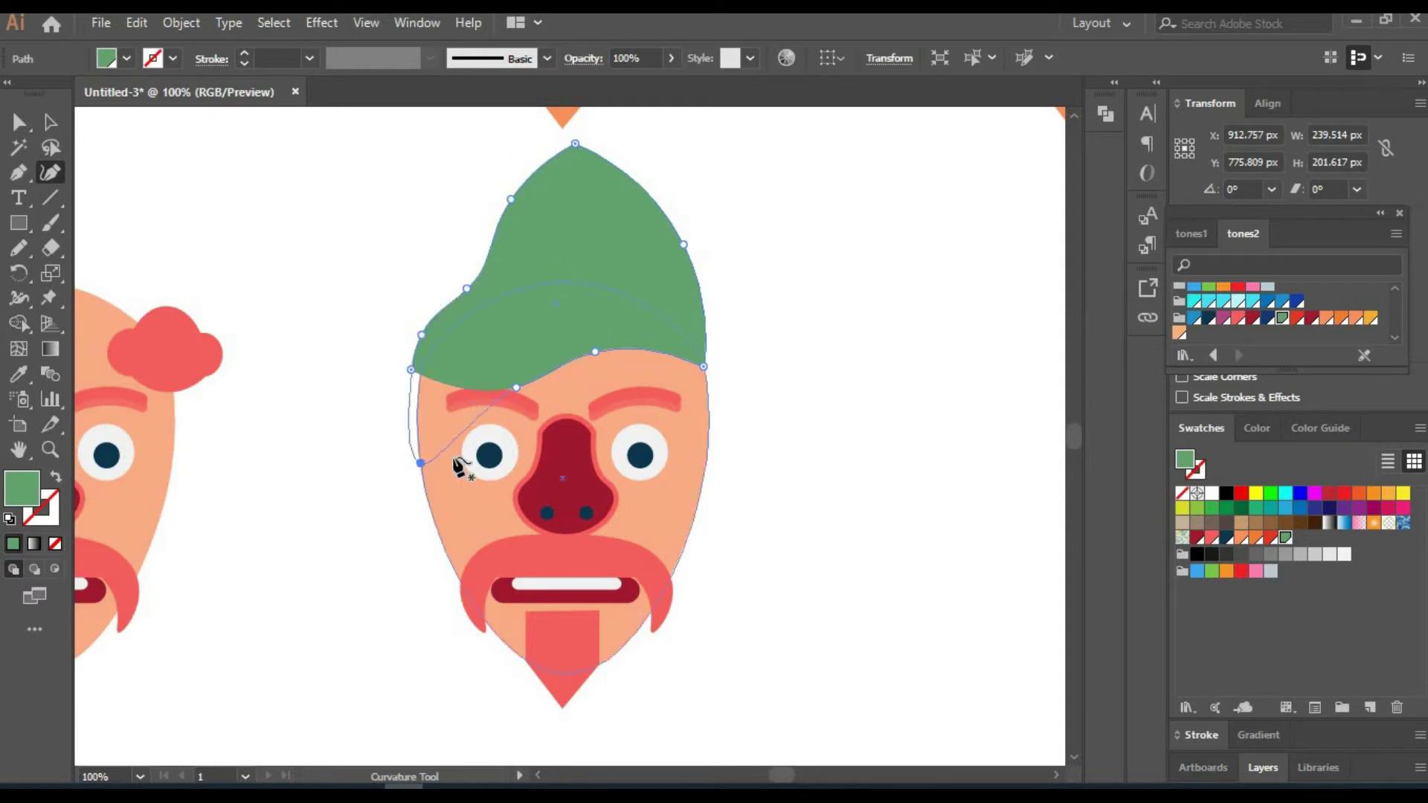
click(436, 387)
click(395, 390)
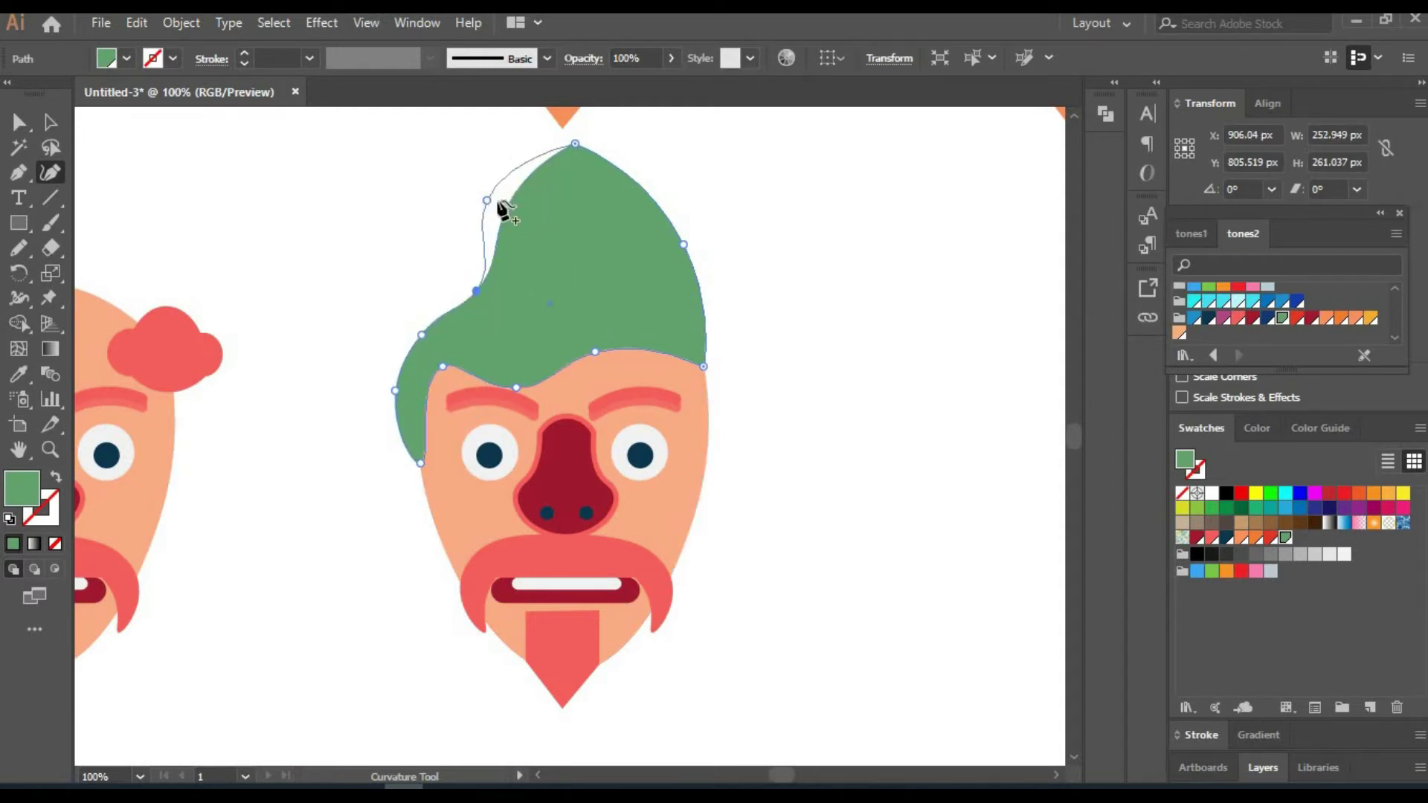
drag(499, 205, 521, 225)
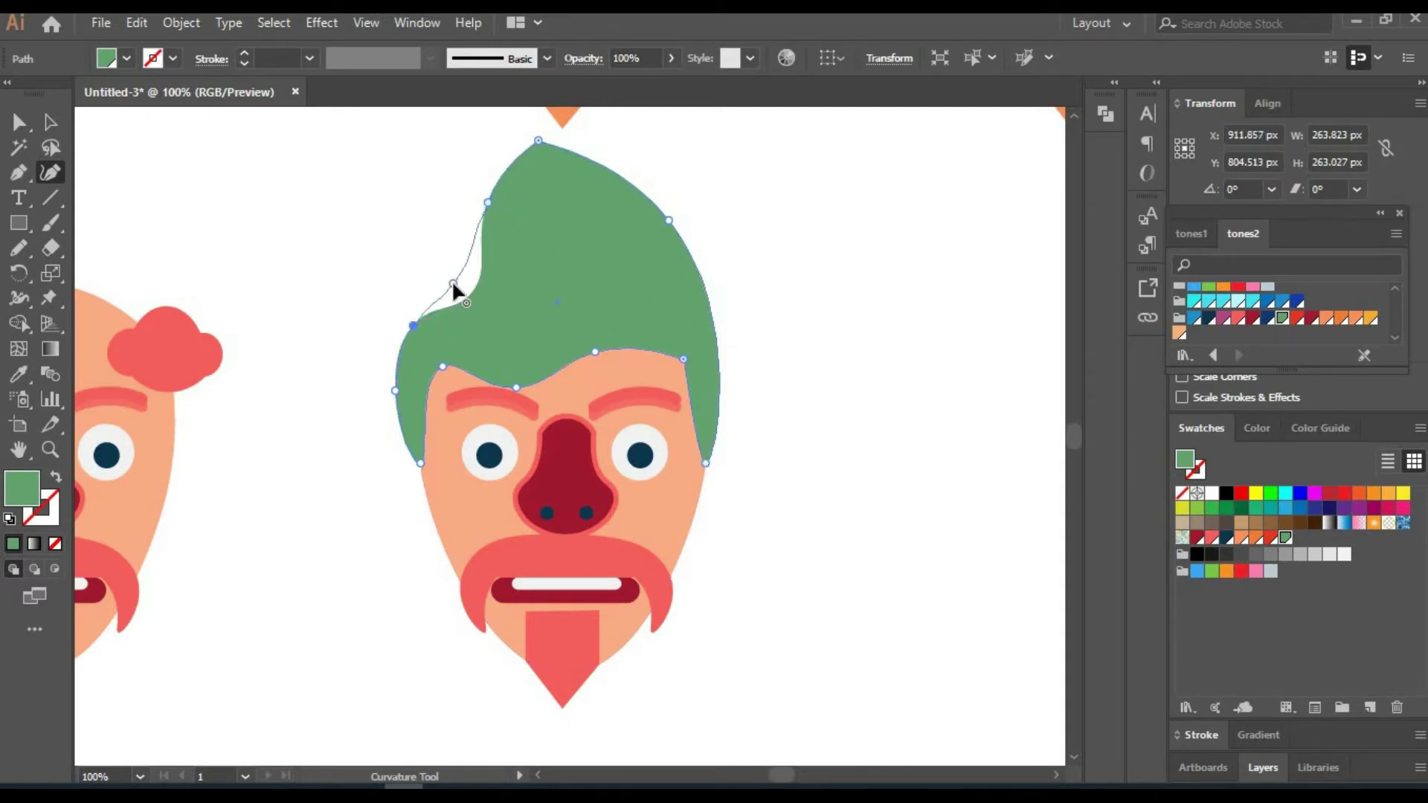
double_click(515, 132)
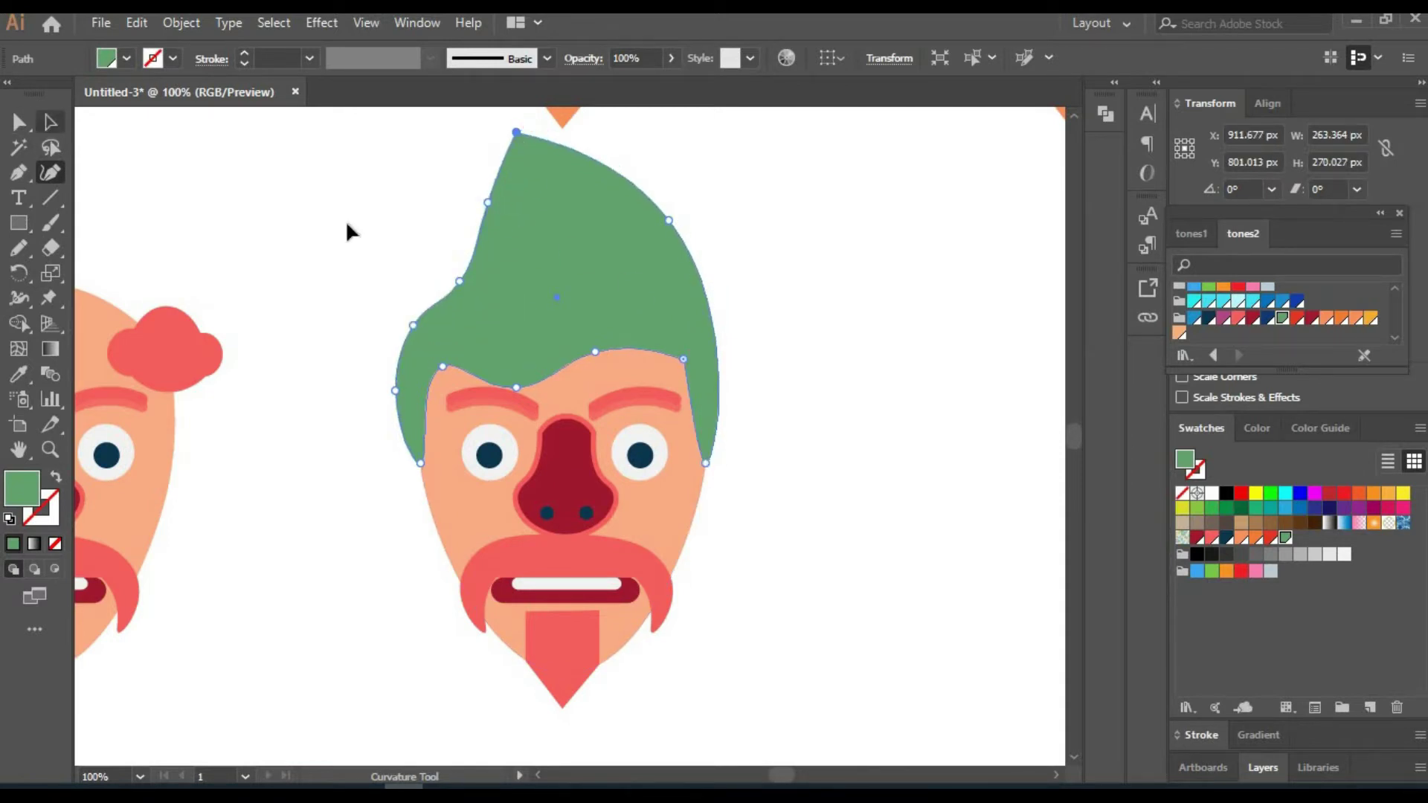
Fill the hair near-black and delete the red mustache.
key(v)
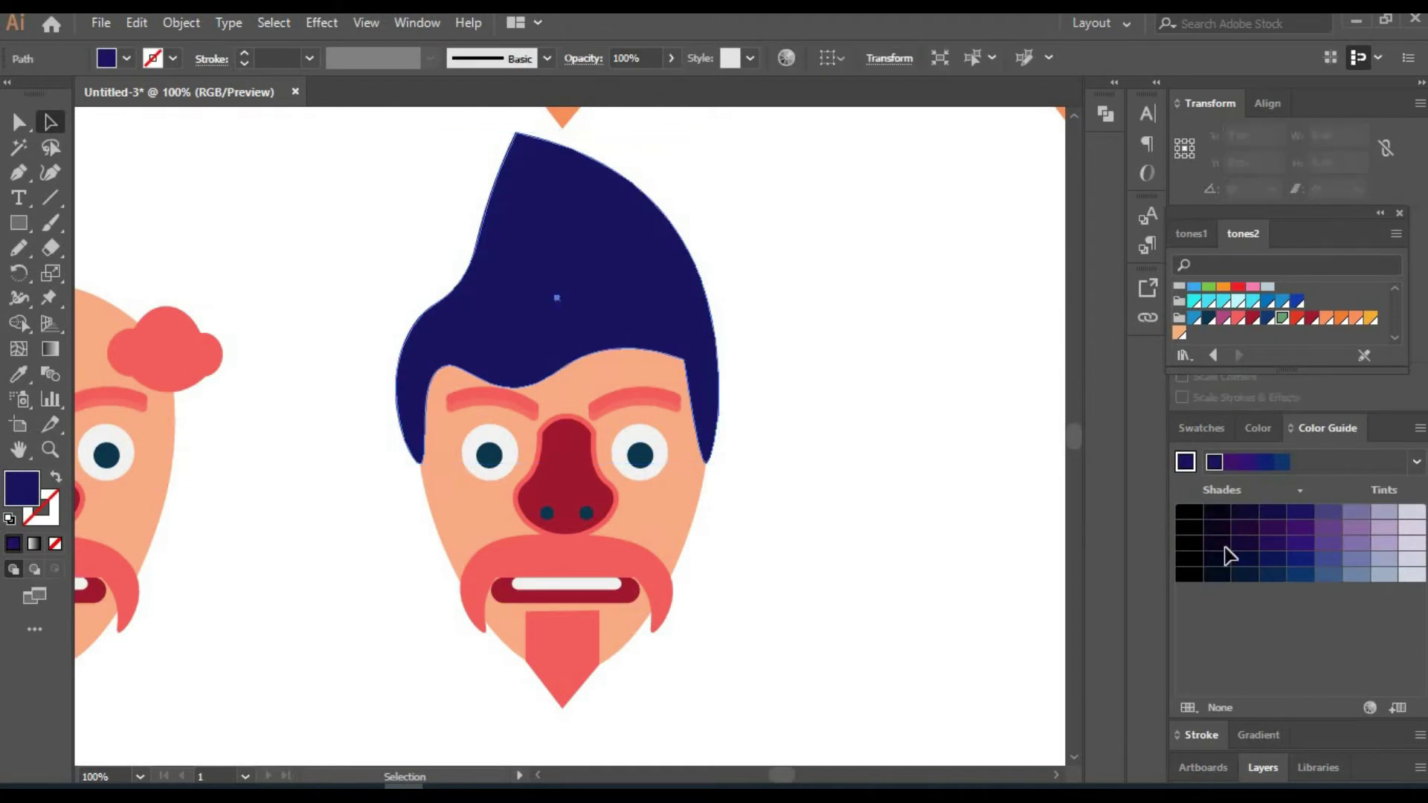
click(1227, 548)
click(992, 418)
click(647, 576)
key(Delete)
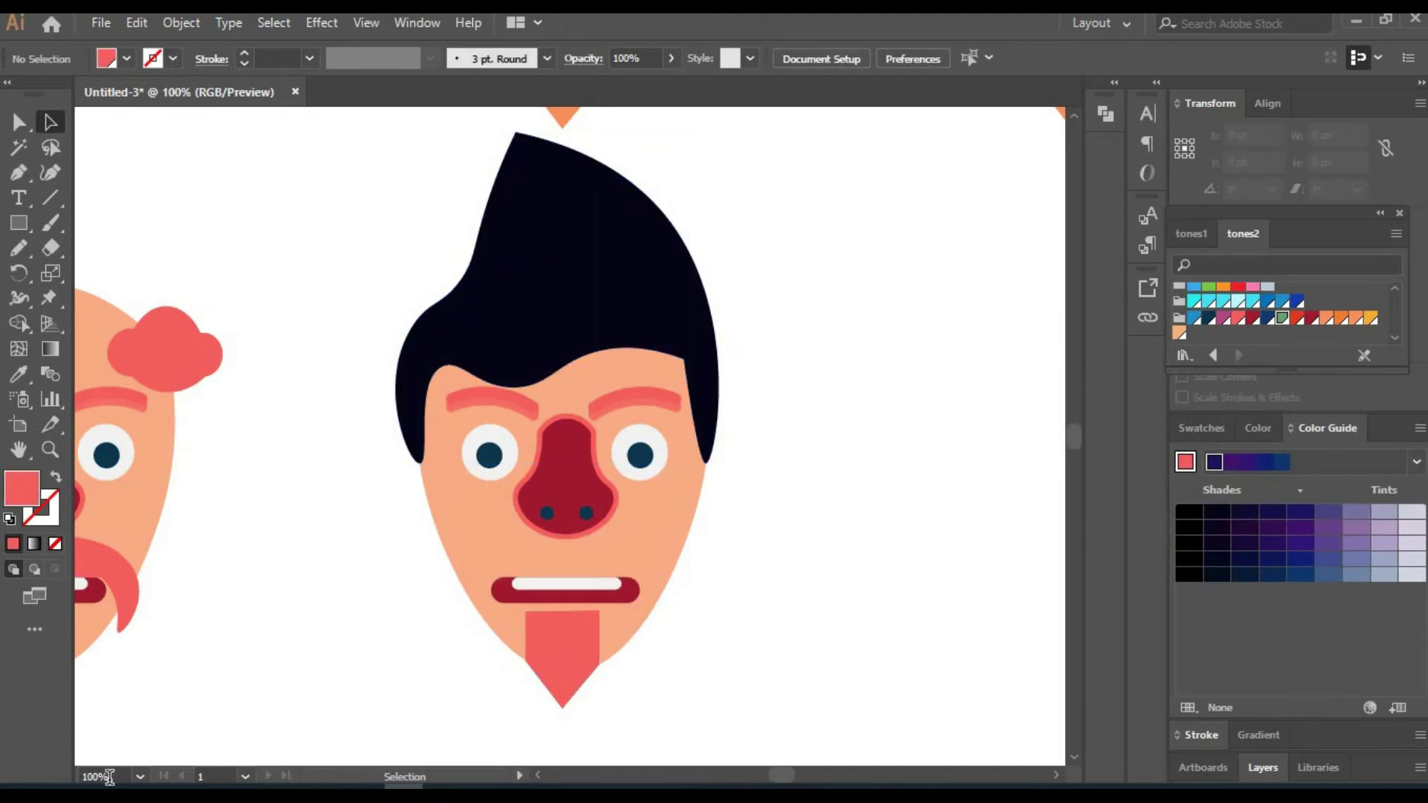
key(ctrl+equal)
Draw a dark navy bar above the mouth.
scroll(483, 617, down, 2)
key(m)
drag(442, 493, 668, 550)
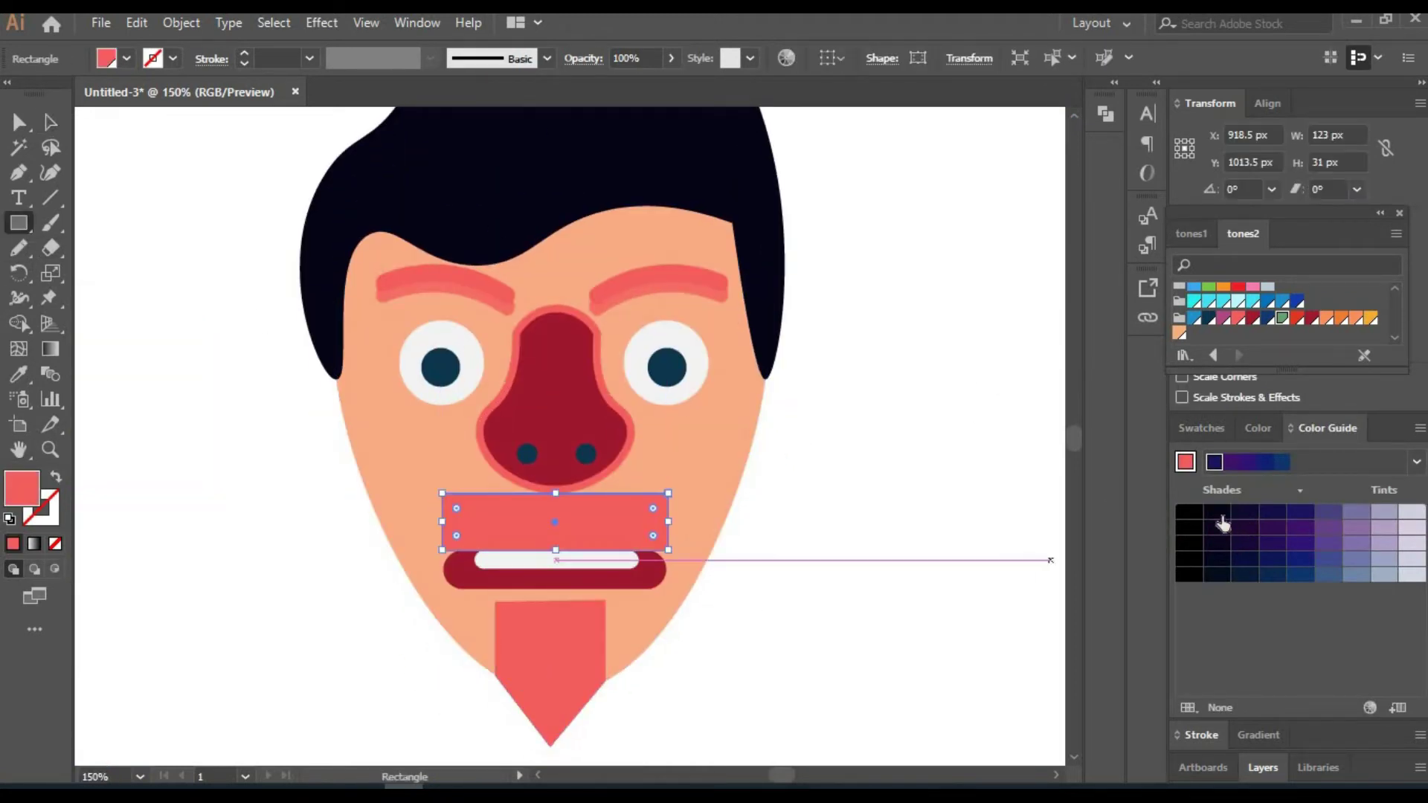
click(1220, 513)
Curve the bar into a mustache with drooping left and right lobes.
click(50, 174)
drag(441, 493, 433, 613)
click(417, 531)
click(468, 489)
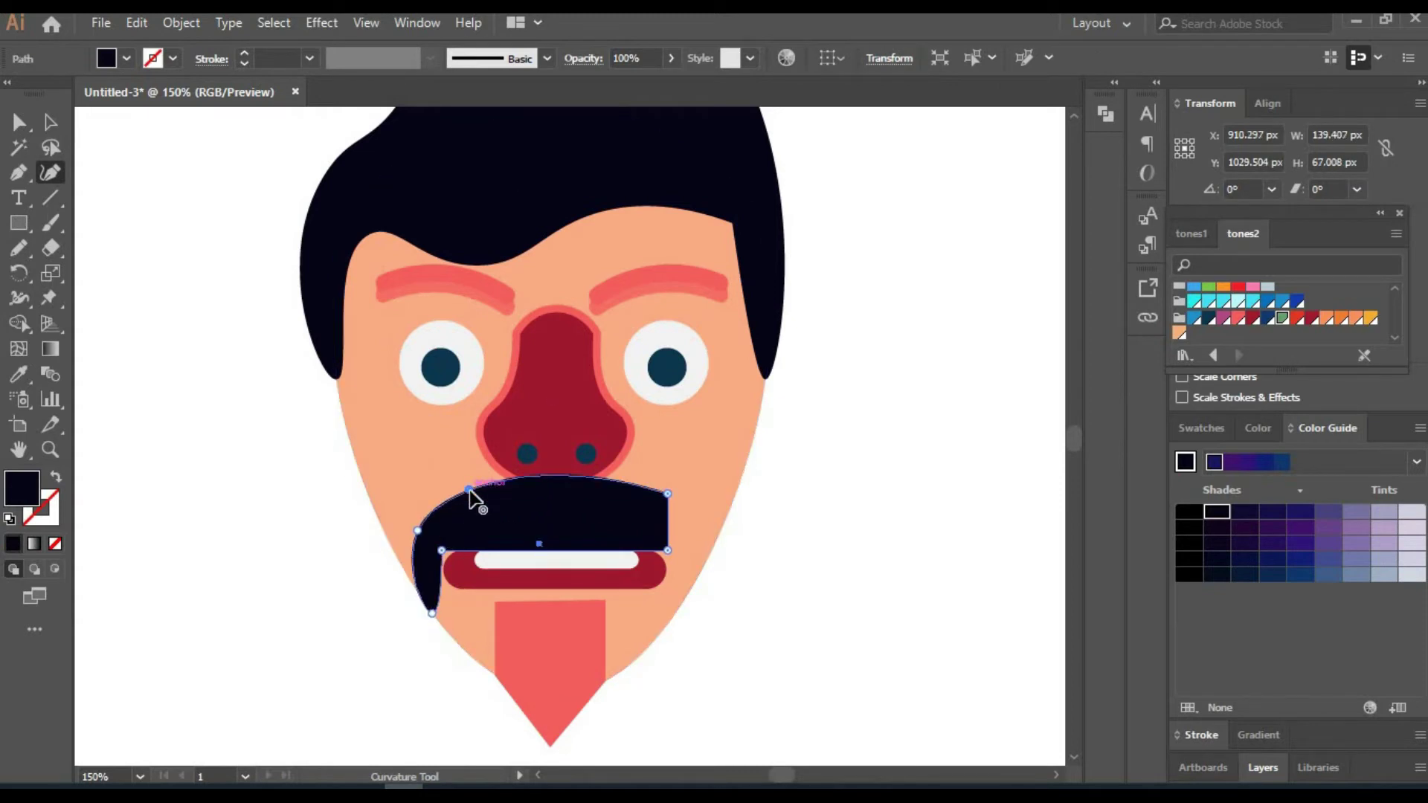
click(704, 566)
click(676, 651)
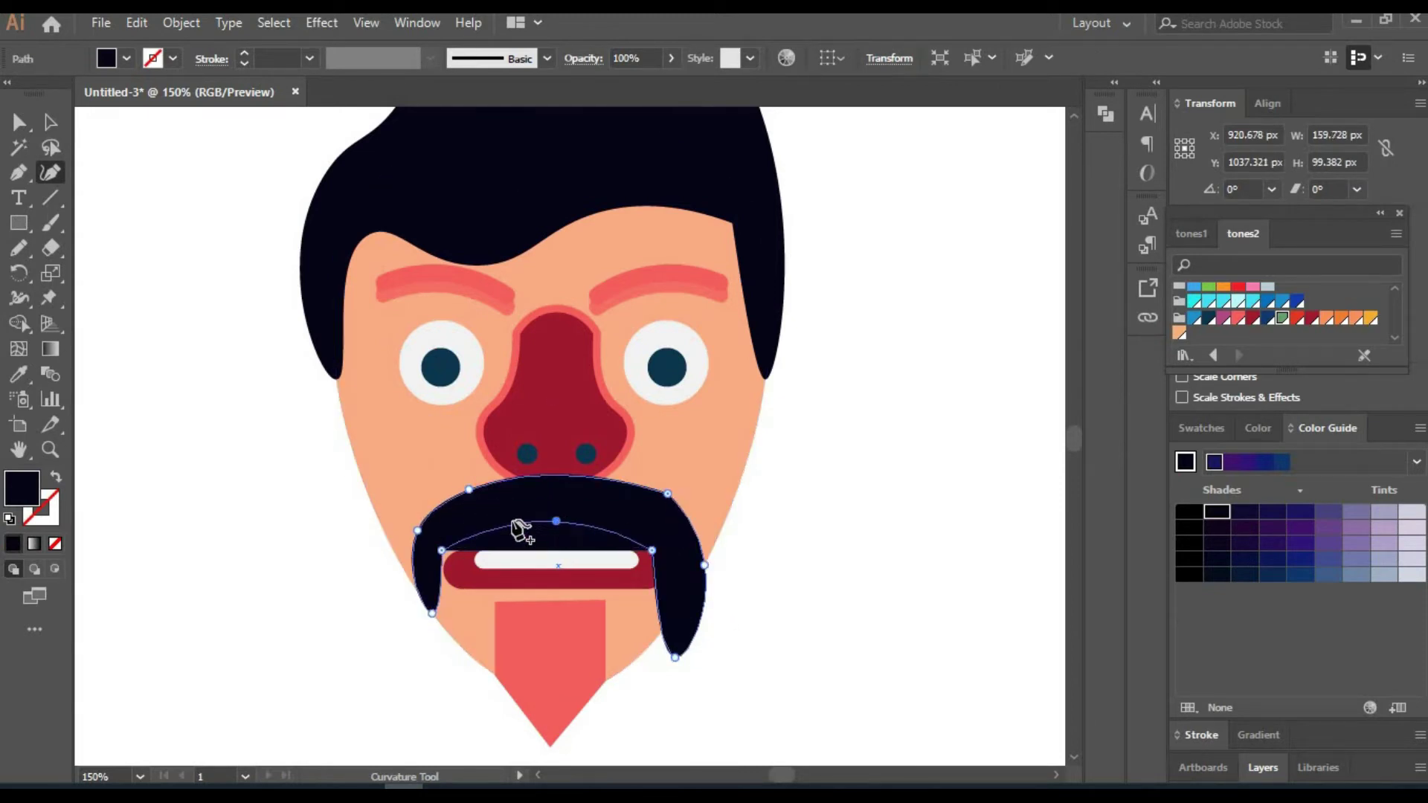
click(517, 537)
click(599, 550)
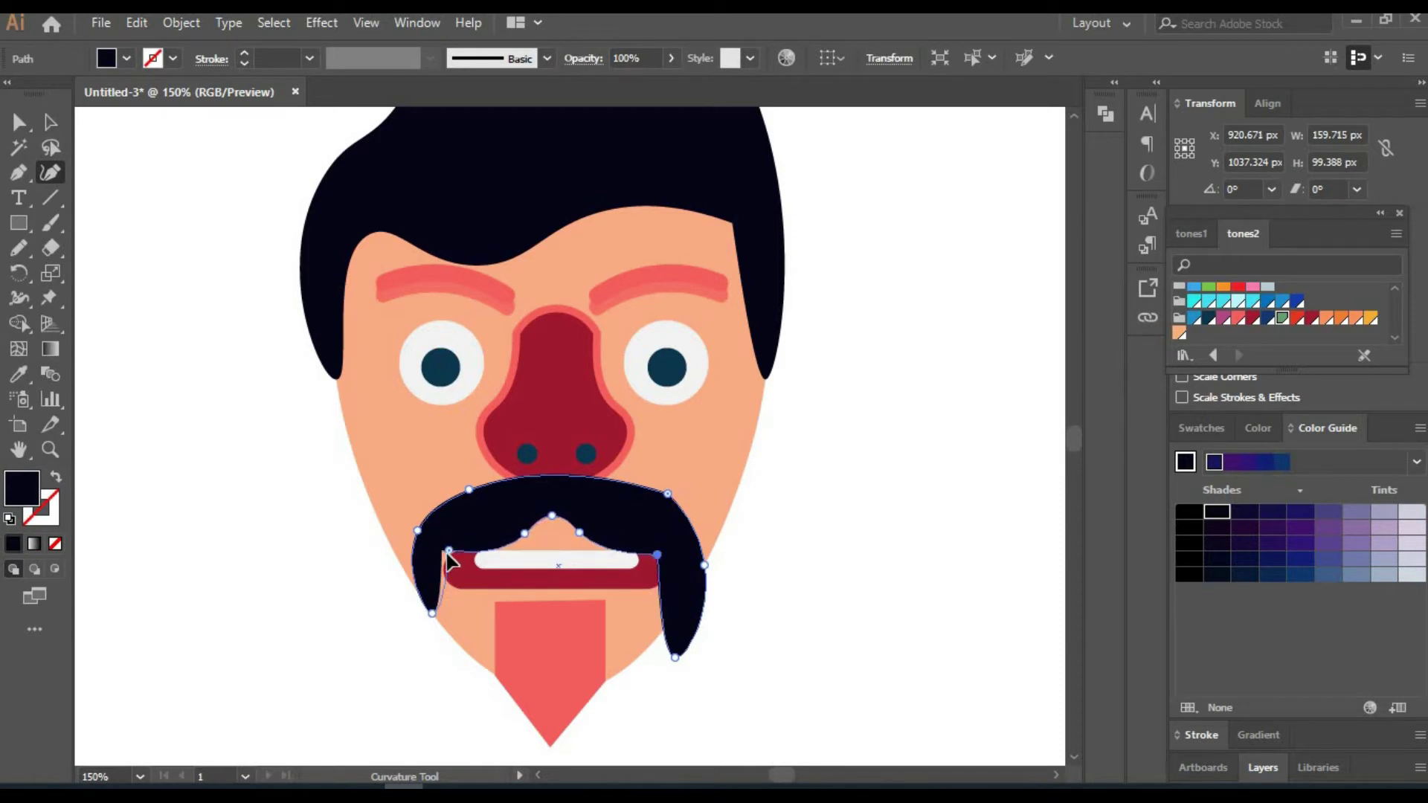
drag(432, 614, 429, 659)
Widen the red chin shape out to the mustache and fill it with the dark hair colour.
click(50, 123)
click(604, 604)
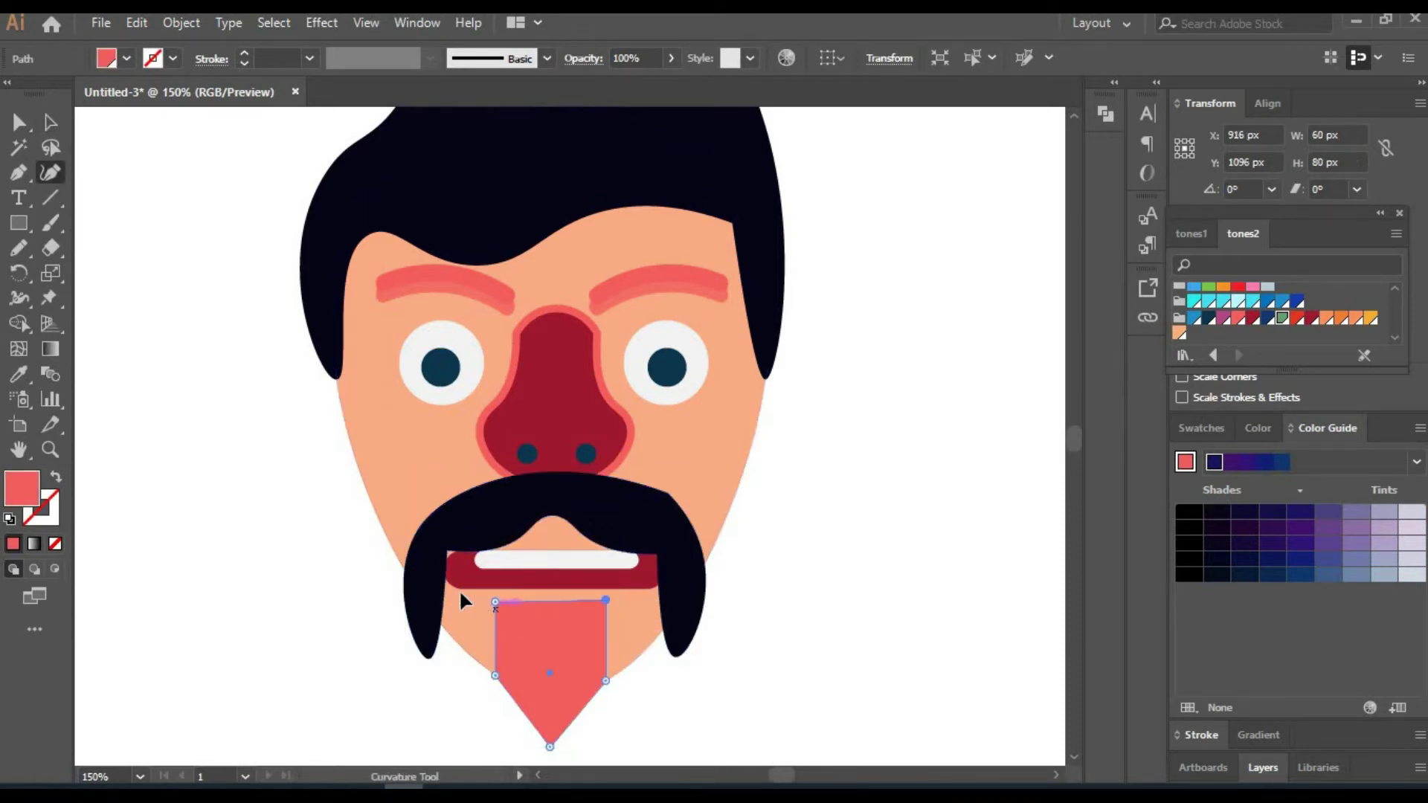
drag(495, 601, 446, 586)
drag(495, 676, 429, 659)
drag(606, 680, 670, 651)
drag(606, 600, 660, 585)
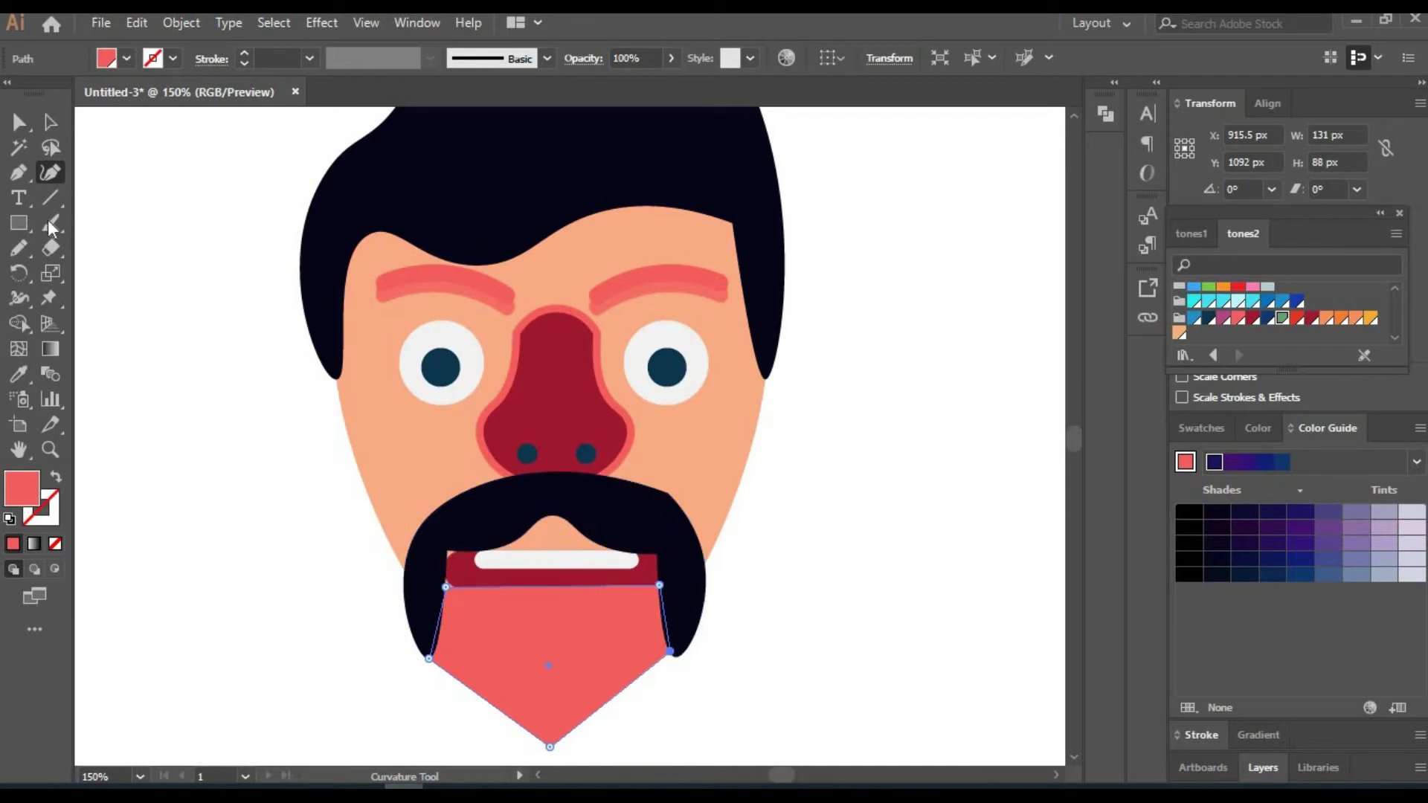
click(327, 298)
Round the beard's bottom edge and reshape its left side curve.
click(483, 698)
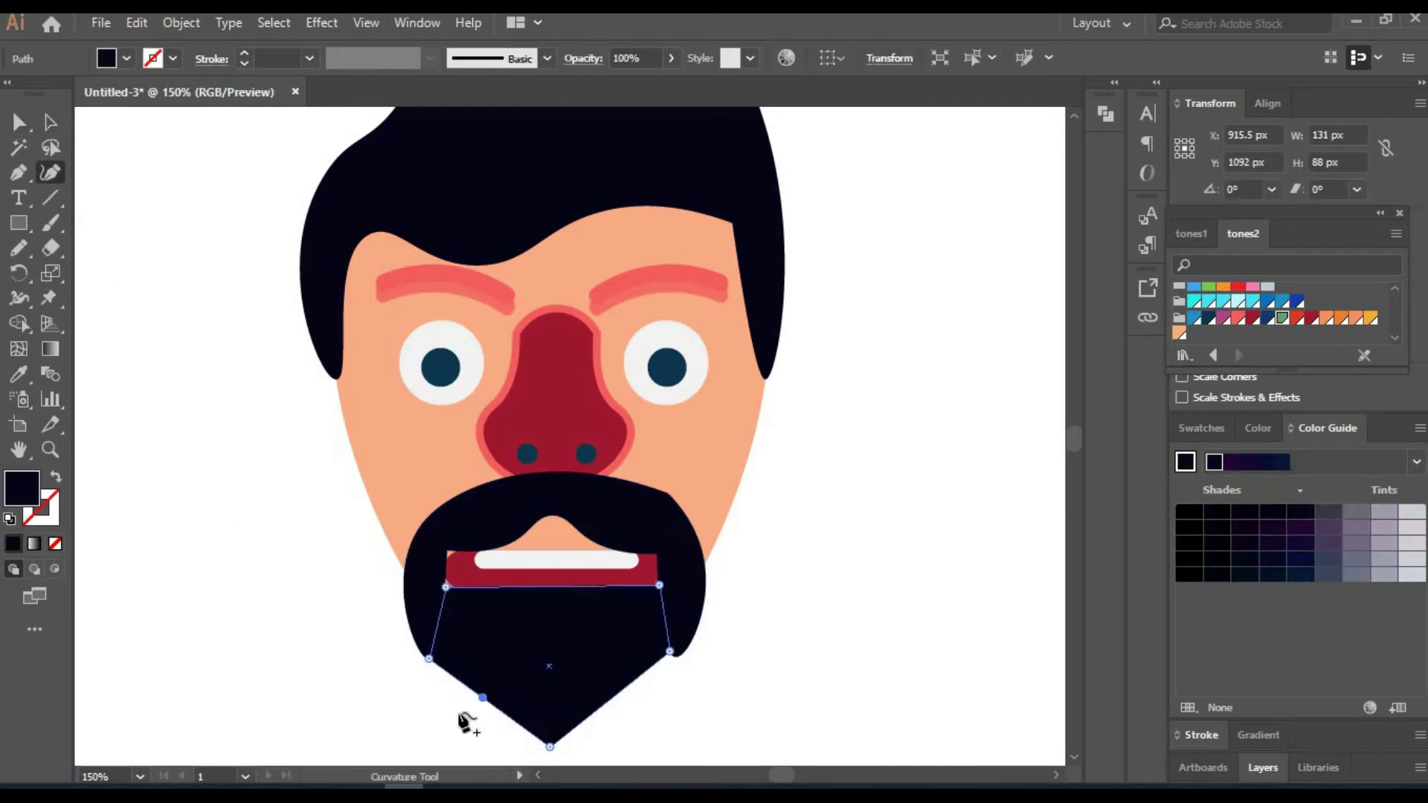
drag(482, 698, 461, 709)
drag(625, 692, 643, 709)
ctrl+click(435, 513)
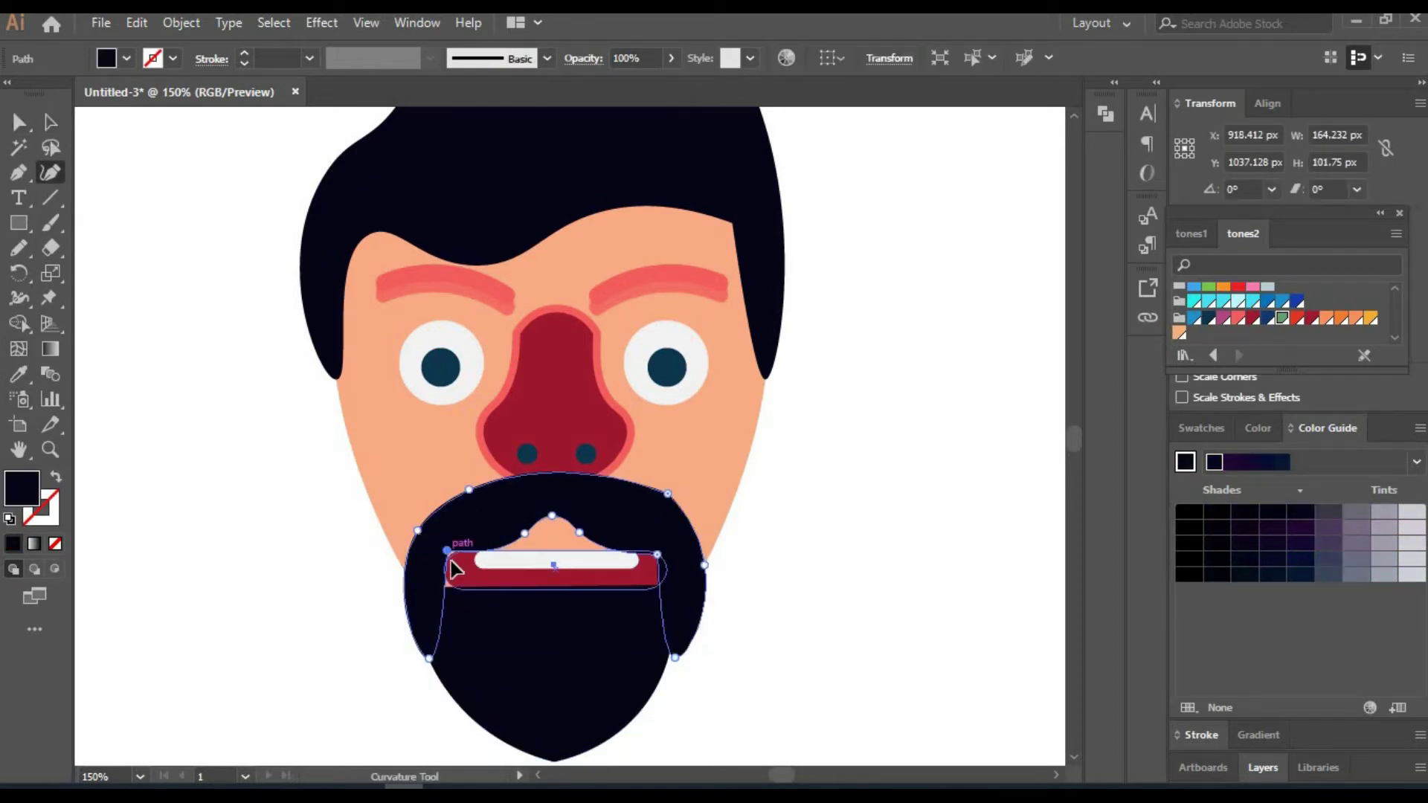
click(223, 389)
drag(315, 511, 300, 466)
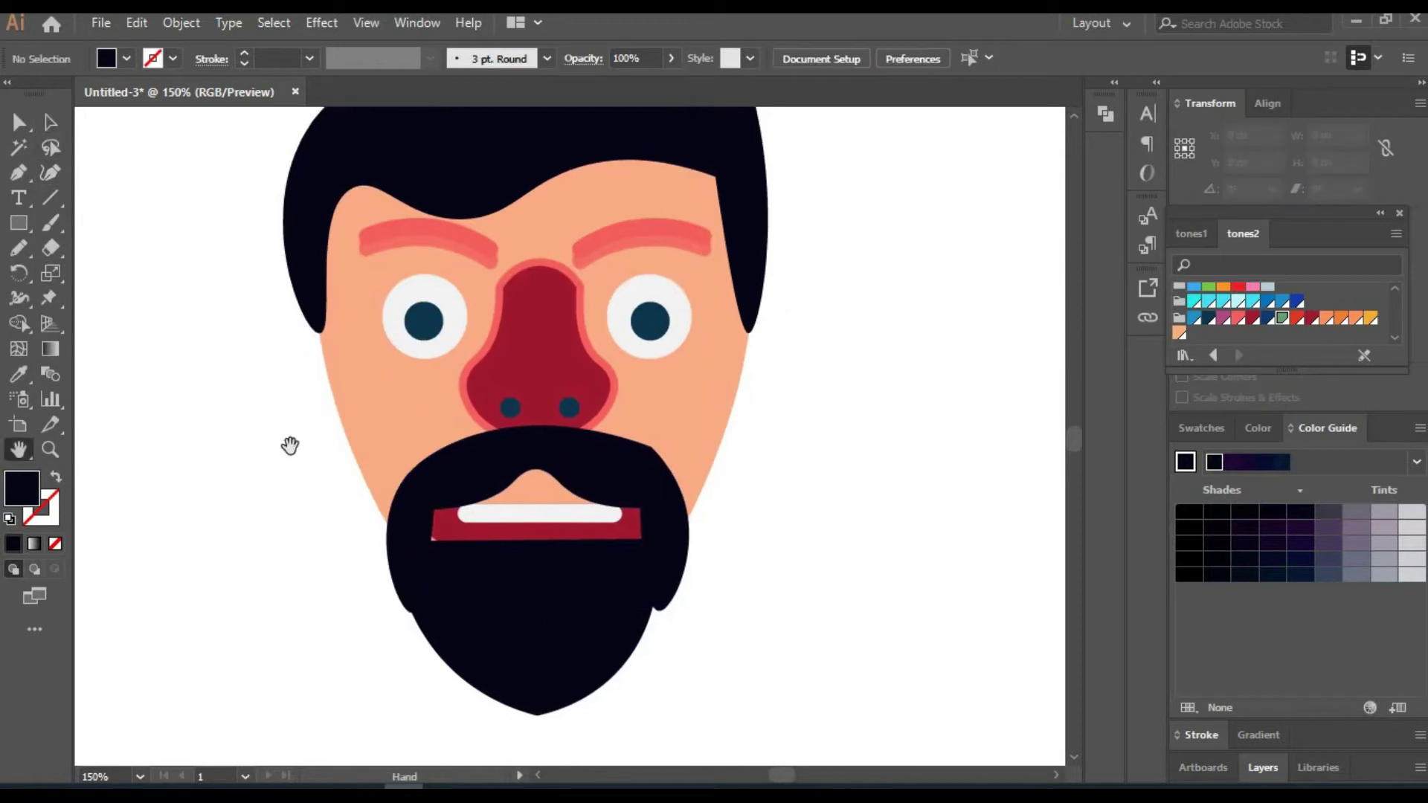
click(650, 602)
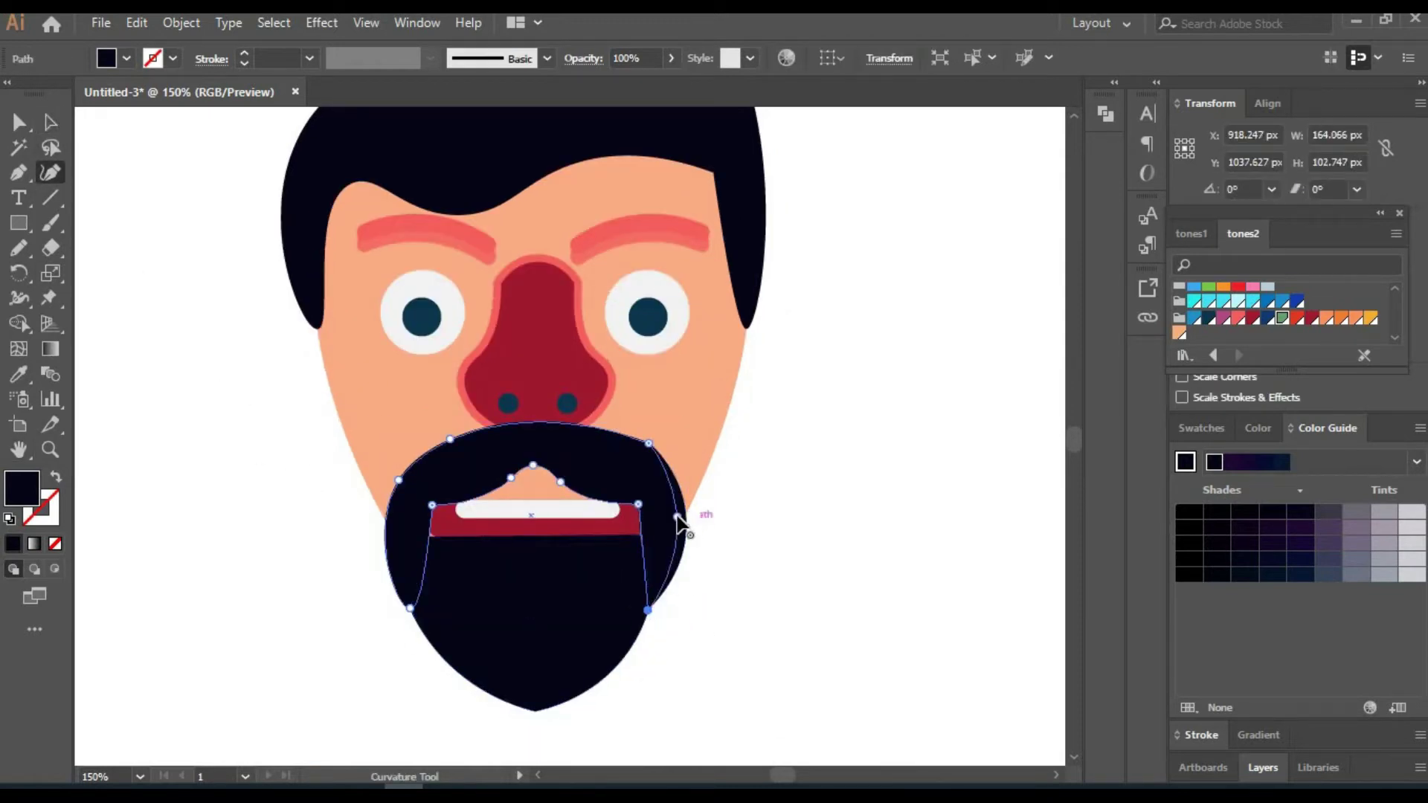
drag(399, 480, 386, 519)
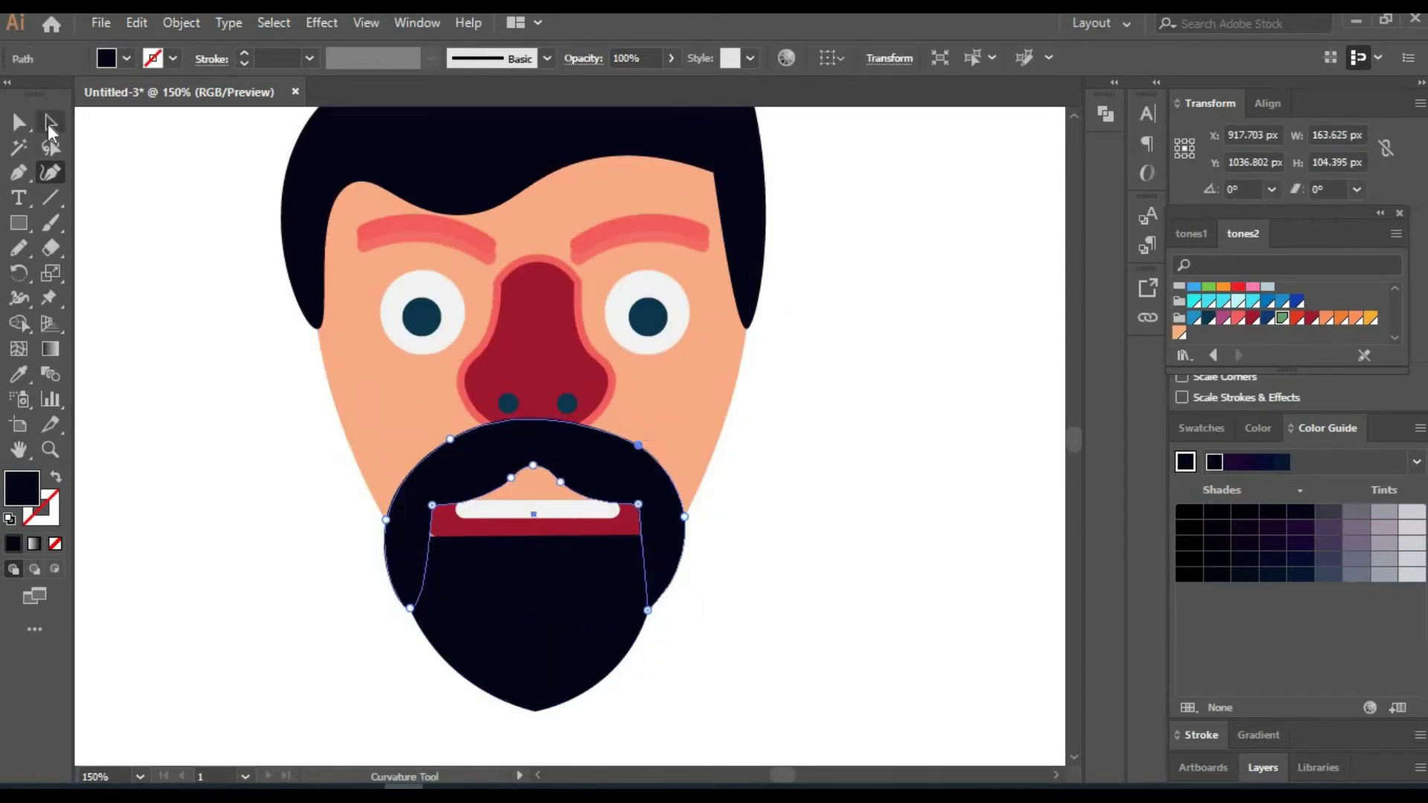
click(51, 125)
click(841, 593)
mouse_move(430, 343)
mouse_down()
mouse_move(372, 404)
mouse_move(608, 394)
mouse_up()
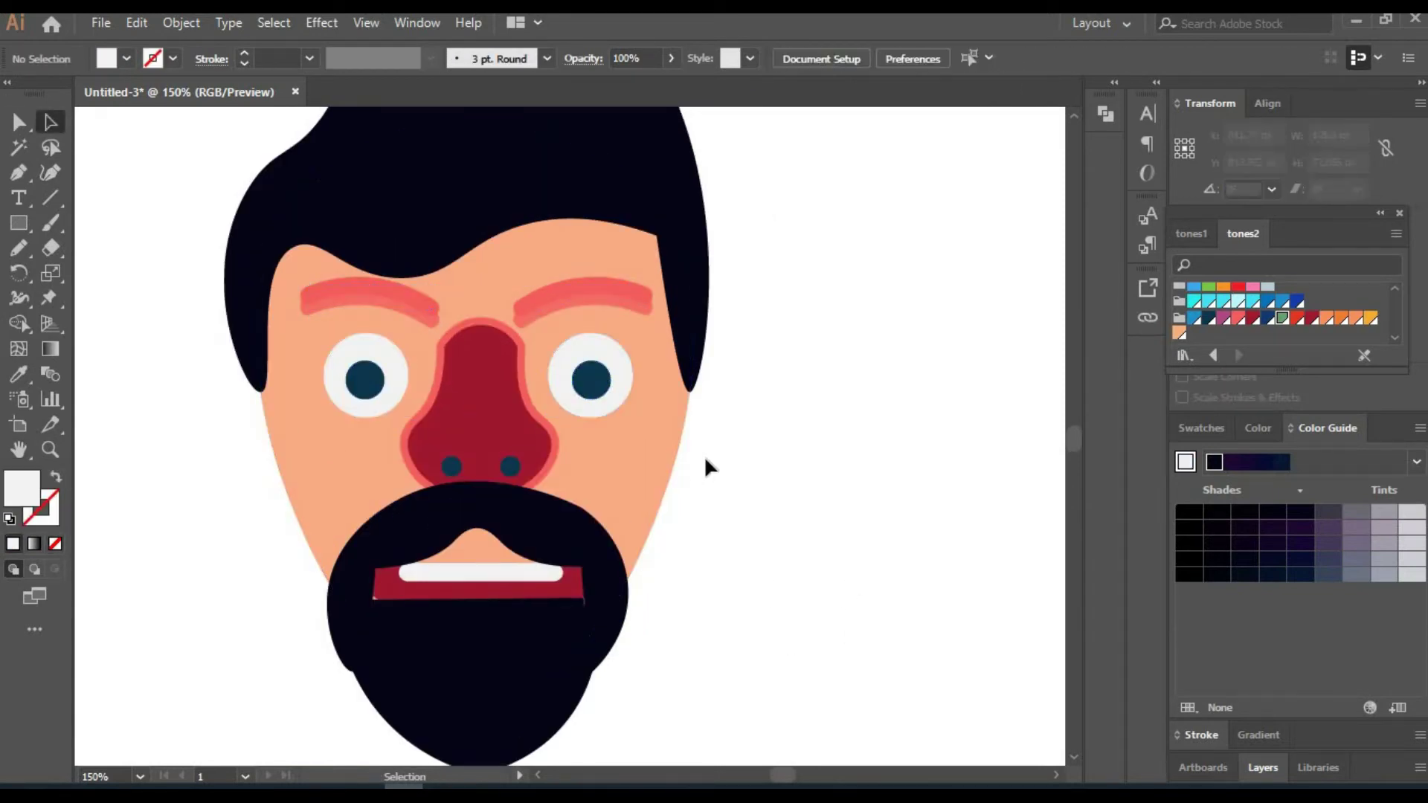
Recolour the pupils black and rebuild the nose in purple with a dark nostril.
click(591, 381)
click(784, 524)
click(456, 472)
key(Delete)
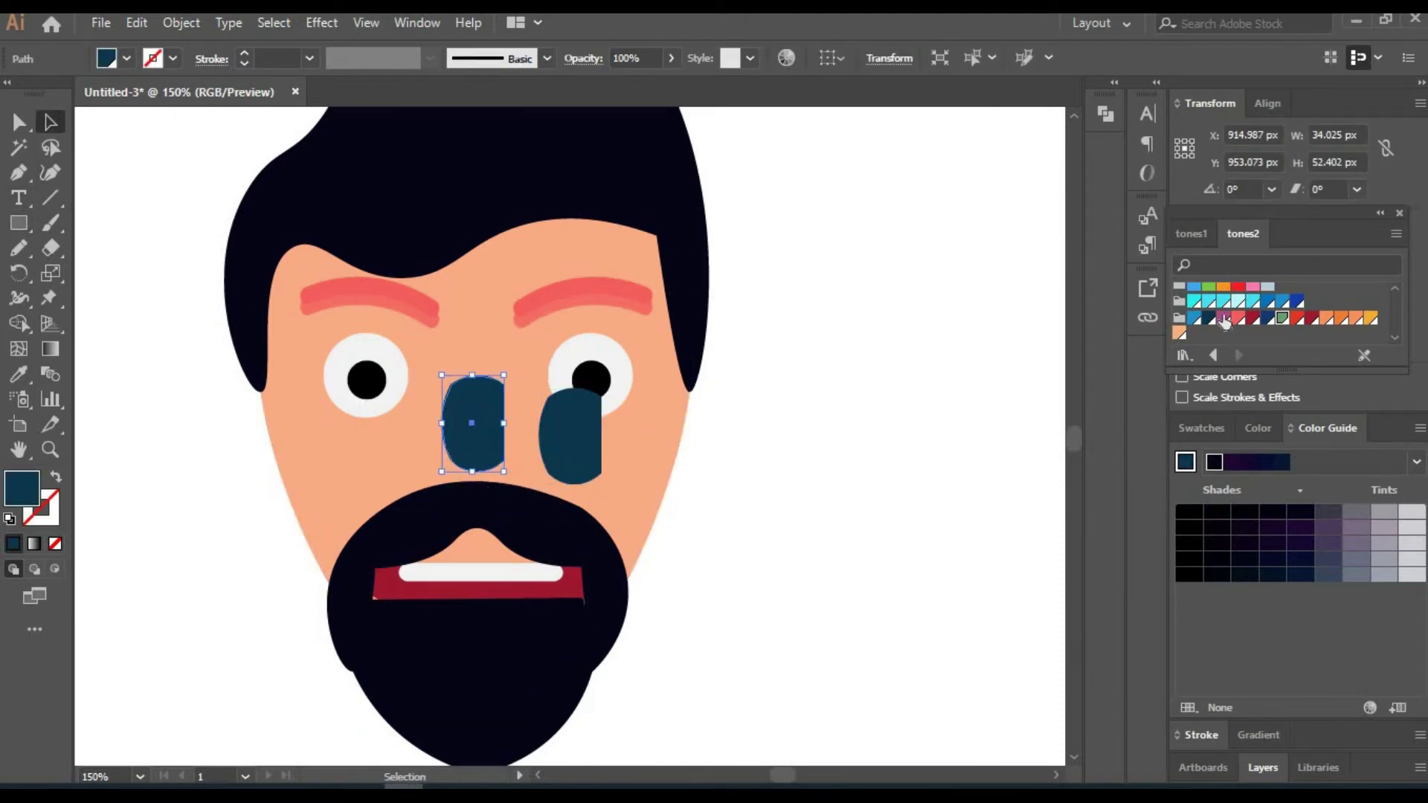
click(1226, 321)
drag(571, 435, 476, 429)
click(1217, 512)
Inspect the beard outline and the red mouth bar, then clear the selection.
click(248, 699)
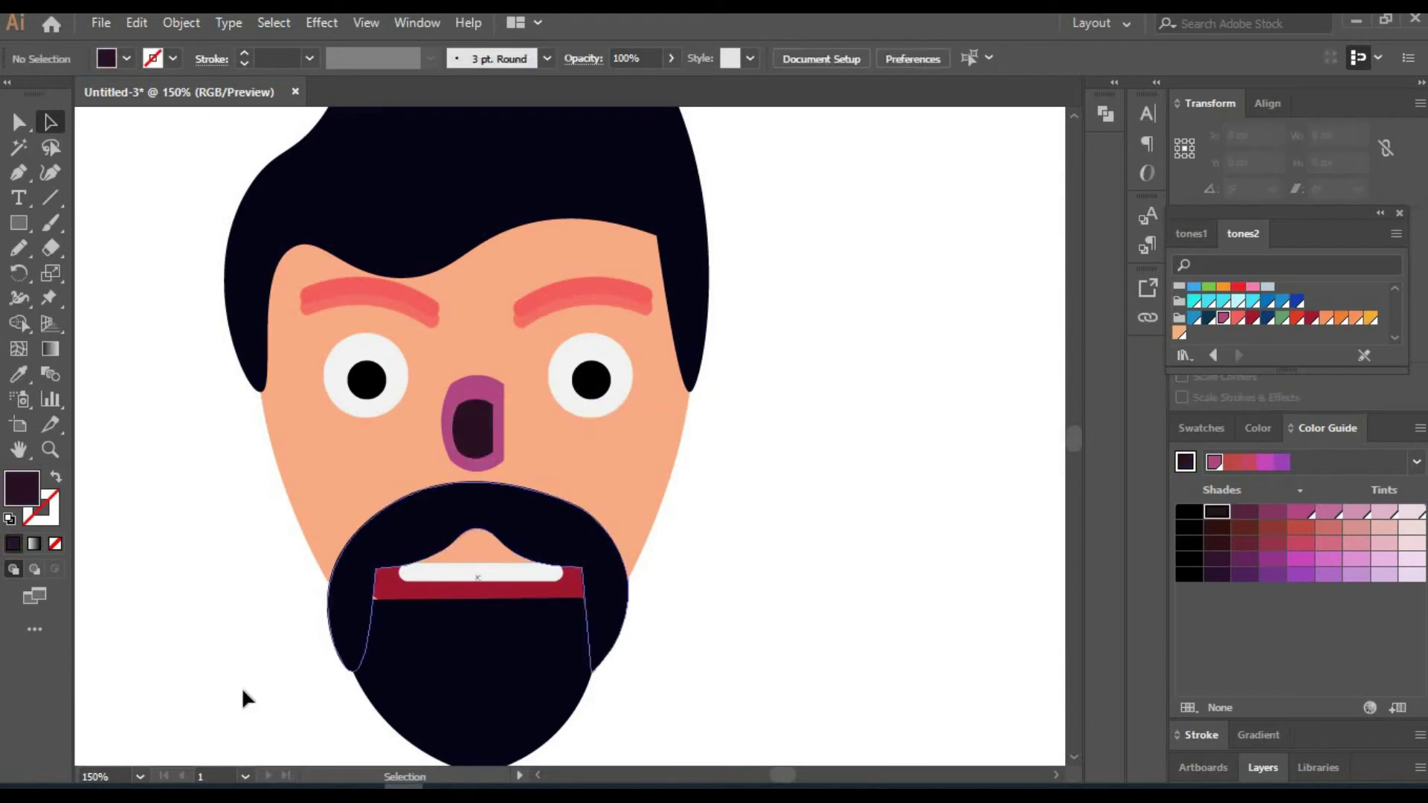
click(446, 691)
click(50, 198)
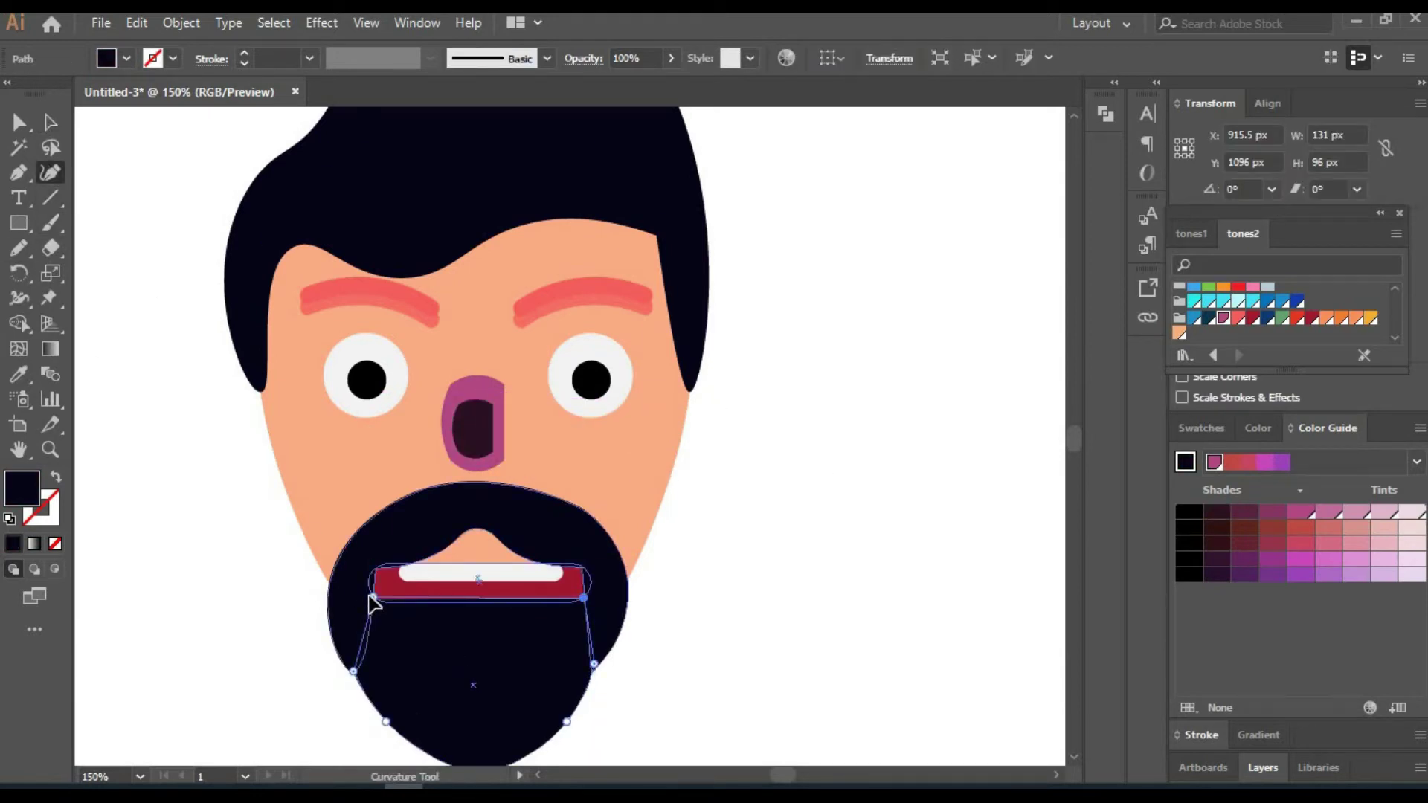
click(50, 122)
click(111, 238)
click(395, 591)
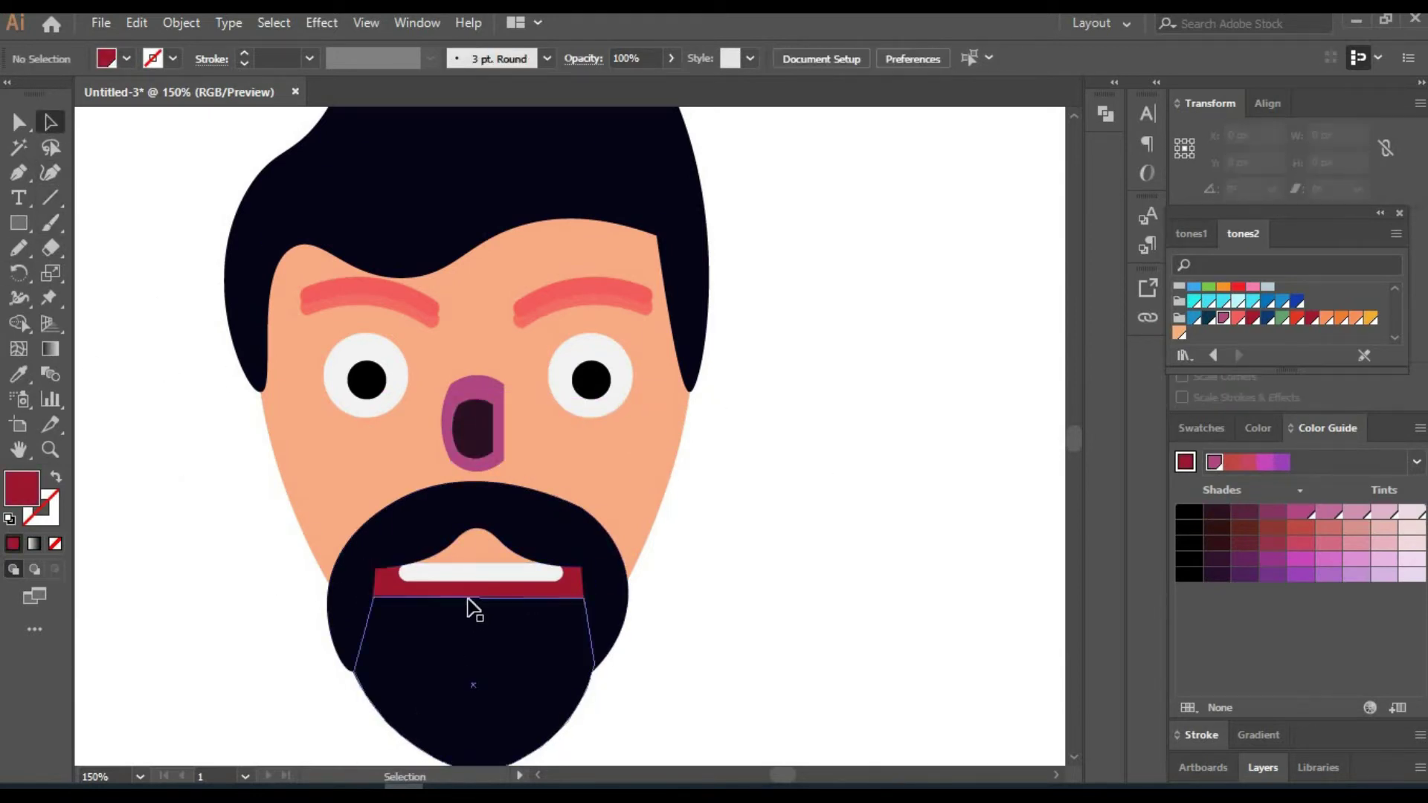
click(510, 606)
click(223, 729)
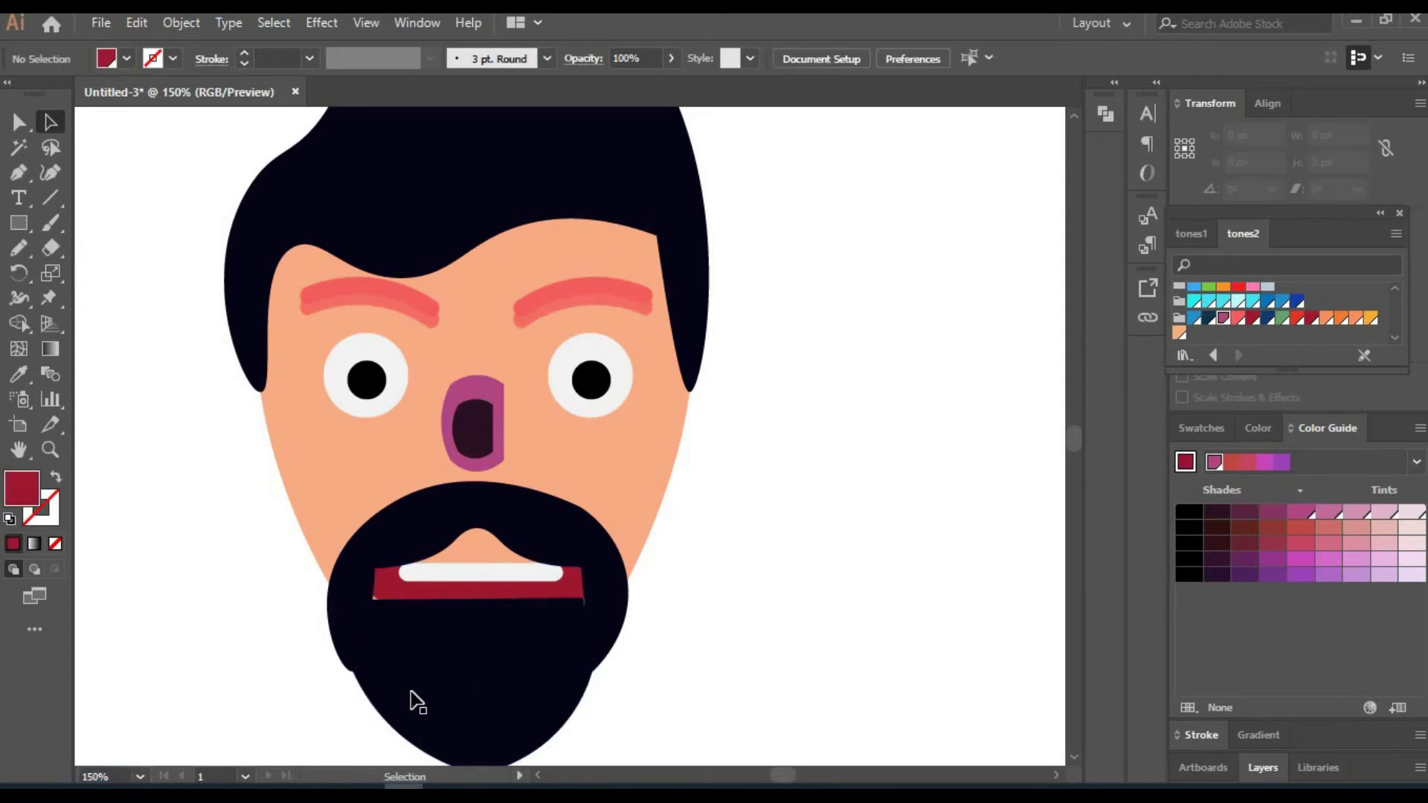
Draw a new peach-skinned head rectangle with a rounded, arced bottom.
key(m)
drag(406, 275, 764, 643)
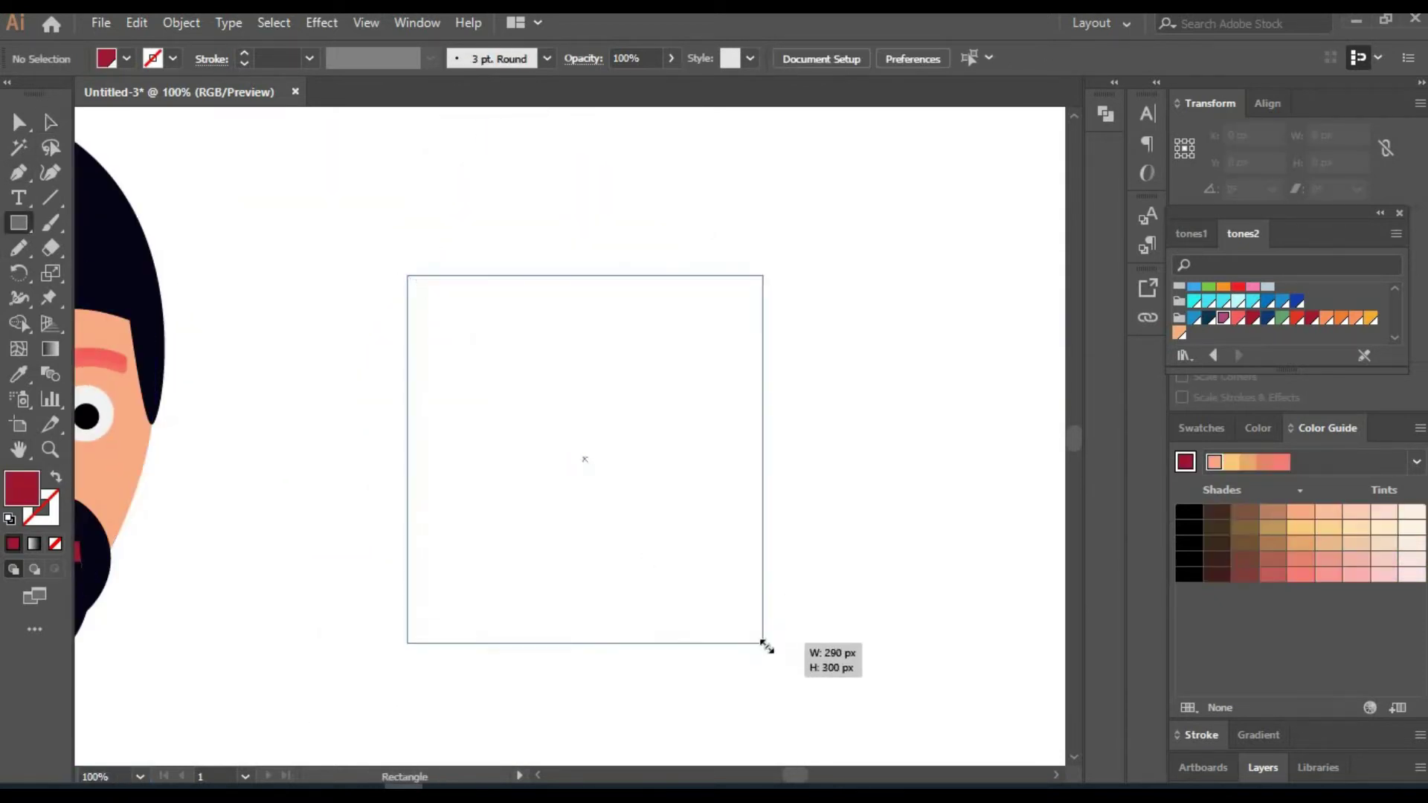
key(i)
click(119, 476)
key(shift+grave)
drag(588, 643, 595, 723)
drag(406, 644, 407, 595)
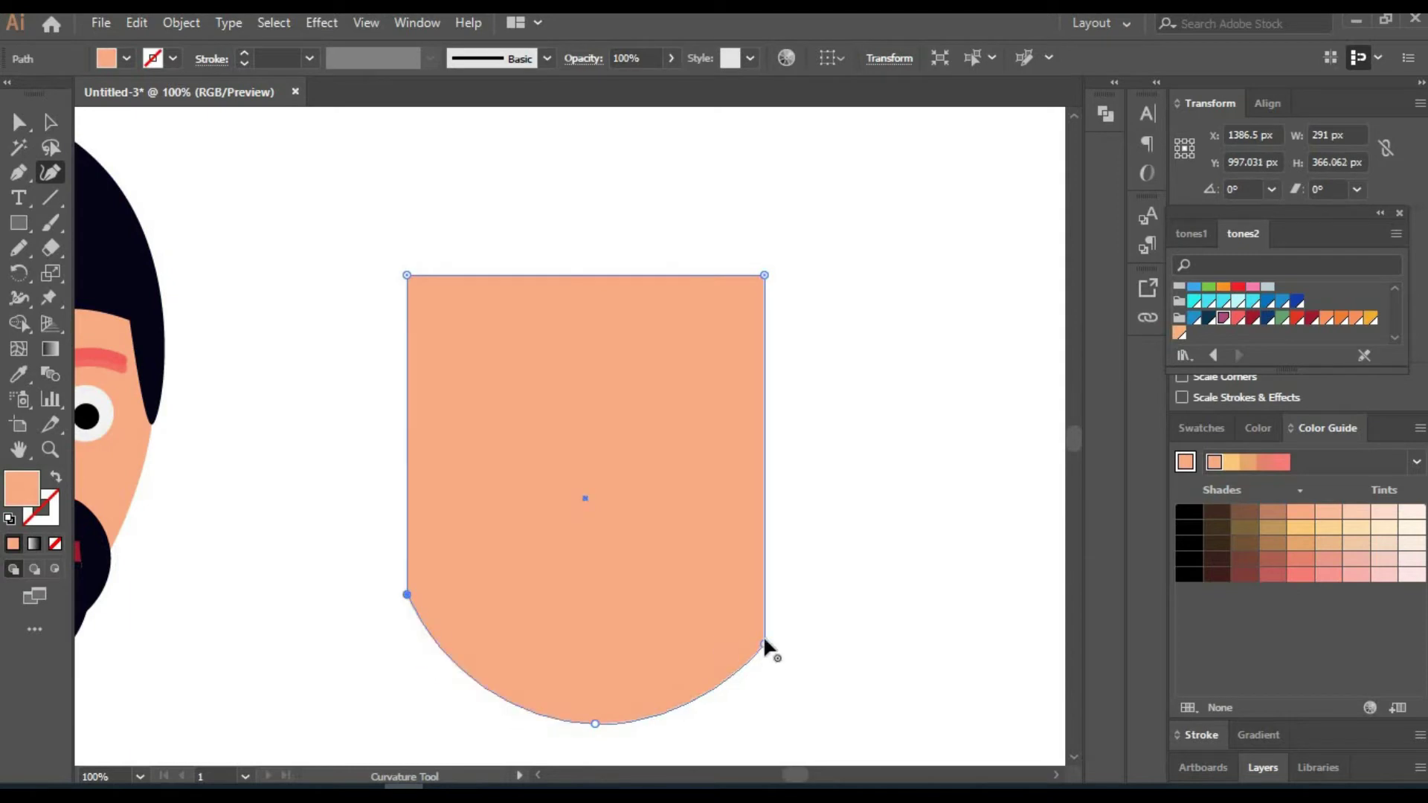
drag(557, 378, 538, 368)
Draw a blue rectangle across the top of the new head.
key(ctrl+shift+a)
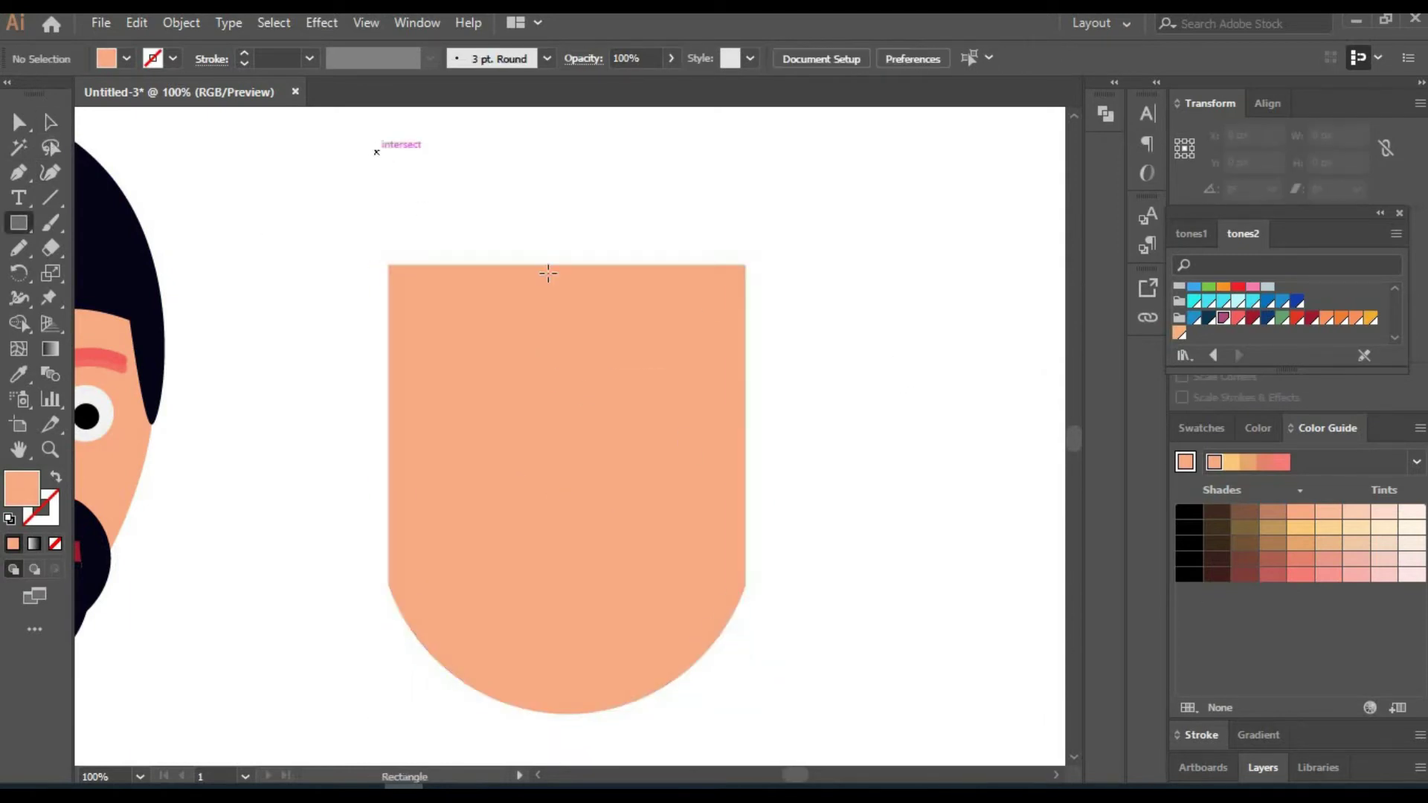
drag(377, 152, 746, 304)
click(1201, 428)
click(1298, 484)
Fill the block dark navy, bow its top into an arc, and stretch a corner into a point.
click(1328, 428)
click(1217, 526)
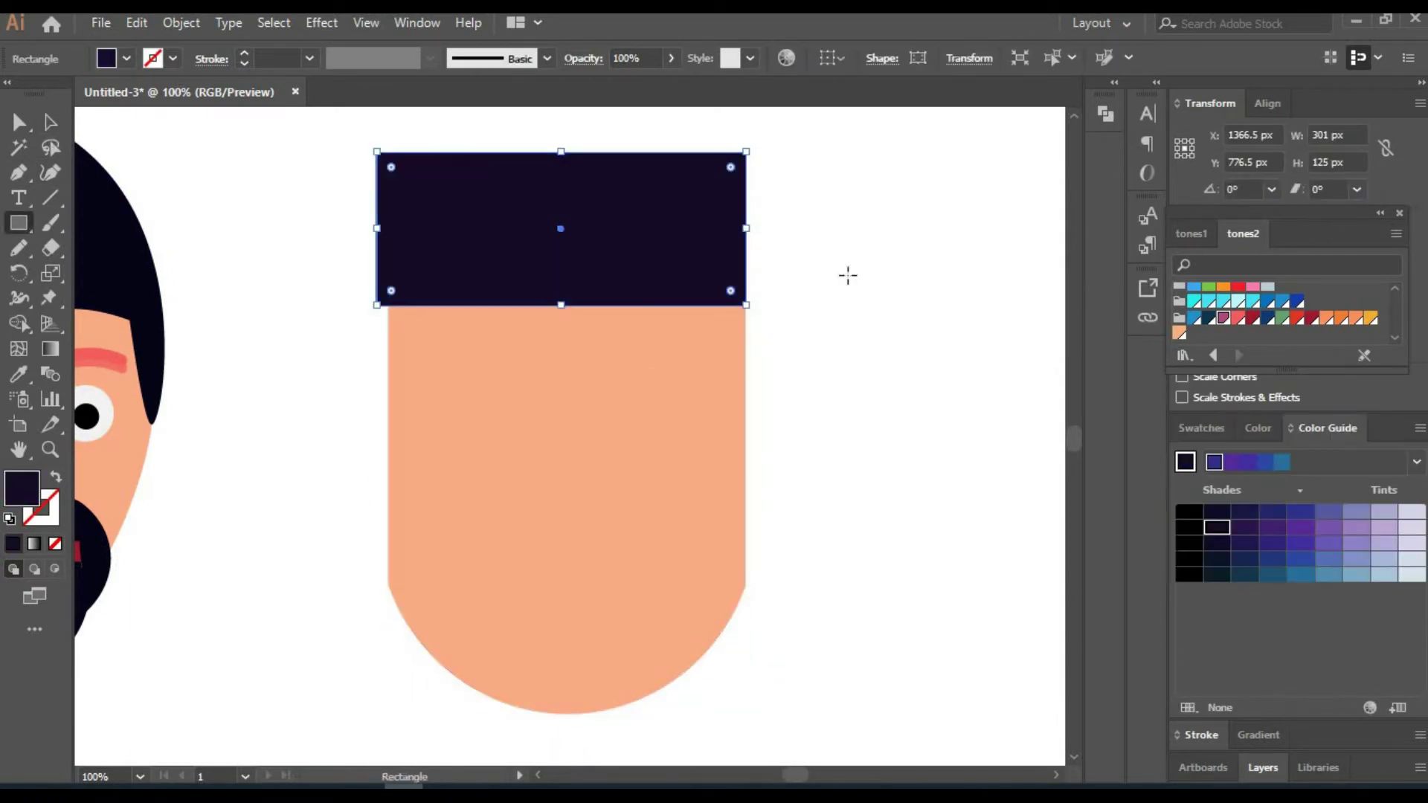
scroll(848, 276, up, 3)
drag(561, 328, 602, 325)
key(shift+grave)
drag(813, 255, 1021, 574)
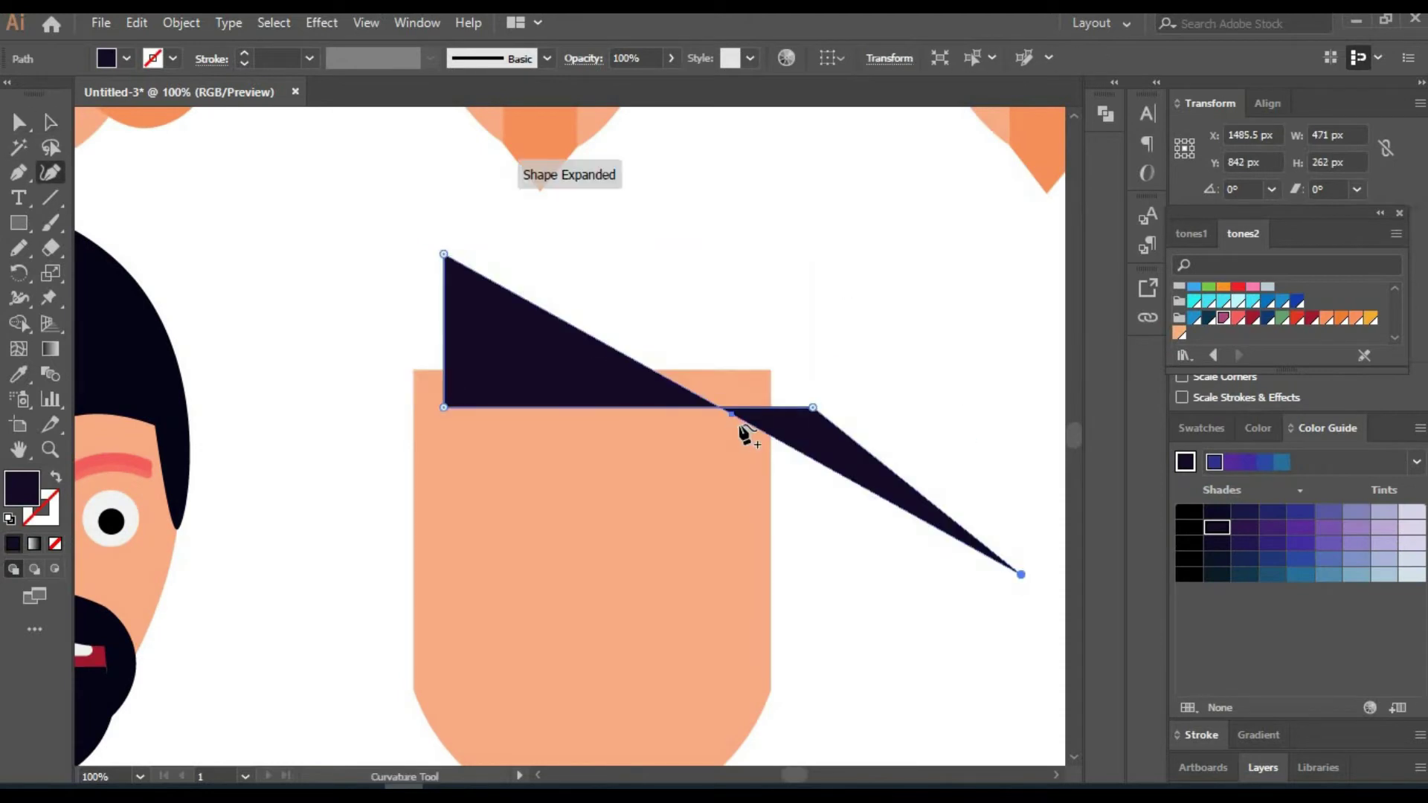
drag(733, 417, 852, 276)
drag(813, 407, 778, 476)
Add four pointed hair spikes drooping down the head's right side.
click(807, 603)
click(833, 466)
click(893, 618)
click(887, 448)
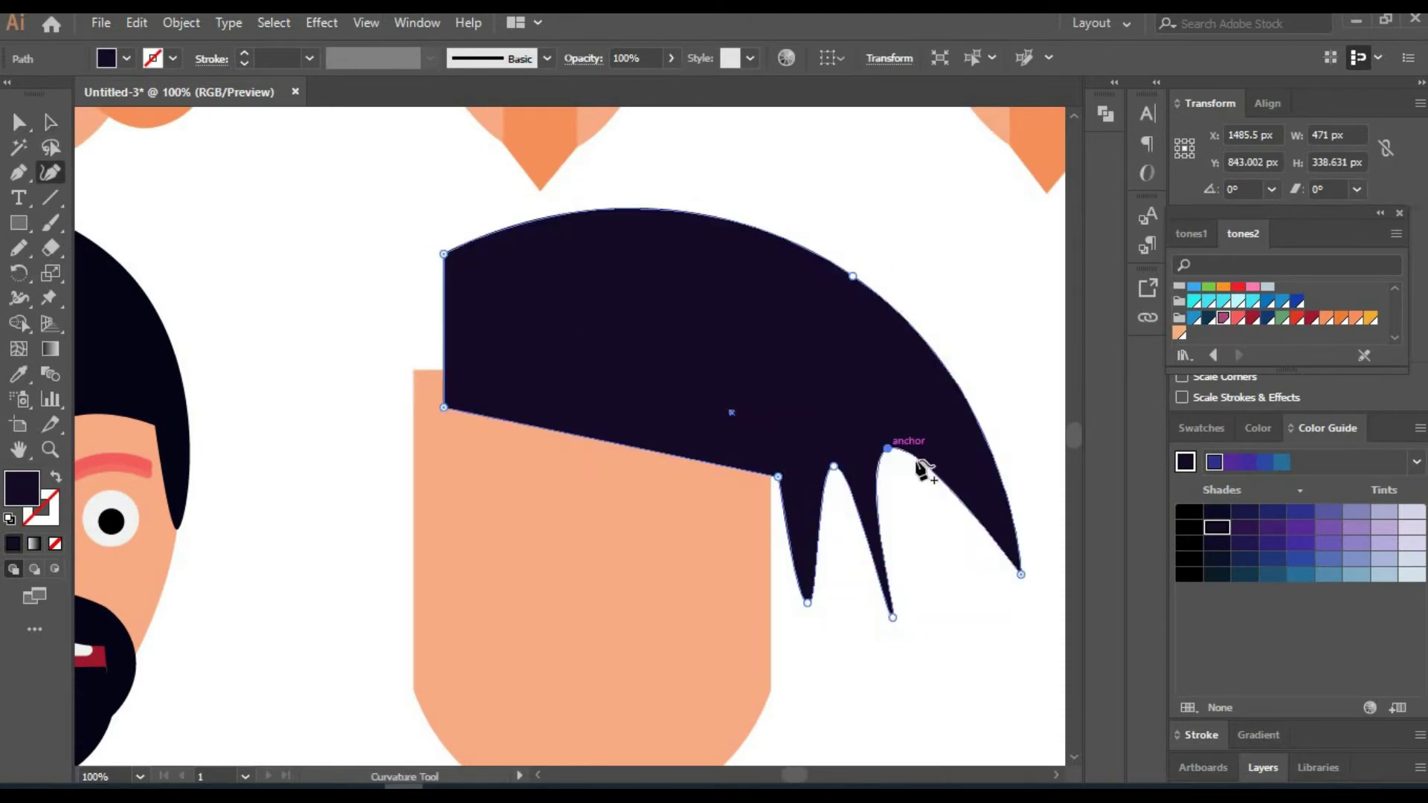
click(956, 616)
click(937, 457)
click(919, 519)
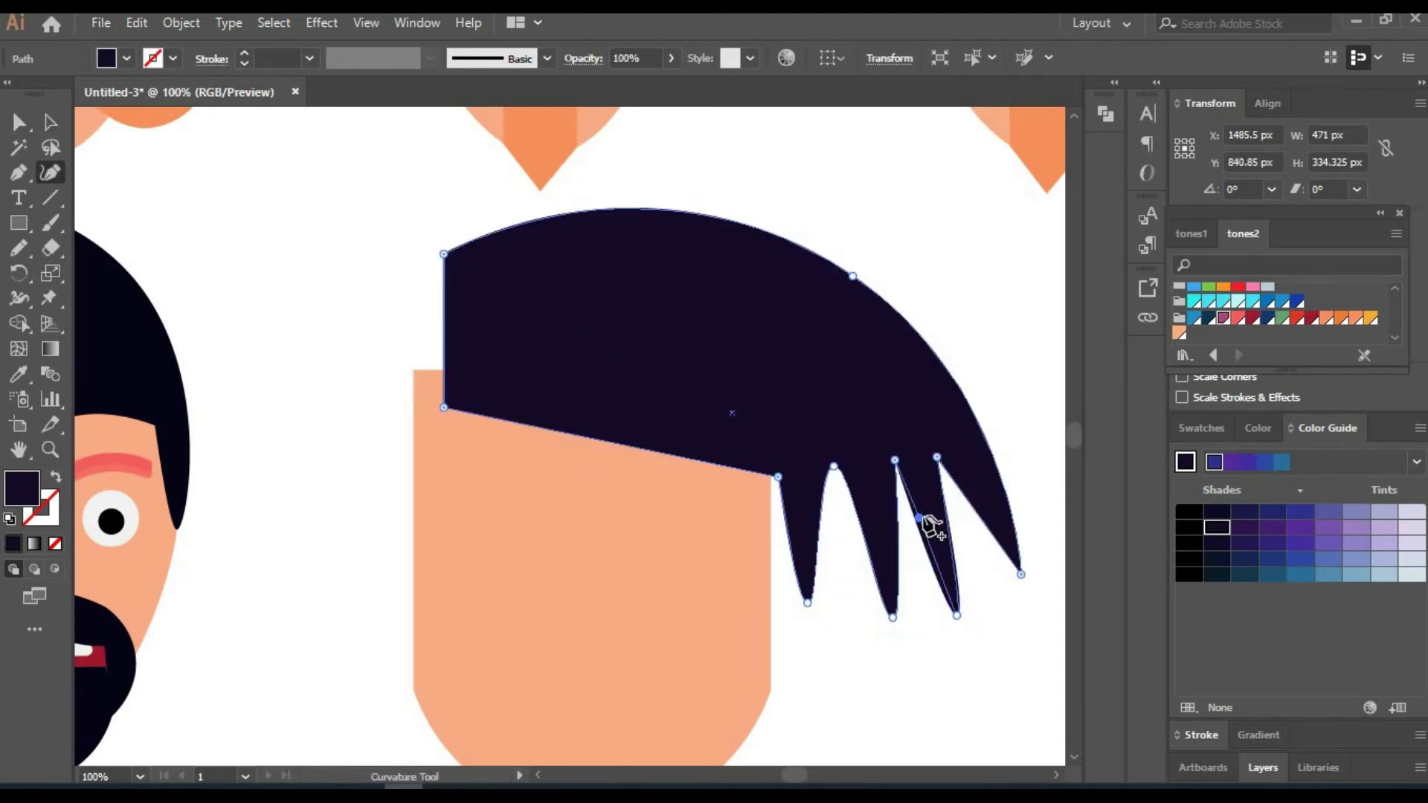
drag(1020, 572, 1012, 601)
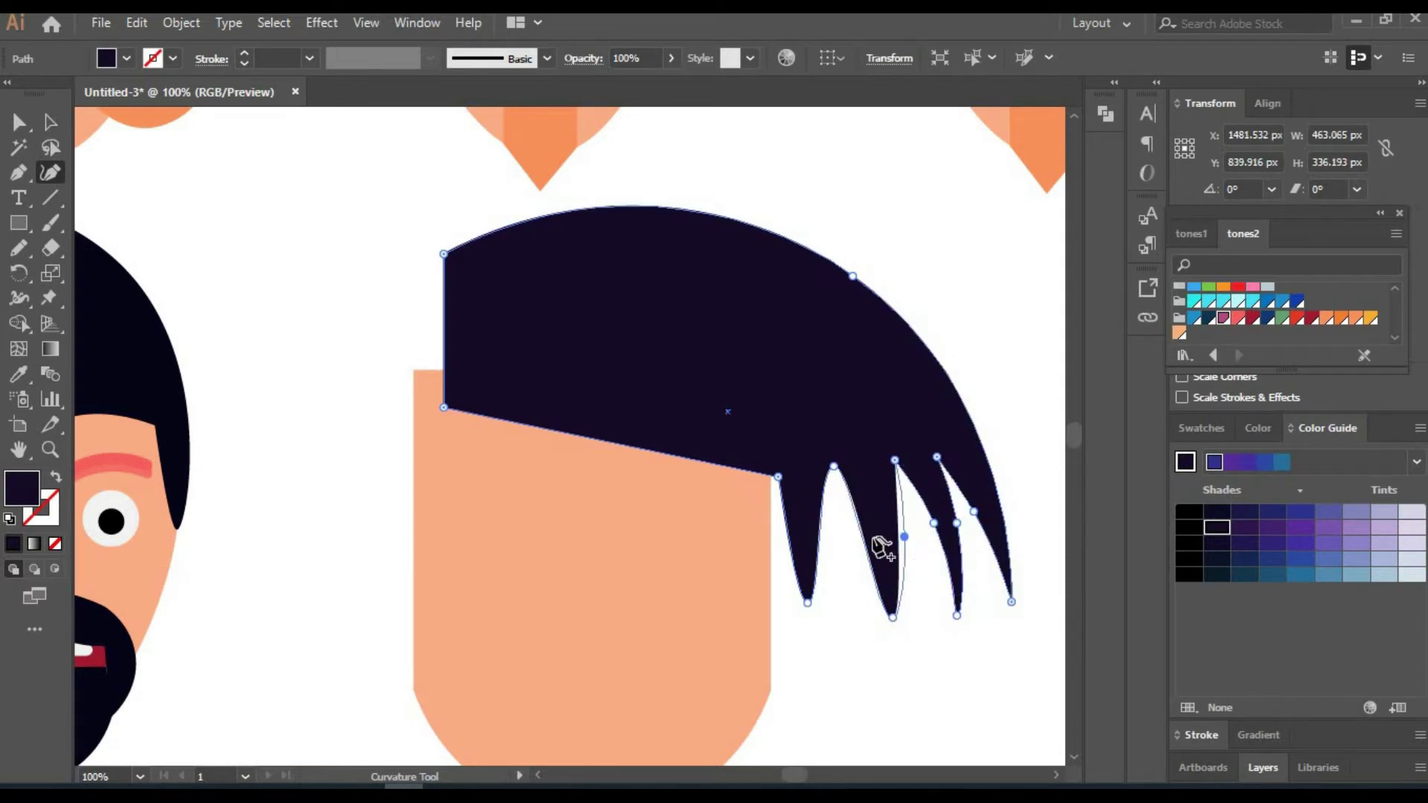
click(883, 535)
drag(807, 602, 852, 627)
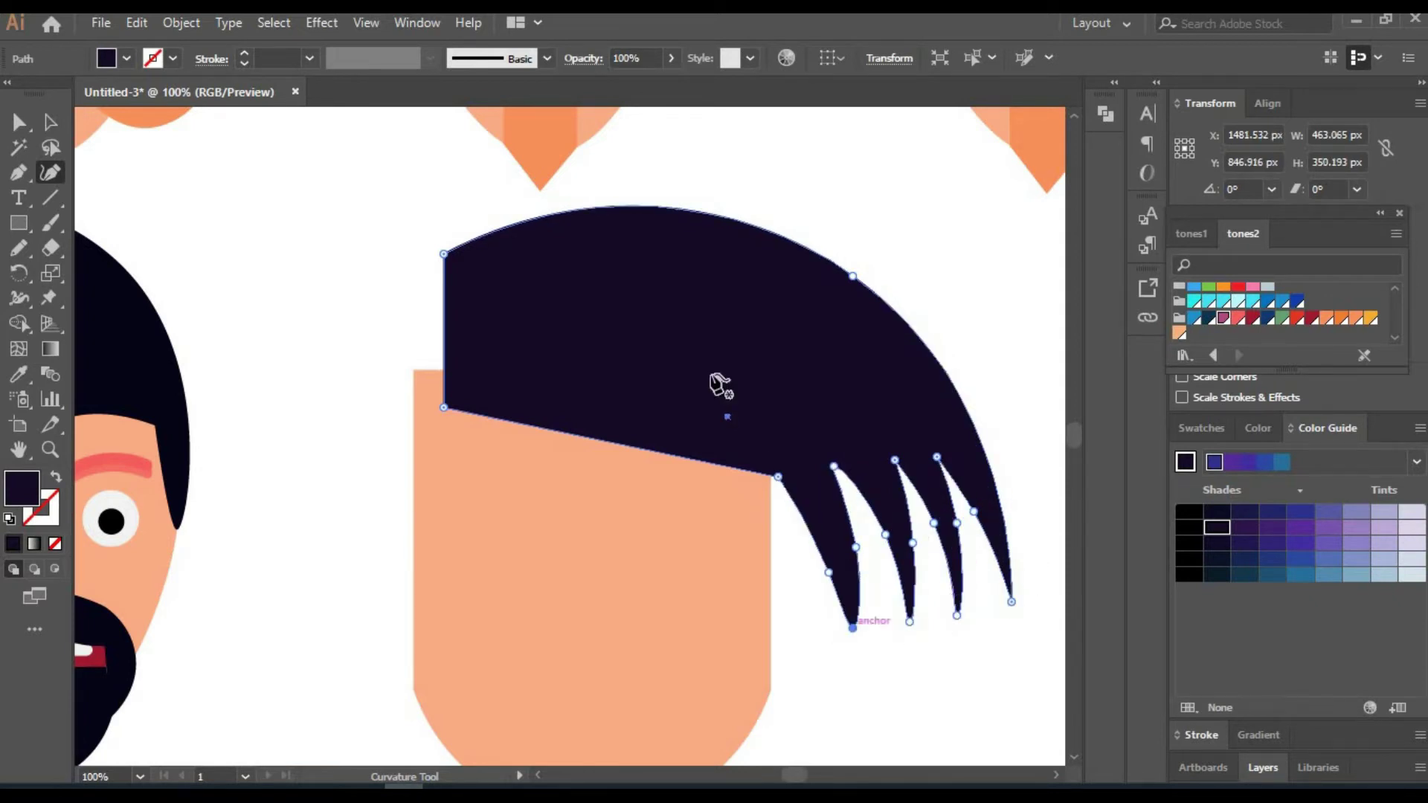
Round the hair's top-left corner, curve its bottom edge, and sketch a left eyebrow stroke.
drag(443, 254, 400, 279)
ctrl+click(271, 198)
drag(271, 198, 202, 102)
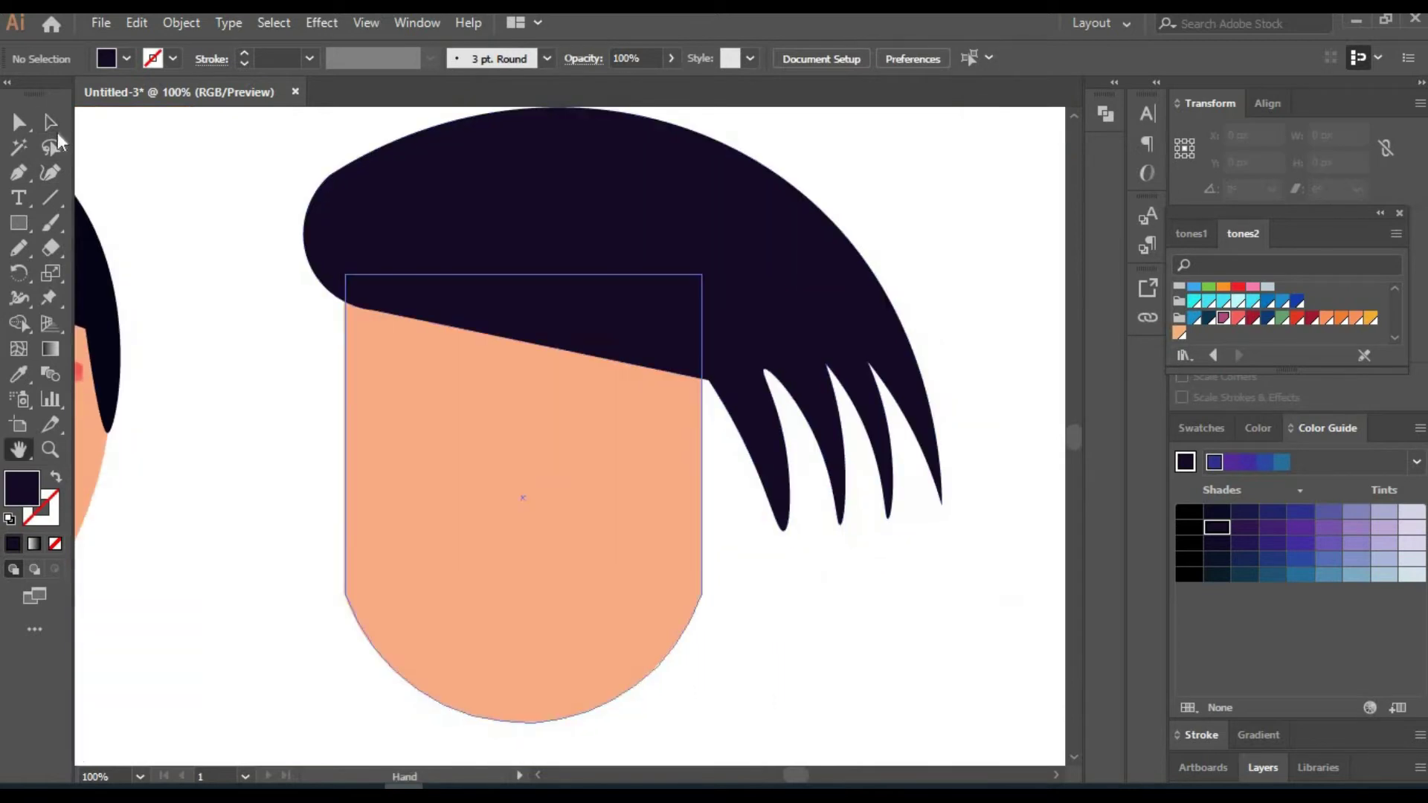
click(446, 335)
click(598, 337)
drag(722, 371, 730, 371)
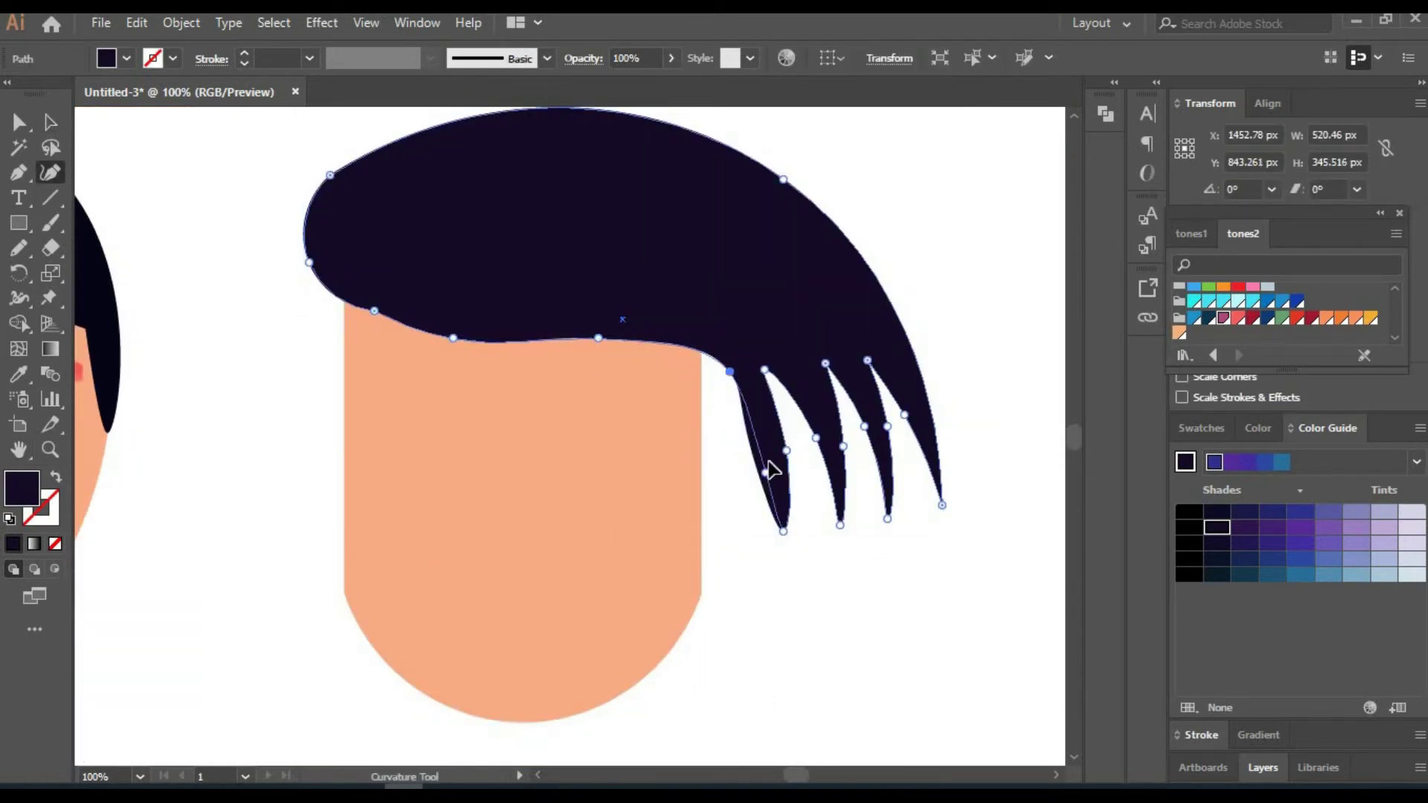
ctrl+click(113, 145)
drag(113, 145, 134, 124)
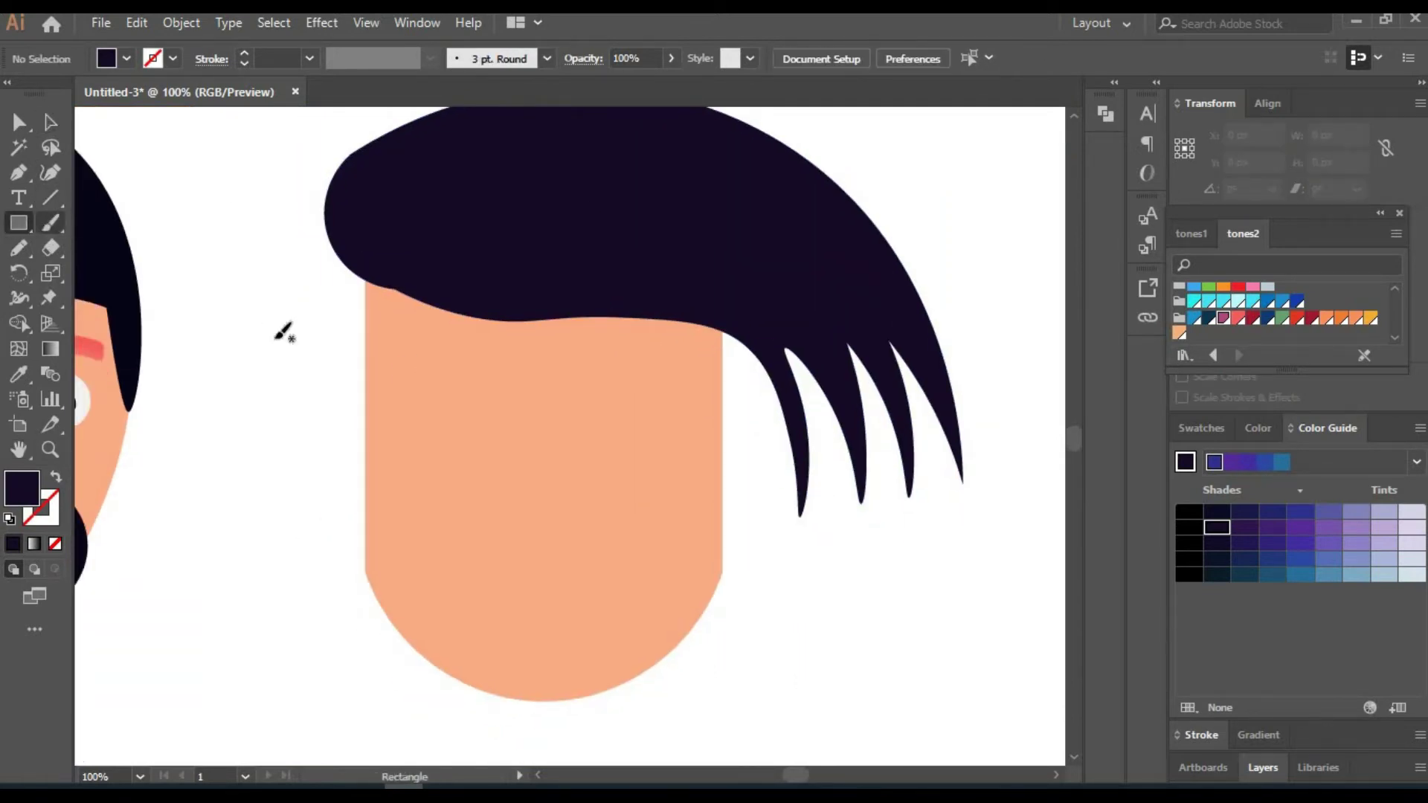
drag(398, 370, 491, 409)
Reflect a copy of the eyebrow and place it as the right brow.
key(a)
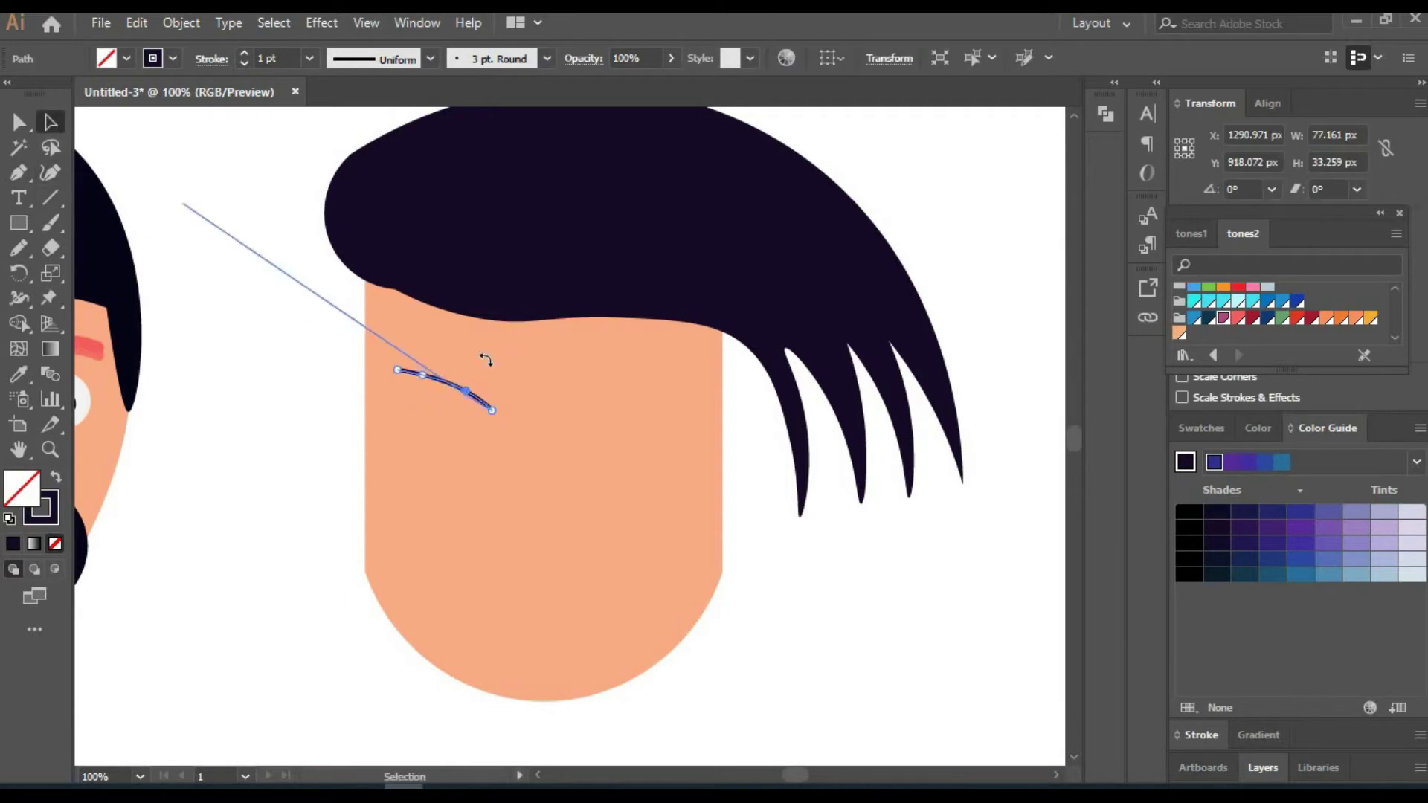
right_click(462, 347)
click(781, 545)
drag(489, 391, 590, 392)
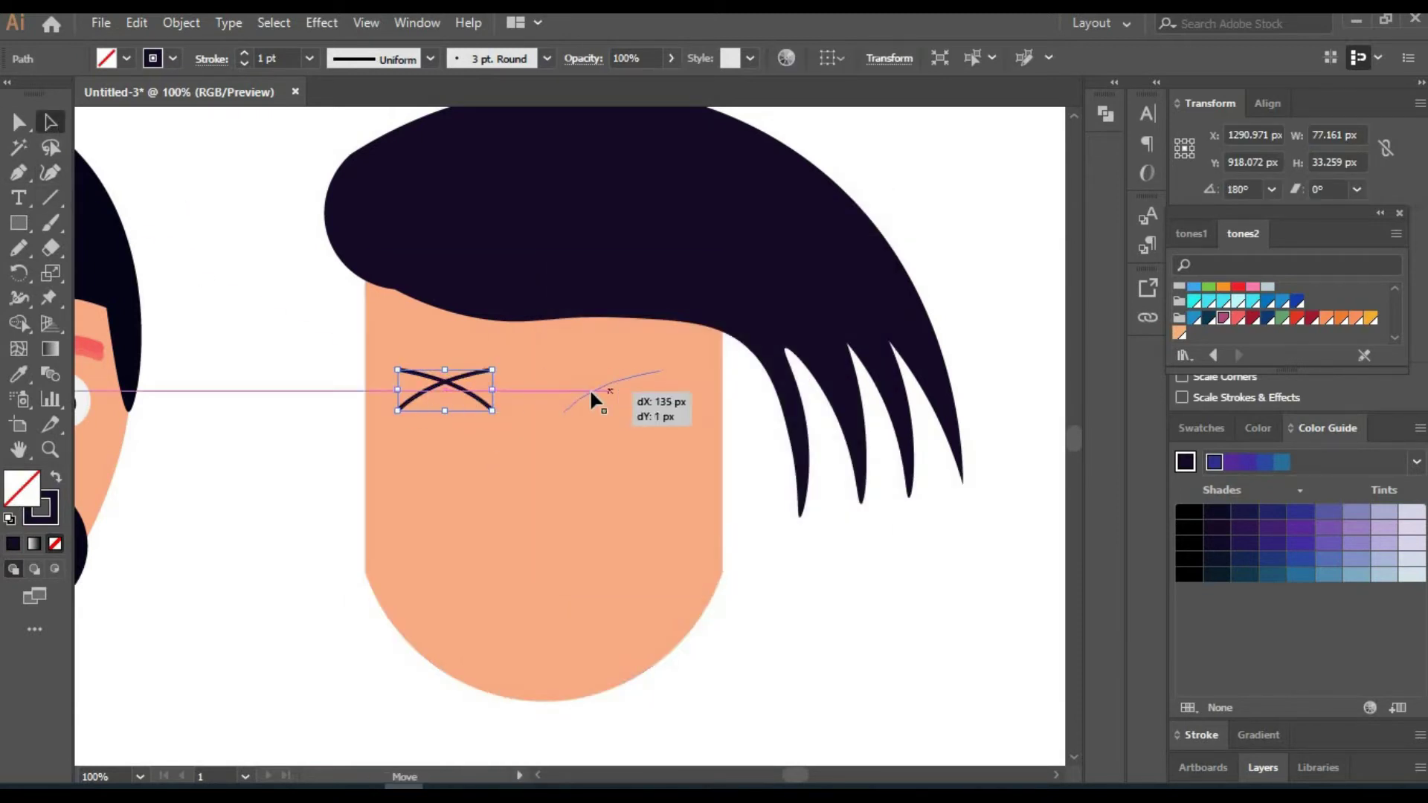
drag(449, 385, 457, 376)
Add offset copies of both eyebrows at reduced opacity, the right one at 80%.
key(5)
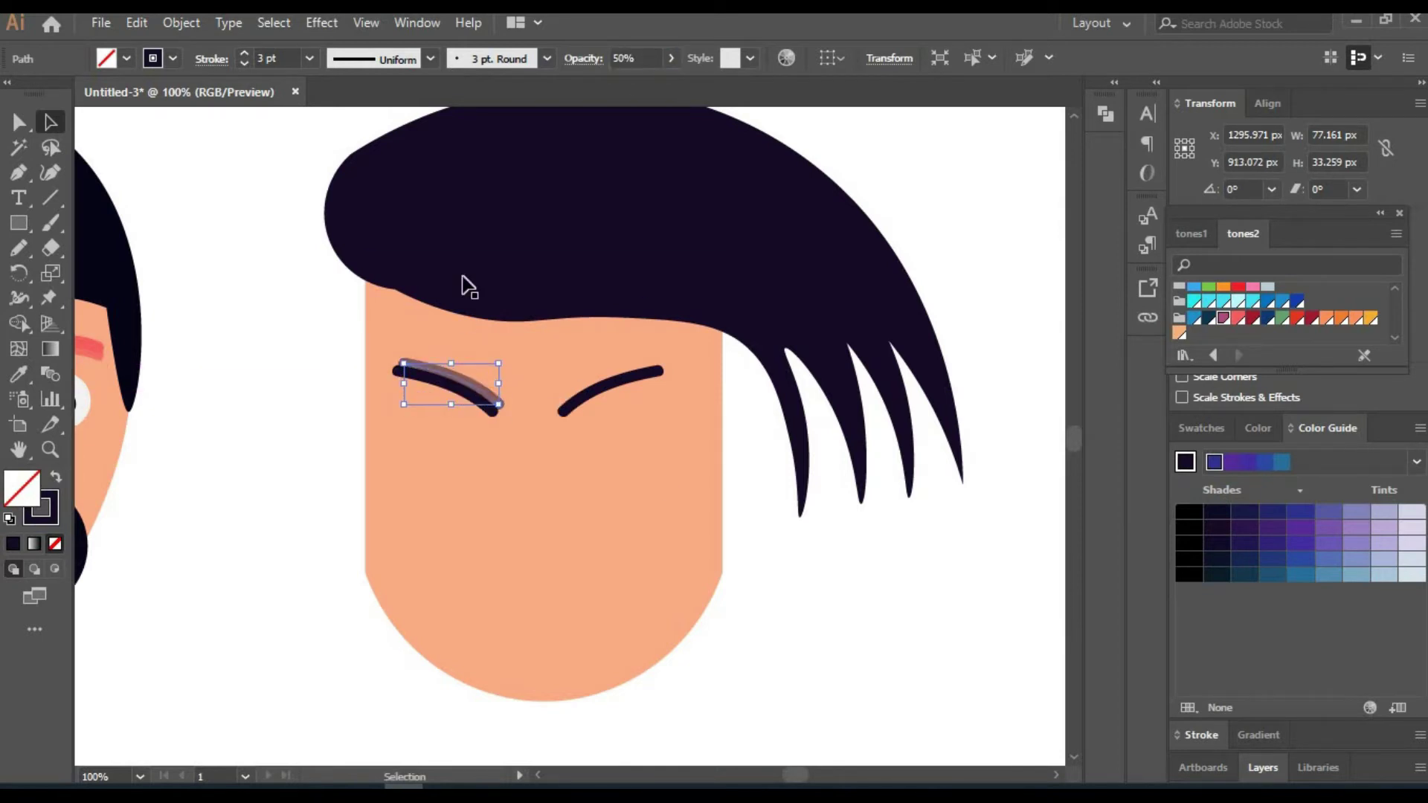
key(Return)
drag(617, 374, 599, 376)
text(80)
key(Return)
click(807, 628)
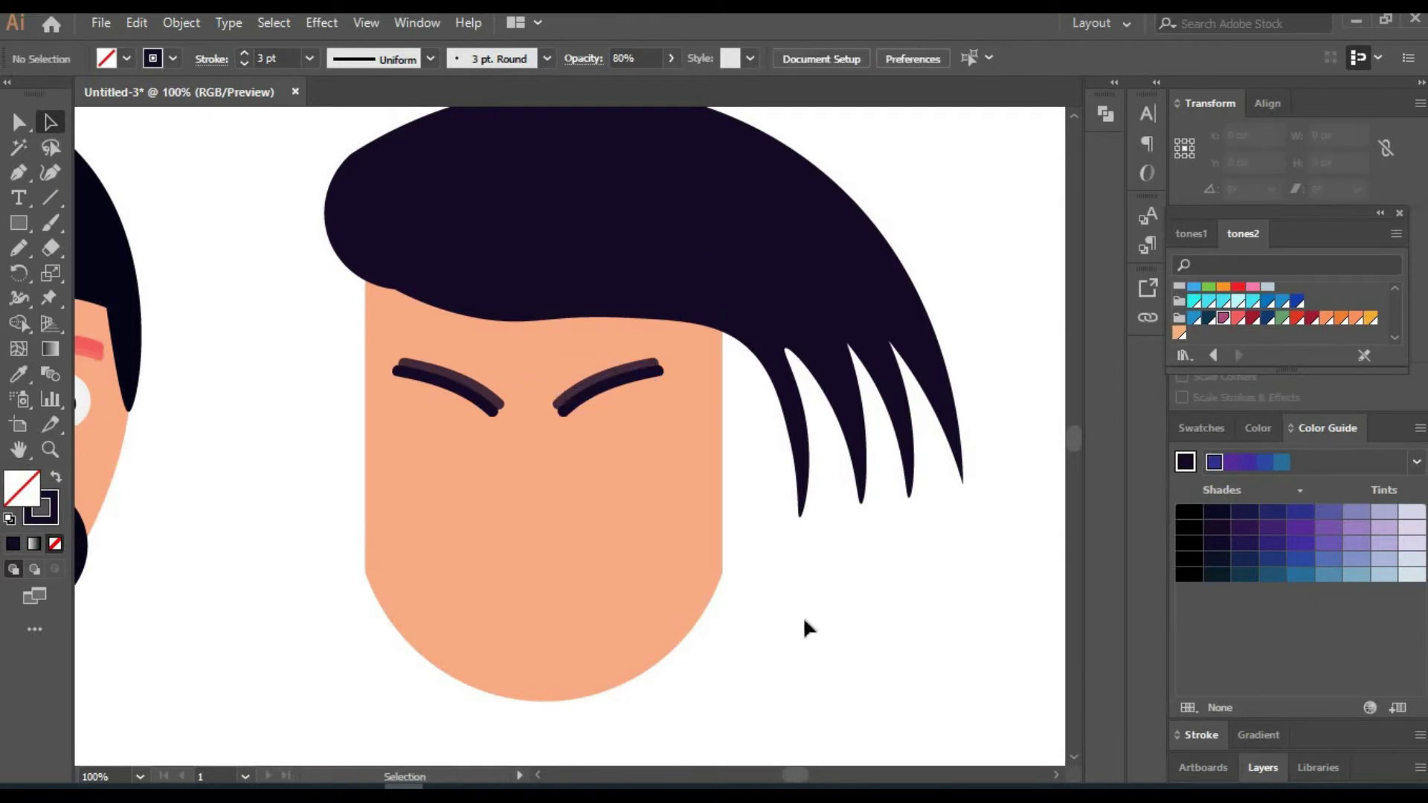
Draw a half-ellipse eye under the left eyebrow by flattening an ellipse's top.
click(18, 225)
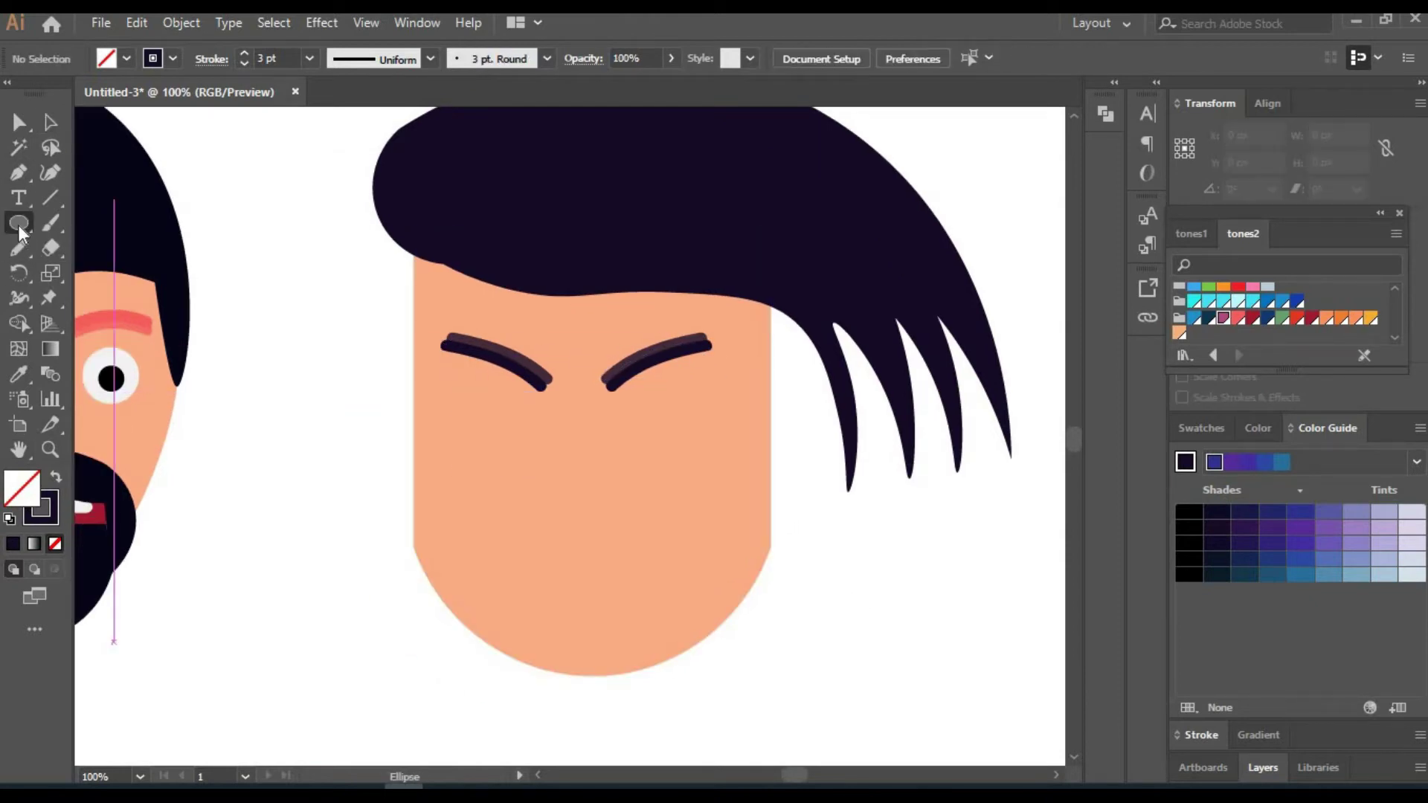
drag(447, 401, 547, 476)
key(shift+grave)
drag(450, 471, 504, 474)
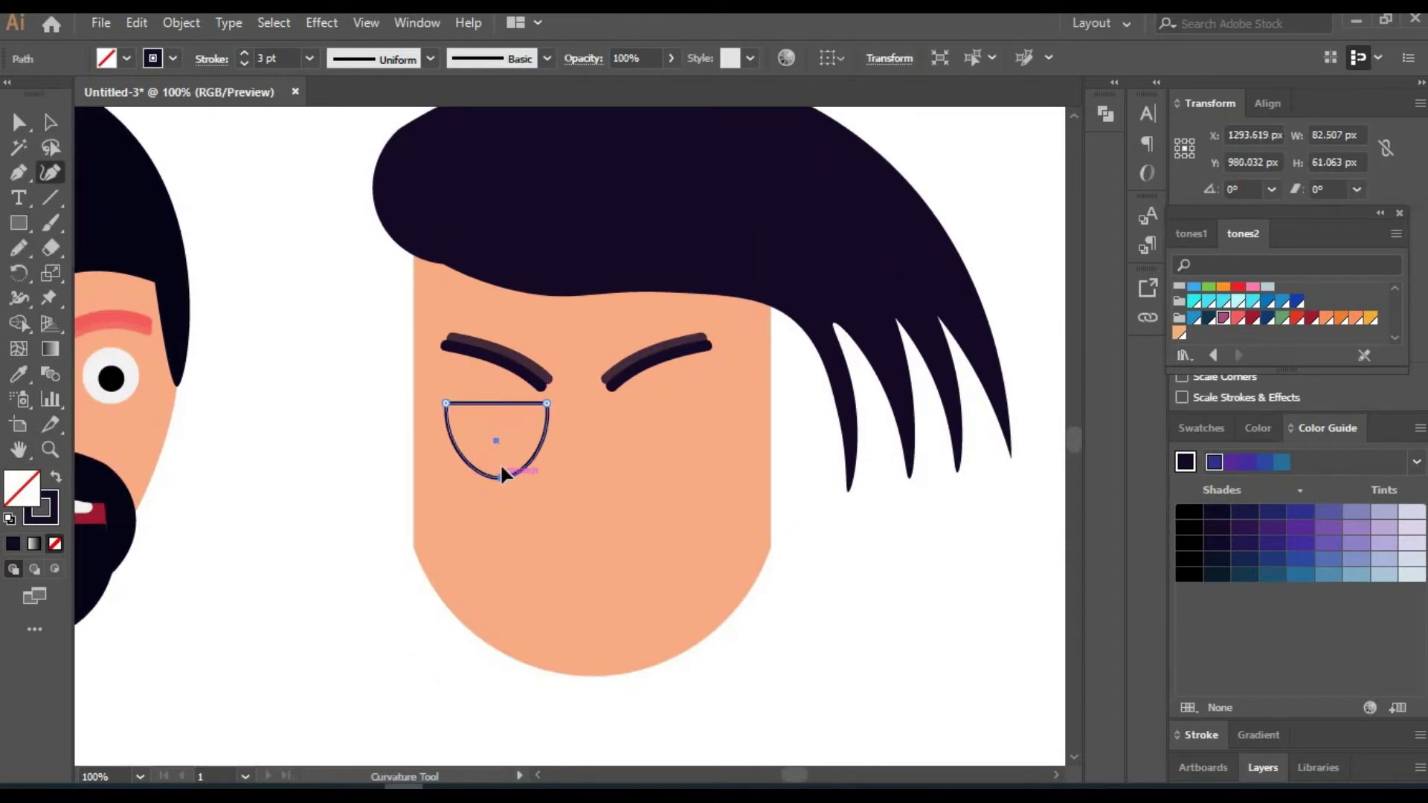
Fill the eye with a deep dark shade and place a copy under the right eyebrow.
key(v)
click(1202, 428)
click(1315, 508)
click(1328, 428)
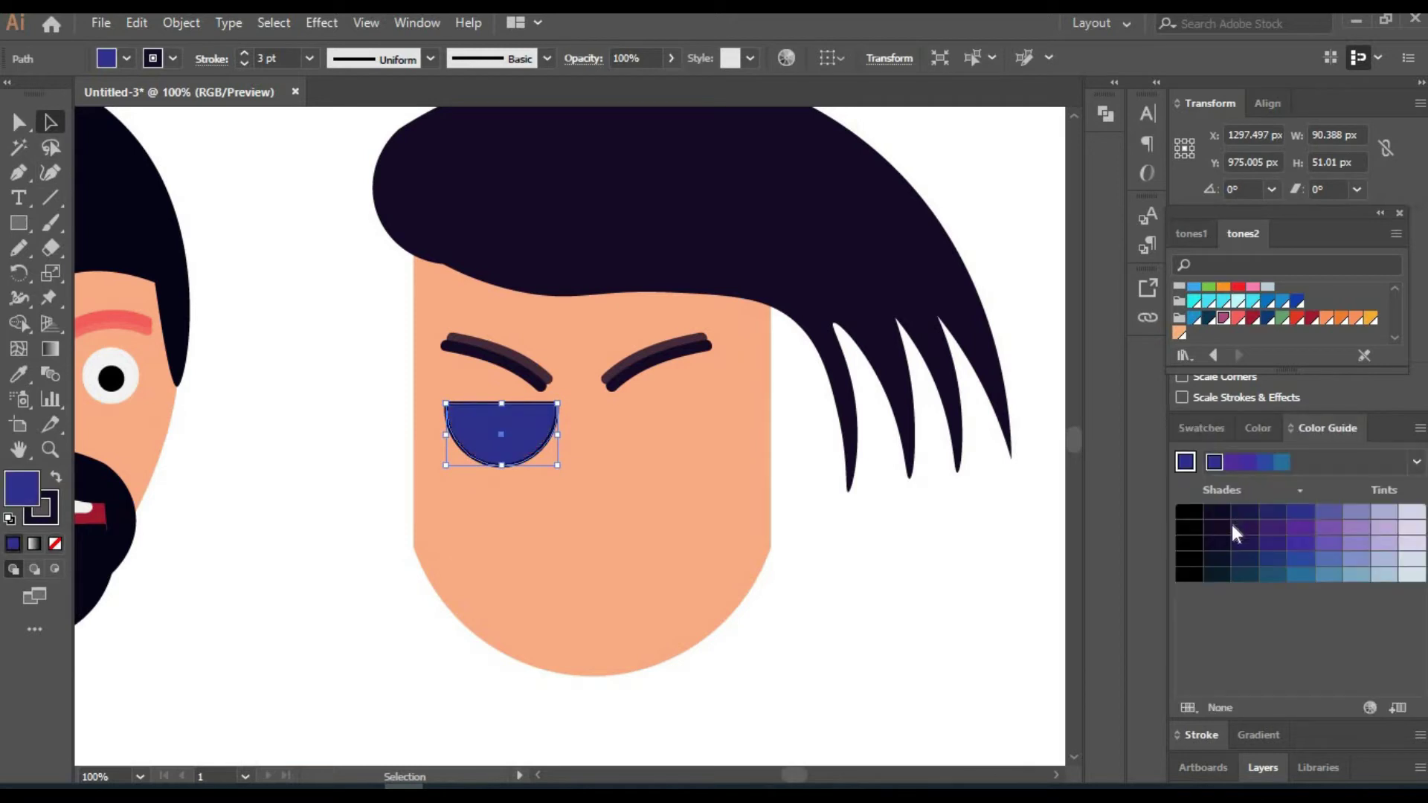
click(1201, 428)
click(1328, 428)
click(1217, 527)
drag(501, 434, 658, 434)
click(216, 666)
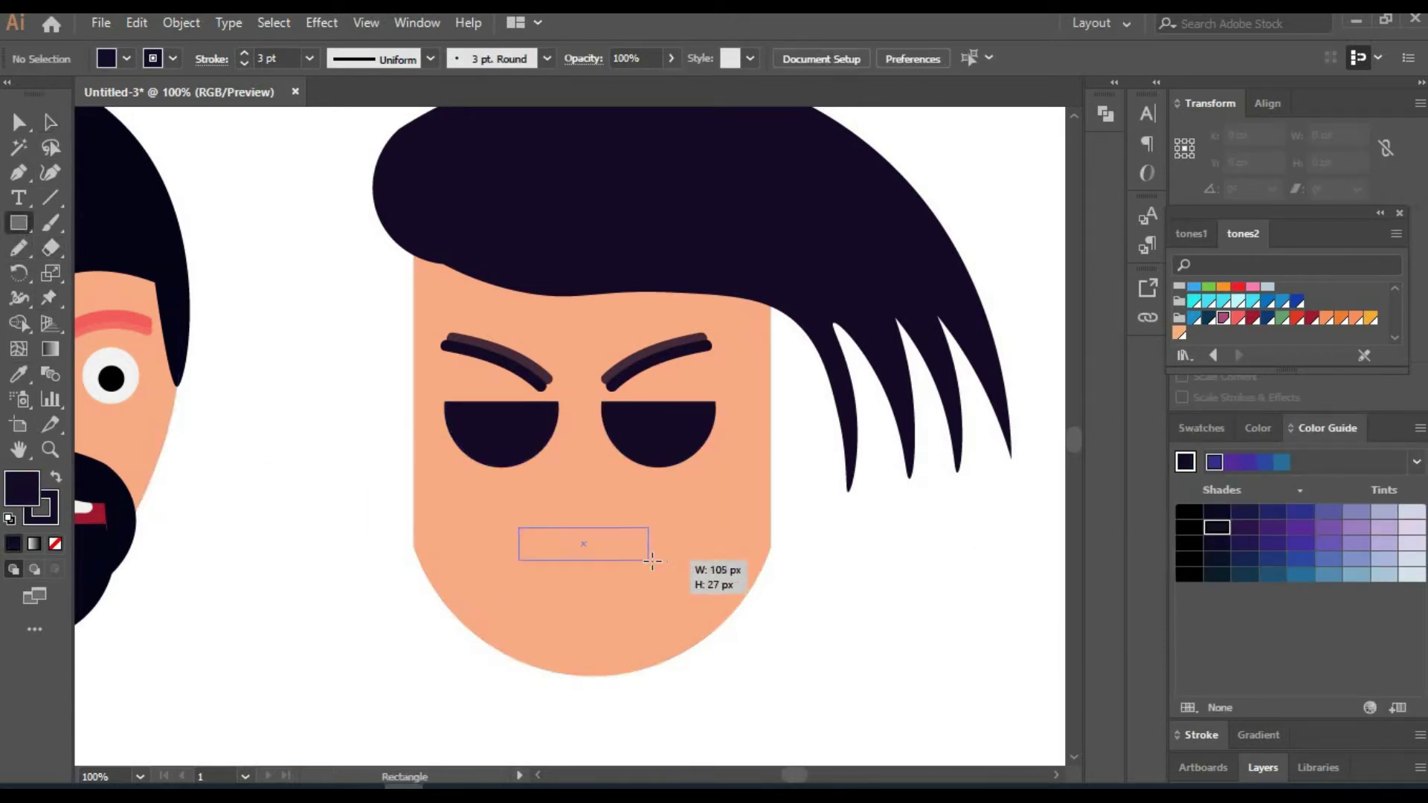
Undo the mouth rectangle and smile stroke, then draw a dark rectangle across the lower face.
drag(652, 561, 652, 562)
key(ctrl+z)
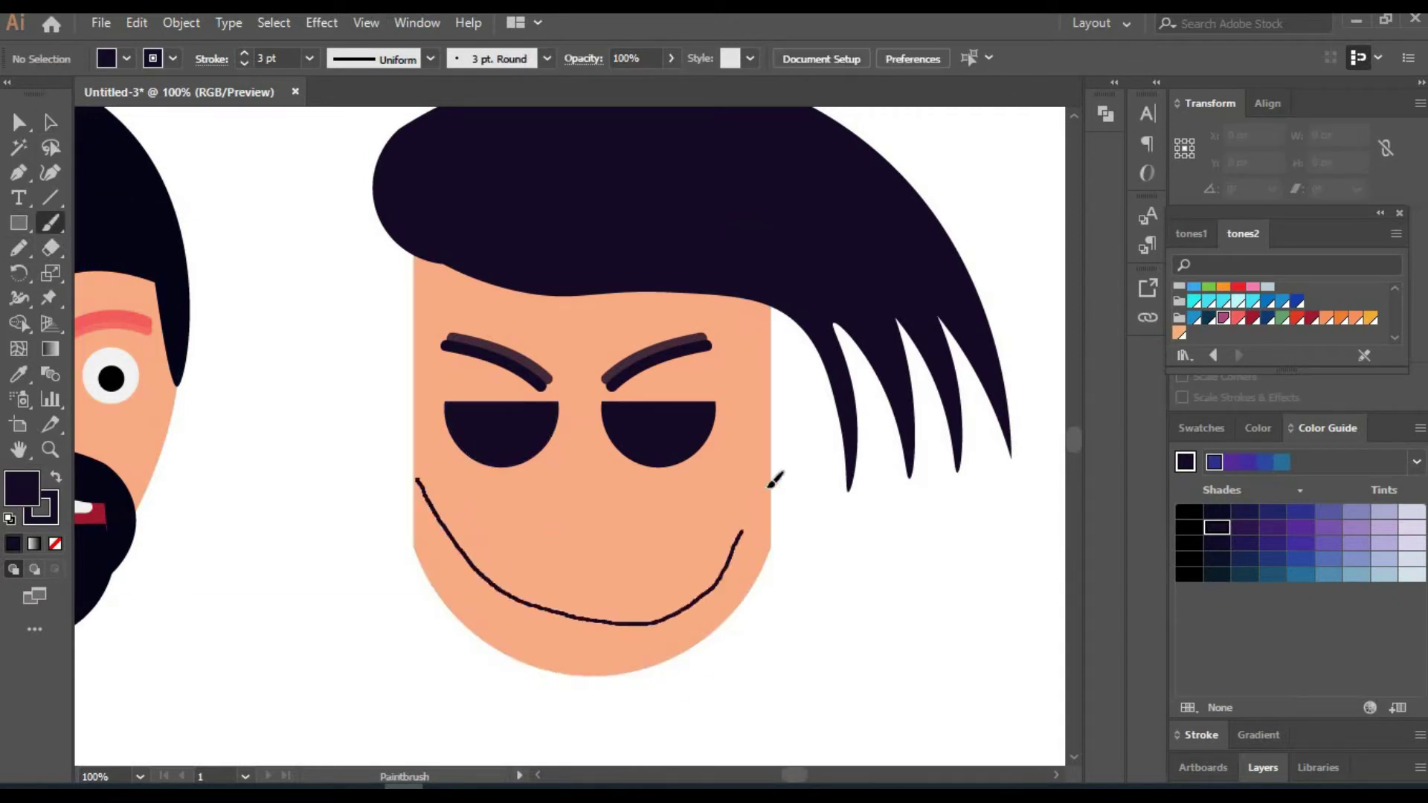
key(ctrl+z)
key(m)
drag(473, 560, 684, 629)
Bend the rectangle's corners and edges into a rounded beard along the jaw.
key(shift+grave)
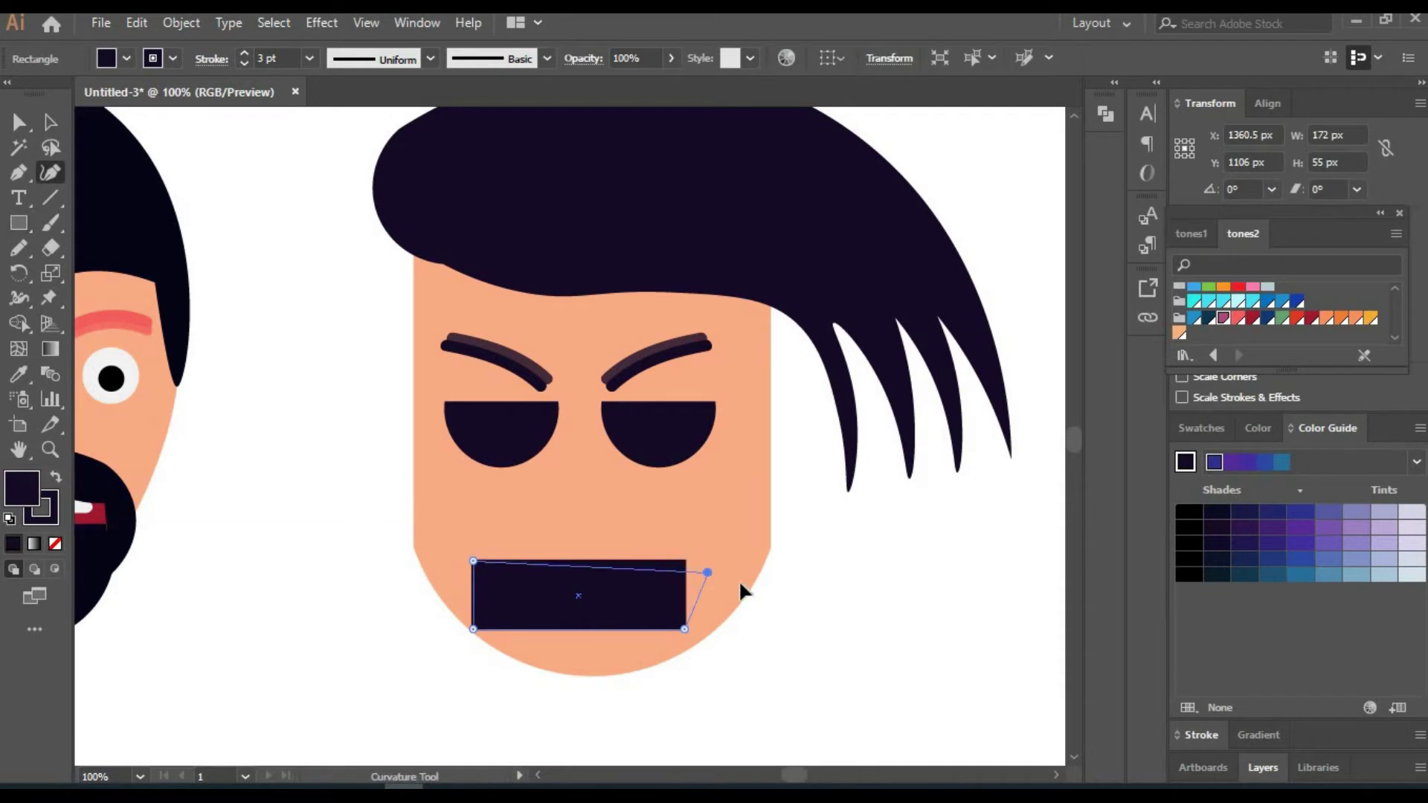
drag(741, 592, 772, 508)
drag(685, 630, 697, 643)
click(731, 533)
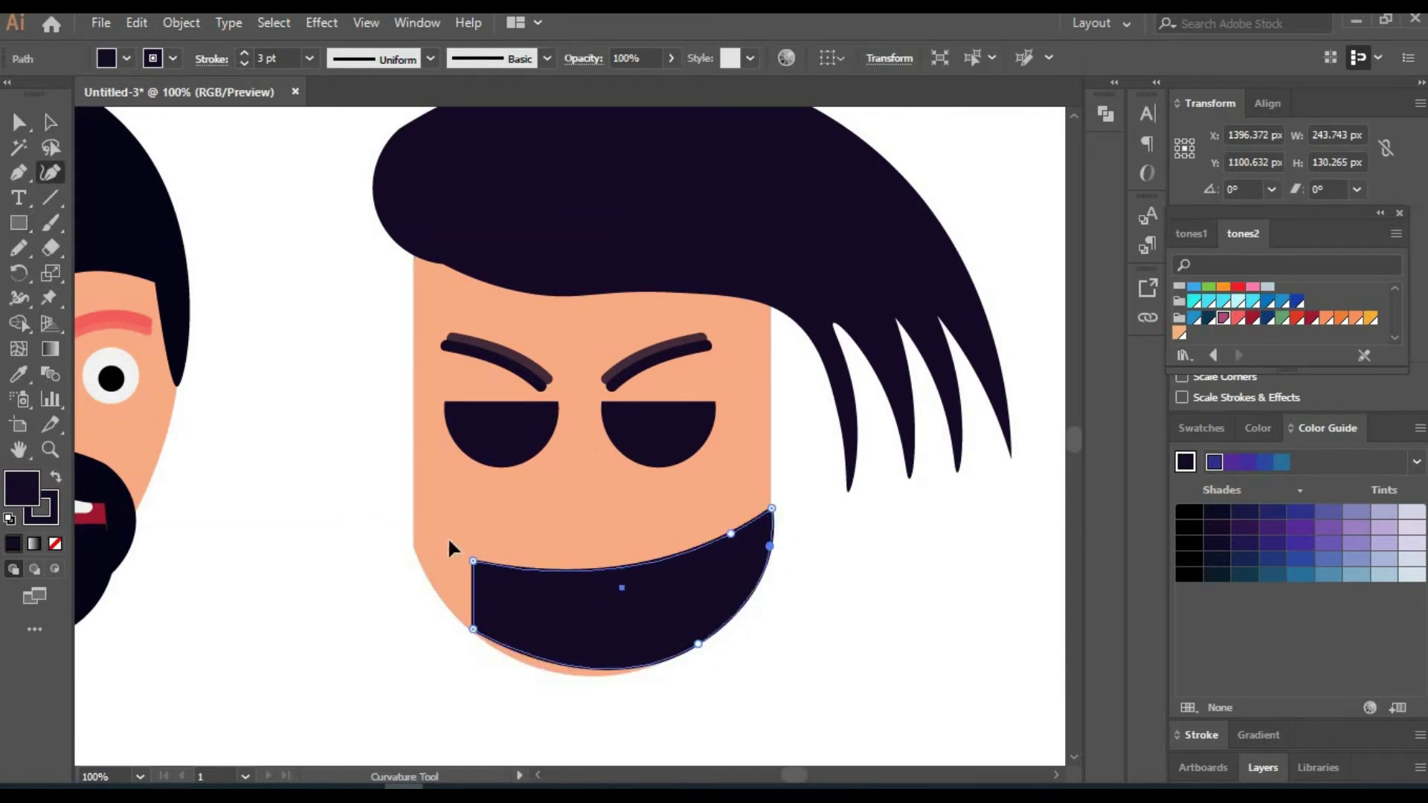
drag(473, 561, 414, 500)
click(416, 567)
drag(515, 649, 575, 676)
drag(697, 643, 672, 653)
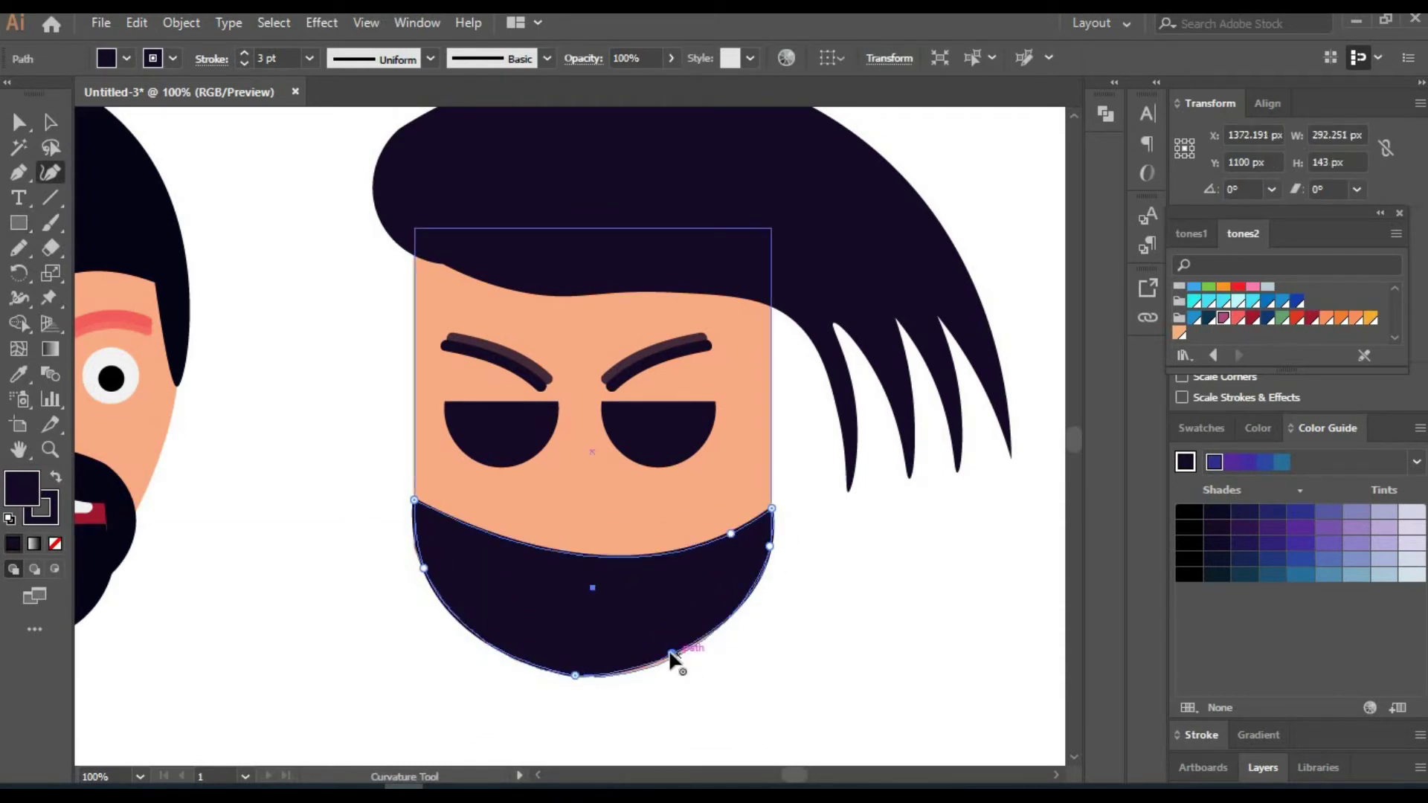
drag(769, 500, 772, 492)
drag(414, 500, 415, 488)
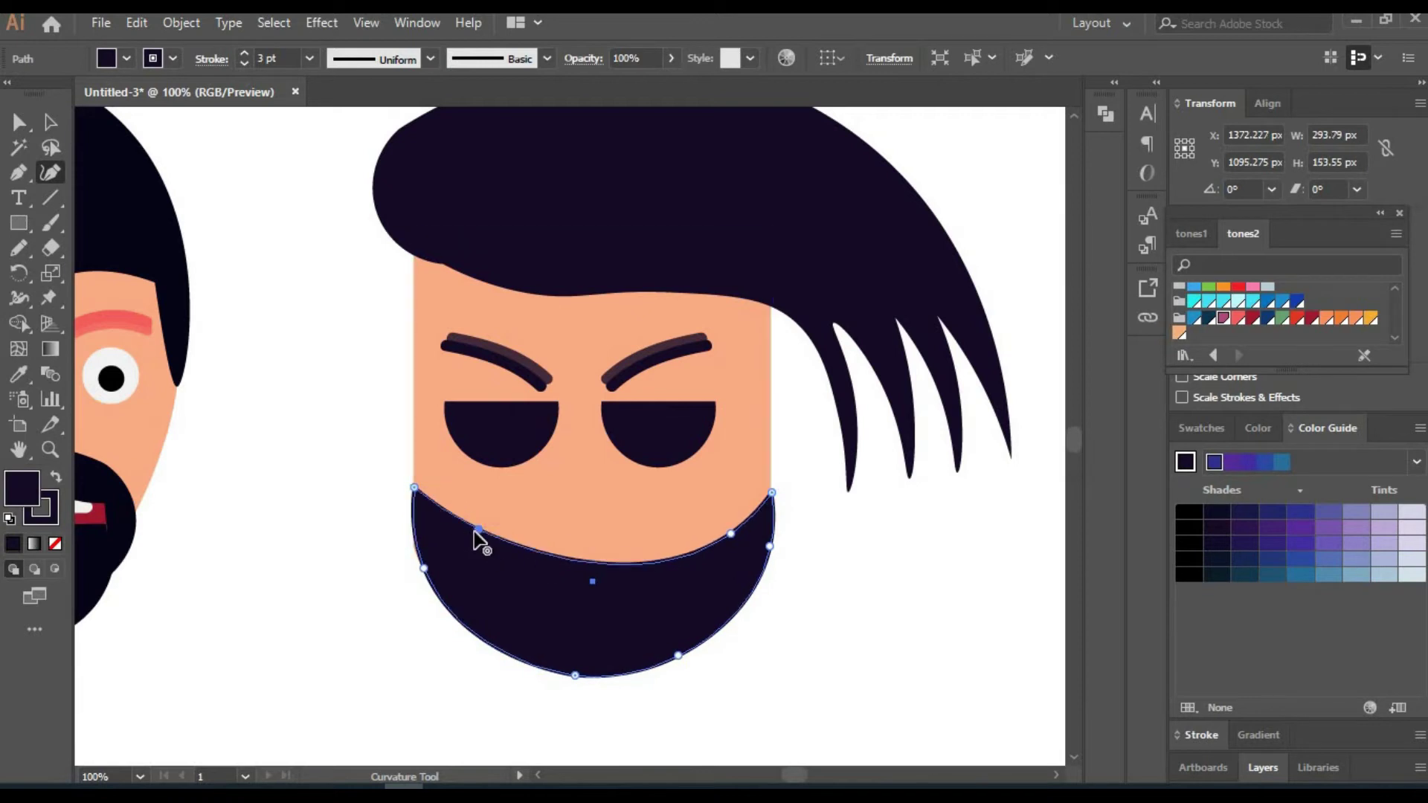
drag(478, 530, 469, 537)
Sketch an arched mustache over the beard with the Paintbrush and remove its extra anchors.
key(v)
key(b)
drag(540, 507, 526, 563)
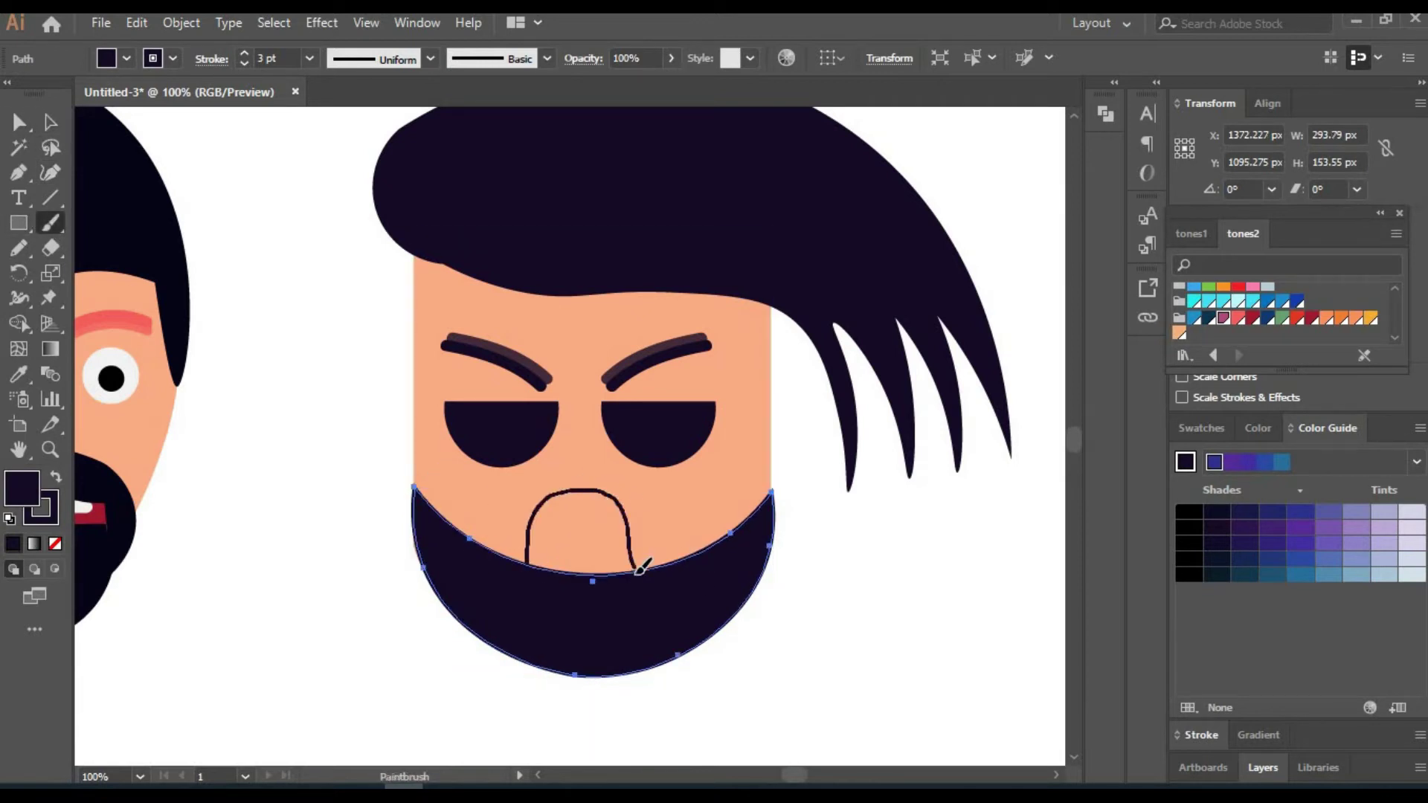
key(shift+grave)
key(ctrl+z)
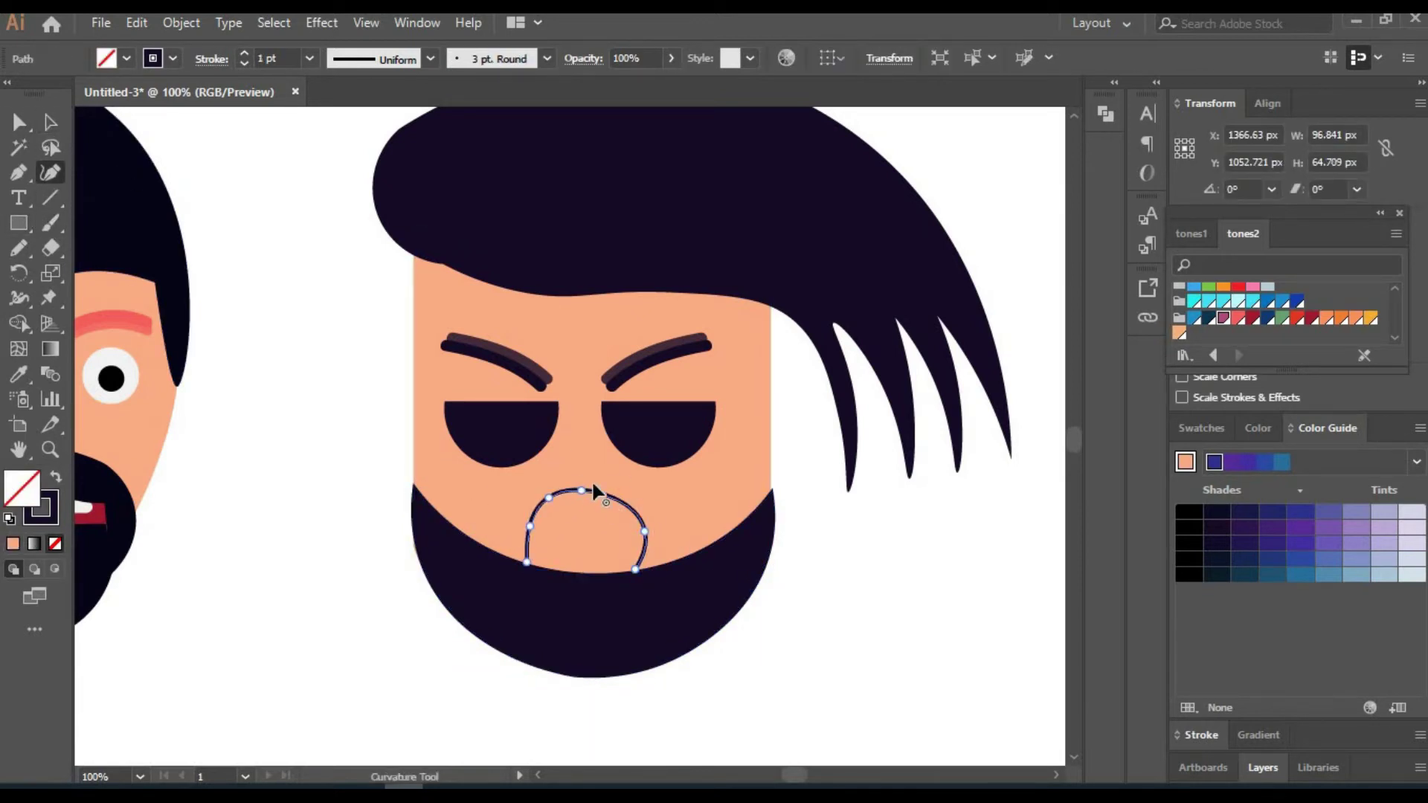
key(ctrl+z)
key(ctrl+z)
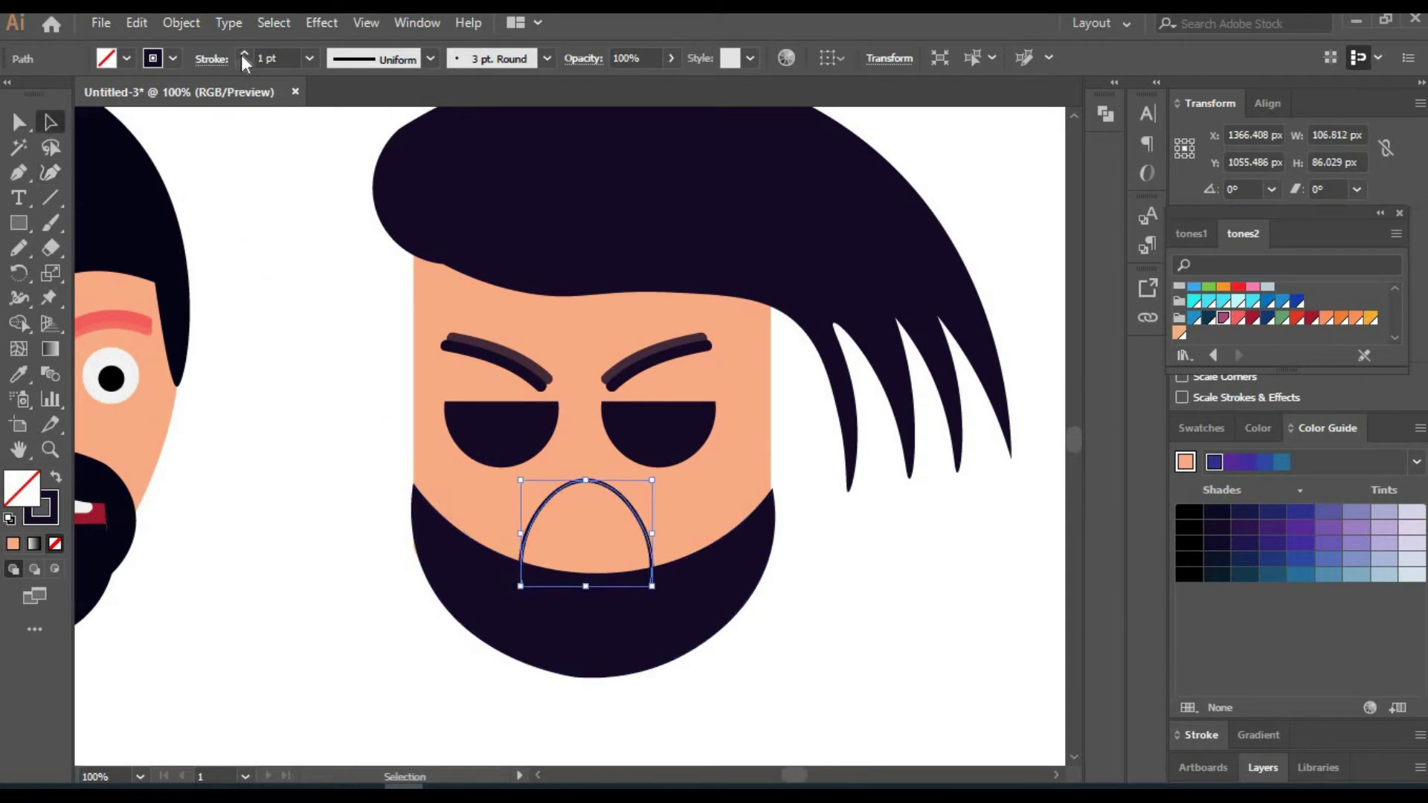
Thicken the mustache arch stroke to 5 pt.
click(309, 58)
click(275, 179)
key(a)
click(351, 477)
Fill both eye lenses red with no outline.
click(525, 444)
click(1238, 318)
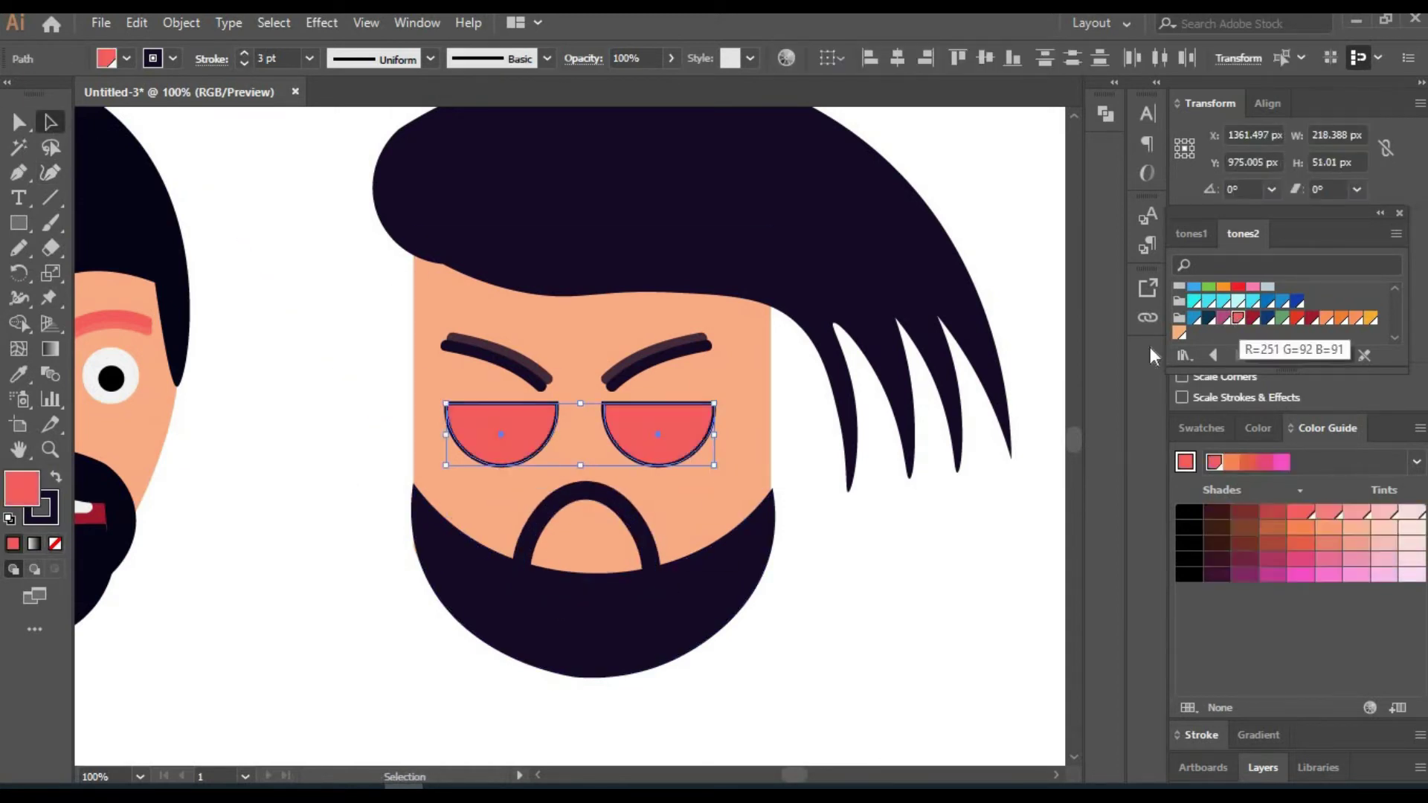
click(244, 65)
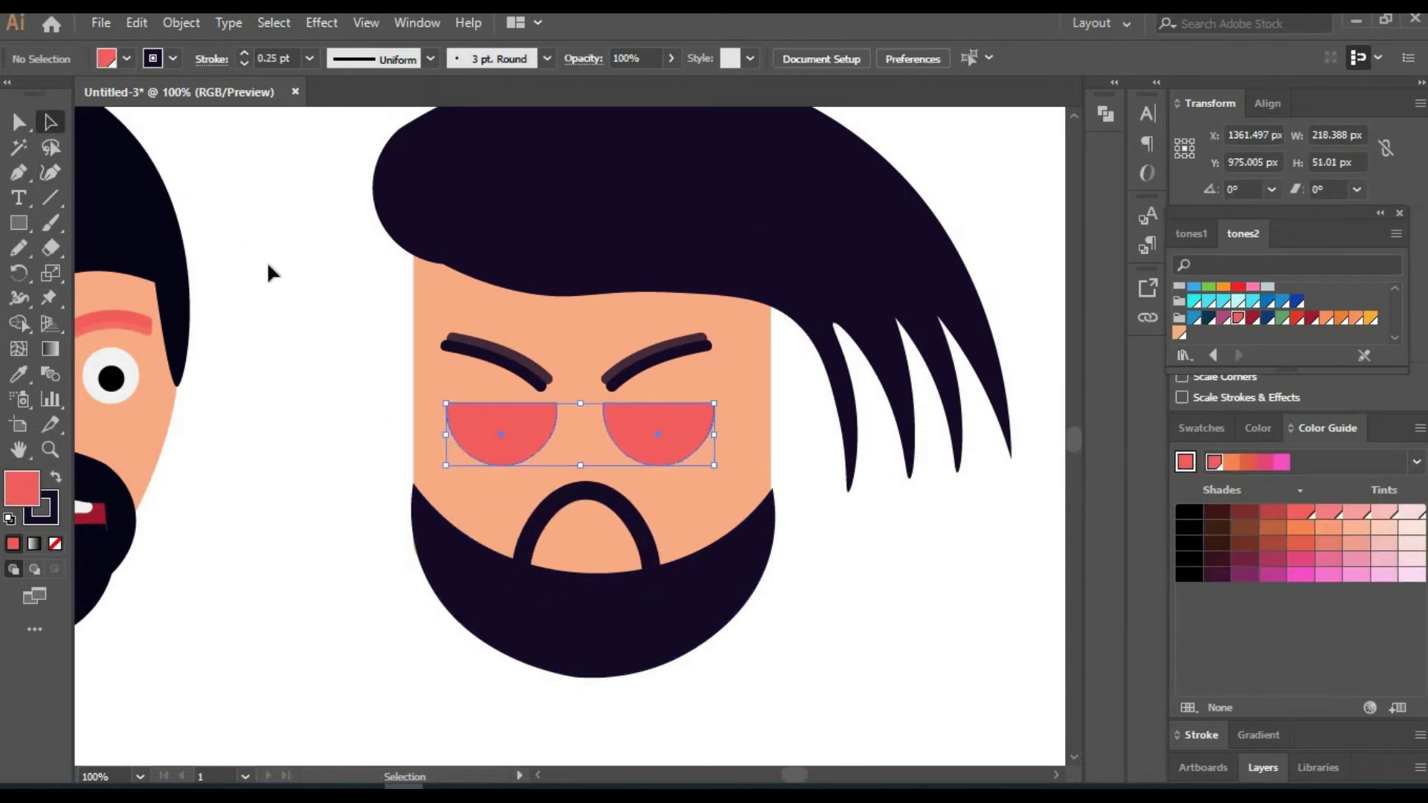
click(309, 370)
Zoom to 150% and draw two slanted shine stripes on the left lens.
click(119, 776)
text(150)
key(Return)
key(m)
mouse_move(451, 398)
mouse_down()
mouse_move(473, 467)
mouse_move(494, 394)
mouse_move(470, 386)
mouse_up()
key(shift+grave)
drag(451, 467, 435, 472)
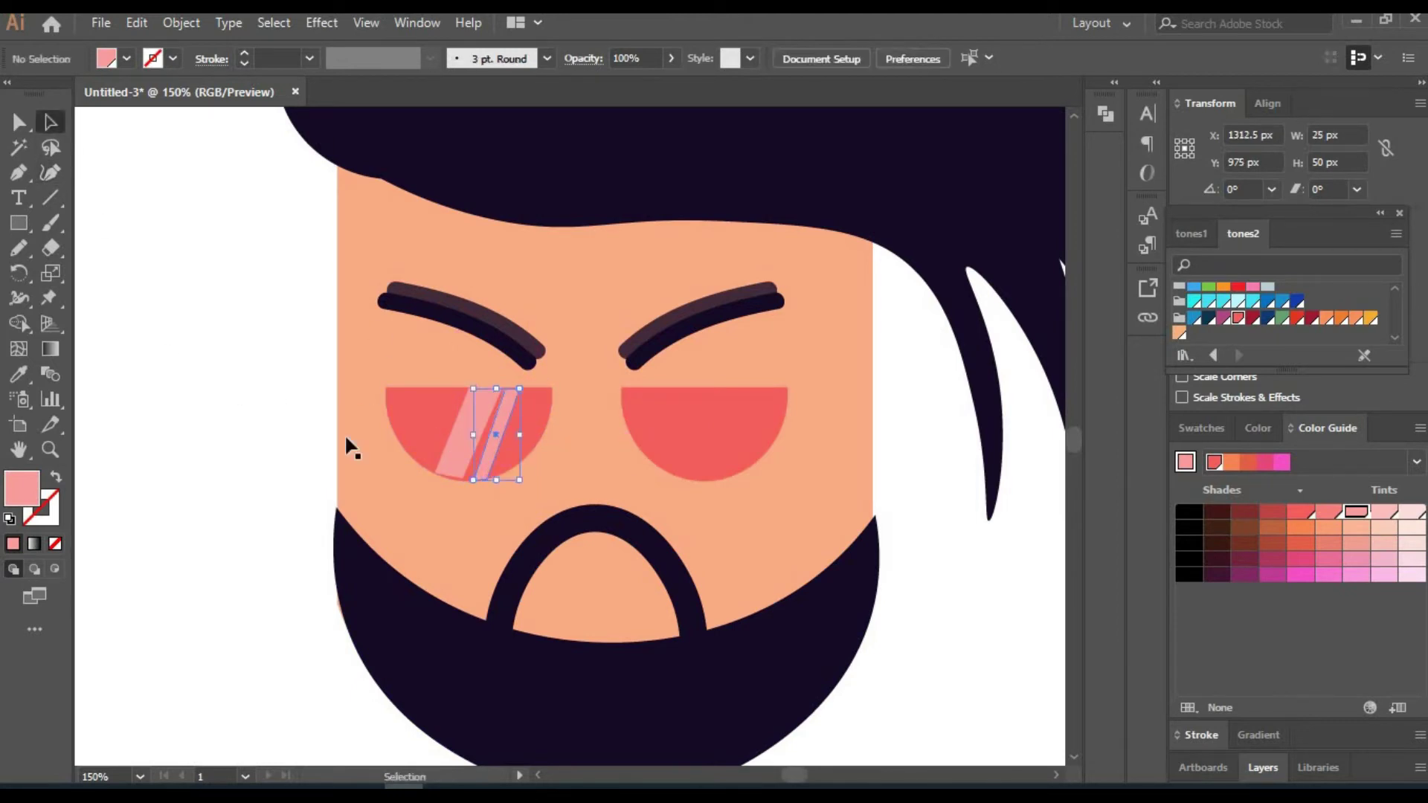
drag(487, 479, 462, 480)
Copy both shine stripes onto the right lens and select its narrow stripe.
key(a)
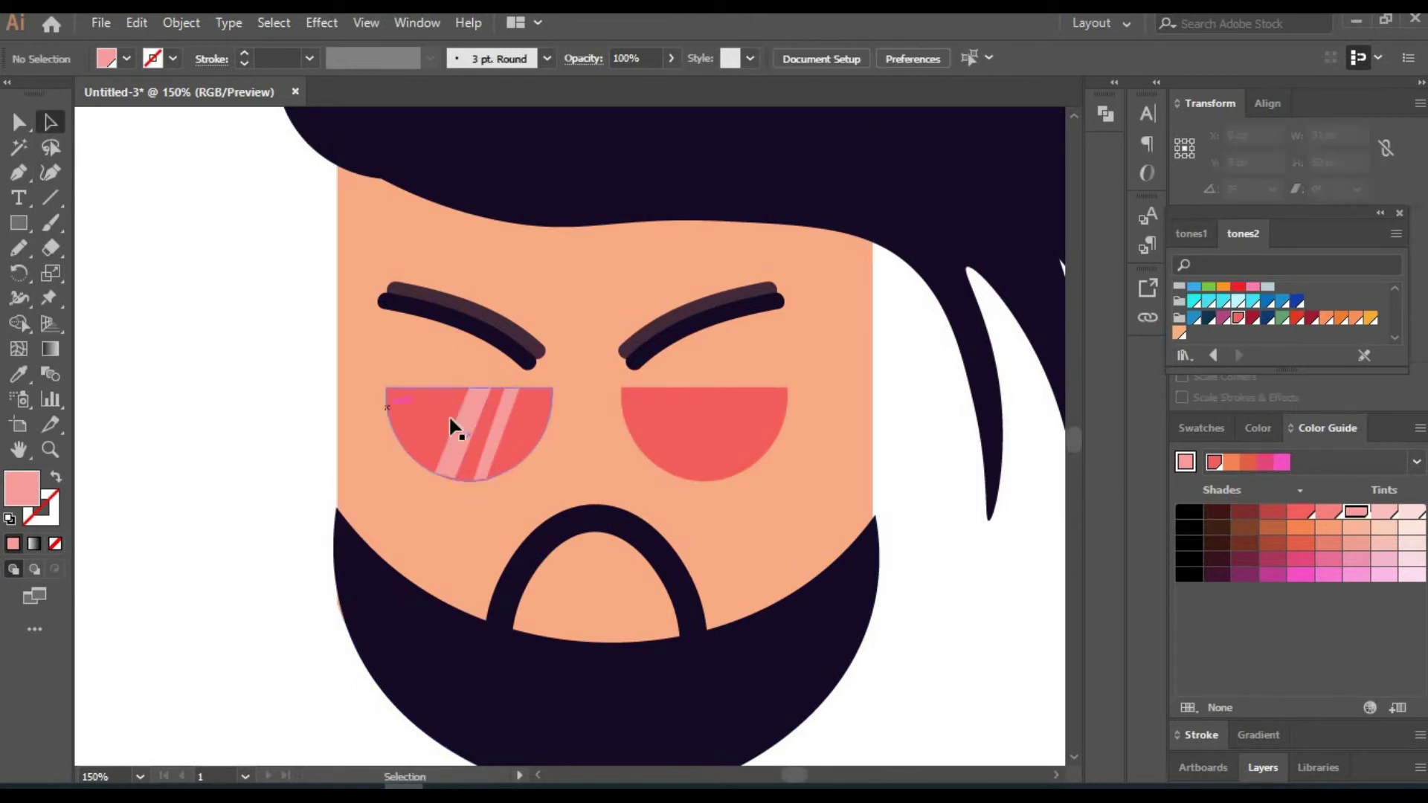
click(456, 424)
shift+click(500, 431)
drag(465, 437, 703, 435)
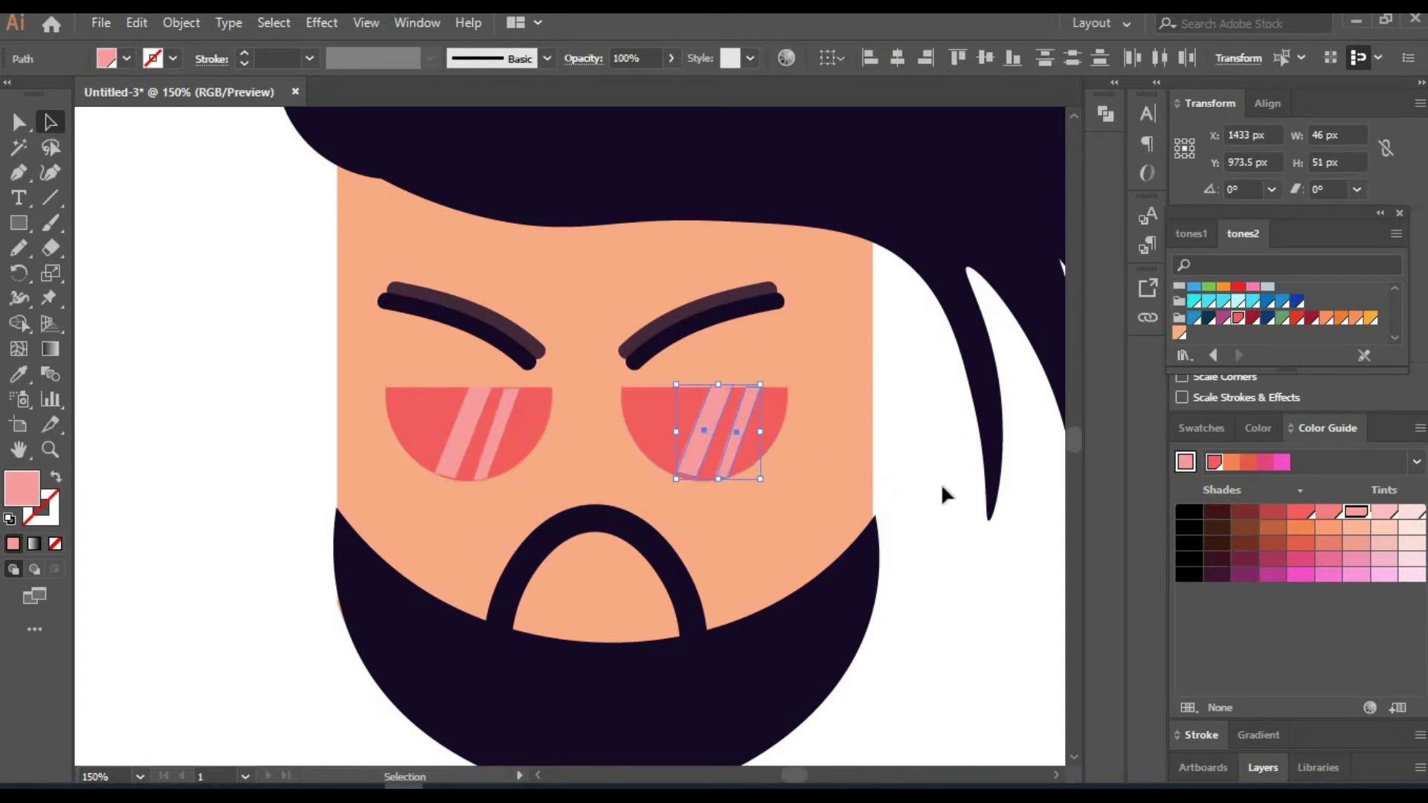
text(300)
key(Return)
key(shift+grave)
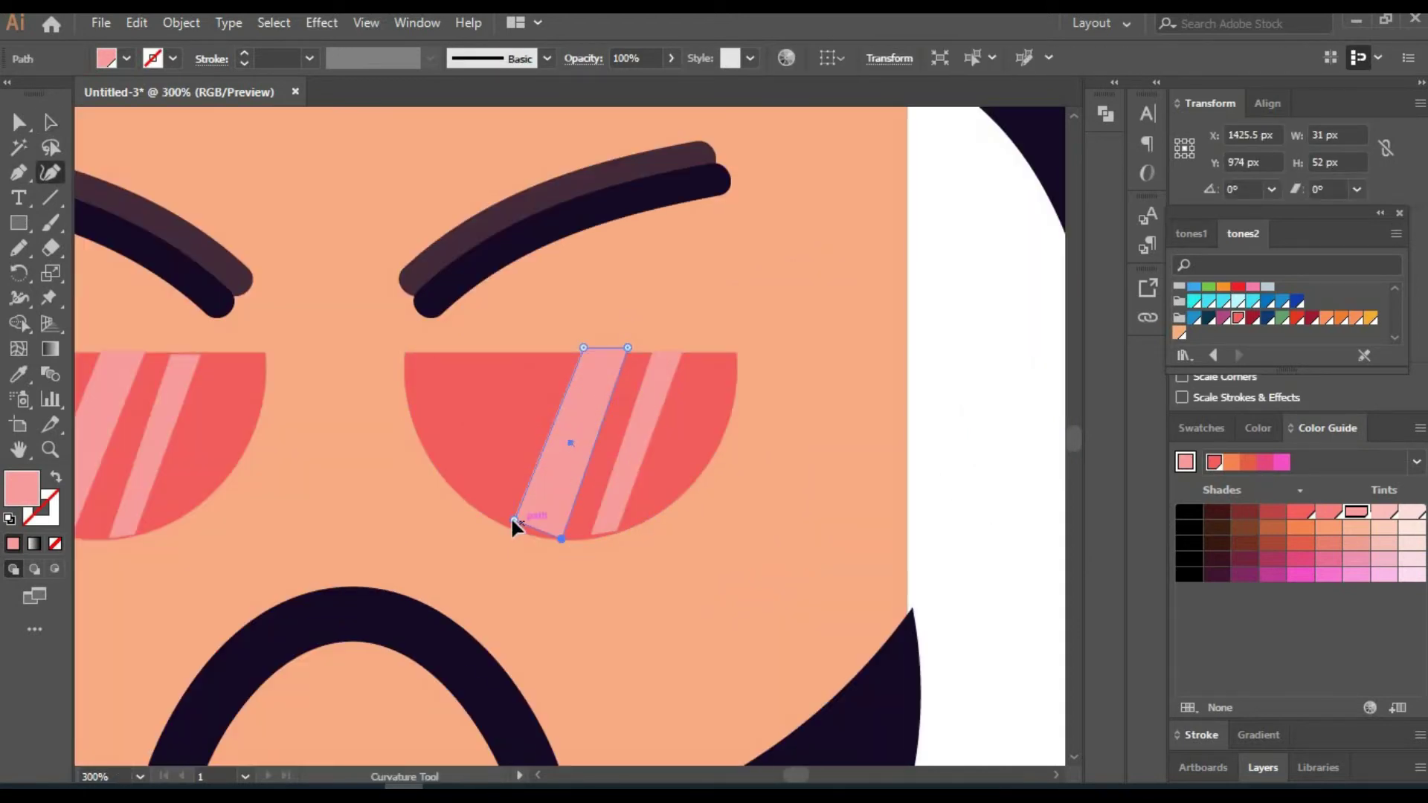
key(a)
drag(624, 357, 606, 503)
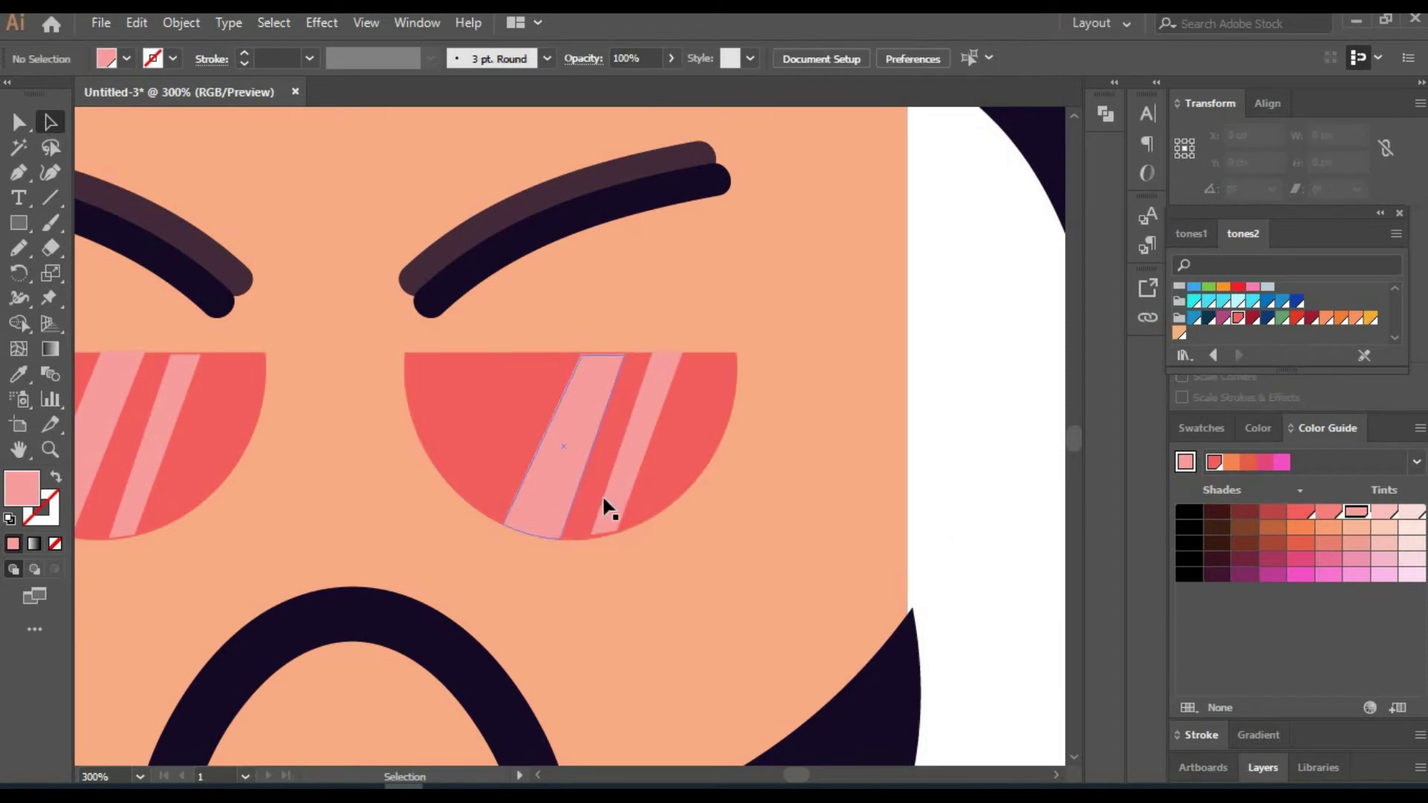
click(51, 178)
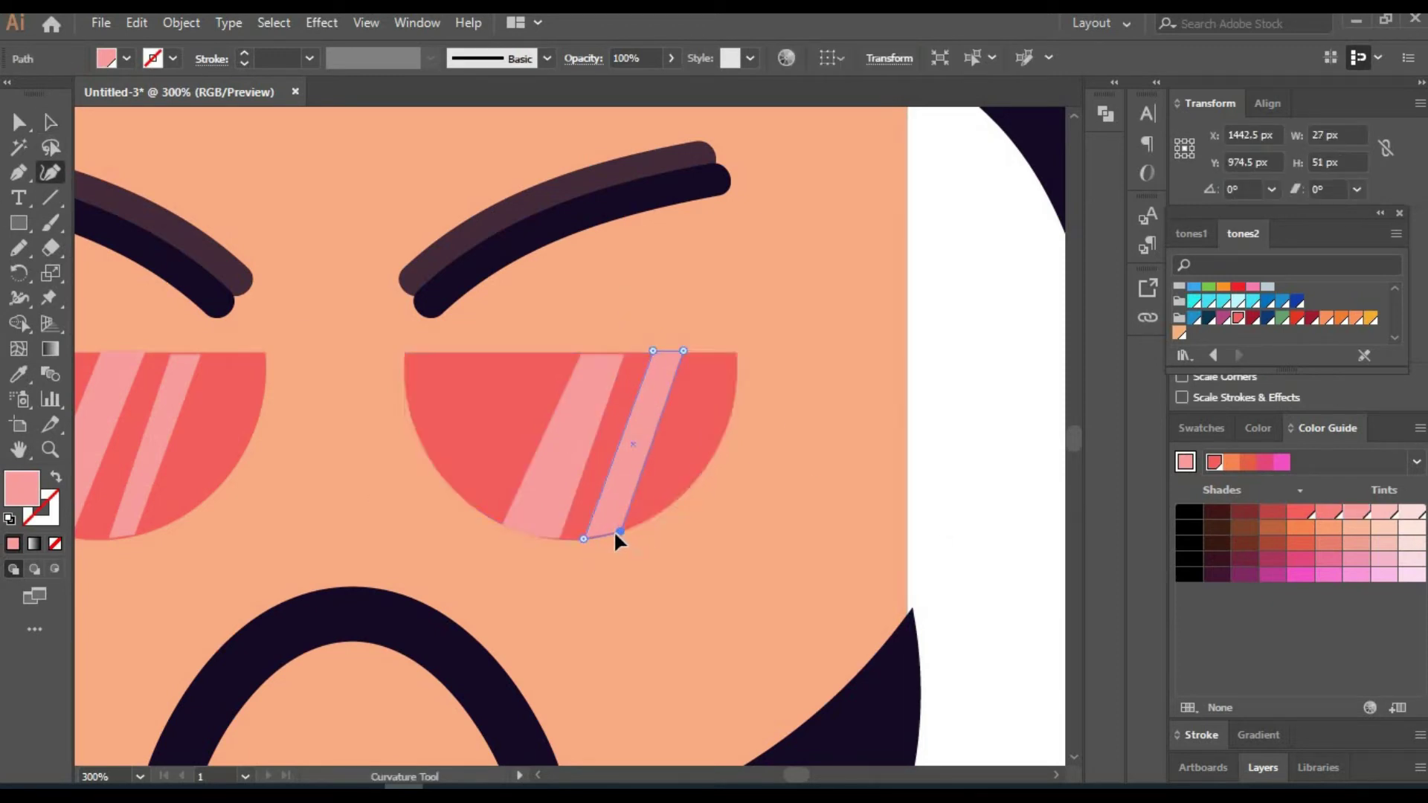
Give the lenses a 10 pt dark outline as thick rims.
drag(500, 456, 904, 469)
key(a)
click(392, 414)
click(246, 54)
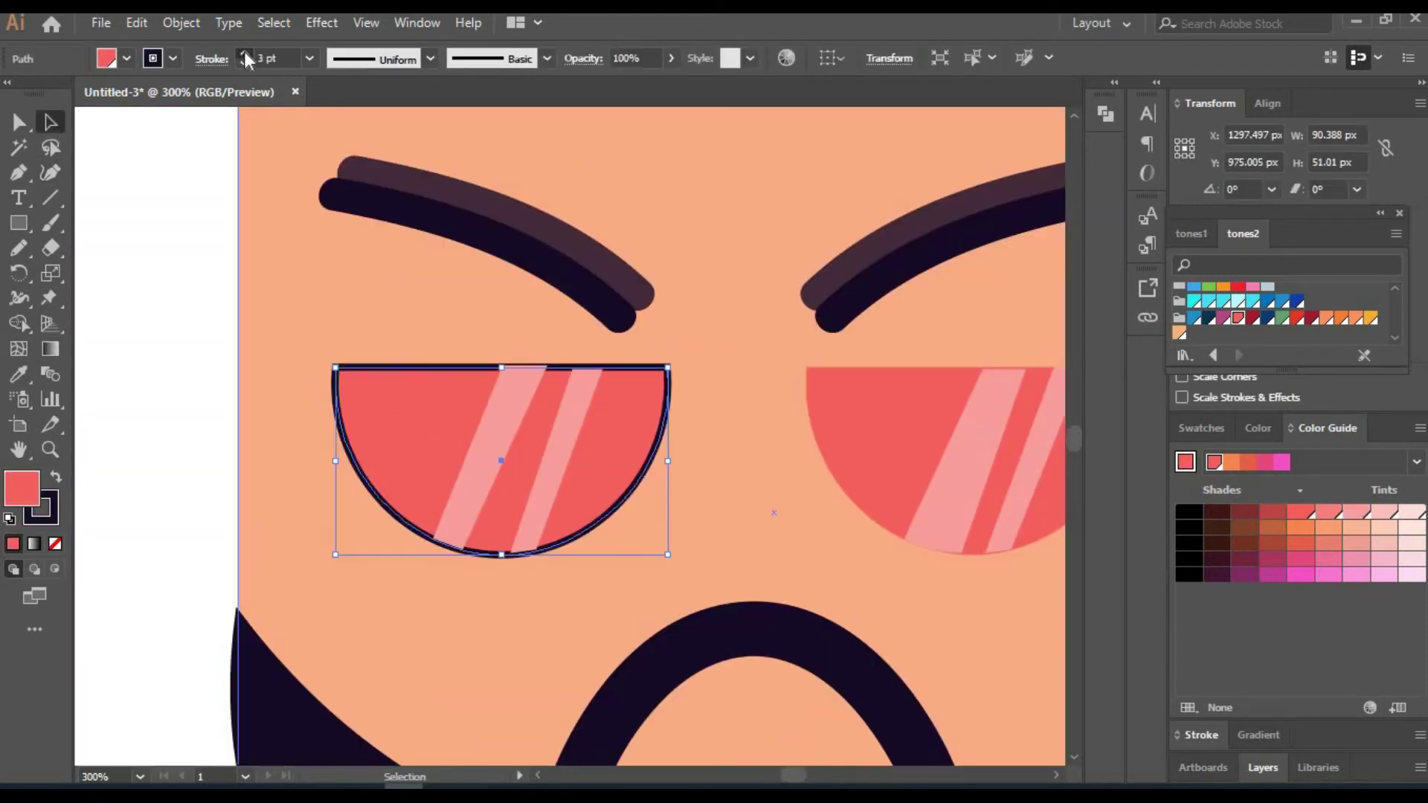
click(1201, 428)
click(1195, 470)
click(1226, 538)
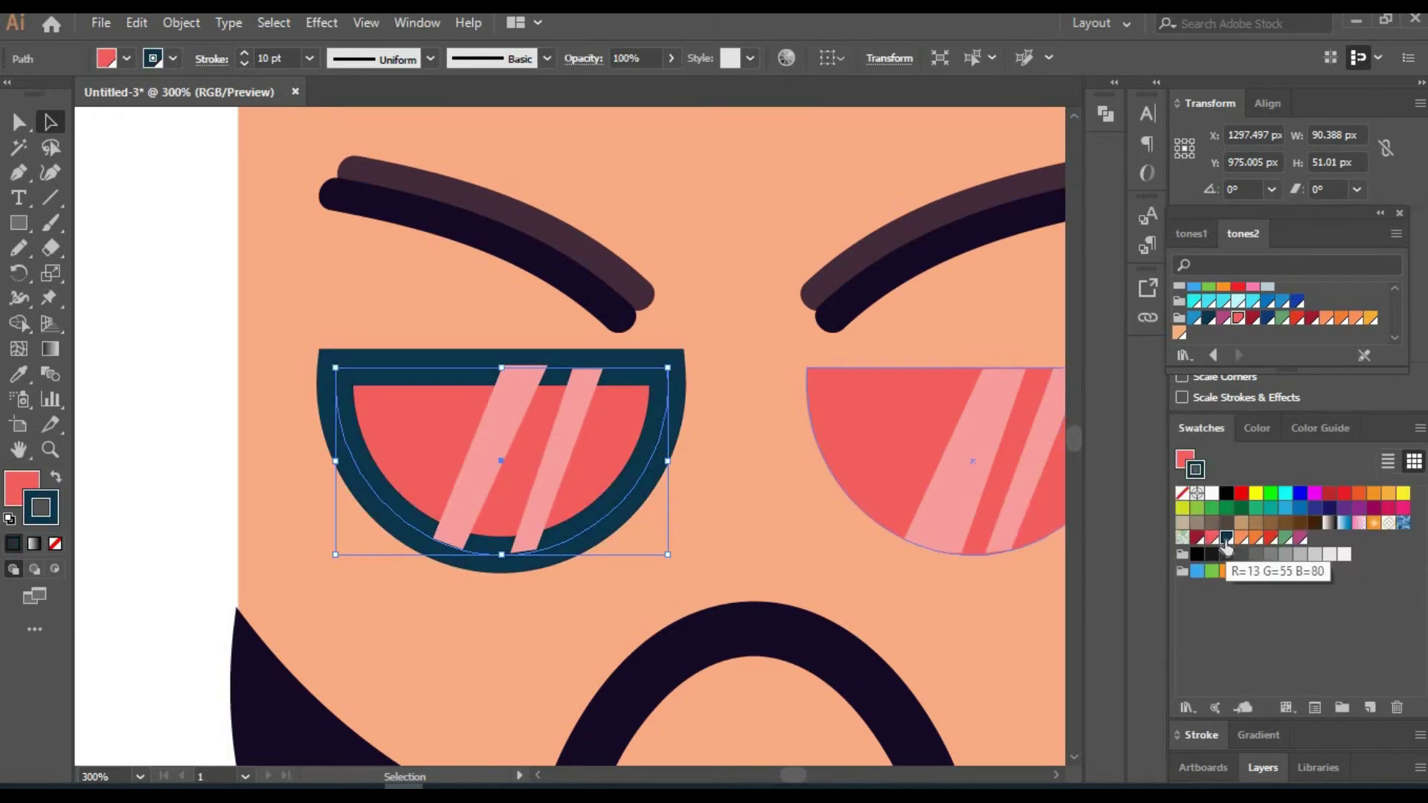
key(ctrl+shift+a)
key(q)
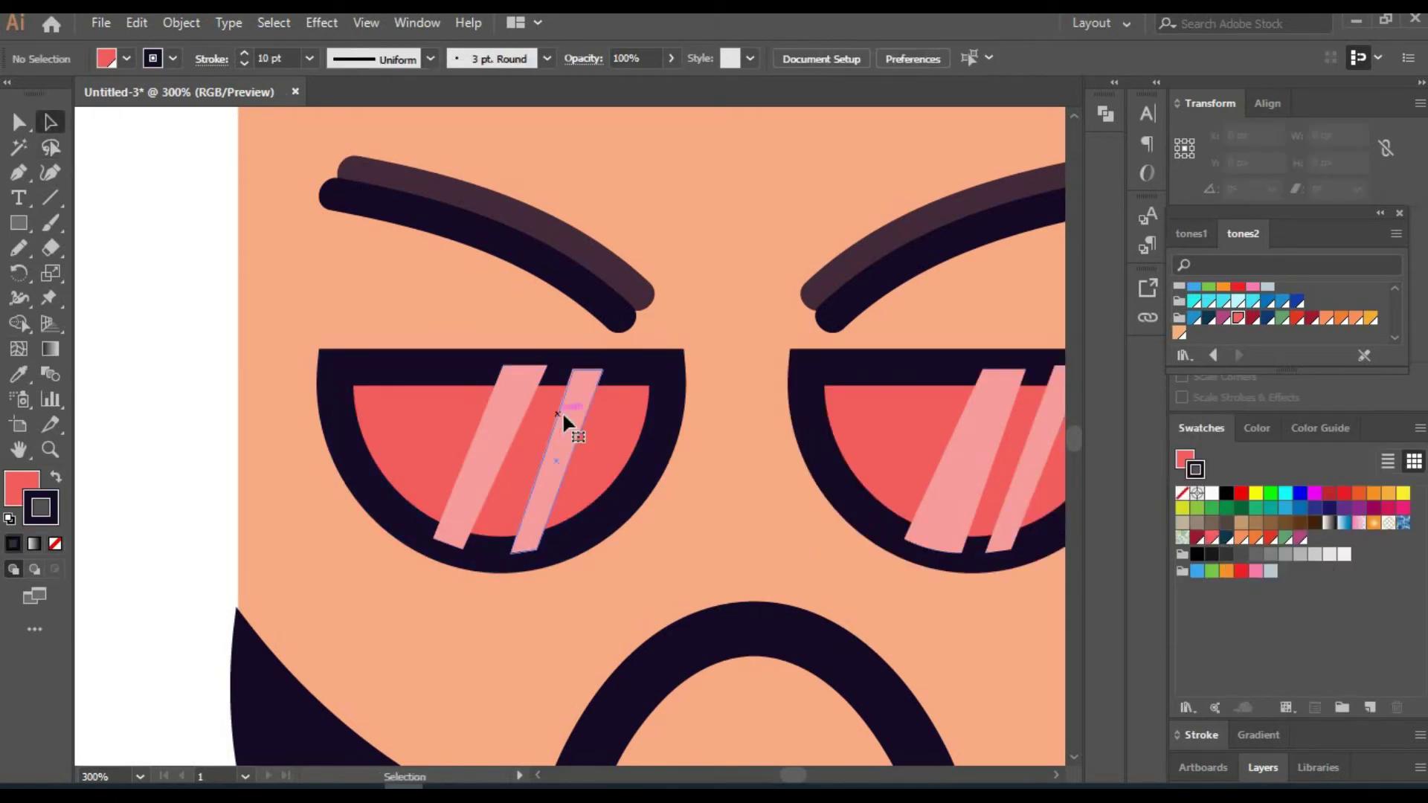
Adjust the shine stripes on the left and right lenses.
click(562, 420)
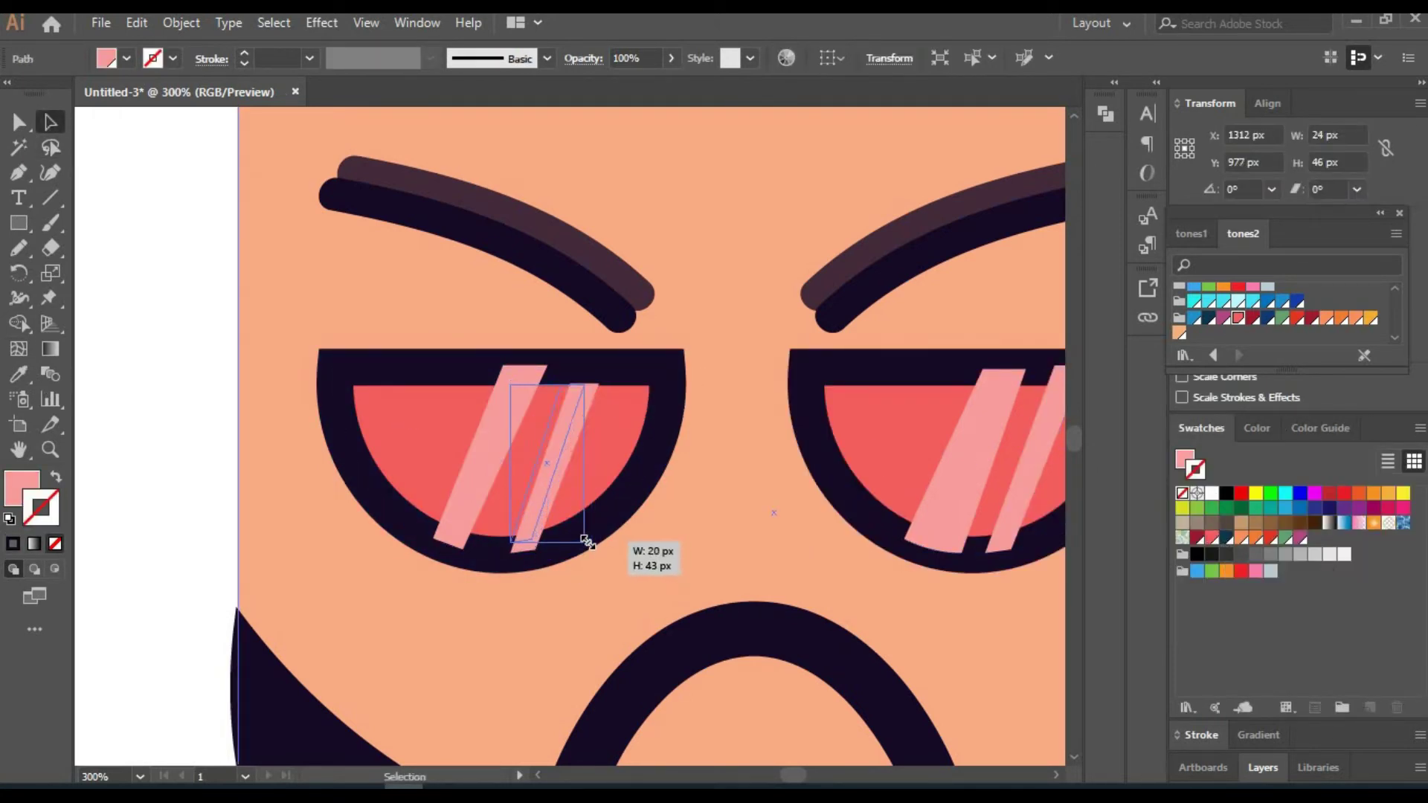
drag(586, 541, 586, 541)
click(479, 489)
key(shift+grave)
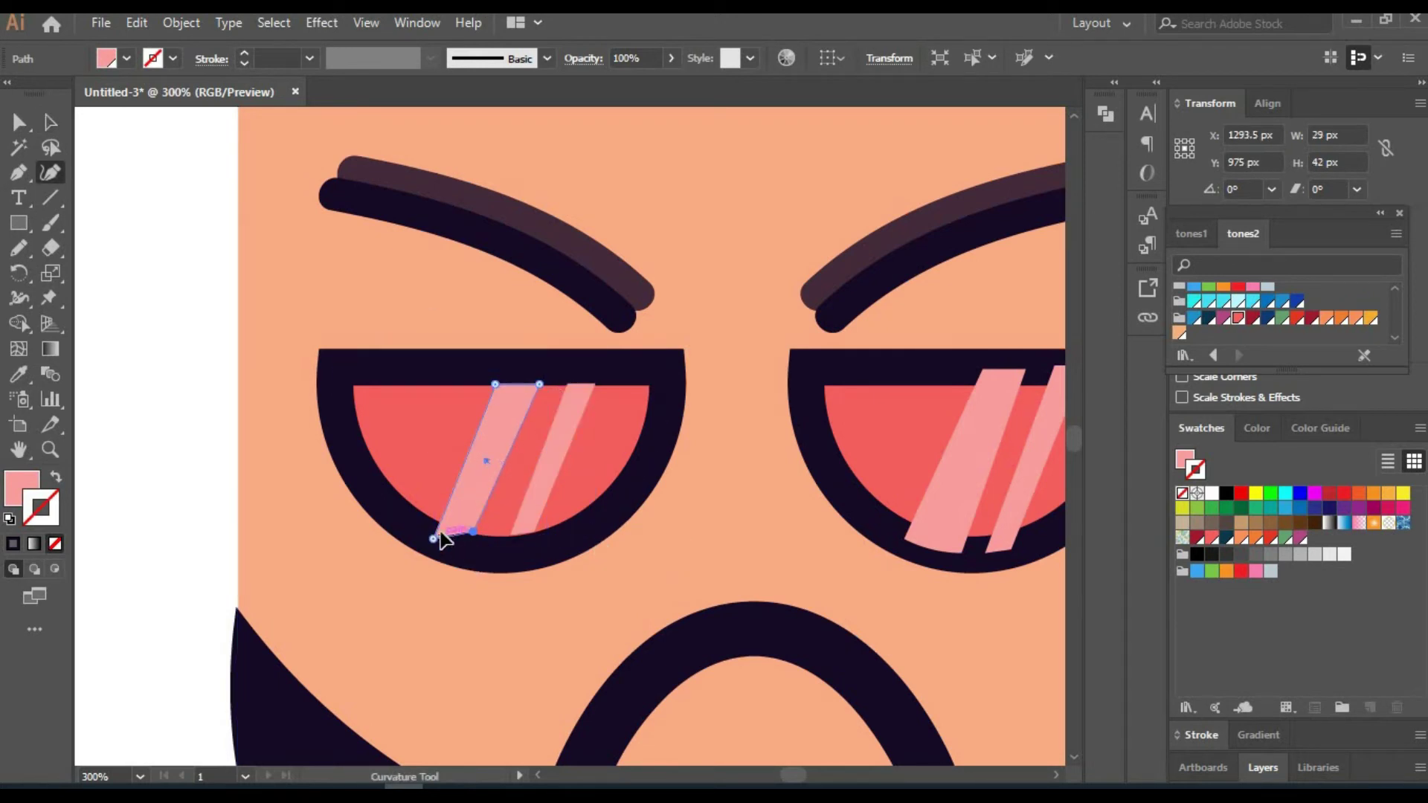
scroll(762, 524, right, 5)
scroll(762, 525, down, 1)
click(644, 324)
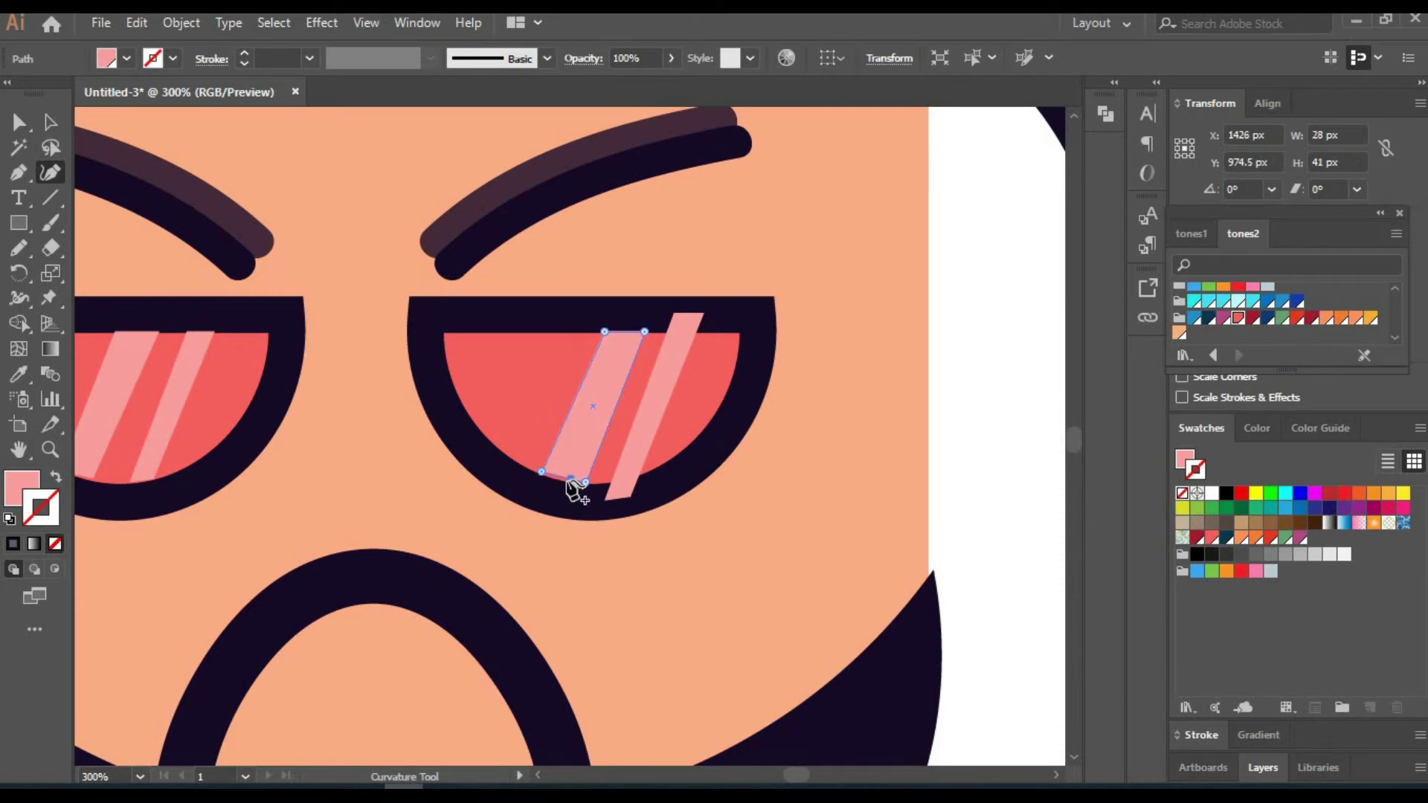
key(ctrl+alt+bracketright)
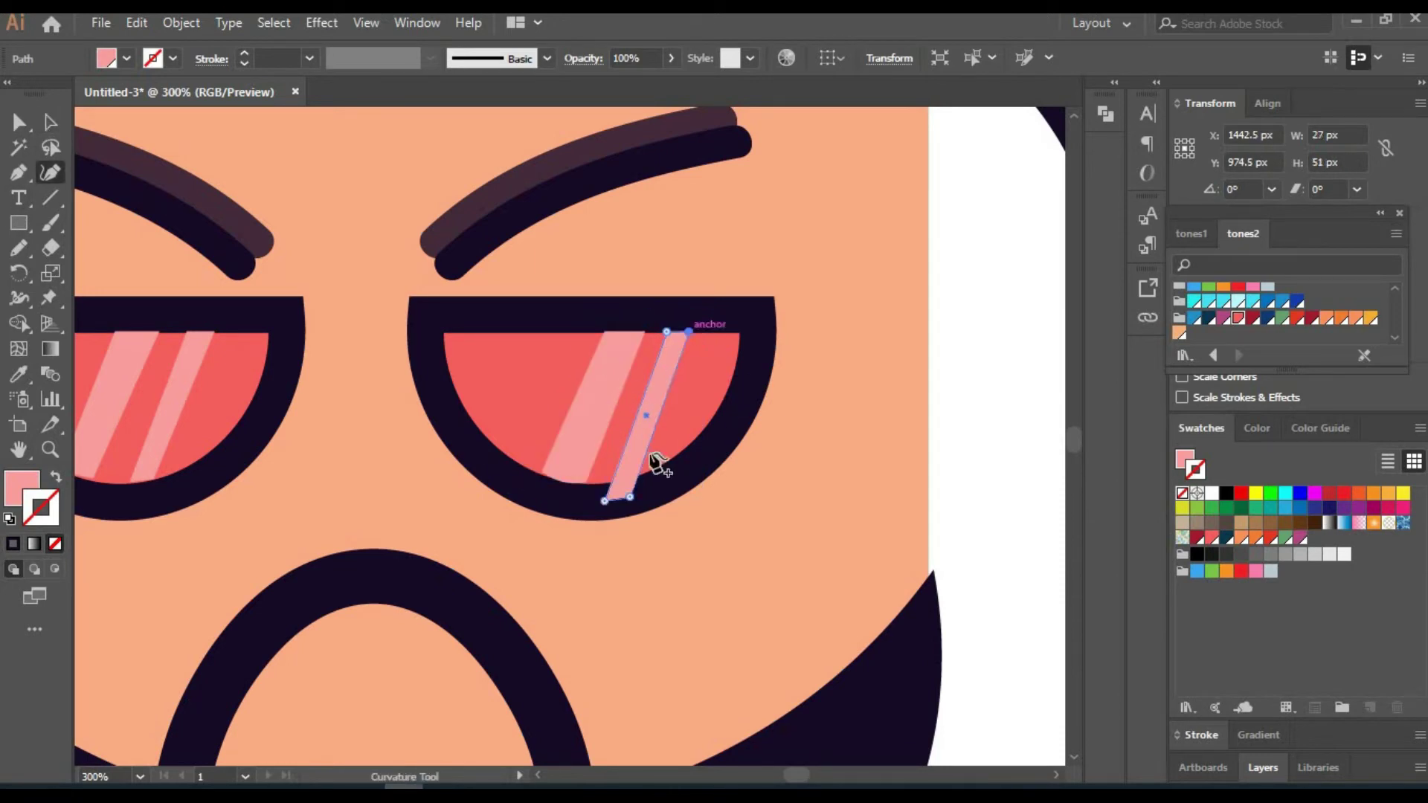
ctrl+click(972, 550)
Select the small dark rectangle in the mouth and stretch it into the opening.
ctrl+click(926, 588)
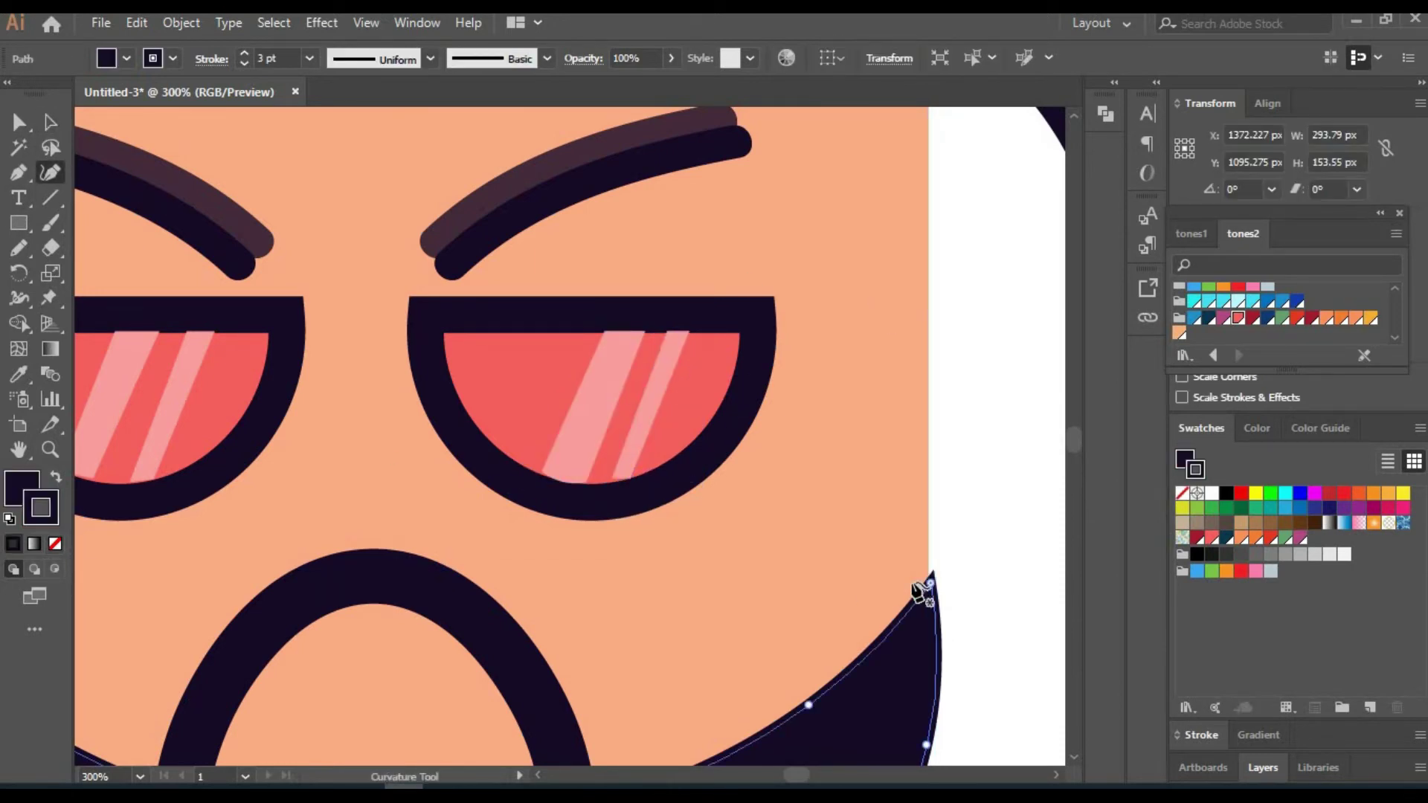
scroll(1014, 223, down, 5)
scroll(1014, 223, left, 3)
scroll(523, 213, down, 1)
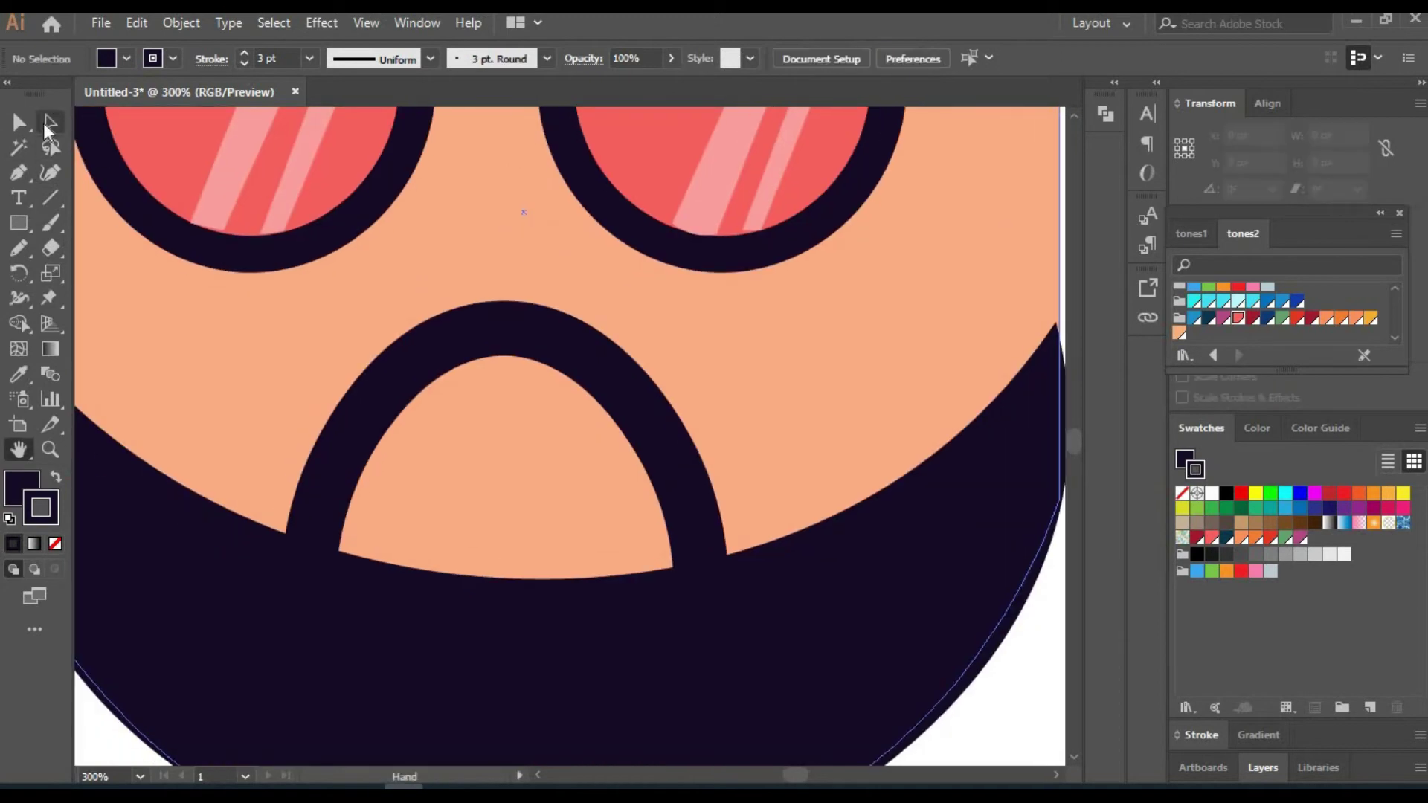
ctrl+click(446, 443)
drag(424, 431, 420, 391)
drag(424, 534, 340, 552)
Add curve points and bend the edges so the shape fills the mustache arch.
click(364, 467)
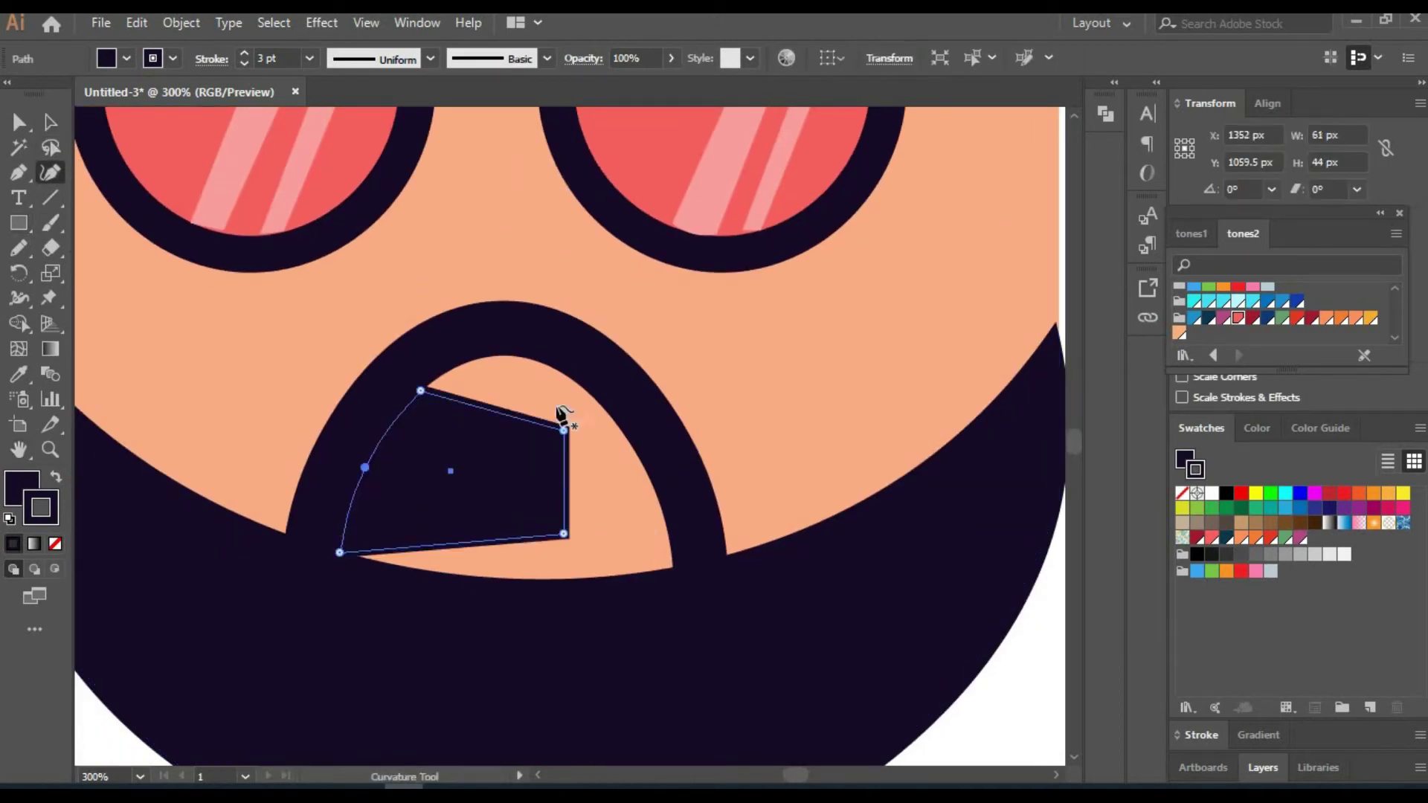
drag(564, 431, 597, 393)
click(511, 358)
drag(564, 534, 674, 567)
drag(514, 570, 510, 584)
drag(625, 456, 647, 456)
Fill the mouth shape brick red with no outline and raise its top point.
key(v)
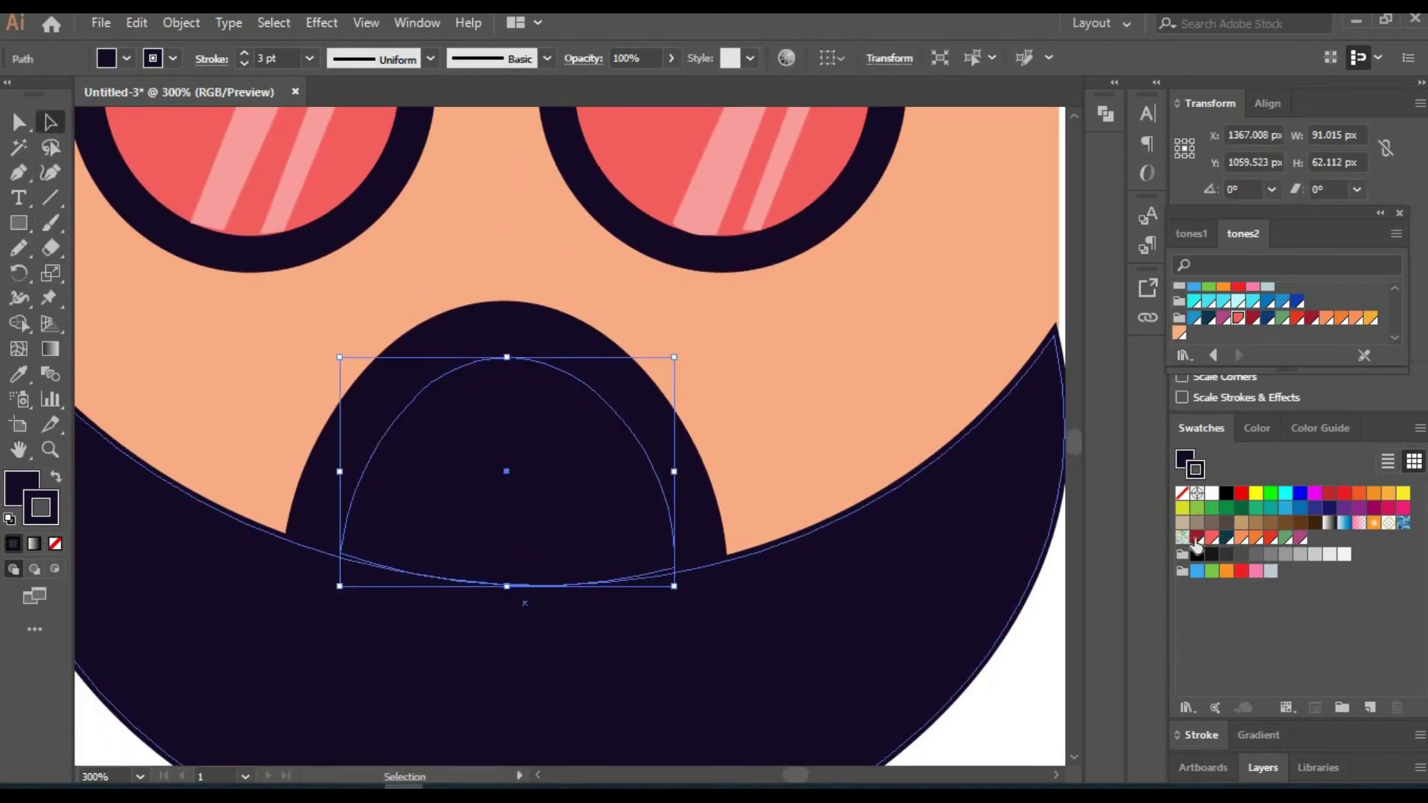
click(1197, 538)
click(244, 64)
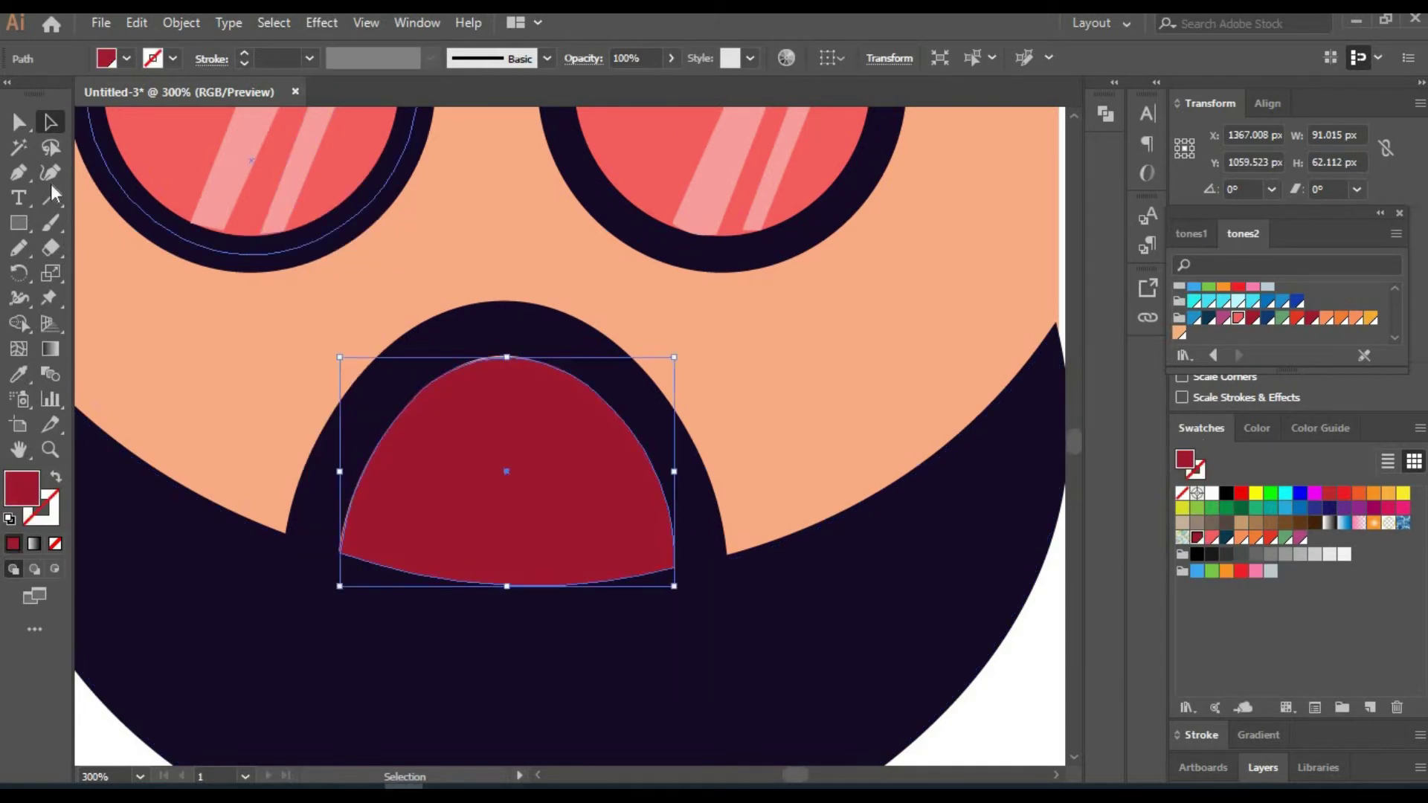
drag(506, 363, 507, 353)
click(1238, 319)
click(1320, 428)
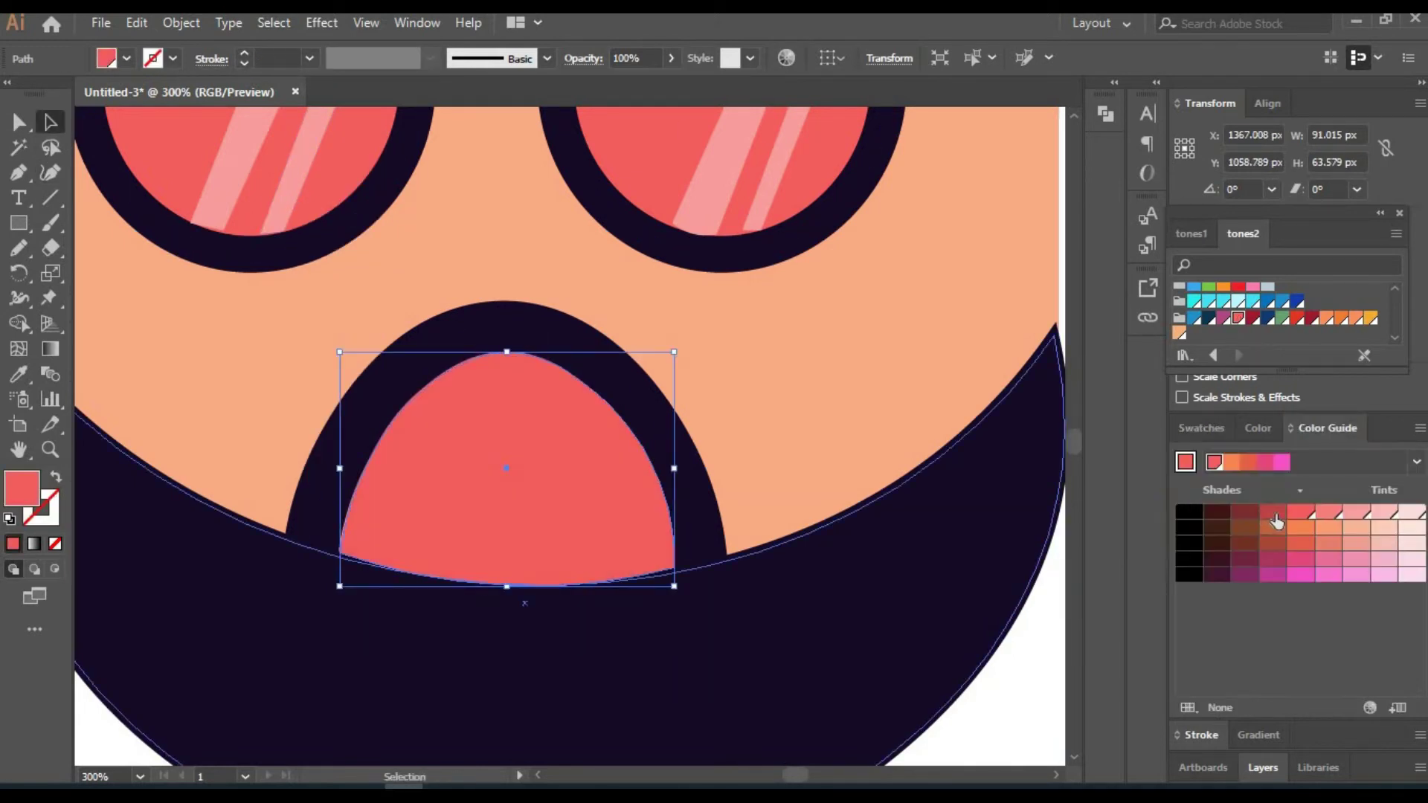
click(1273, 528)
Draw a small rectangle in the mouth and reshape it into a half-dome.
key(m)
drag(427, 492, 569, 576)
key(shift+grave)
mouse_move(426, 576)
mouse_down()
mouse_move(414, 577)
mouse_move(511, 590)
mouse_up()
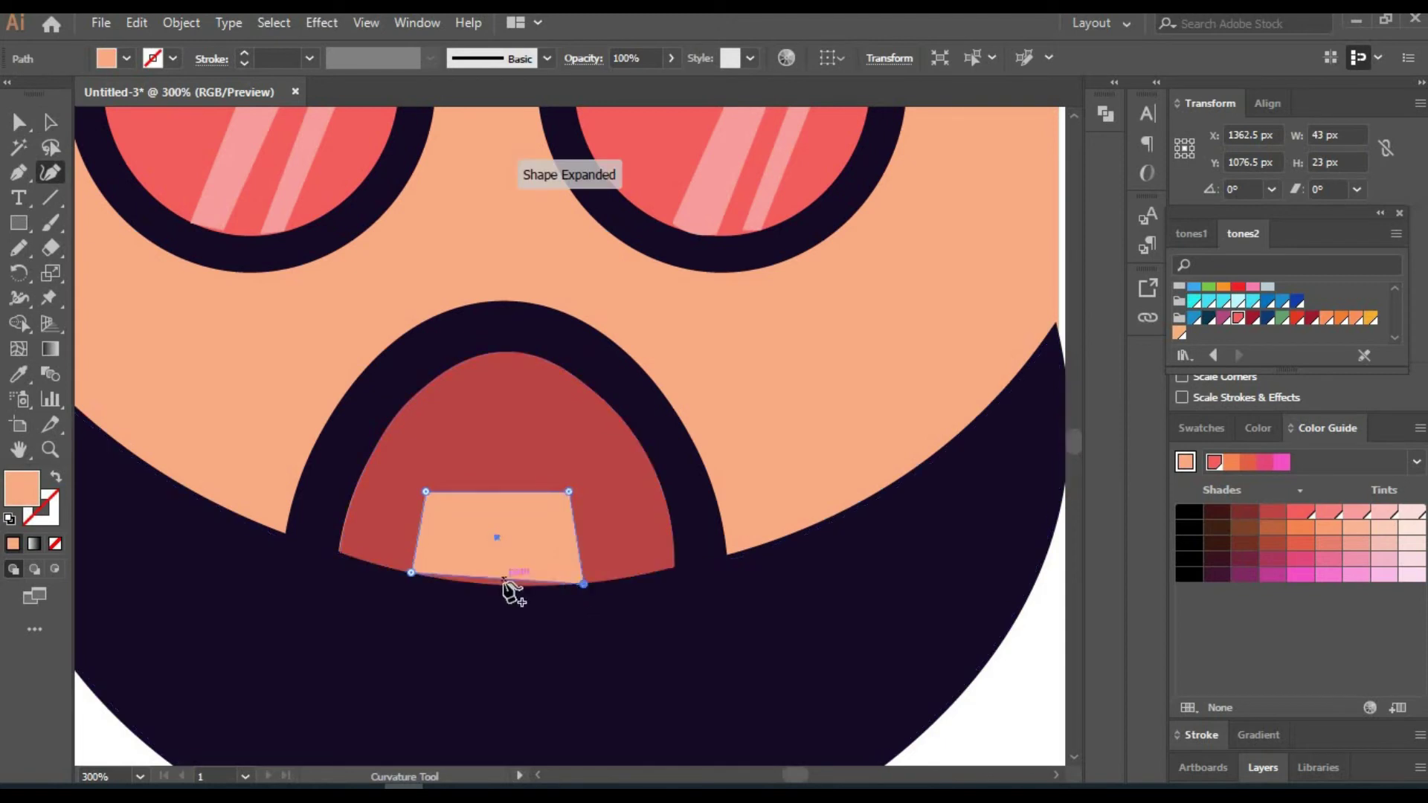
click(426, 492)
key(Delete)
drag(569, 492, 506, 491)
Colour the dome deep crimson as a tongue, nudge it right, and zoom to 100%.
click(52, 123)
click(1253, 319)
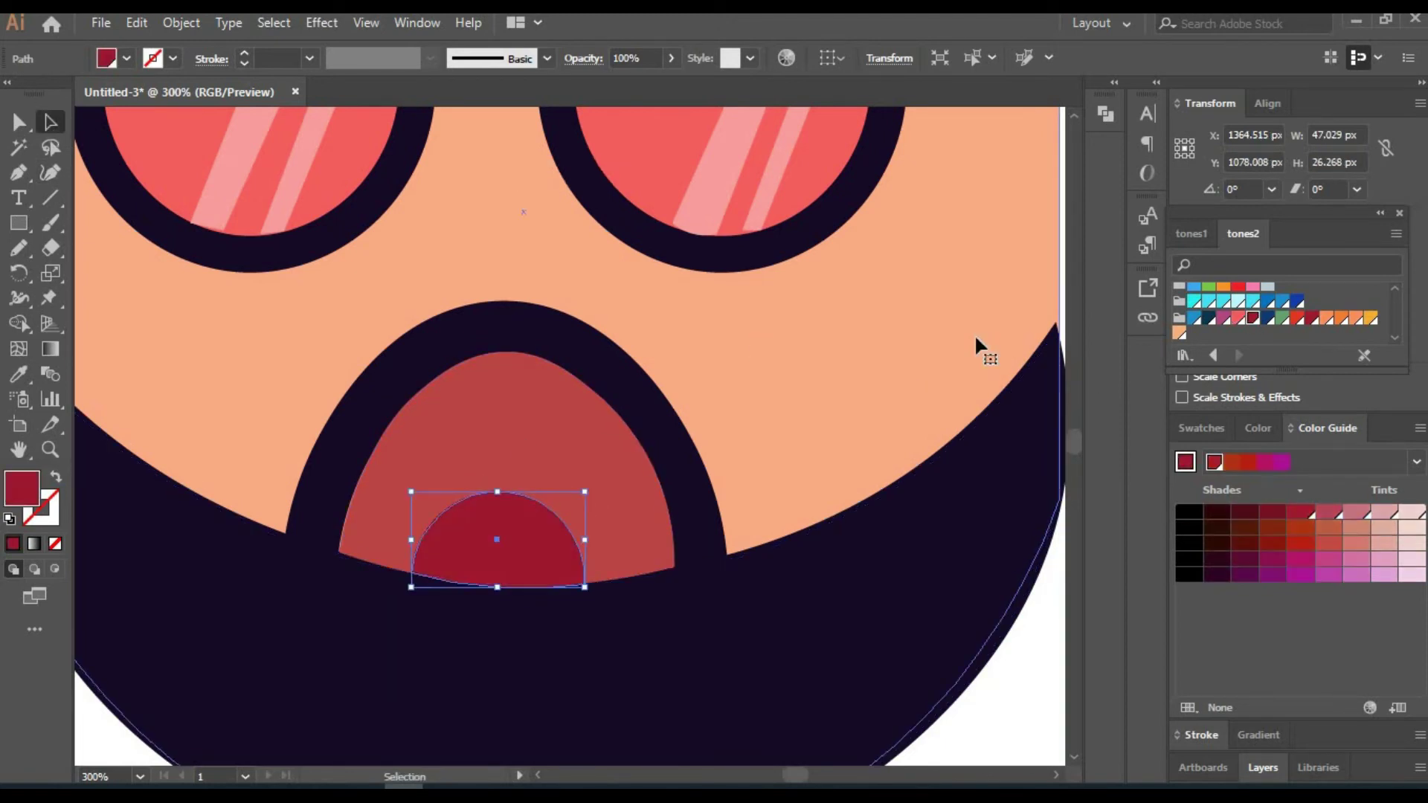
drag(535, 558, 543, 558)
click(483, 557)
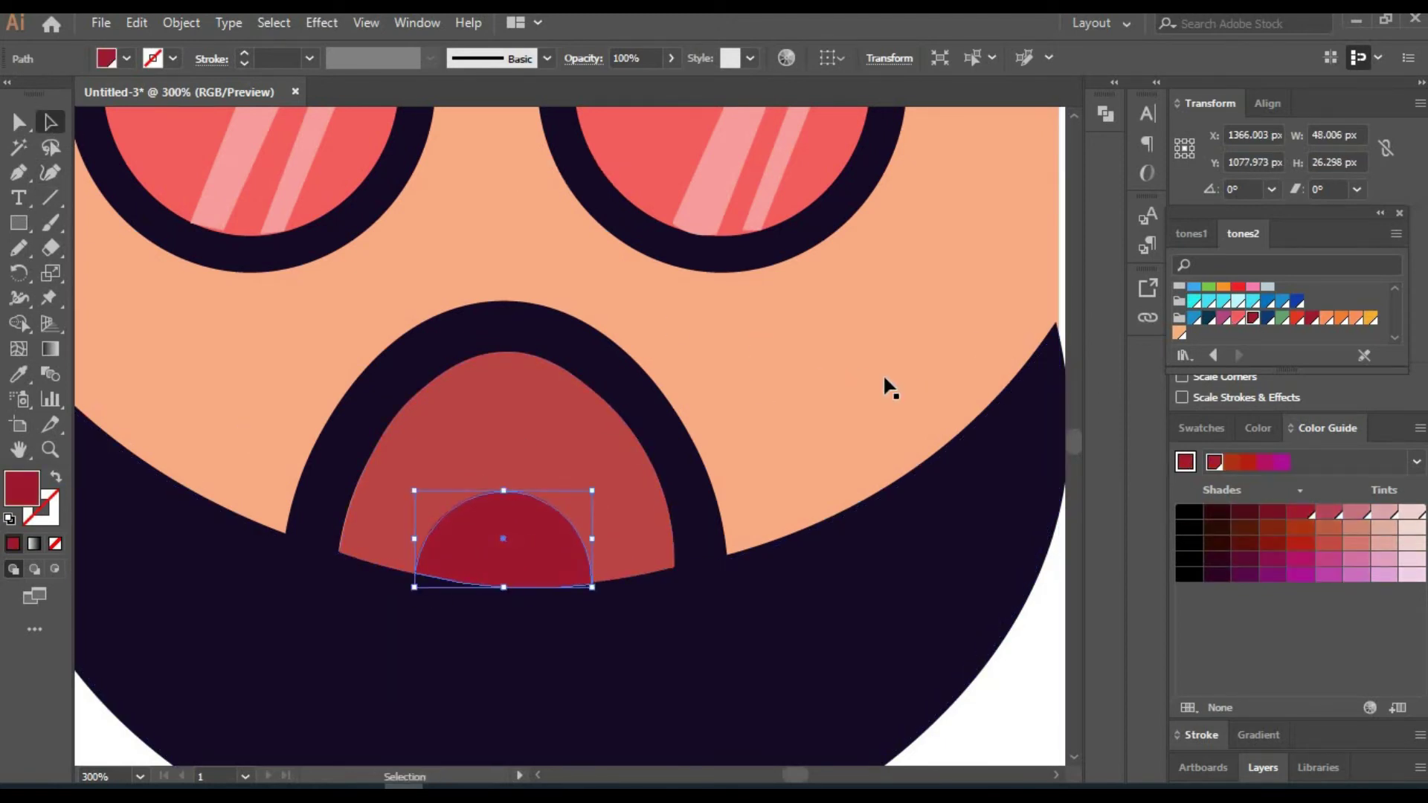
click(108, 775)
text(00)
key(Return)
Draw a bar across the top of the glasses in the dark frame colour, with no stroke.
key(m)
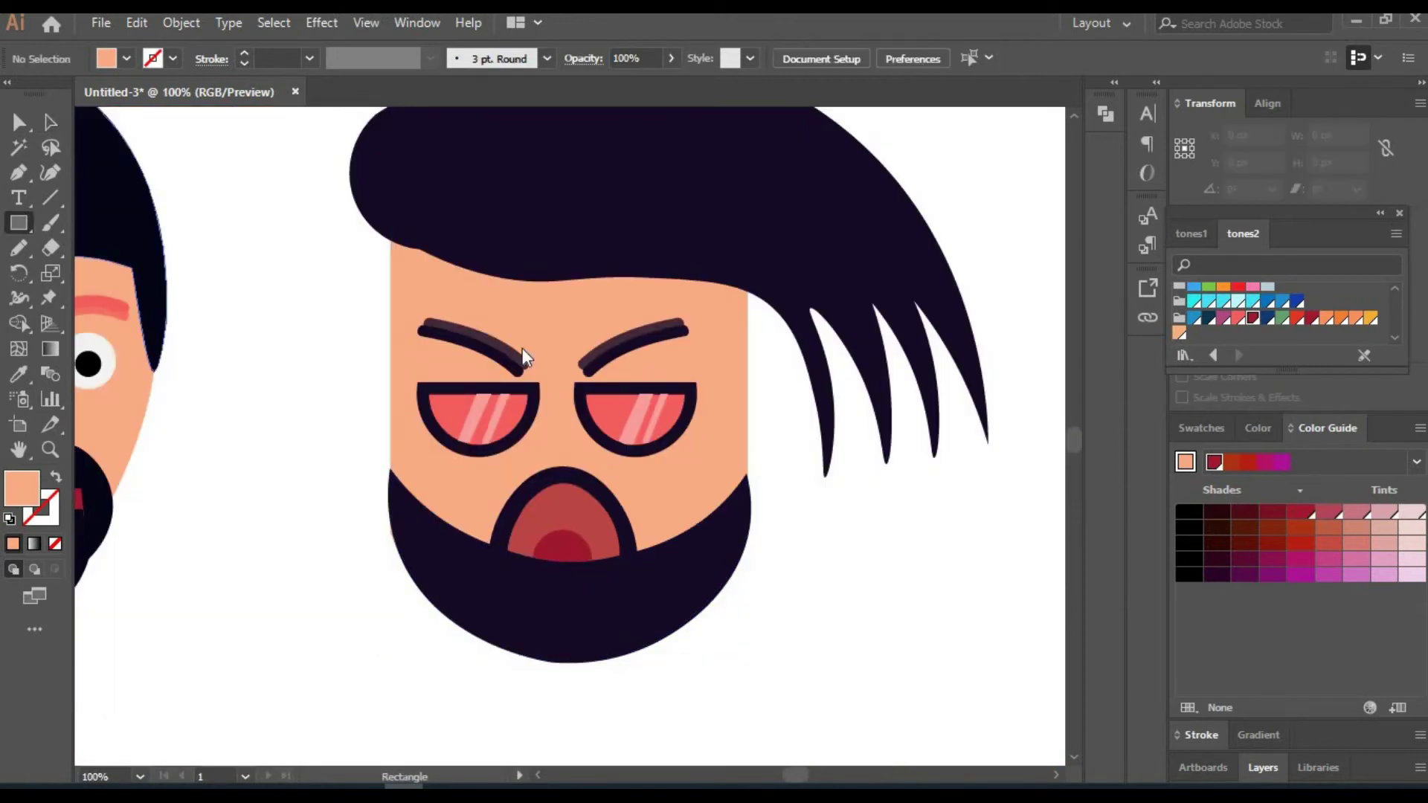
mouse_move(668, 383)
mouse_down()
mouse_move(749, 394)
mouse_move(517, 389)
mouse_up()
key(i)
click(421, 395)
click(50, 121)
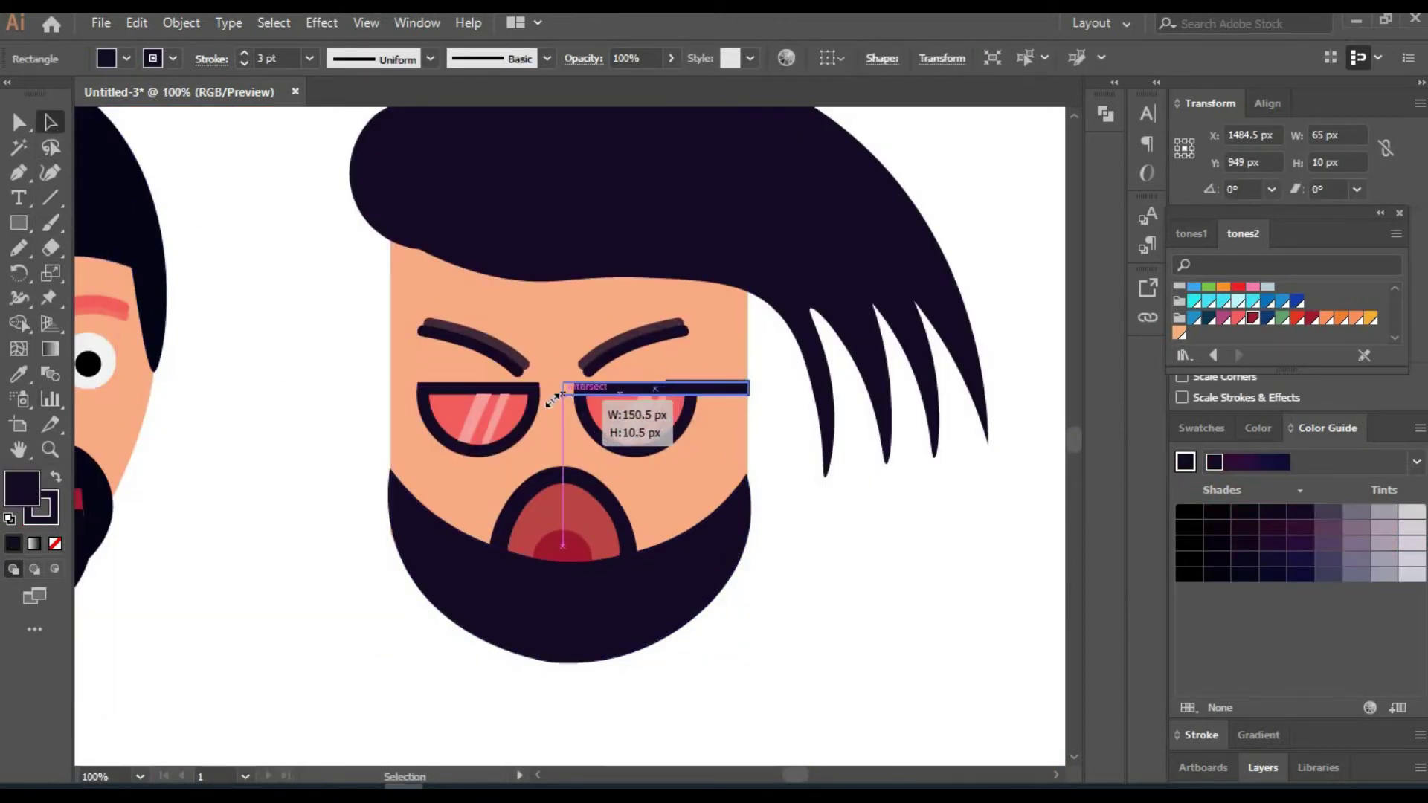
click(814, 487)
click(244, 63)
click(632, 388)
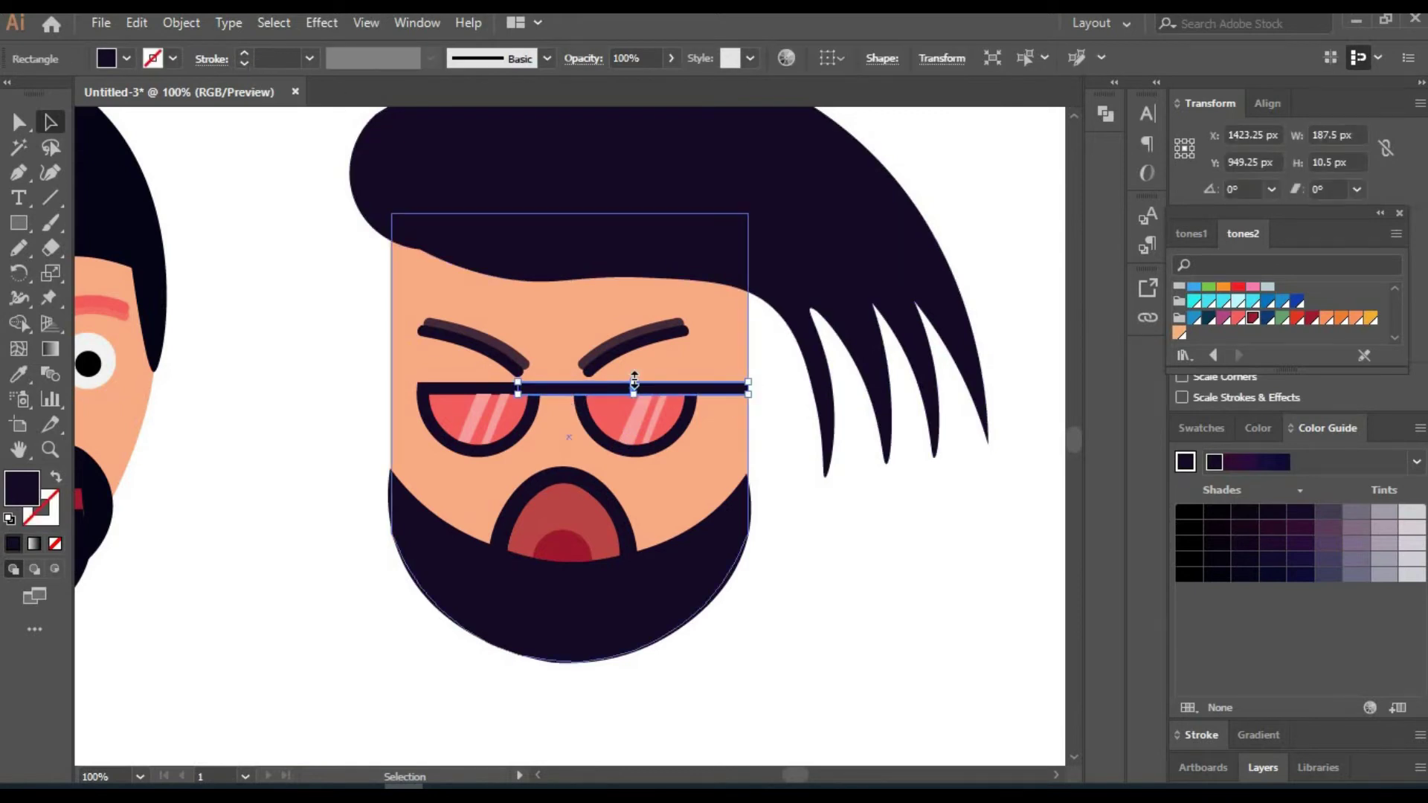
click(853, 584)
Zoom in to inspect the glasses bar, discard an extra rectangle, then return to 100% view.
key(ctrl+plus)
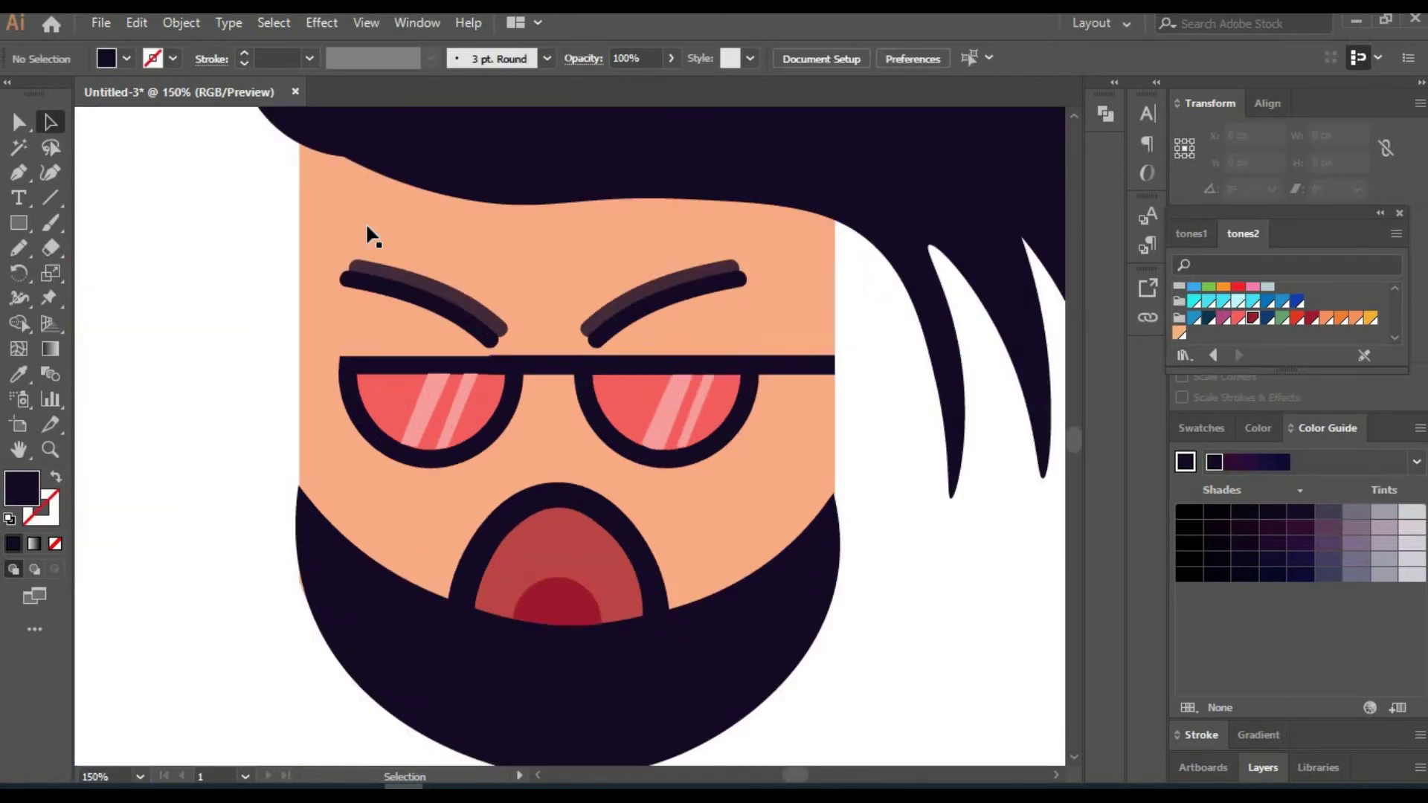
click(664, 363)
click(670, 362)
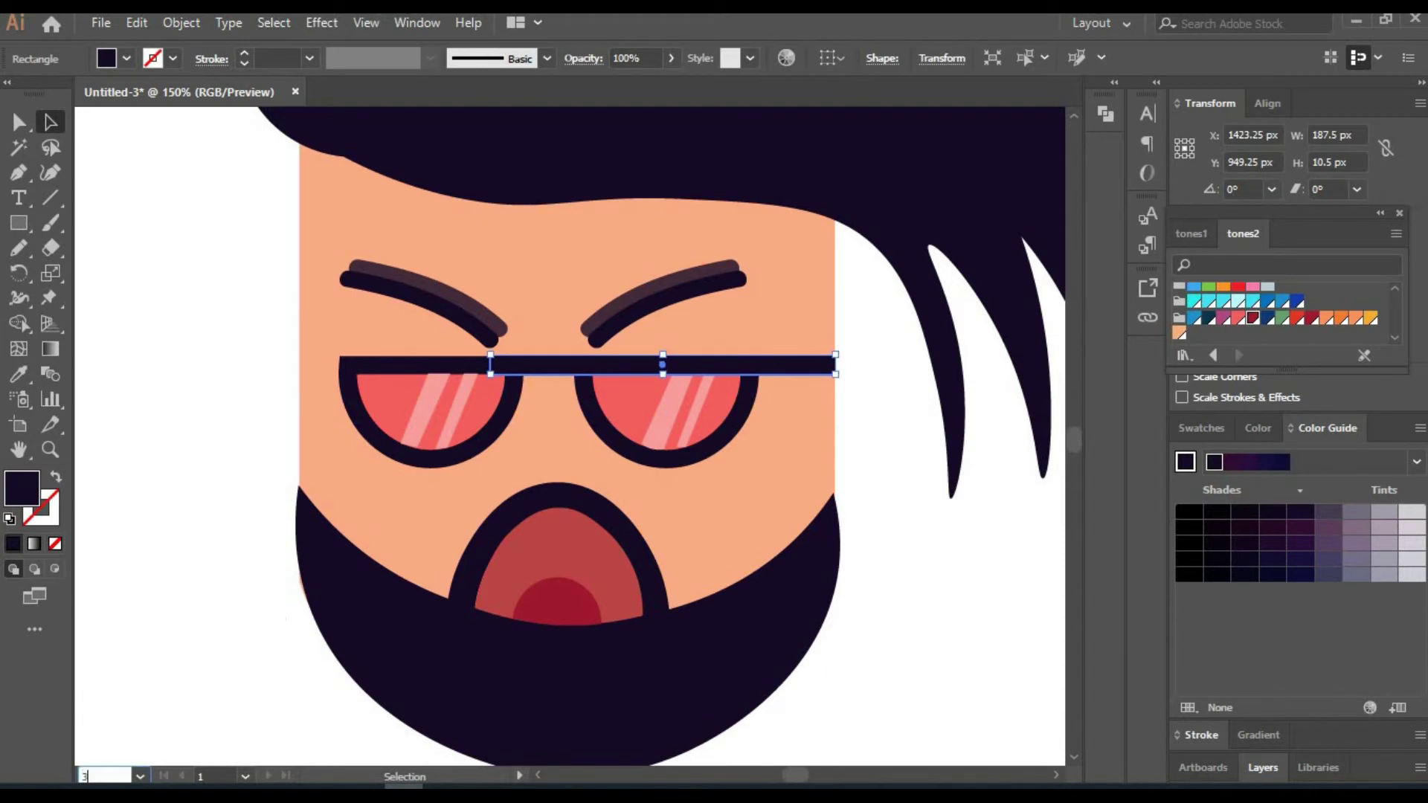
text(50)
key(Return)
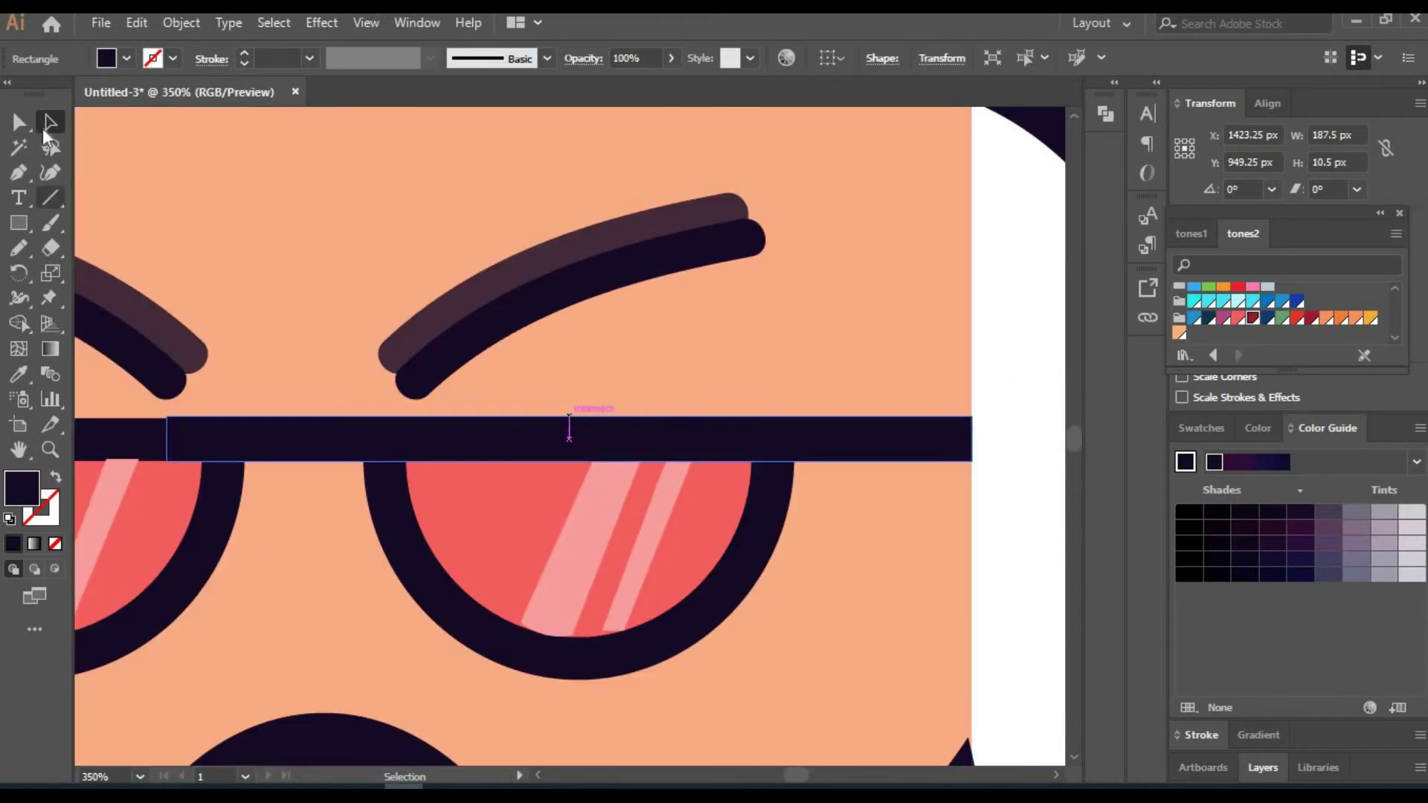
scroll(600, 364, left, 5)
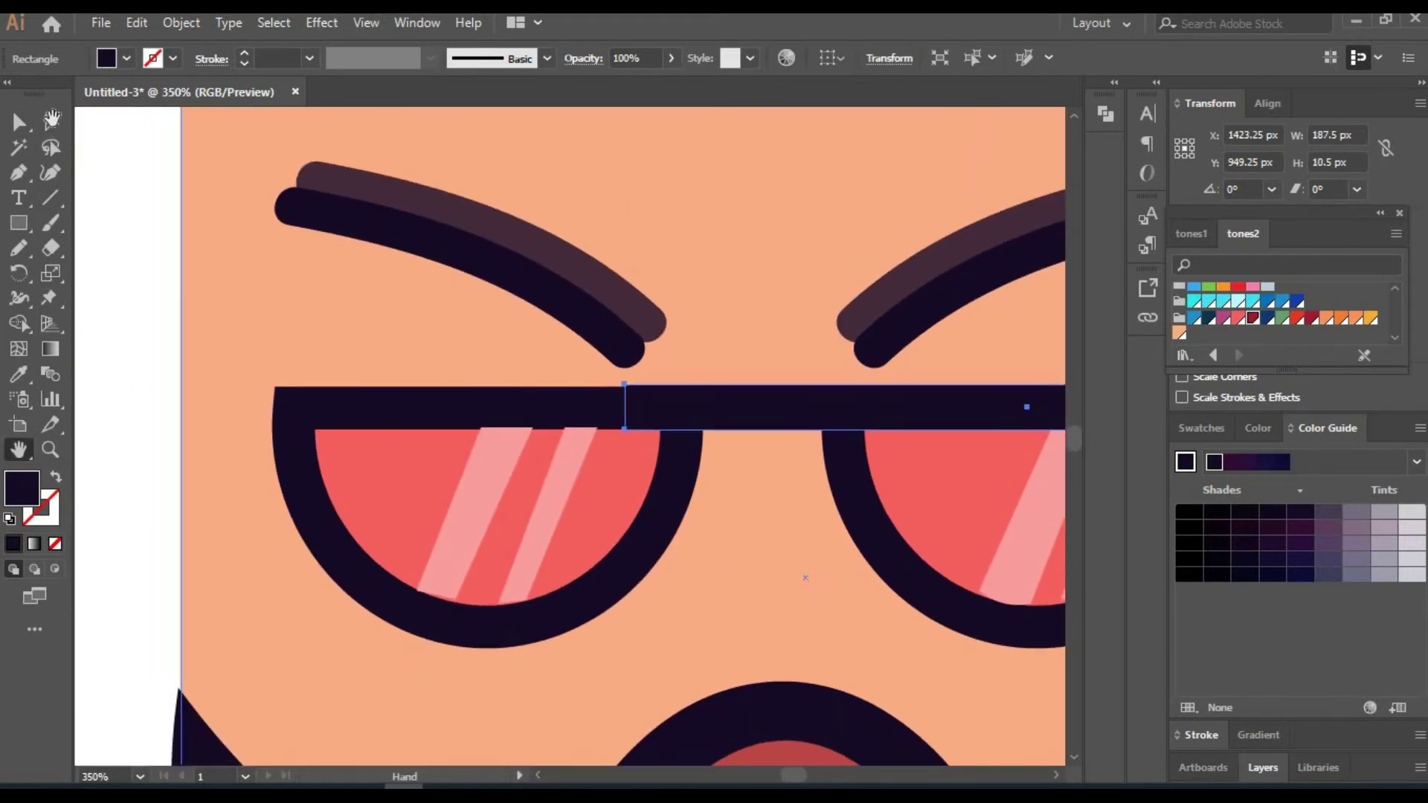
key(m)
drag(183, 387, 301, 429)
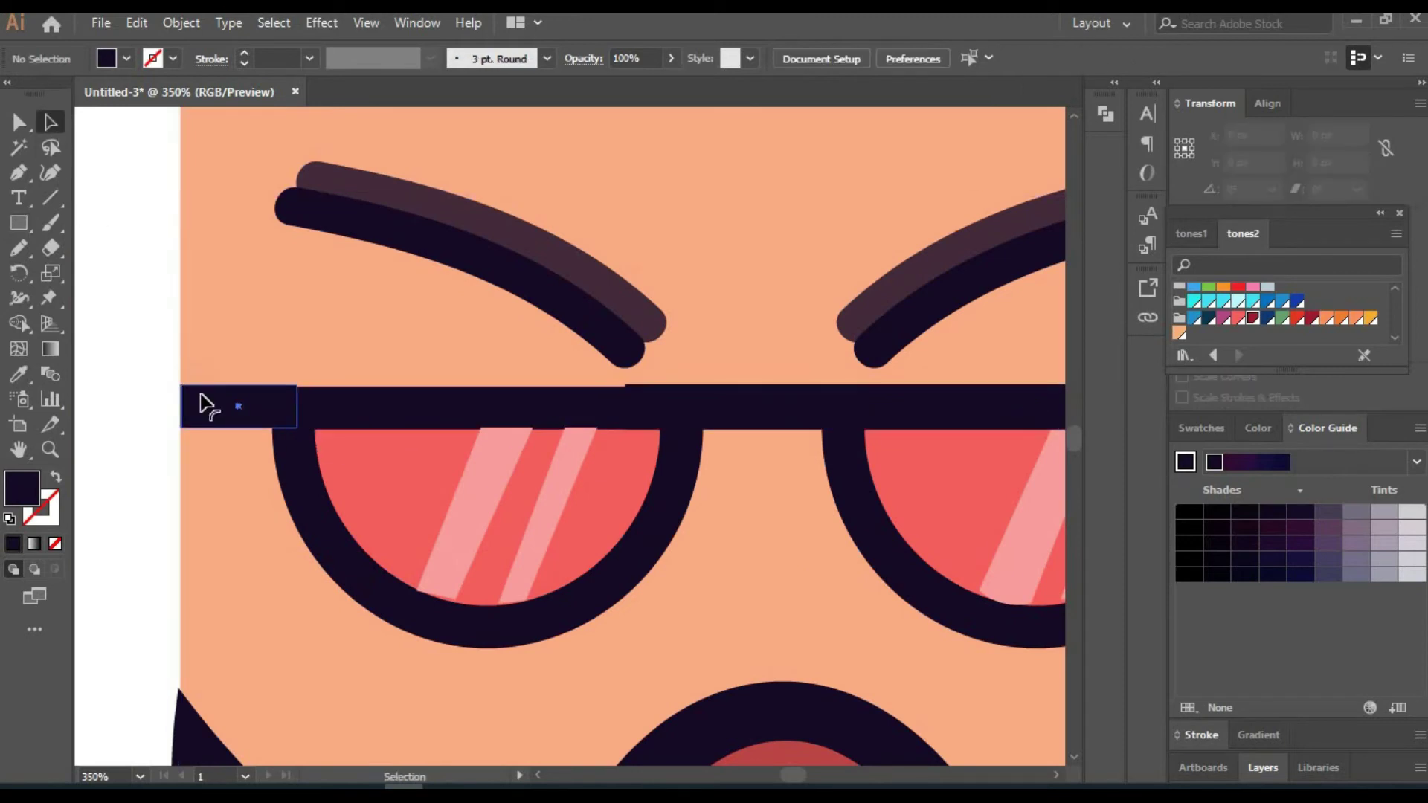
key(ctrl+z)
key(ctrl+0)
text(50)
key(Return)
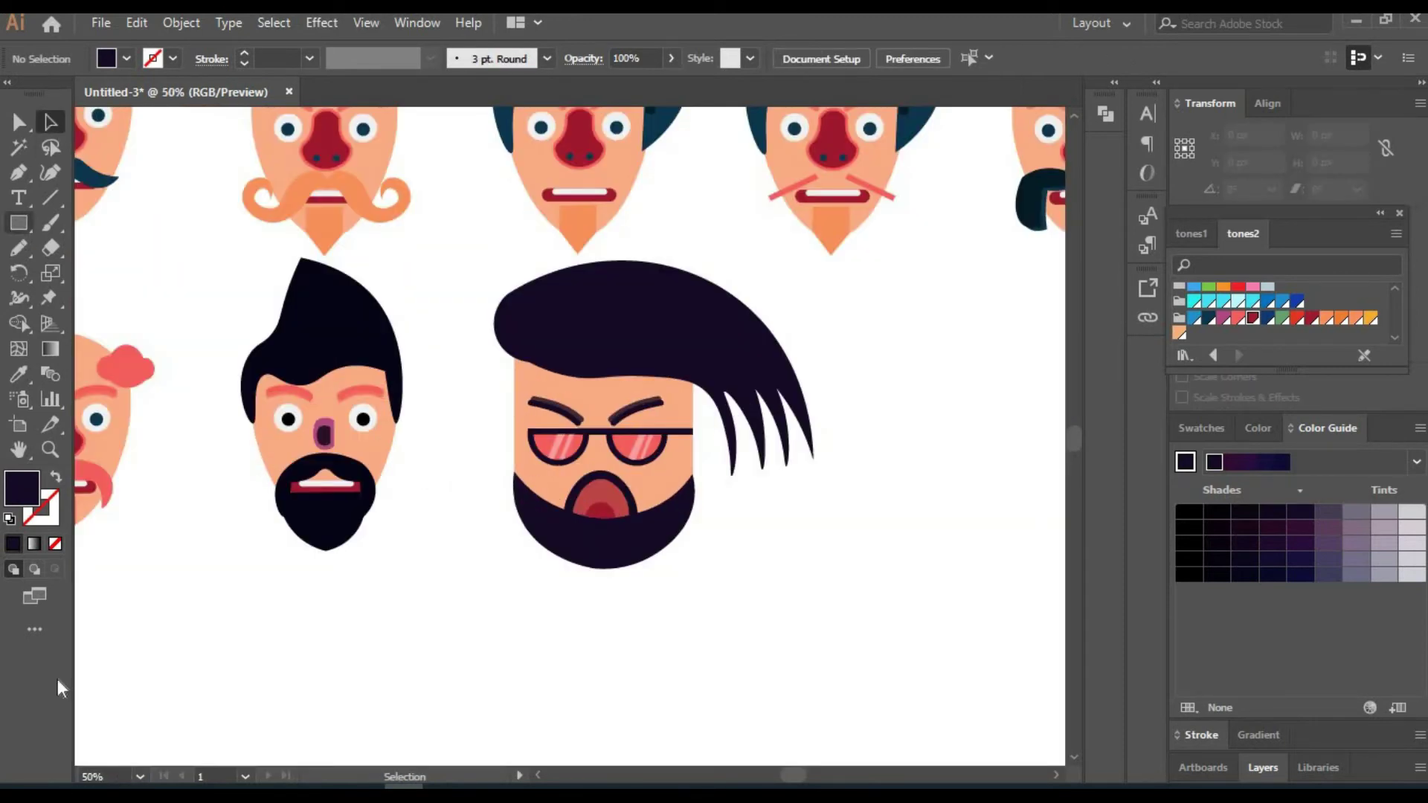
text(100)
key(Return)
Add skin-coloured ellipse ears on both sides of the face, sent behind it.
key(l)
mouse_move(423, 388)
mouse_down()
mouse_move(491, 457)
mouse_move(837, 427)
mouse_up()
key(a)
key(i)
click(511, 319)
key(a)
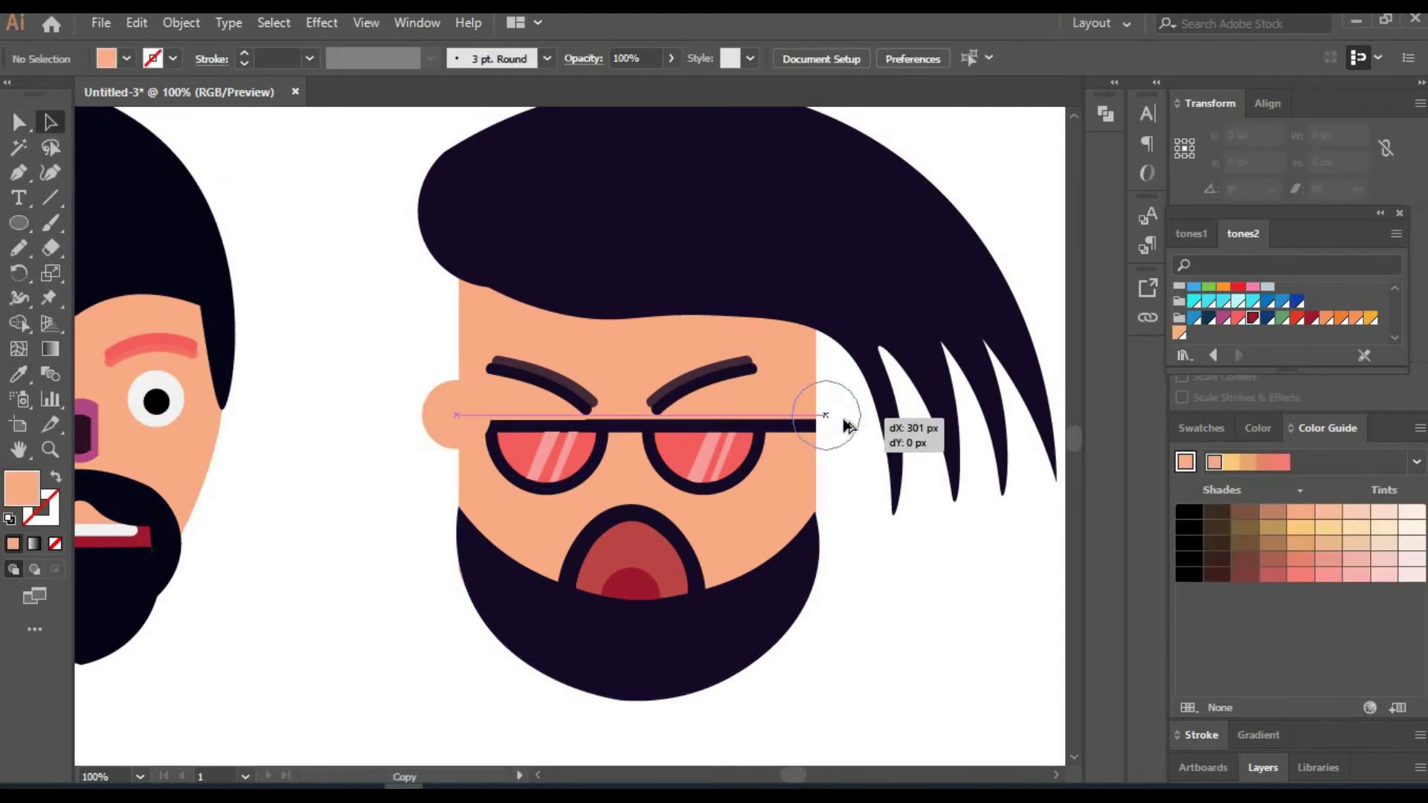
right_click(836, 426)
click(1145, 726)
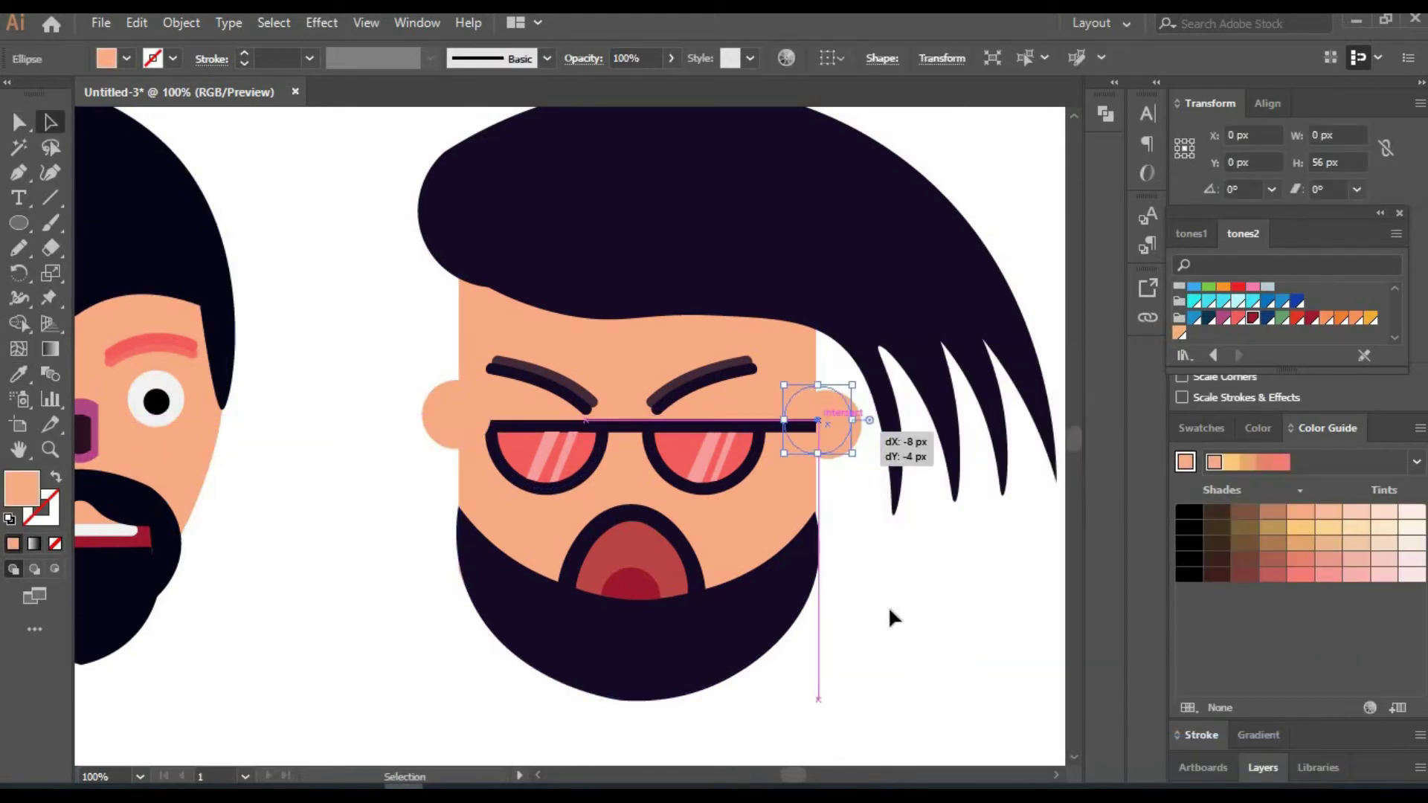
key(ctrl+shift+bracketleft)
click(865, 432)
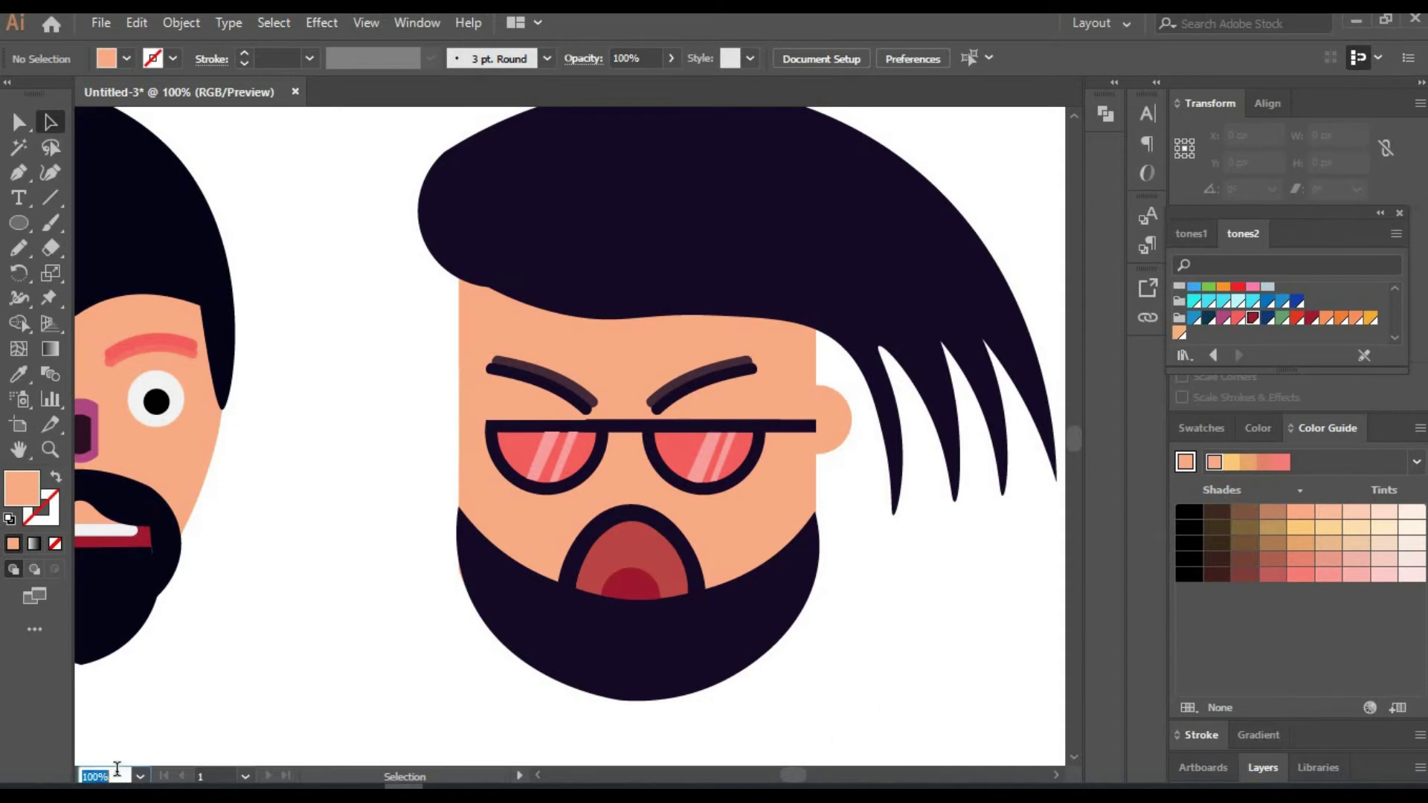
Zoom out and pan to the empty artboard area right of the face.
key(ctrl+0)
scroll(311, 572, up, 3)
drag(816, 644, 740, 489)
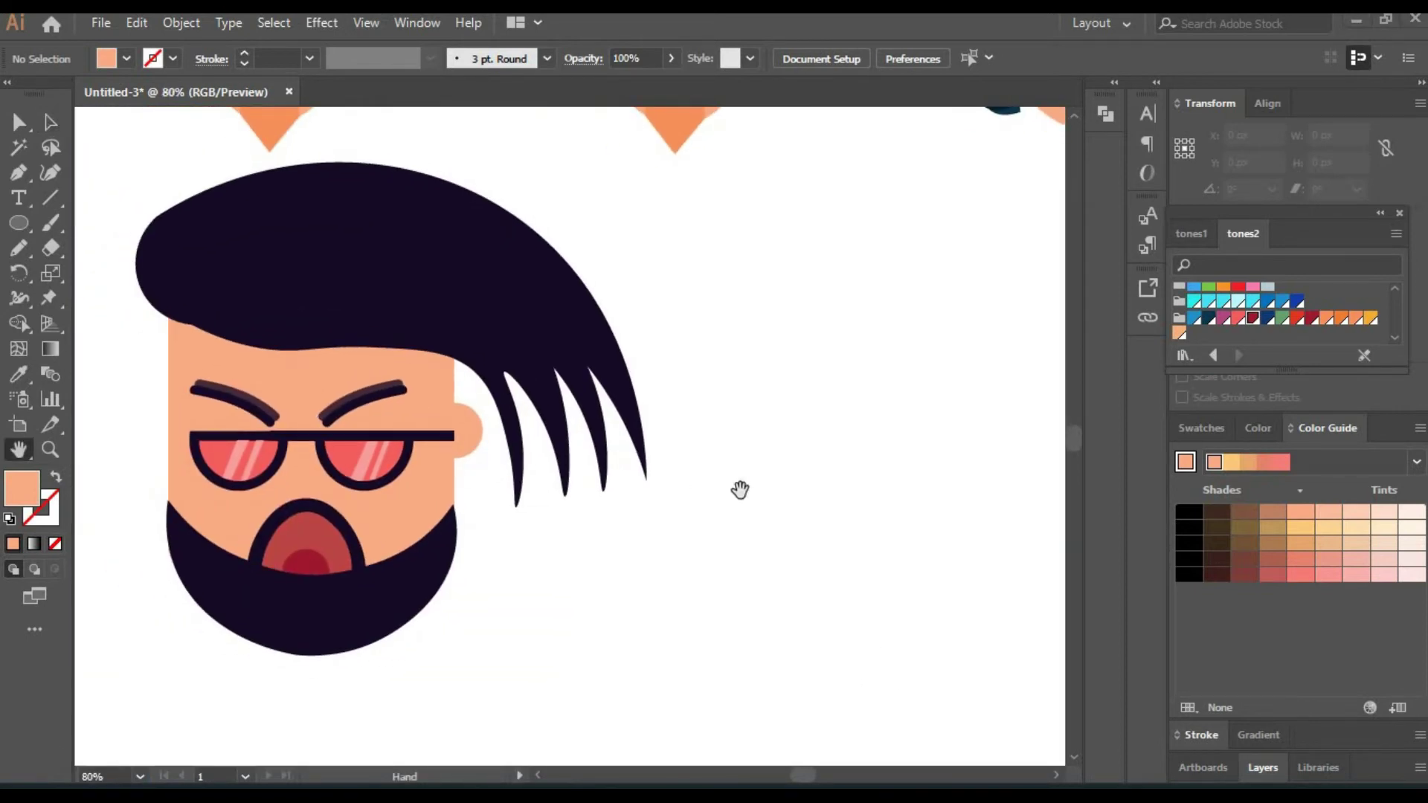
scroll(758, 526, right, 5)
Draw a 324 px peach square and curve it into a domed, bowed-sided face with a tapered chin.
key(m)
drag(439, 290, 757, 608)
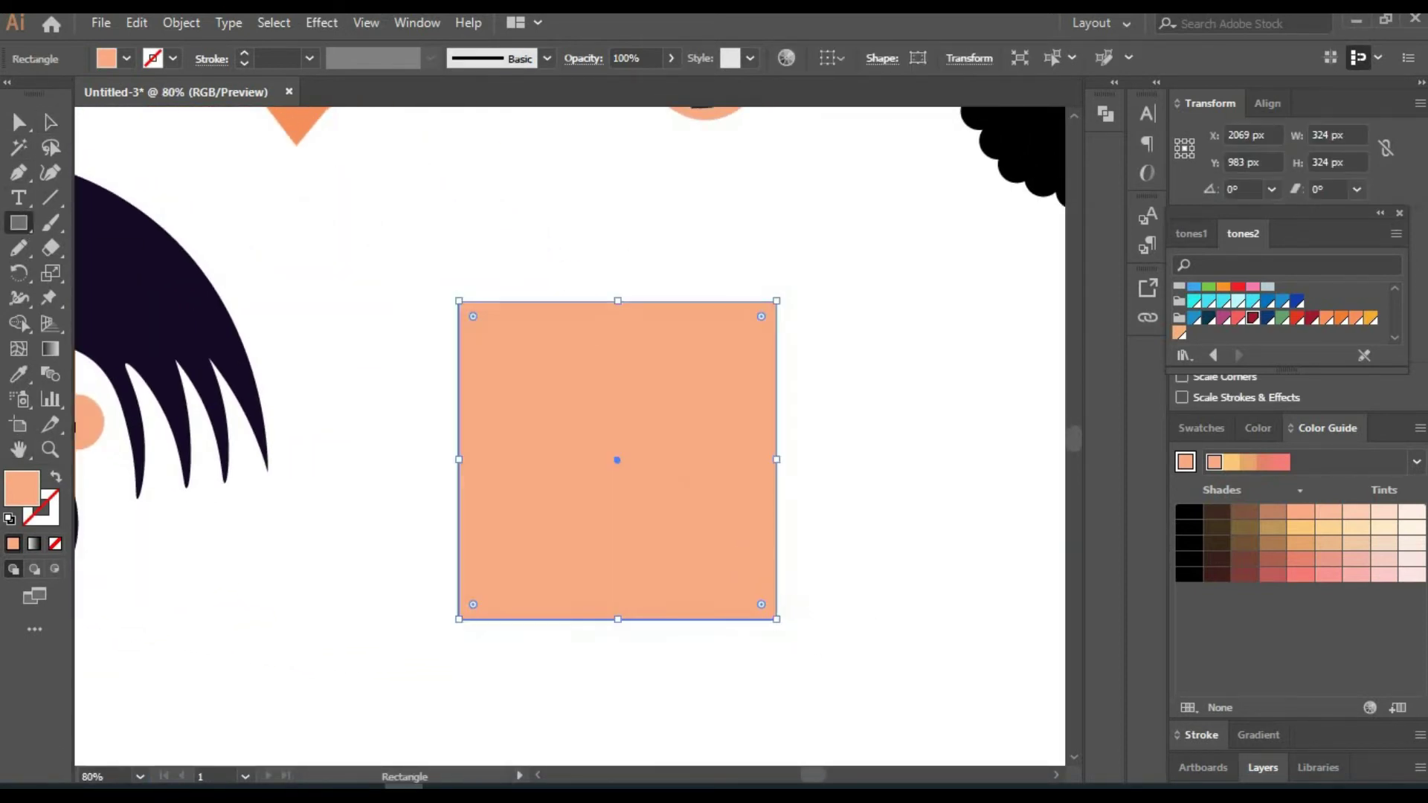
click(45, 183)
drag(598, 291, 597, 223)
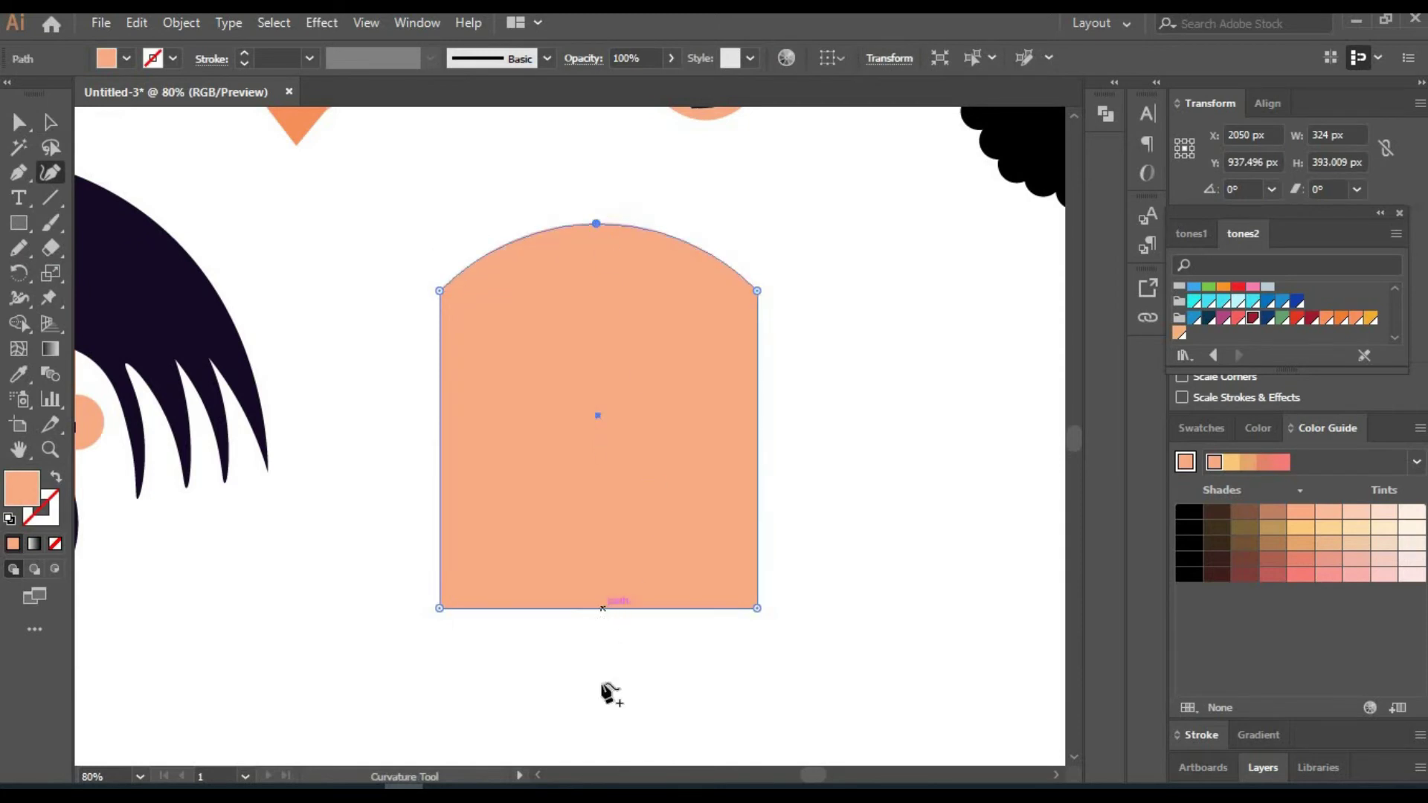
drag(599, 608, 603, 693)
drag(439, 608, 496, 619)
drag(461, 443, 431, 441)
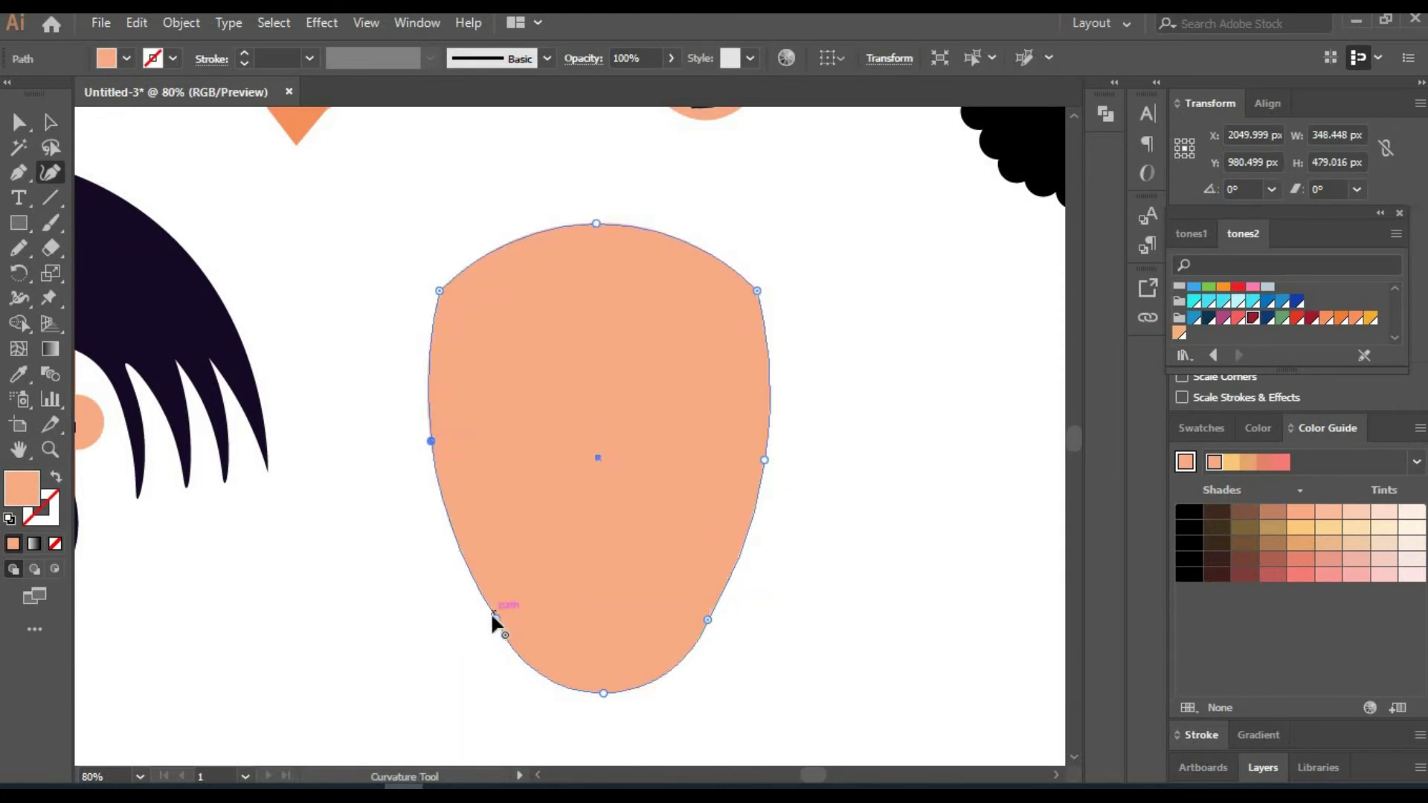
drag(706, 620, 707, 615)
key(v)
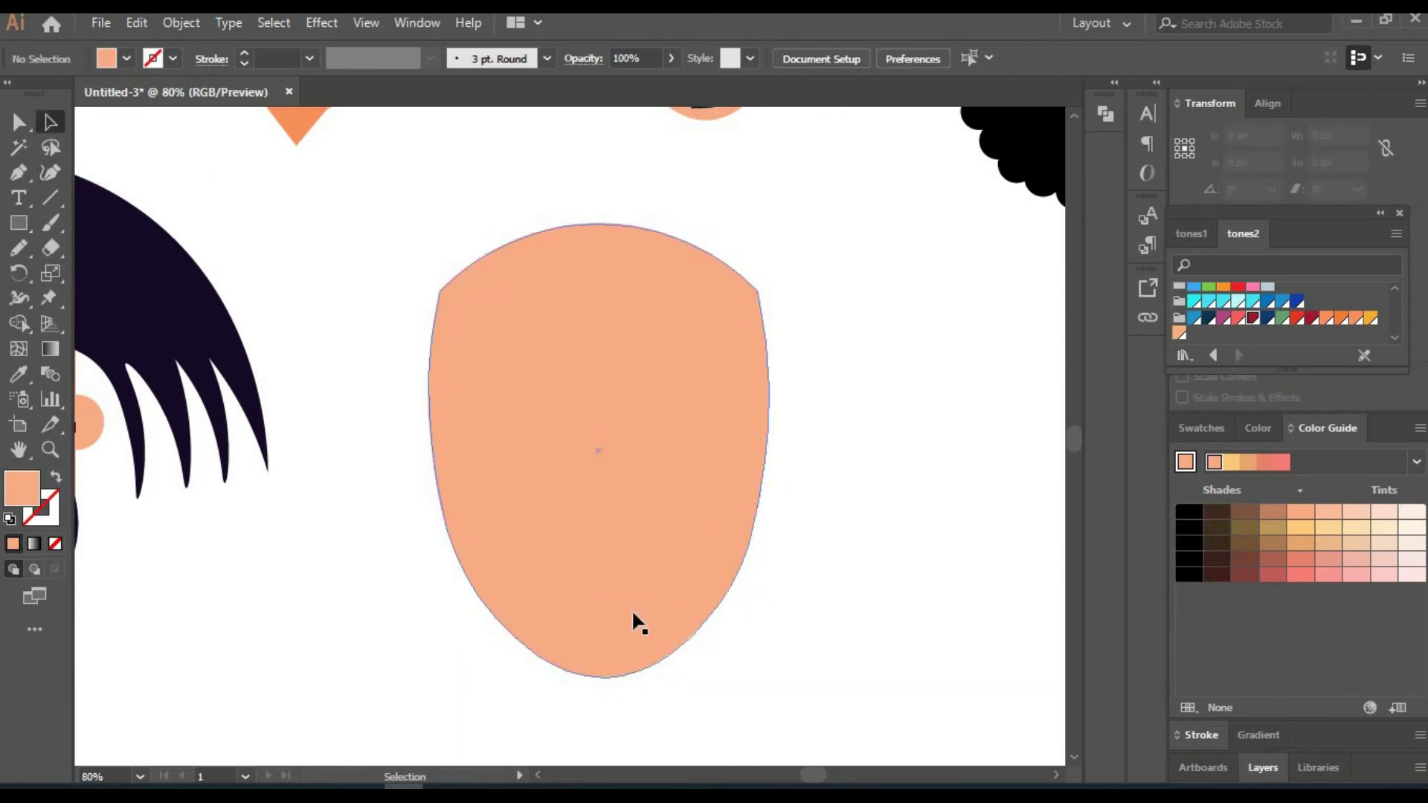
click(631, 609)
key(ctrl+plus)
Draw a near-black rectangle for the left eyebrow and slant its top edge.
key(m)
drag(352, 342, 519, 409)
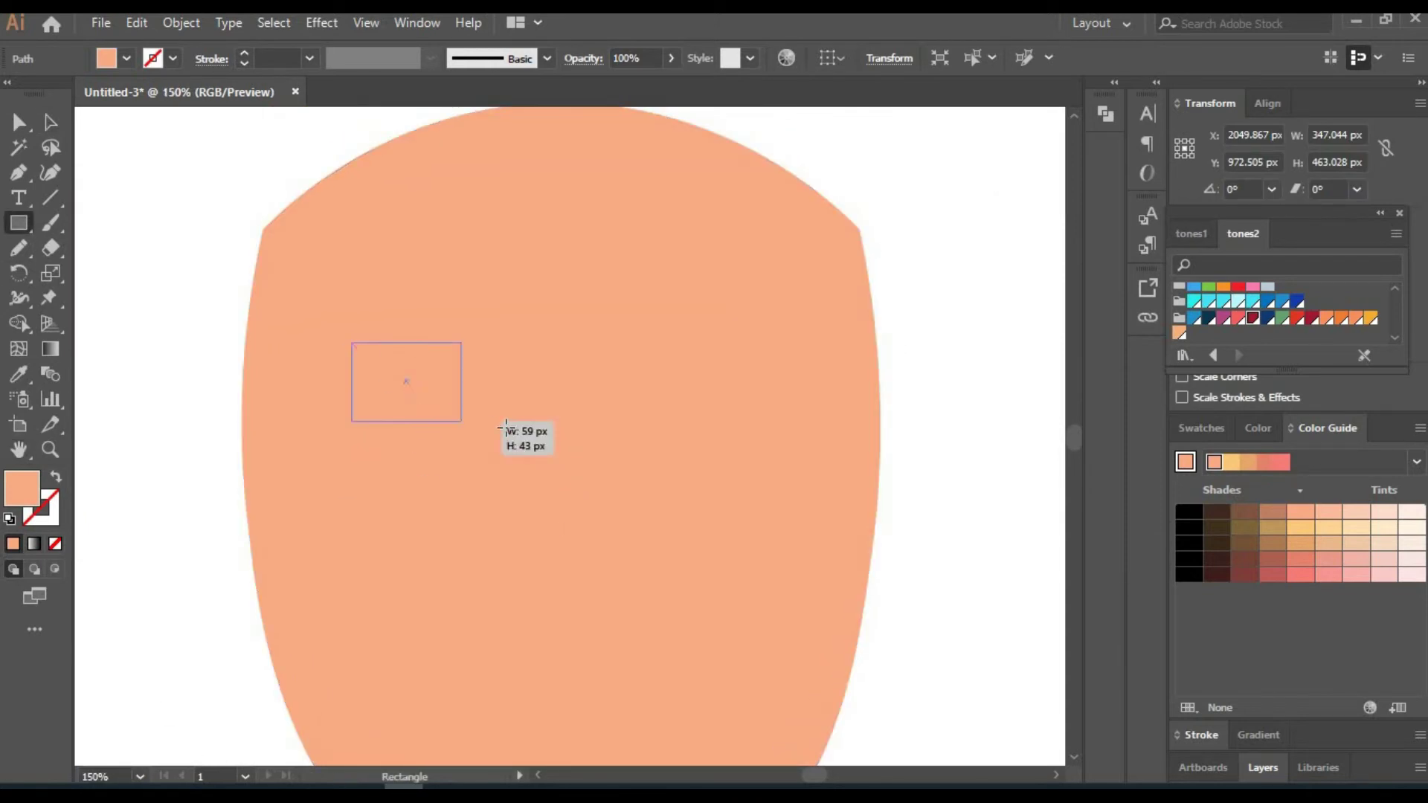
key(a)
click(1209, 320)
click(1296, 320)
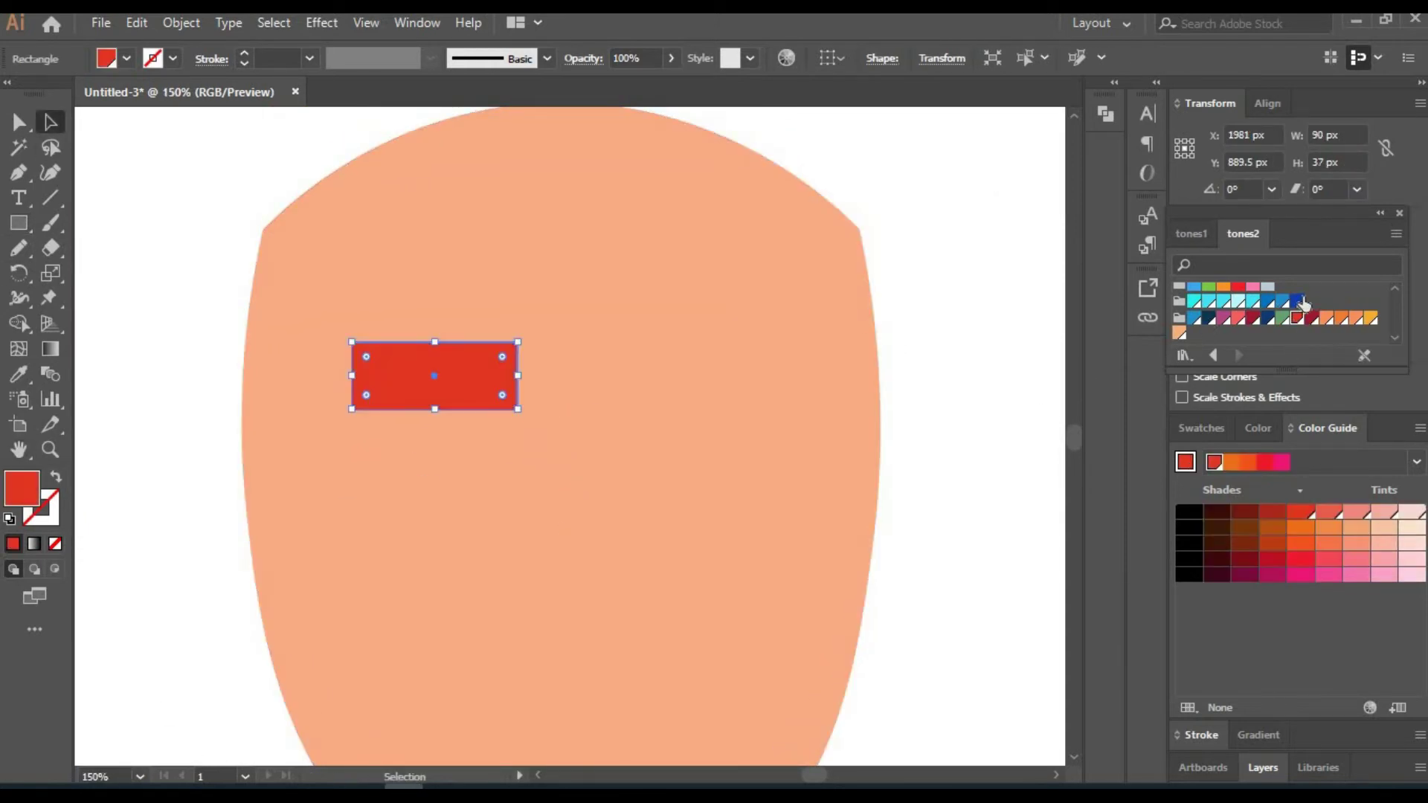
click(1297, 301)
click(1205, 542)
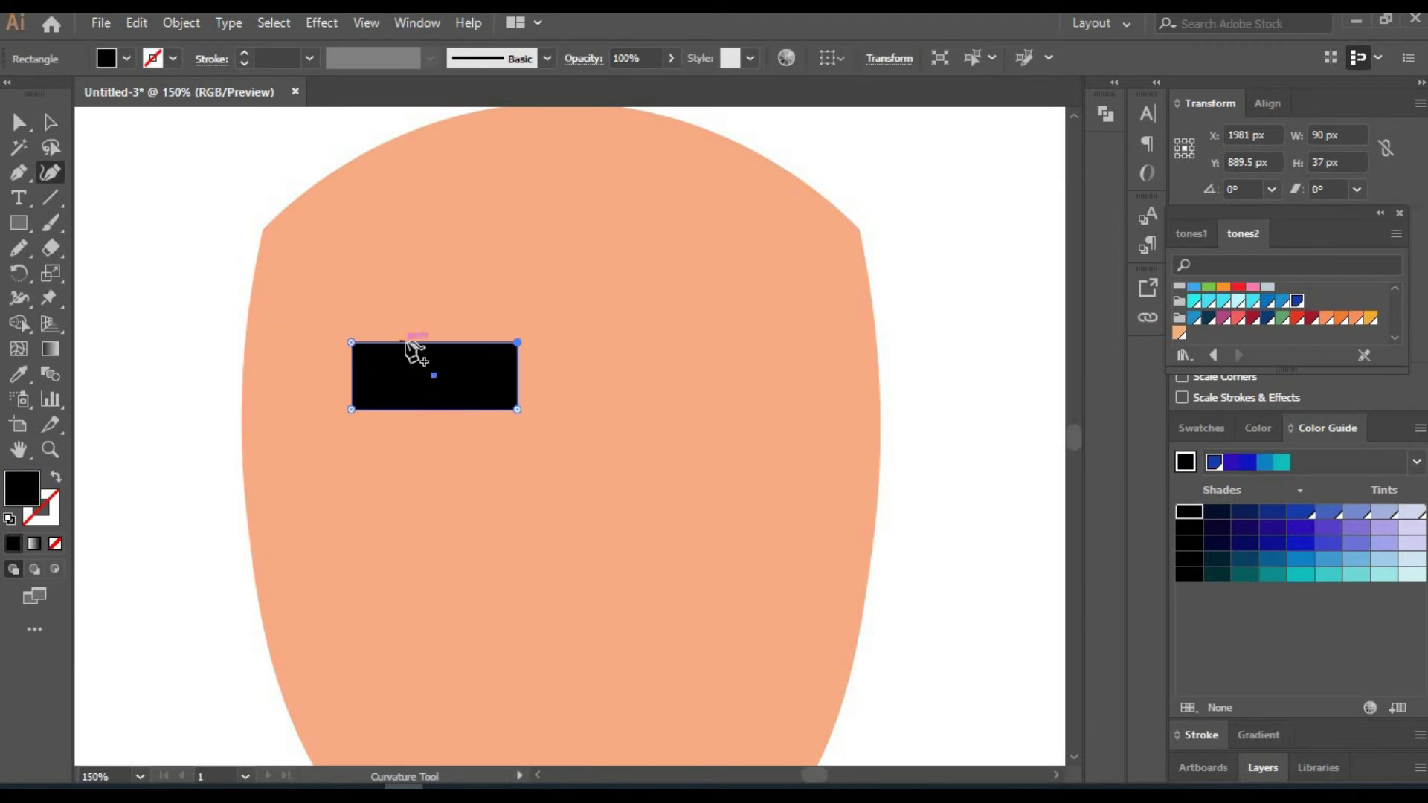
right_click(519, 387)
key(Escape)
key(shift+asciitilde)
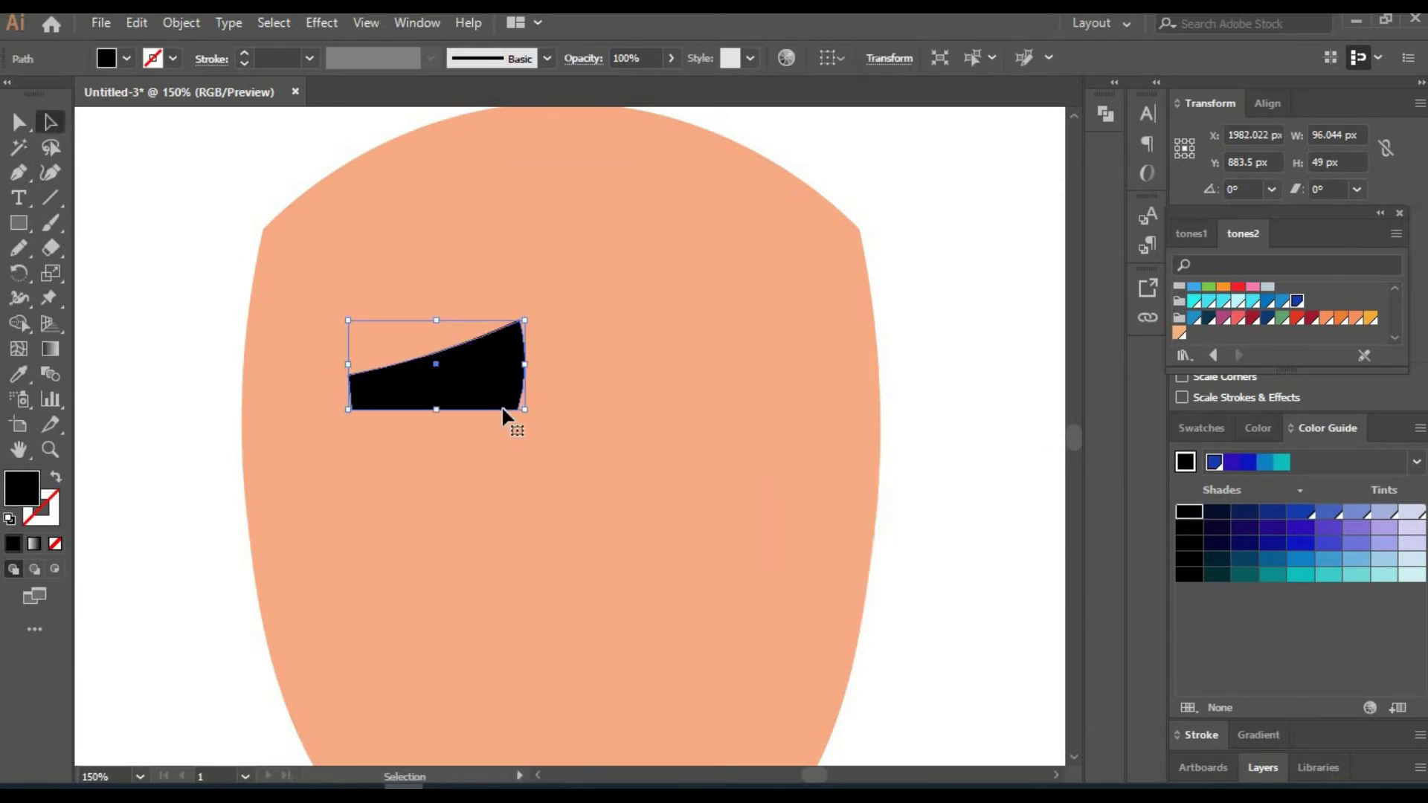
click(50, 173)
Reflect a copy of the eyebrow and place it on the right side of the face.
right_click(484, 357)
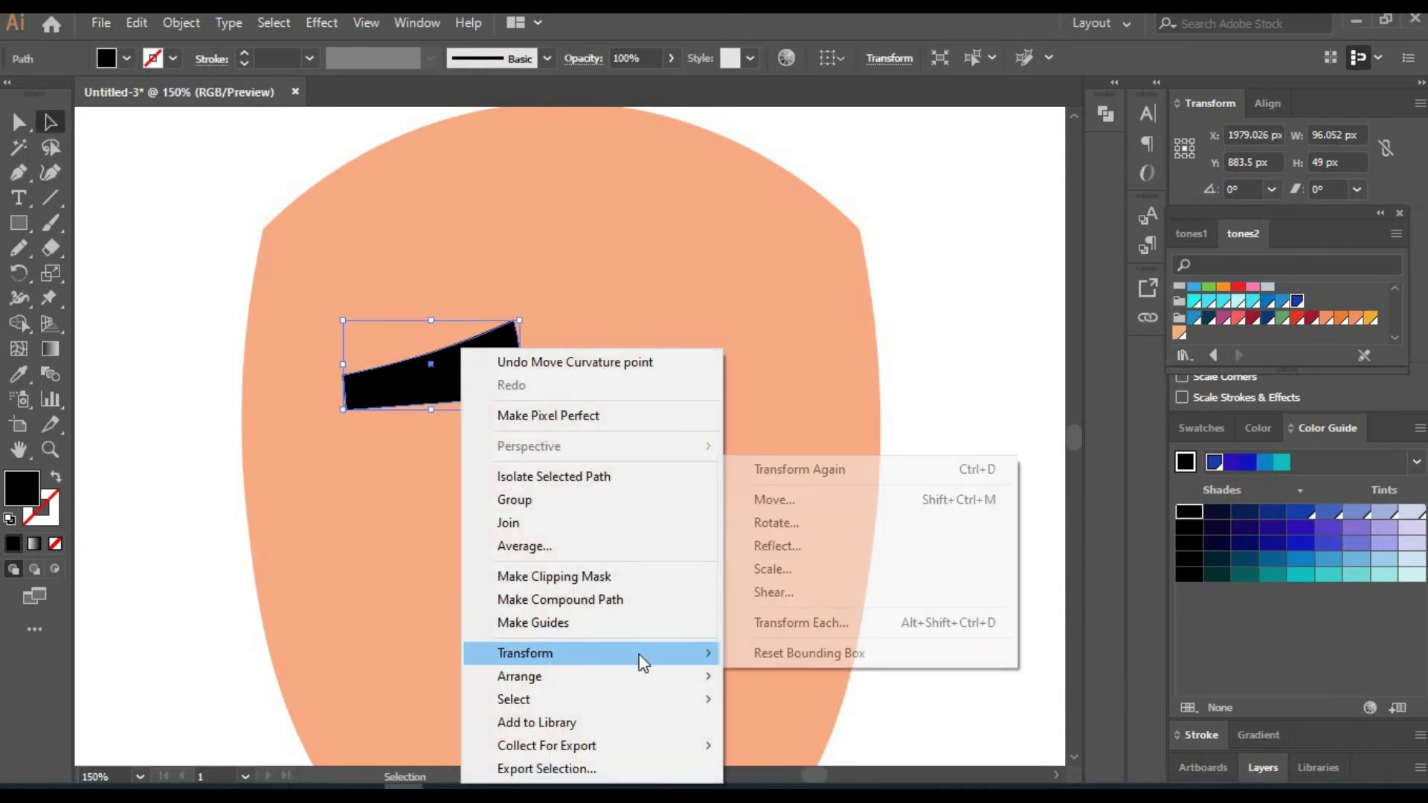
click(781, 546)
click(607, 532)
drag(491, 389, 753, 389)
key(ctrl+shift+a)
Draw a 3 pt arched line under the left eyebrow and copy it under the right one.
drag(726, 474, 694, 438)
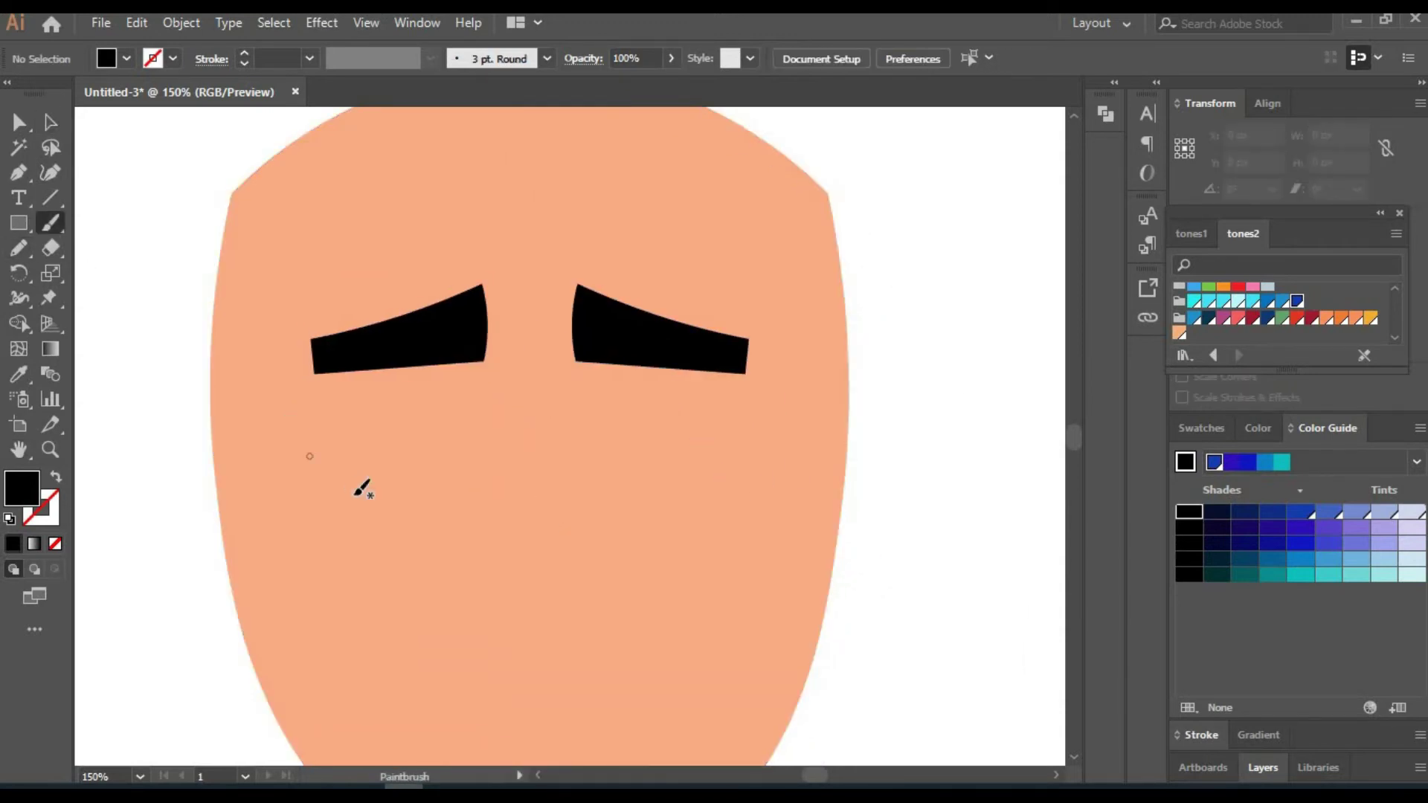
click(312, 485)
click(400, 452)
click(490, 485)
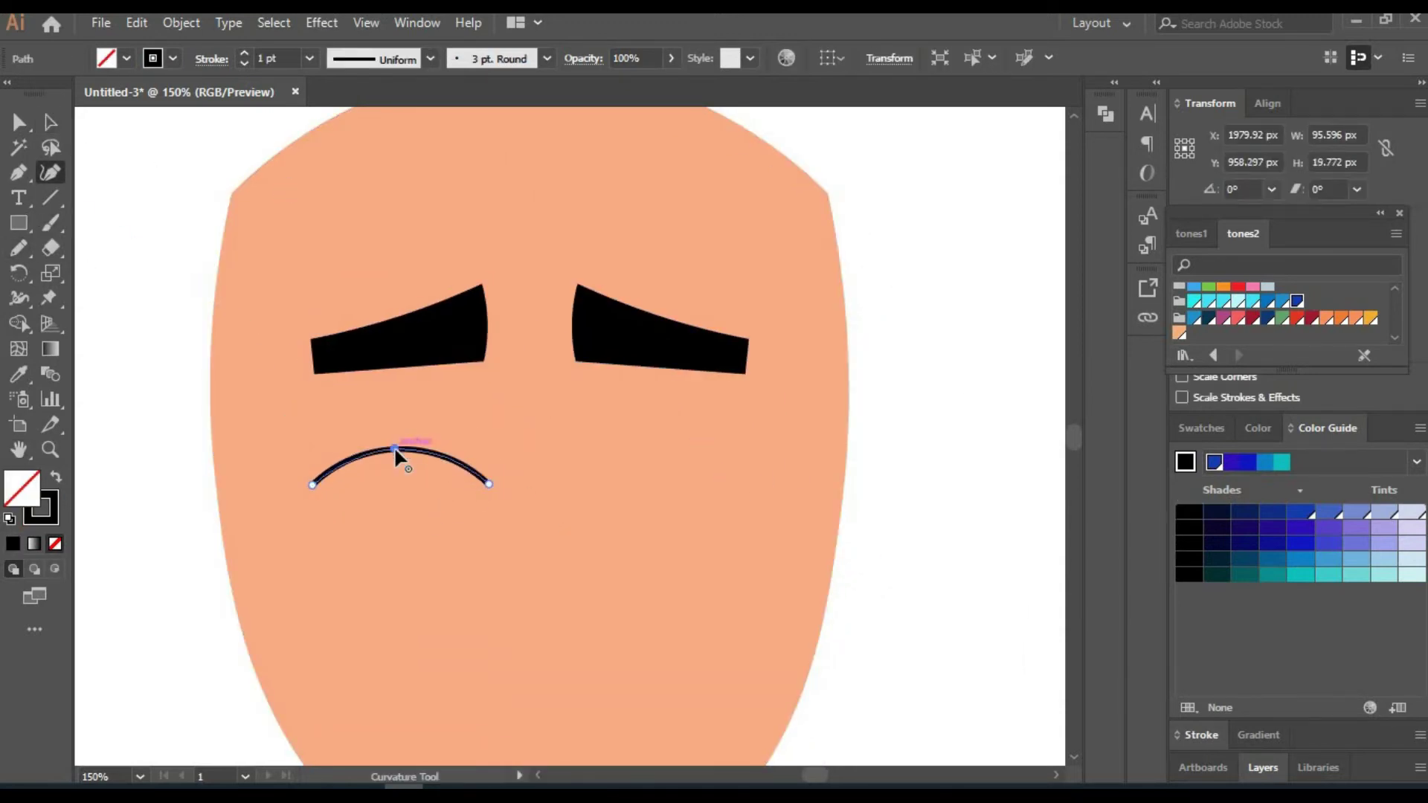
click(244, 53)
click(244, 52)
key(a)
drag(441, 463, 732, 476)
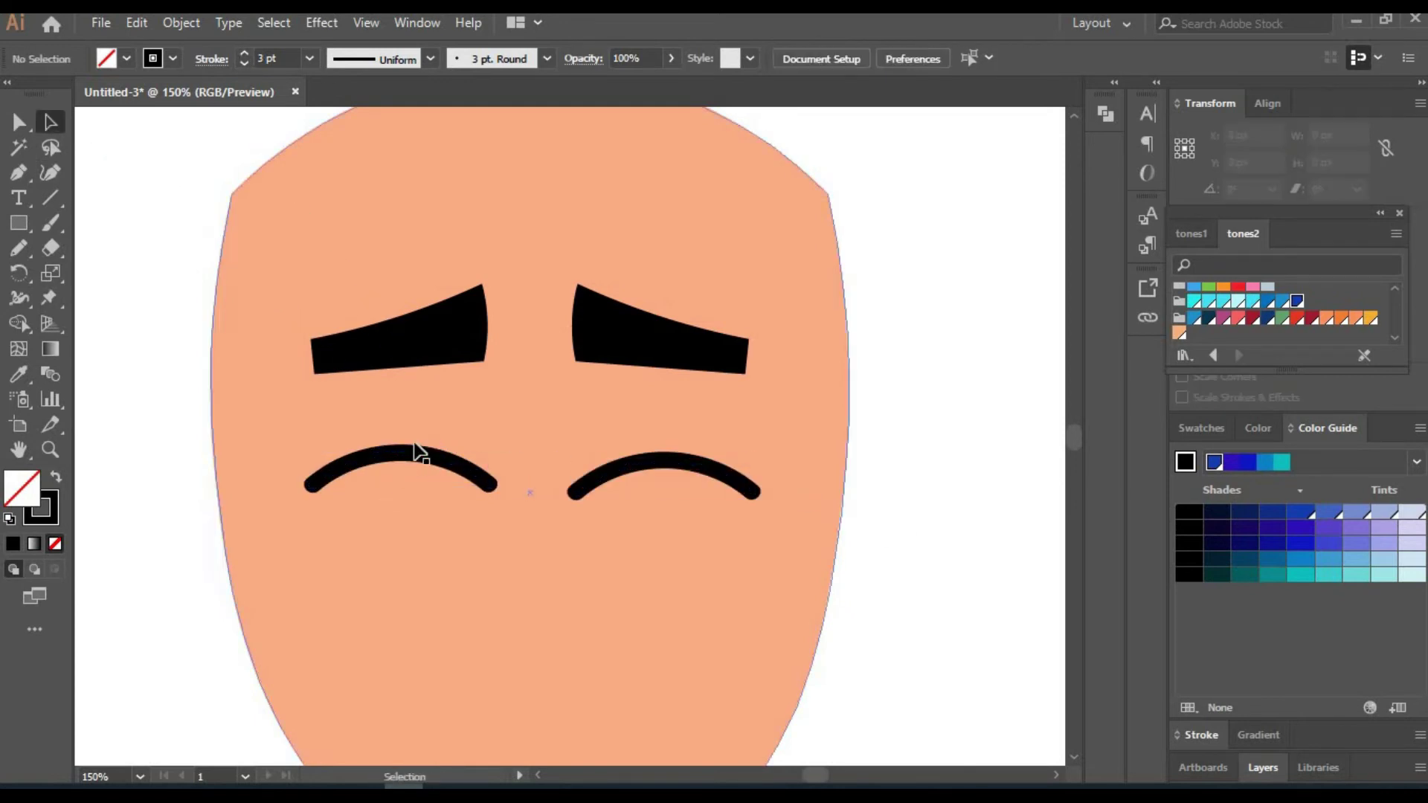
Draw a rectangle above the left arch and pull its corner down toward the curve.
drag(332, 394, 466, 439)
key(shift+grave)
drag(331, 439, 306, 476)
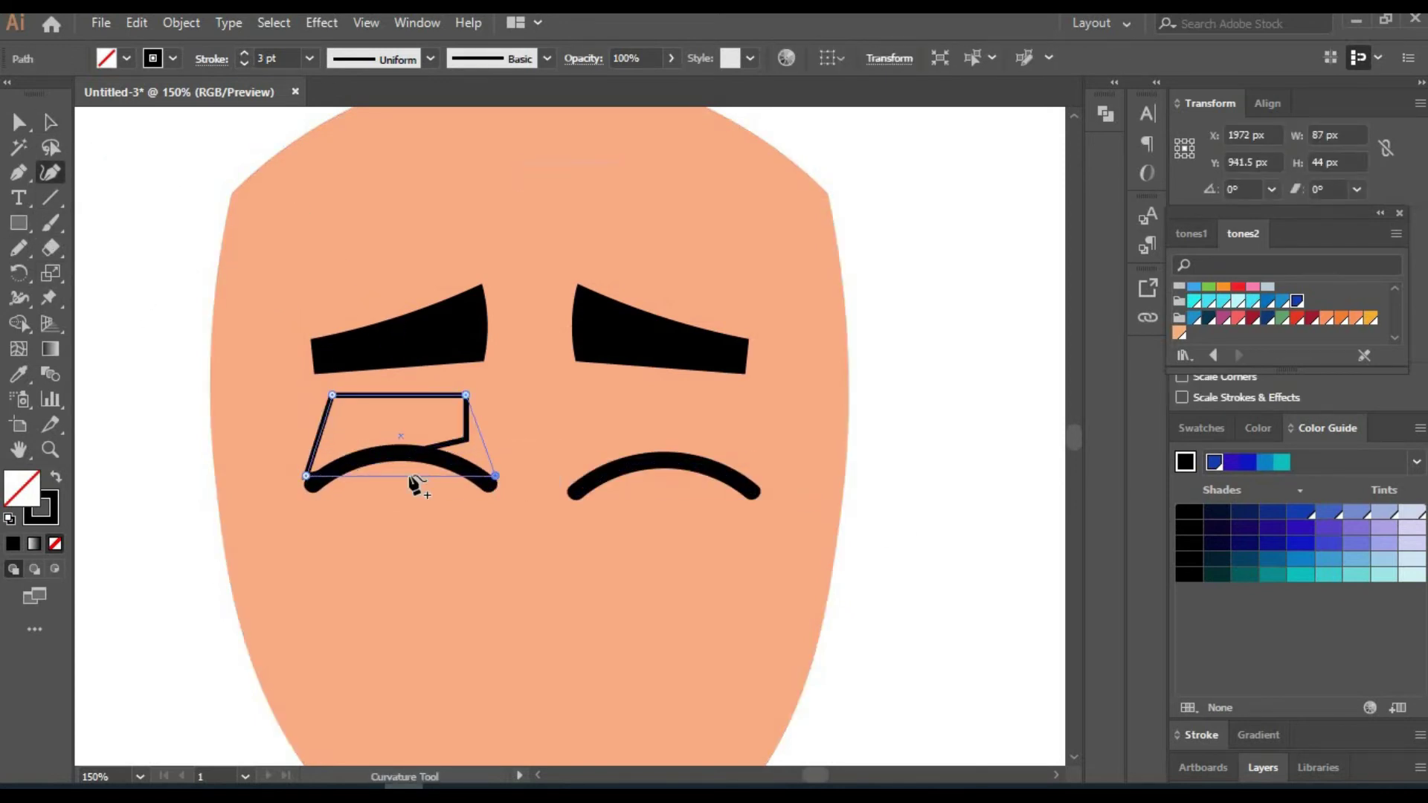
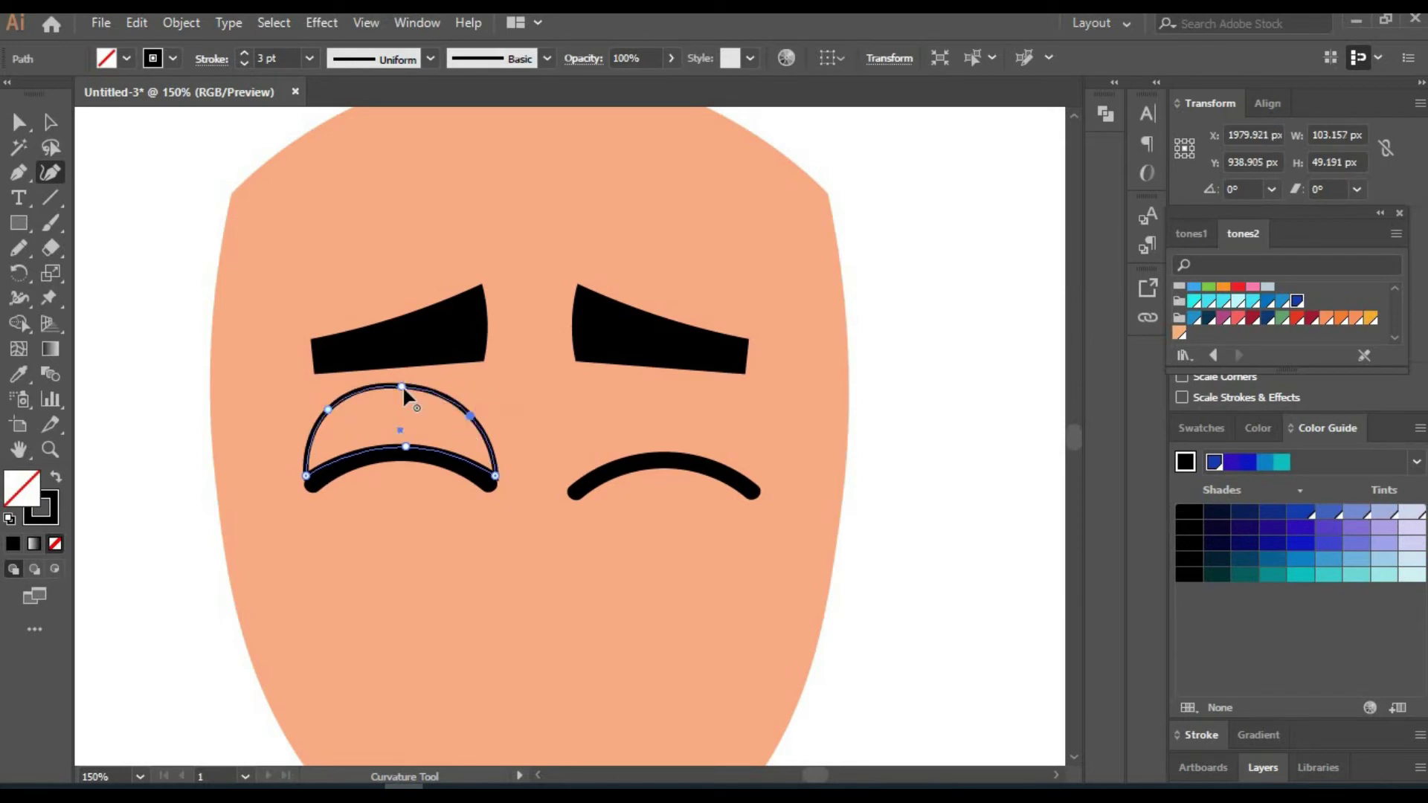
Make the left cheek arc an orange fill with no stroke, and copy it under the right eye.
click(172, 58)
click(15, 97)
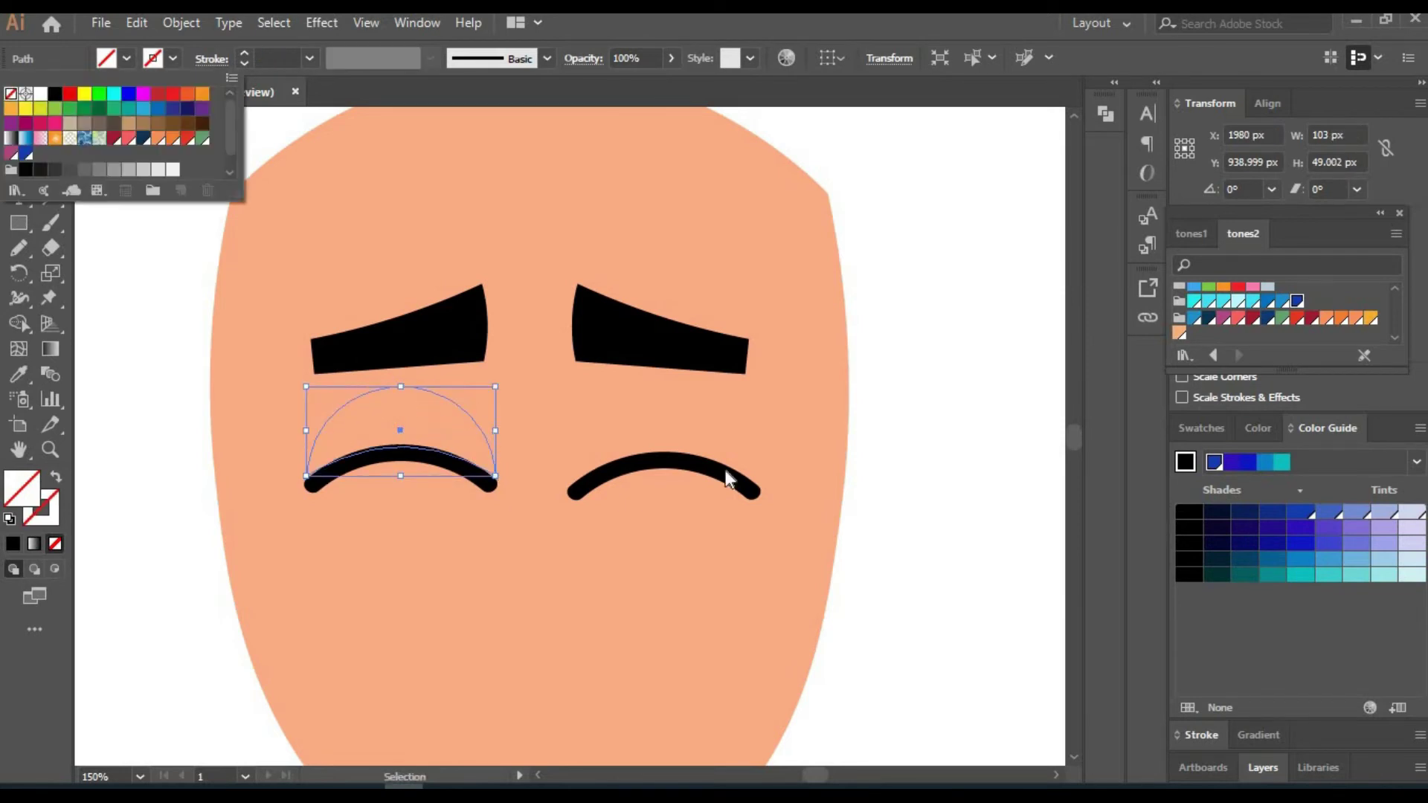
click(1201, 428)
click(1369, 321)
drag(390, 419, 653, 427)
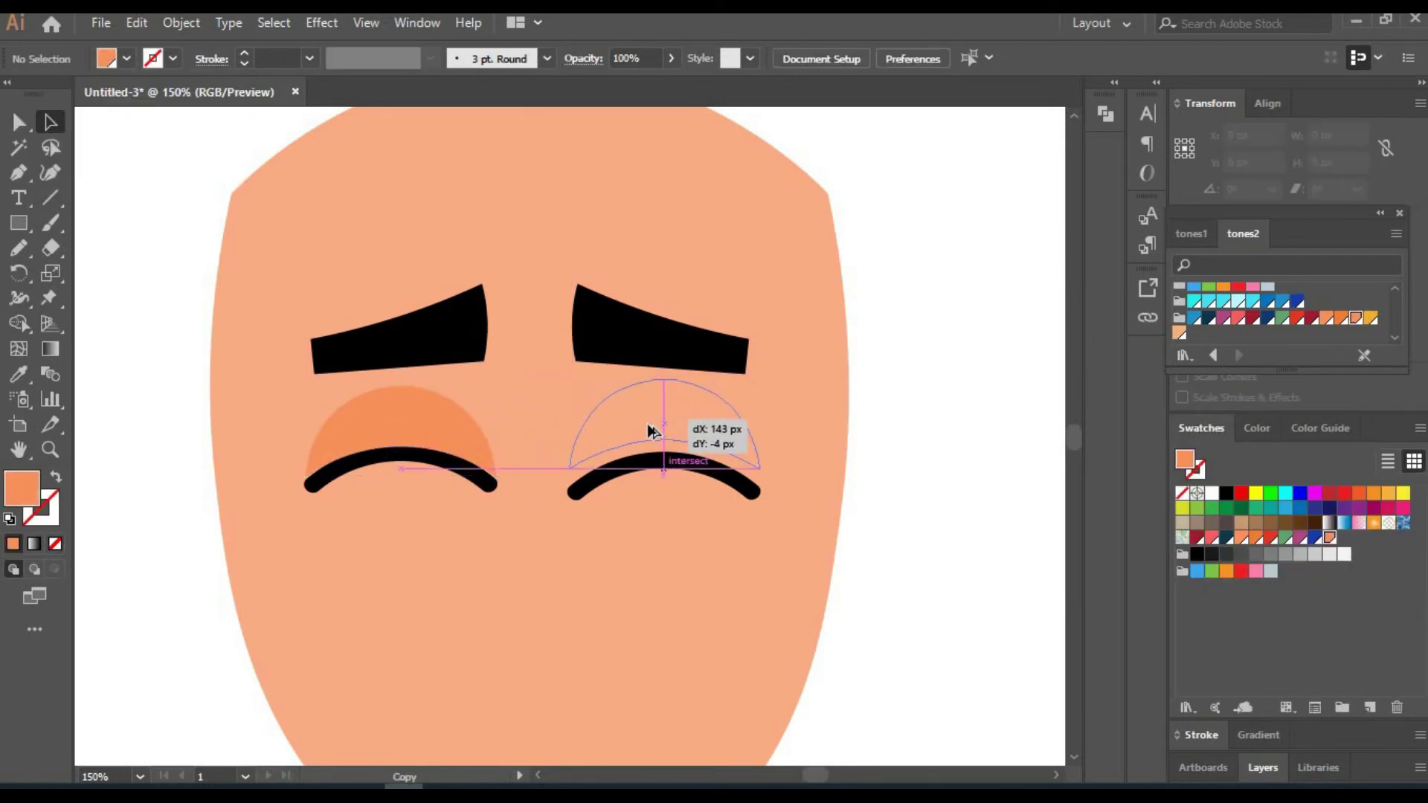
click(920, 529)
key(shift+grave)
click(692, 426)
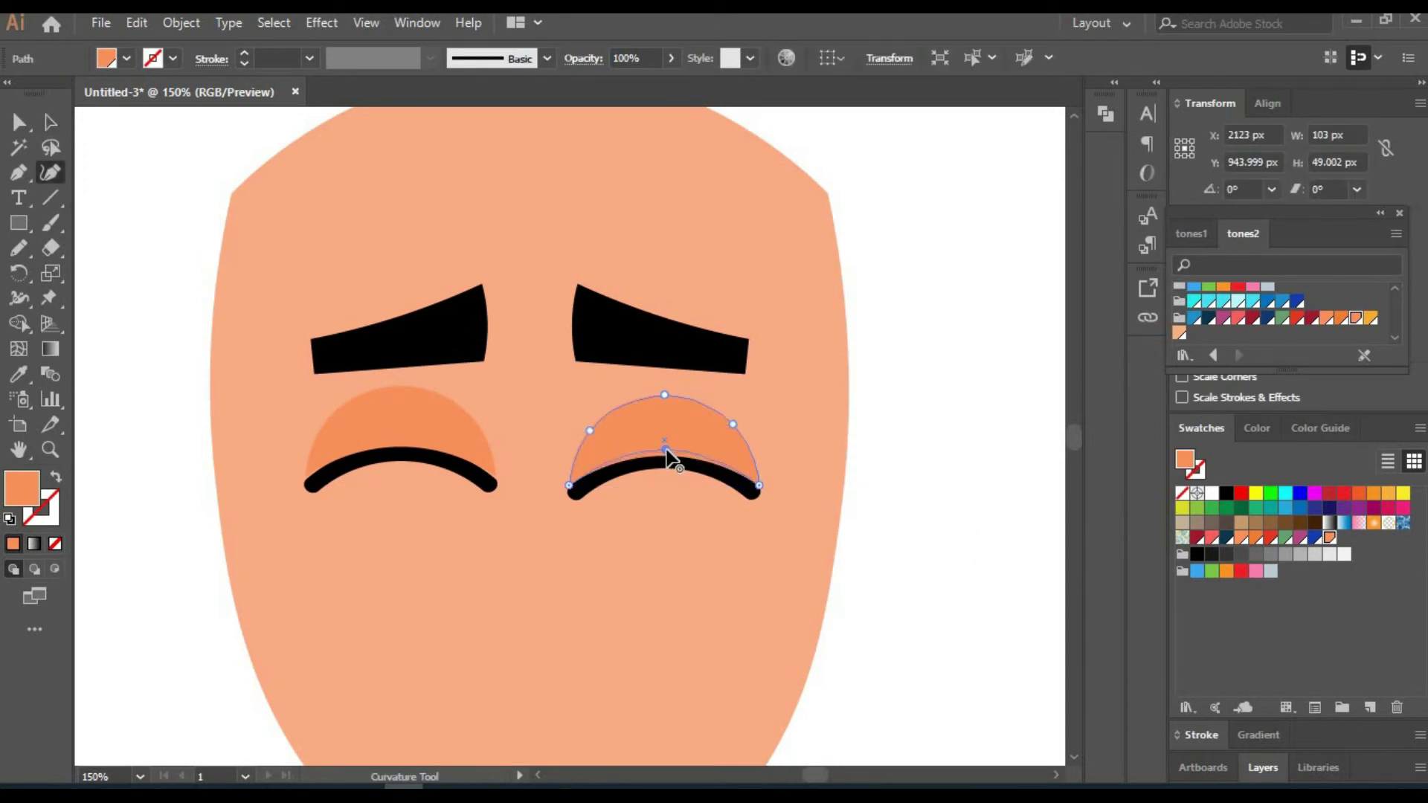
click(980, 597)
Draw an orange rectangle below the eyes and reshape it into a pointed nose.
drag(946, 625, 951, 506)
key(m)
drag(473, 417, 570, 589)
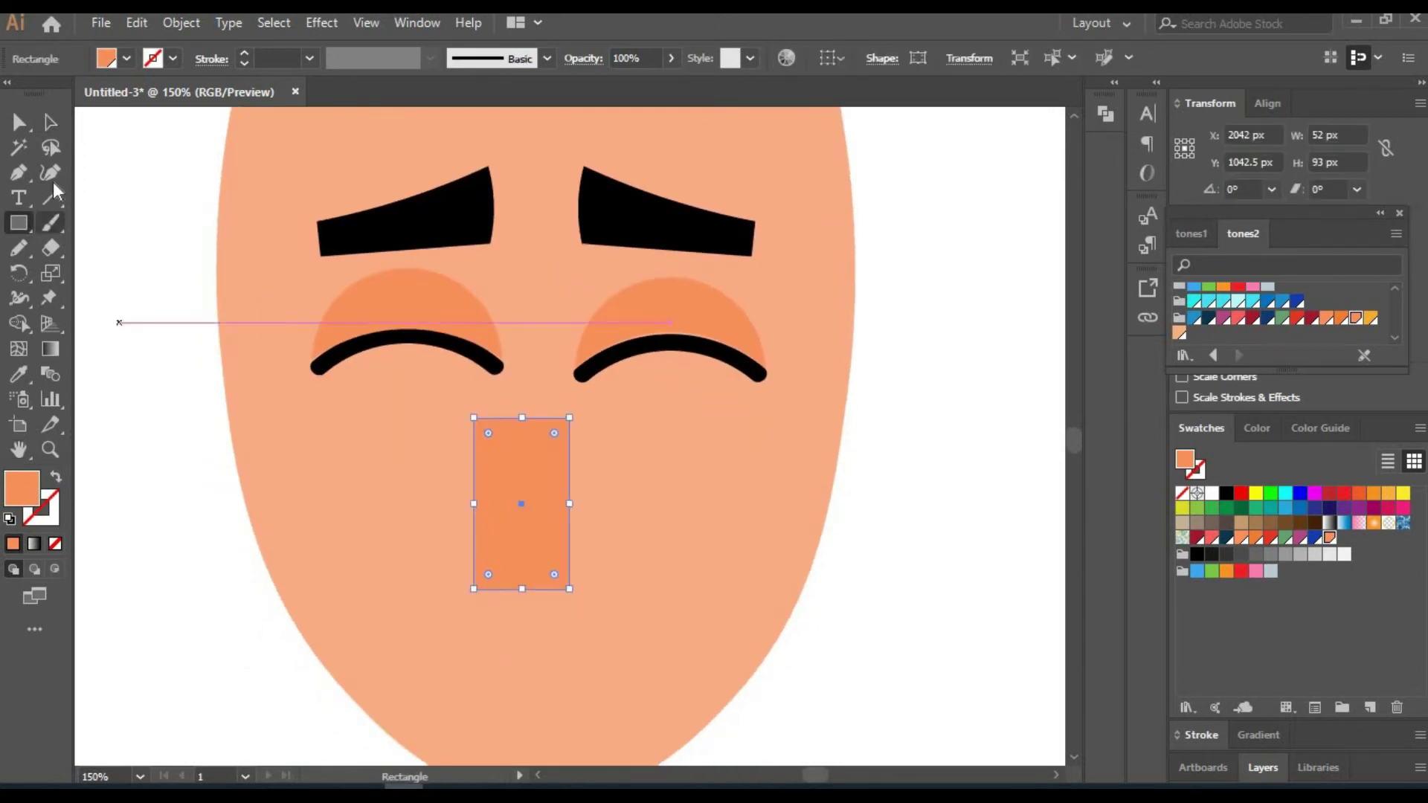
click(51, 173)
drag(565, 417, 543, 368)
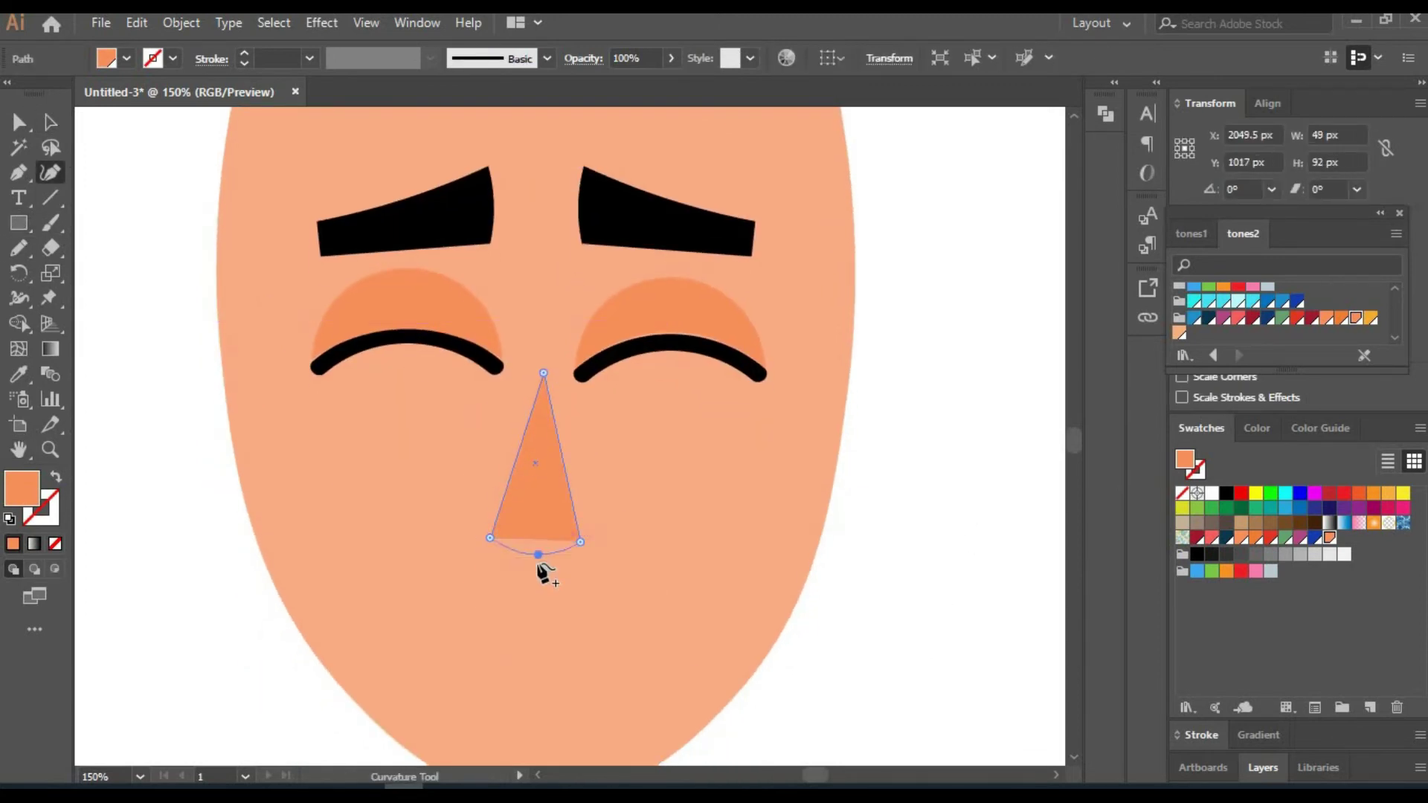
click(153, 450)
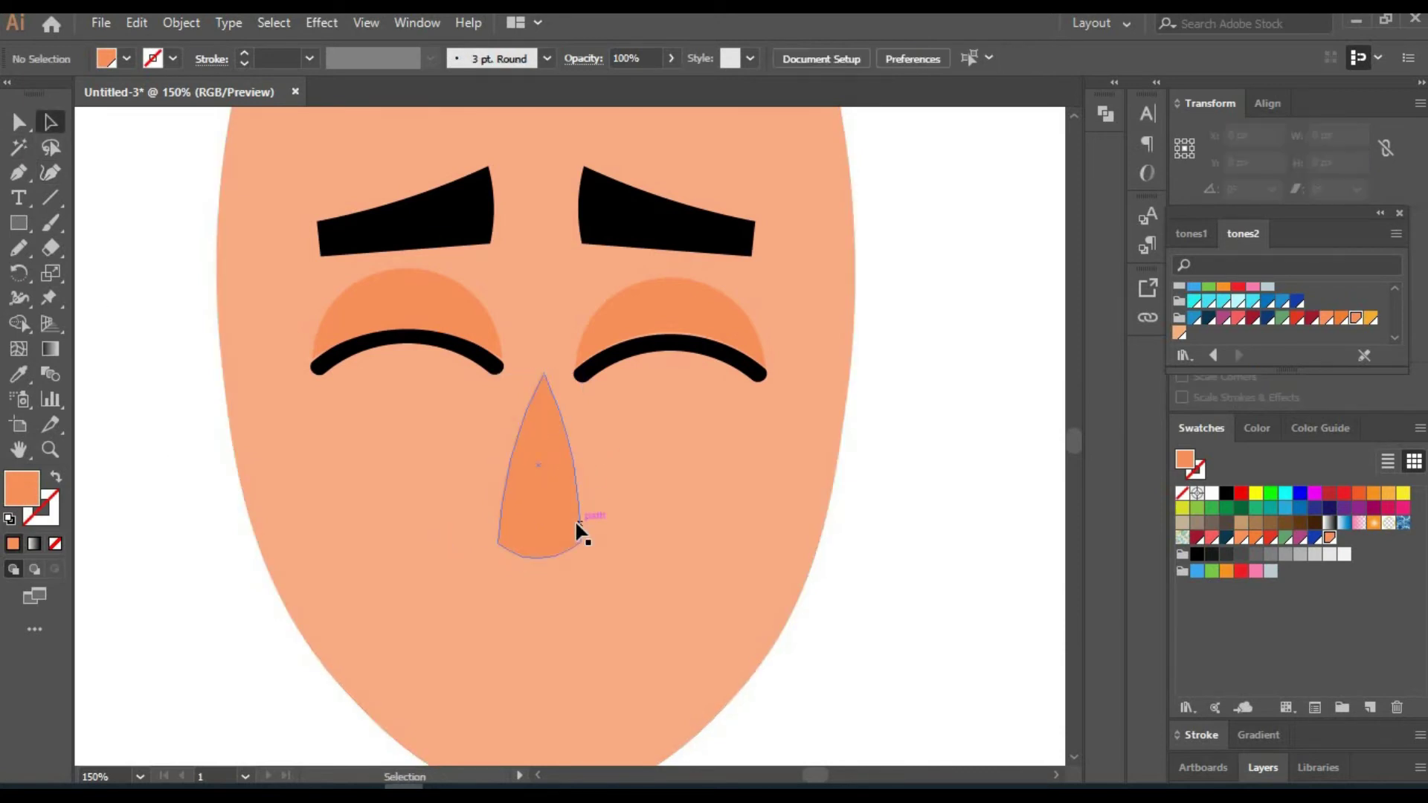
Make the smile line a white 4 pt stroke.
key(shift+grave)
click(622, 602)
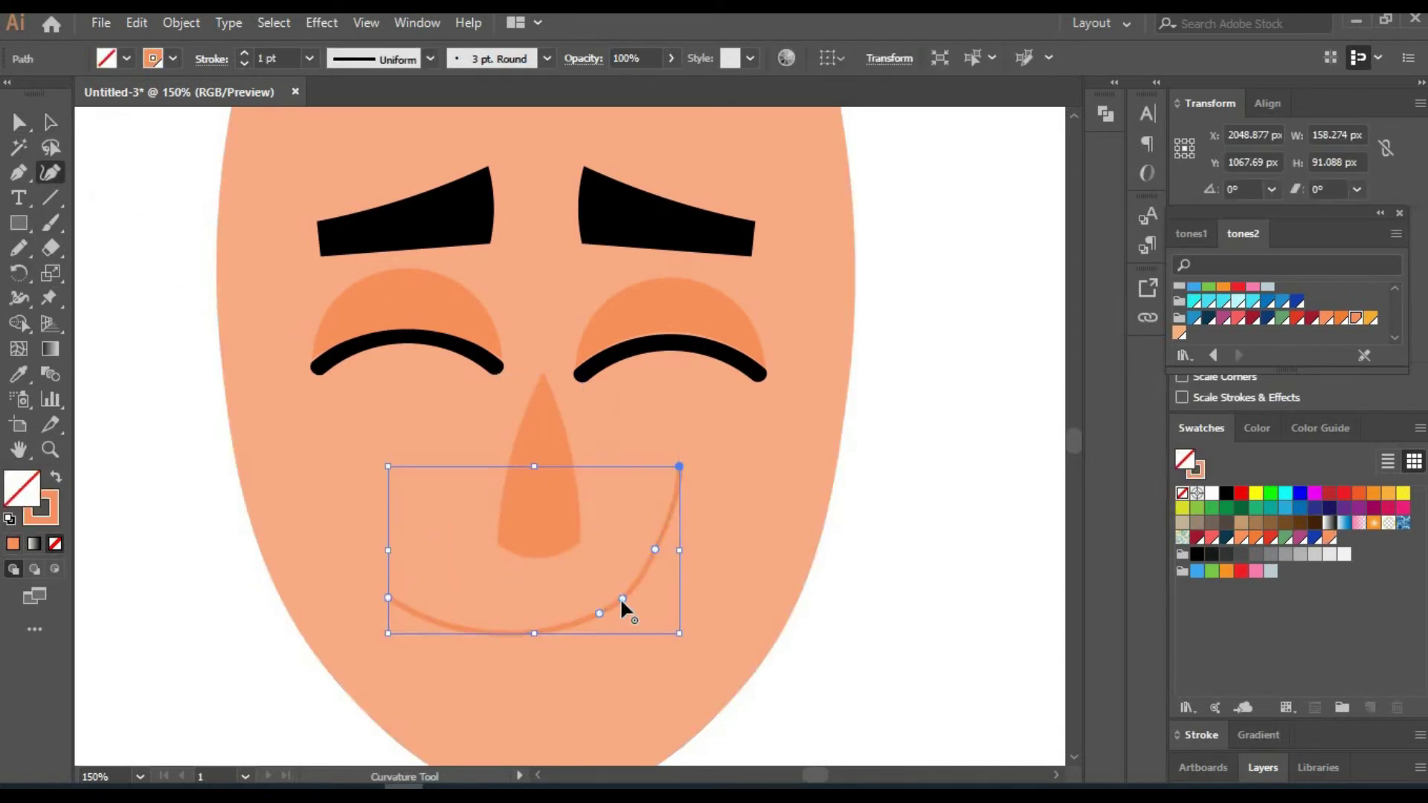
click(172, 58)
click(34, 96)
click(309, 58)
Add a lighter copy of the nose behind it, shortening the darker nose to reveal a highlight.
click(115, 297)
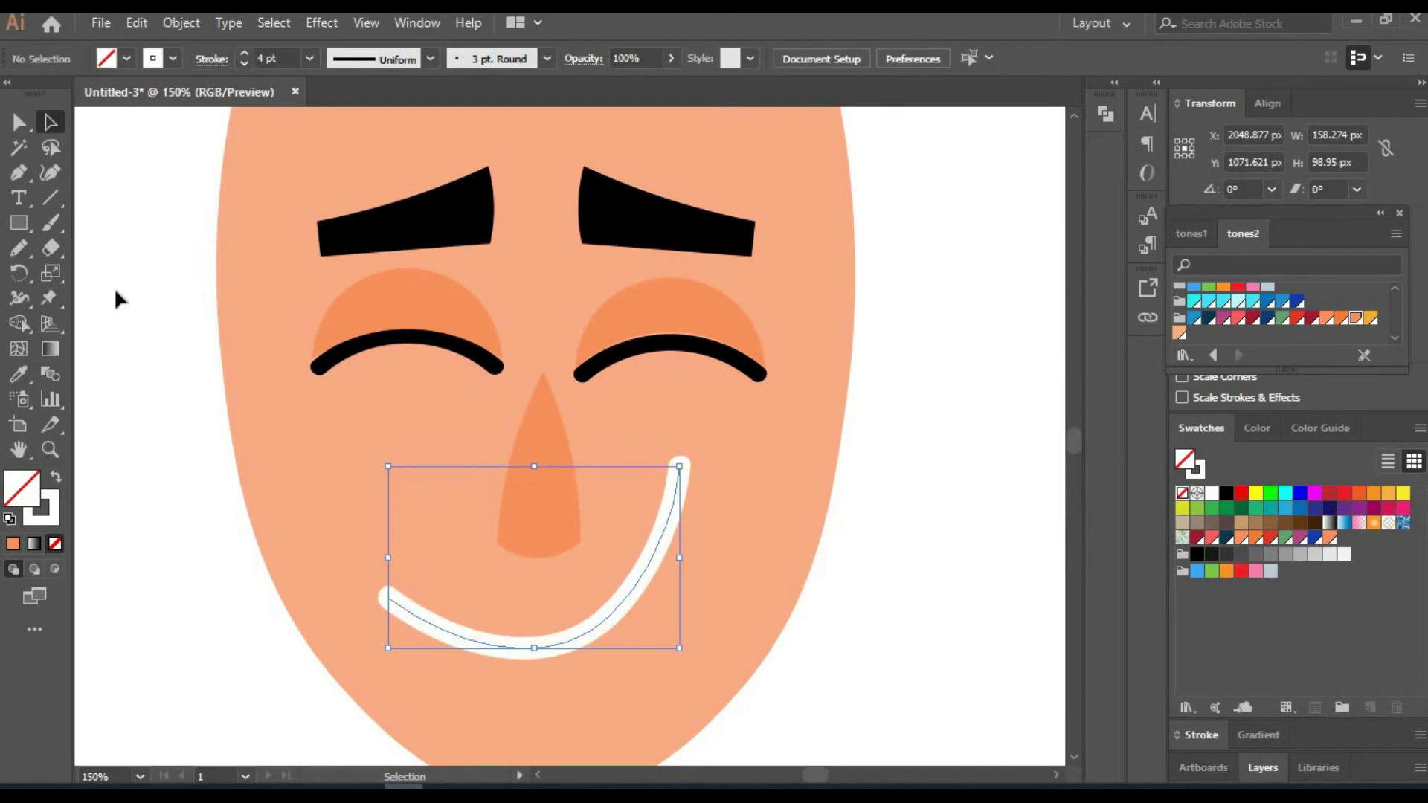
click(564, 497)
click(1324, 428)
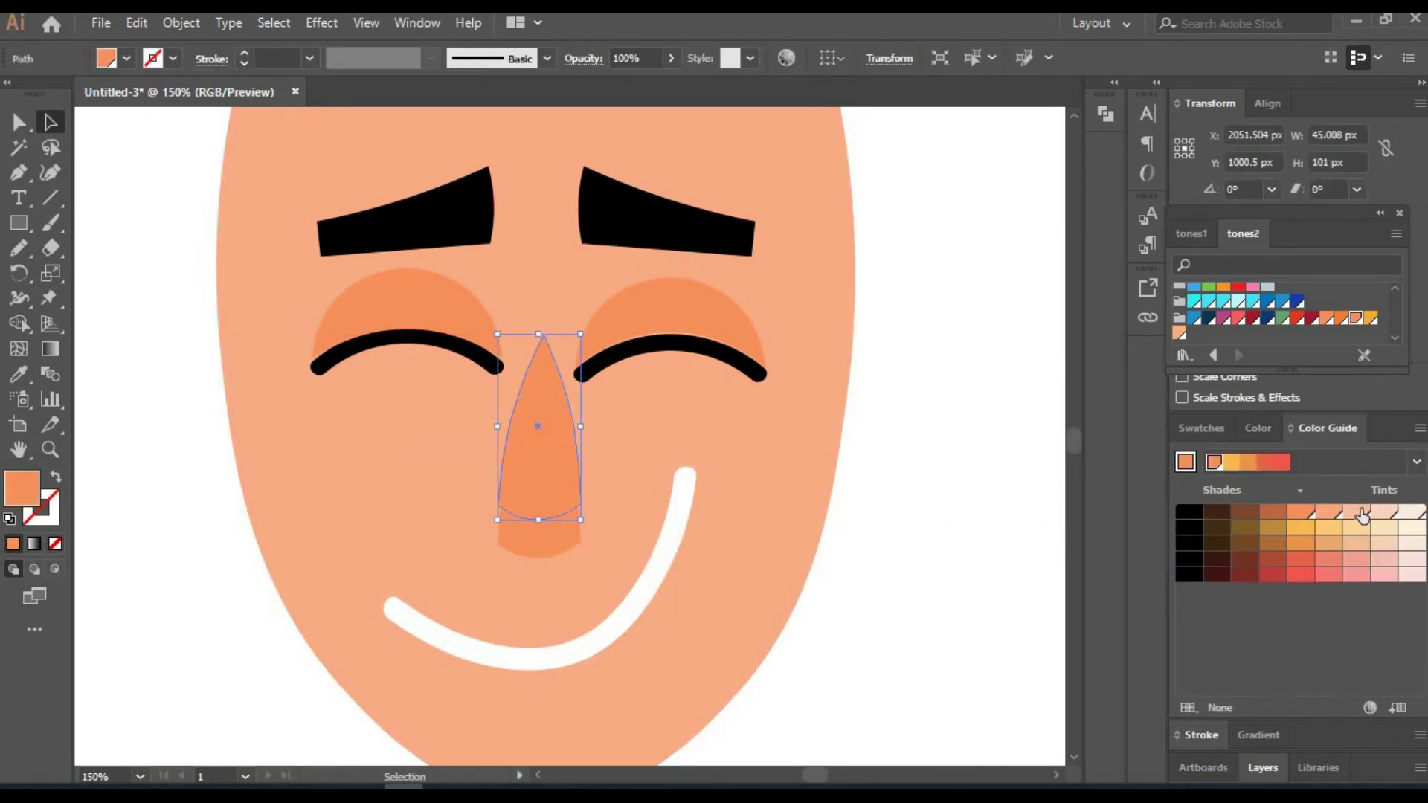
right_click(565, 541)
click(784, 452)
drag(542, 516, 542, 551)
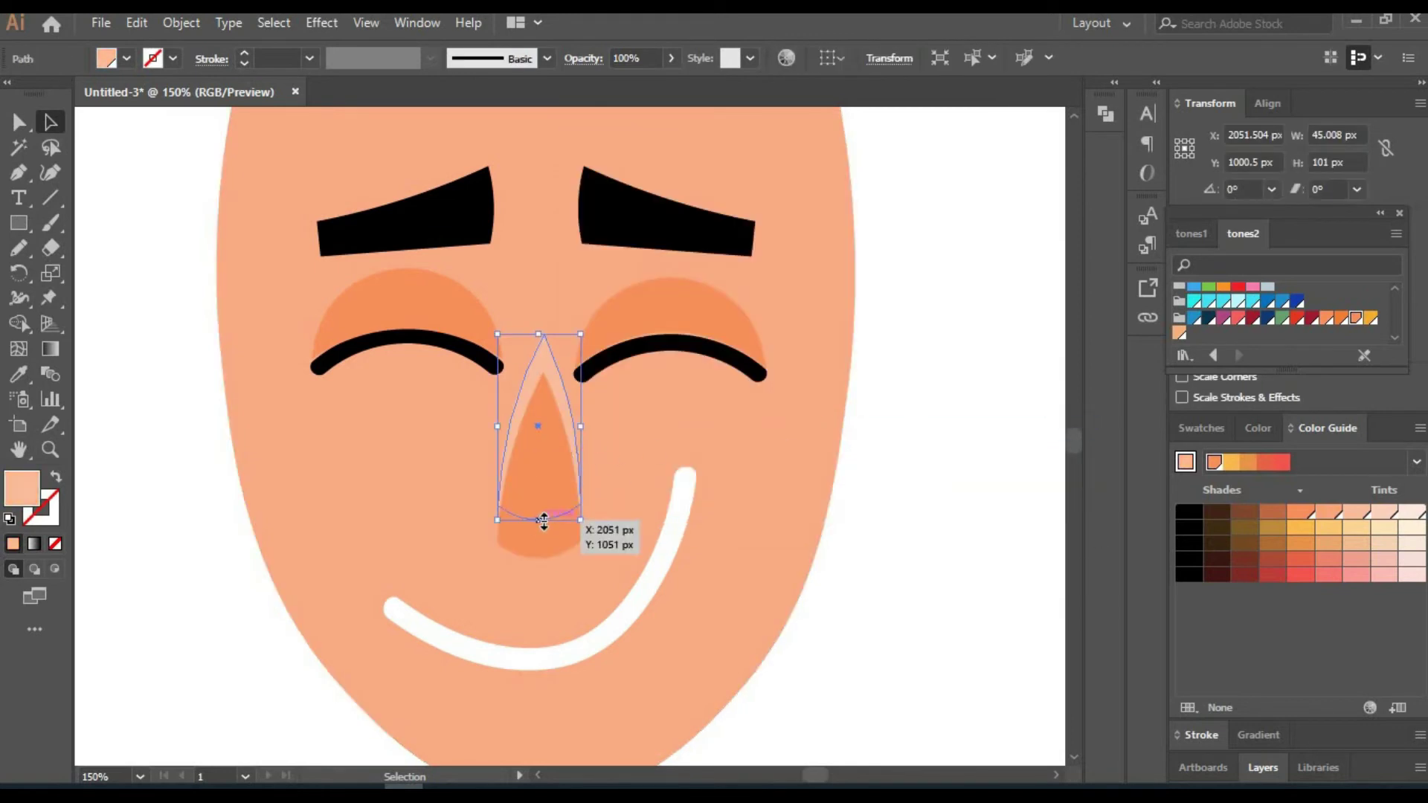
click(940, 510)
click(545, 567)
Draw a black rectangle covering the top of the head.
click(1047, 614)
scroll(941, 718, up, 5)
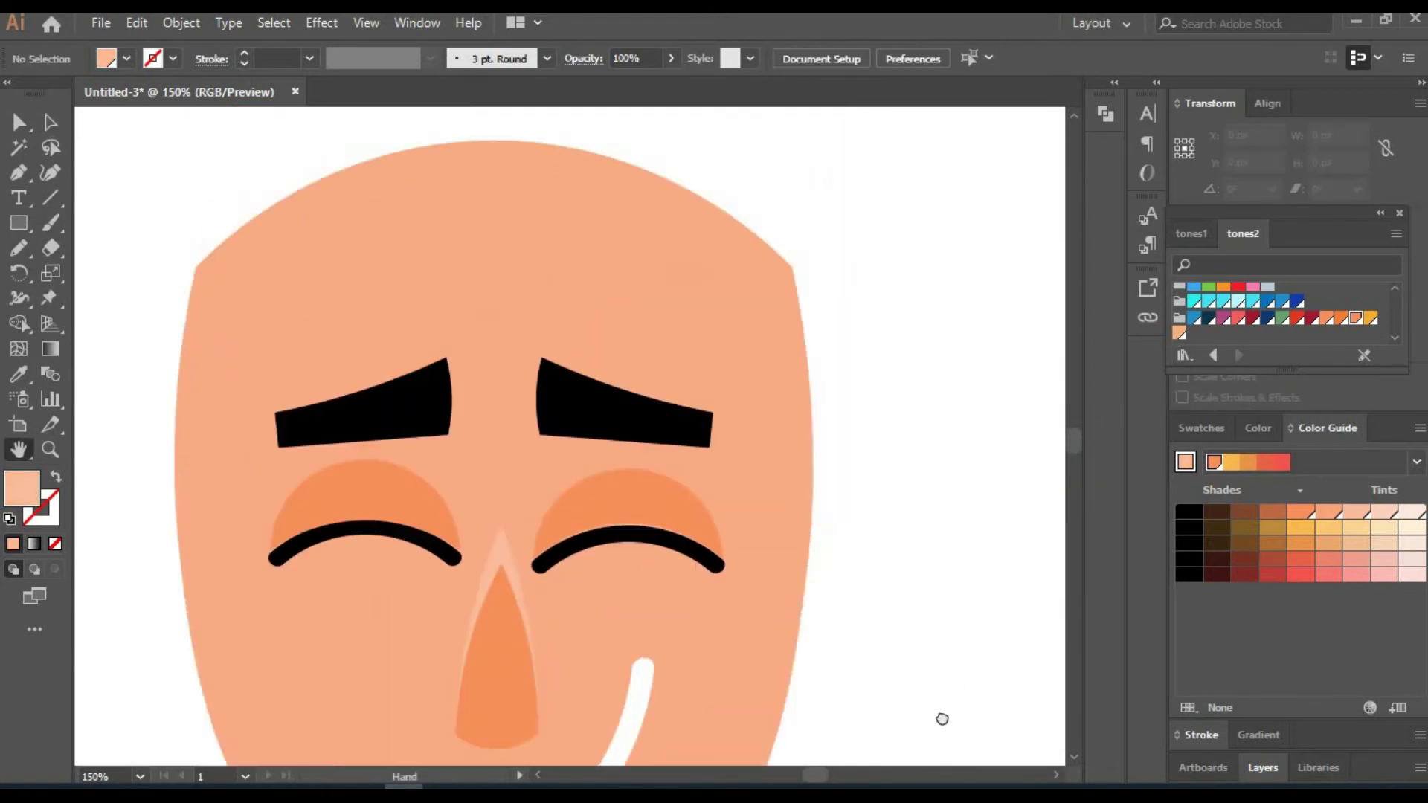
scroll(976, 642, up, 5)
key(m)
mouse_move(302, 192)
mouse_down()
mouse_move(859, 483)
mouse_move(848, 480)
mouse_up()
key(i)
click(389, 596)
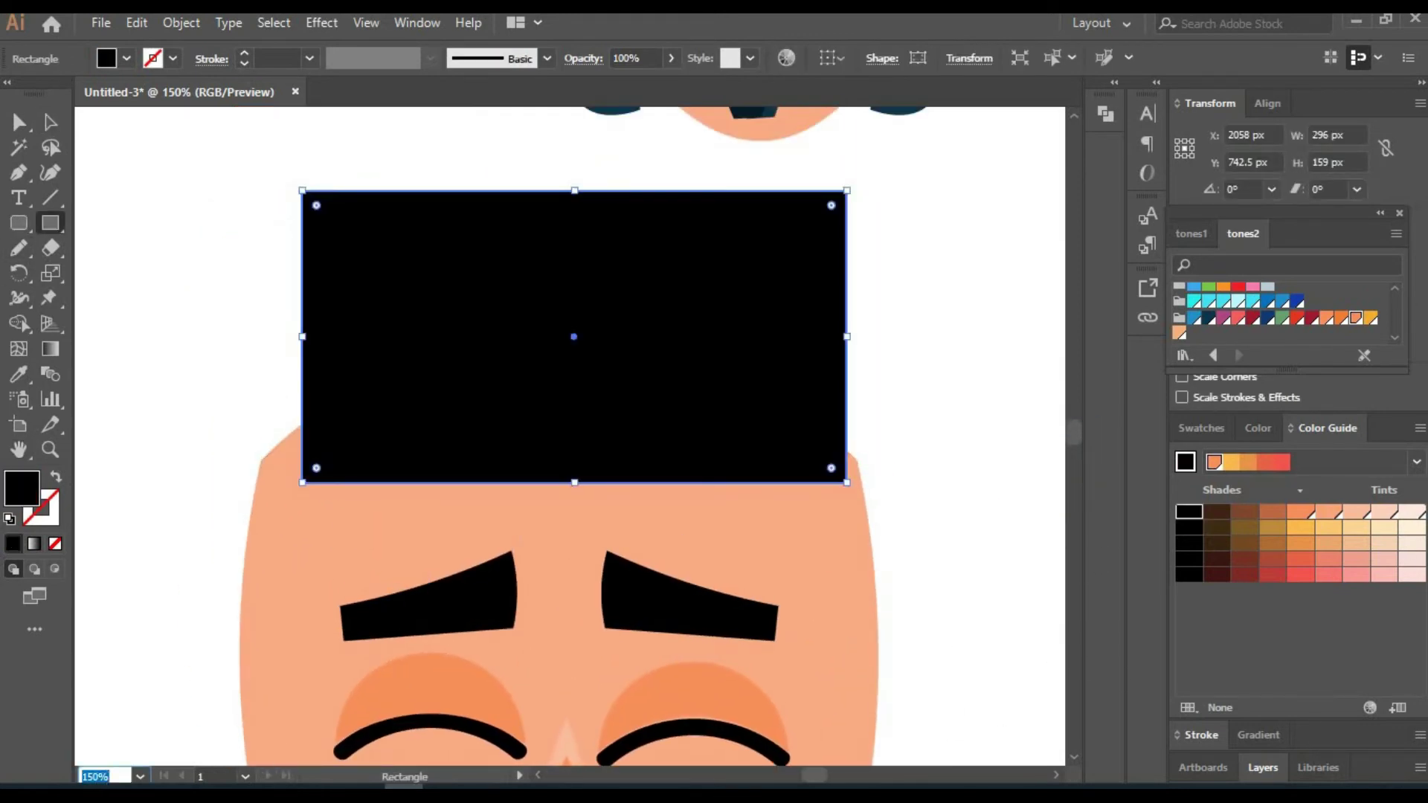
key(ctrl+minus)
scroll(606, 485, down, 2)
click(531, 558)
scroll(531, 558, up, 3)
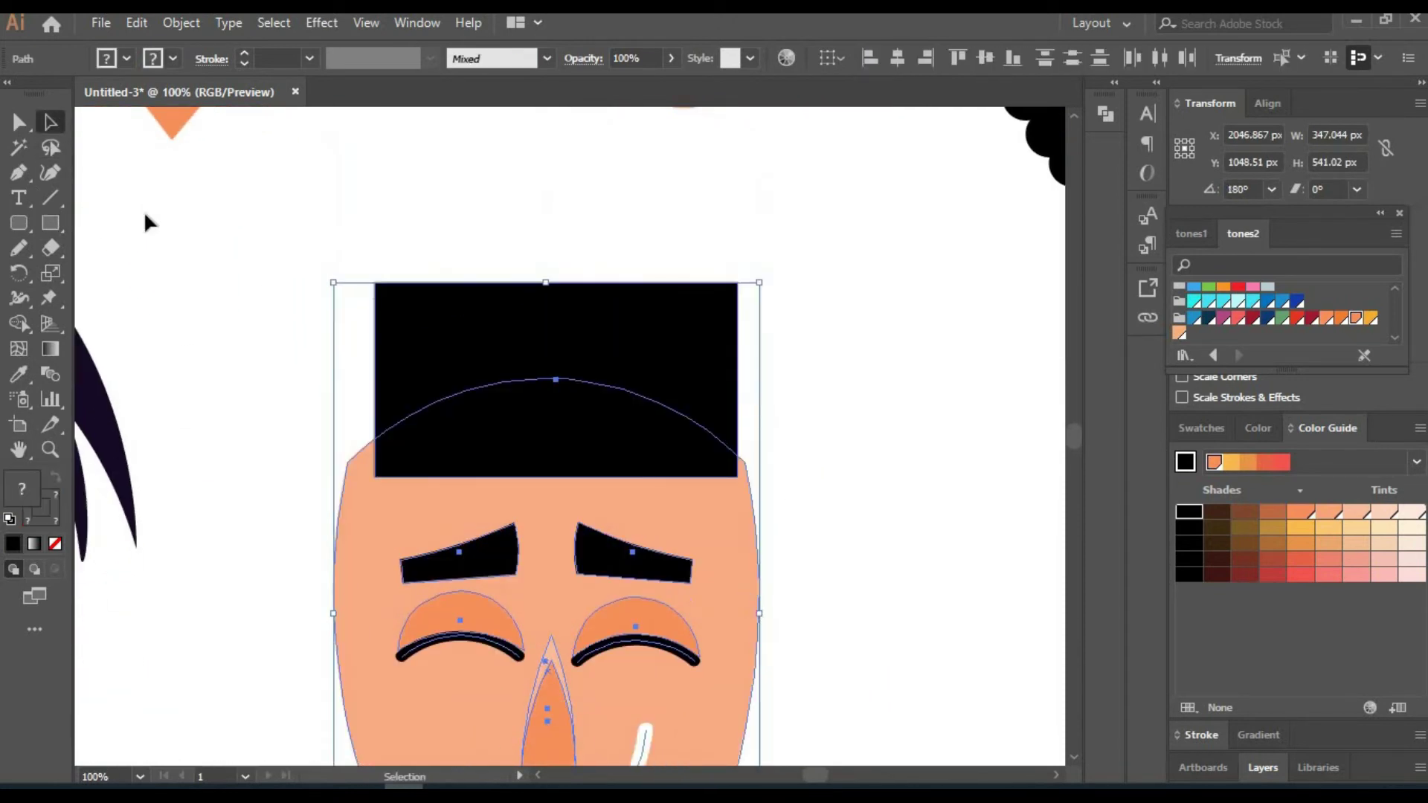
click(447, 372)
Reshape the black rectangle into hair with a left-side tuft and a rounded top.
key(shift+grave)
drag(374, 476, 336, 639)
click(320, 516)
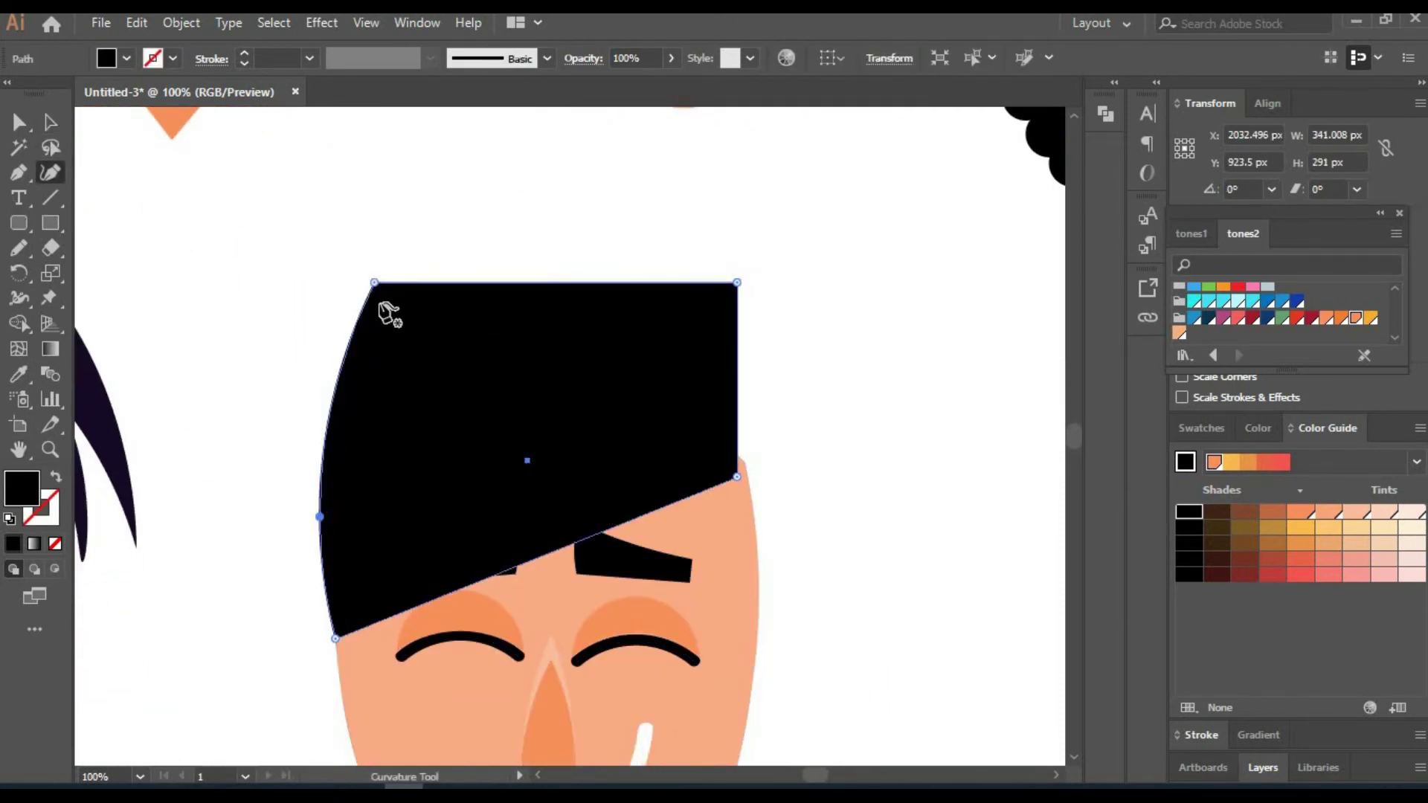
mouse_move(374, 282)
mouse_down()
mouse_move(331, 354)
mouse_move(376, 453)
mouse_move(589, 239)
mouse_up()
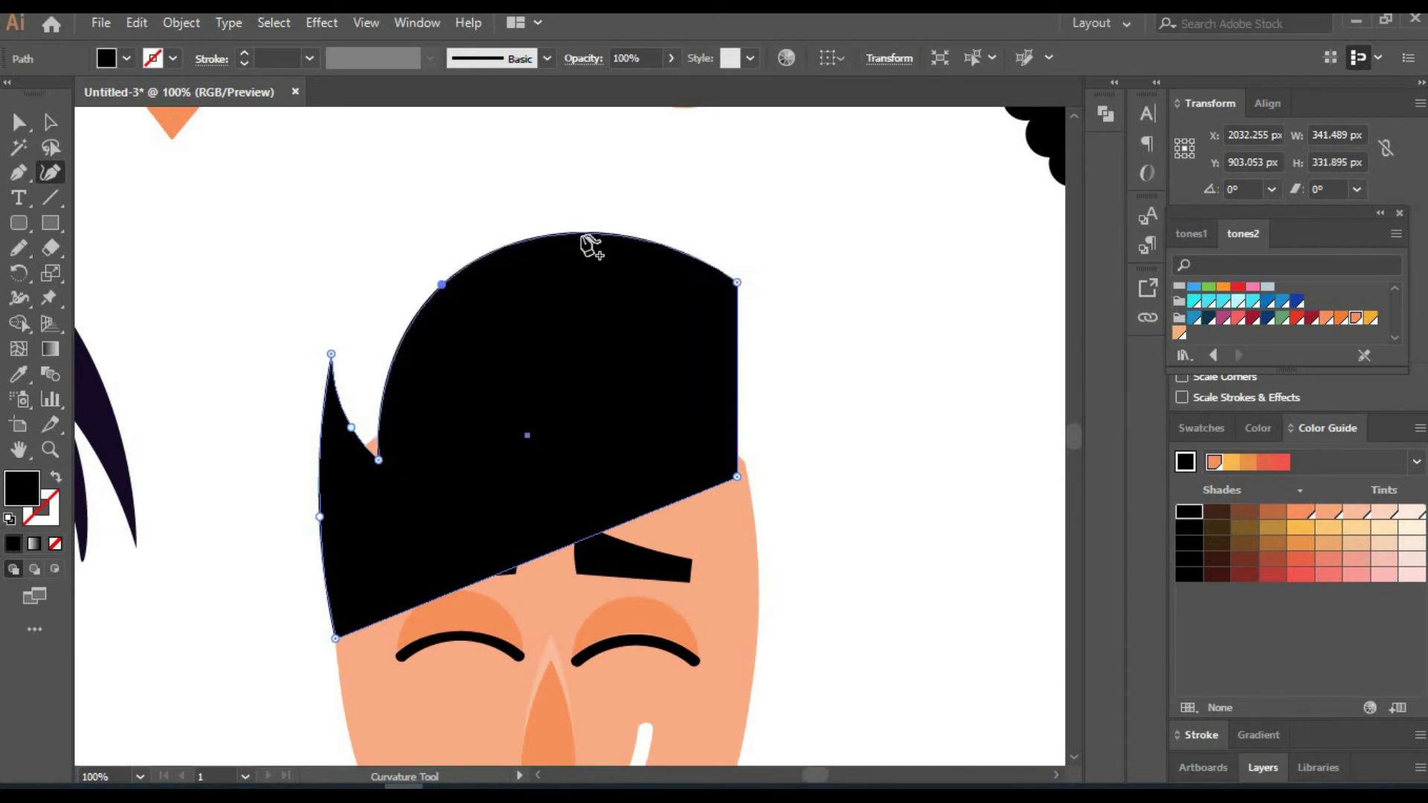
drag(521, 312, 564, 230)
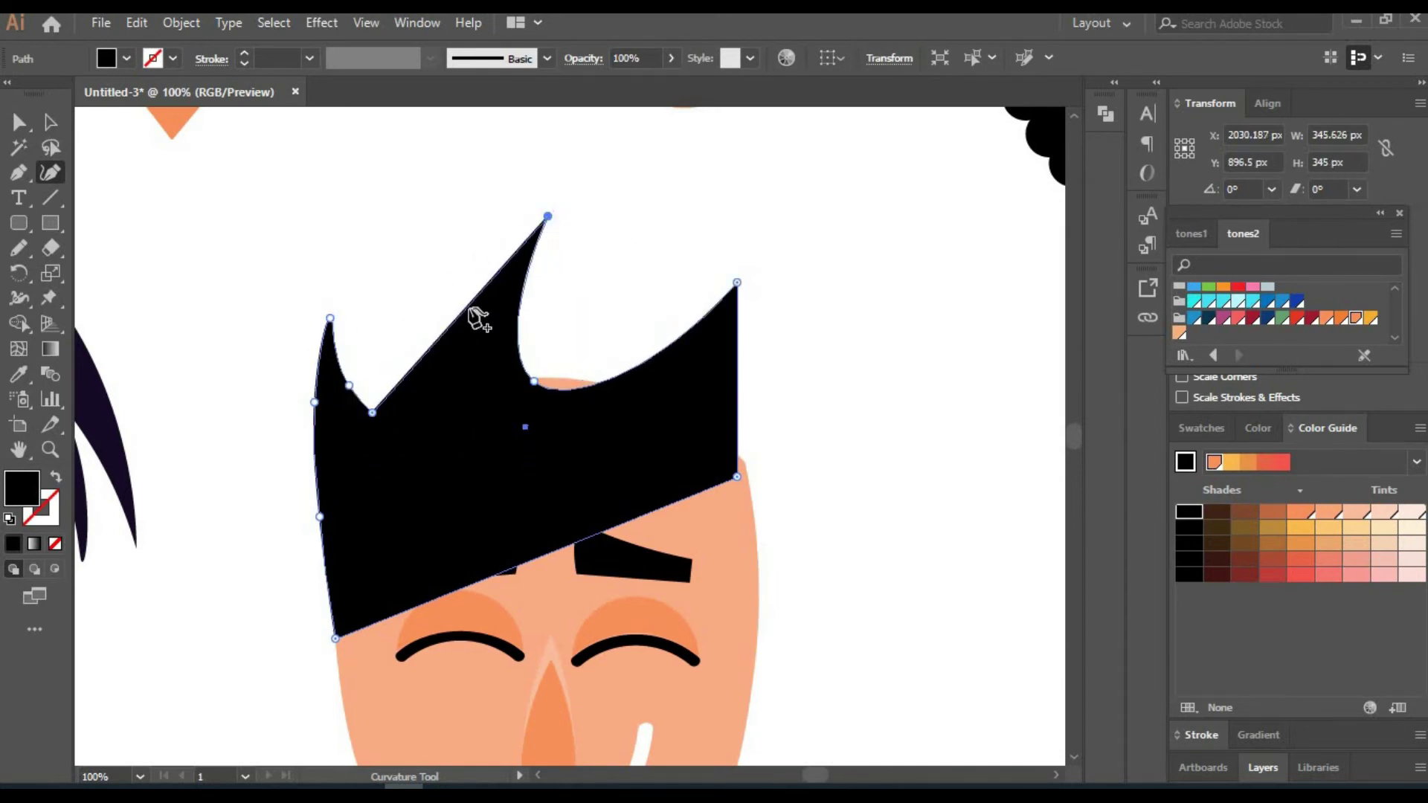
drag(473, 312, 432, 276)
drag(534, 382, 694, 305)
click(736, 282)
key(Delete)
drag(736, 476, 758, 587)
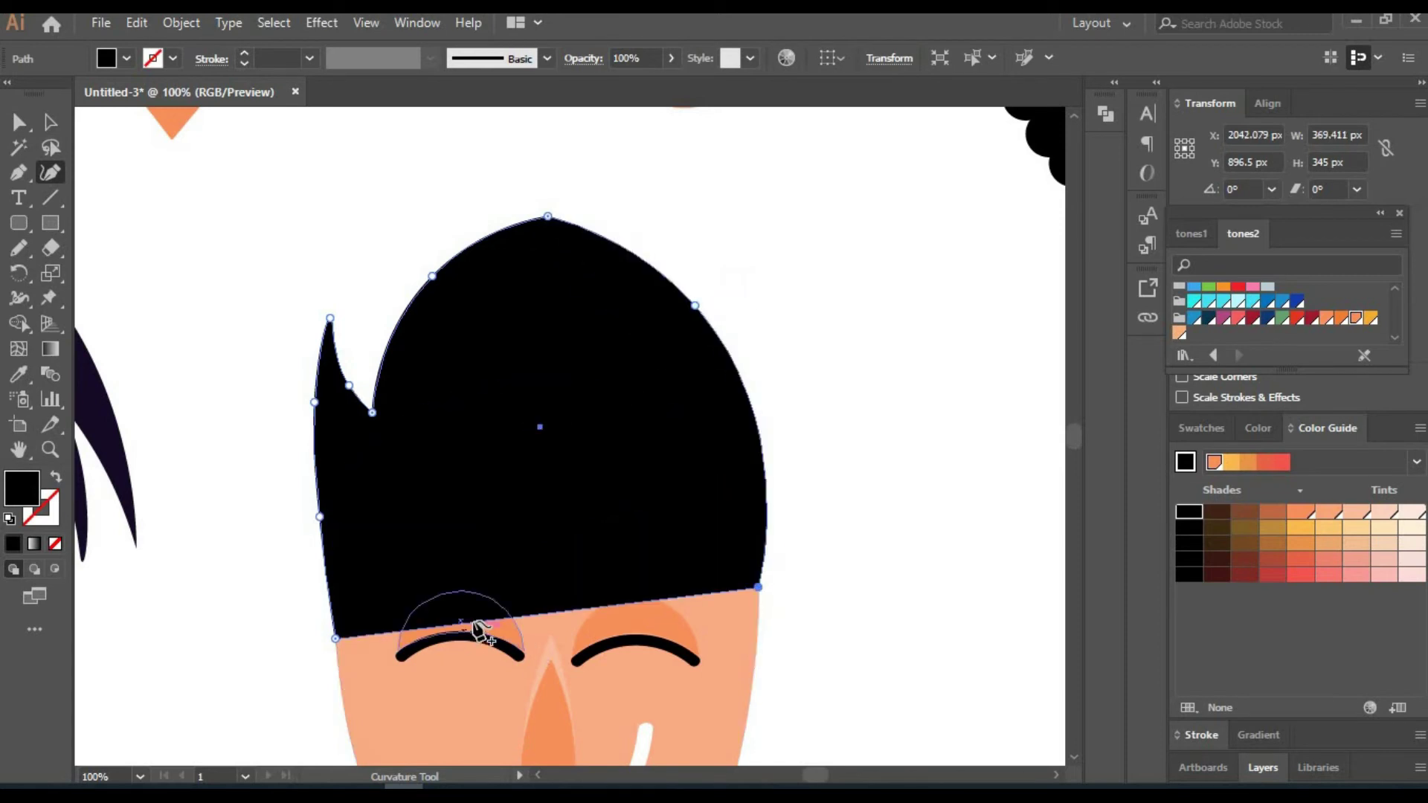
drag(549, 578, 544, 436)
Curve the hairline above both eyebrows with a peak dipping onto the forehead.
click(648, 510)
drag(758, 587, 756, 652)
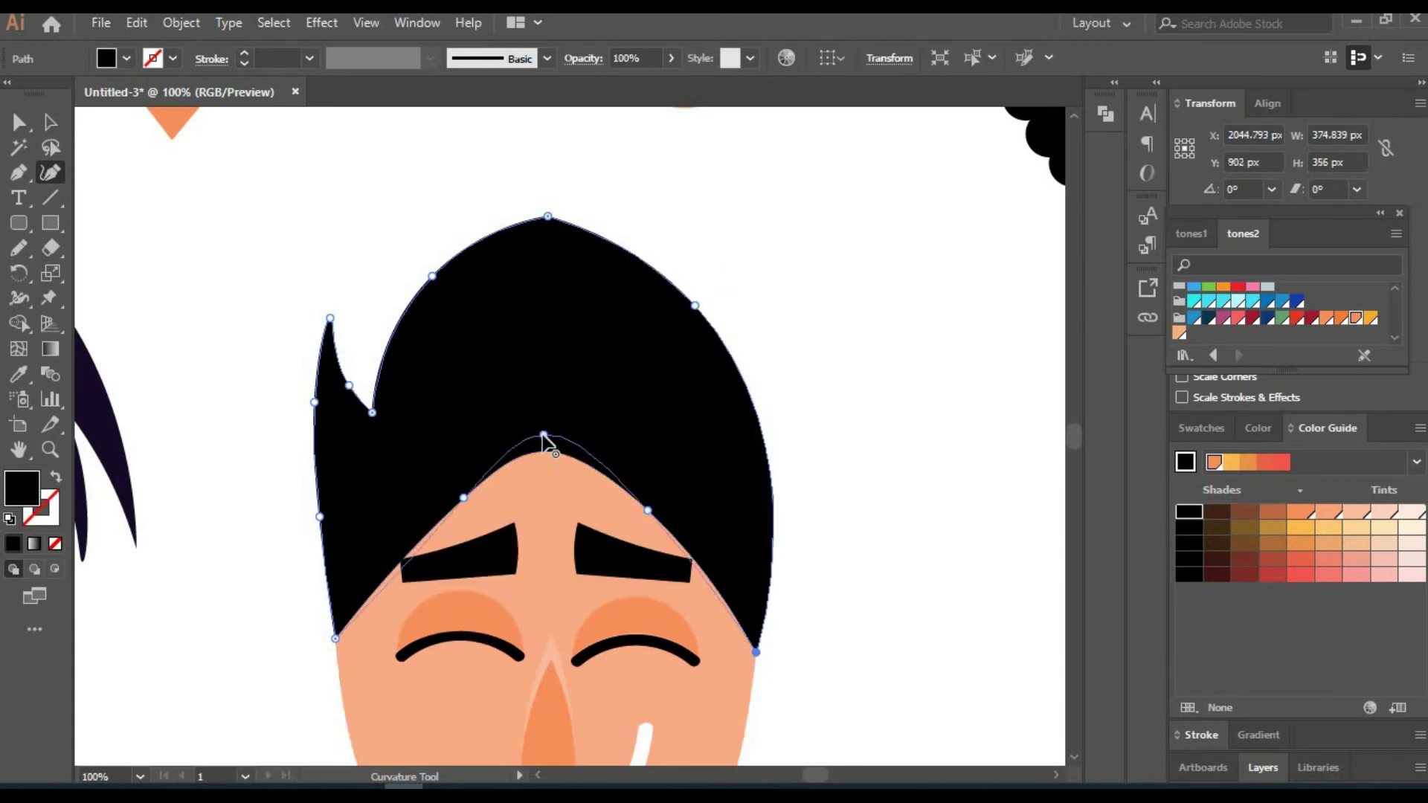
click(482, 514)
drag(422, 583, 387, 513)
drag(621, 515, 692, 535)
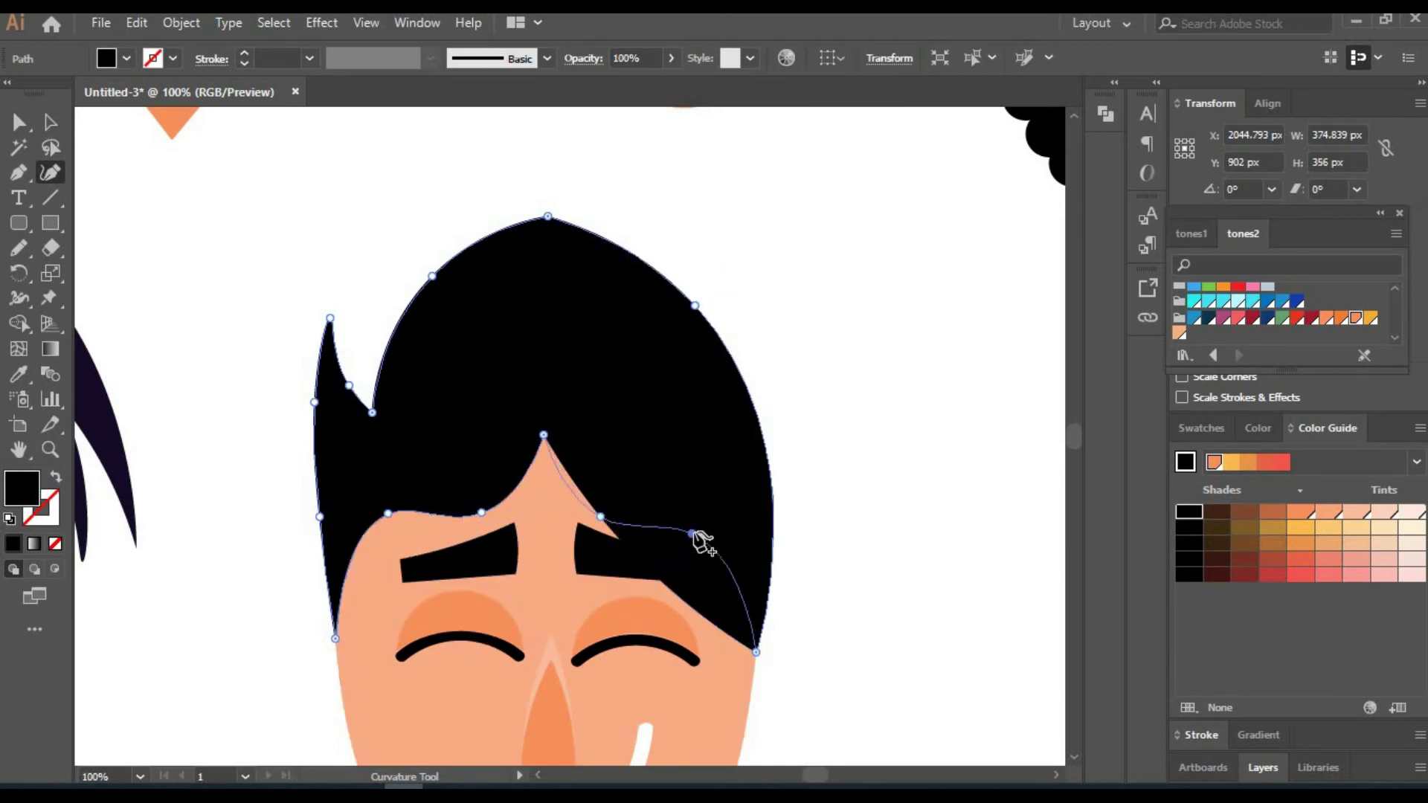
click(600, 516)
drag(544, 435, 537, 451)
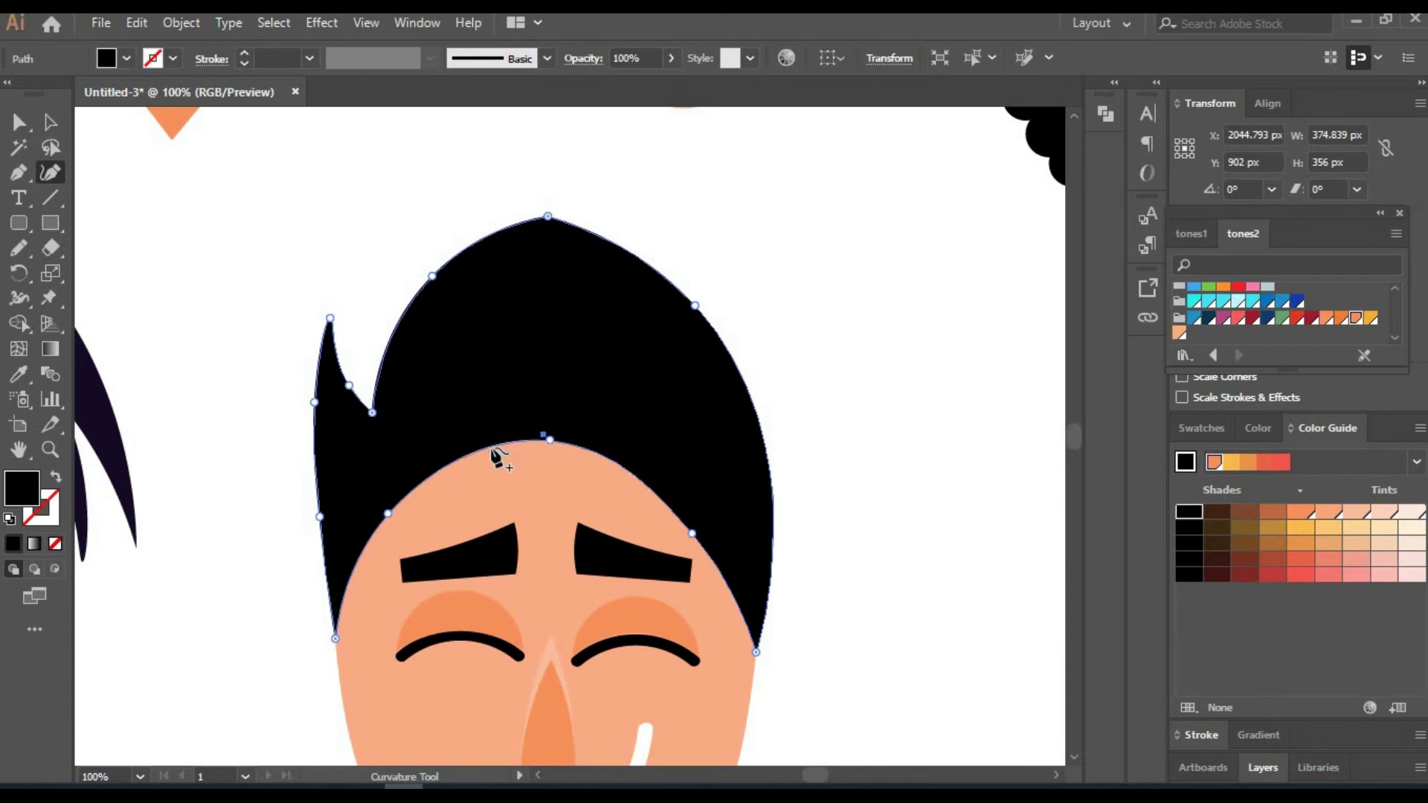
click(521, 486)
click(565, 486)
drag(544, 447, 545, 467)
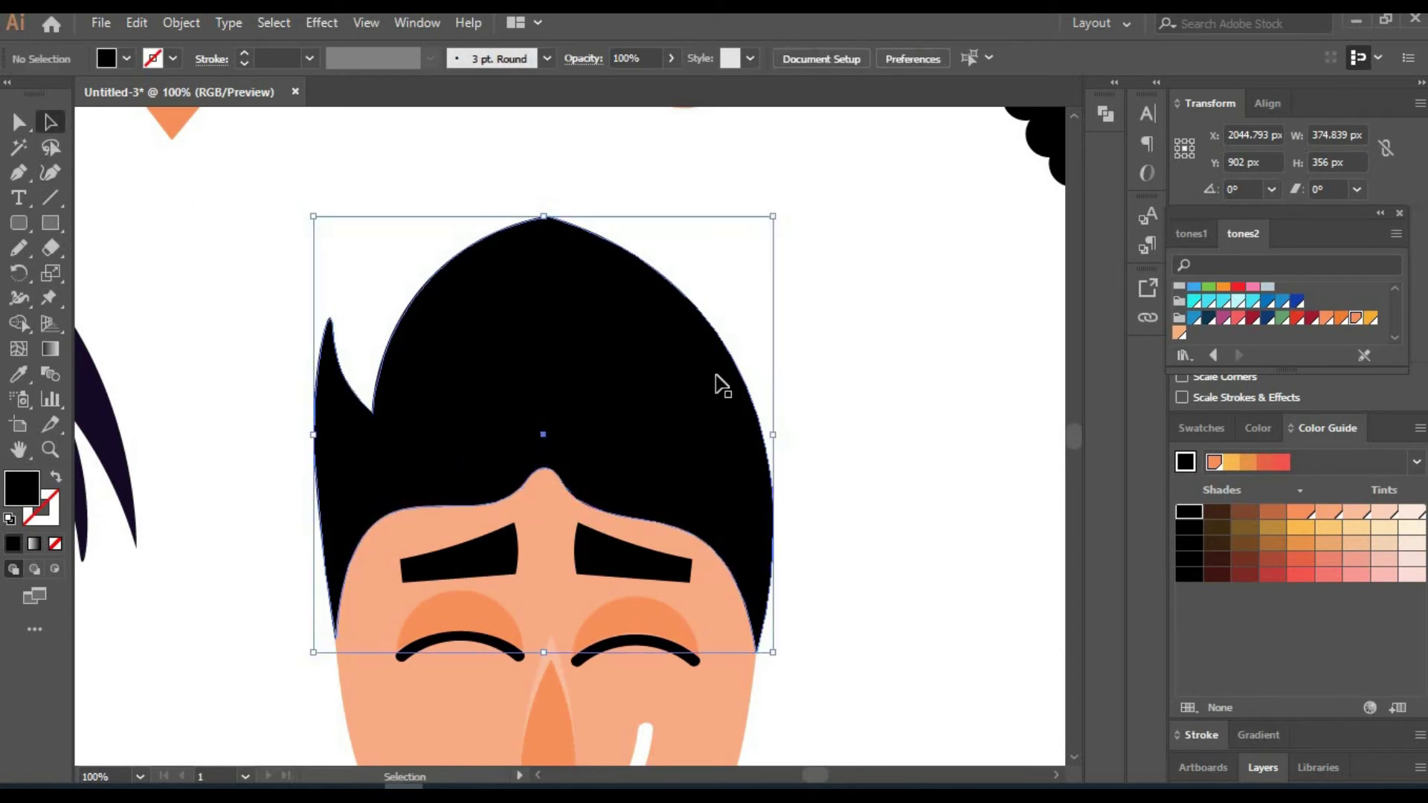
drag(590, 236, 560, 262)
drag(695, 306, 705, 344)
Zoom out to the whole artboard and shift the smiling, glasses, bearded and bald faces right.
drag(537, 471, 587, 326)
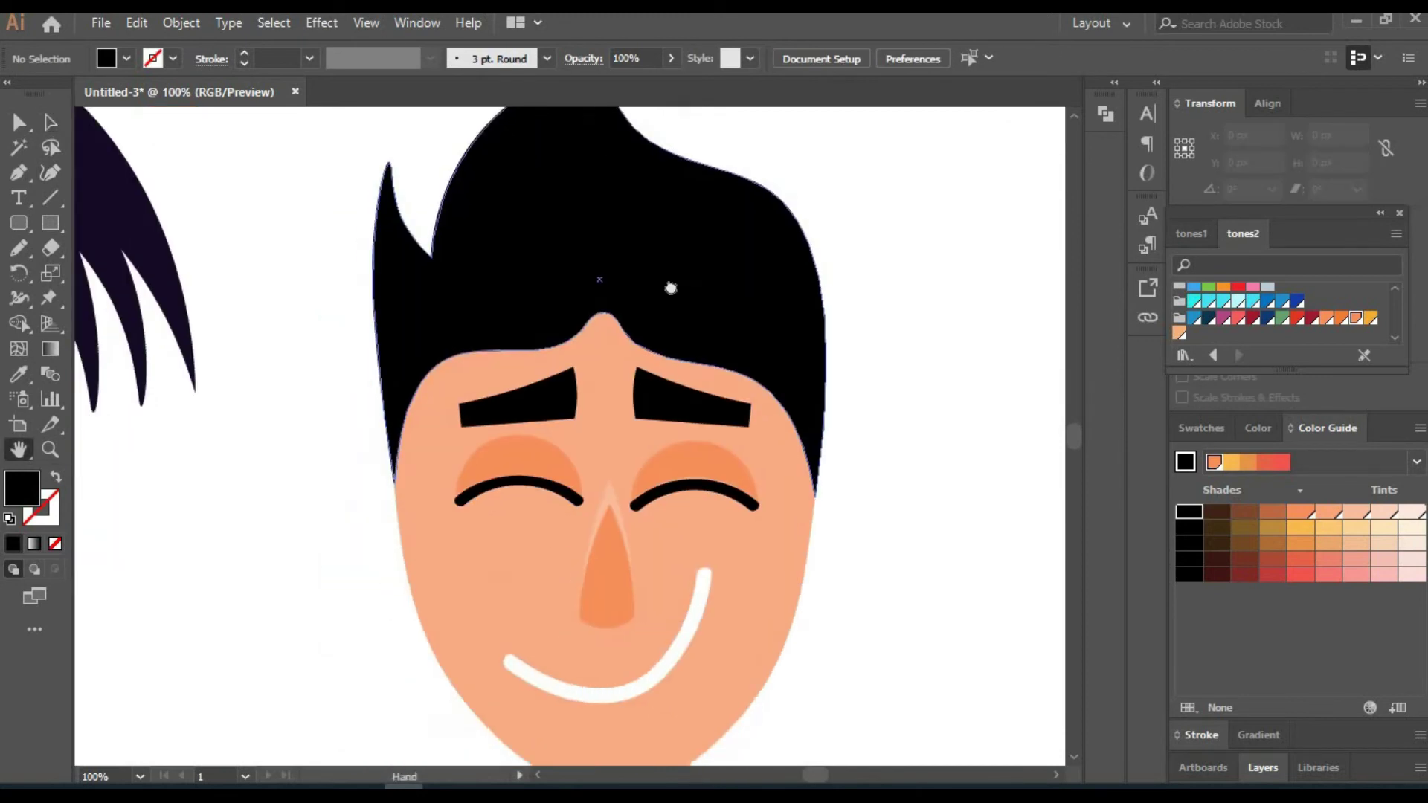
key(a)
click(278, 259)
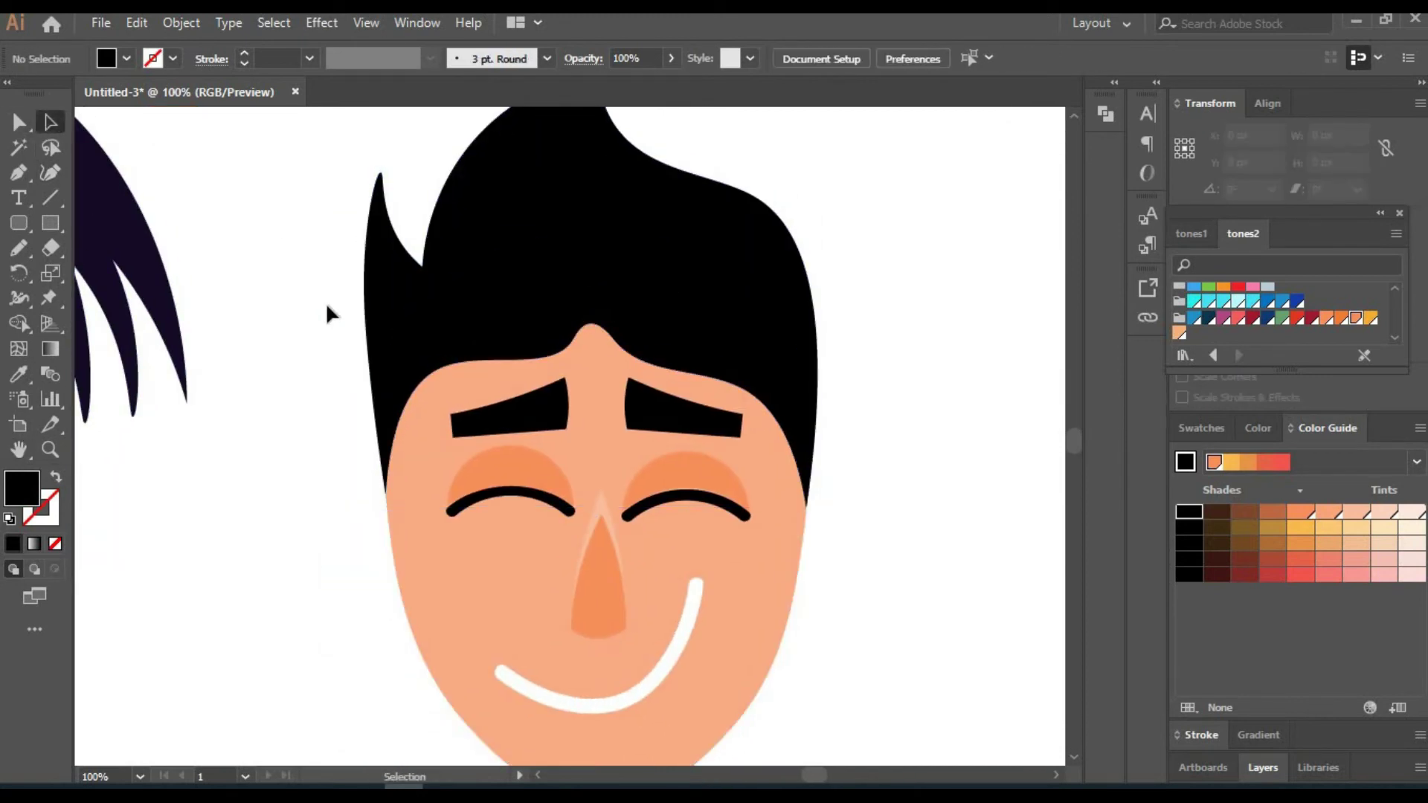
drag(605, 446, 597, 424)
key(ctrl+0)
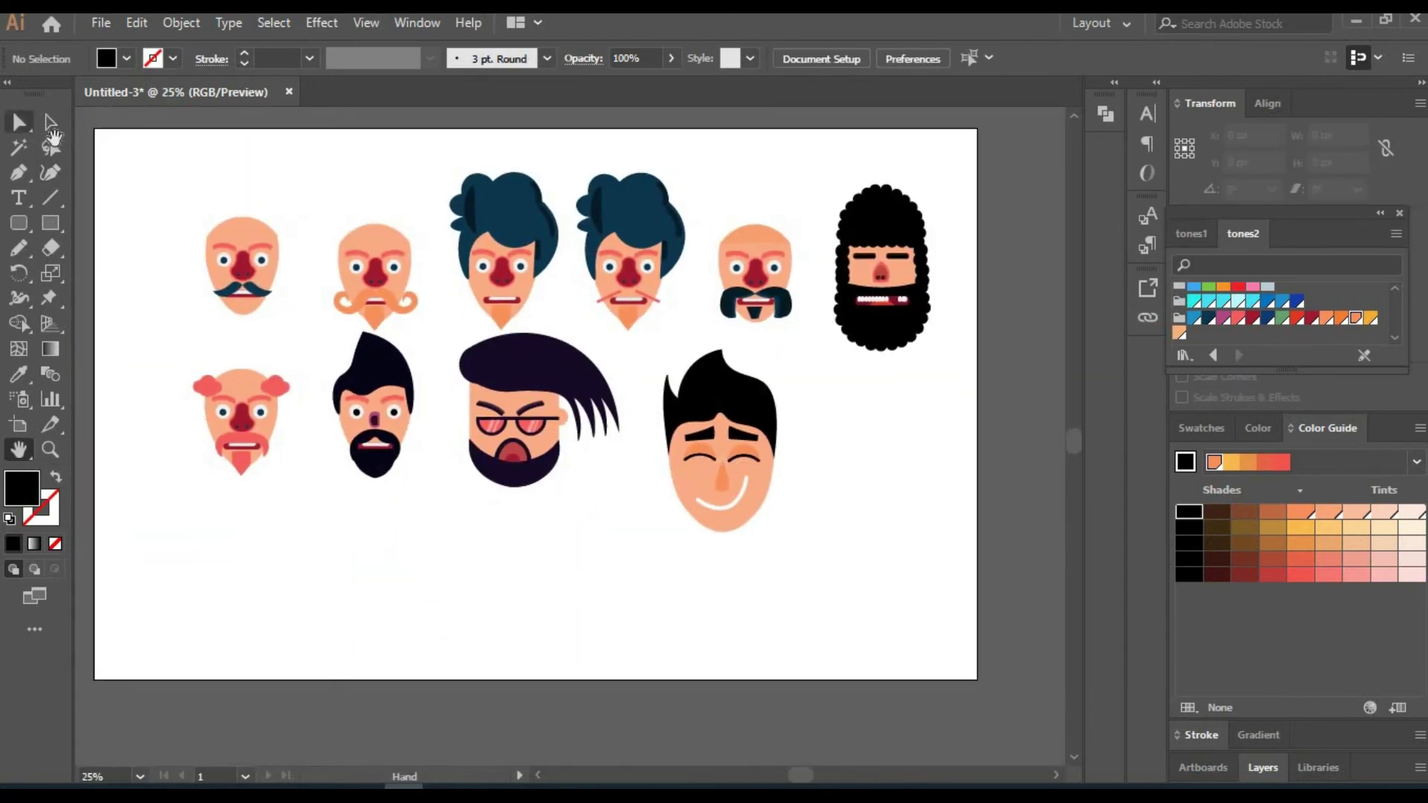
drag(673, 464, 784, 462)
drag(517, 422, 565, 432)
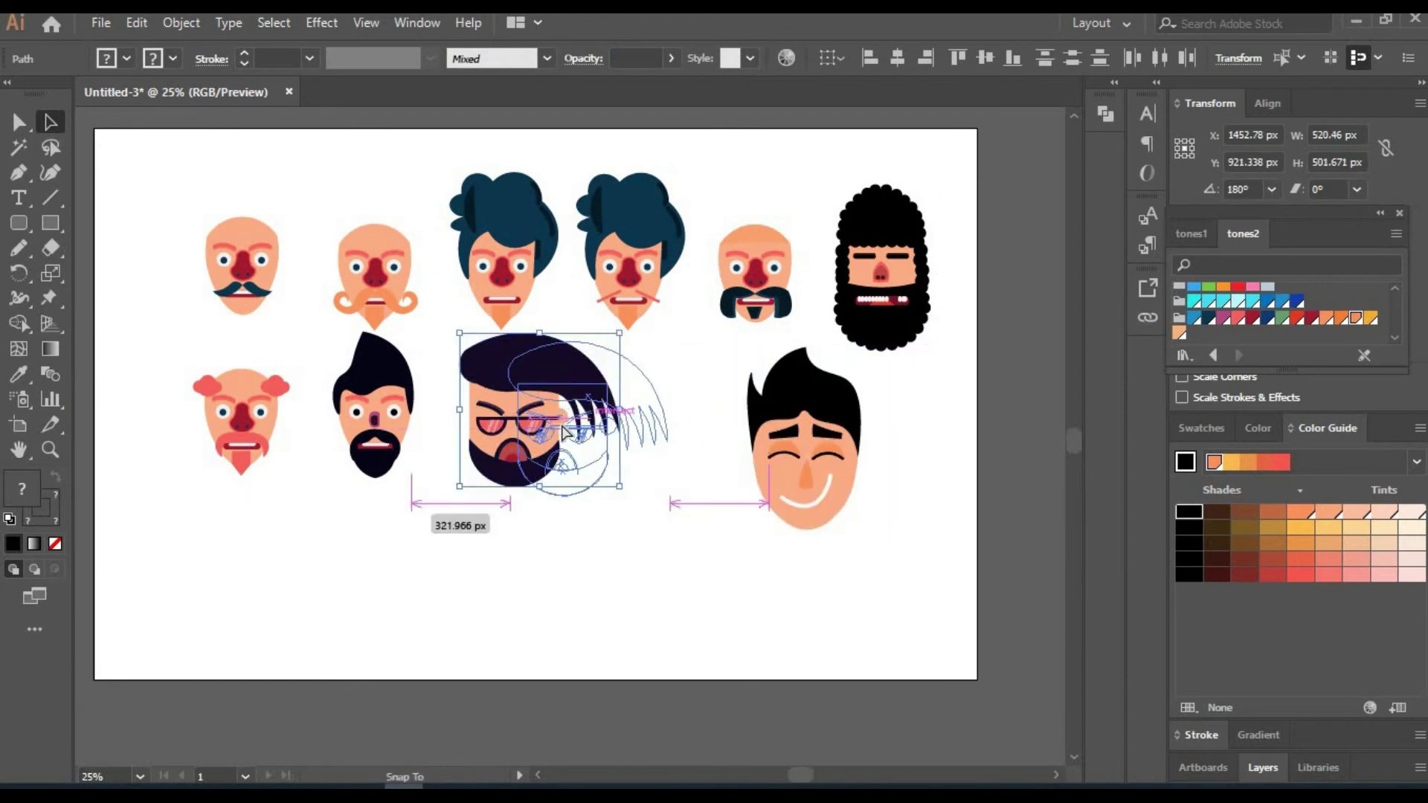
drag(375, 416, 424, 416)
drag(197, 376, 250, 379)
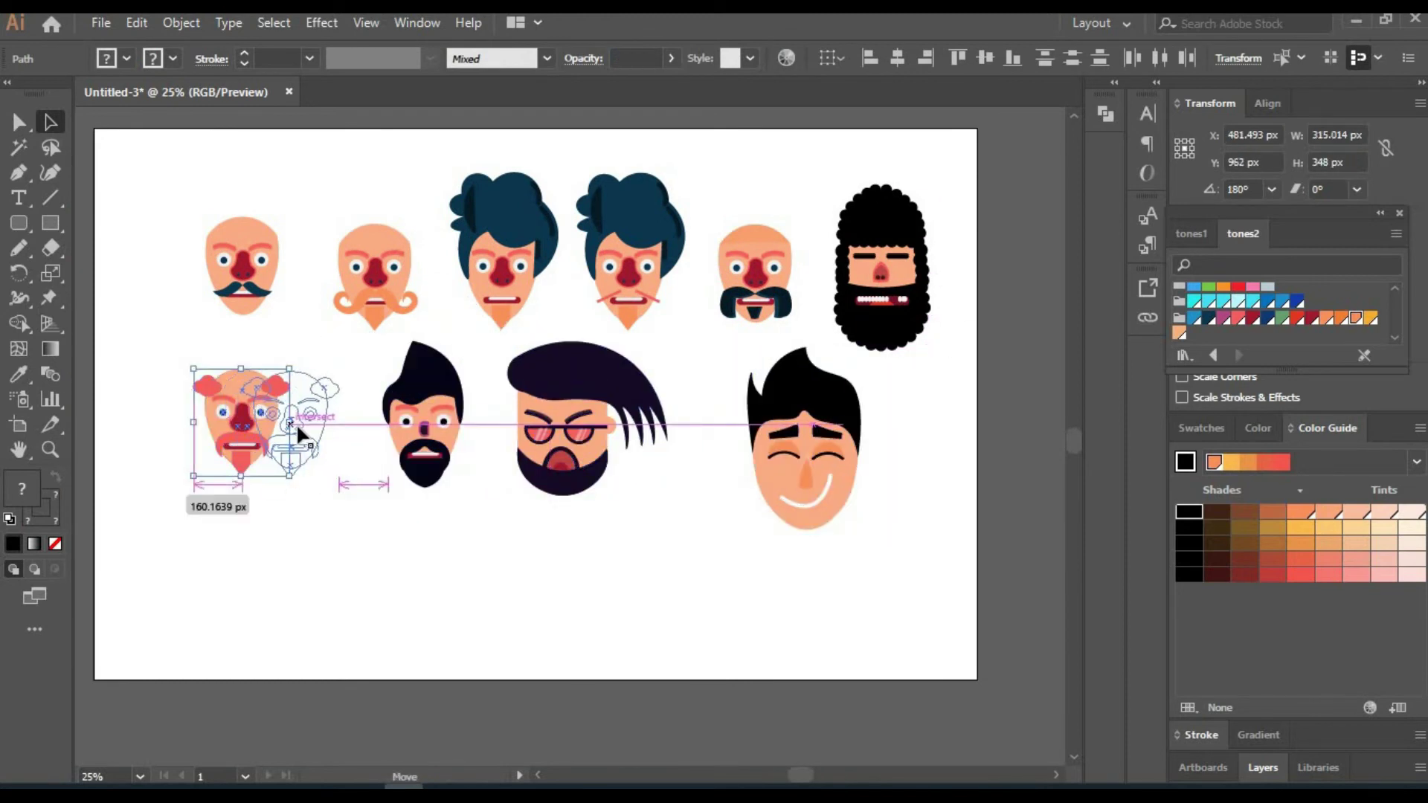
Shift the mustache, orange-mustache and blue-haired faces left into an even row.
click(223, 275)
drag(223, 275, 187, 275)
drag(387, 283, 354, 282)
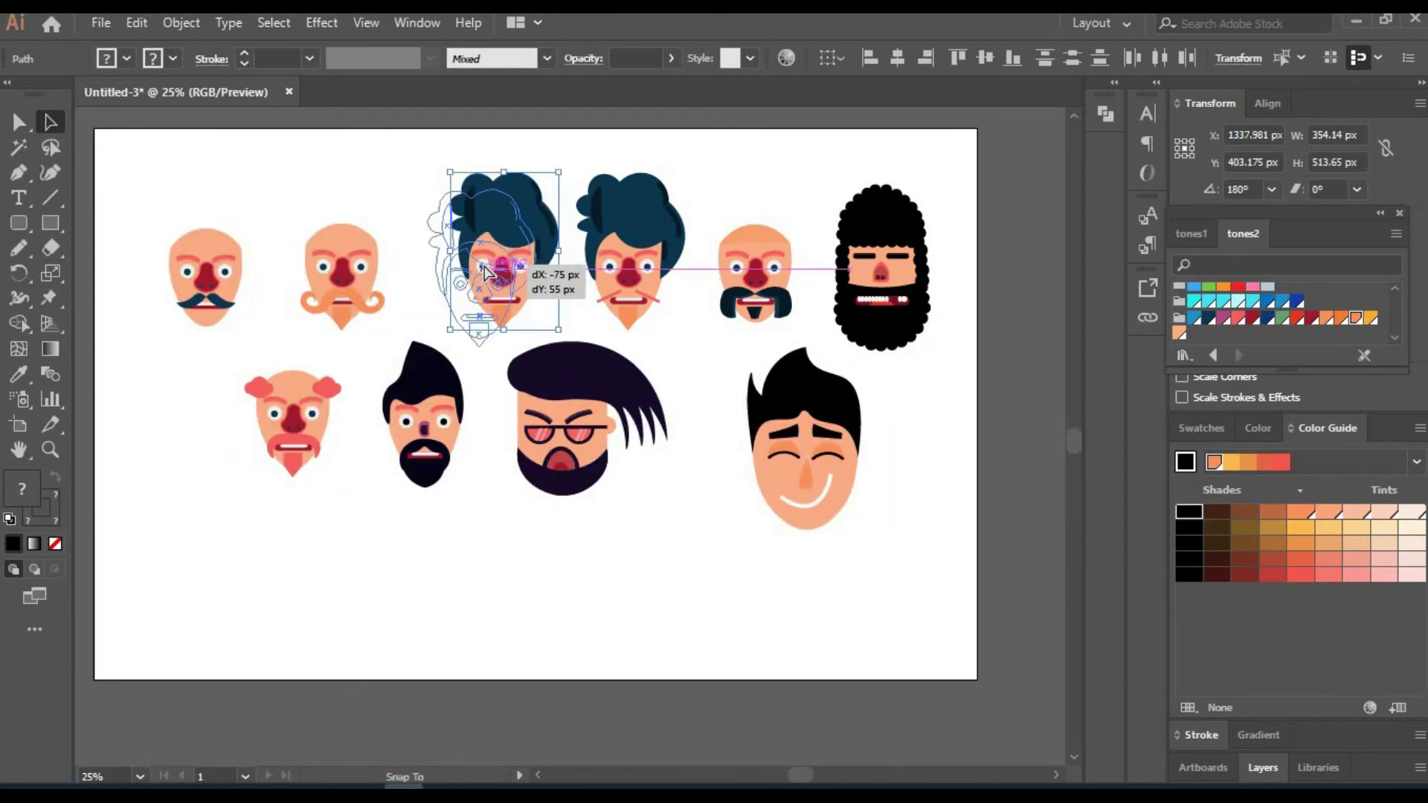
drag(528, 267, 497, 265)
drag(640, 298, 628, 301)
click(696, 268)
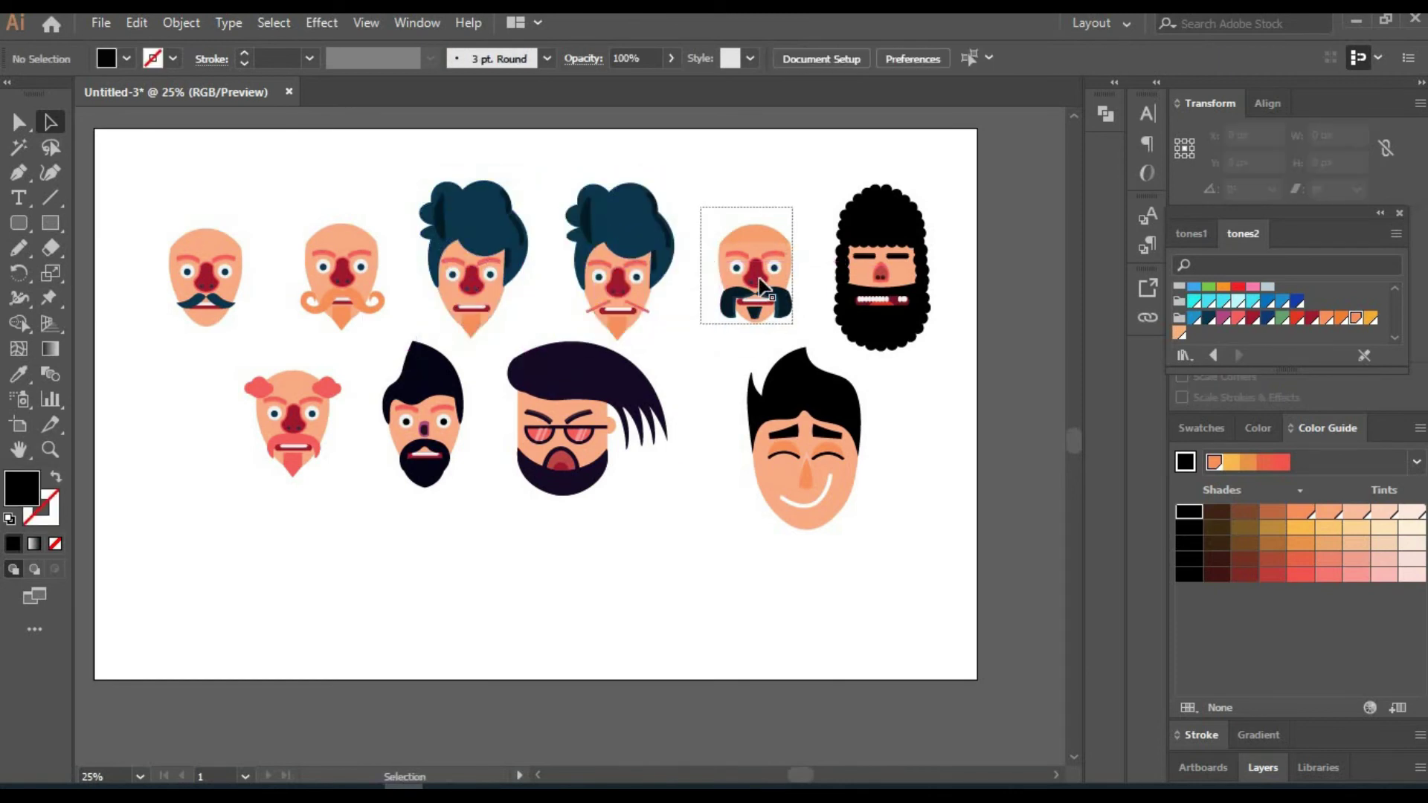
drag(759, 278, 744, 281)
Create a new layer named Background.
click(755, 172)
drag(542, 548, 574, 592)
click(1263, 768)
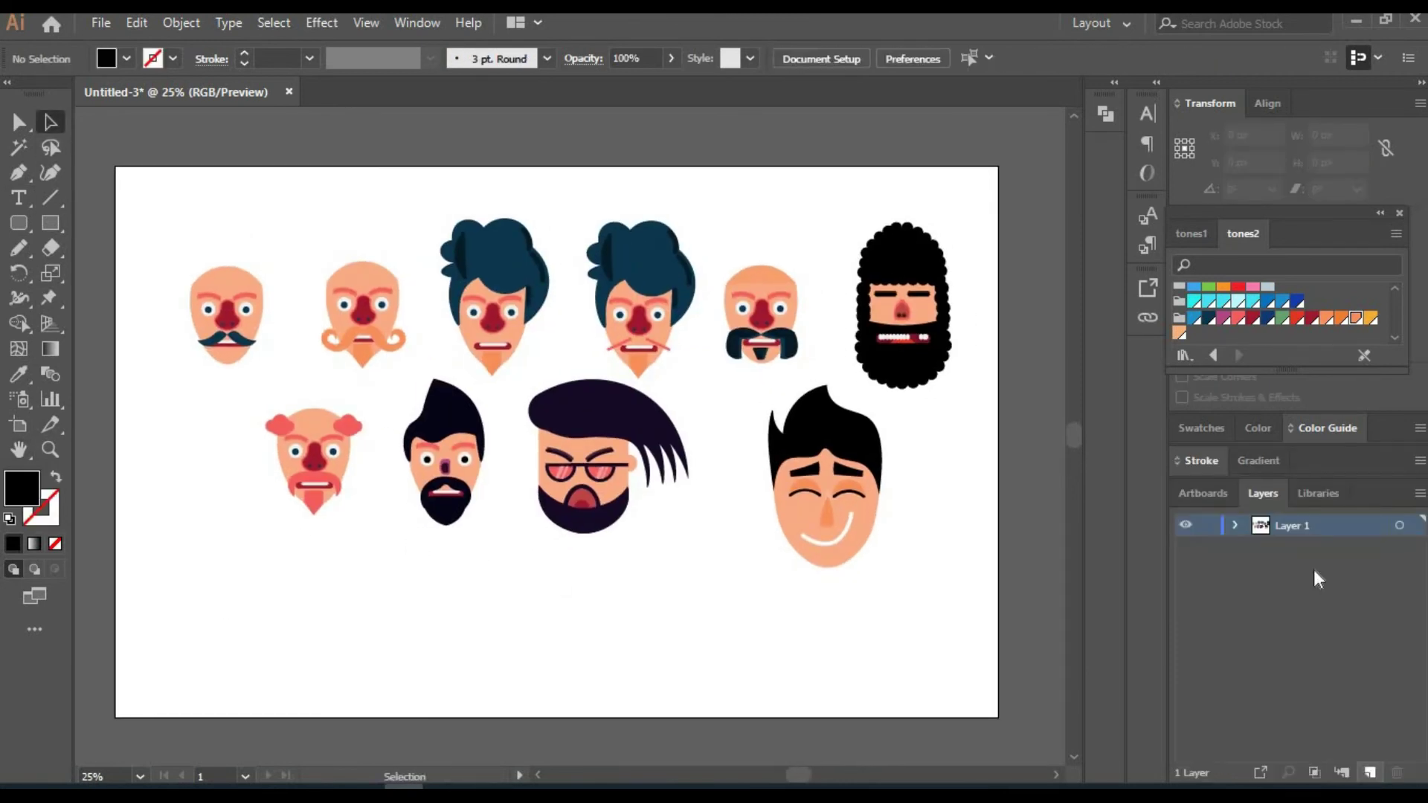
click(1370, 772)
double_click(1298, 546)
text(Background)
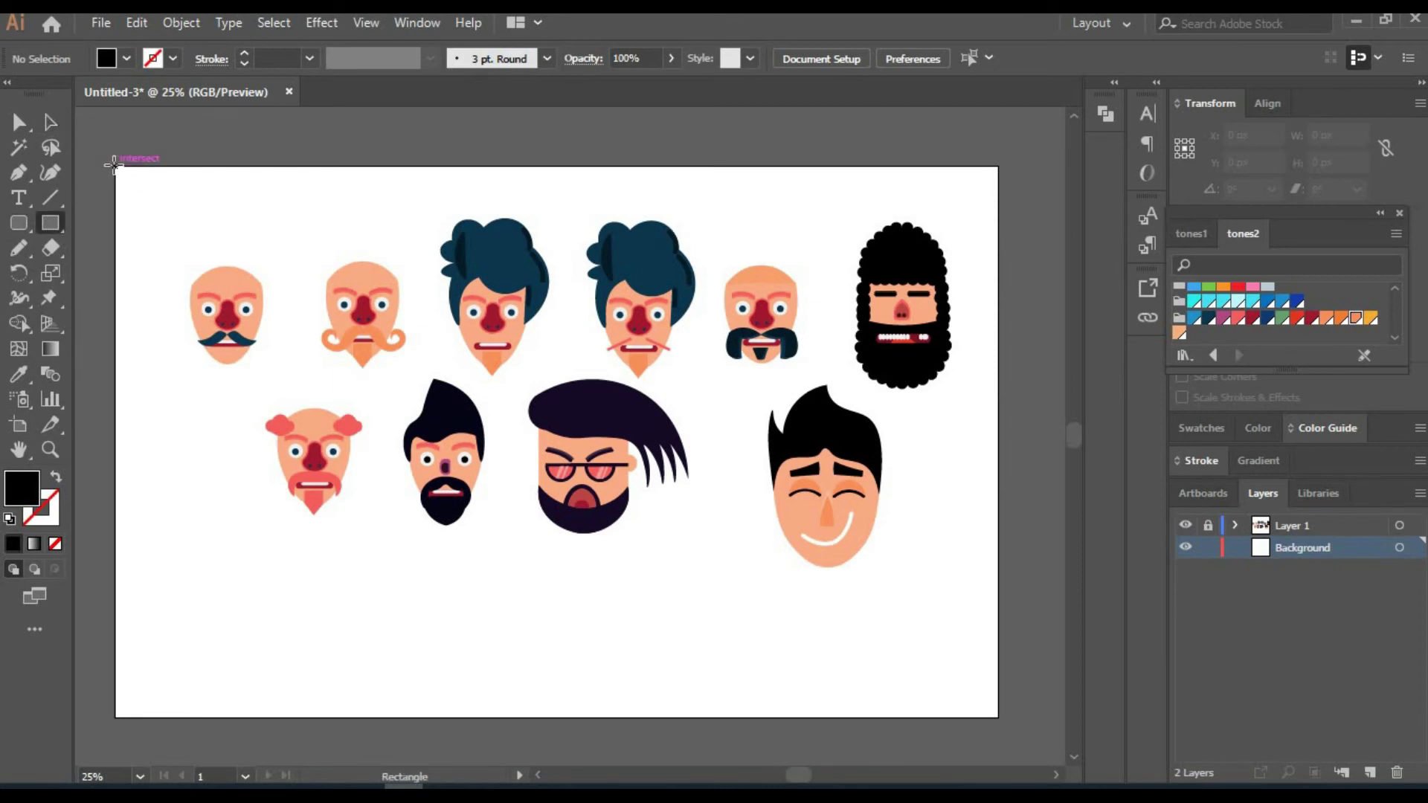
Draw an artboard-sized rectangle filled light grey-blue and lock the Background layer.
drag(114, 166, 998, 717)
click(1199, 428)
click(1241, 538)
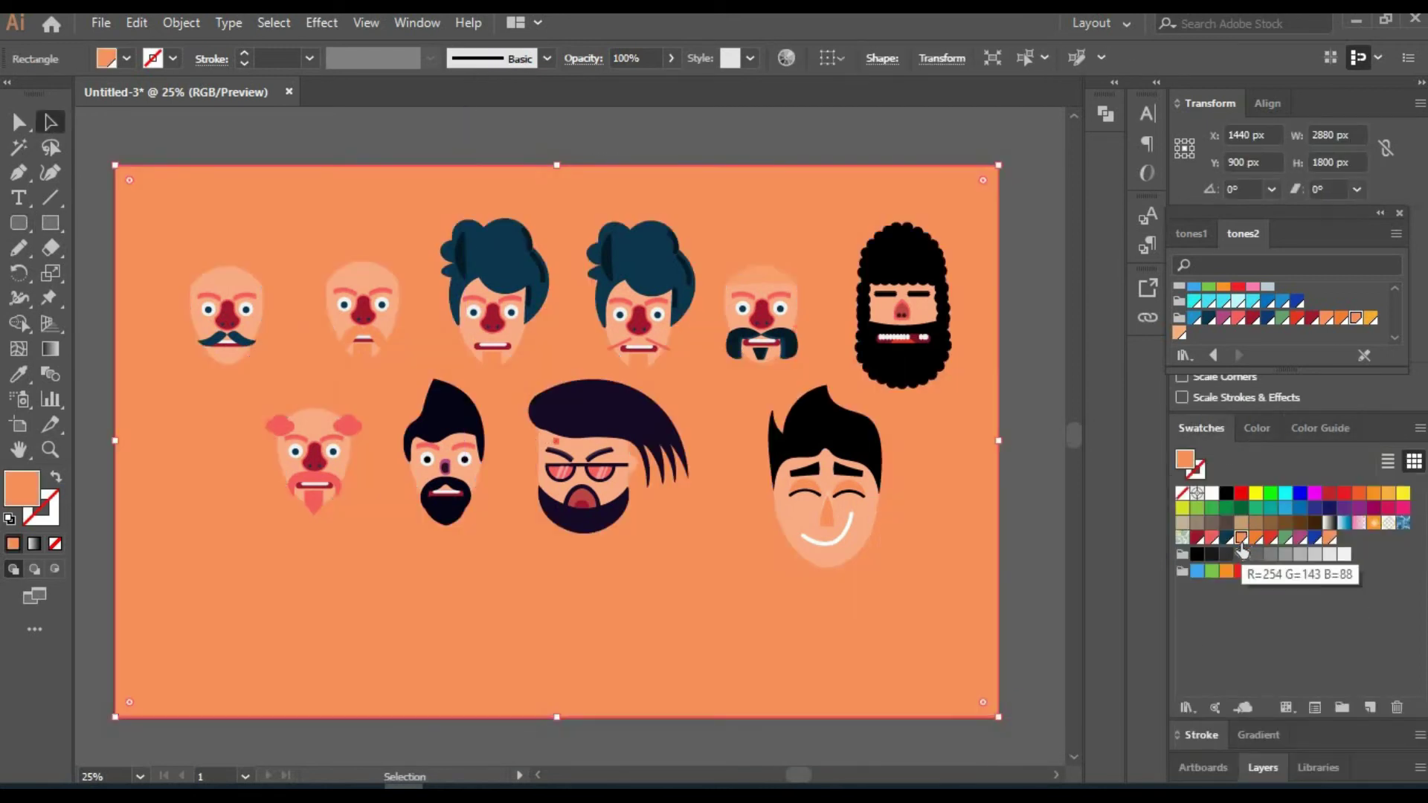
click(1239, 318)
click(1226, 539)
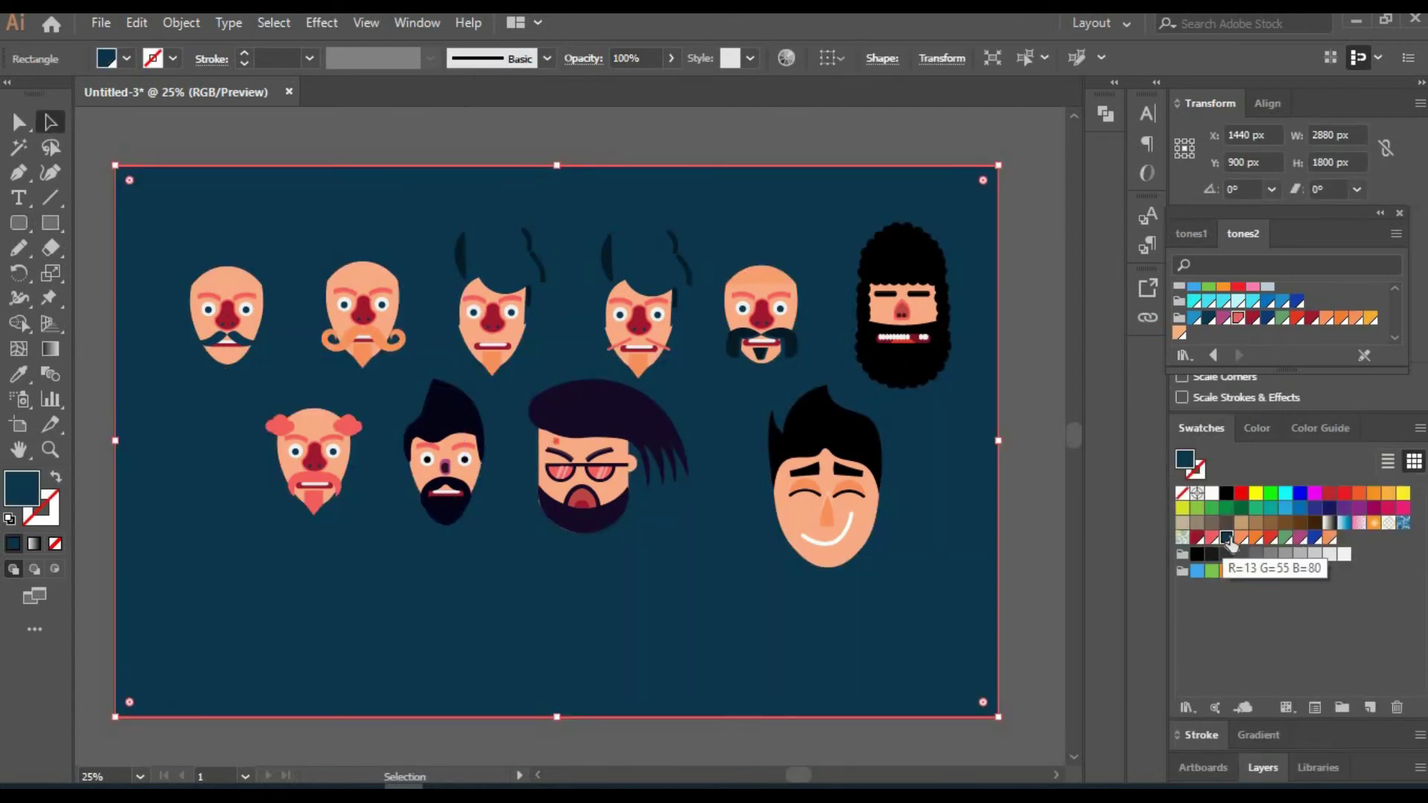
click(1271, 572)
click(1263, 767)
click(1208, 547)
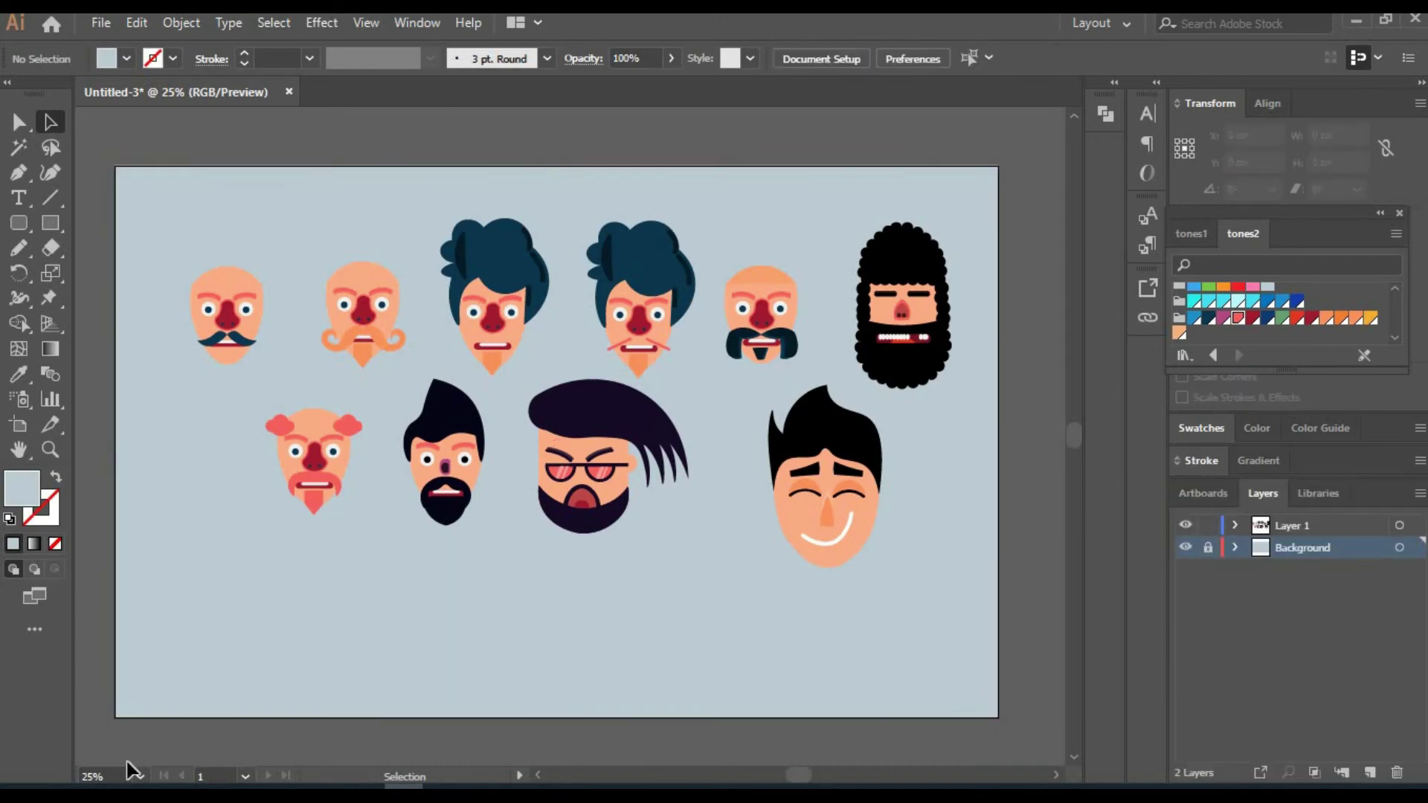
Zoom in on the first face and draw a rectangle across the top of the head on Layer 1.
text(00)
key(Return)
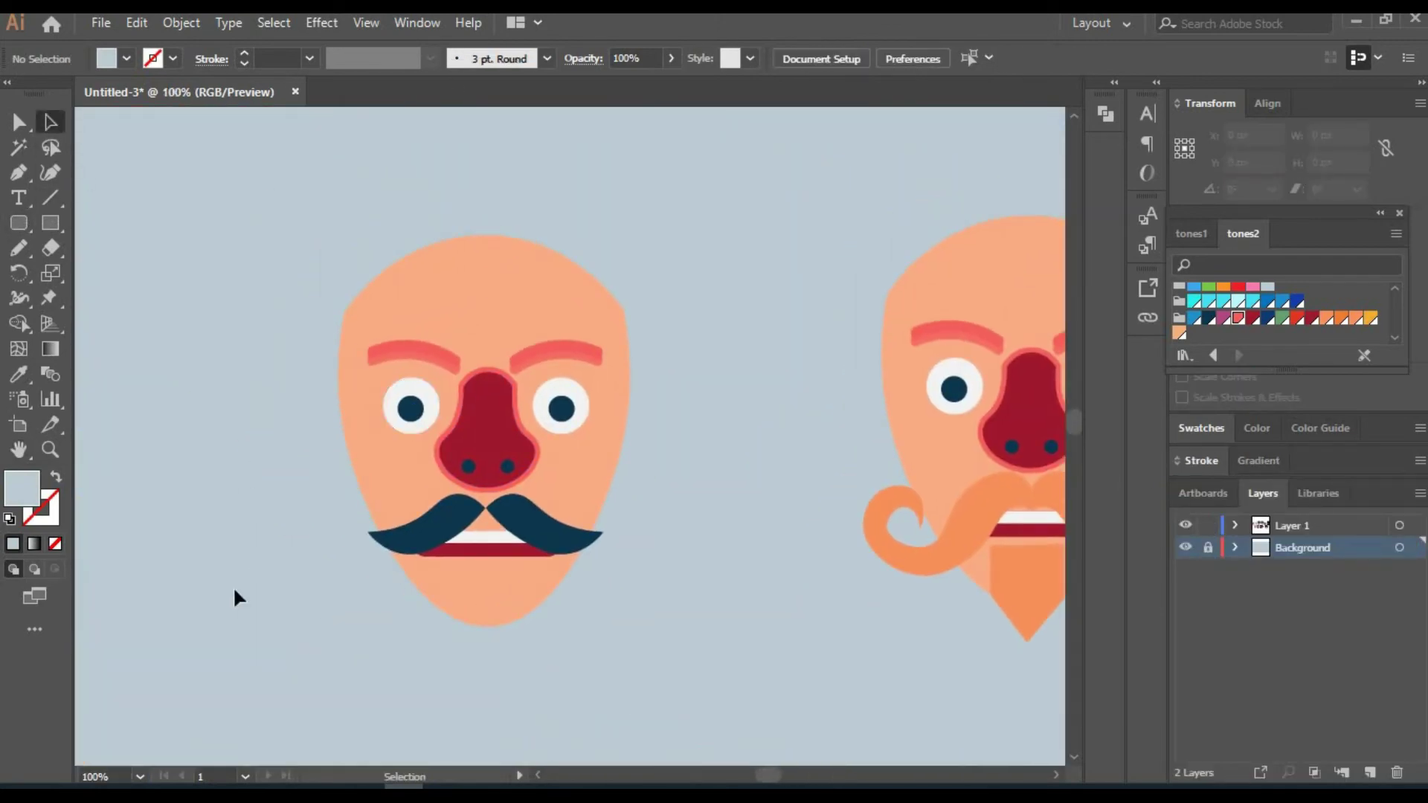
key(Return)
key(m)
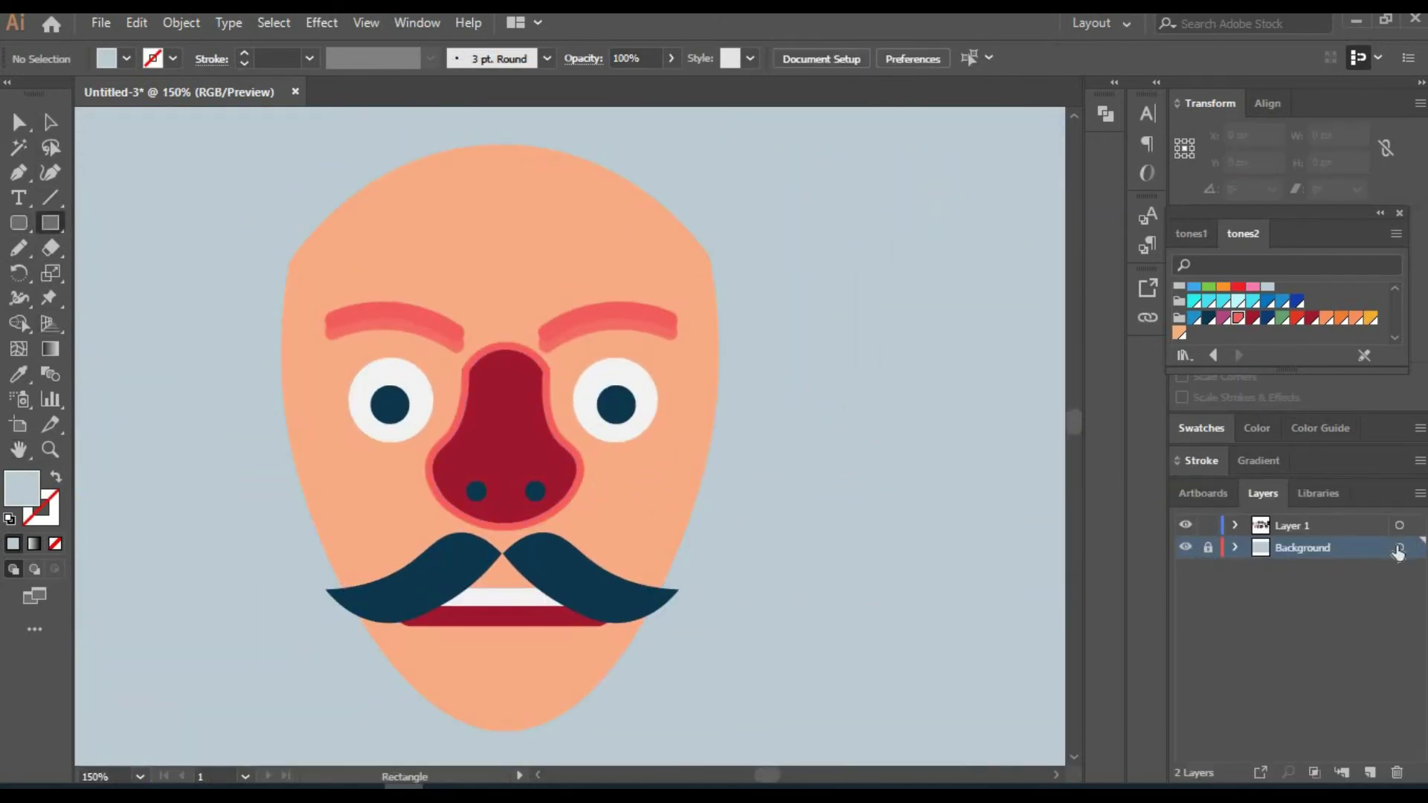
click(1377, 525)
drag(390, 201, 599, 257)
Curve the rectangle into a scalp cap following the head's top edges.
key(shift+grave)
drag(494, 201, 494, 143)
drag(390, 201, 293, 257)
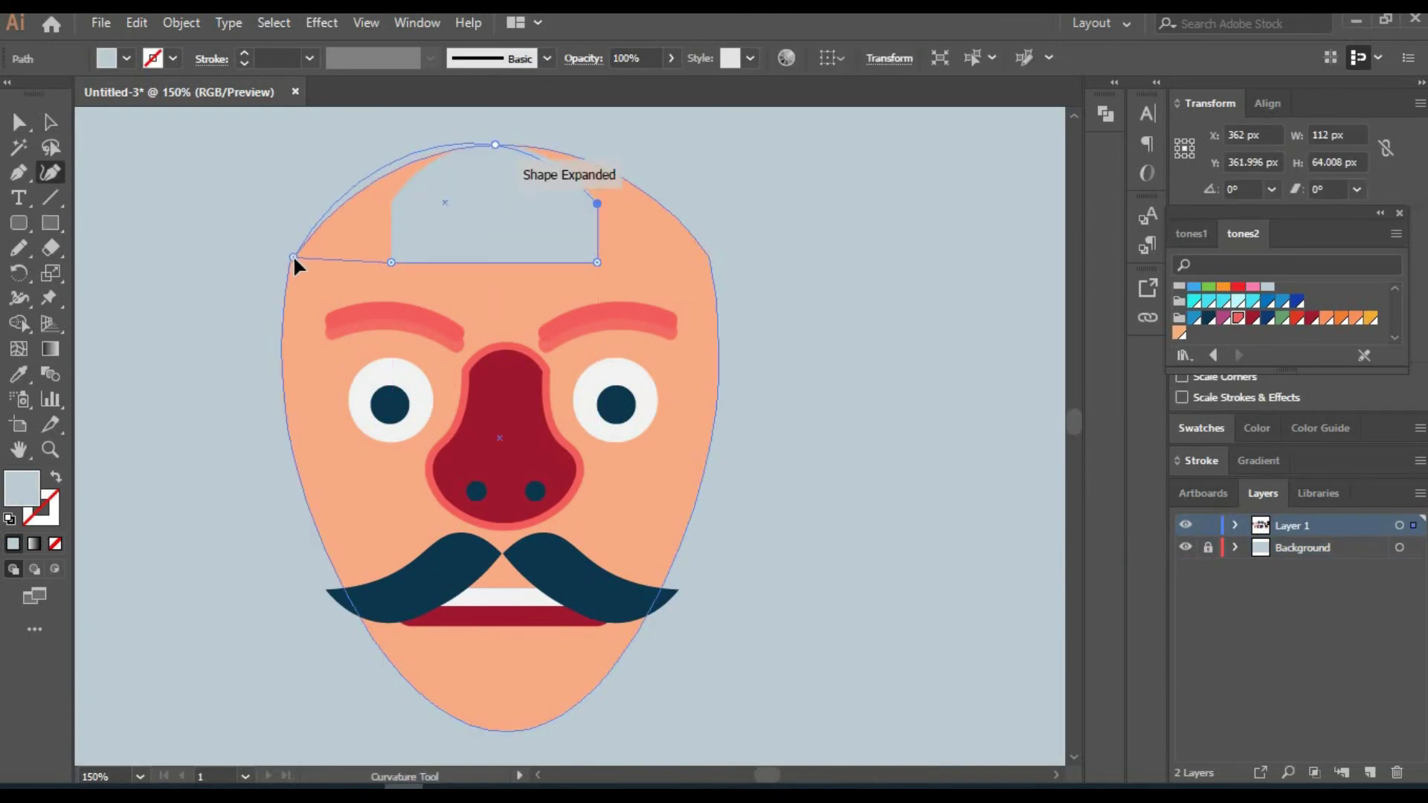
drag(599, 256, 709, 258)
drag(598, 203, 630, 176)
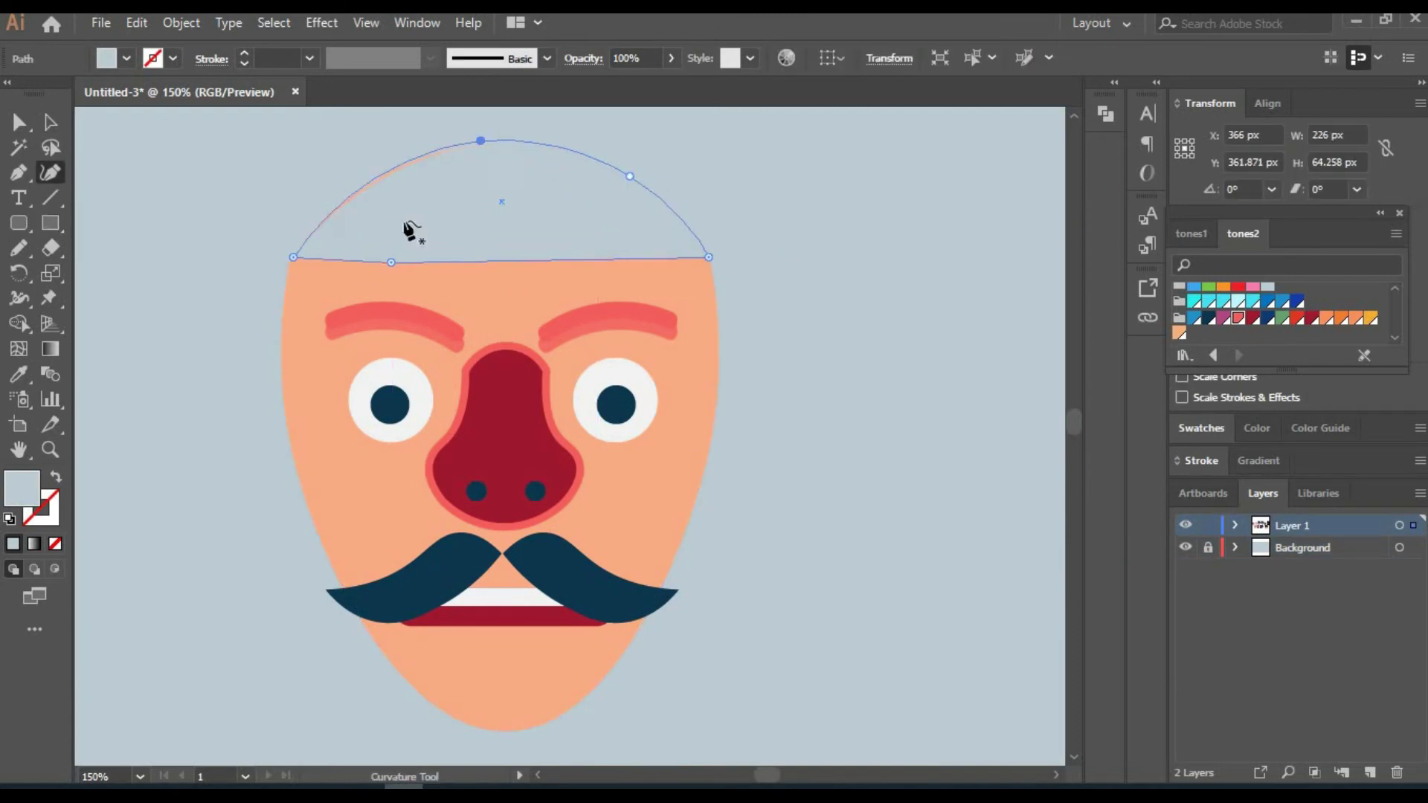
click(909, 301)
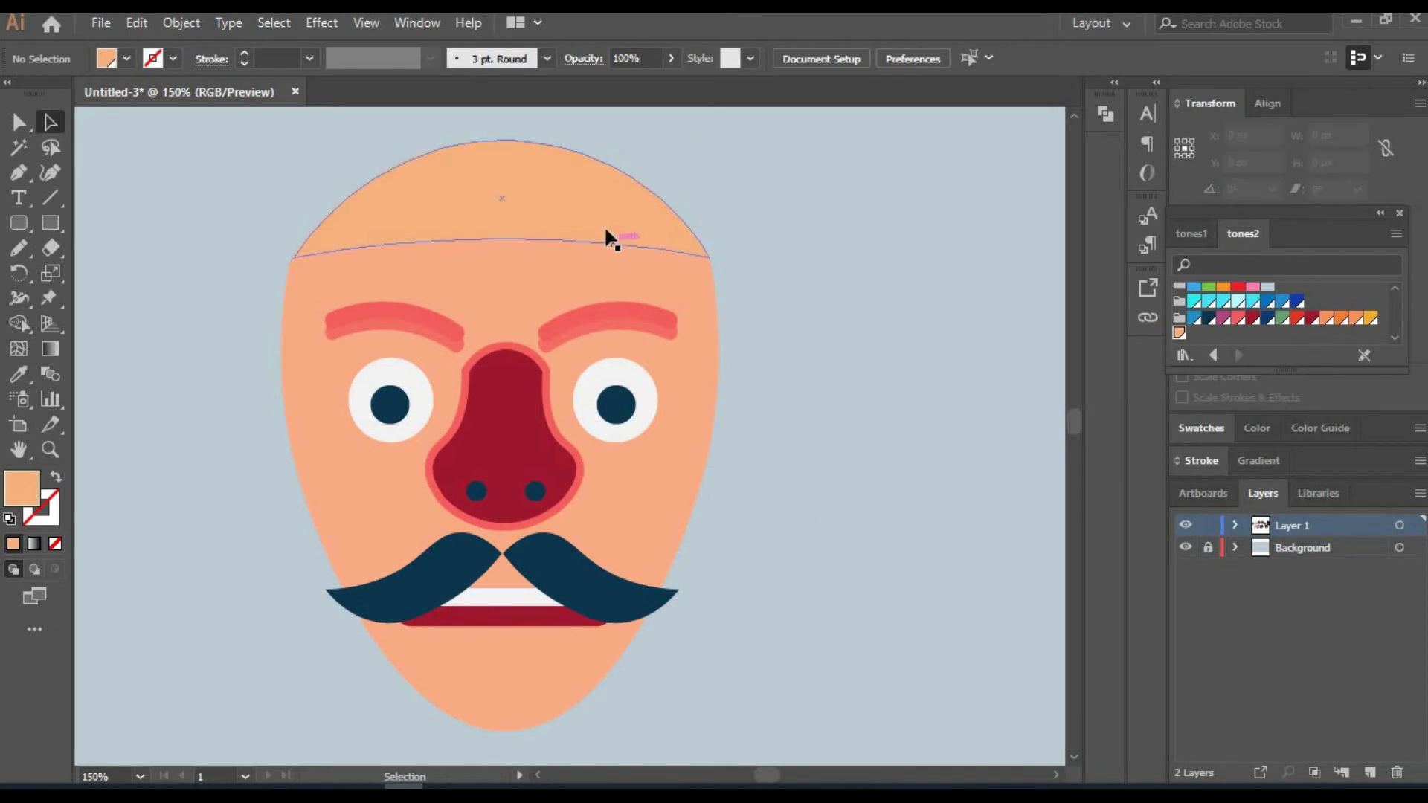
click(297, 205)
drag(500, 258, 485, 272)
key(shift+grave)
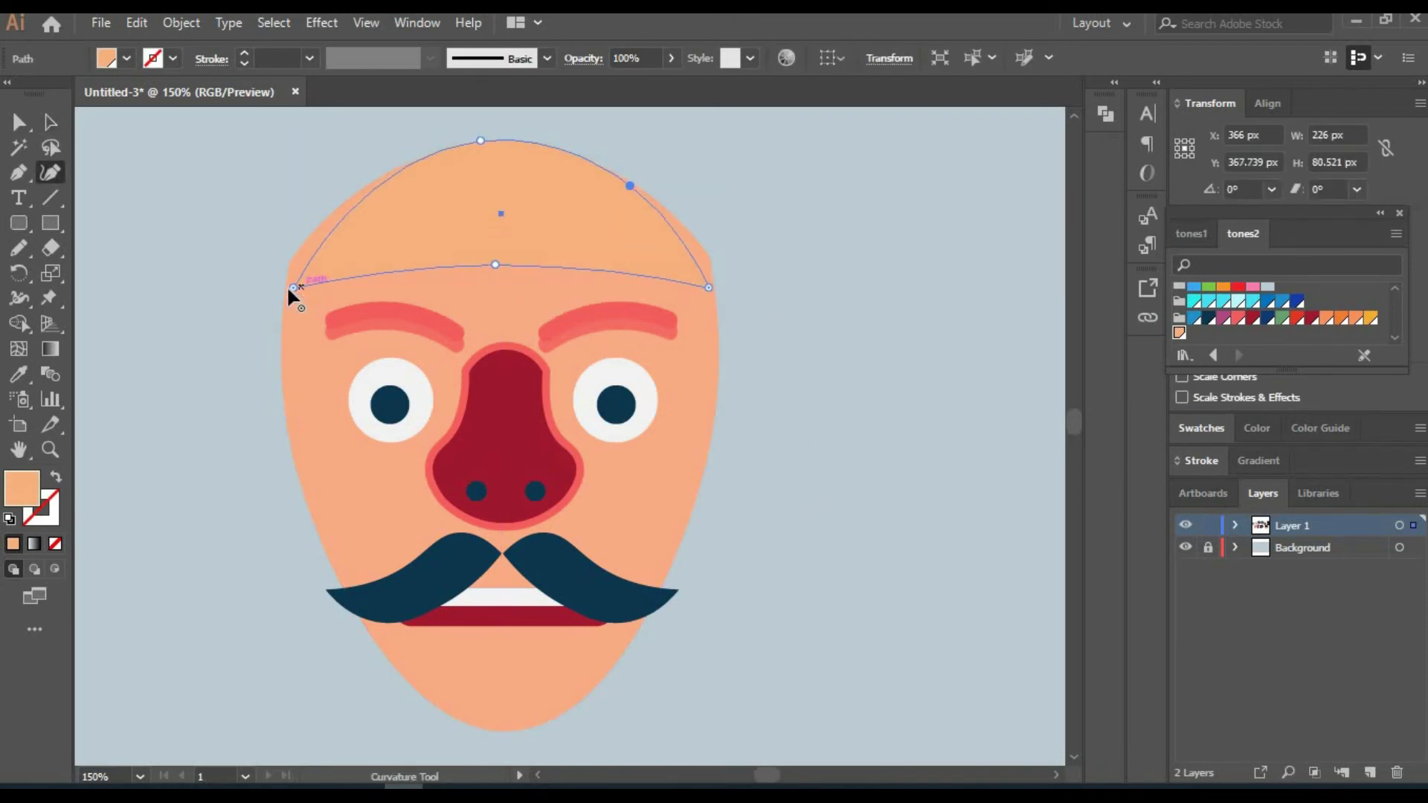
click(307, 238)
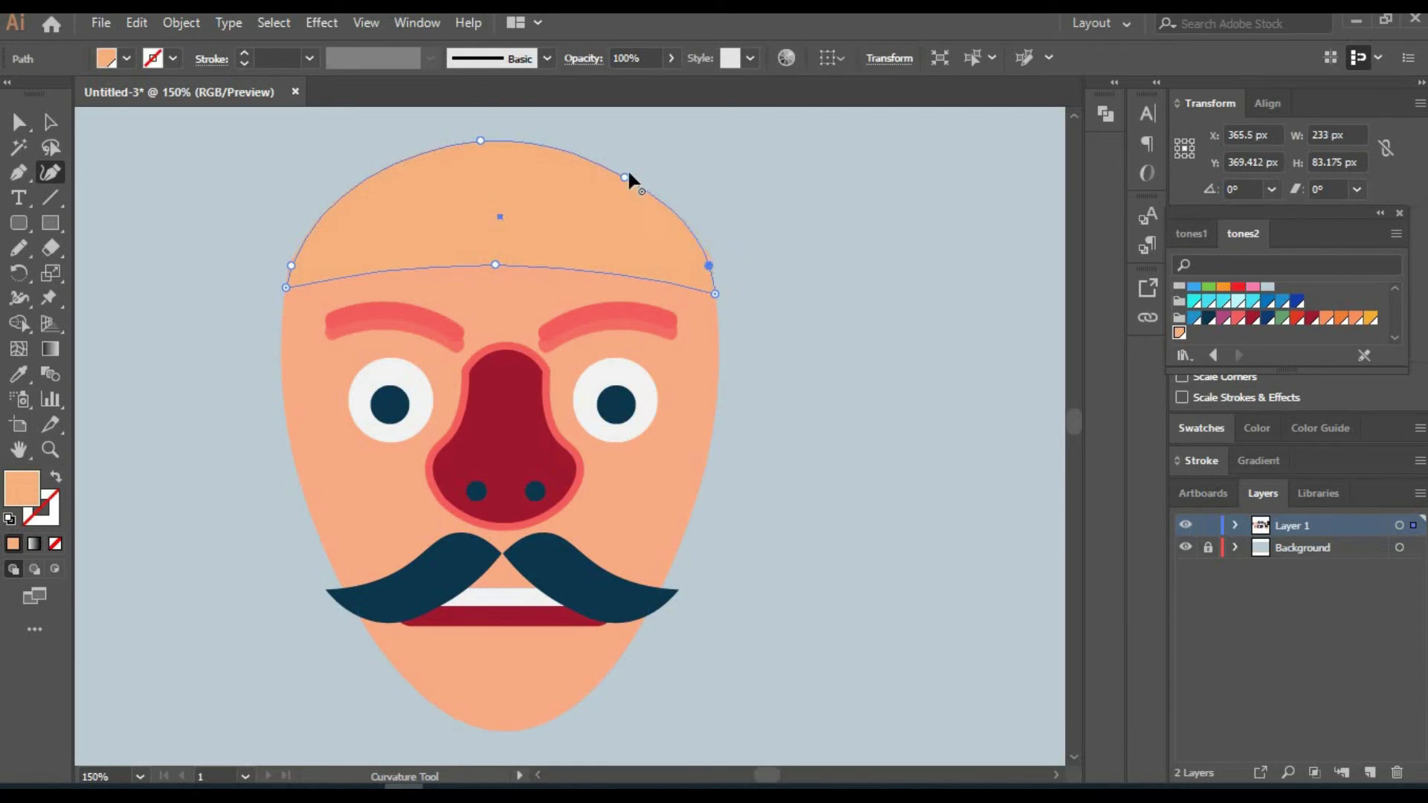
click(50, 122)
click(206, 690)
At 200% zoom, add a rounded darker-orange patch on the chin.
text(200)
key(Return)
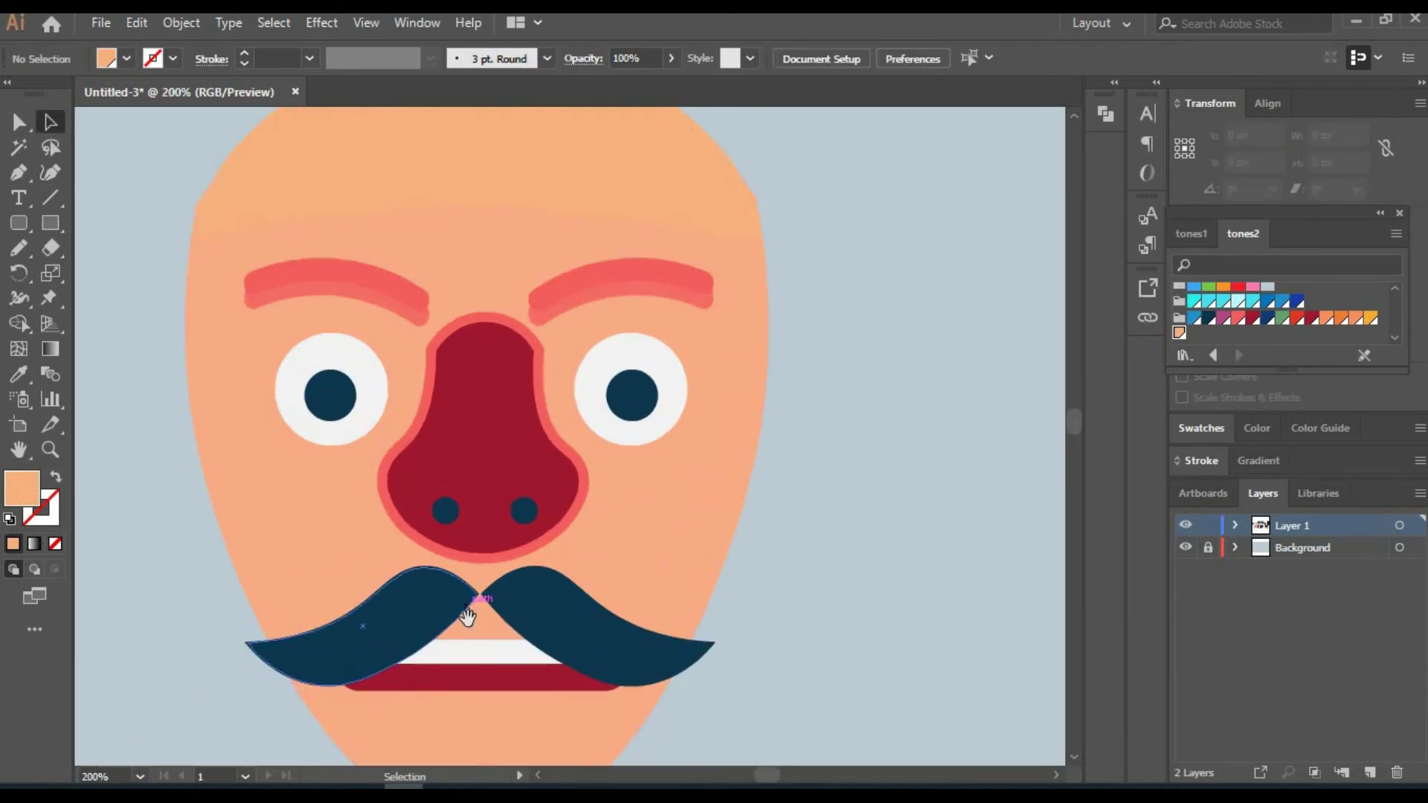
drag(469, 606, 540, 414)
drag(460, 545, 593, 599)
click(1355, 318)
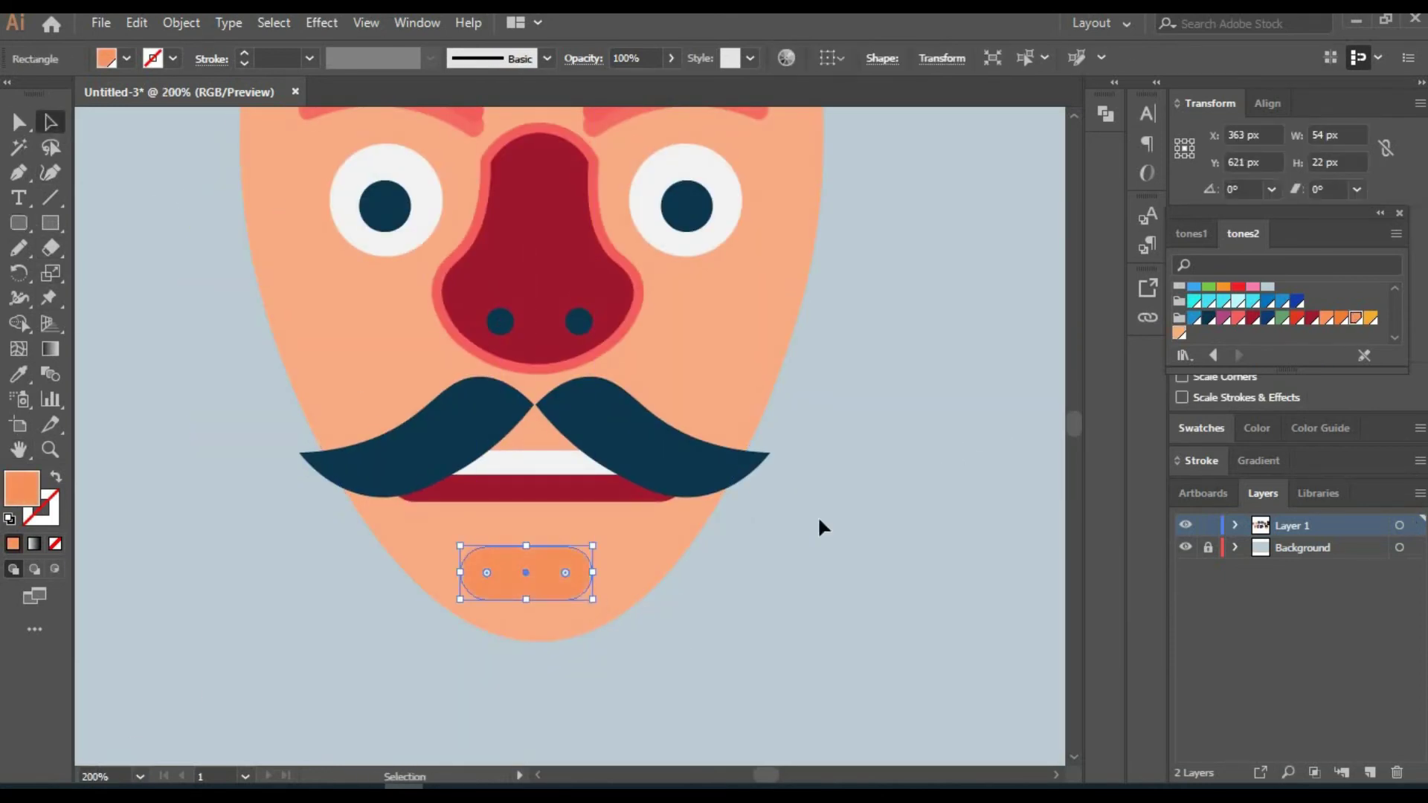
Add darker inner shading to the left mustache and a mirrored copy on the right.
drag(784, 593, 796, 697)
click(446, 555)
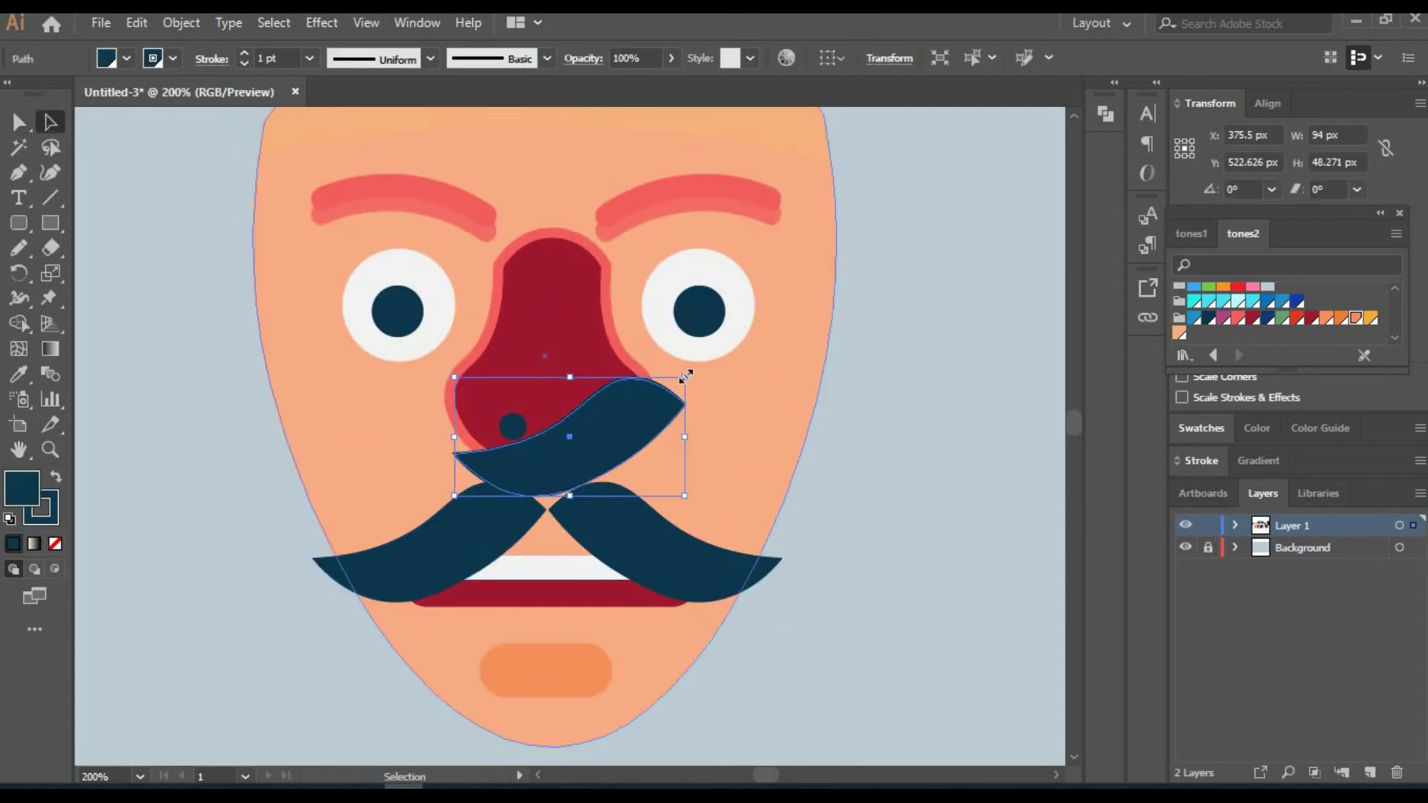
drag(446, 555, 450, 550)
click(1321, 427)
click(1269, 515)
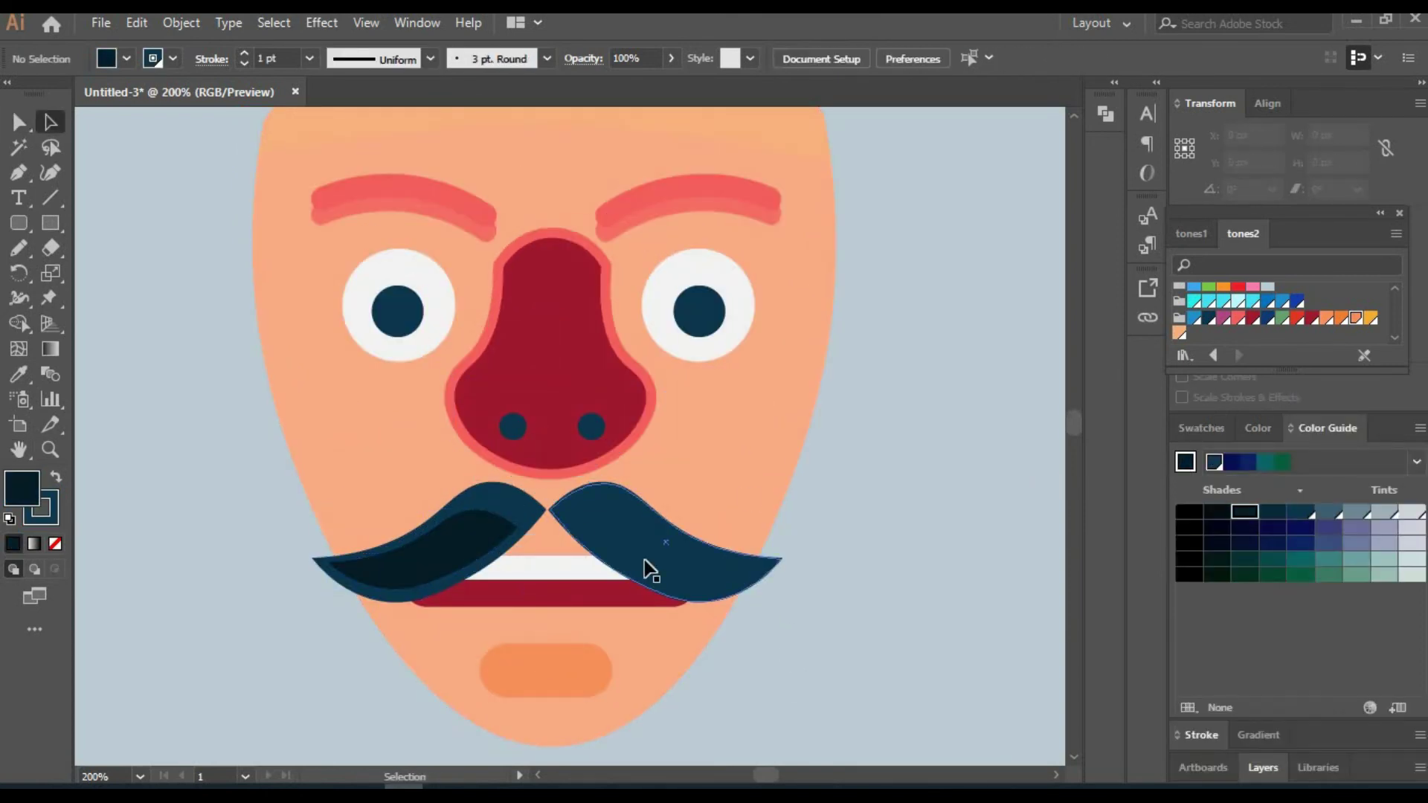
key(ctrl+c)
key(ctrl+v)
mouse_move(575, 383)
mouse_down()
mouse_move(685, 574)
mouse_move(752, 506)
mouse_up()
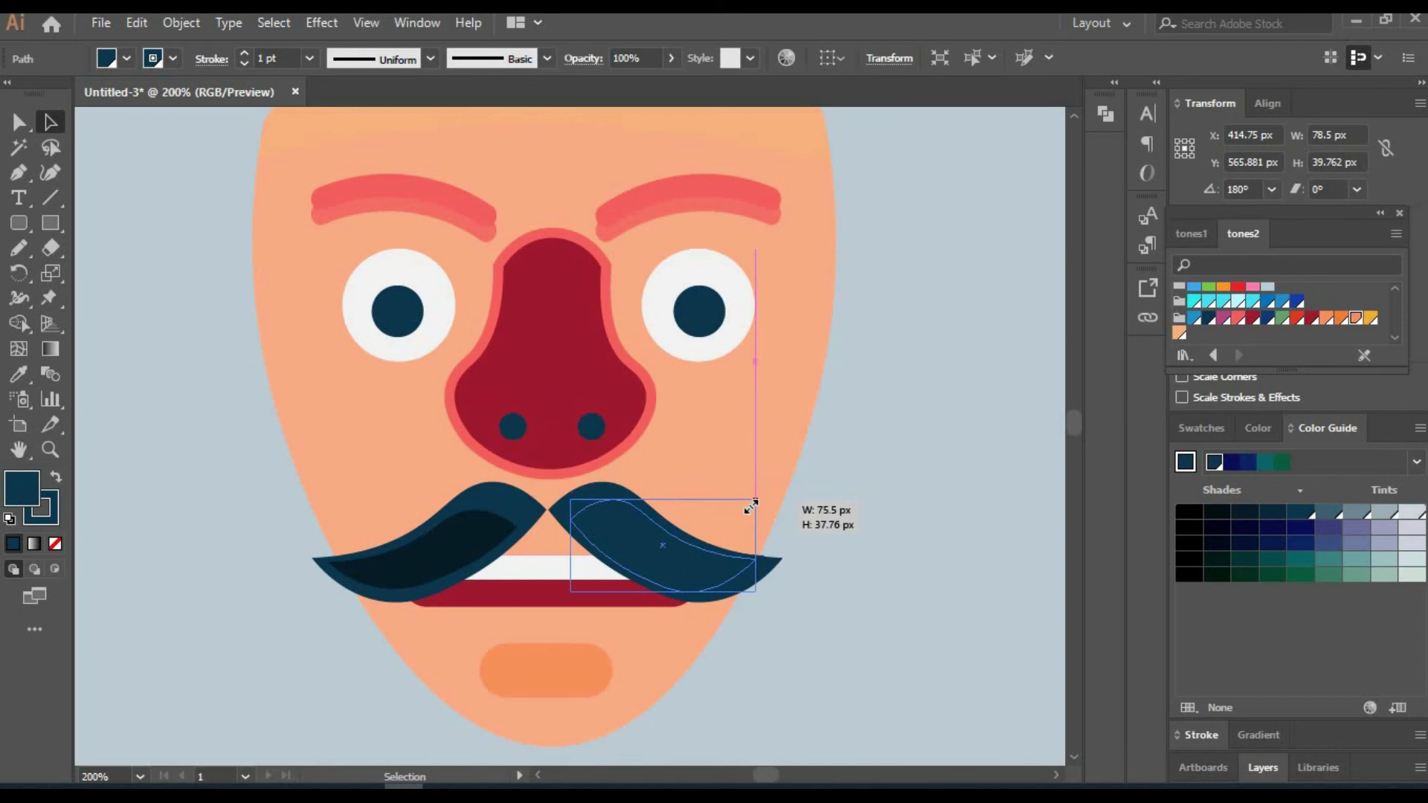
click(1252, 537)
click(127, 338)
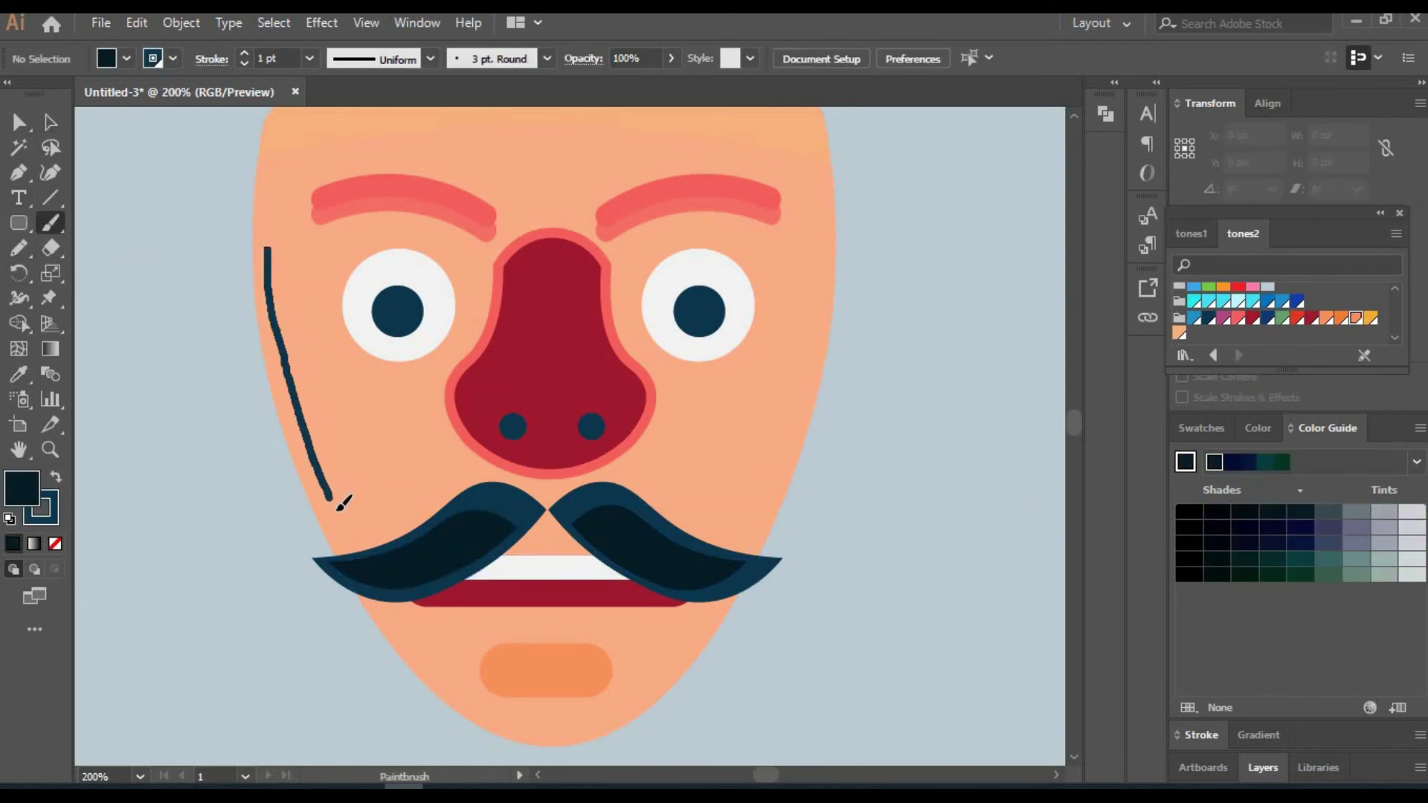
Reshape the left cheek line into a shadow strip filled with the chin's orange.
click(296, 384)
click(50, 173)
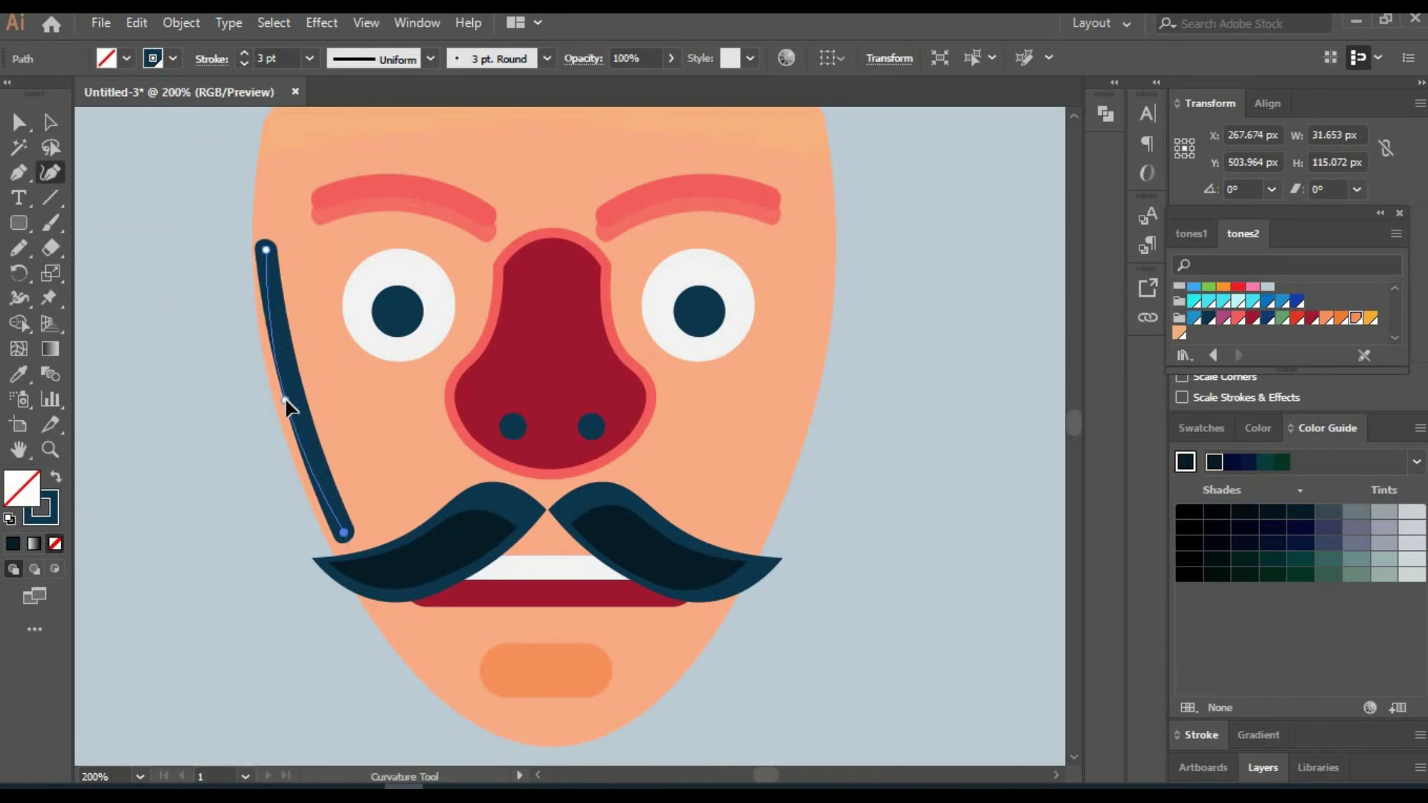
drag(285, 401, 290, 396)
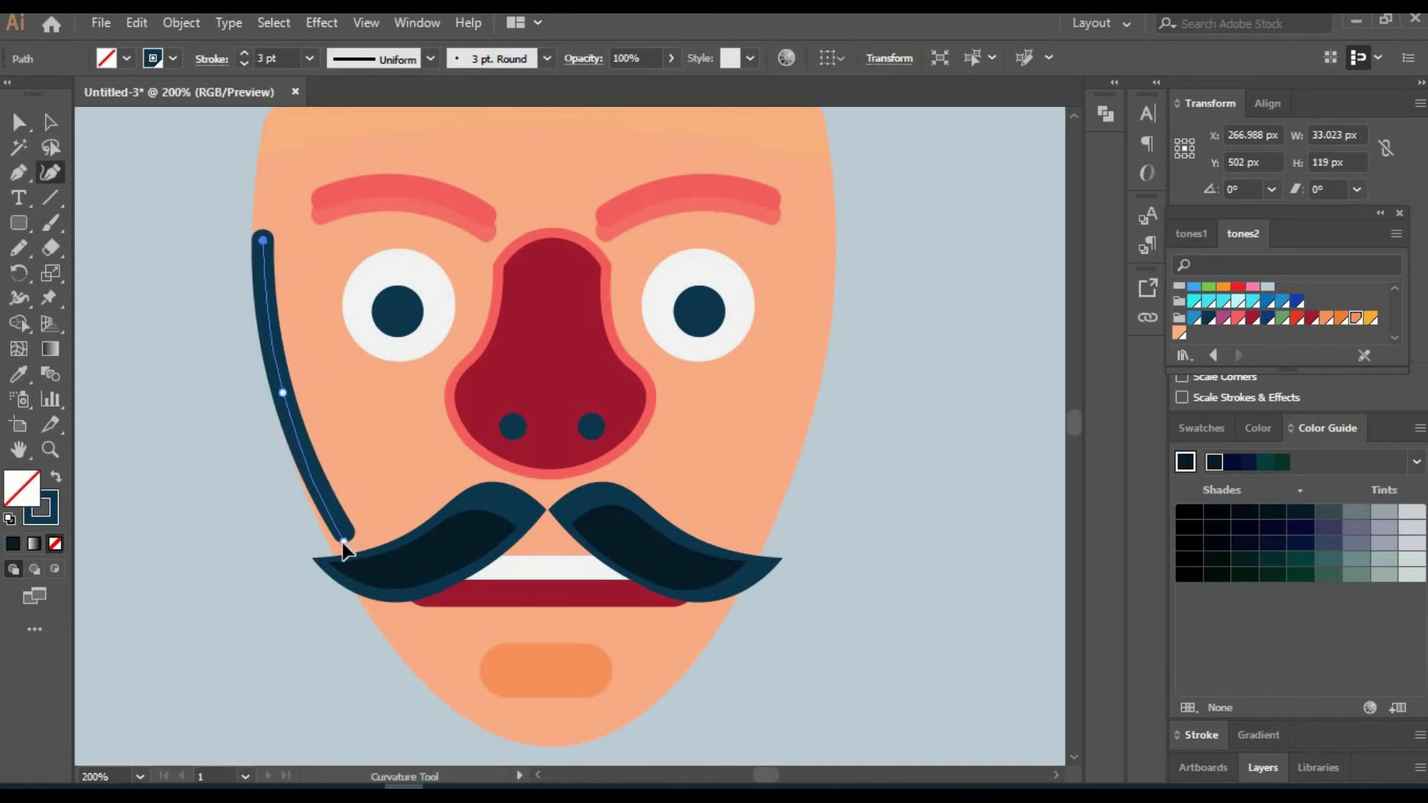
drag(342, 544, 344, 547)
key(a)
click(540, 667)
key(shift+grave)
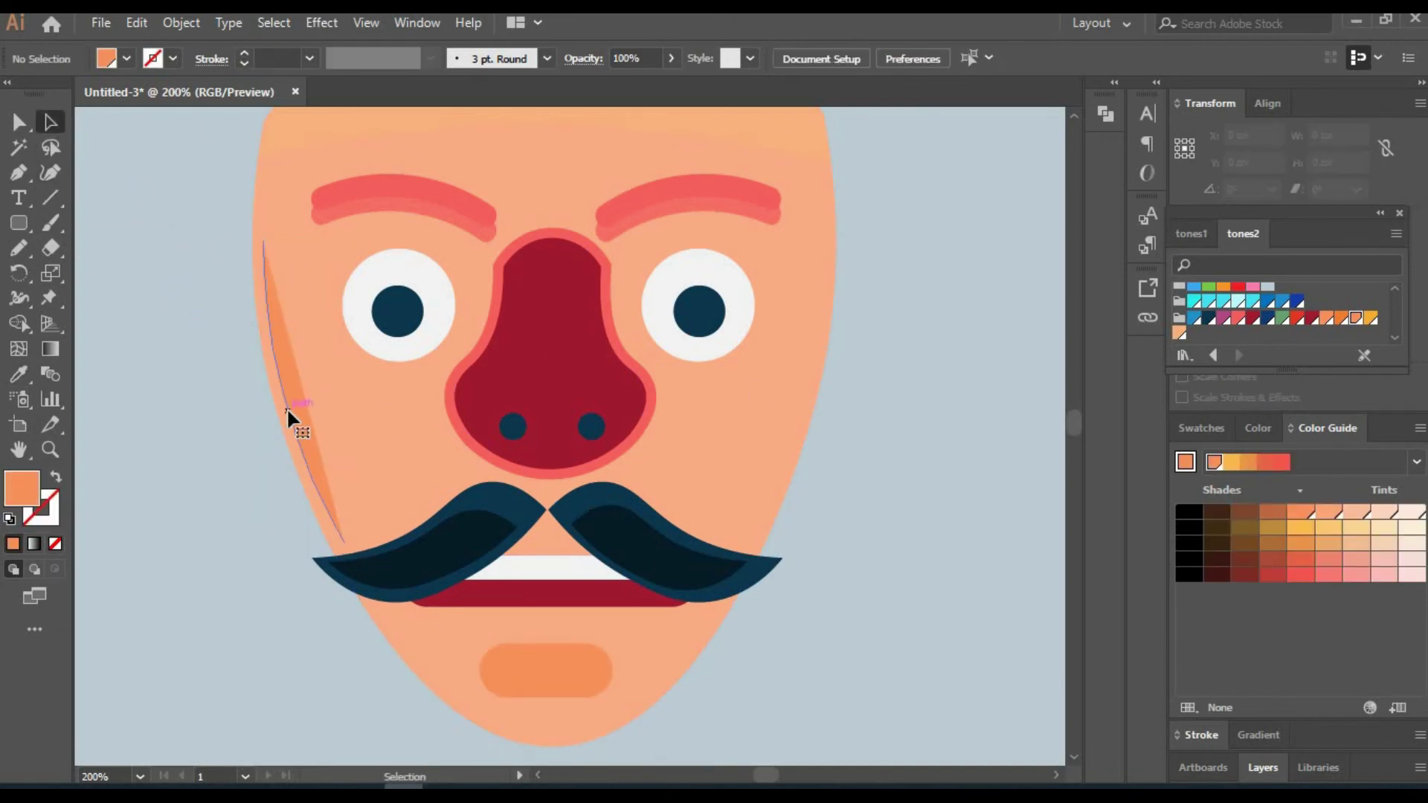
Set the cheek shadow to 50% opacity.
key(a)
scroll(743, 287, up, 3)
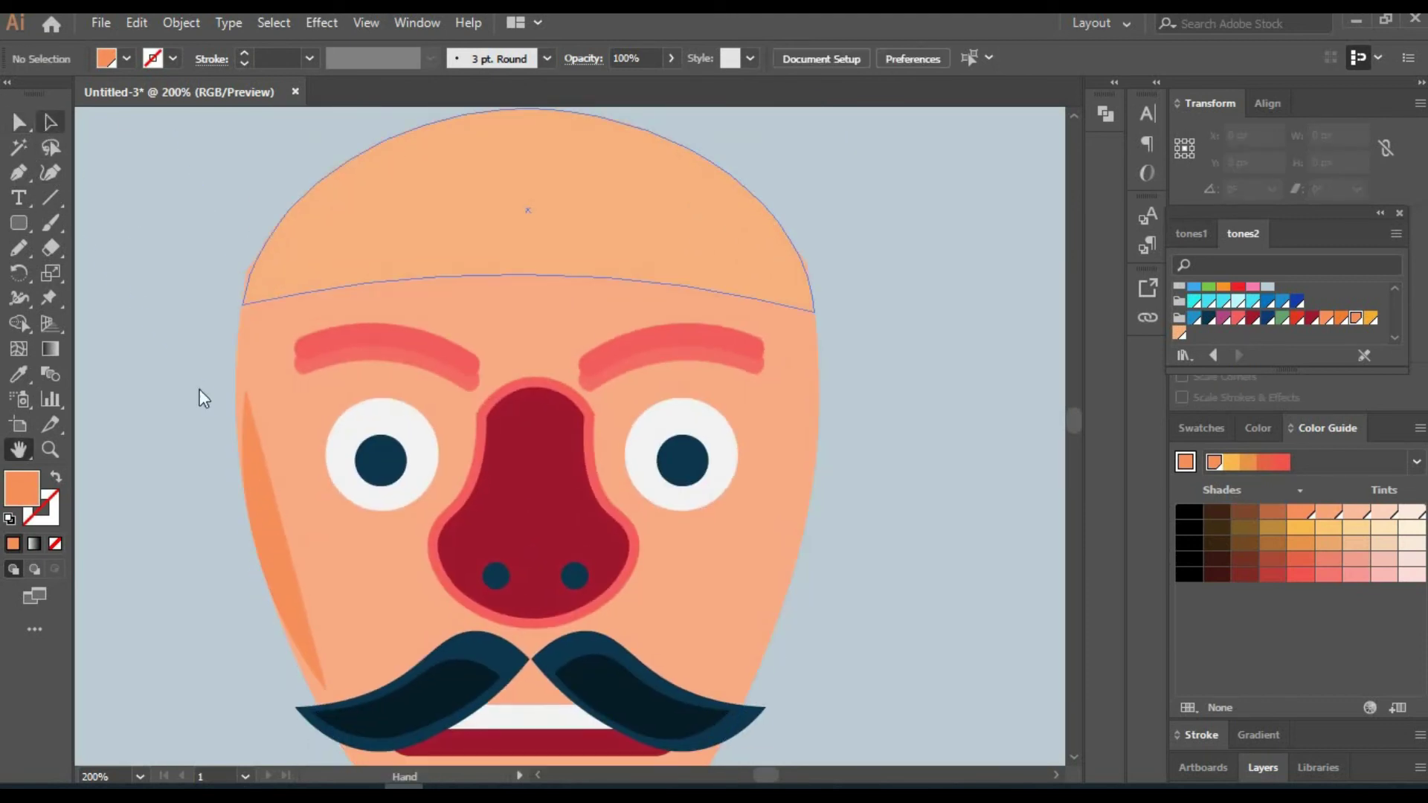
text(50)
key(Return)
click(827, 545)
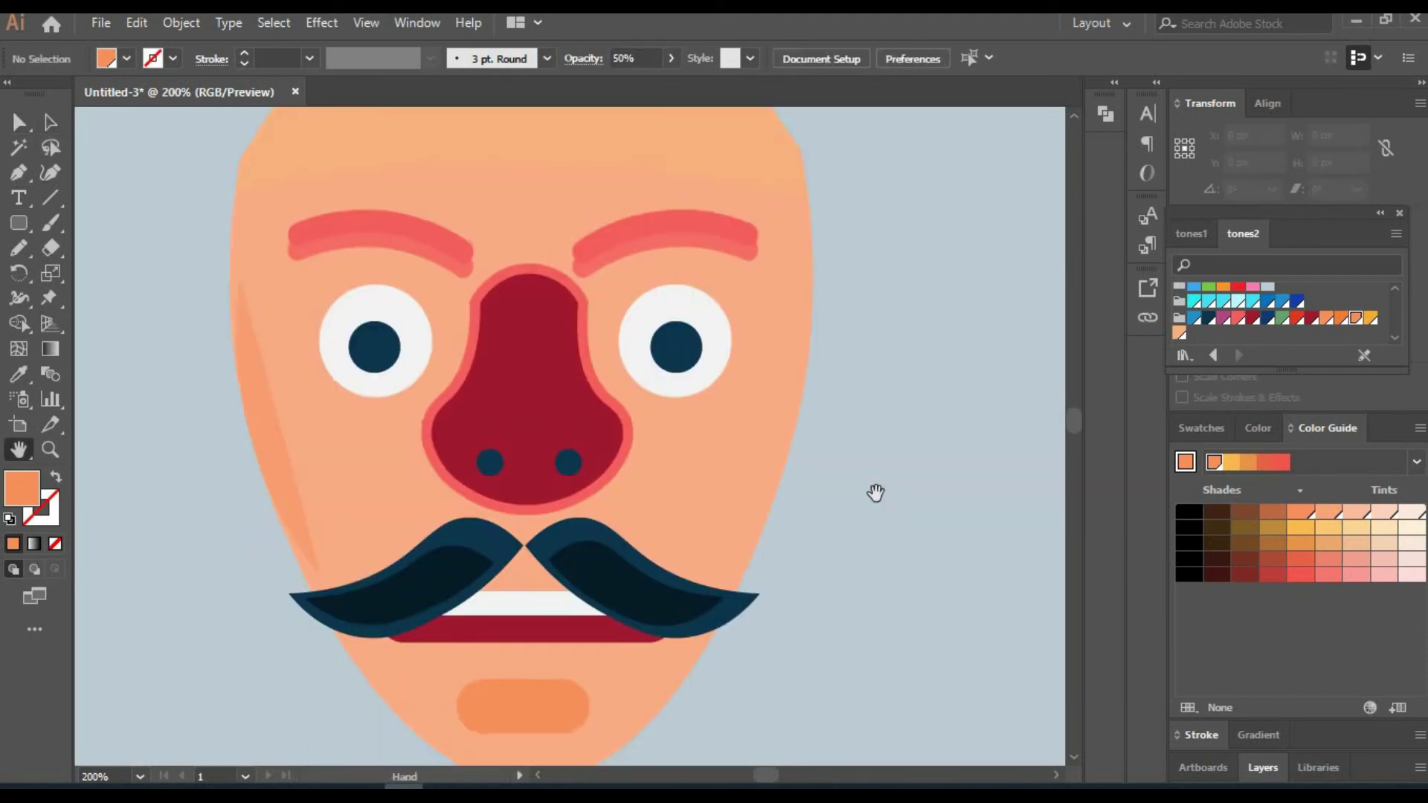
Give the curled-mustache face's chin shape a pale tint.
mouse_move(875, 490)
mouse_down()
mouse_move(694, 497)
mouse_move(369, 342)
mouse_move(326, 554)
mouse_up()
drag(261, 488, 208, 217)
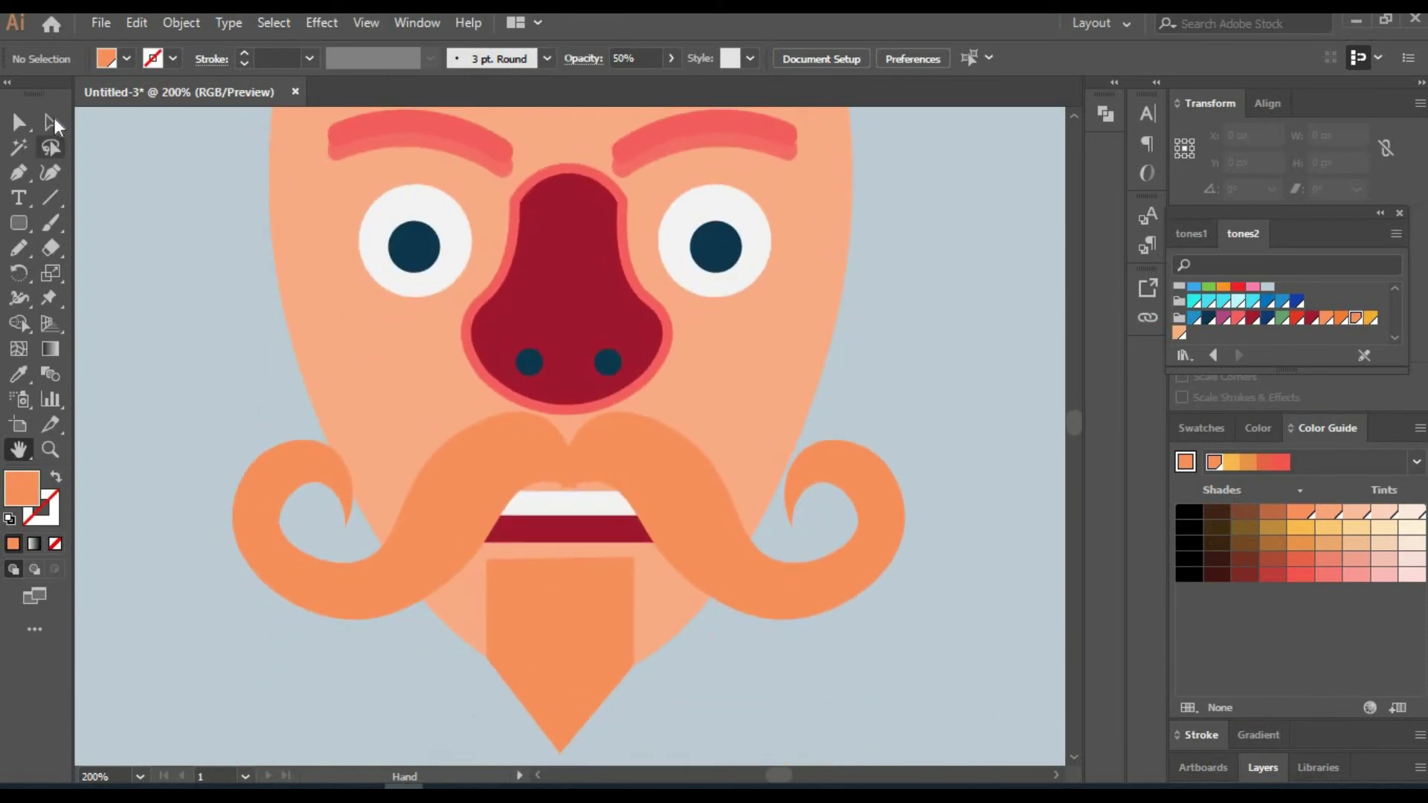
key(a)
click(573, 628)
click(1209, 465)
click(810, 638)
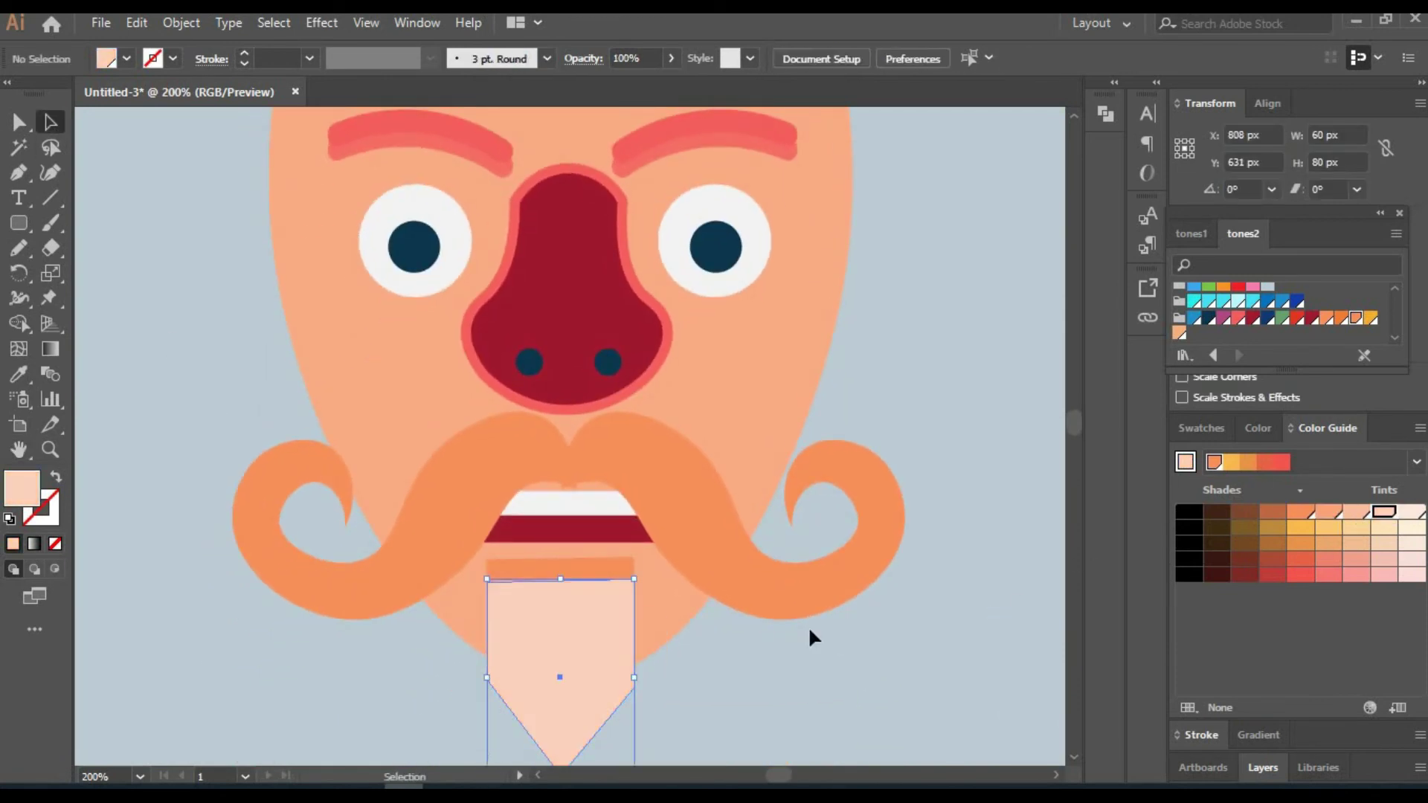
click(561, 574)
right_click(554, 564)
key(Escape)
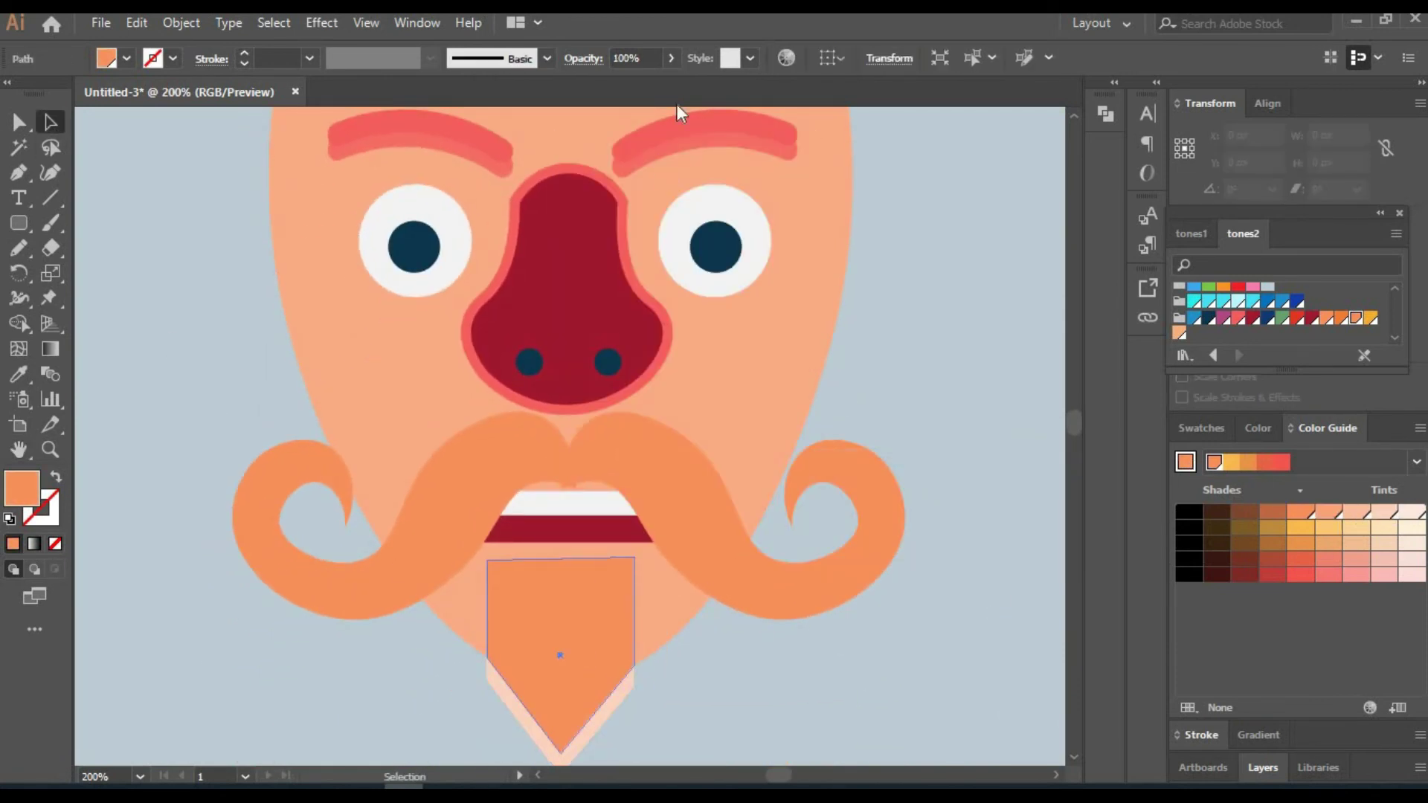
text(8)
click(915, 393)
Enlarge the right pupil to 33 px, colour it bright blue, and match the left pupil.
drag(956, 275, 950, 423)
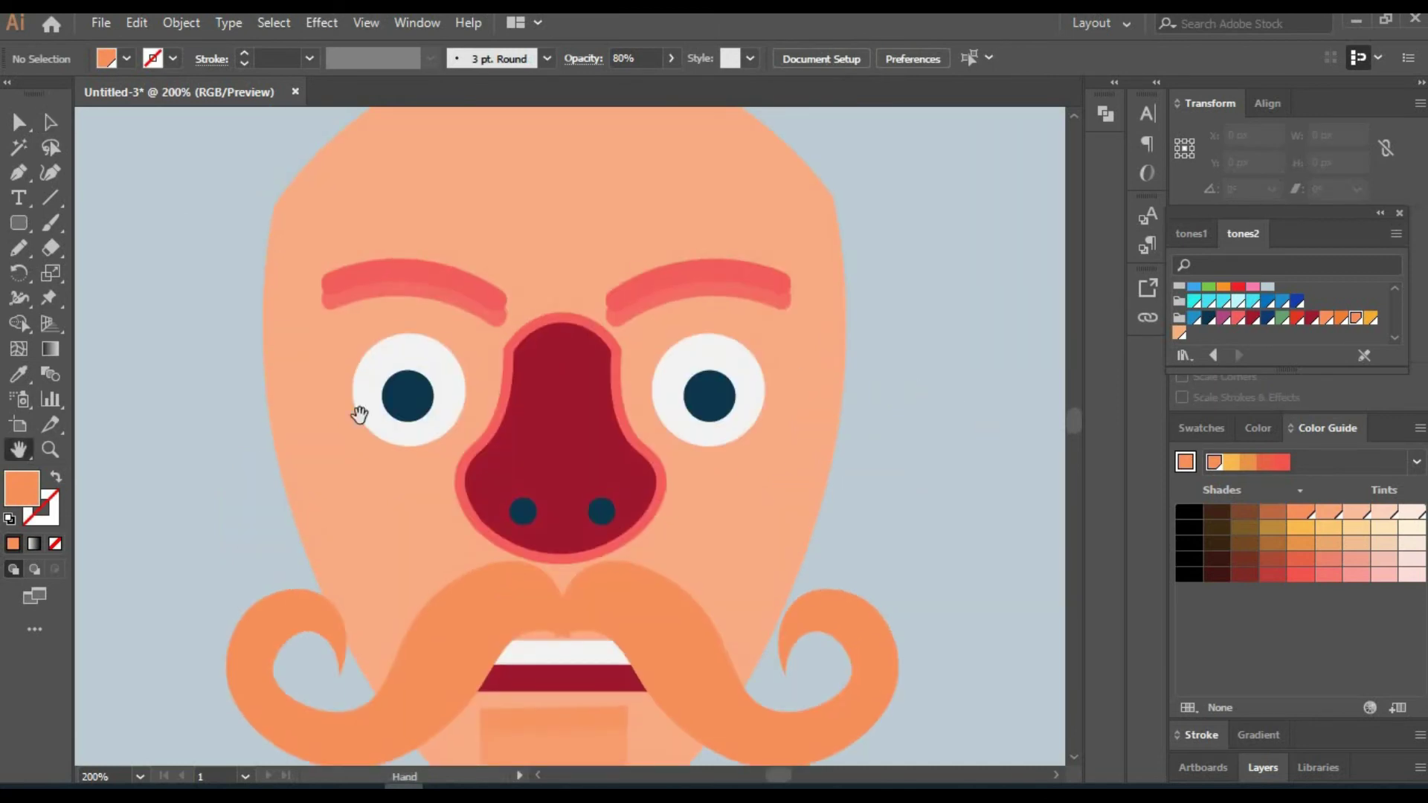
click(424, 398)
drag(735, 396, 751, 390)
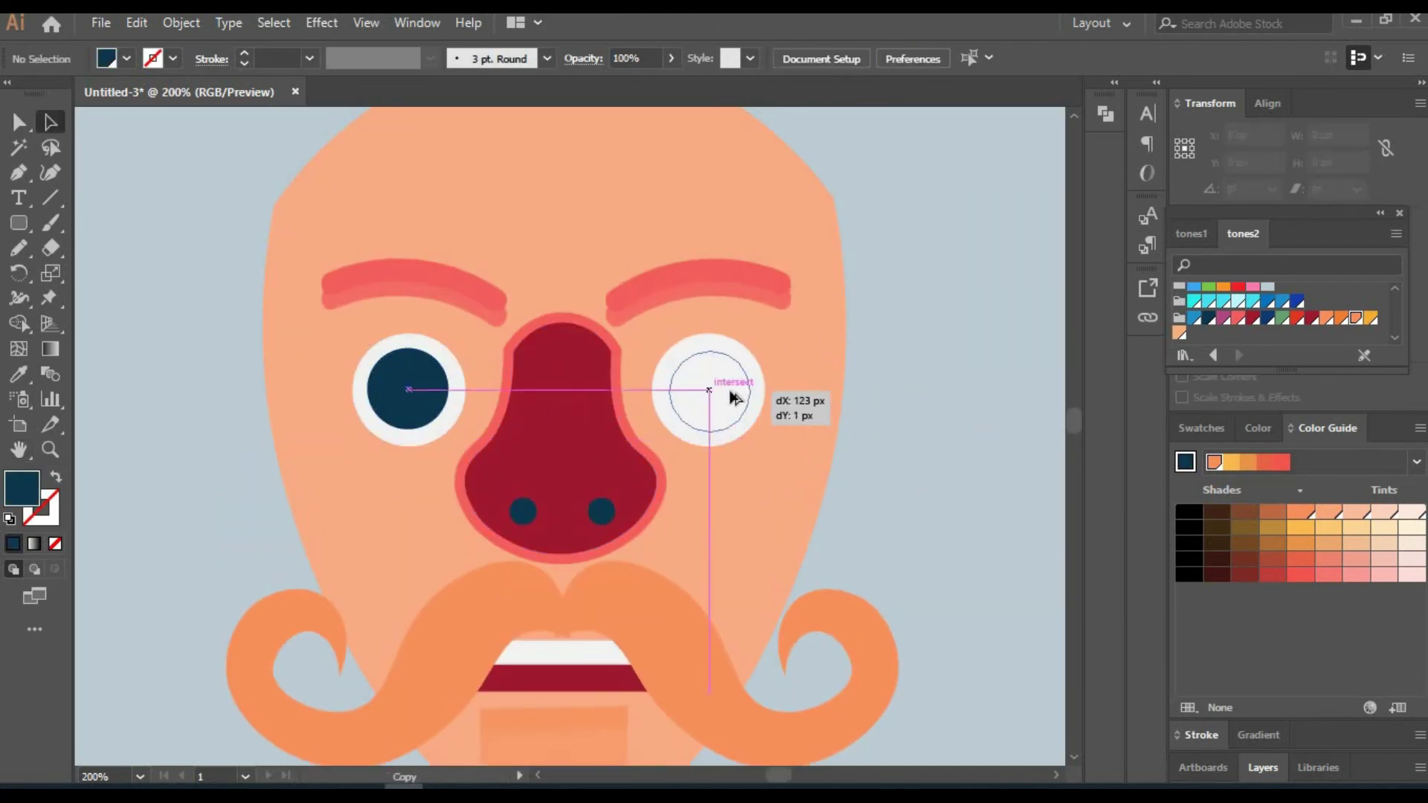
click(1196, 320)
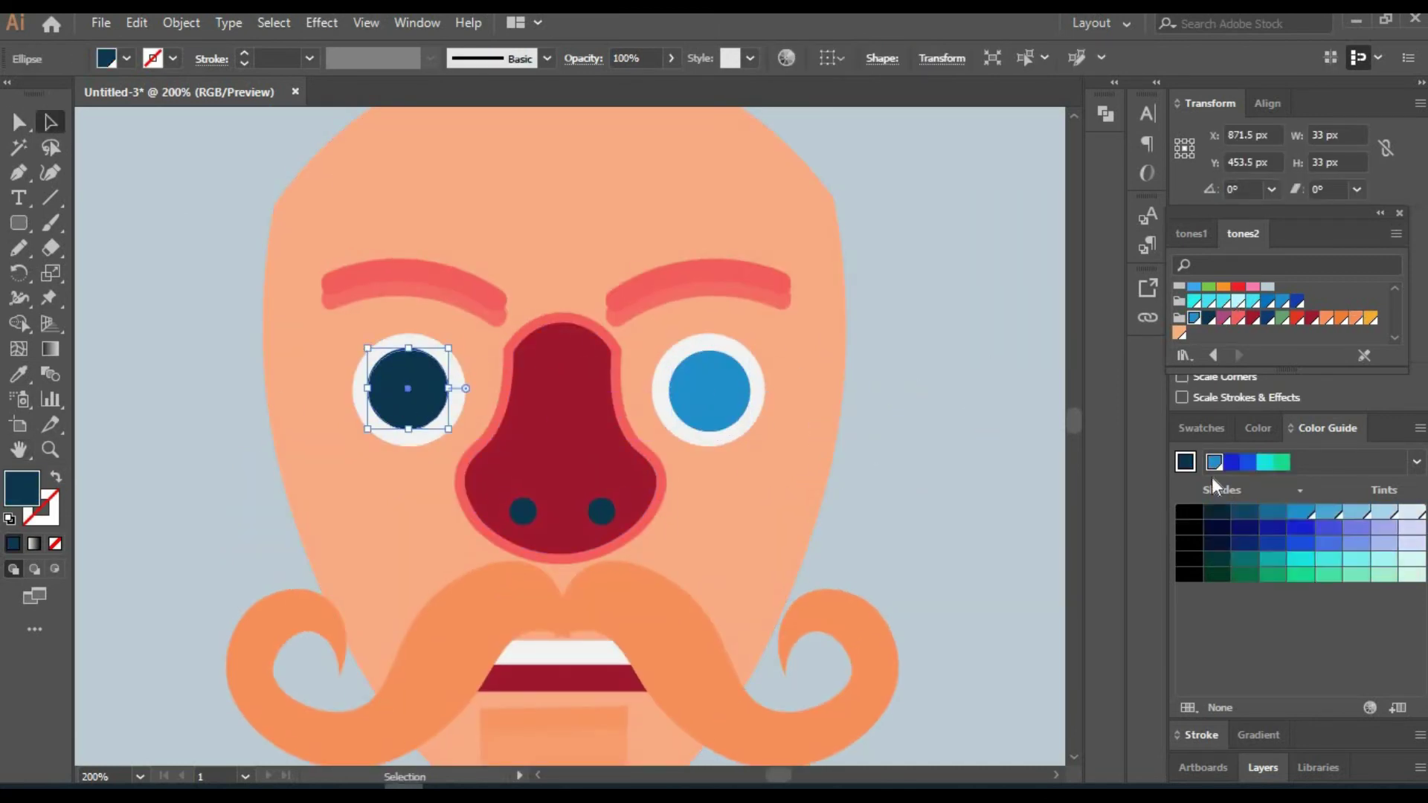
click(703, 414)
drag(950, 379, 848, 494)
drag(981, 485, 736, 456)
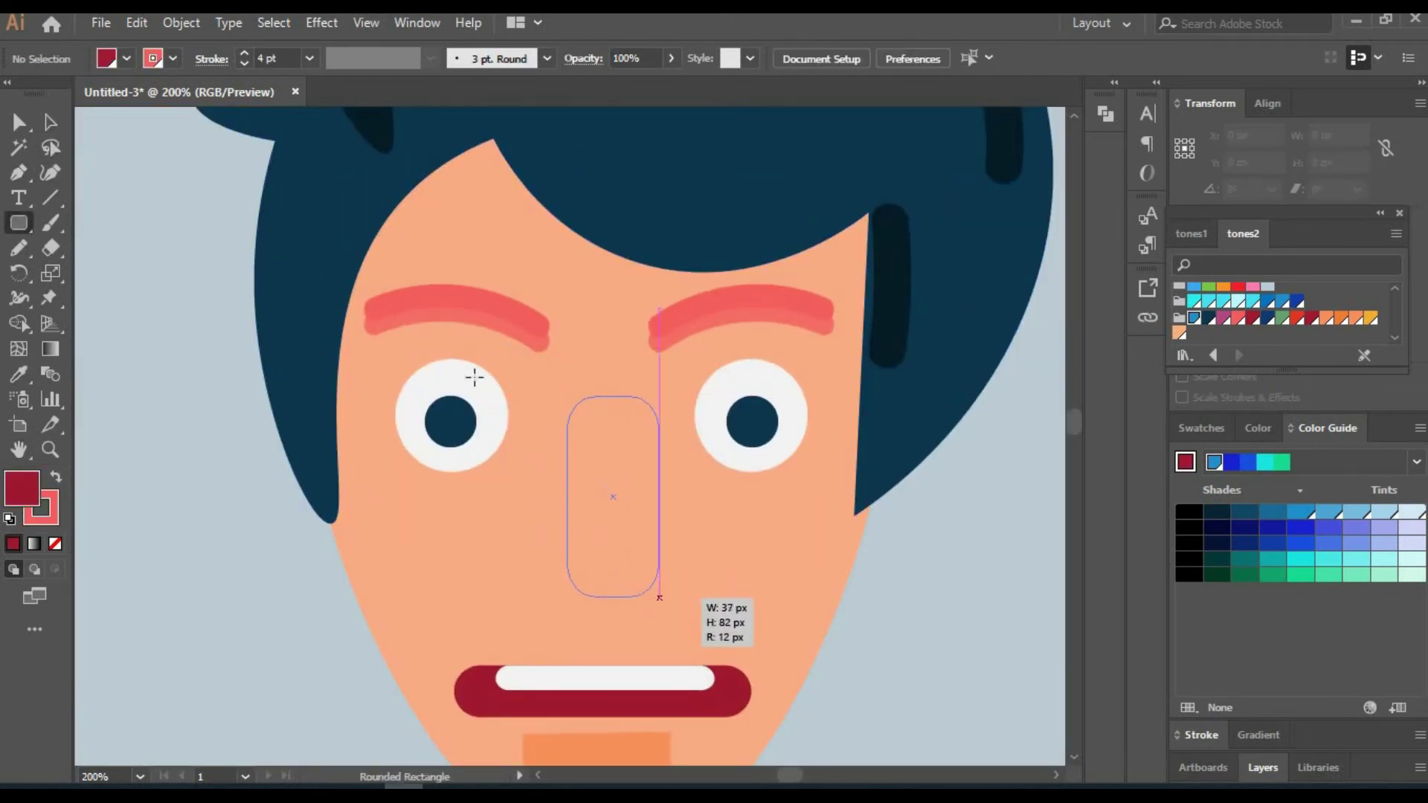
Draw a rounded-rectangle nose between the eyes and fill it dark navy.
drag(640, 573, 642, 585)
key(a)
click(1209, 319)
click(913, 671)
Draw a curve along the hair's lower edge and give it a thicker 5 pt navy stroke.
key(m)
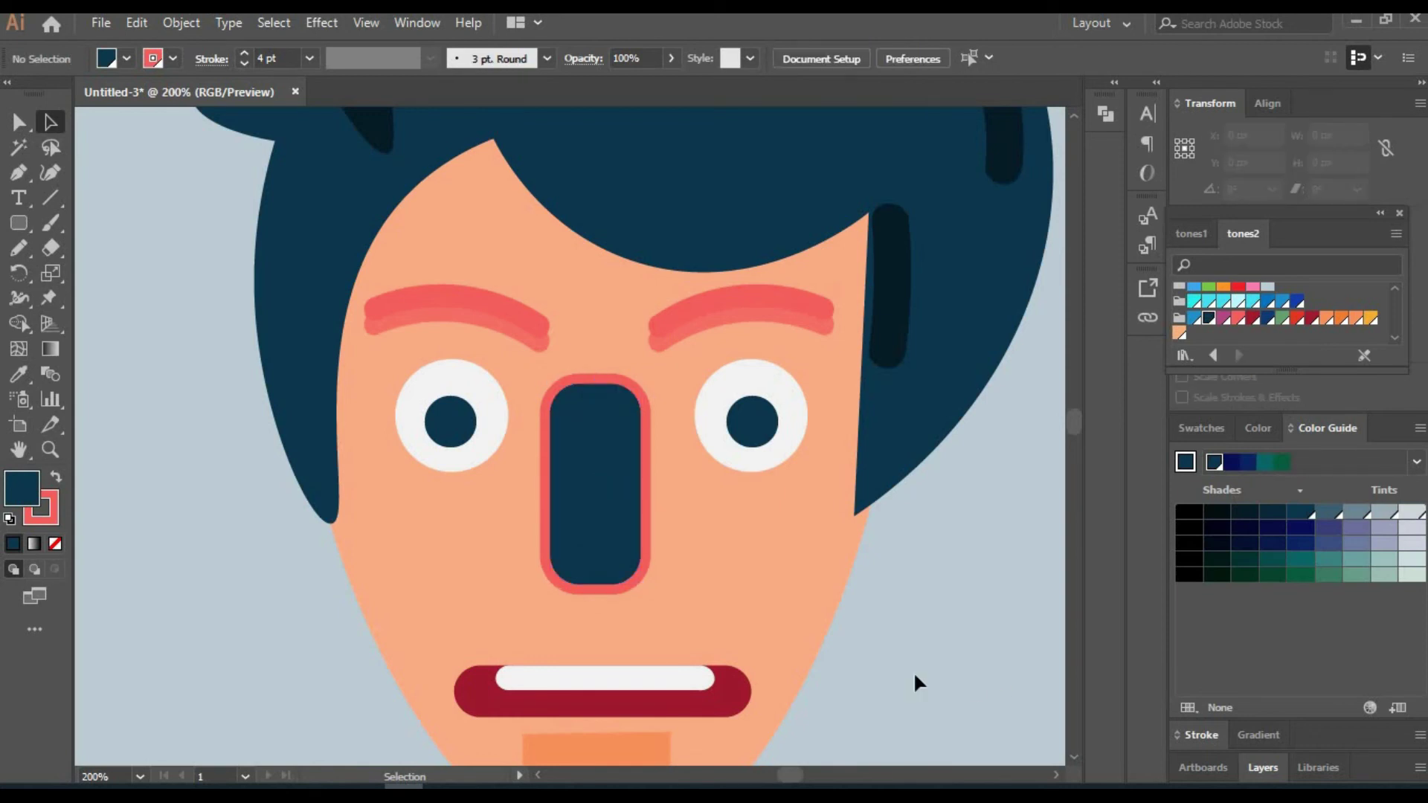
scroll(903, 543, down, 3)
scroll(925, 557, up, 5)
scroll(333, 528, up, 4)
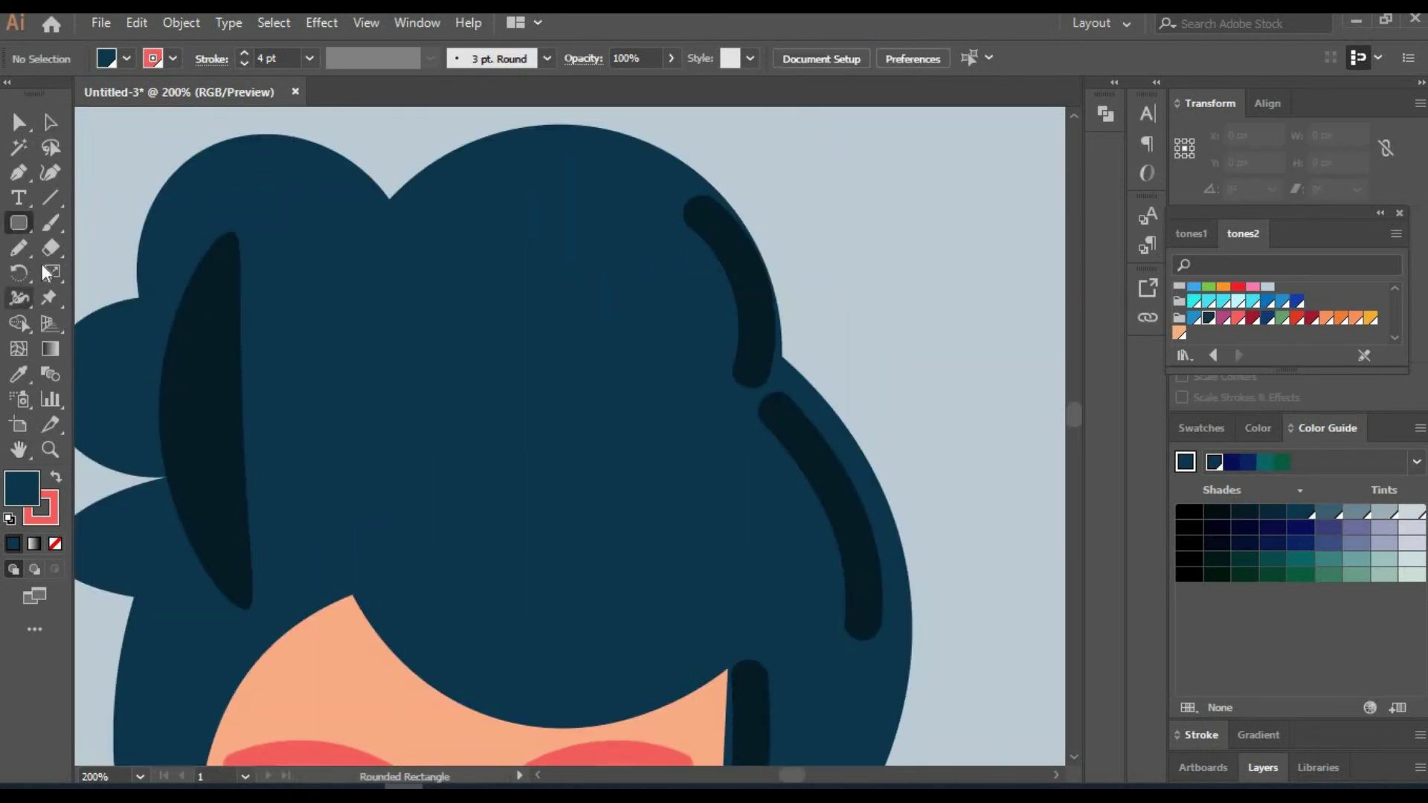
drag(662, 671, 714, 661)
click(50, 173)
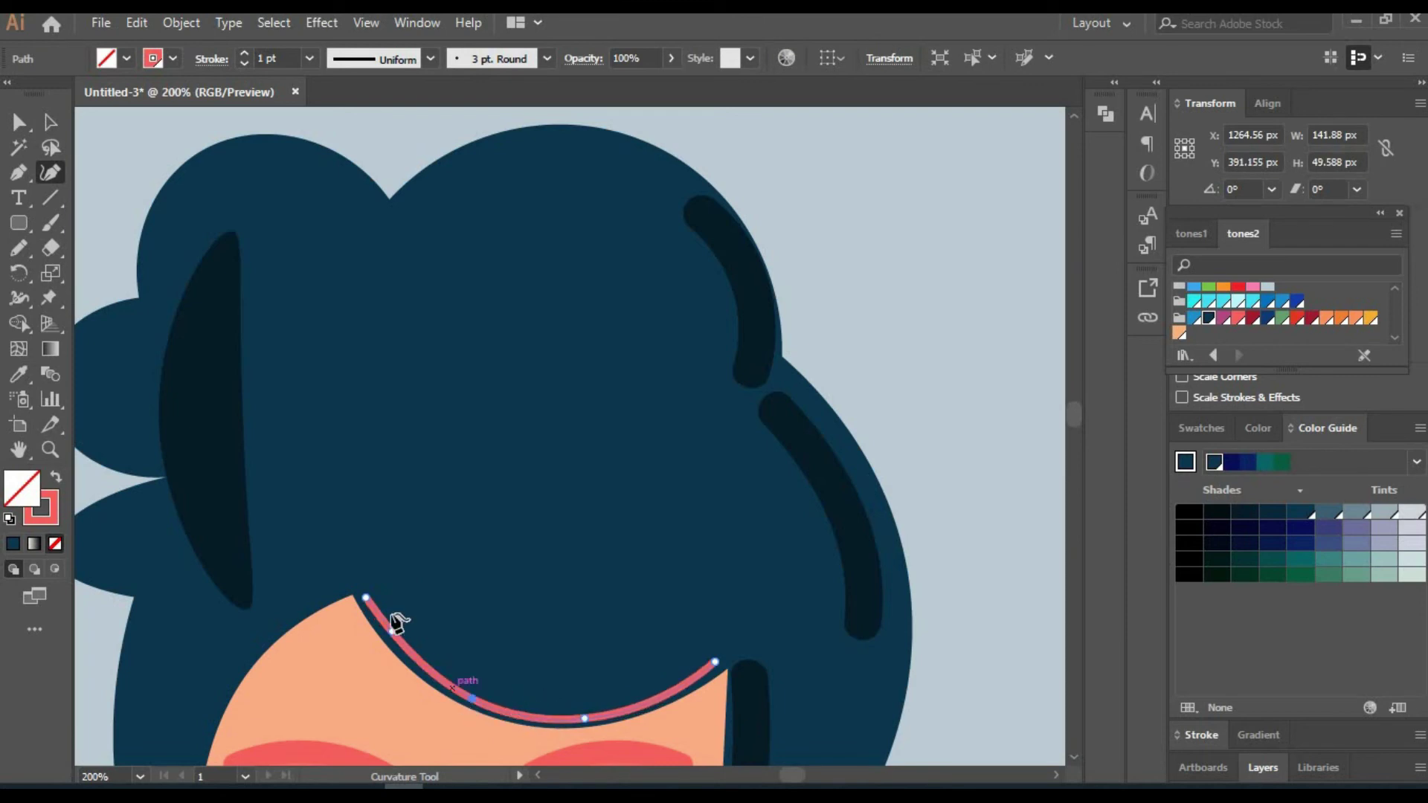
key(v)
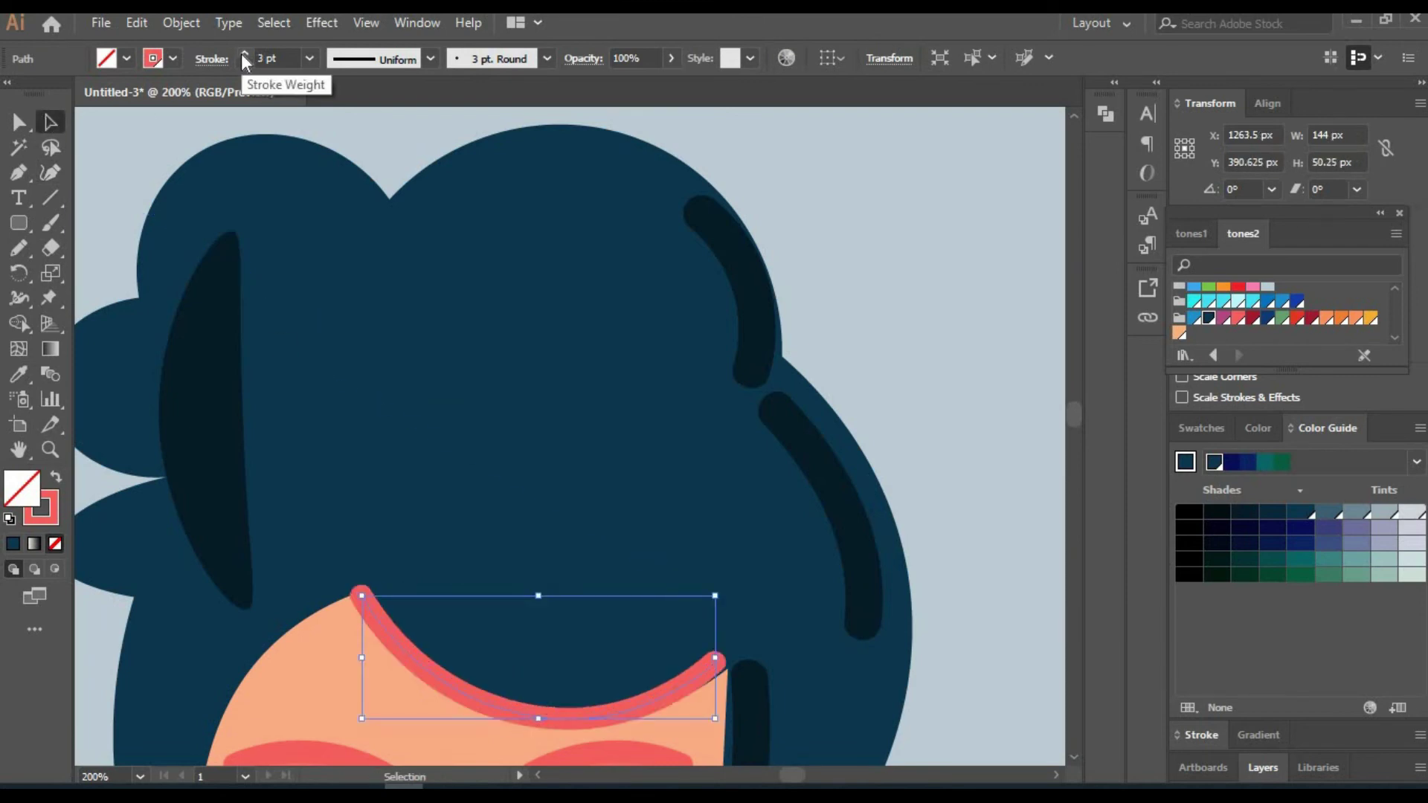
key(i)
click(834, 440)
key(ctrl+shift+a)
Add a narrow orange rounded shape beside the eye and move it upward.
scroll(926, 192, down, 3)
scroll(217, 389, up, 3)
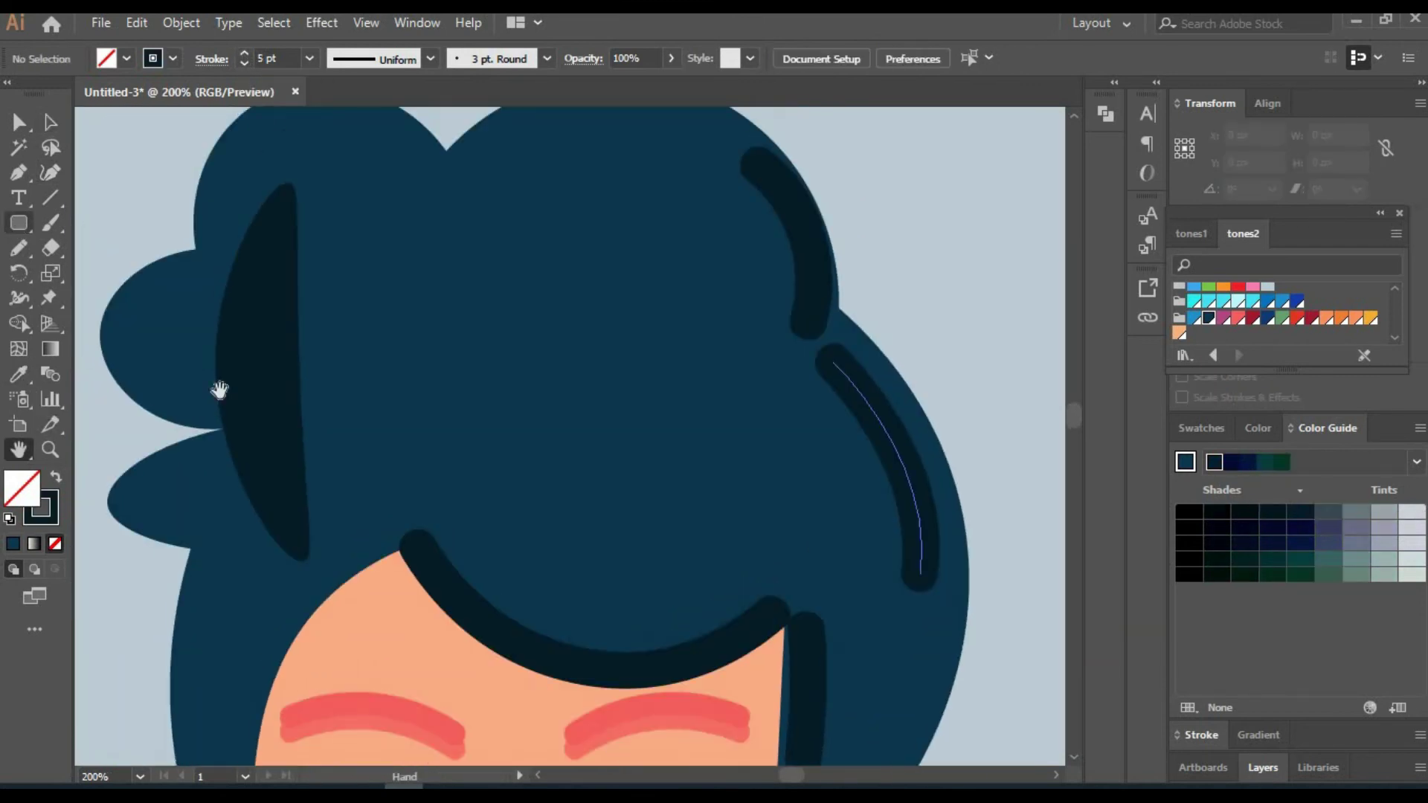
scroll(539, 275, down, 5)
scroll(756, 388, down, 3)
key(i)
click(322, 300)
drag(785, 435, 791, 365)
key(a)
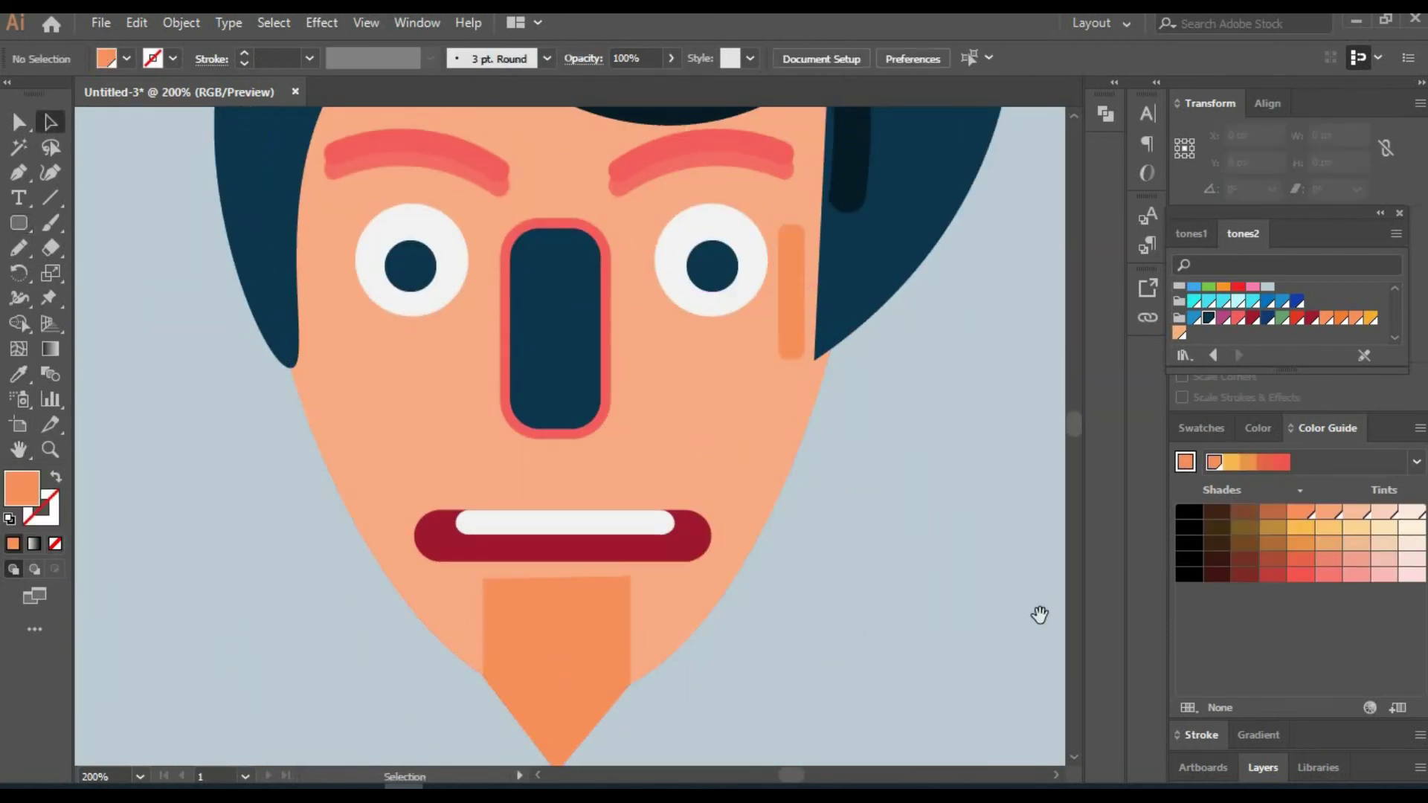
Paint a curve along the third man's hairline and pull its right end onto the hair edge.
scroll(548, 514, right, 5)
scroll(558, 558, left, 5)
scroll(558, 558, up, 5)
scroll(557, 557, up, 2)
click(50, 223)
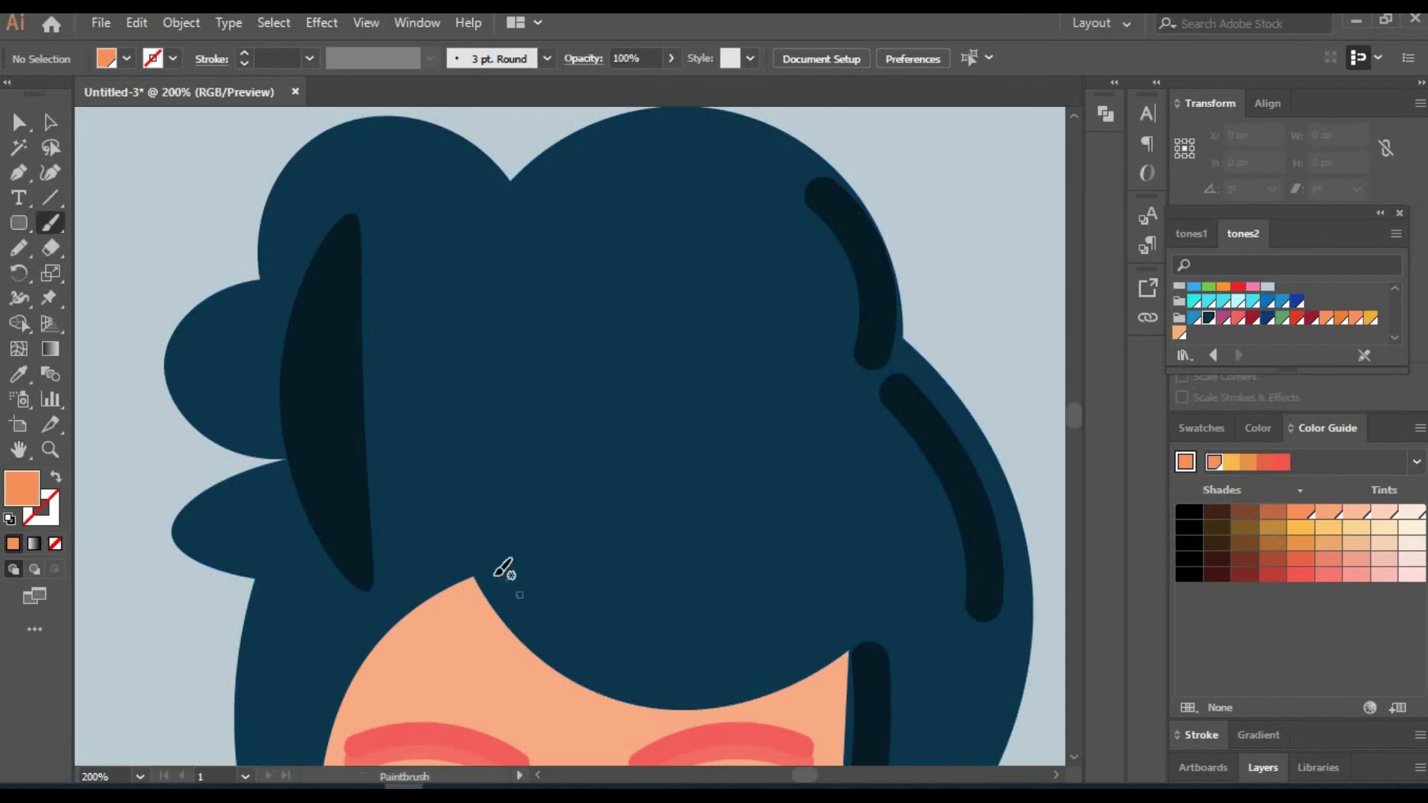
drag(846, 633, 845, 633)
key(shift+grave)
click(621, 695)
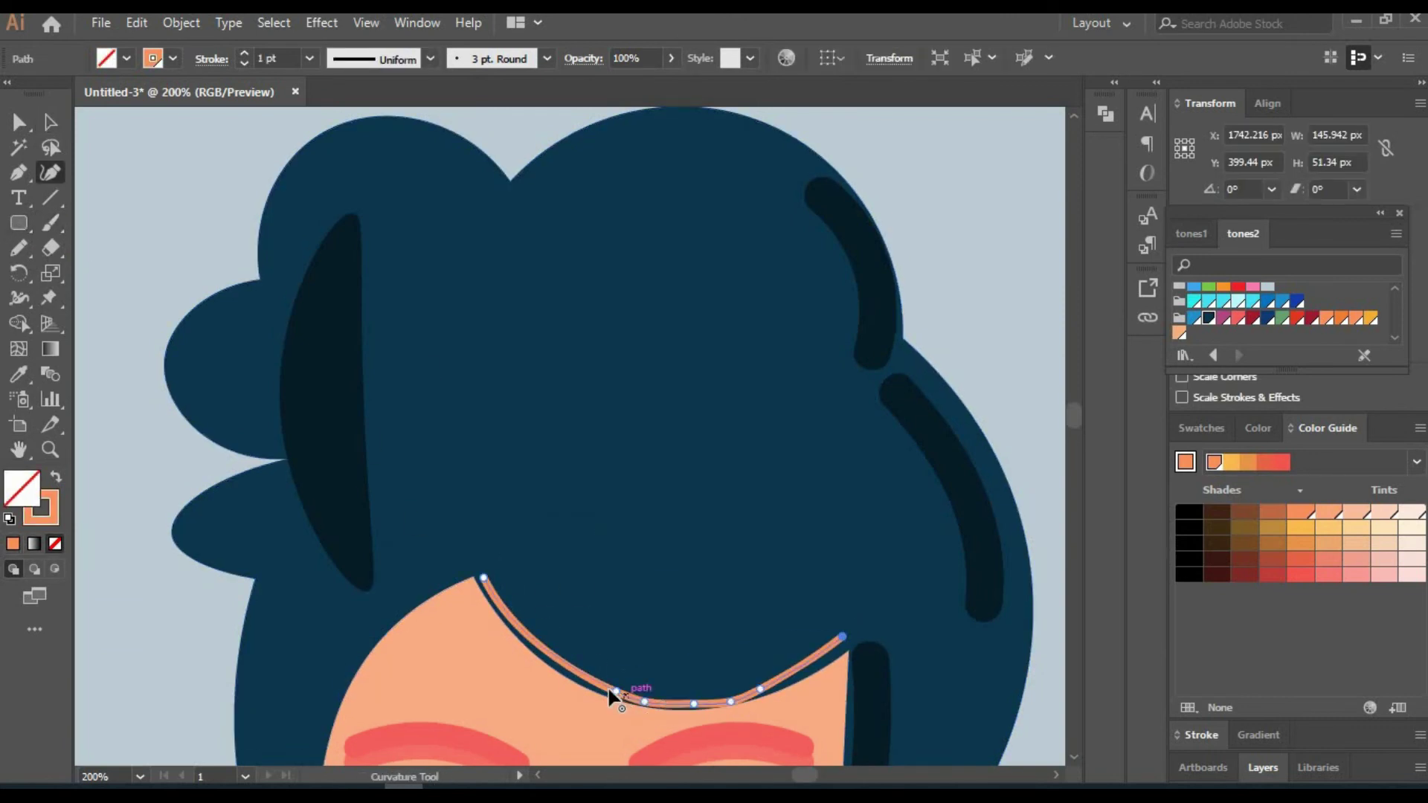
click(757, 696)
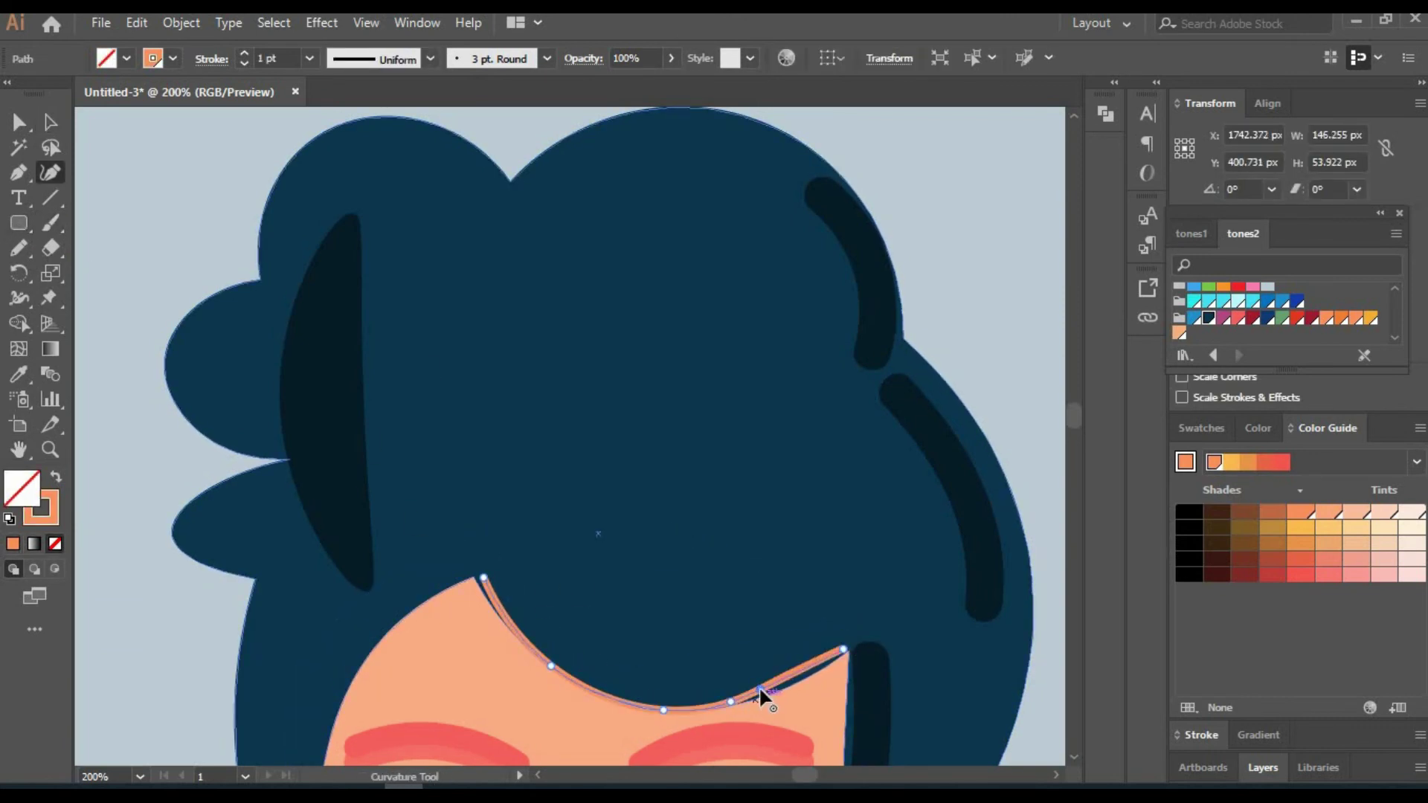
drag(760, 689, 766, 693)
Fill the fringe shadow shape with a darker navy from the hair's shades.
key(a)
click(1201, 427)
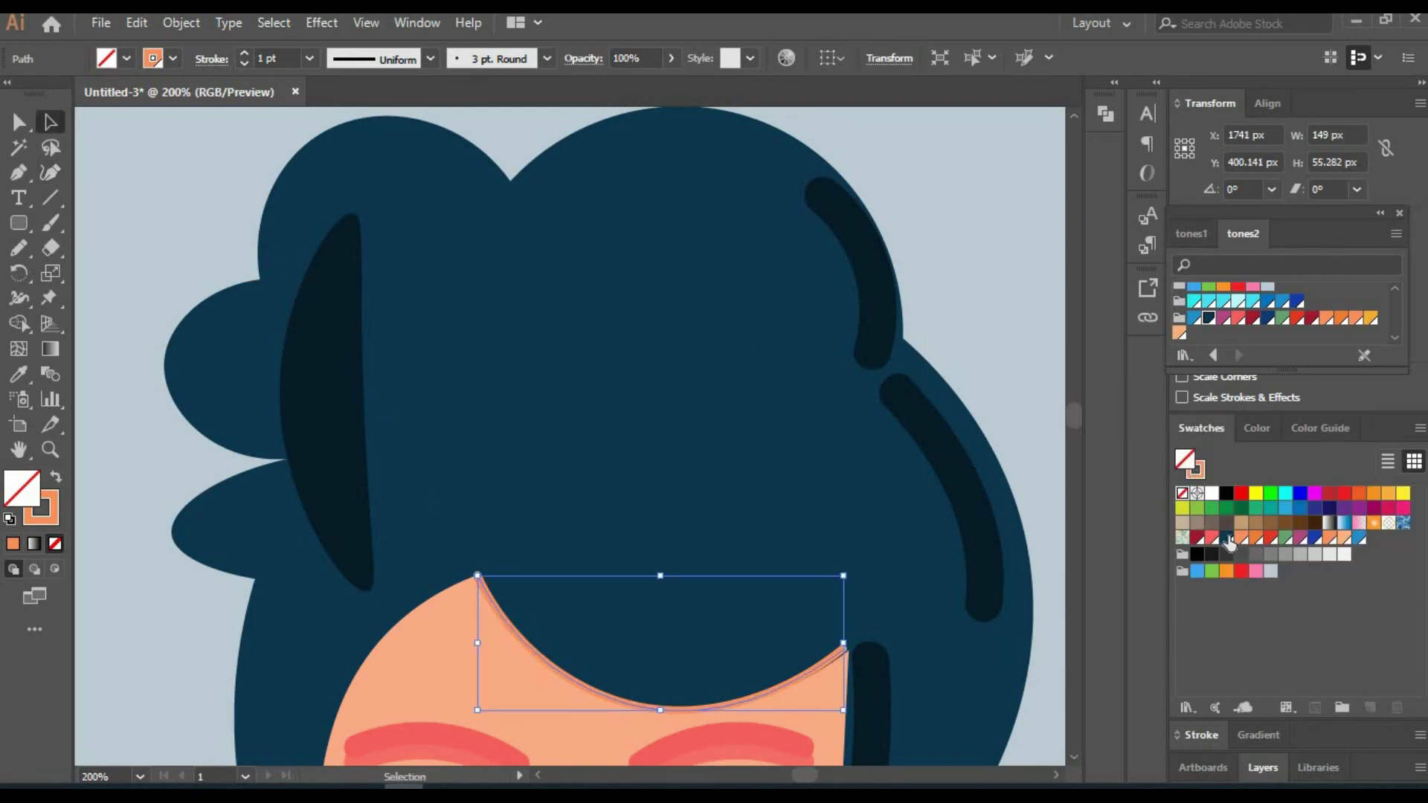
click(1227, 538)
click(1231, 541)
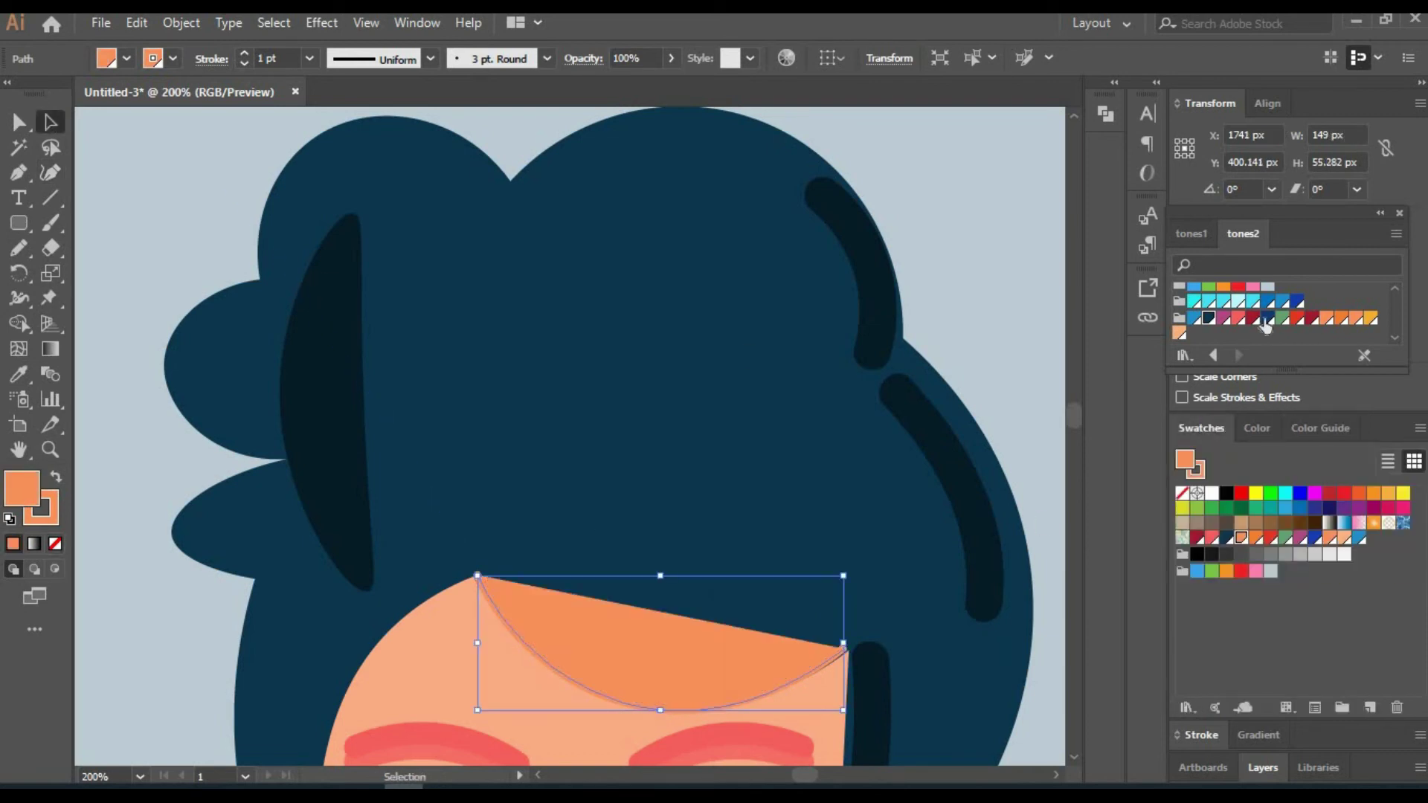
click(1320, 428)
click(1272, 512)
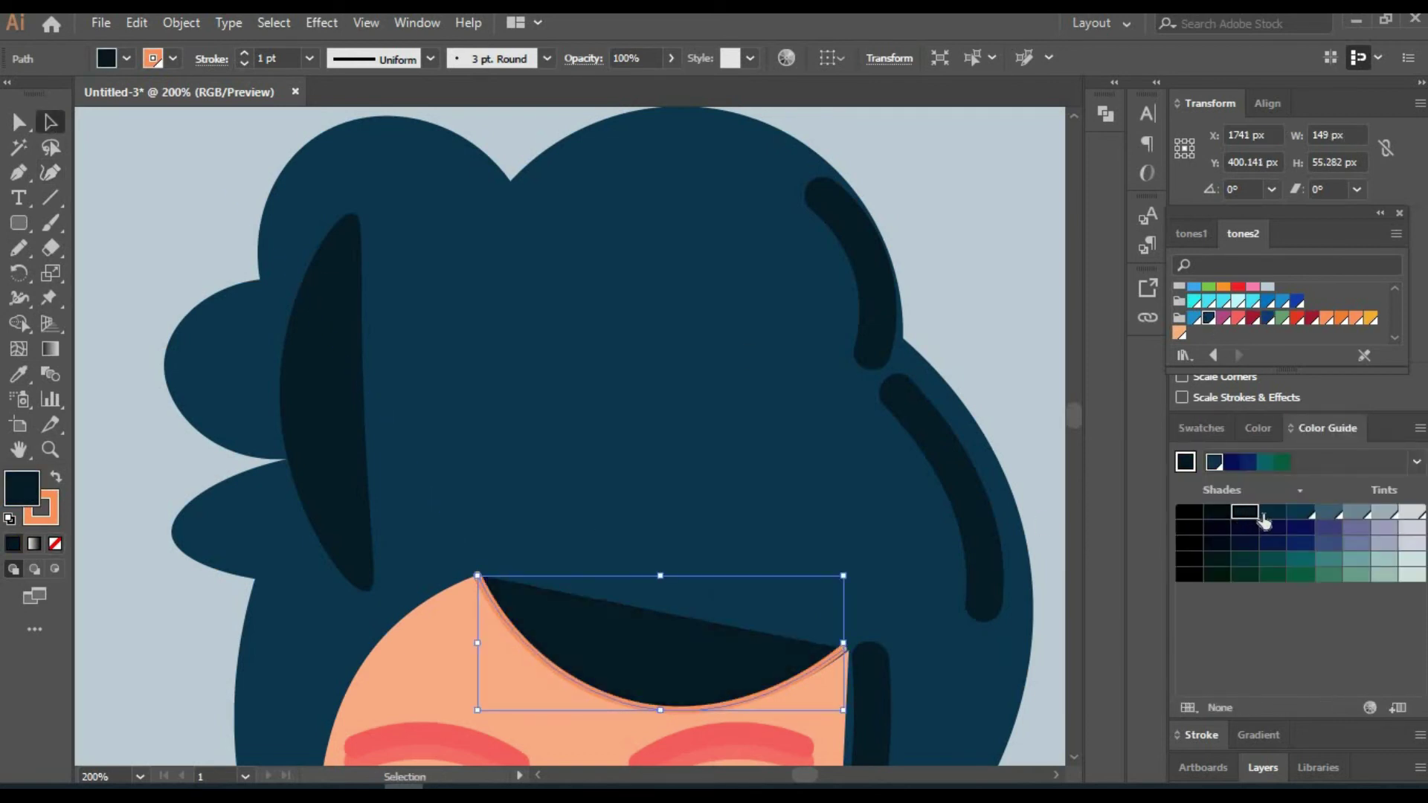
click(916, 283)
drag(916, 283, 872, 95)
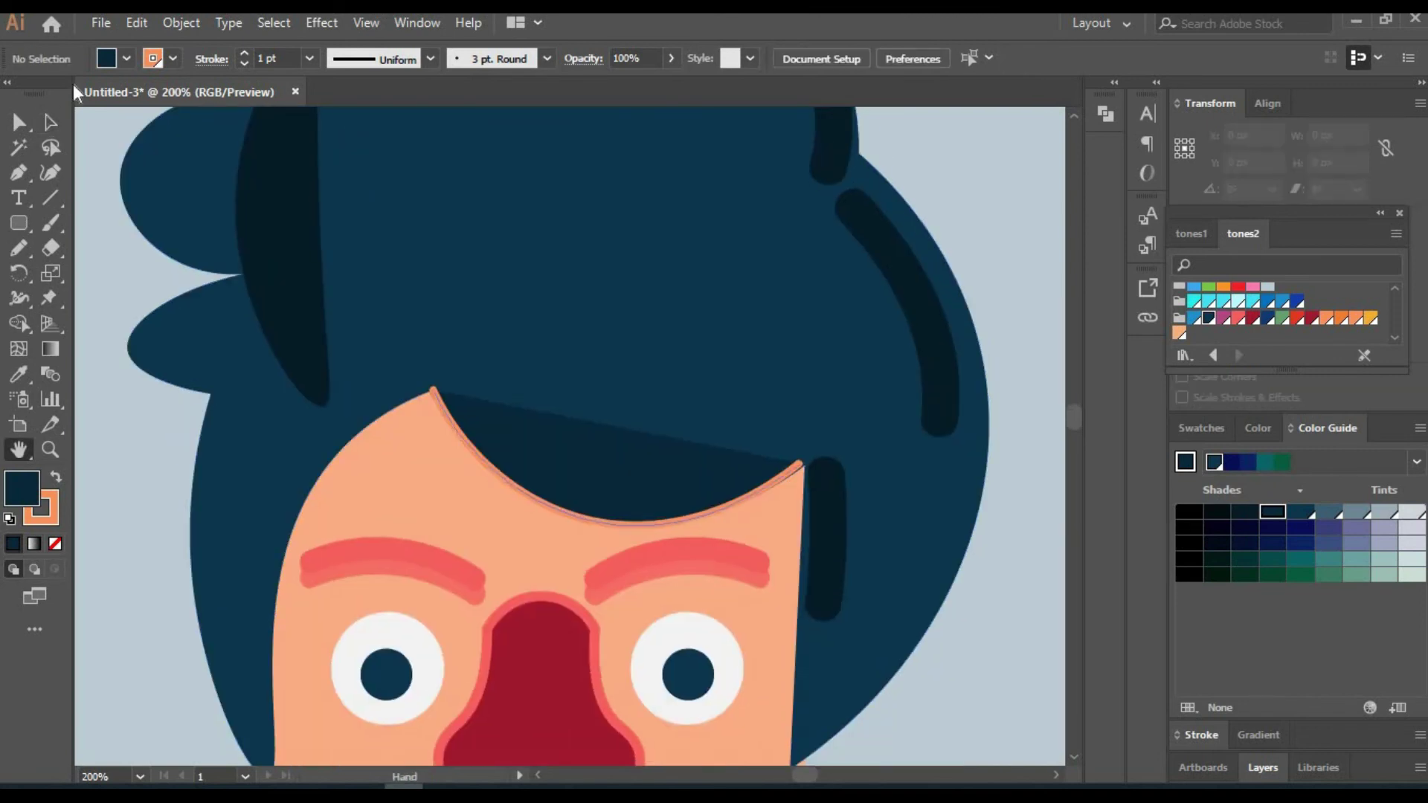
click(137, 278)
scroll(670, 297, down, 10)
click(461, 375)
Reduce the left mustache line's stroke to 20 pt and lengthen it outward.
click(504, 333)
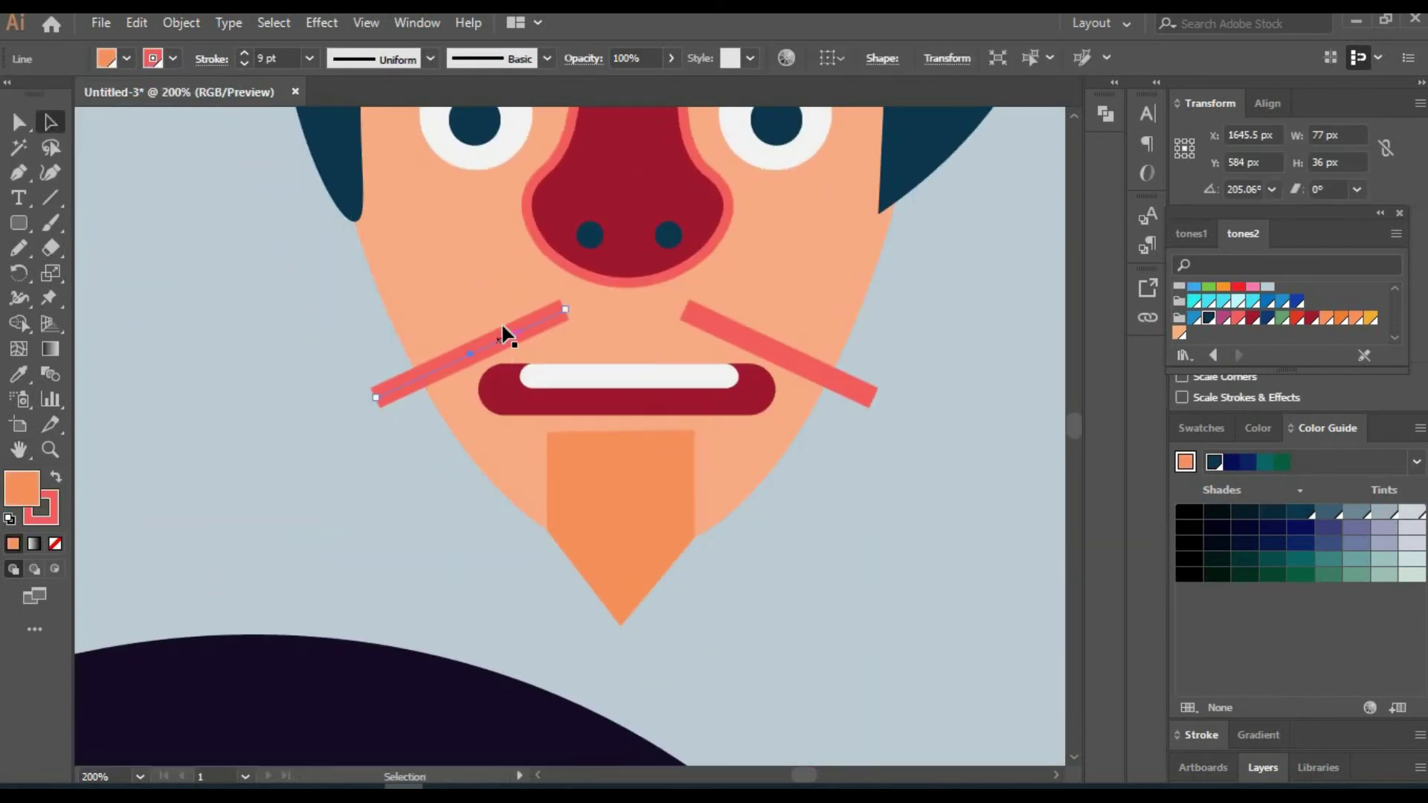
click(244, 64)
key(shift+grave)
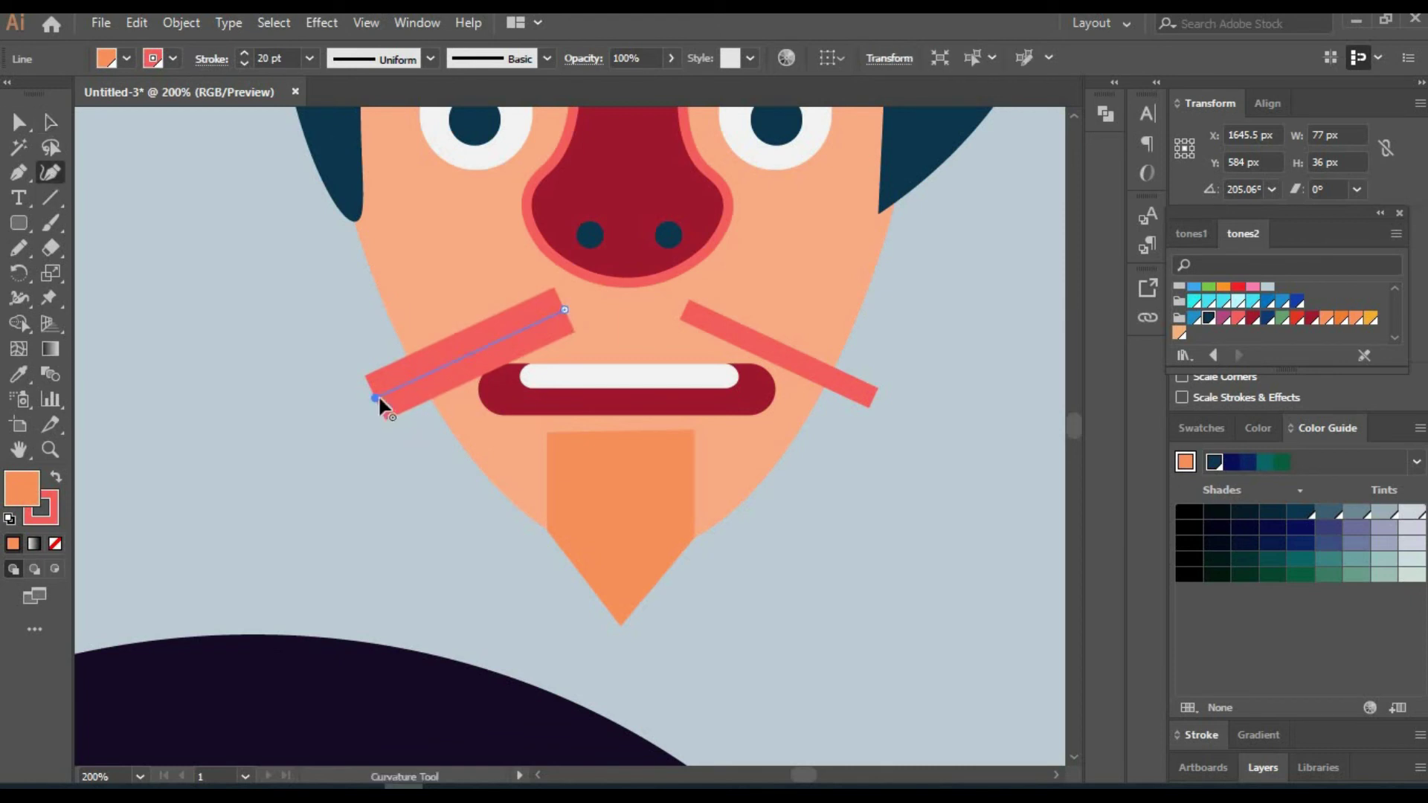
drag(376, 397, 221, 474)
click(627, 310)
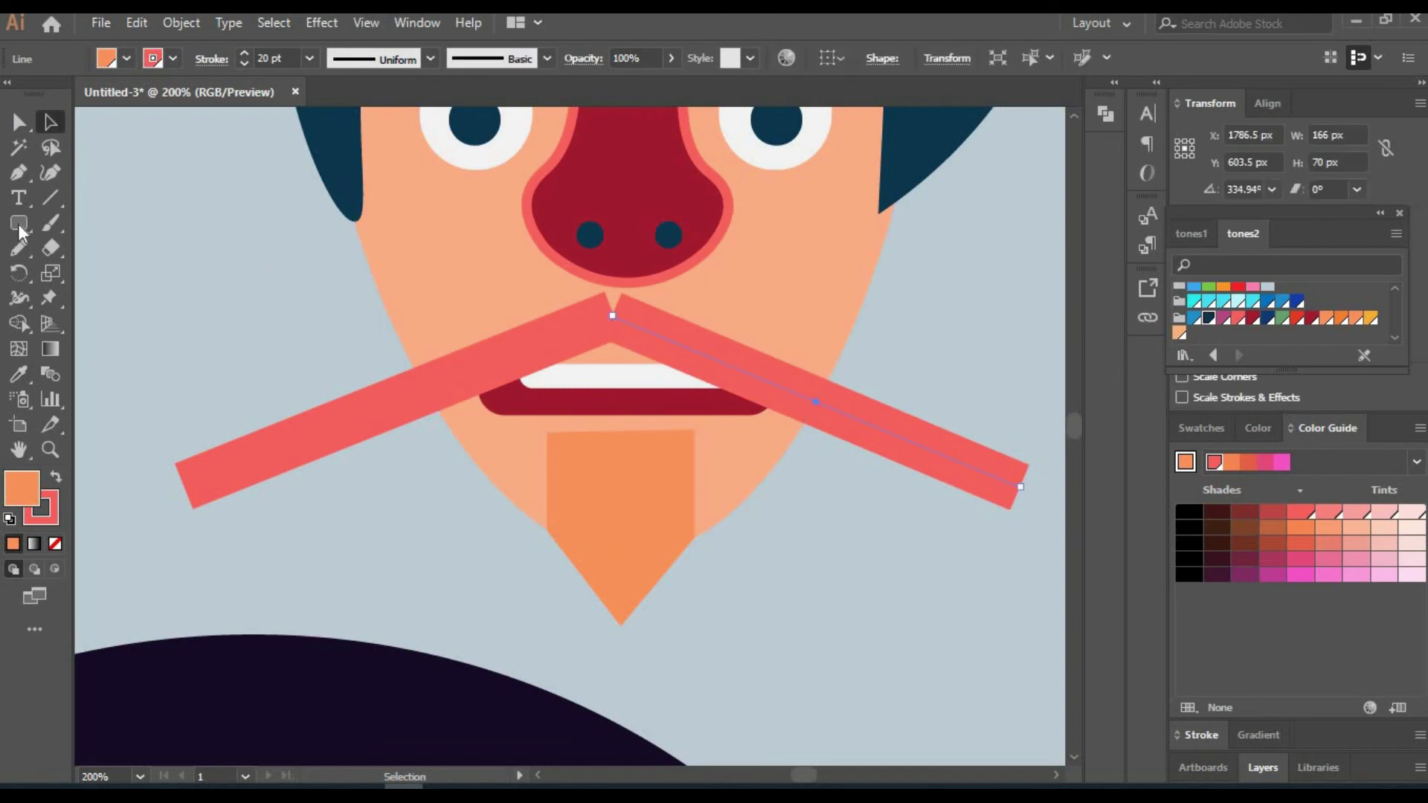
Draw a coral rounded bar with no outline and tilt it over the mouth.
drag(358, 616, 360, 617)
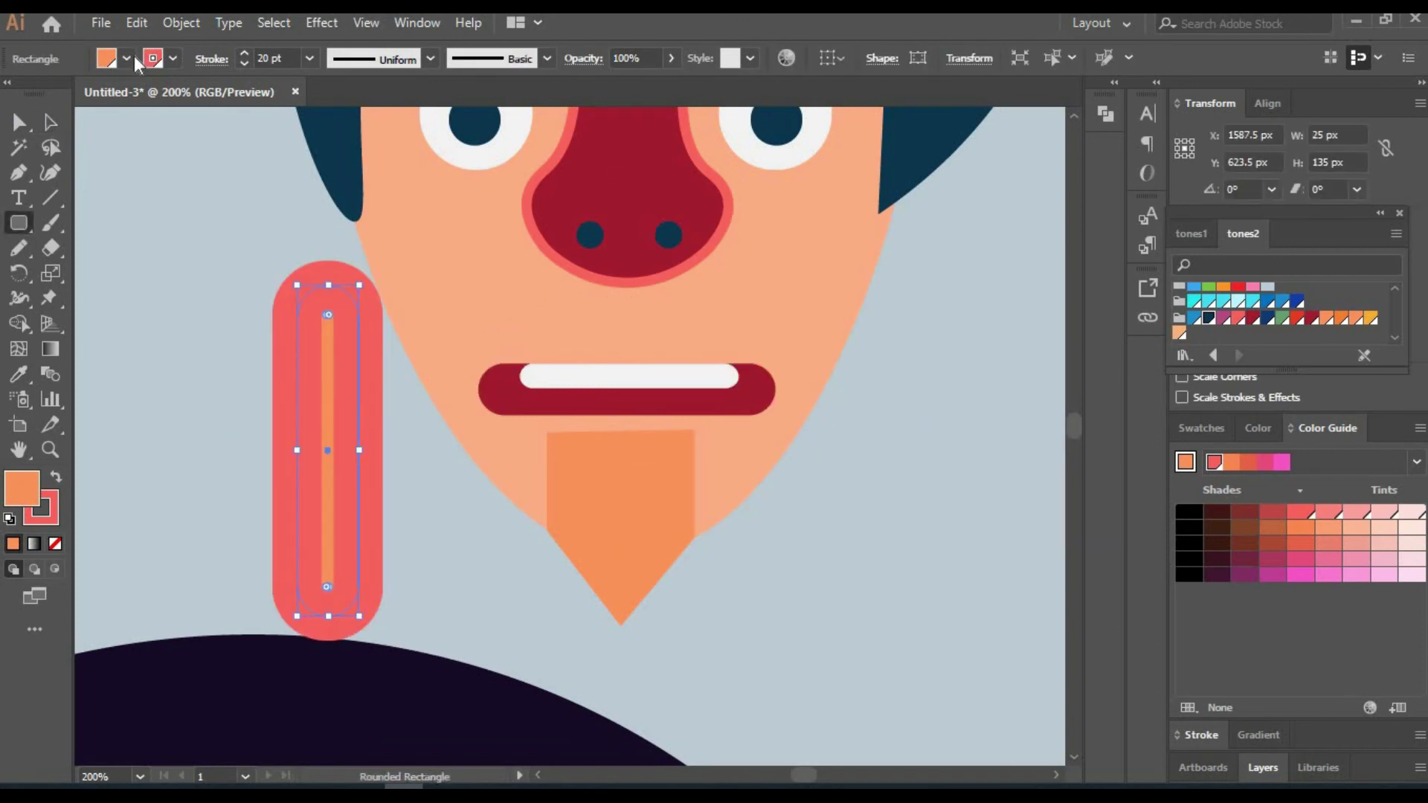
click(126, 58)
click(157, 148)
click(309, 58)
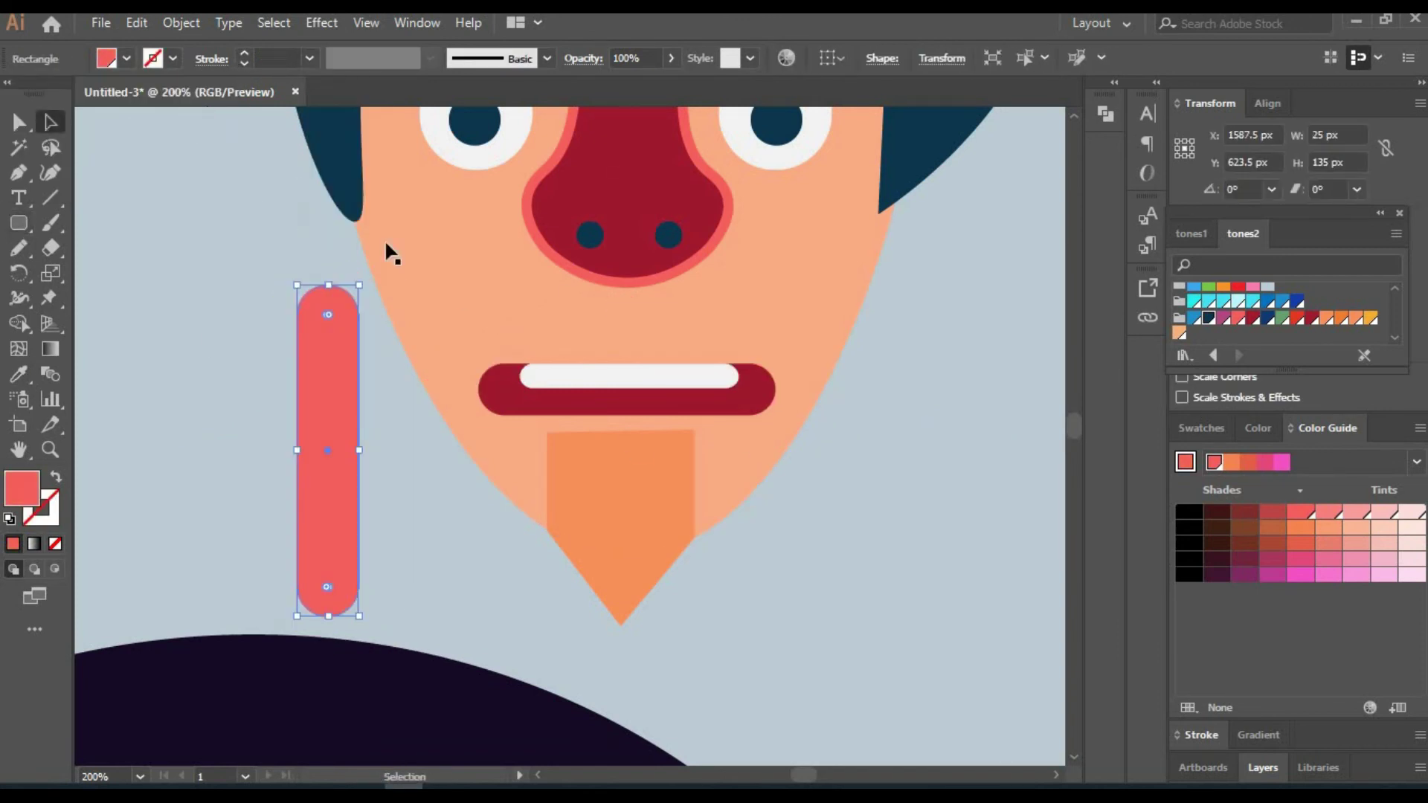
mouse_move(385, 239)
mouse_down()
mouse_move(511, 405)
mouse_move(363, 452)
mouse_move(283, 528)
mouse_up()
Make a mirrored copy of the mustache bar and slide it right into a V.
right_click(561, 332)
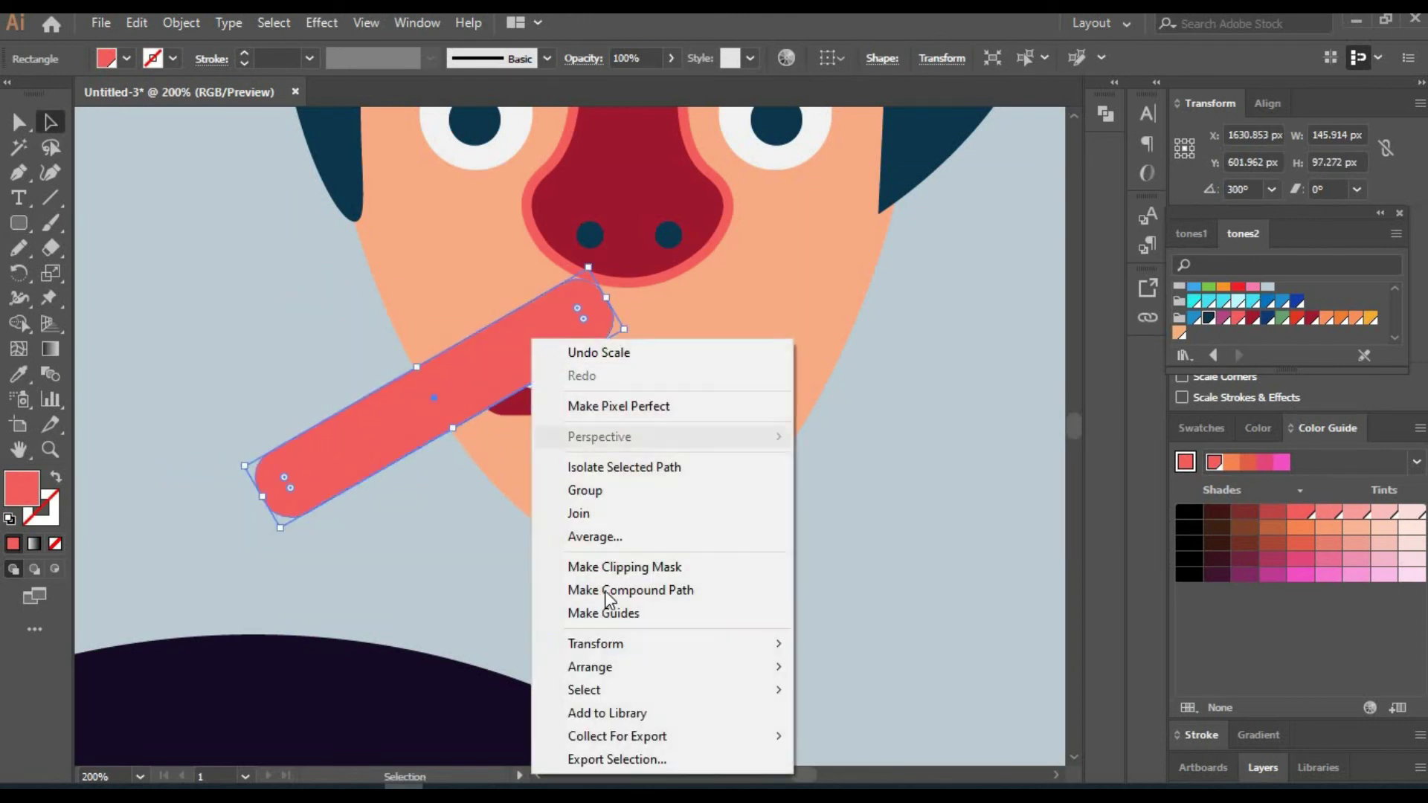
click(825, 691)
click(823, 535)
drag(455, 401, 798, 400)
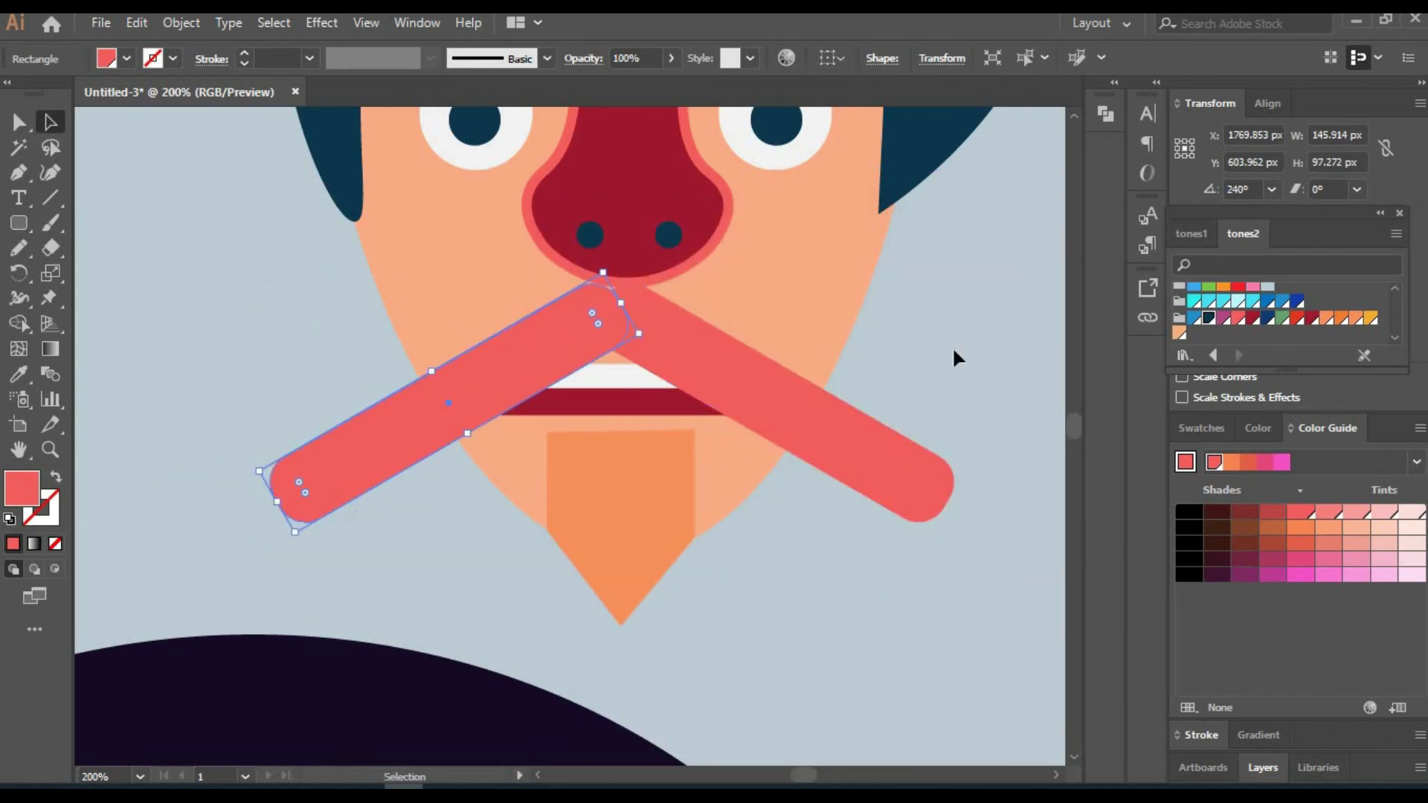
click(952, 346)
Fine-tune both mustache bars' positions and add an ellipse where they meet.
drag(730, 351, 732, 352)
click(18, 222)
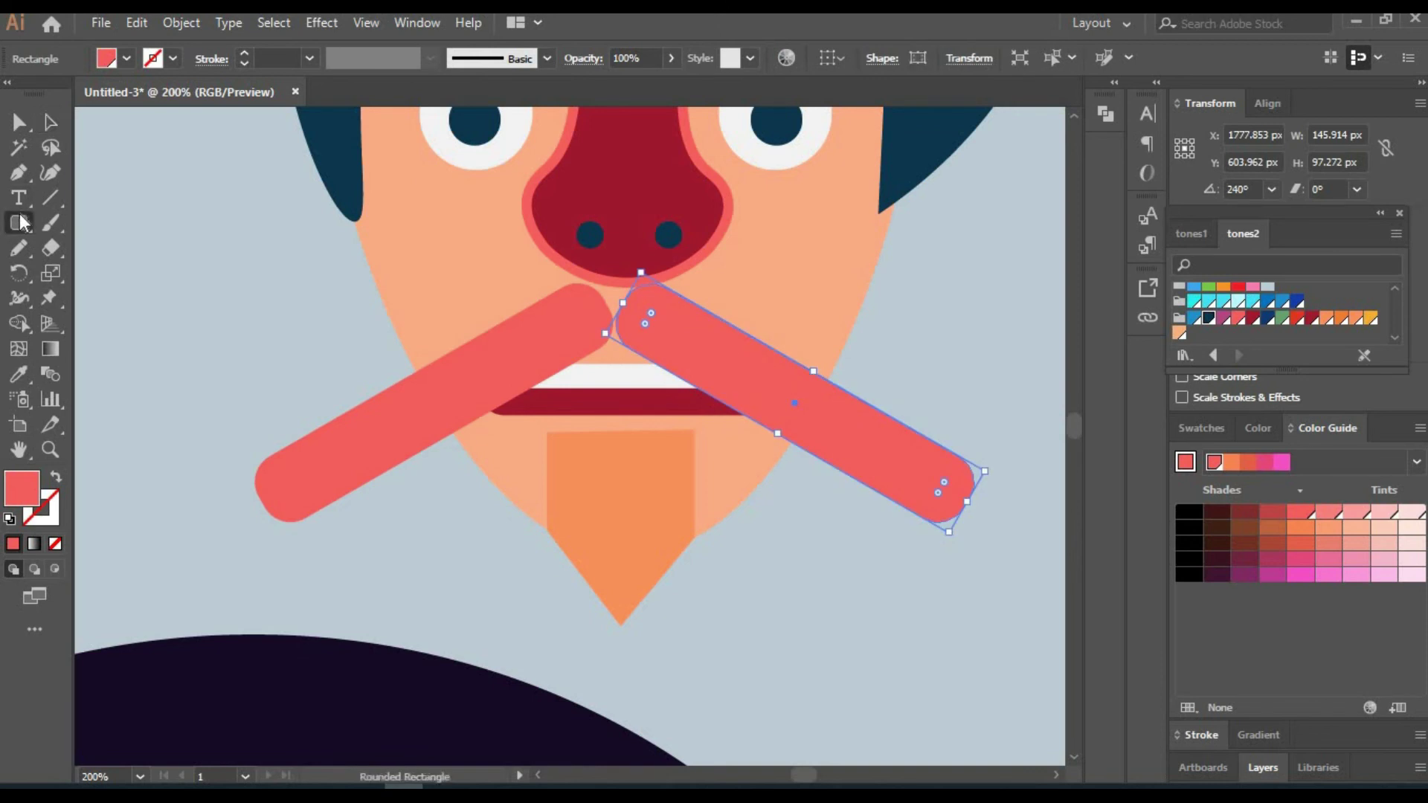
key(a)
drag(445, 362, 452, 368)
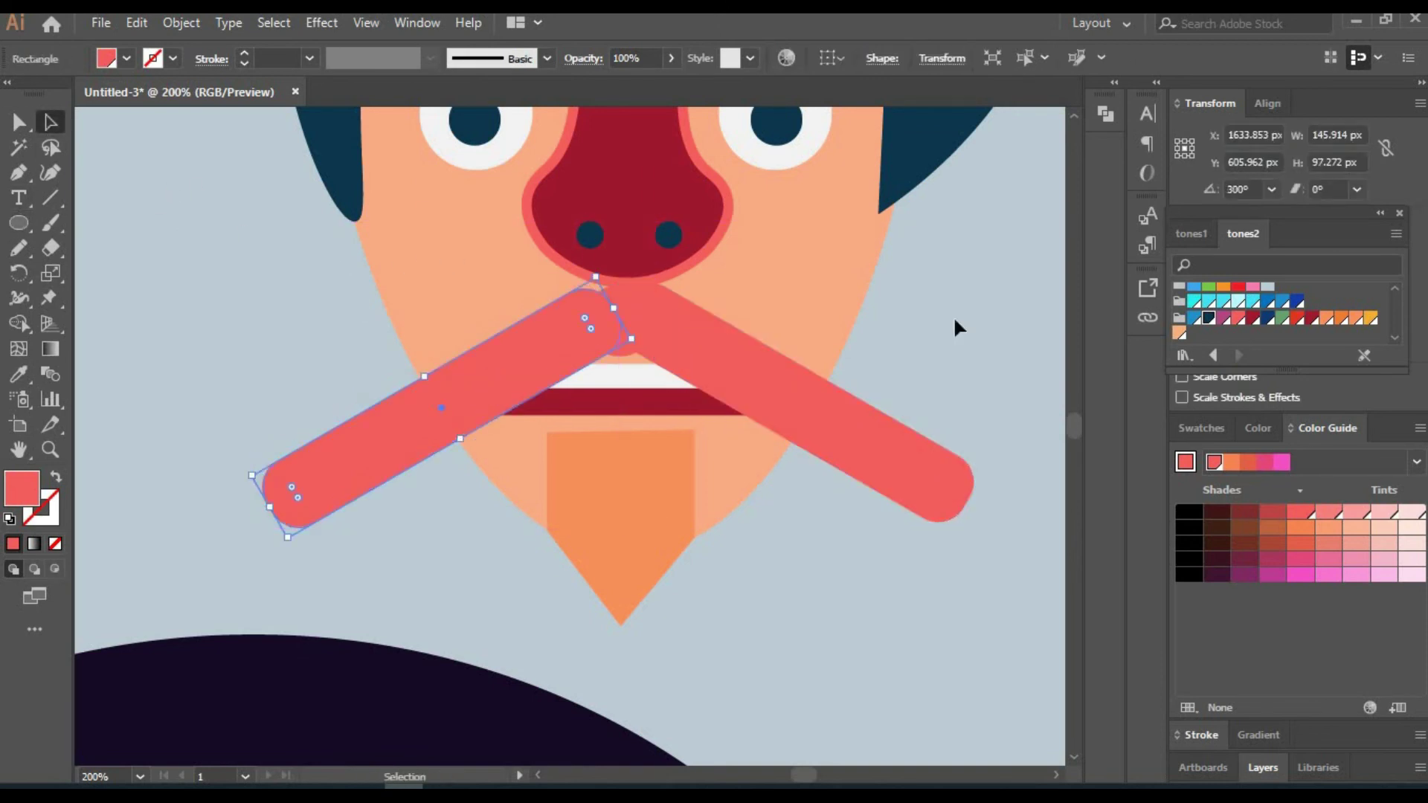
click(953, 316)
drag(622, 319, 655, 366)
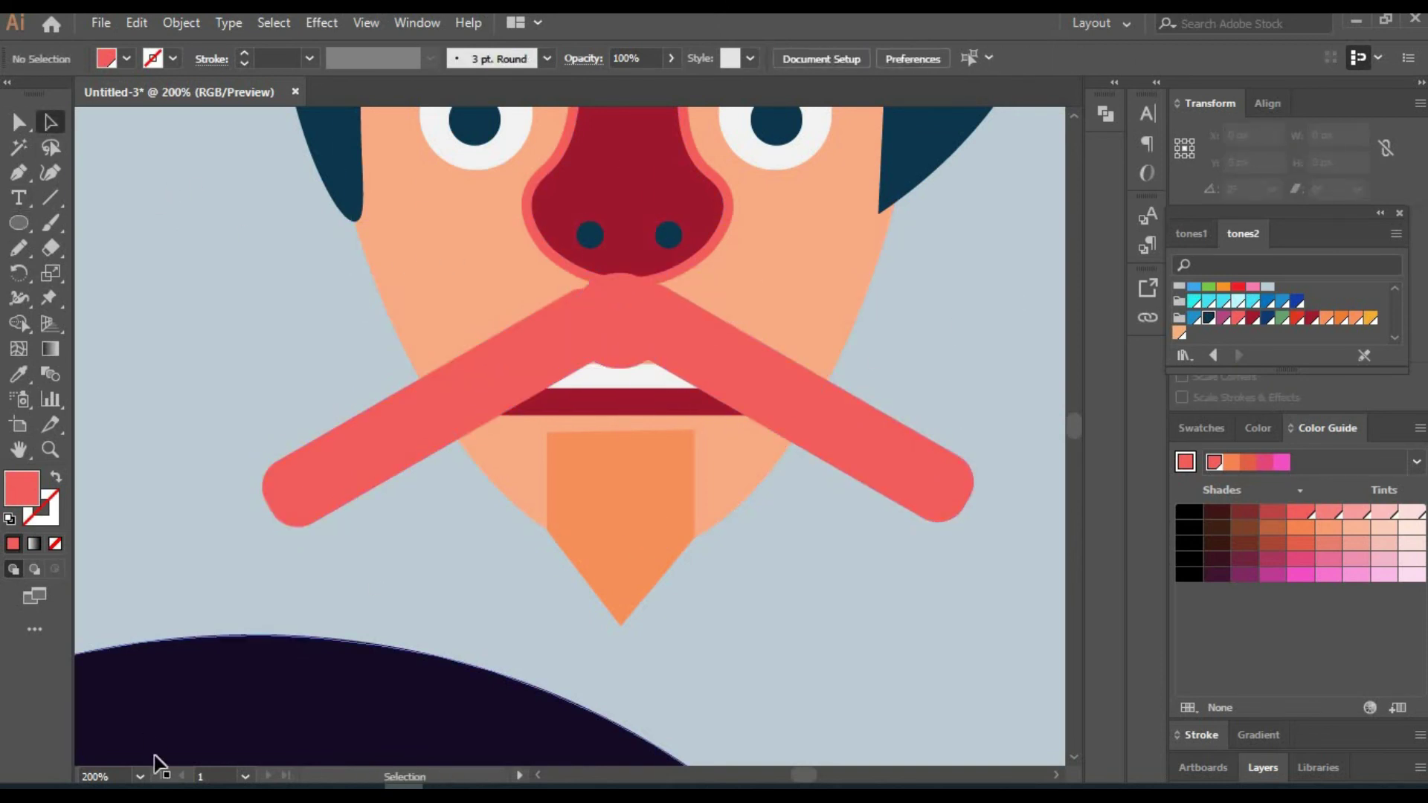
key(ctrl+minus)
key(ctrl+minus)
key(ctrl+minus)
Recolour the red-nosed man's hair a darker navy shade.
click(844, 223)
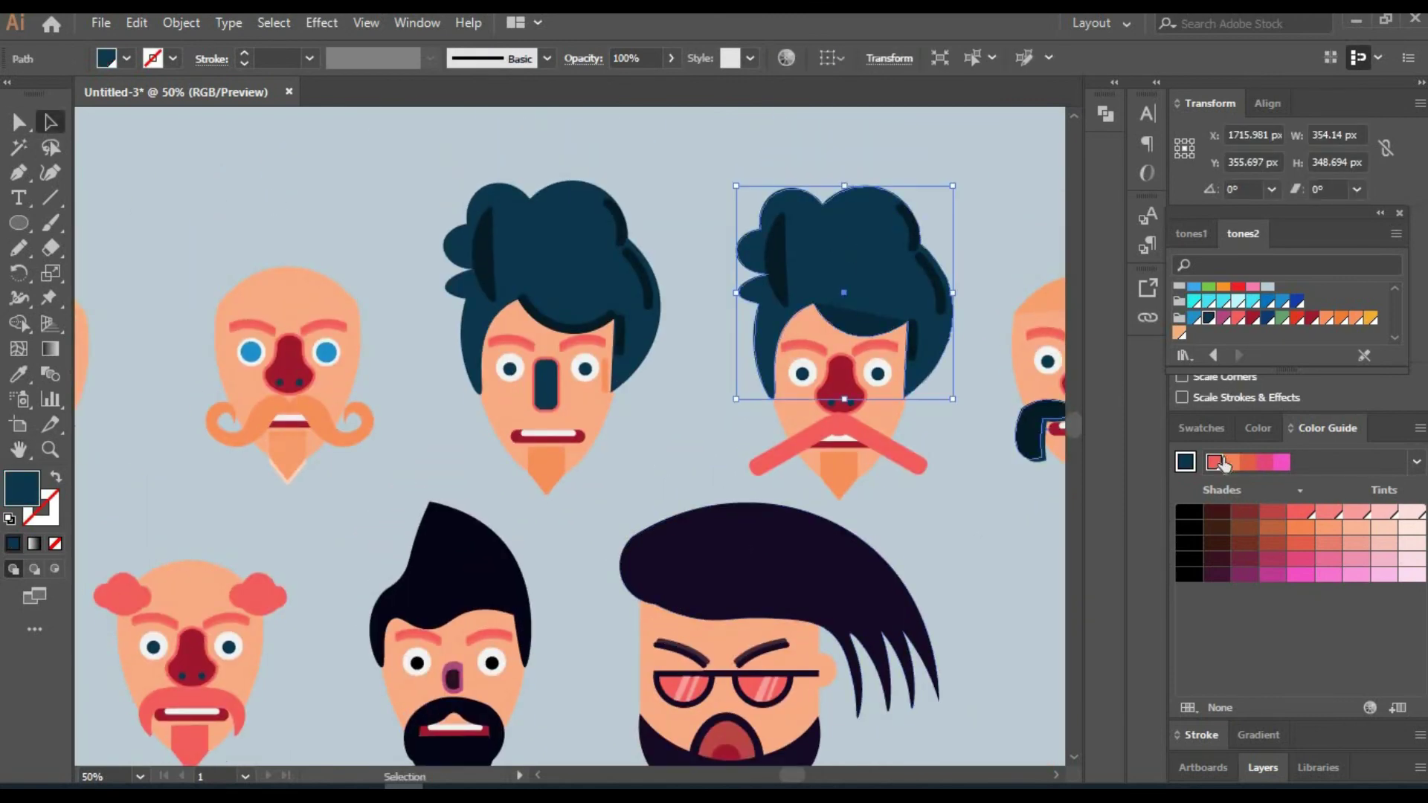
click(1202, 428)
click(1198, 538)
click(1286, 538)
click(1328, 427)
click(1217, 526)
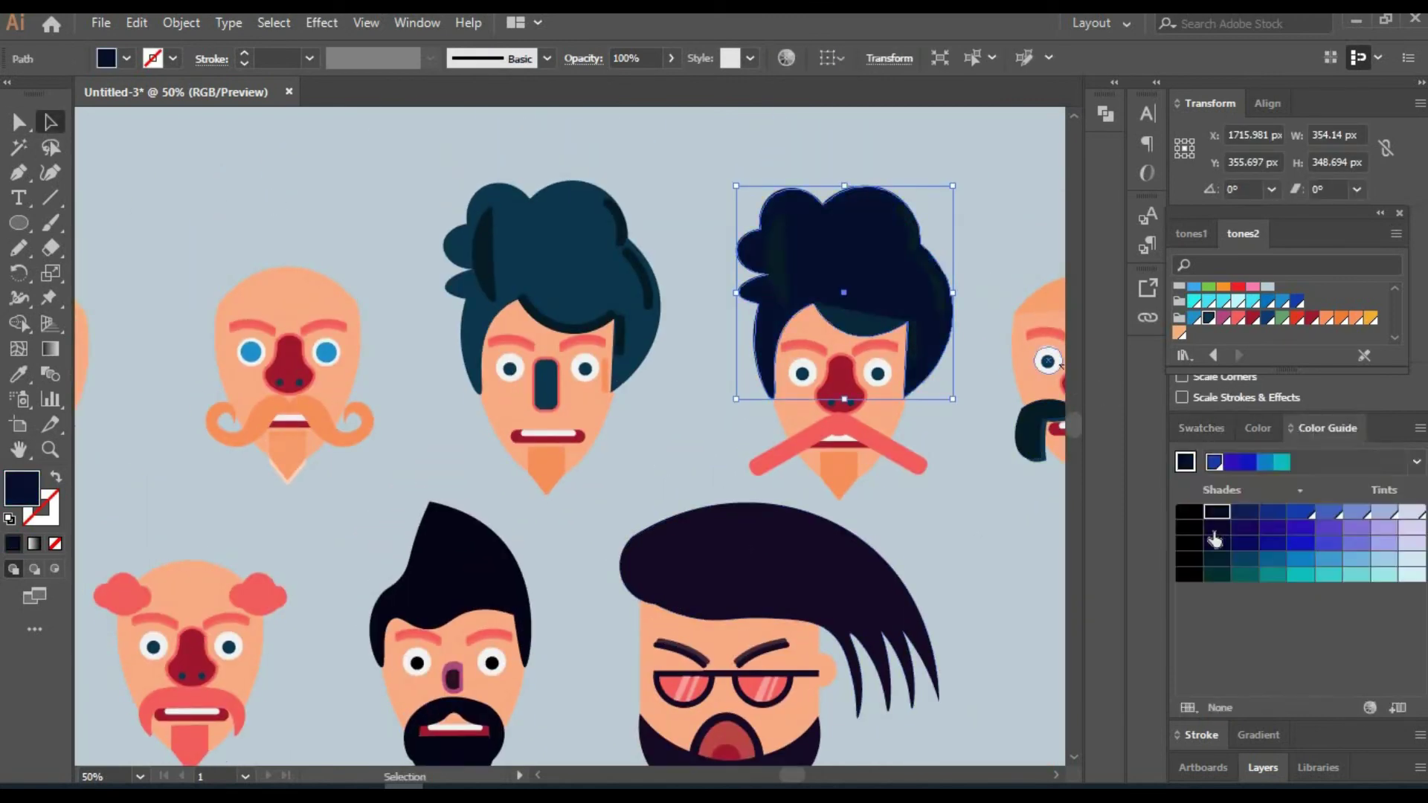
click(1002, 241)
Give both navy hair highlights a brighter indigo fill.
click(929, 290)
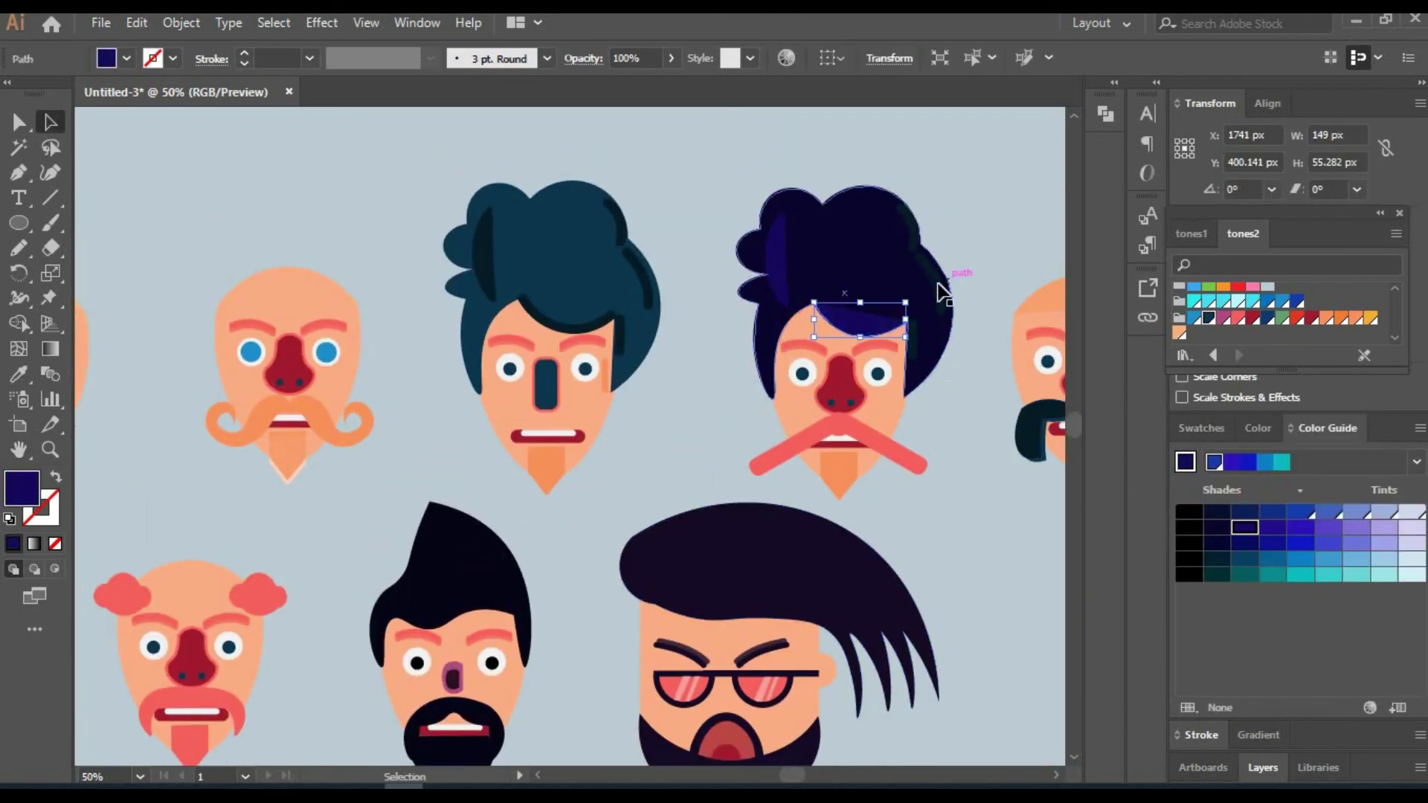
drag(918, 297, 915, 237)
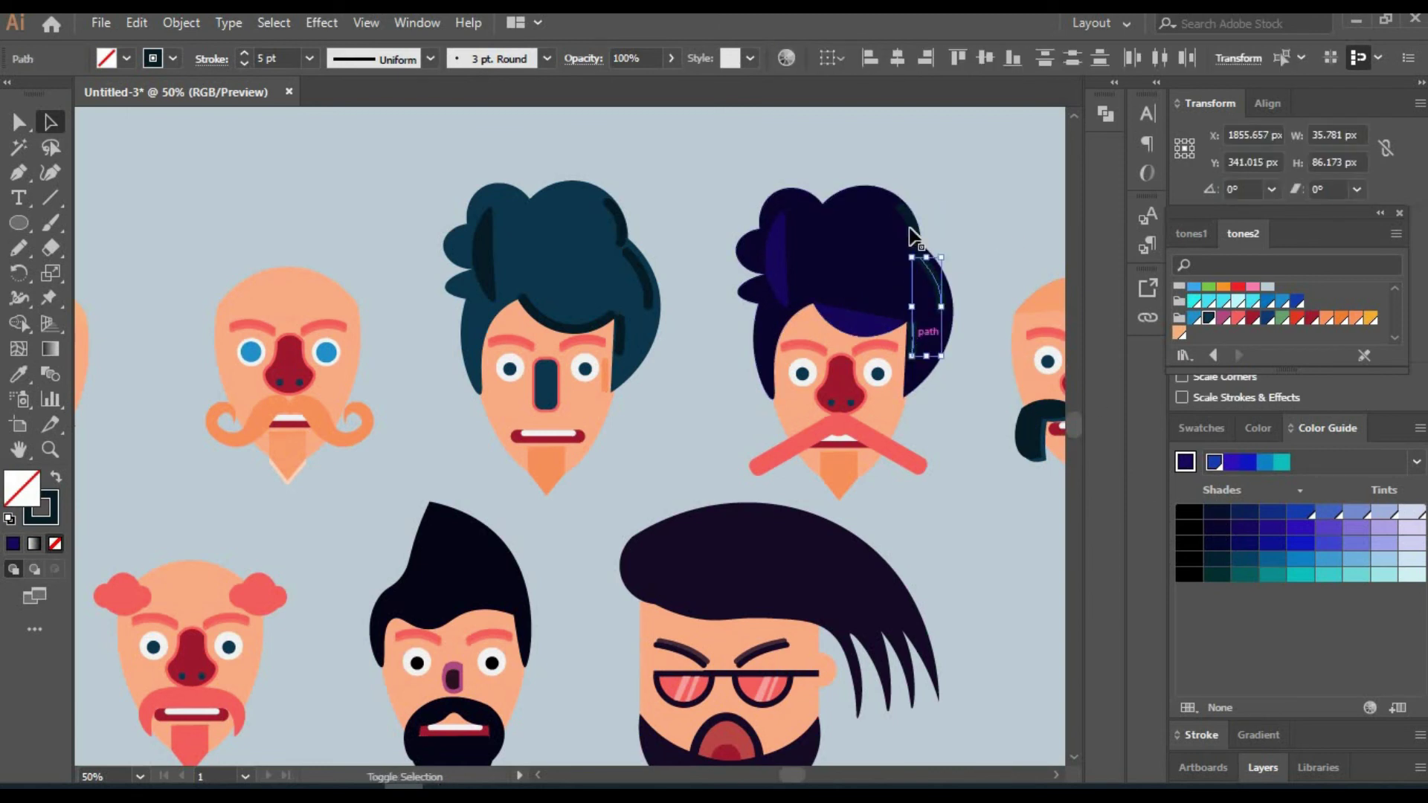
click(1243, 540)
click(929, 290)
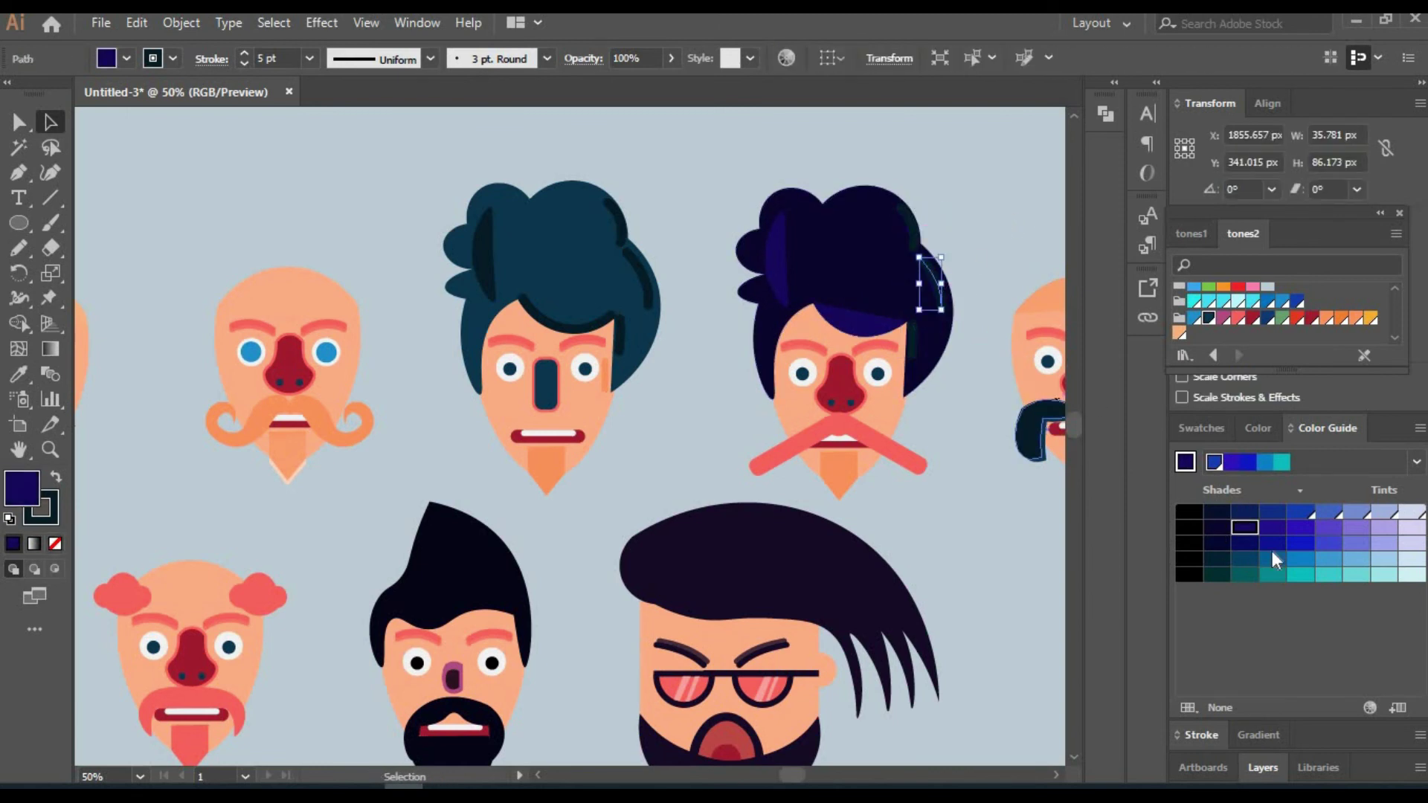
click(1201, 428)
click(1196, 471)
click(1320, 428)
click(933, 234)
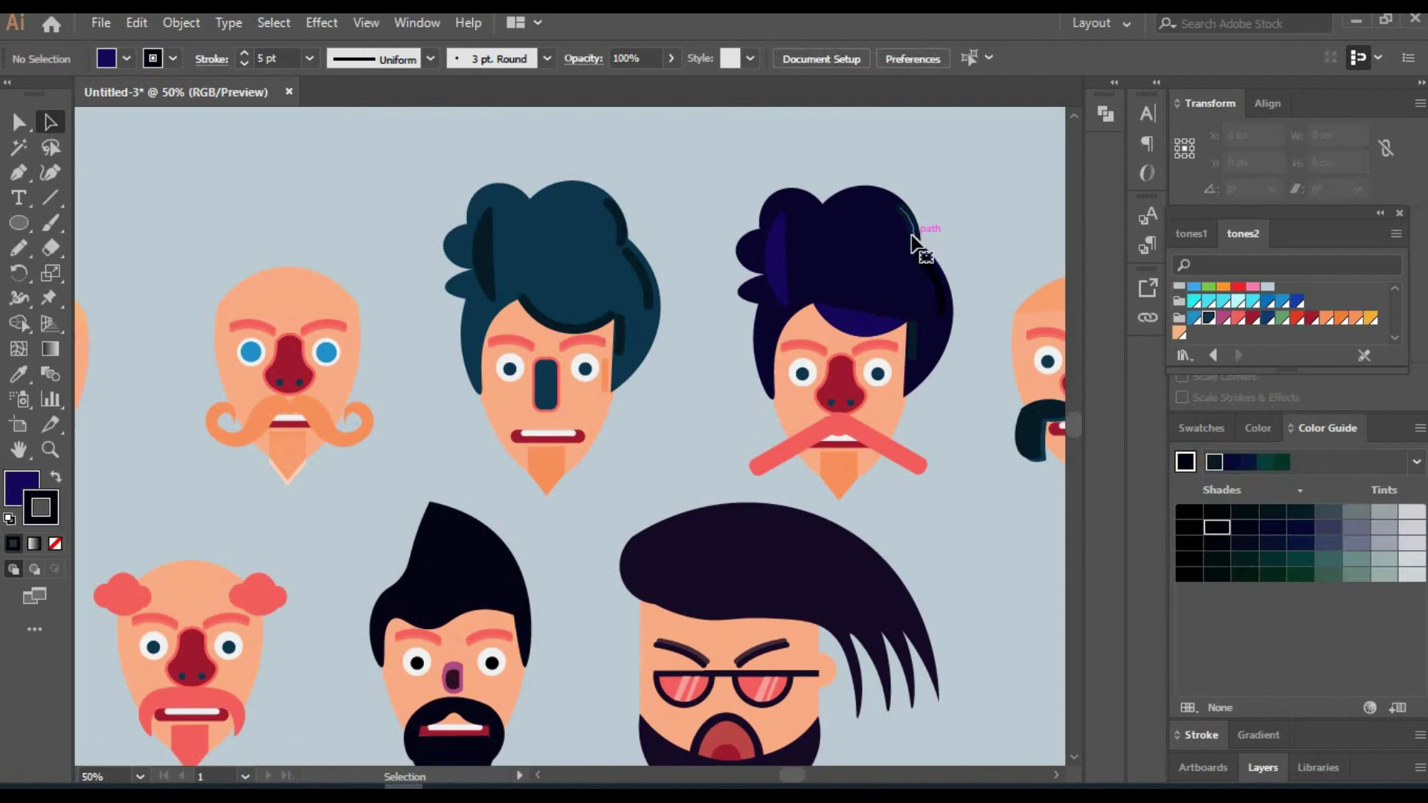
click(913, 339)
Pick up the curly-bearded face's peach skin colour as the active fill.
scroll(765, 500, right, 2)
scroll(720, 468, right, 5)
scroll(720, 473, down, 1)
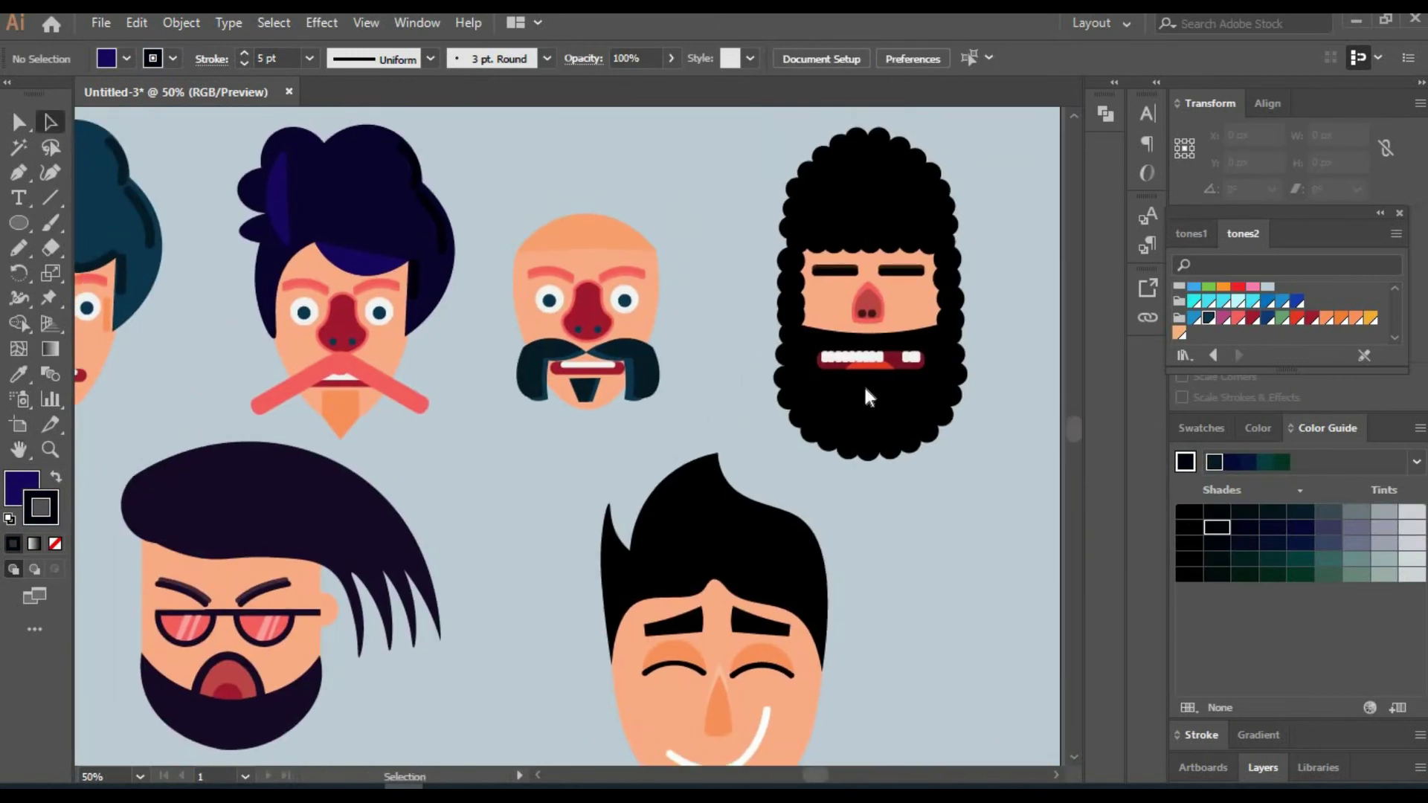
click(915, 290)
click(1352, 529)
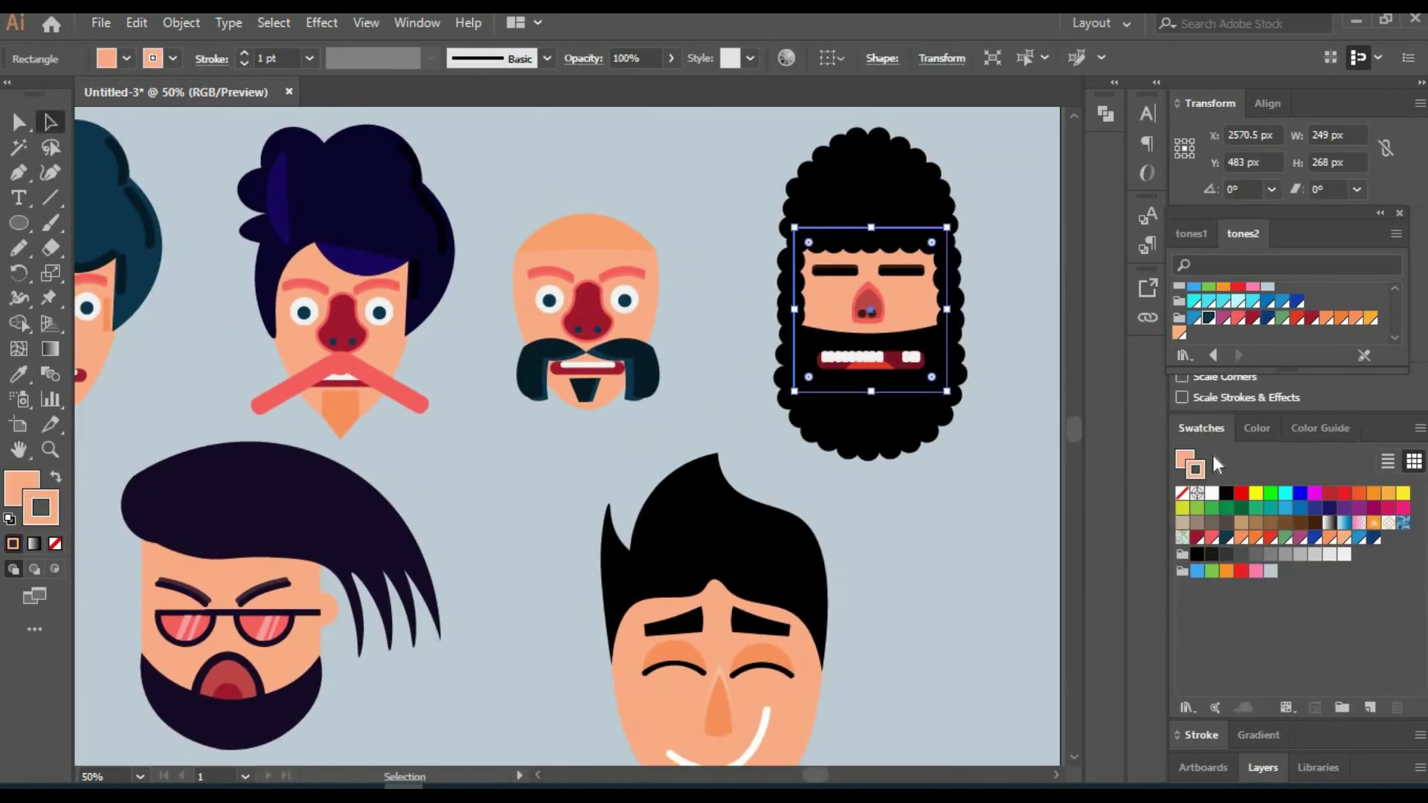
key(x)
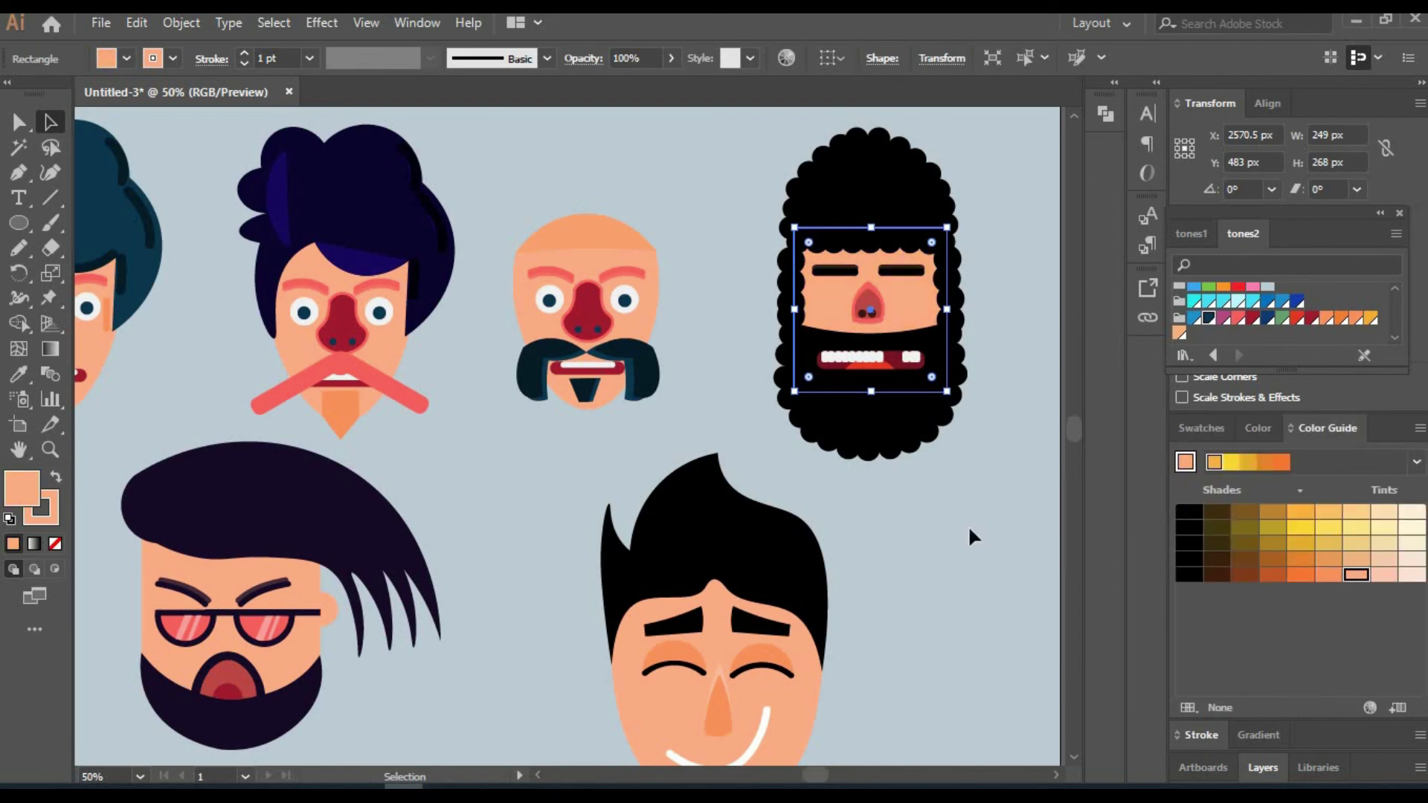
click(973, 535)
Make offset copies of the bald face's left and right hair clouds at 50% opacity.
scroll(570, 436, left, 10)
click(140, 777)
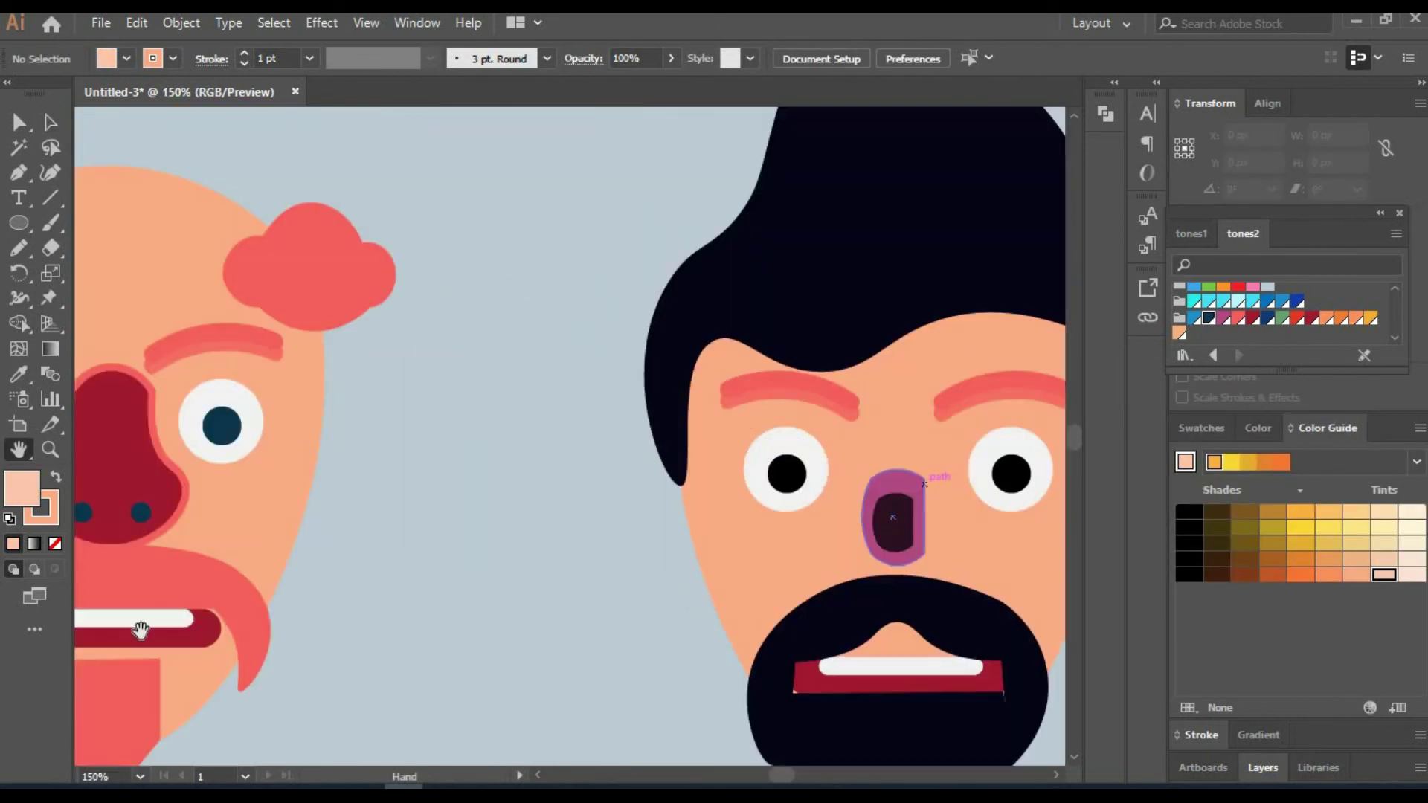
drag(139, 632, 554, 632)
key(a)
click(367, 258)
click(652, 58)
text(50)
click(743, 171)
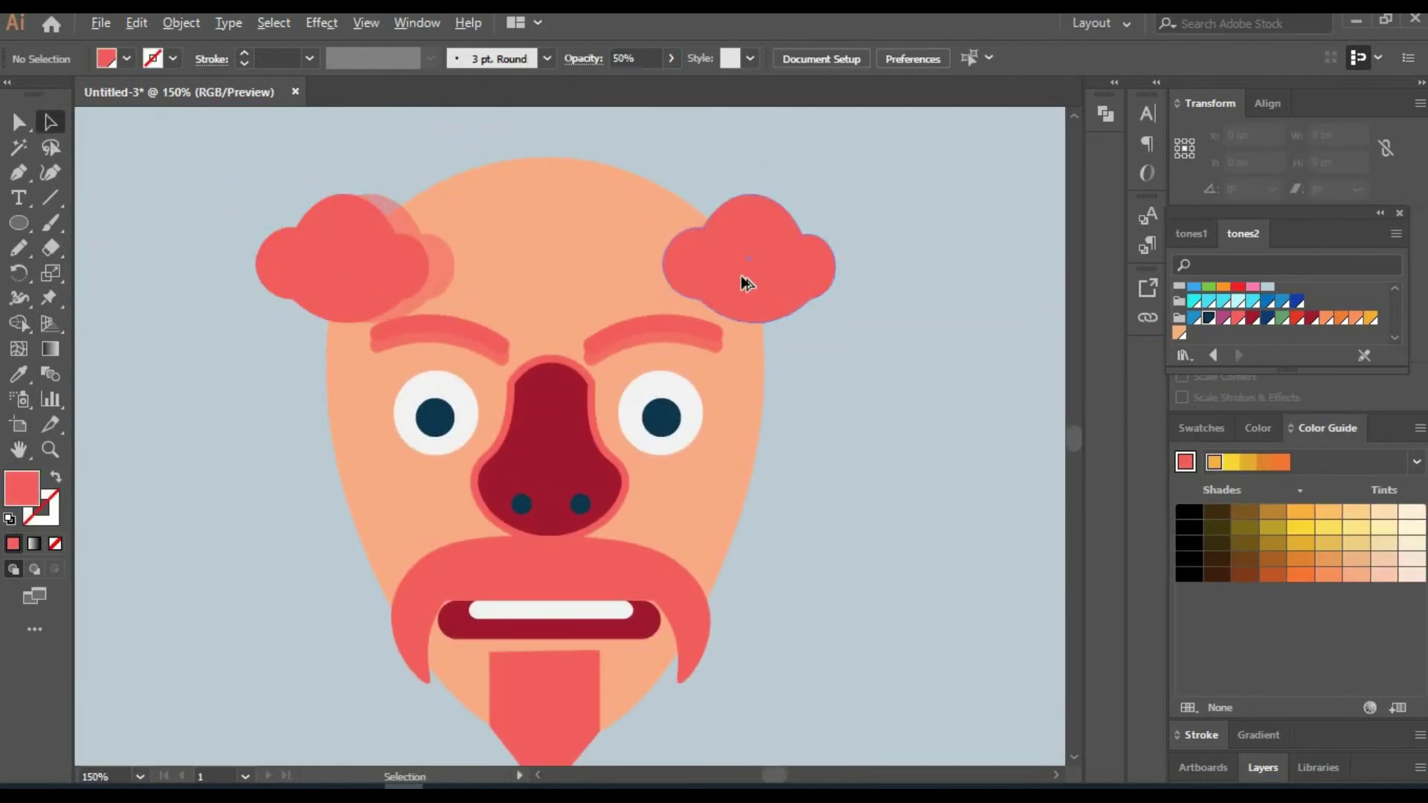
click(741, 275)
click(653, 58)
text(50)
click(864, 498)
Nudge the bald face's mustache back into place and select its pointed beard.
drag(112, 241, 106, 173)
key(a)
click(670, 513)
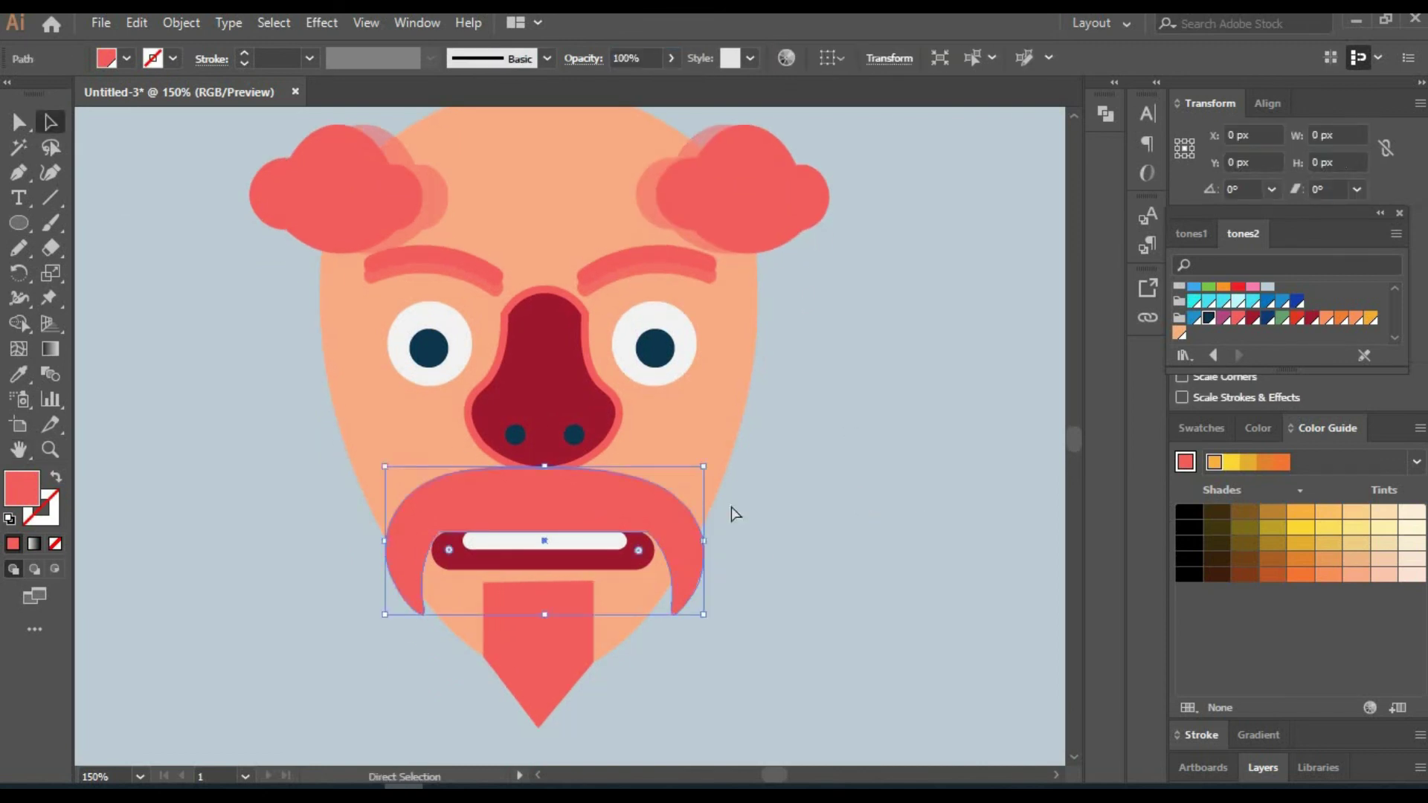
drag(692, 521, 600, 506)
click(828, 592)
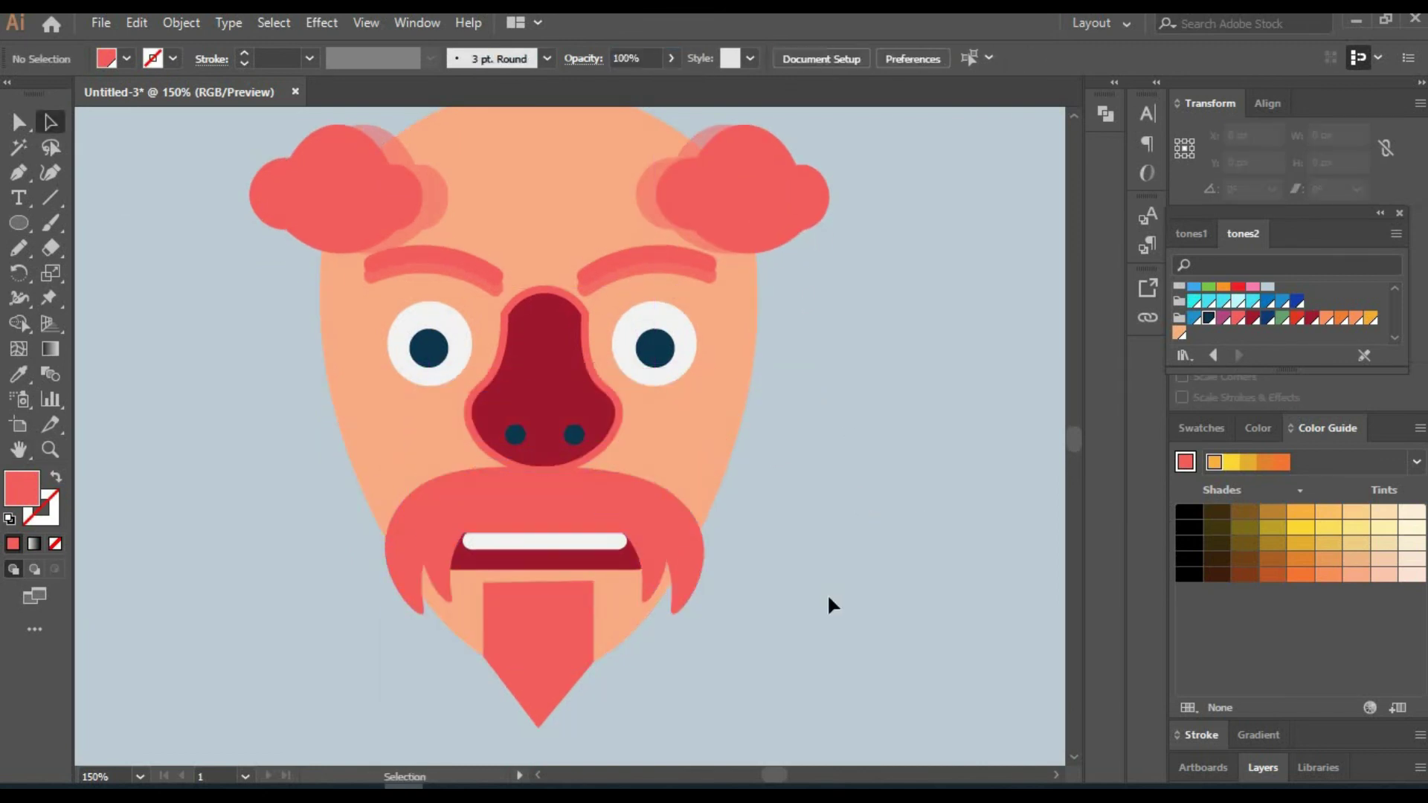
click(571, 653)
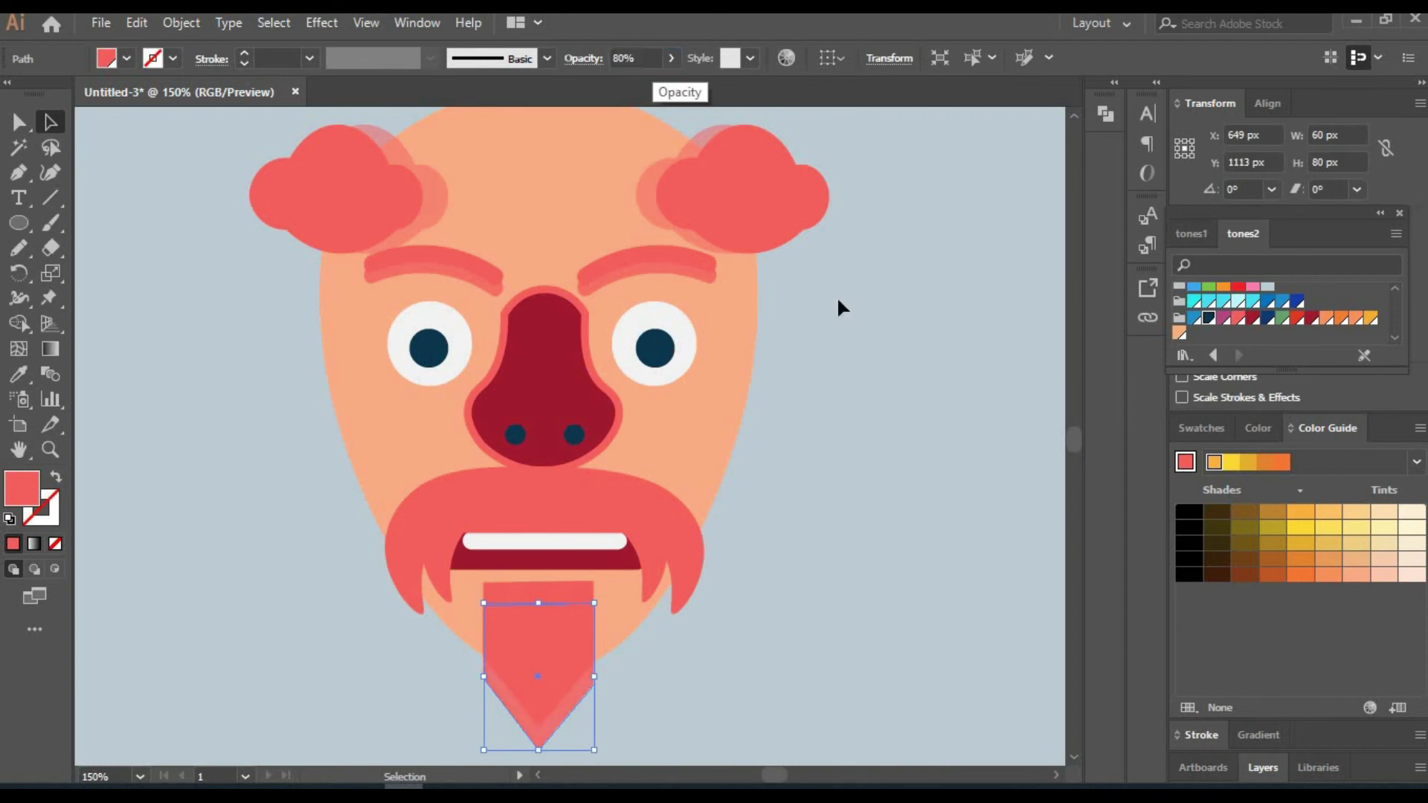
click(836, 513)
key(h)
mouse_move(836, 513)
mouse_down()
mouse_move(510, 558)
mouse_move(156, 483)
mouse_up()
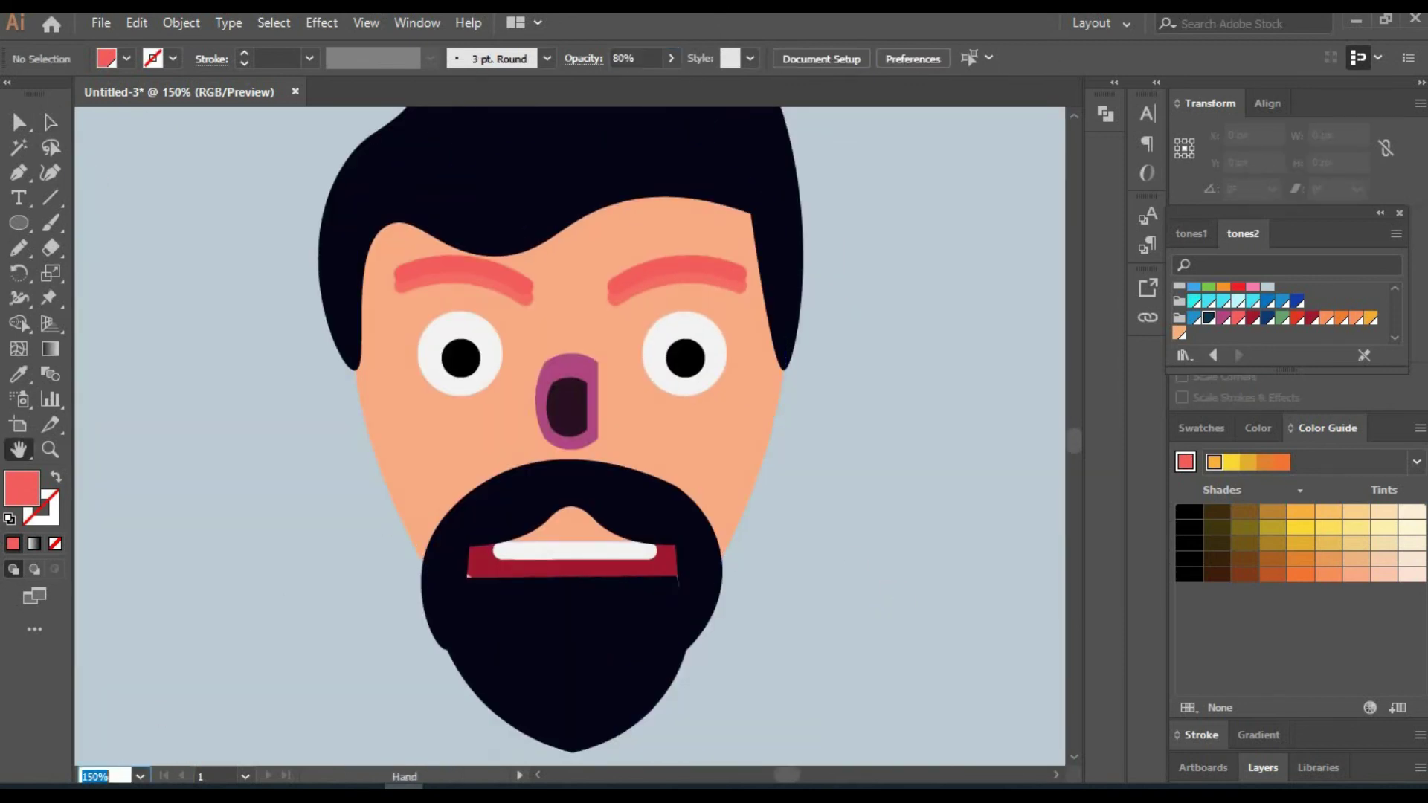
At 250% zoom, draw a tall thin orange rounded-rectangle bar on the right cheek.
text(250)
key(Return)
key(m)
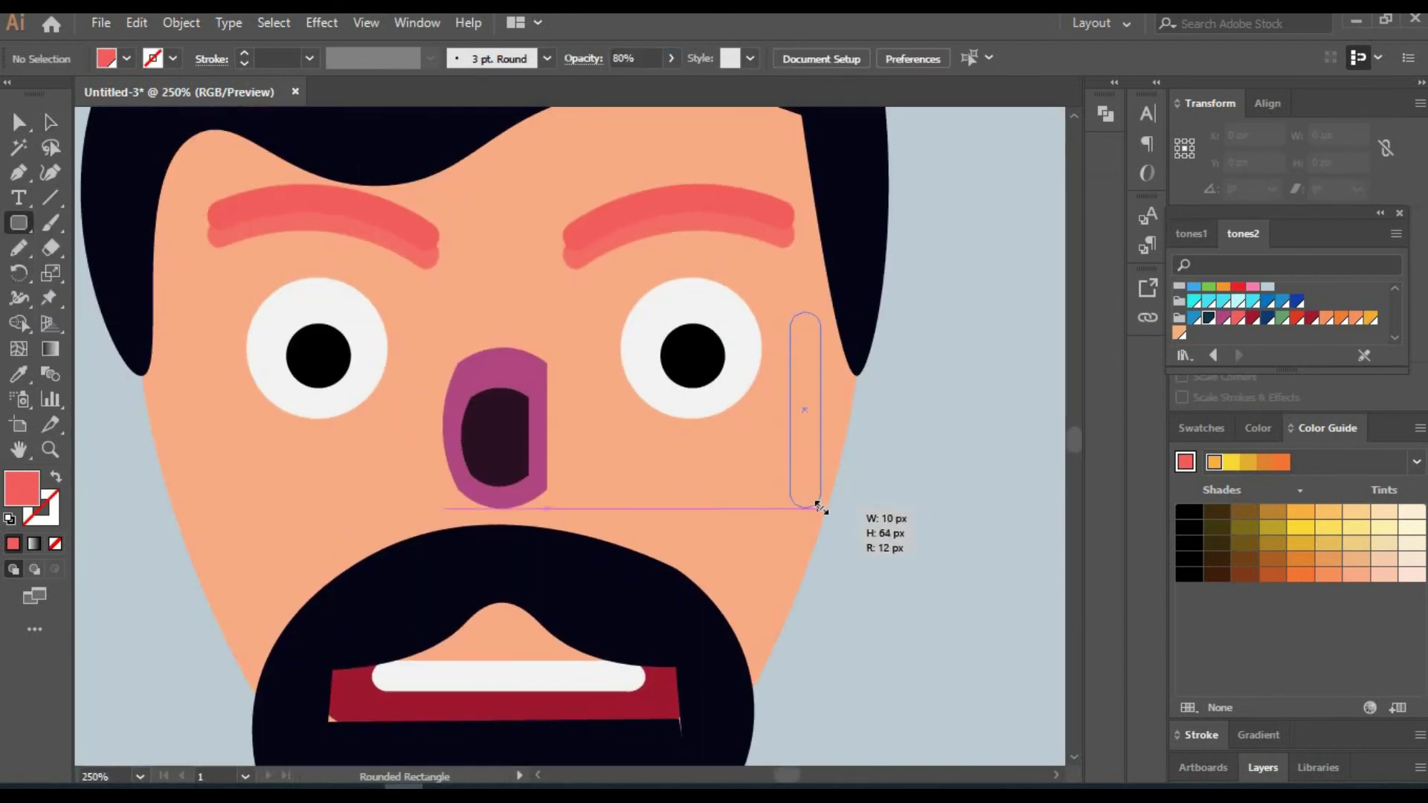
drag(819, 508, 818, 508)
click(1328, 574)
click(49, 121)
Split the right eye white along a pencil curve into a cream crescent, then copy it onto the left eye.
key(ctrl+shift+a)
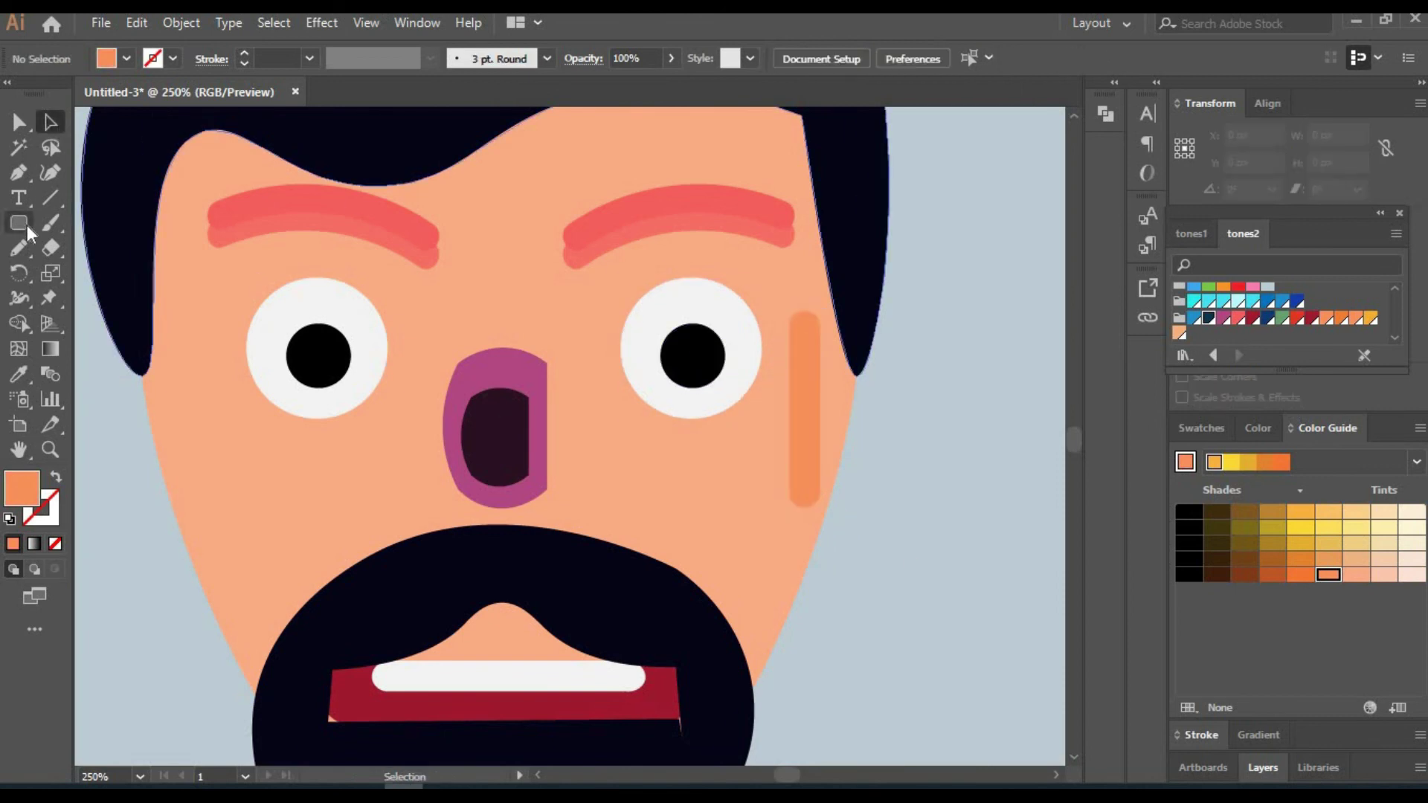
drag(697, 293, 697, 292)
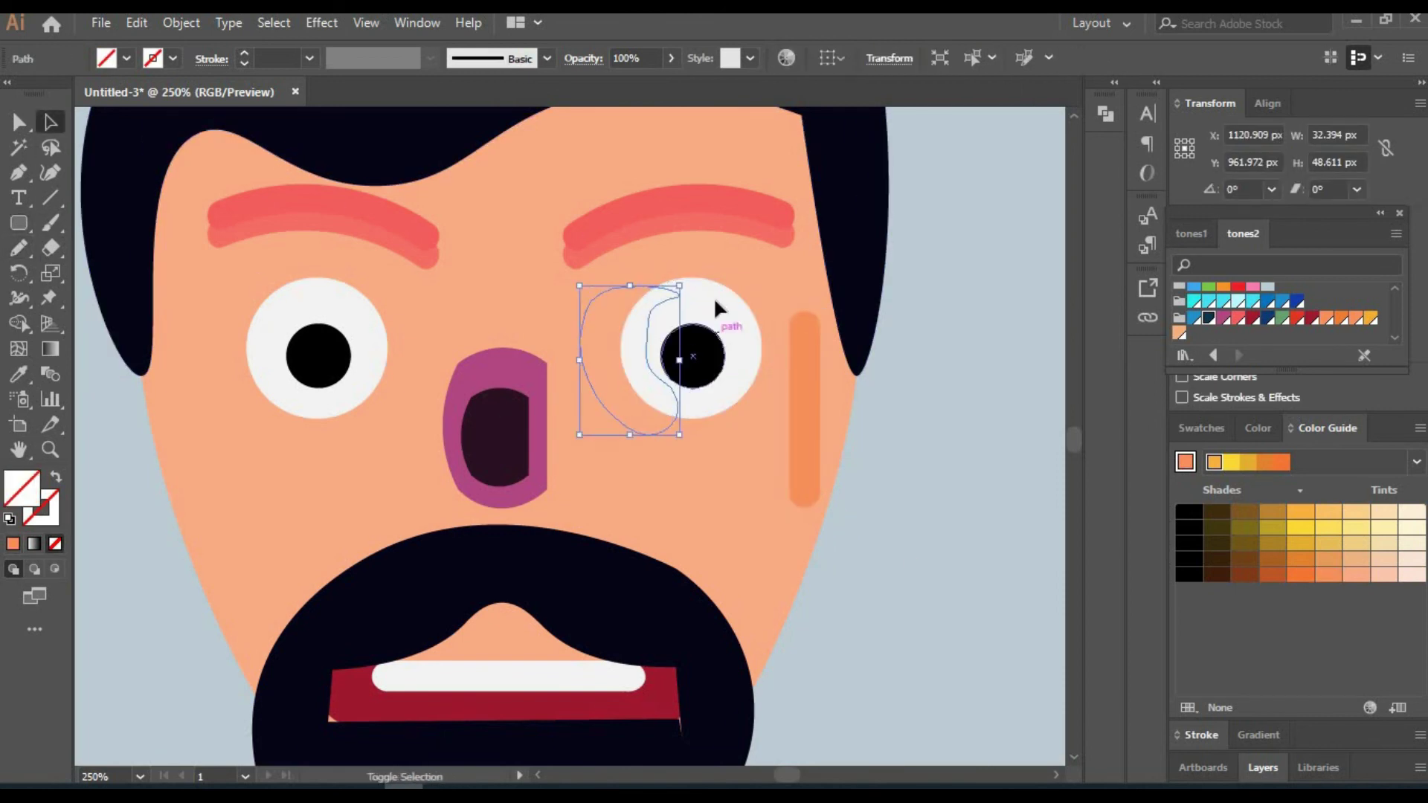
shift+click(718, 312)
click(19, 323)
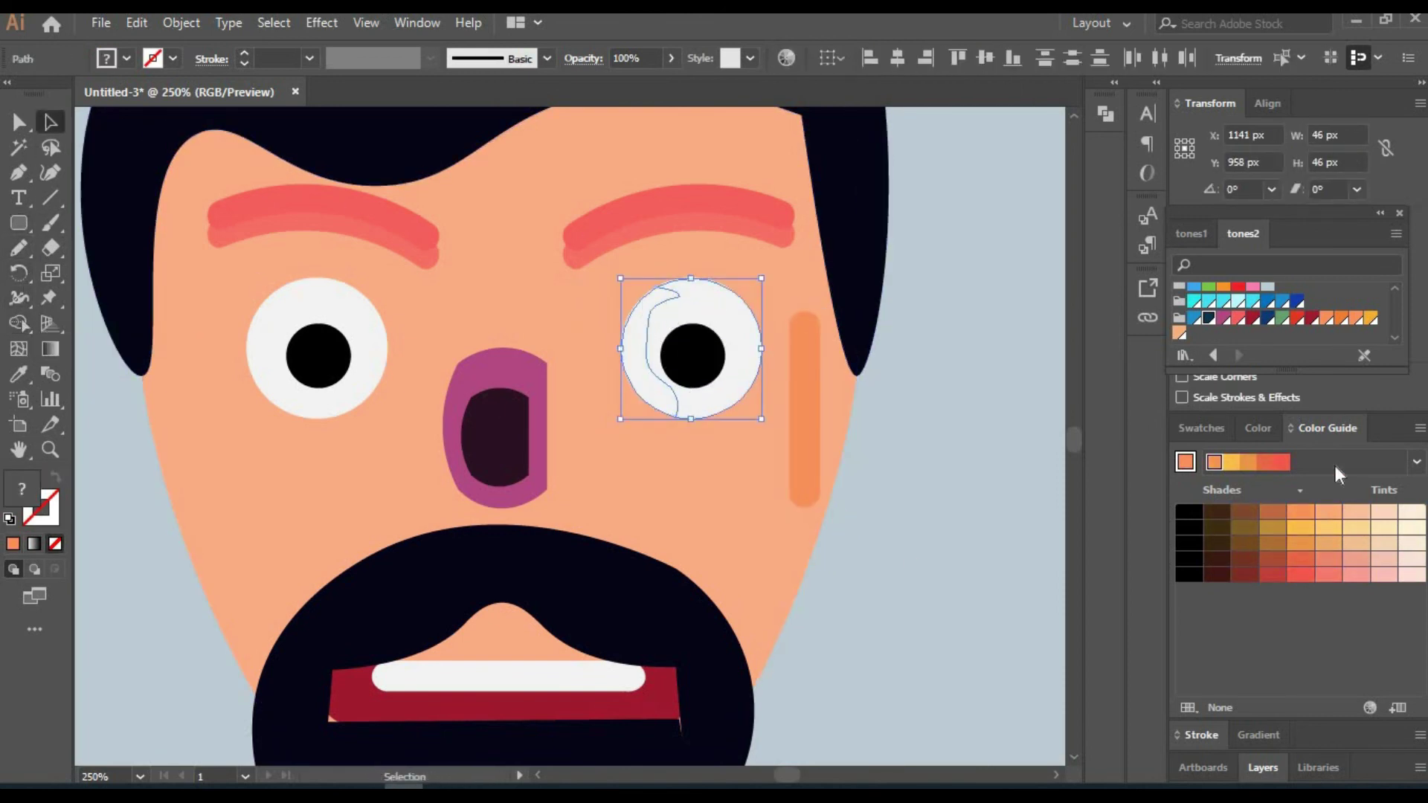
key(ctrl+z)
key(shift+grave)
click(647, 357)
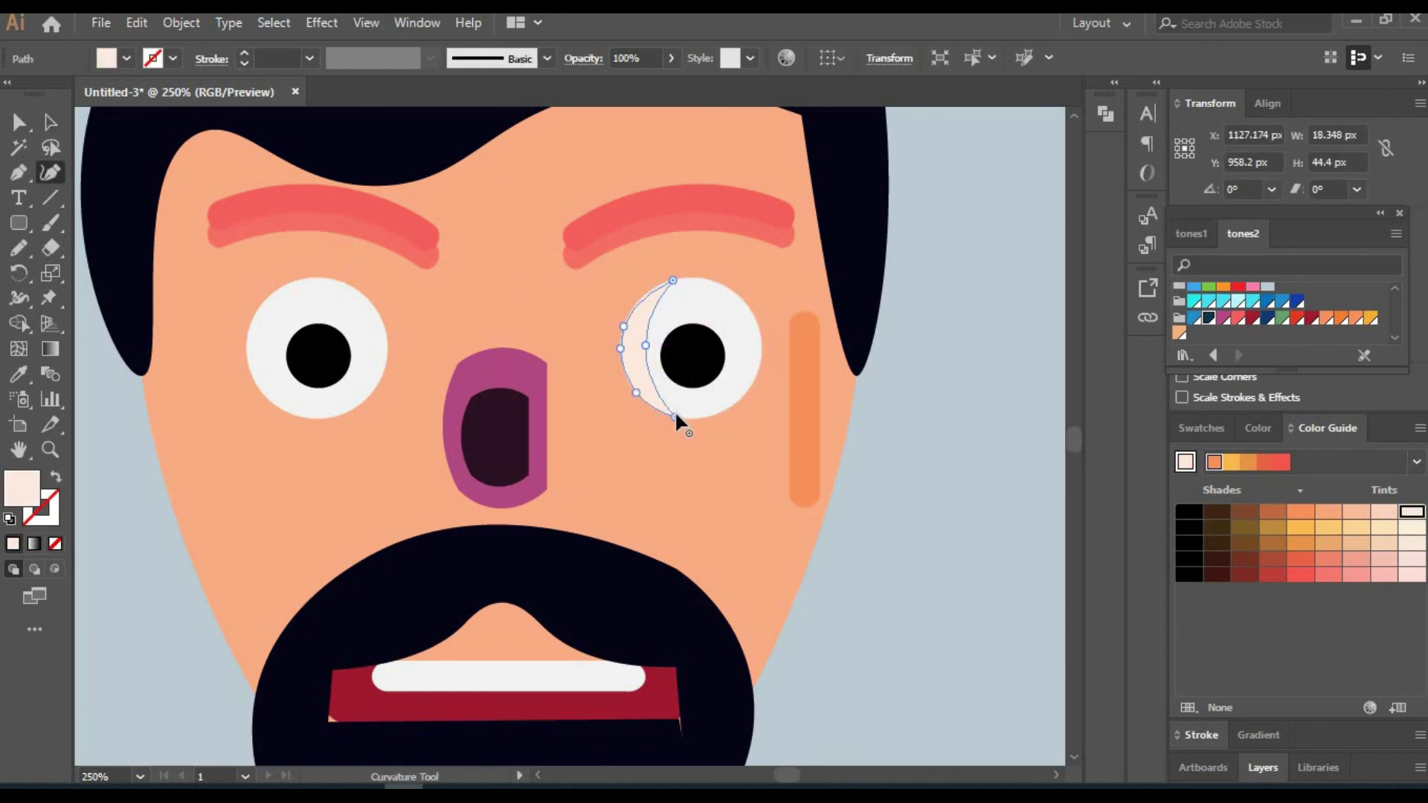
drag(647, 350, 273, 350)
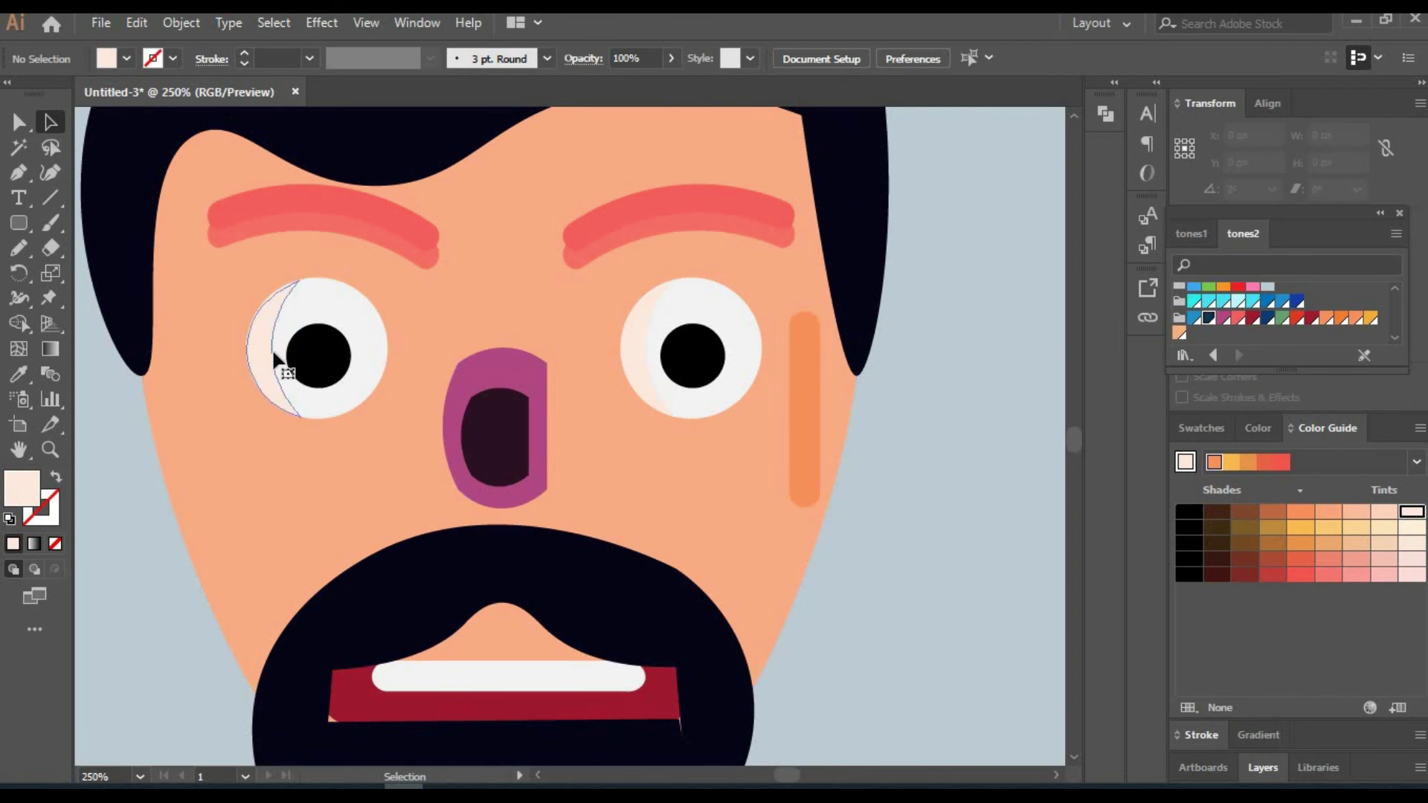
click(982, 468)
Reshape a rectangle on top of the hair into a curved crescent band filled dark purple.
scroll(991, 469, up, 5)
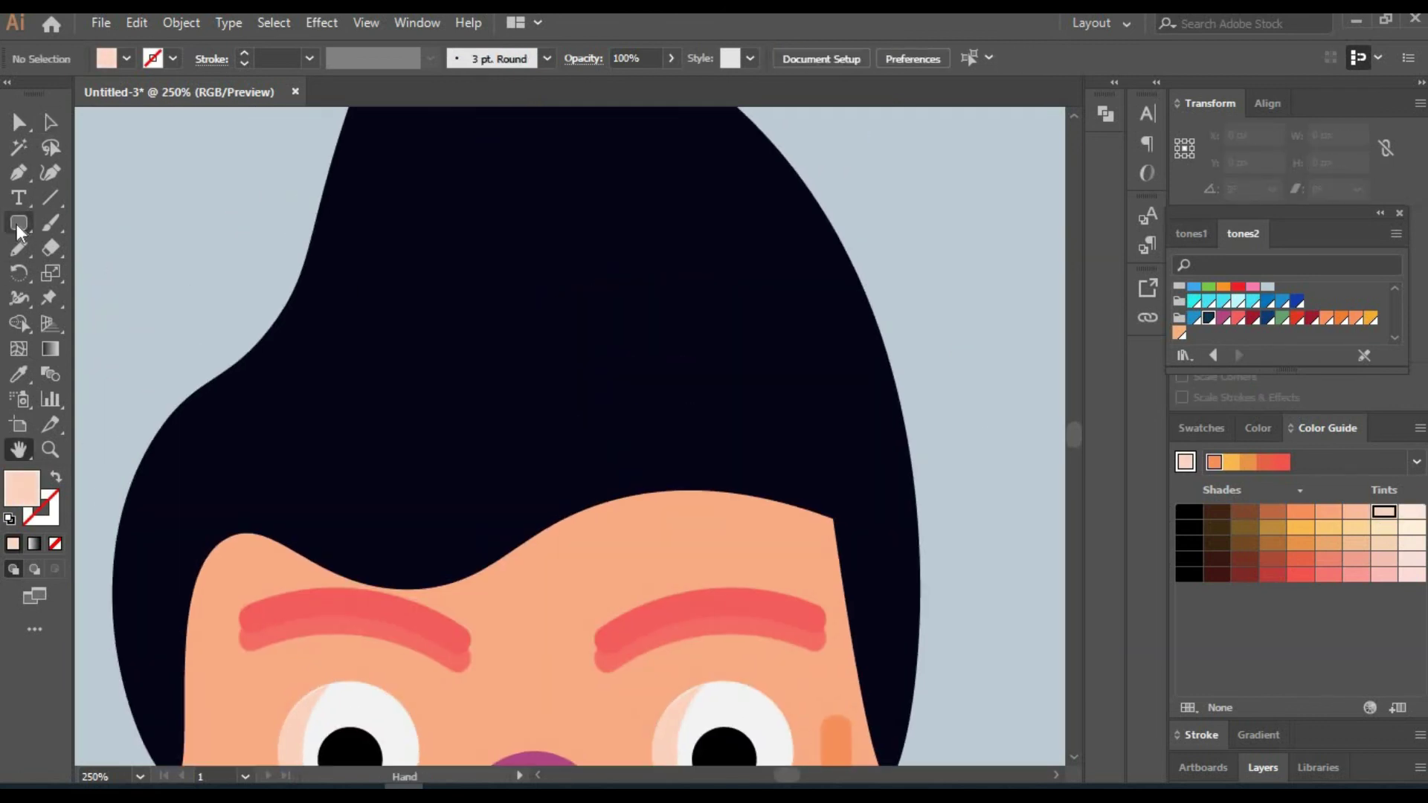
mouse_move(679, 171)
mouse_down()
mouse_move(793, 414)
mouse_move(866, 485)
mouse_up()
click(842, 316)
click(682, 175)
mouse_move(680, 414)
mouse_down()
mouse_move(765, 312)
mouse_move(673, 173)
mouse_up()
key(Delete)
click(748, 357)
key(a)
click(1202, 428)
click(1329, 508)
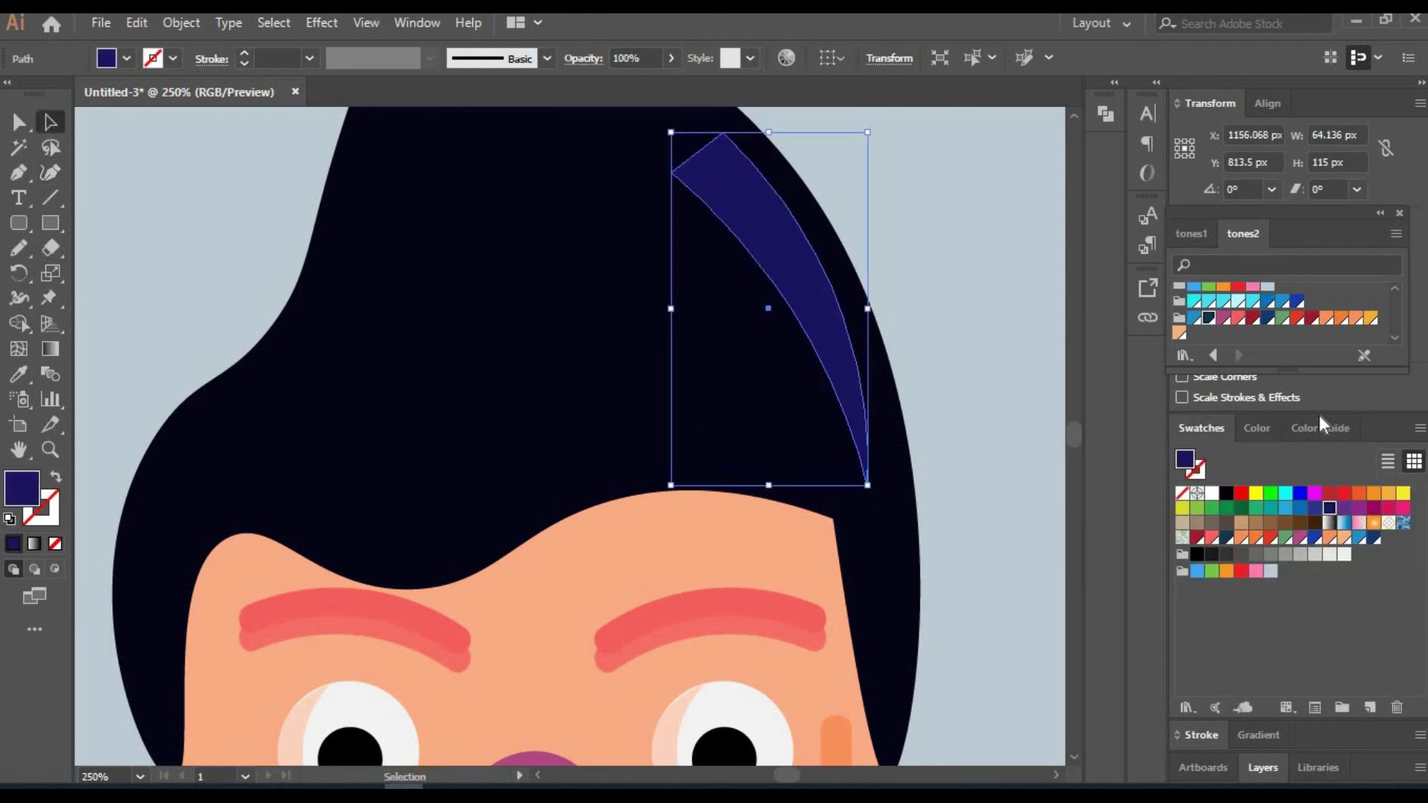
click(1322, 428)
Paint a thin brushed highlight along the hair's left edge.
key(h)
drag(989, 452, 1014, 620)
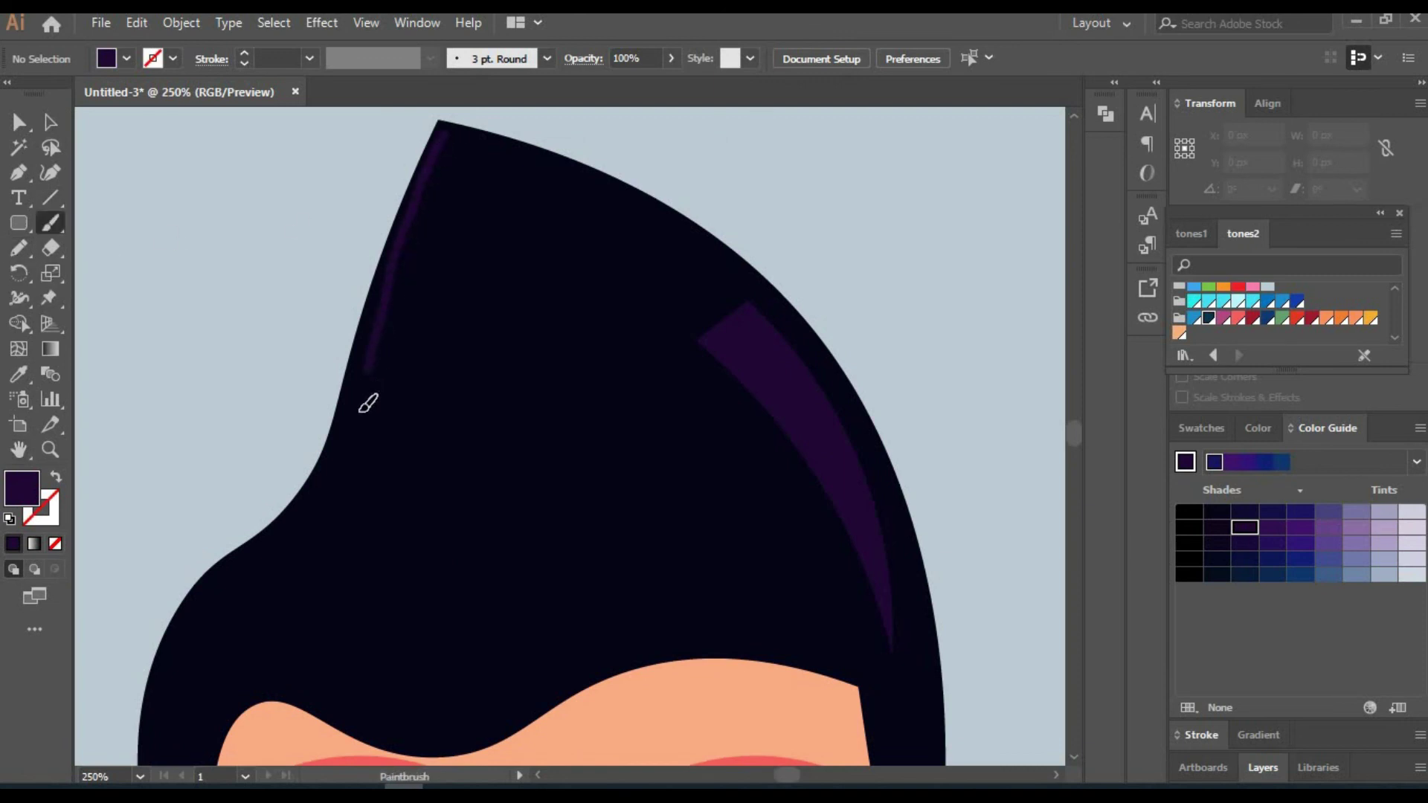
drag(367, 402, 331, 479)
key(v)
key(a)
click(348, 287)
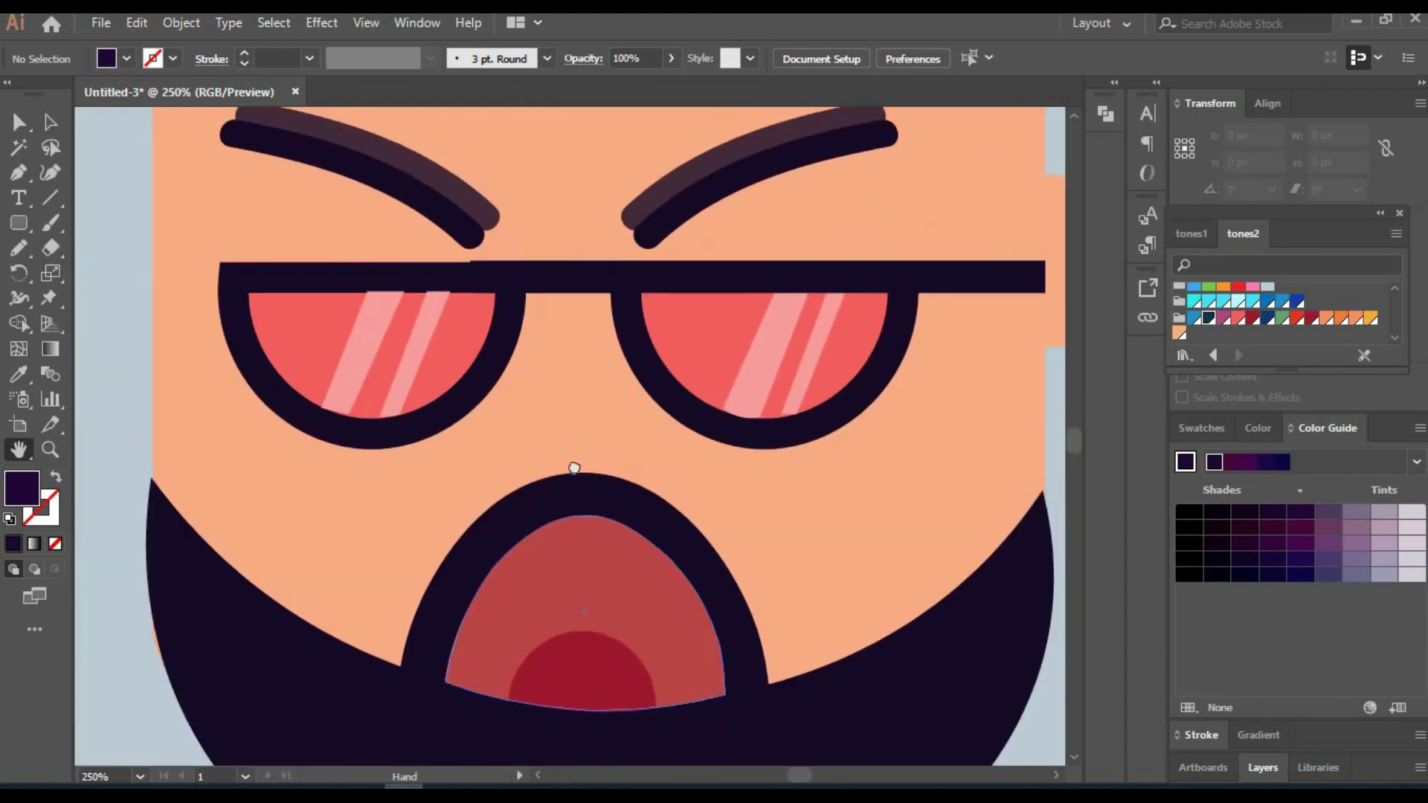
Draw a brown circle over the ear, try rearranging it, then delete it.
drag(621, 307, 794, 478)
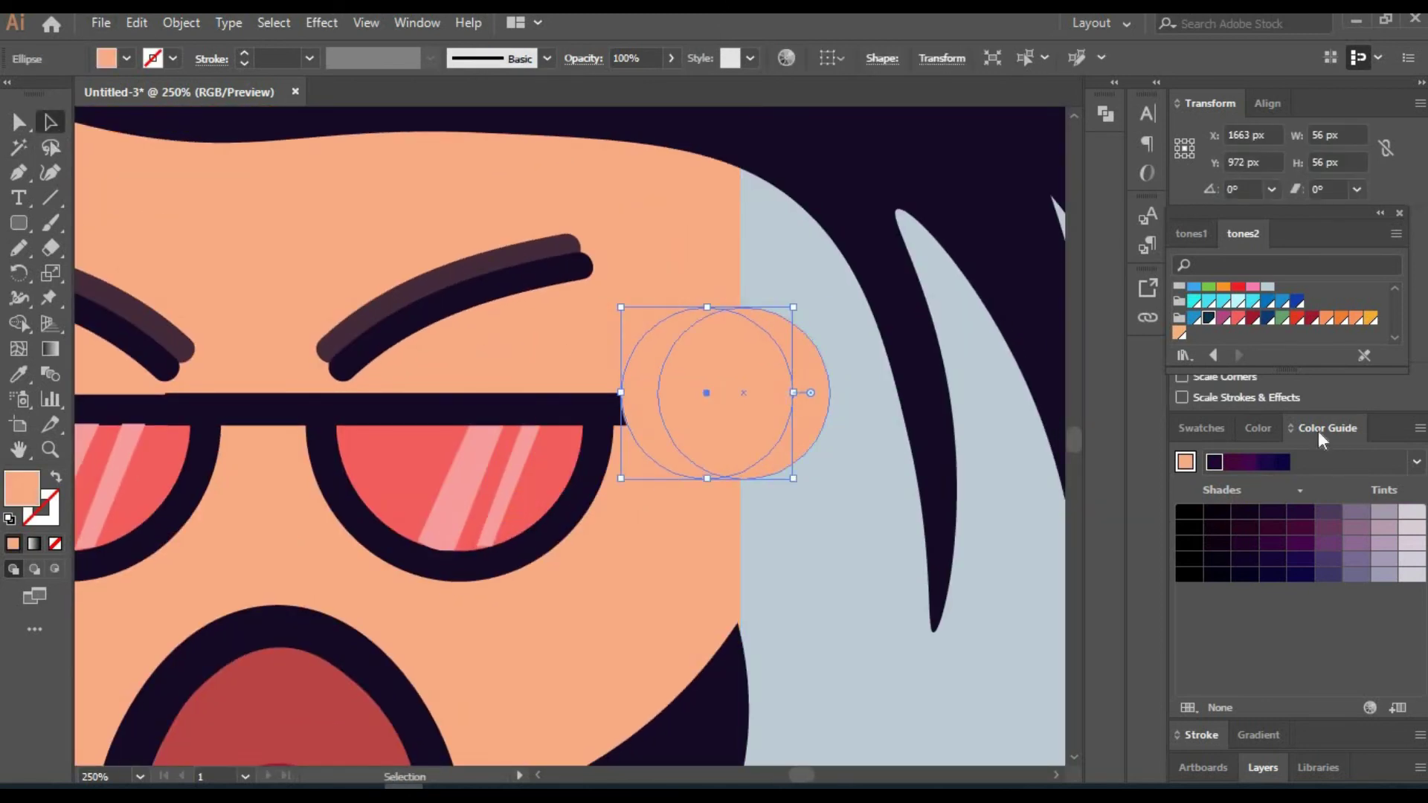
click(1329, 512)
click(1273, 512)
right_click(769, 415)
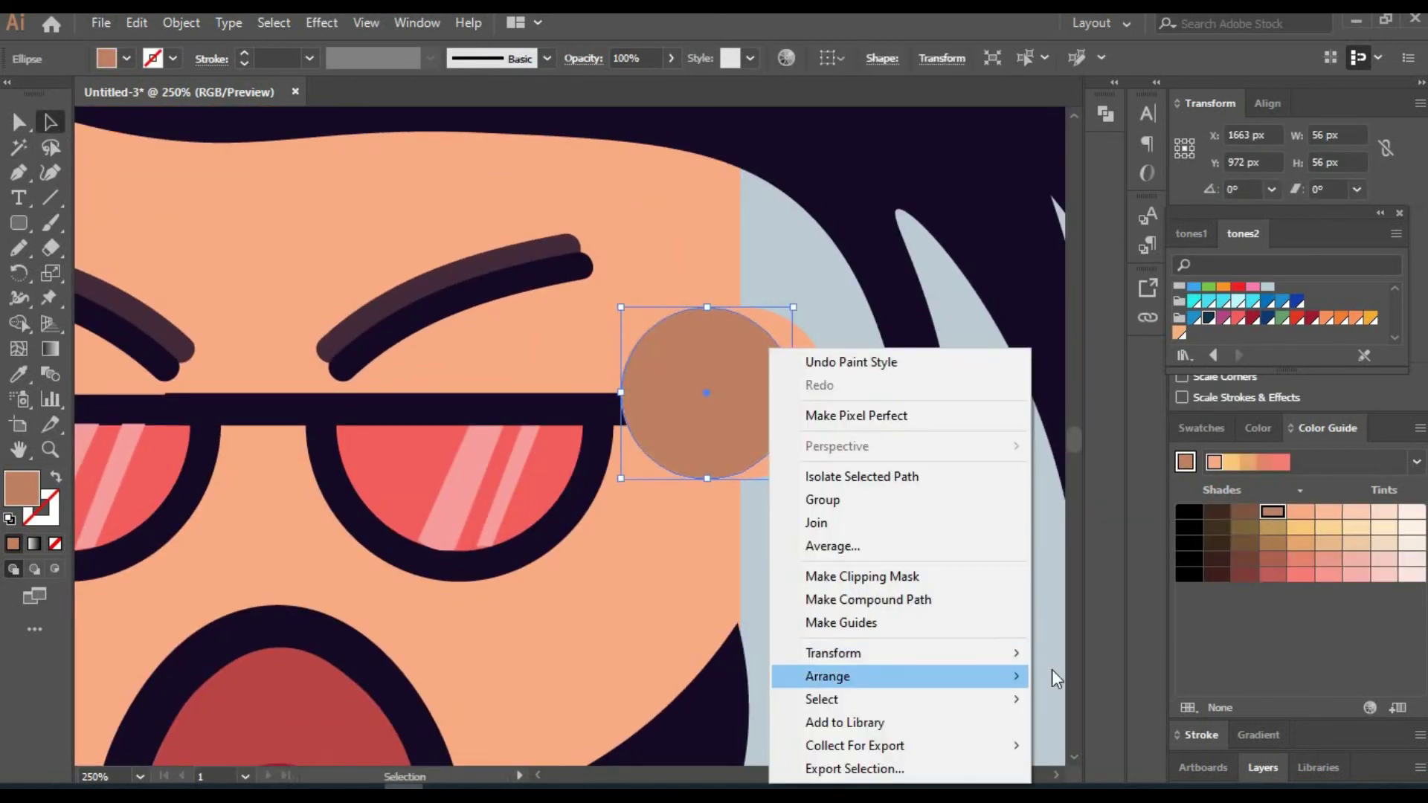
click(1079, 746)
key(ctrl+z)
right_click(802, 409)
click(1108, 723)
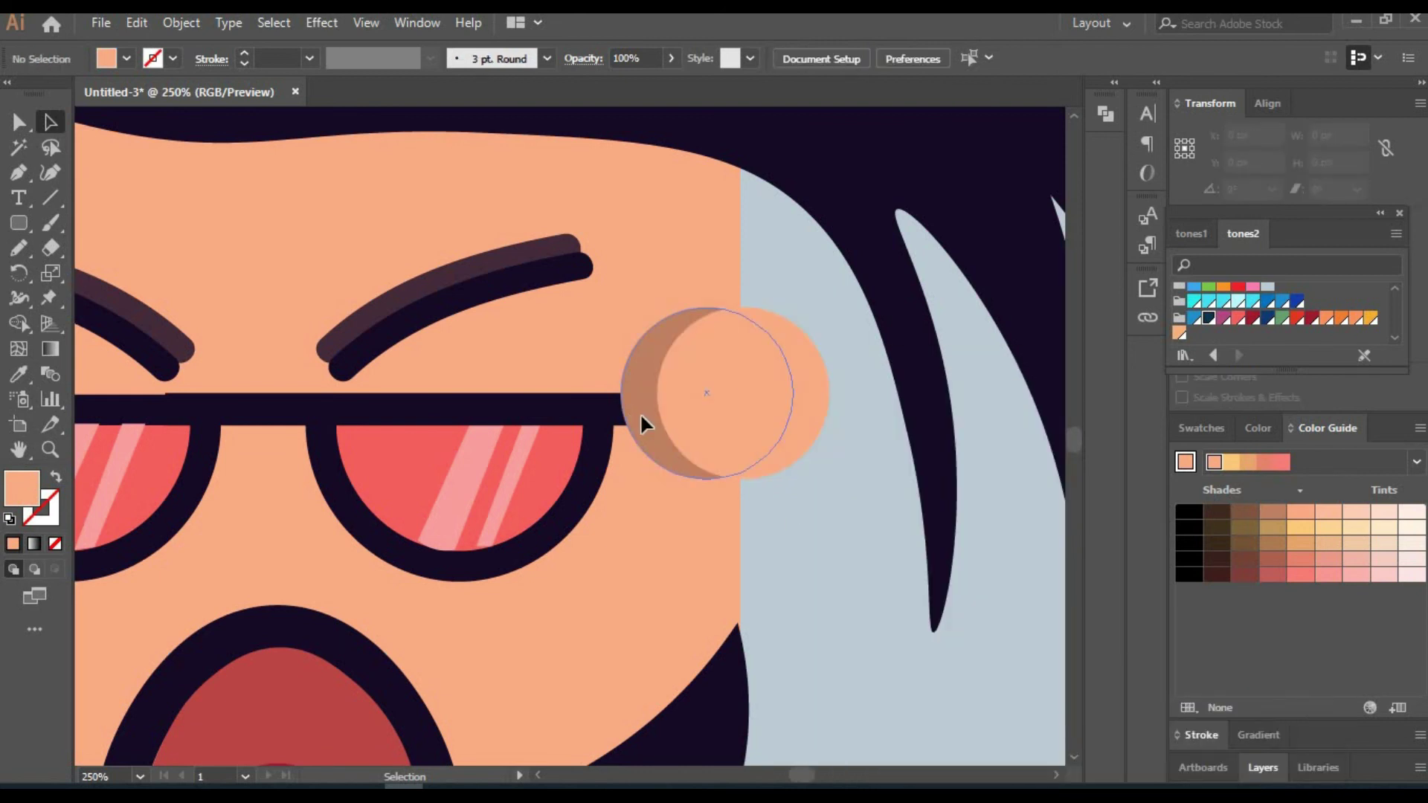
click(641, 417)
key(Delete)
Trim the ear circle with Shape Builder, fill it brown, and bend it into a thin crescent.
key(n)
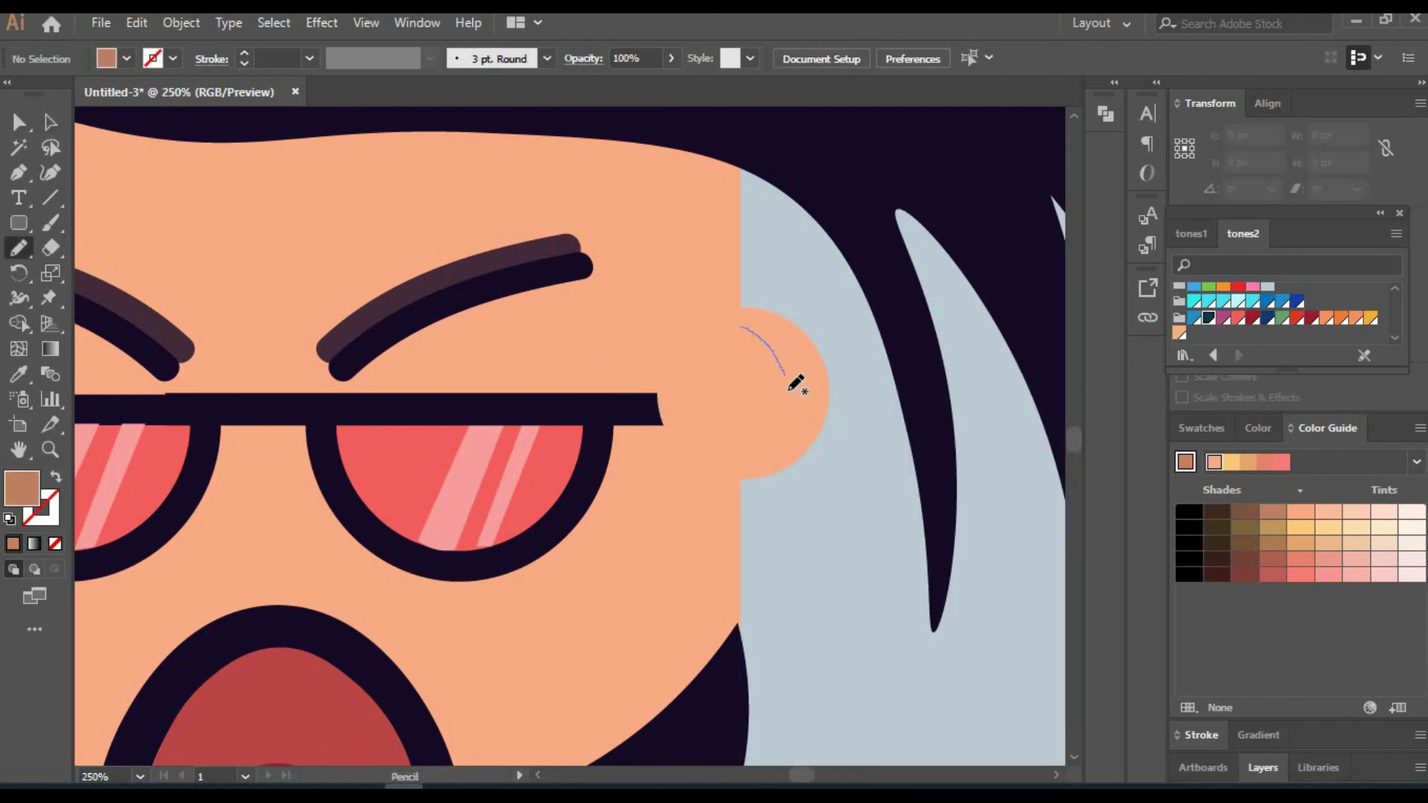
key(shift+m)
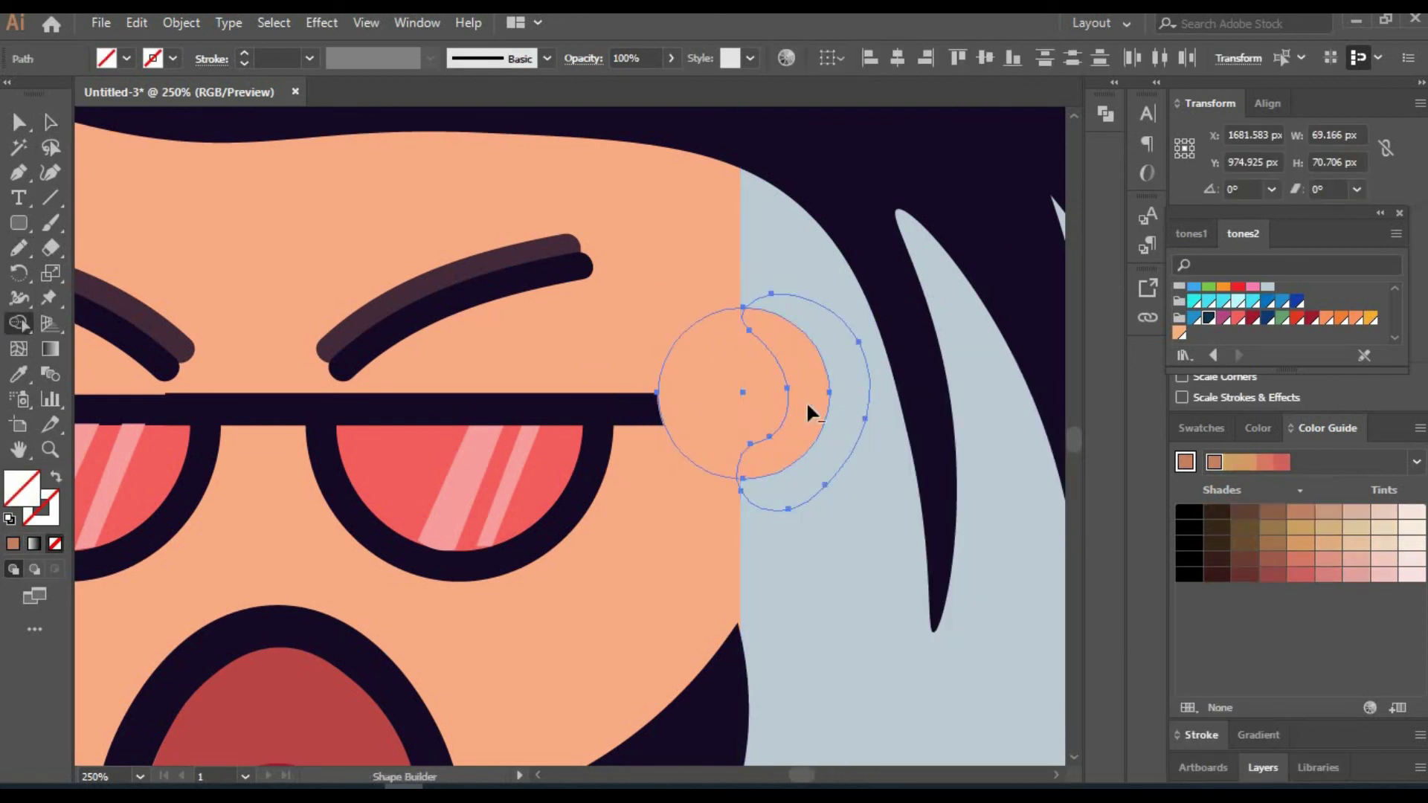
click(815, 420)
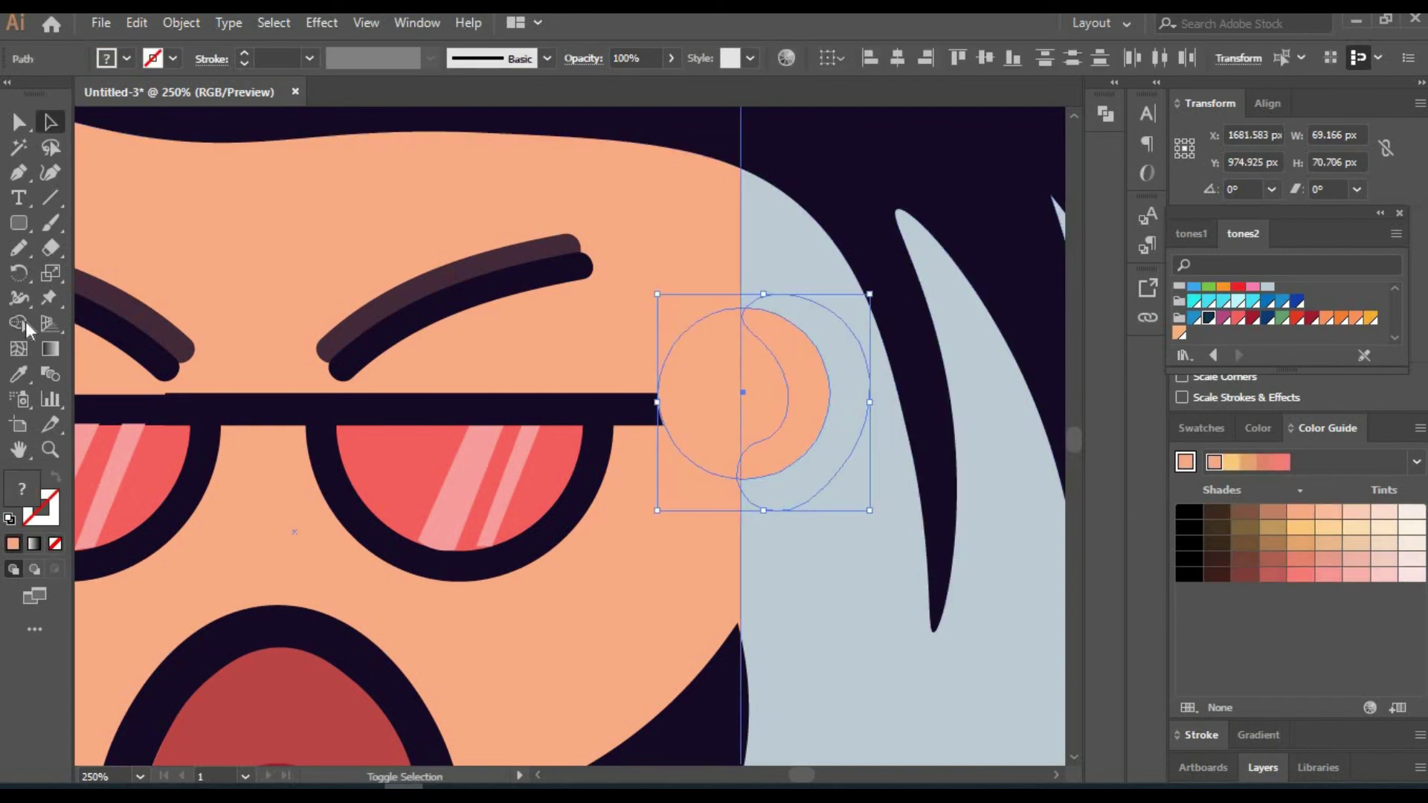
key(shift+m)
alt+click(855, 414)
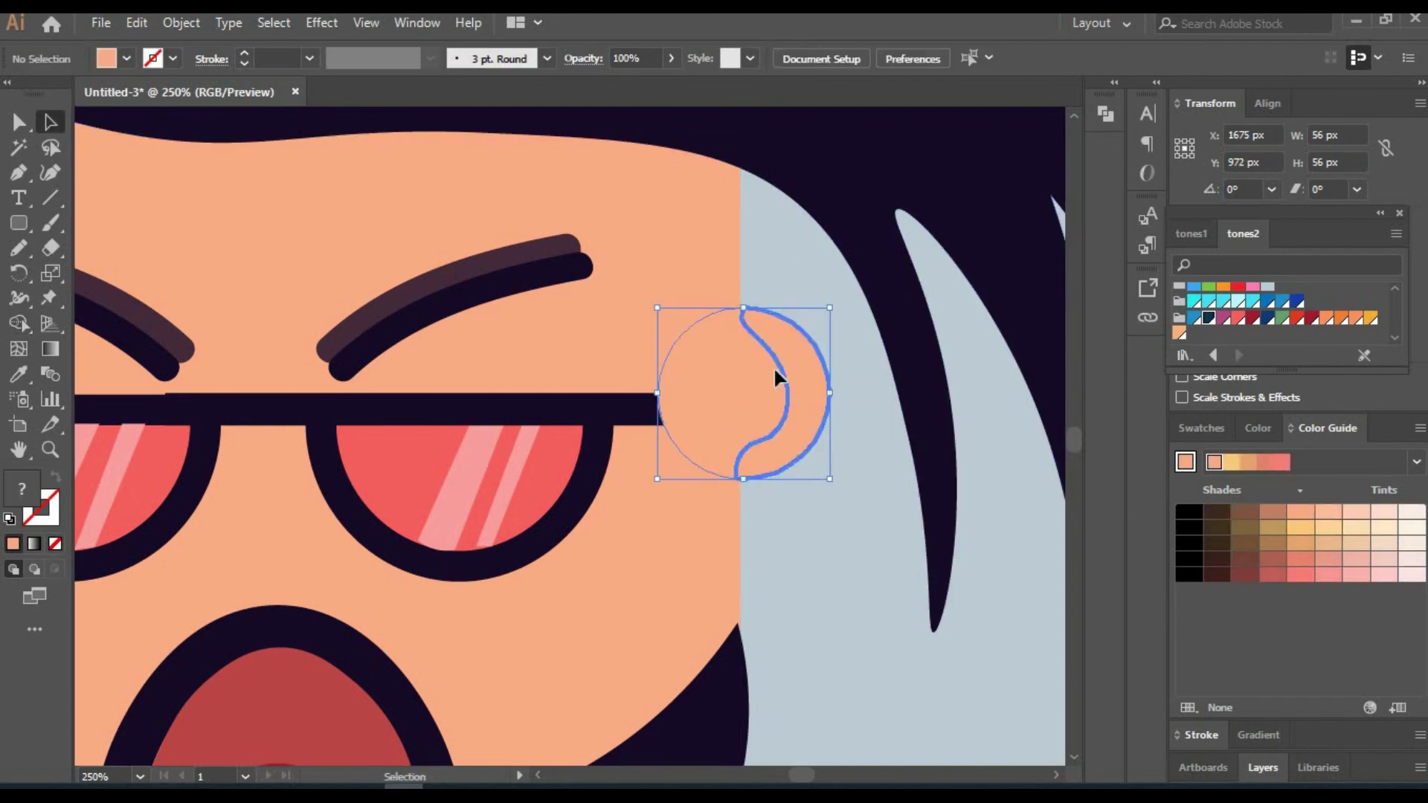
key(a)
click(1264, 513)
key(shift+grave)
mouse_move(779, 445)
mouse_down()
mouse_move(765, 437)
mouse_move(794, 392)
mouse_up()
key(a)
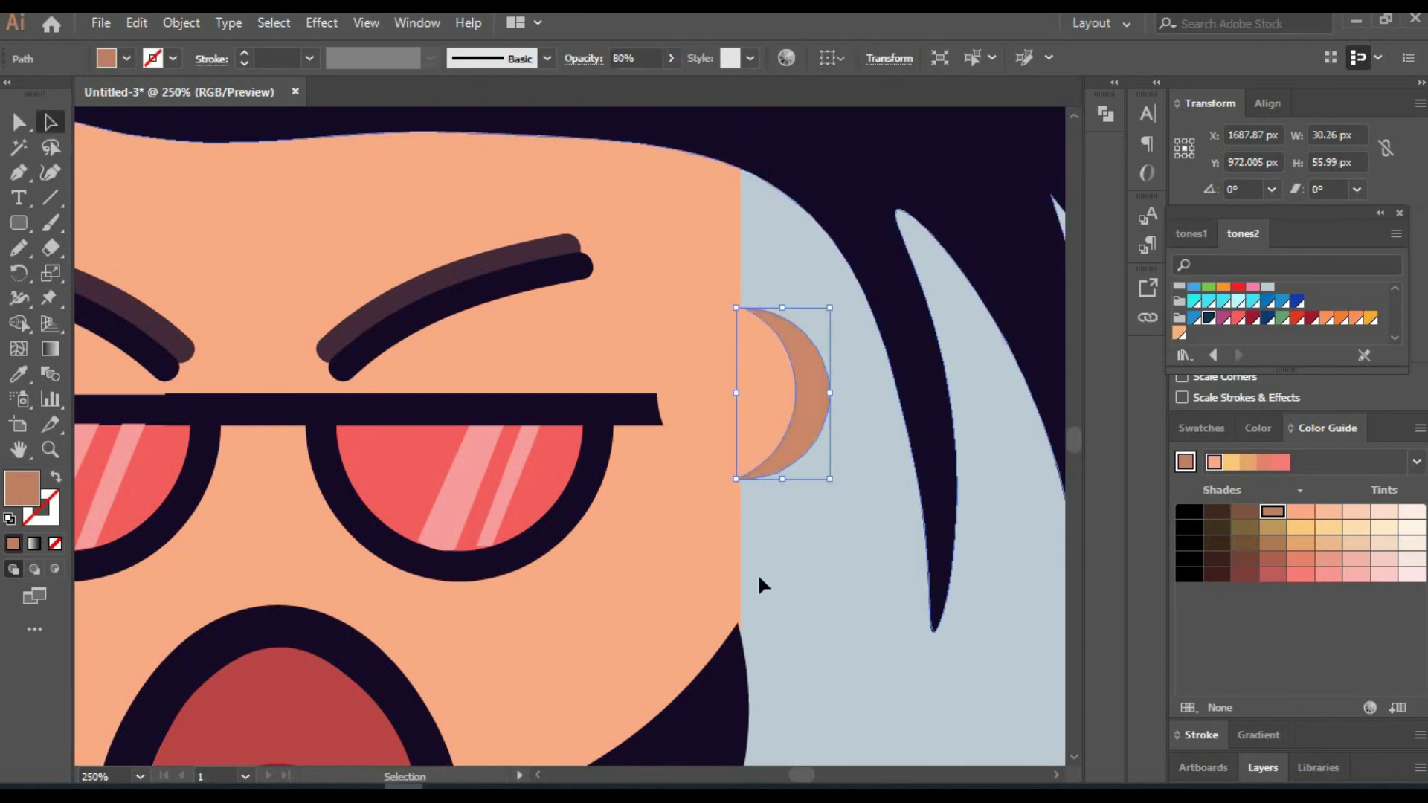
click(757, 573)
text(00)
key(Return)
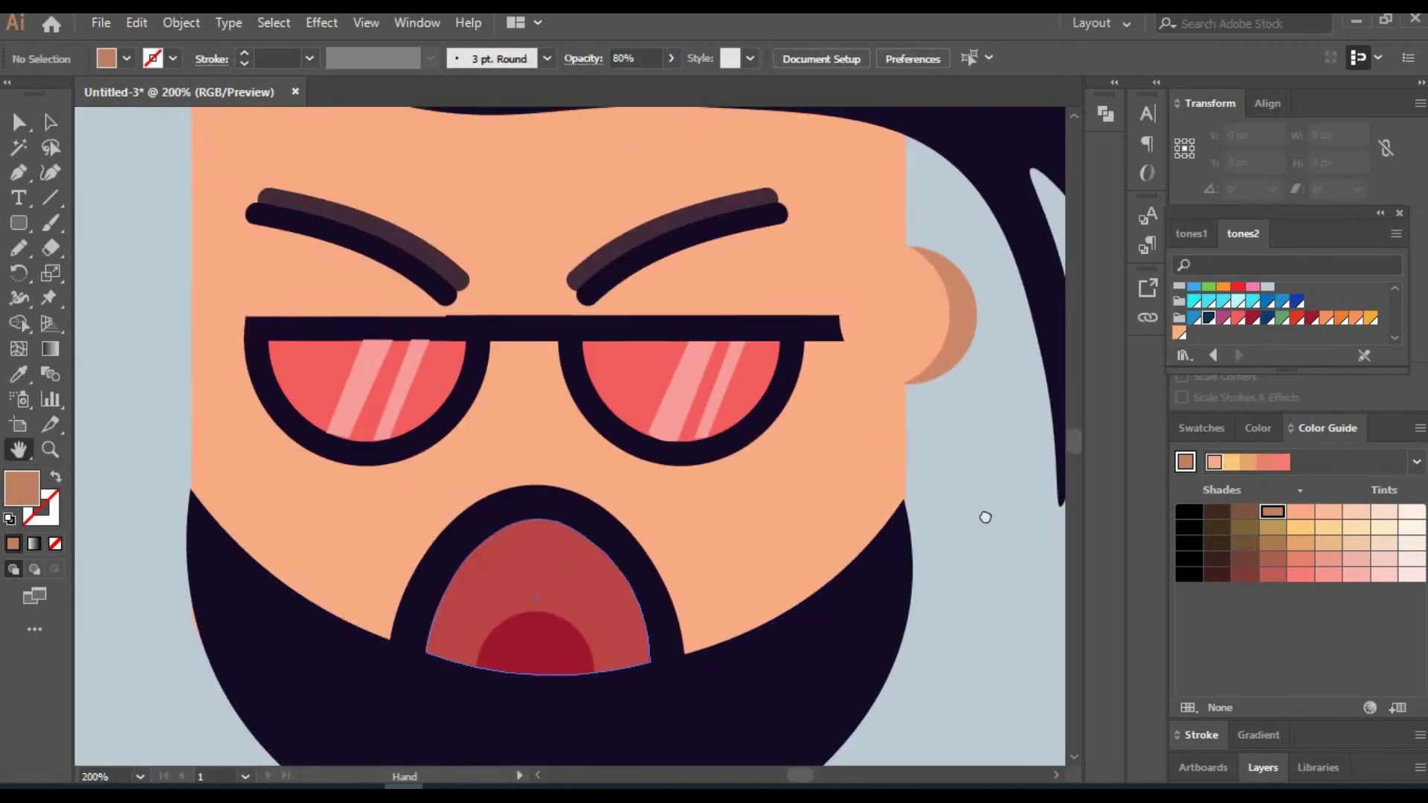
Paint a smoothed hairline brush stroke, made 3 pt orange at 80% opacity.
scroll(982, 514, up, 5)
key(b)
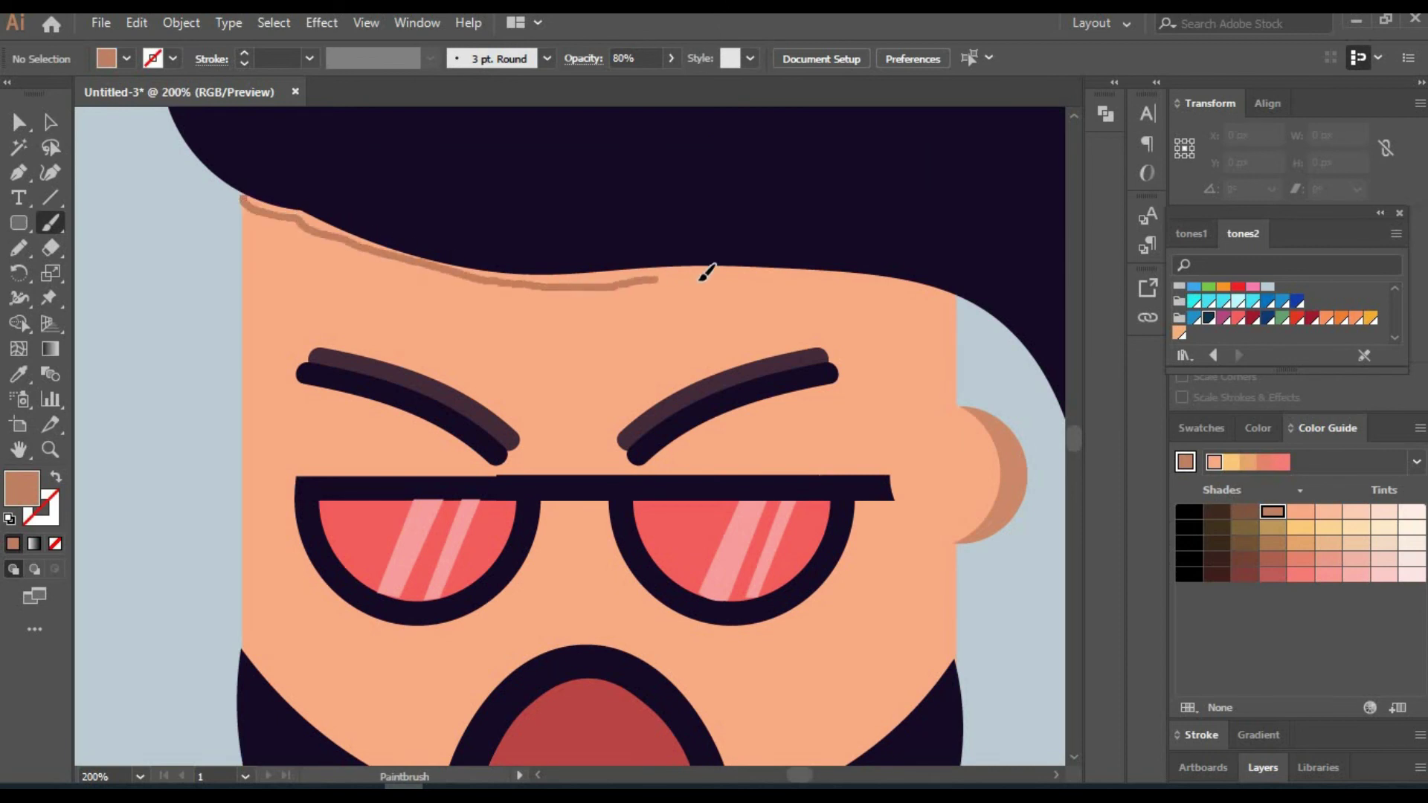
key(shift+grave)
click(293, 217)
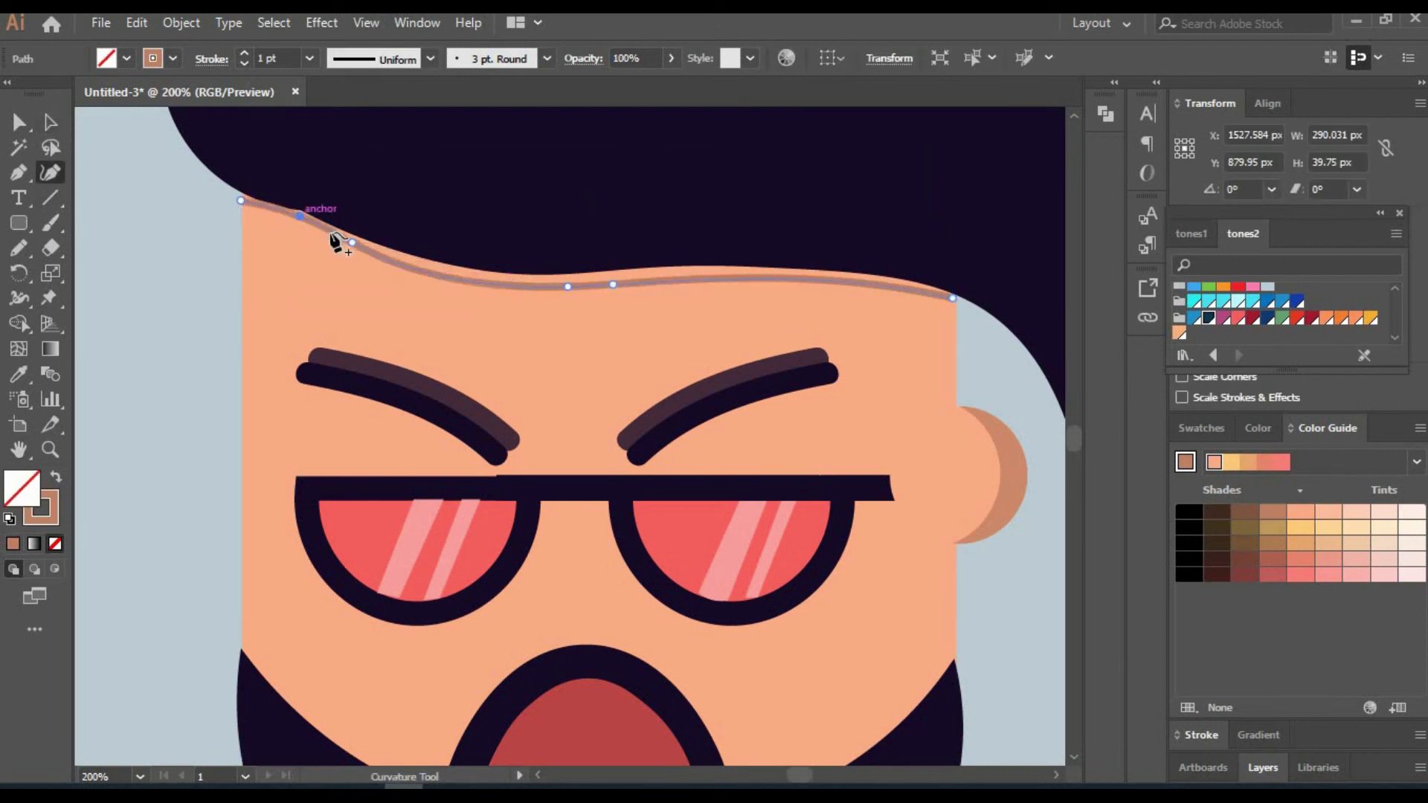
drag(613, 285, 485, 275)
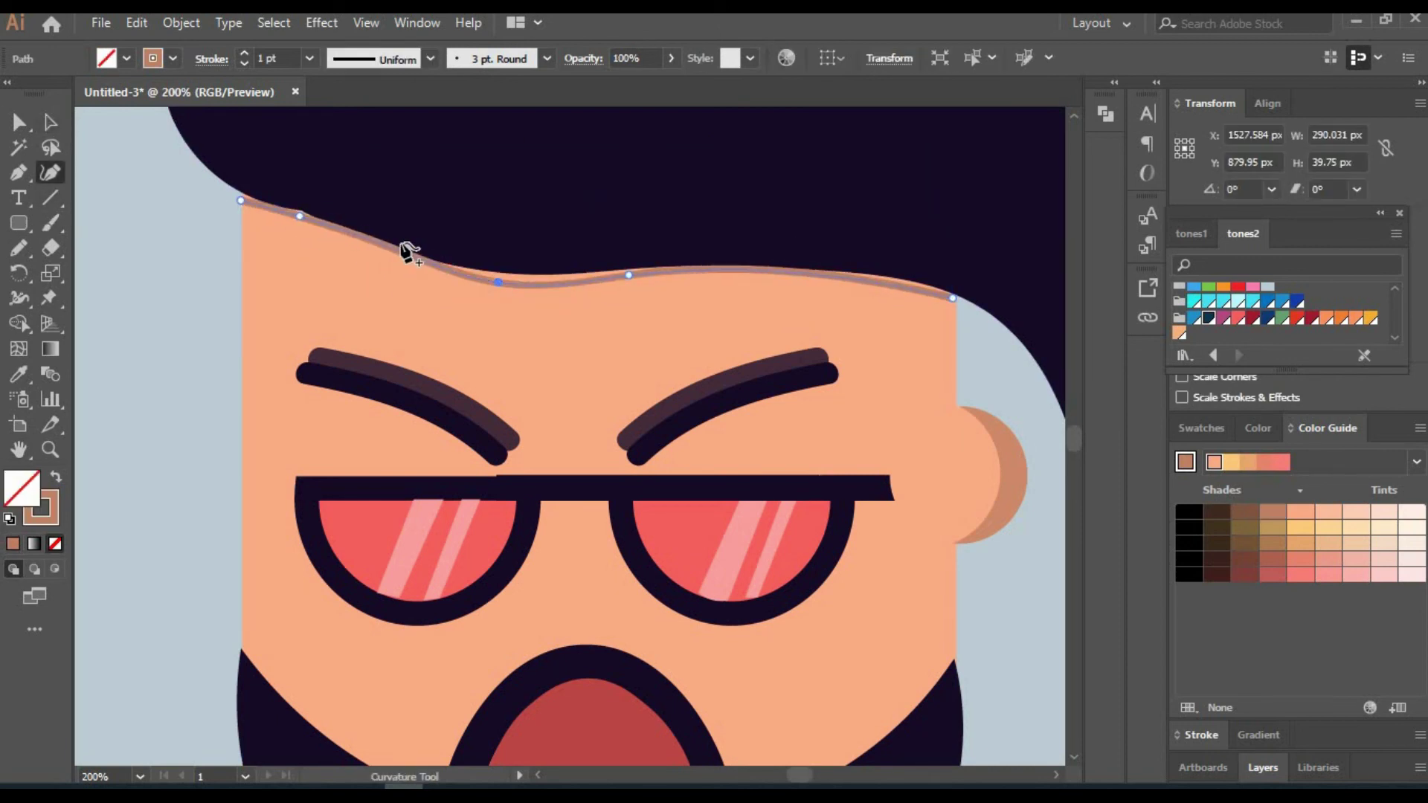
click(33, 115)
click(244, 53)
click(243, 53)
click(1323, 512)
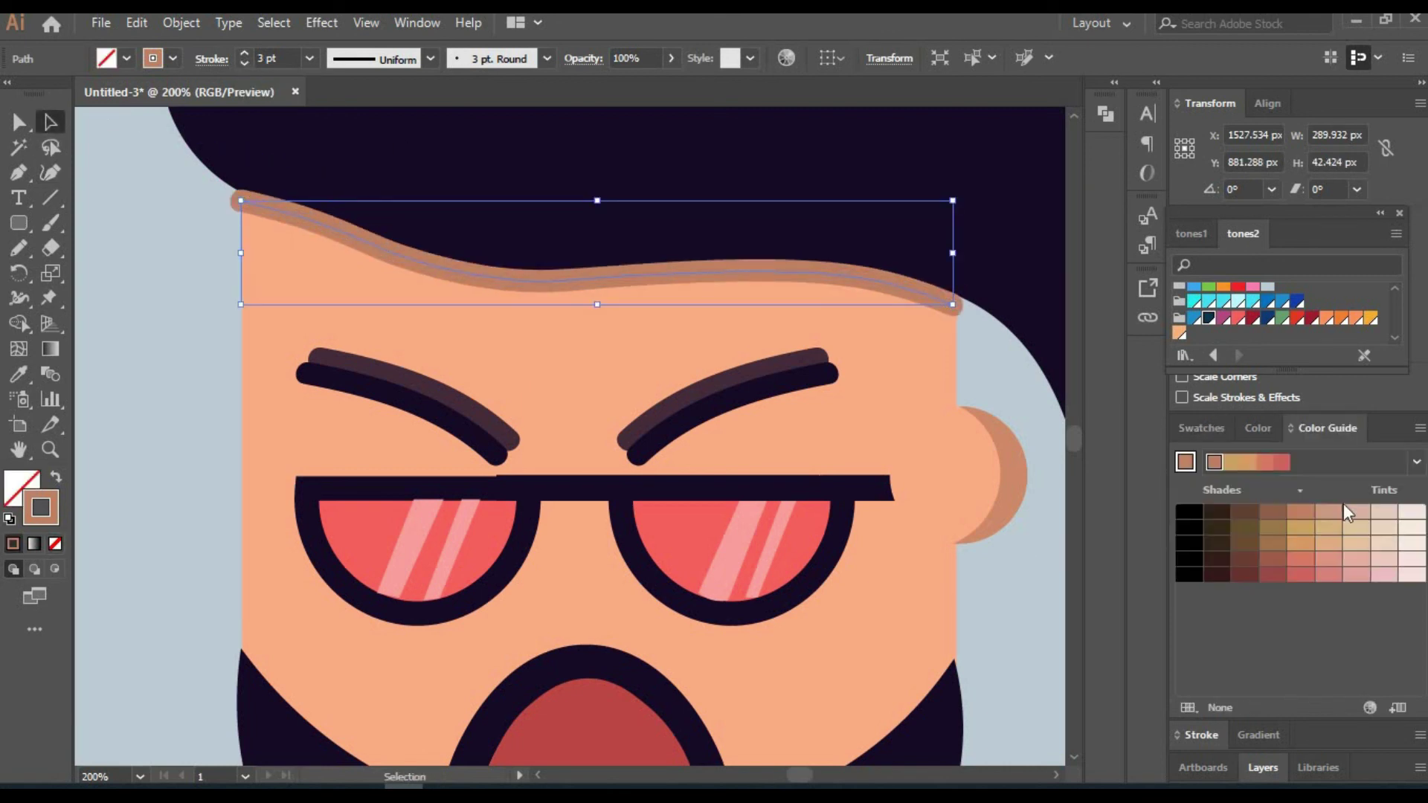
click(1329, 575)
text(8)
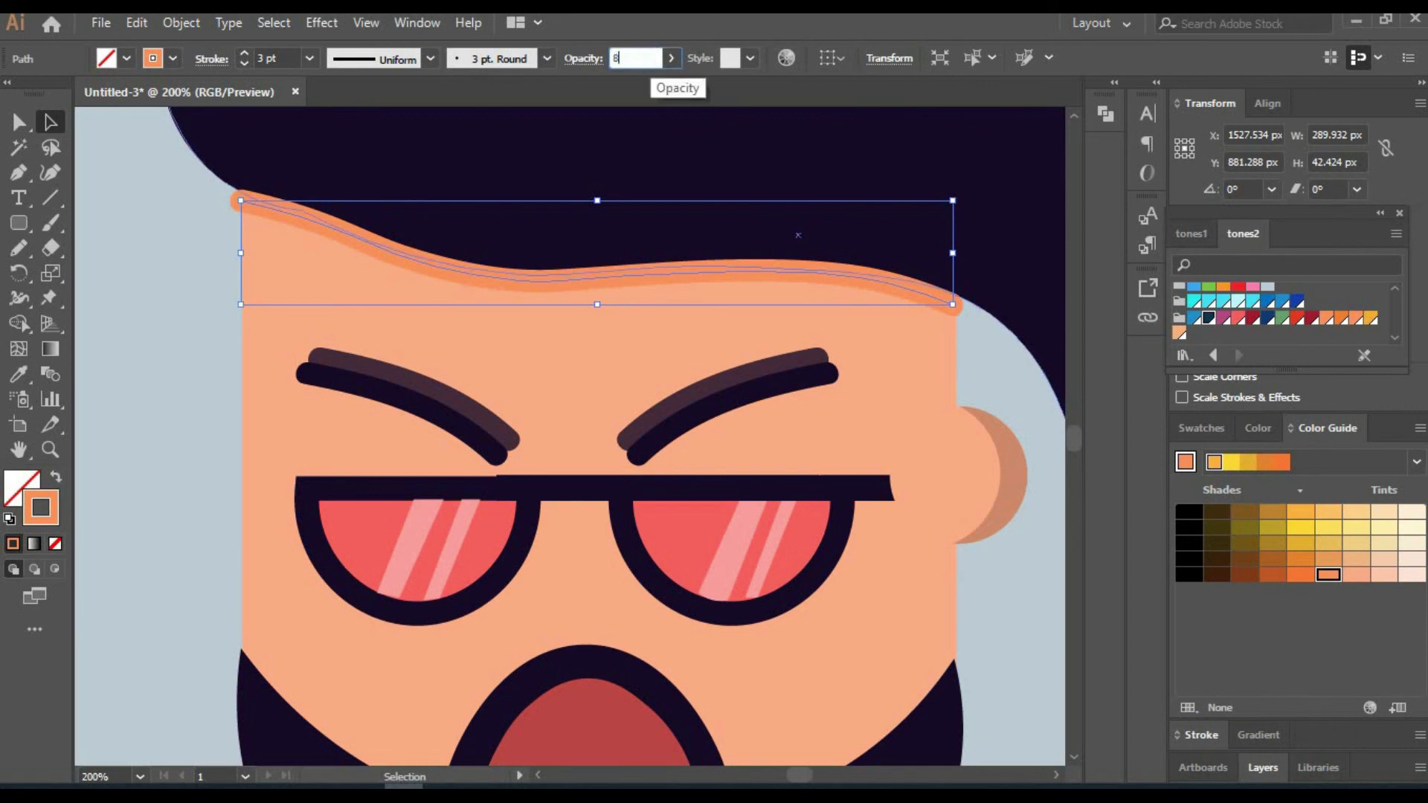
text(0)
click(886, 303)
click(1200, 428)
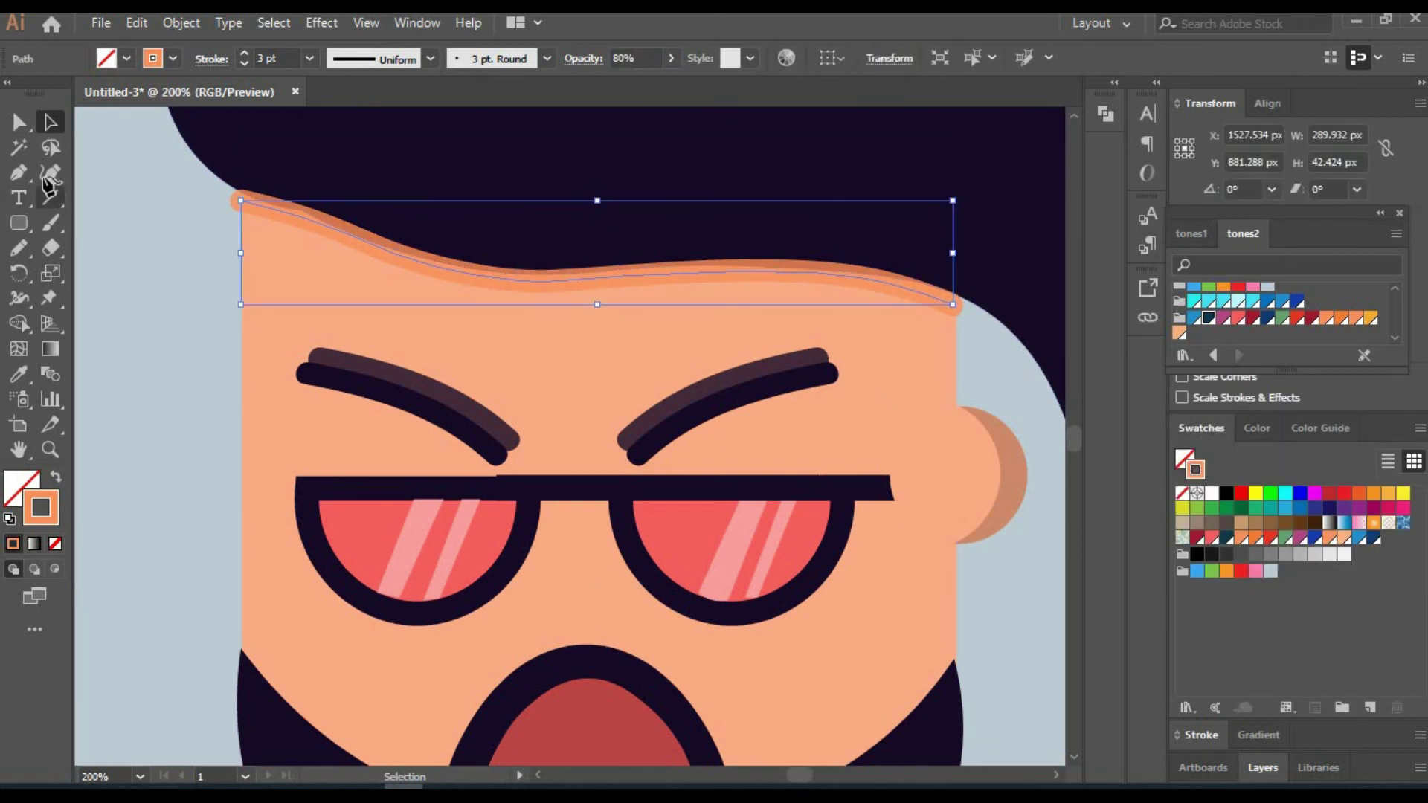
click(288, 173)
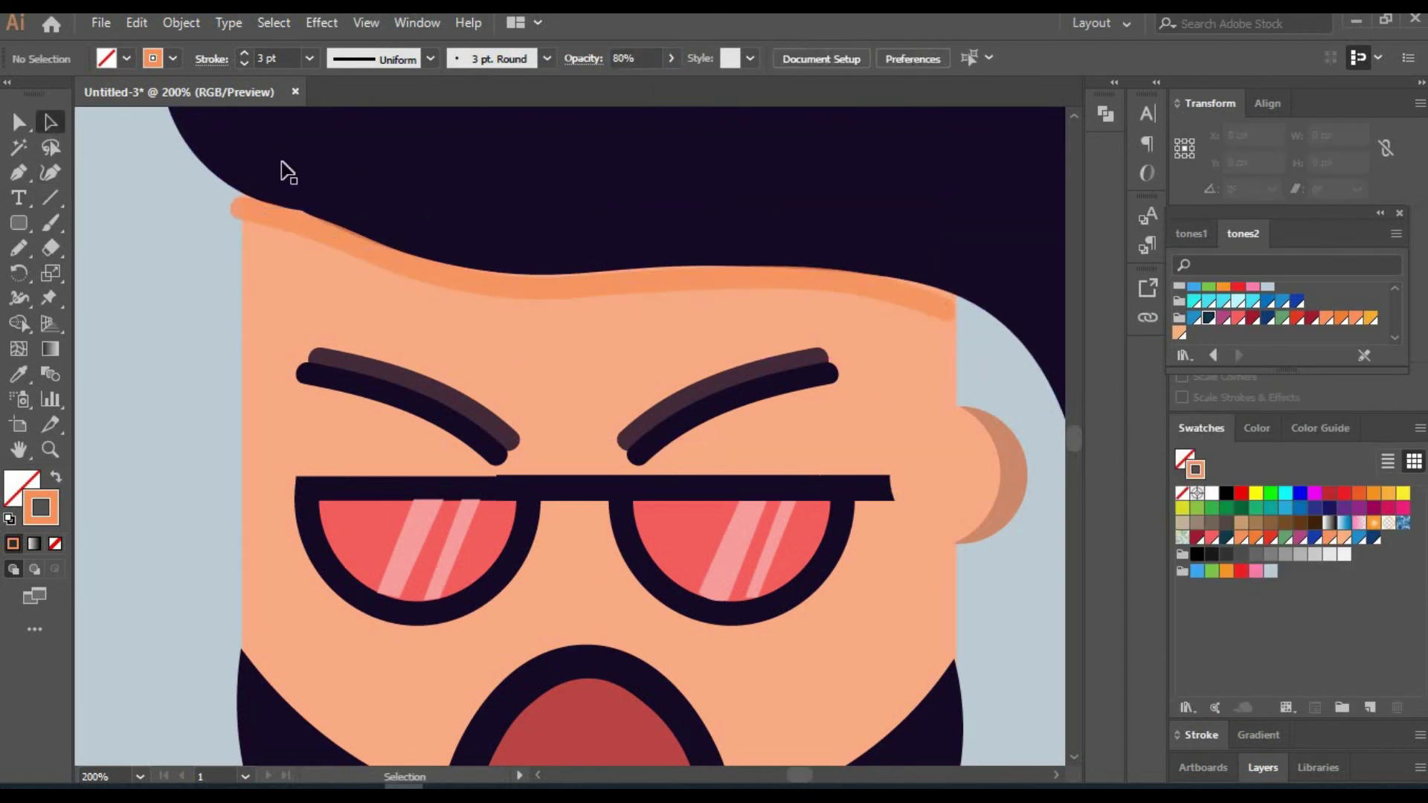
drag(233, 210, 243, 212)
Draw a tall orange rounded-rectangle strip down the left temple, then zoom to 100%.
key(ctrl+shift+a)
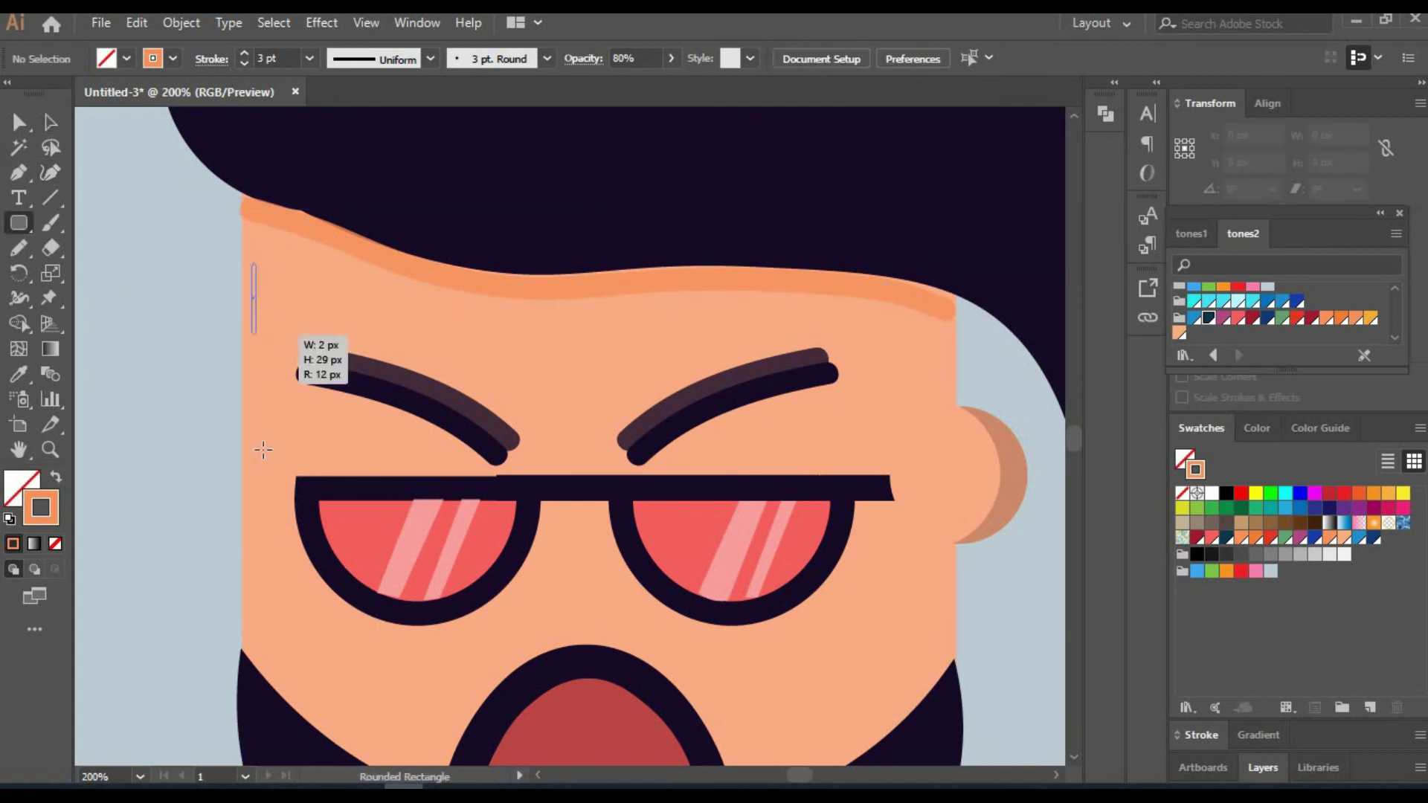
drag(263, 449, 283, 644)
key(i)
click(990, 476)
click(1327, 428)
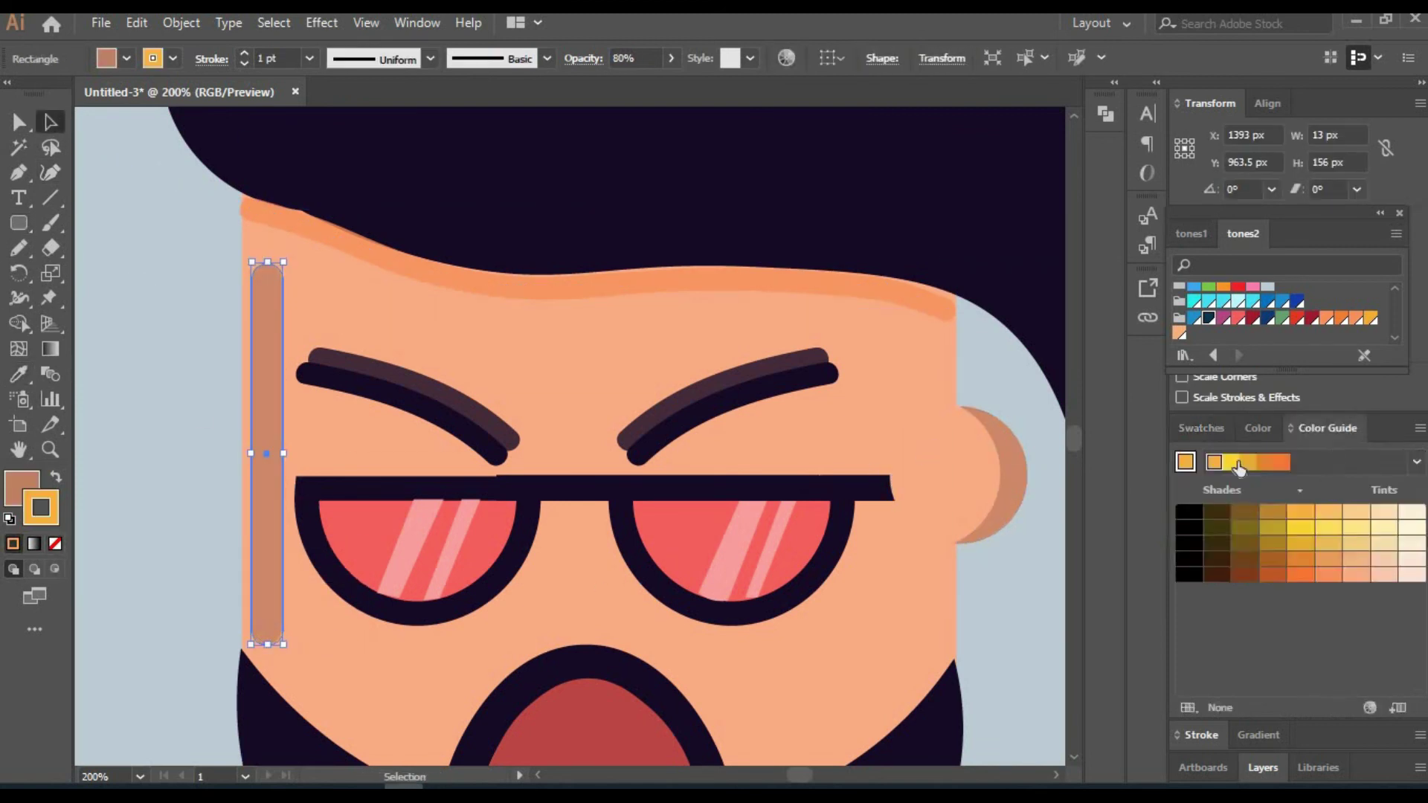
click(1238, 462)
click(1328, 575)
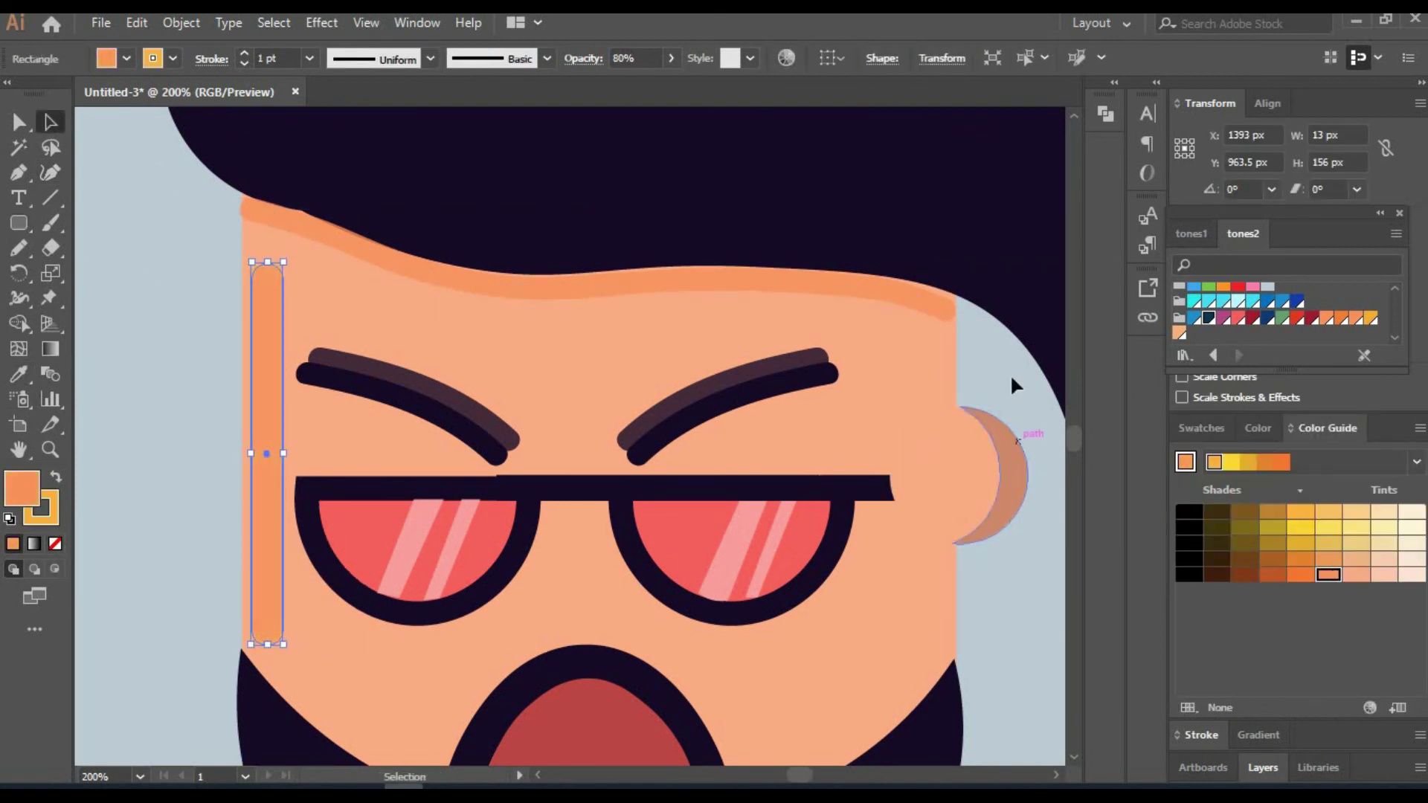
key(ctrl+shift+a)
text(100)
key(Return)
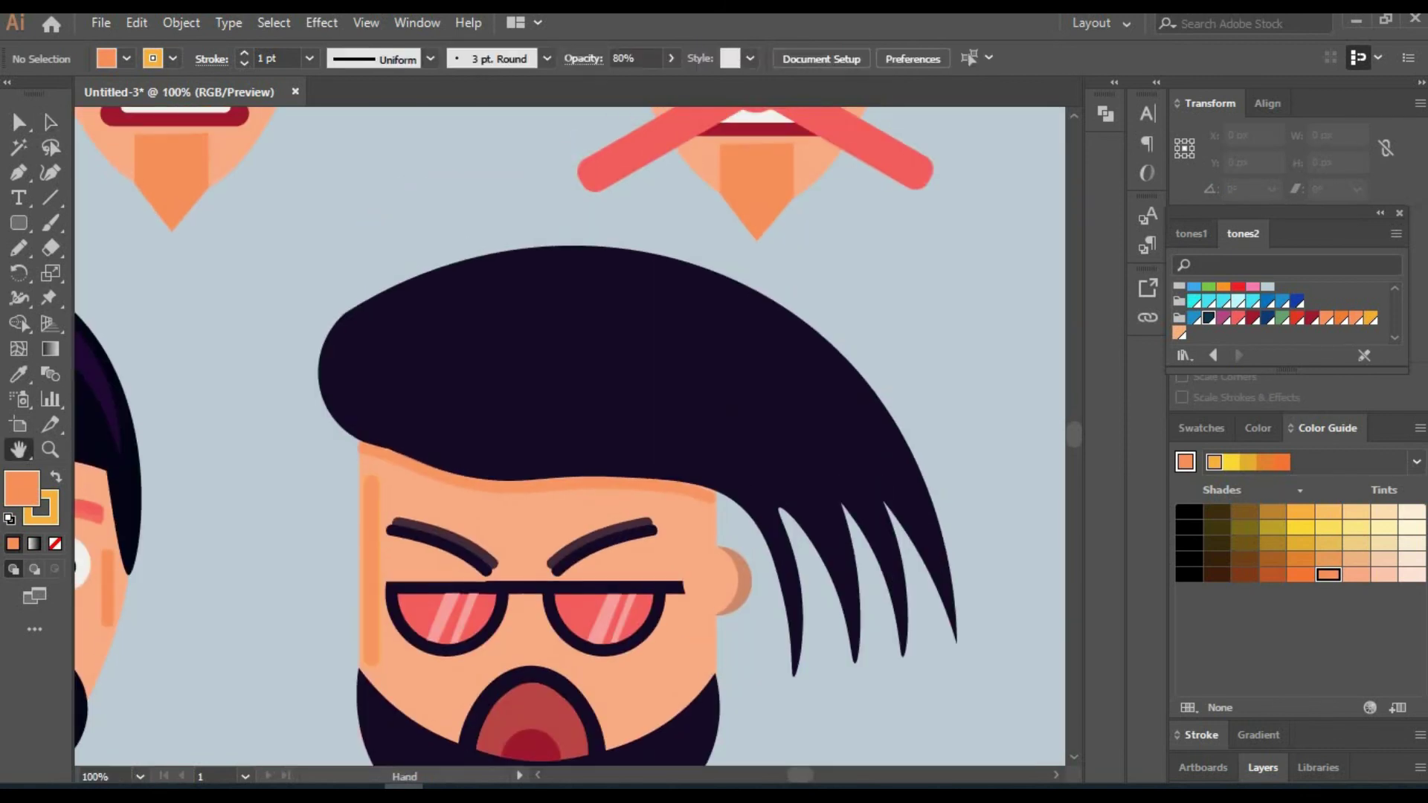
Bend a rectangle on the hair into a curved strand, coloured with the sampled hair colour and a purple shade.
key(m)
mouse_move(398, 311)
mouse_down()
mouse_move(606, 400)
mouse_move(607, 312)
mouse_move(808, 343)
mouse_up()
key(shift+grave)
drag(584, 375, 569, 321)
drag(397, 404, 402, 372)
drag(398, 357, 365, 354)
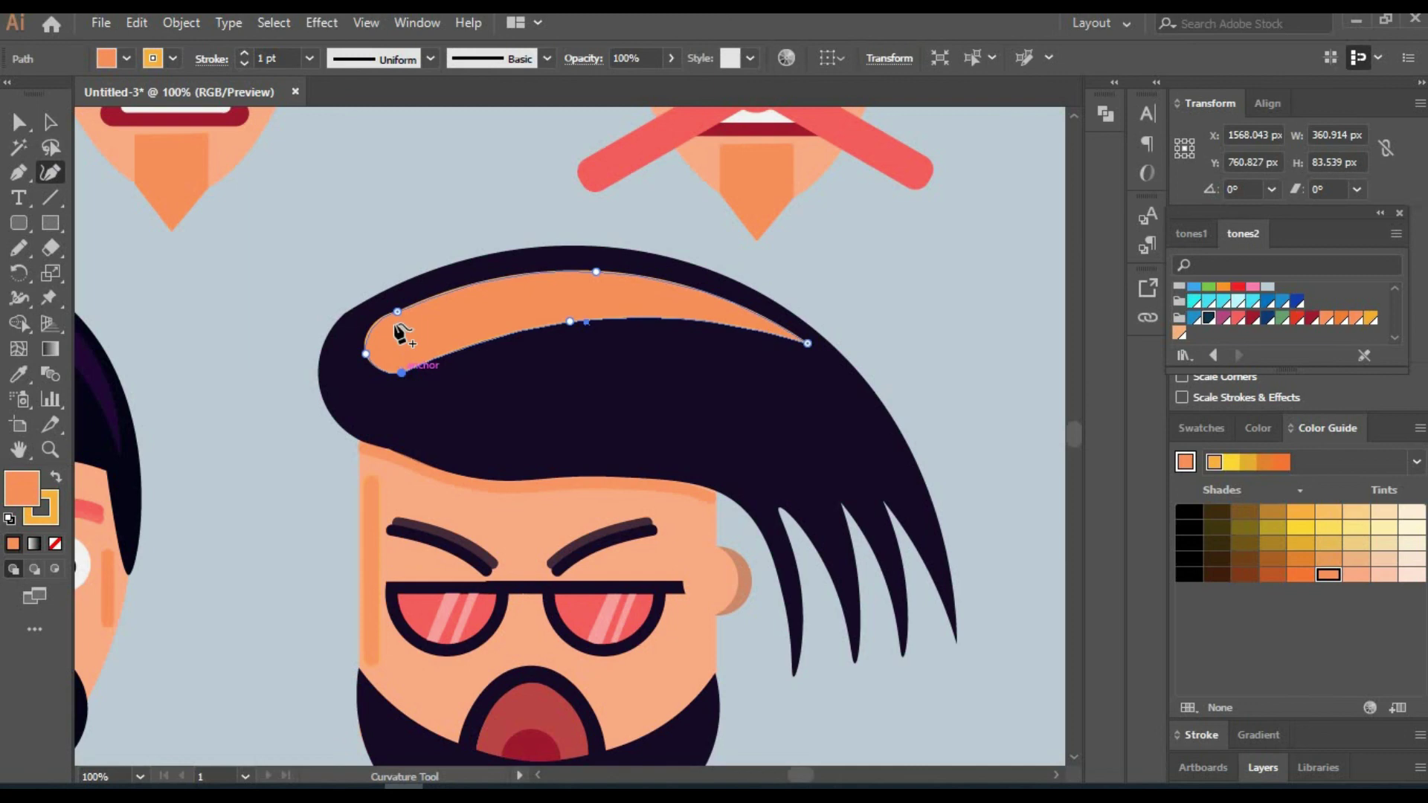
key(i)
click(466, 388)
click(1300, 527)
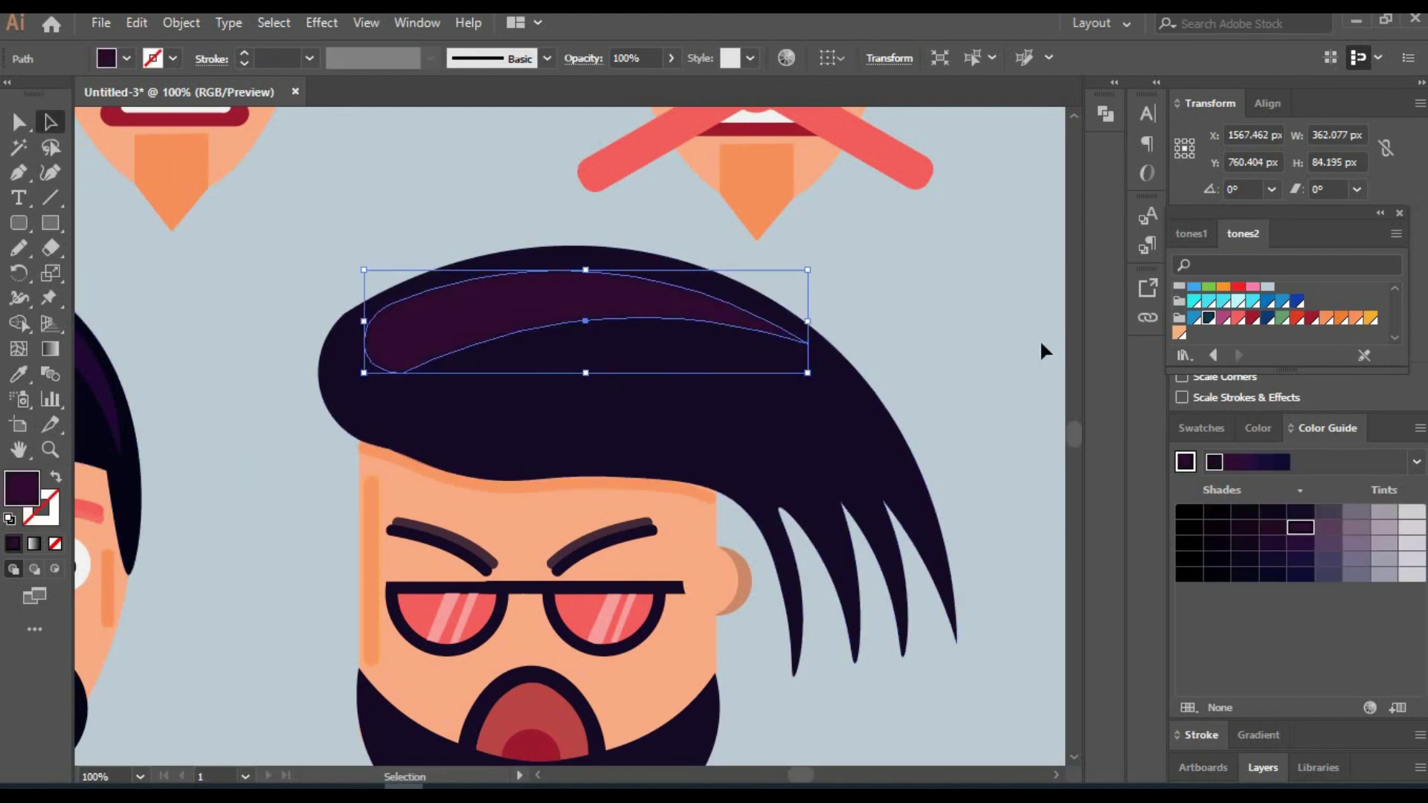
key(ctrl+shift+a)
drag(997, 505, 803, 327)
drag(914, 583, 386, 382)
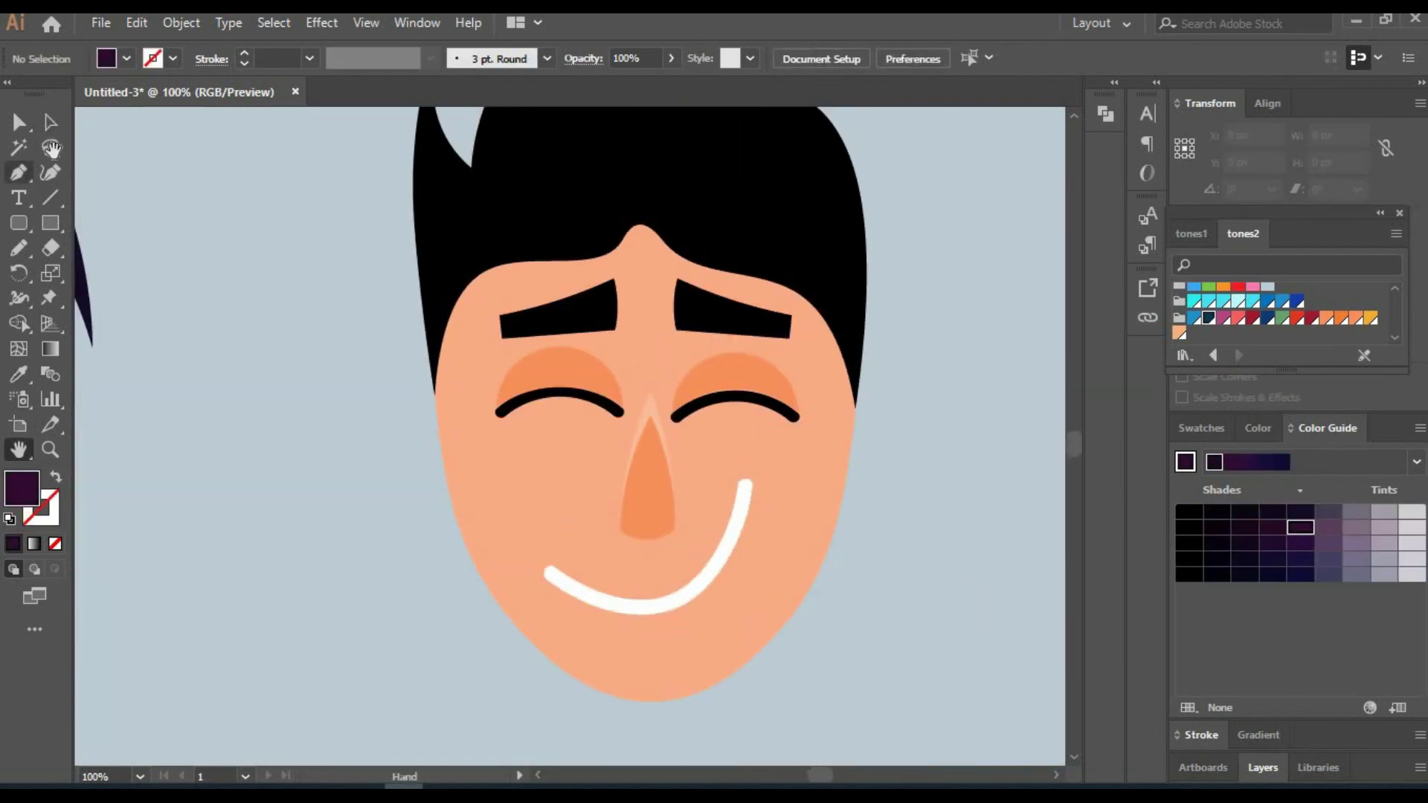
Make the shape behind the smile pale peach at 80% opacity, moved down below the smile line.
click(705, 586)
click(1201, 427)
click(1345, 538)
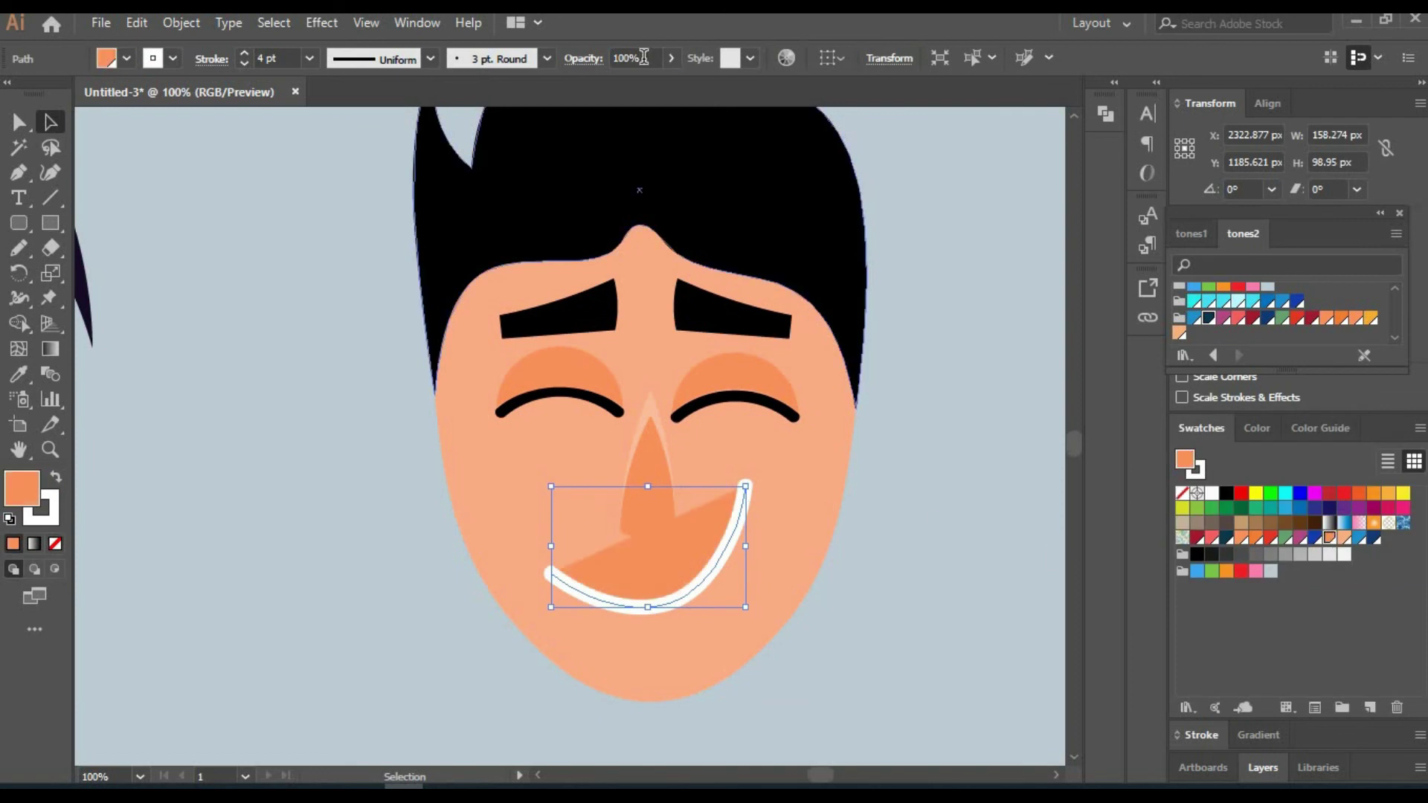
text(80)
key(Return)
drag(702, 578, 709, 609)
click(1322, 428)
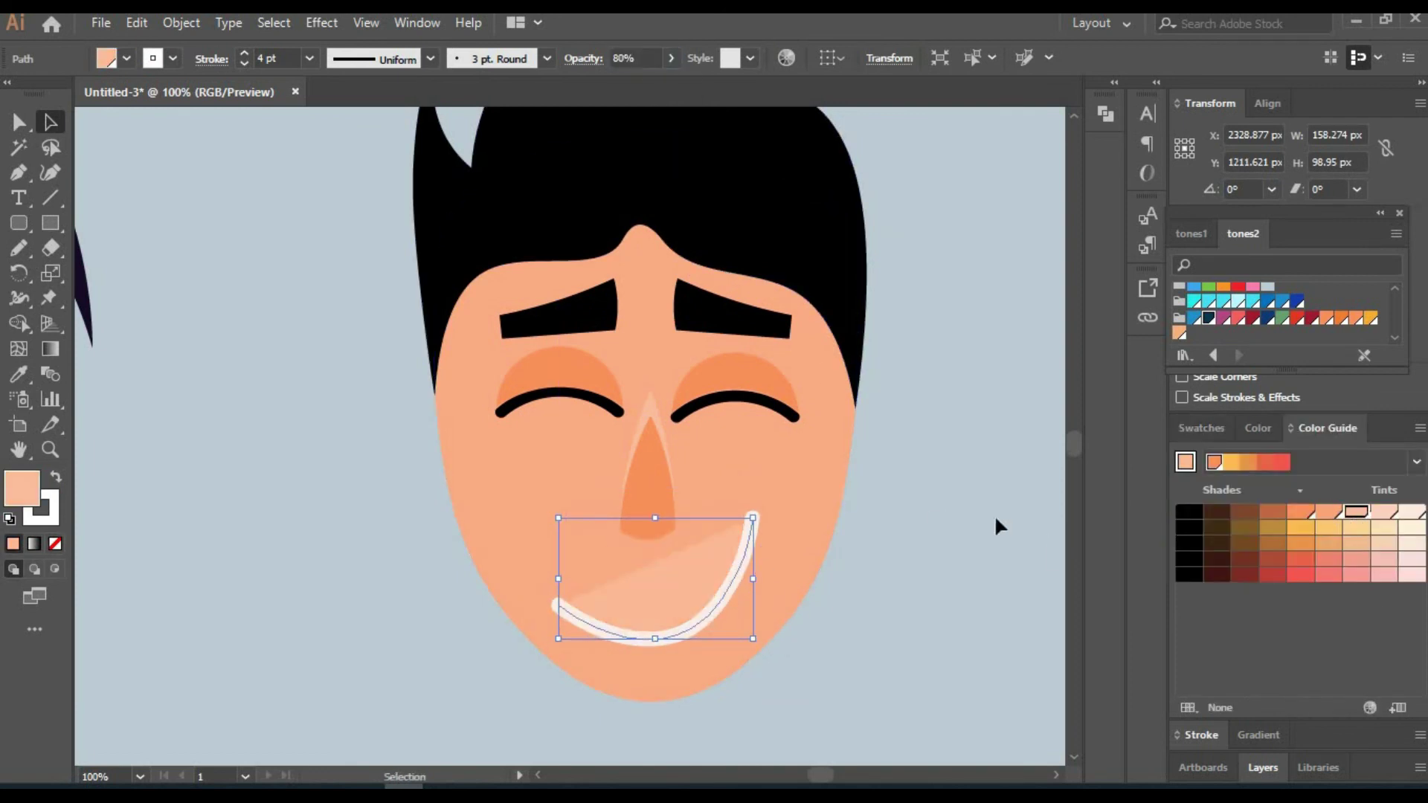
click(998, 526)
Select the nose shape and pan across the smiling face.
key(shift+grave)
click(655, 465)
key(ctrl+shift+a)
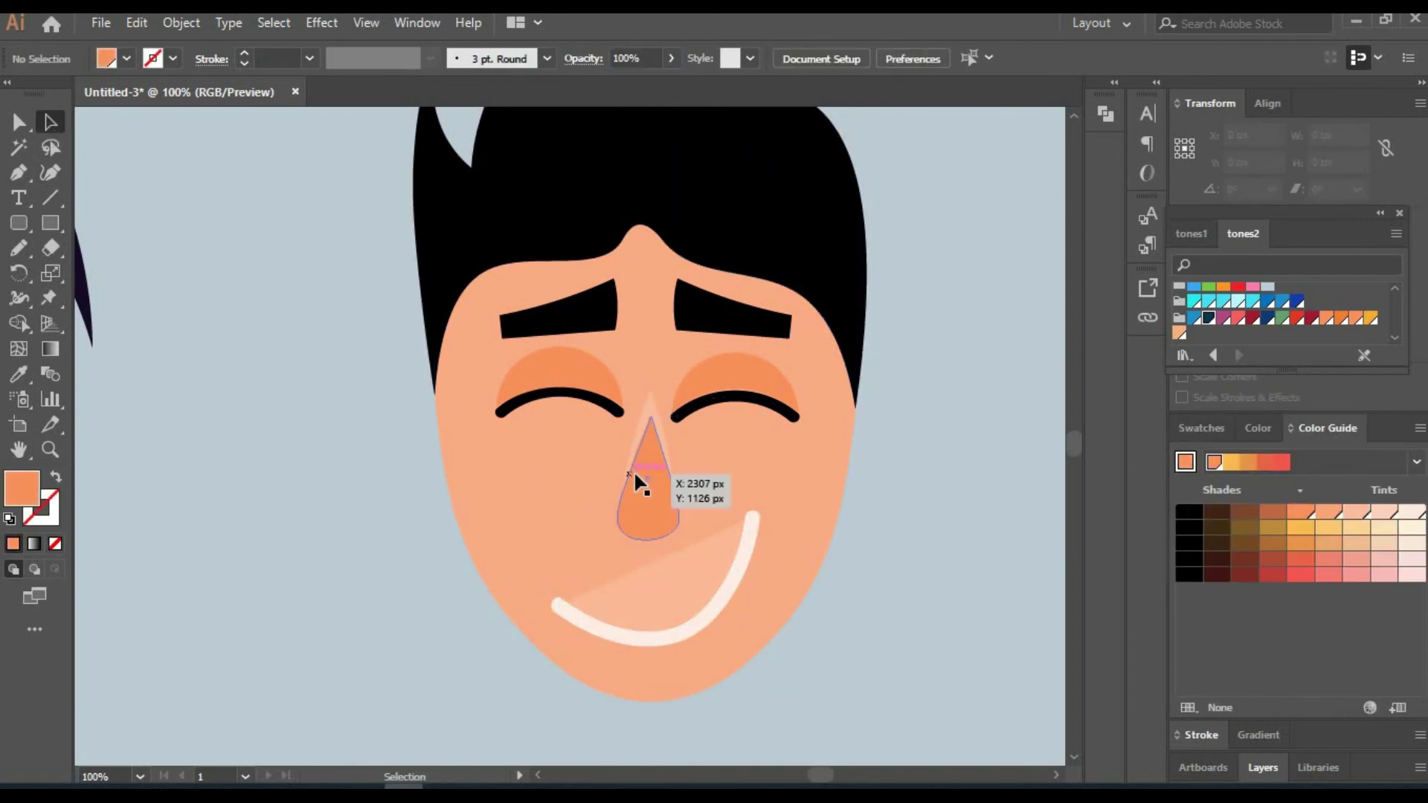
key(h)
drag(852, 532, 800, 467)
scroll(801, 467, down, 5)
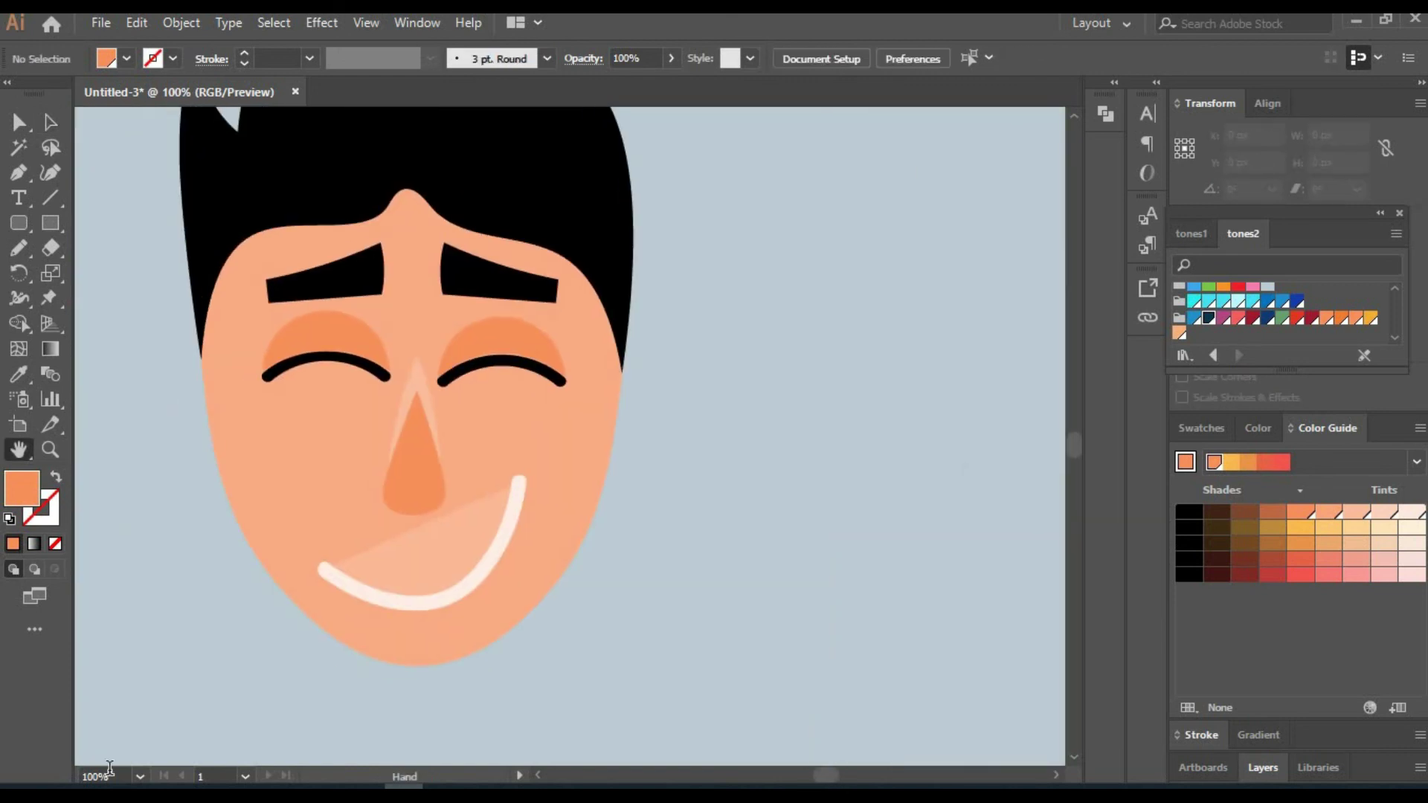
Zoom out, unlock Layer 1, lock Background, and move the lower row of faces down.
key(ctrl+0)
key(a)
click(1263, 767)
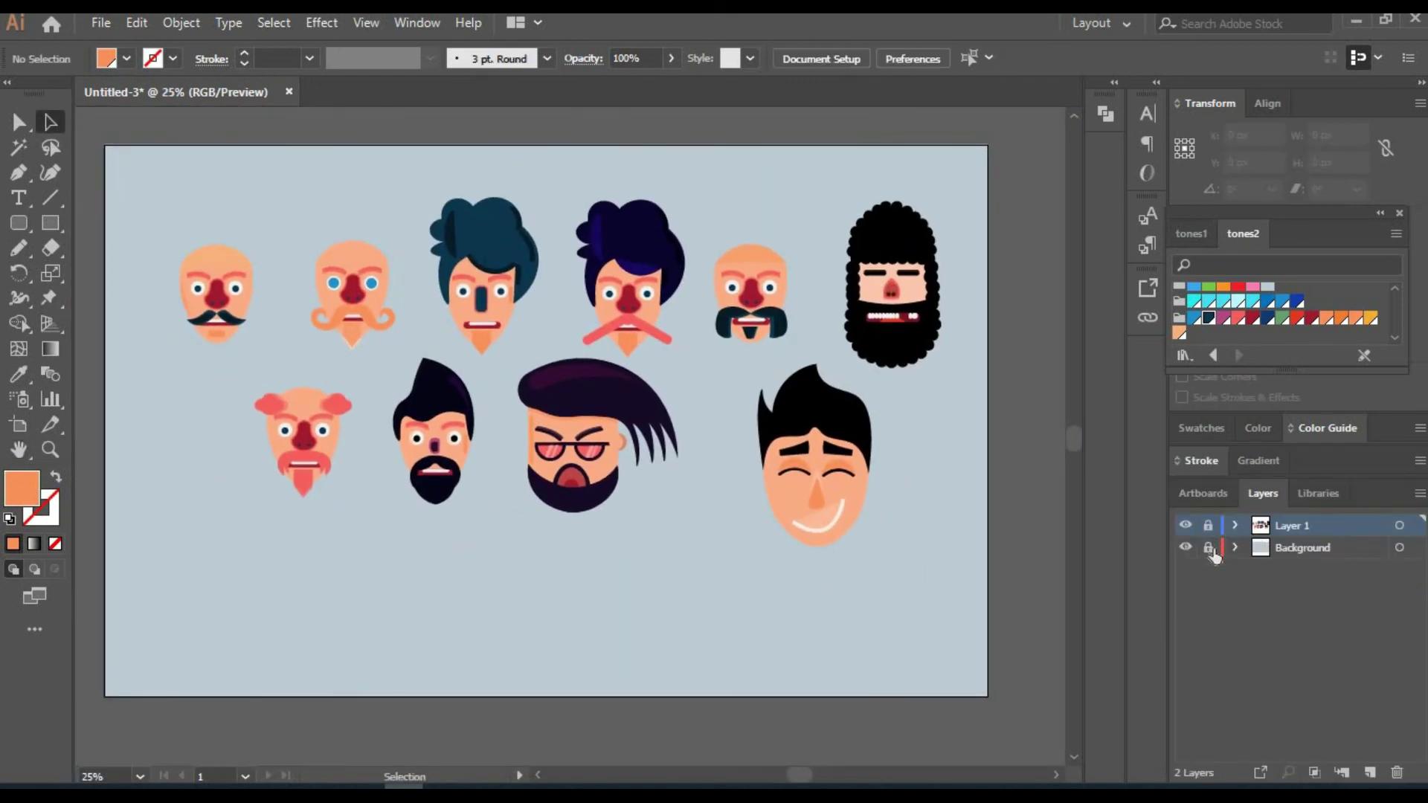
click(1208, 525)
drag(223, 372, 878, 558)
drag(561, 468, 562, 513)
Fill the background rectangle with an orange swatch (R=242 G=124 B=46).
click(1208, 526)
click(1208, 548)
key(ctrl+a)
click(1201, 428)
click(1255, 539)
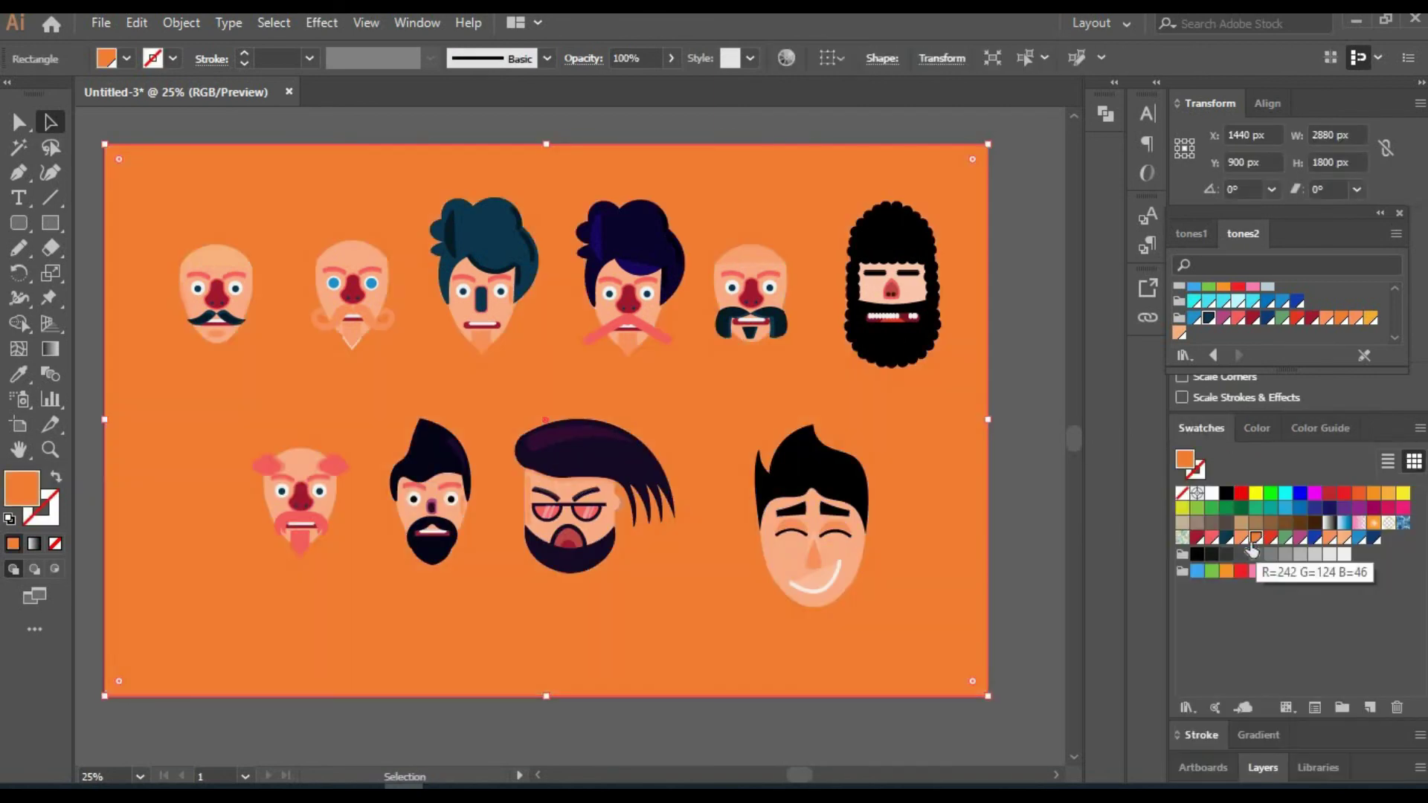